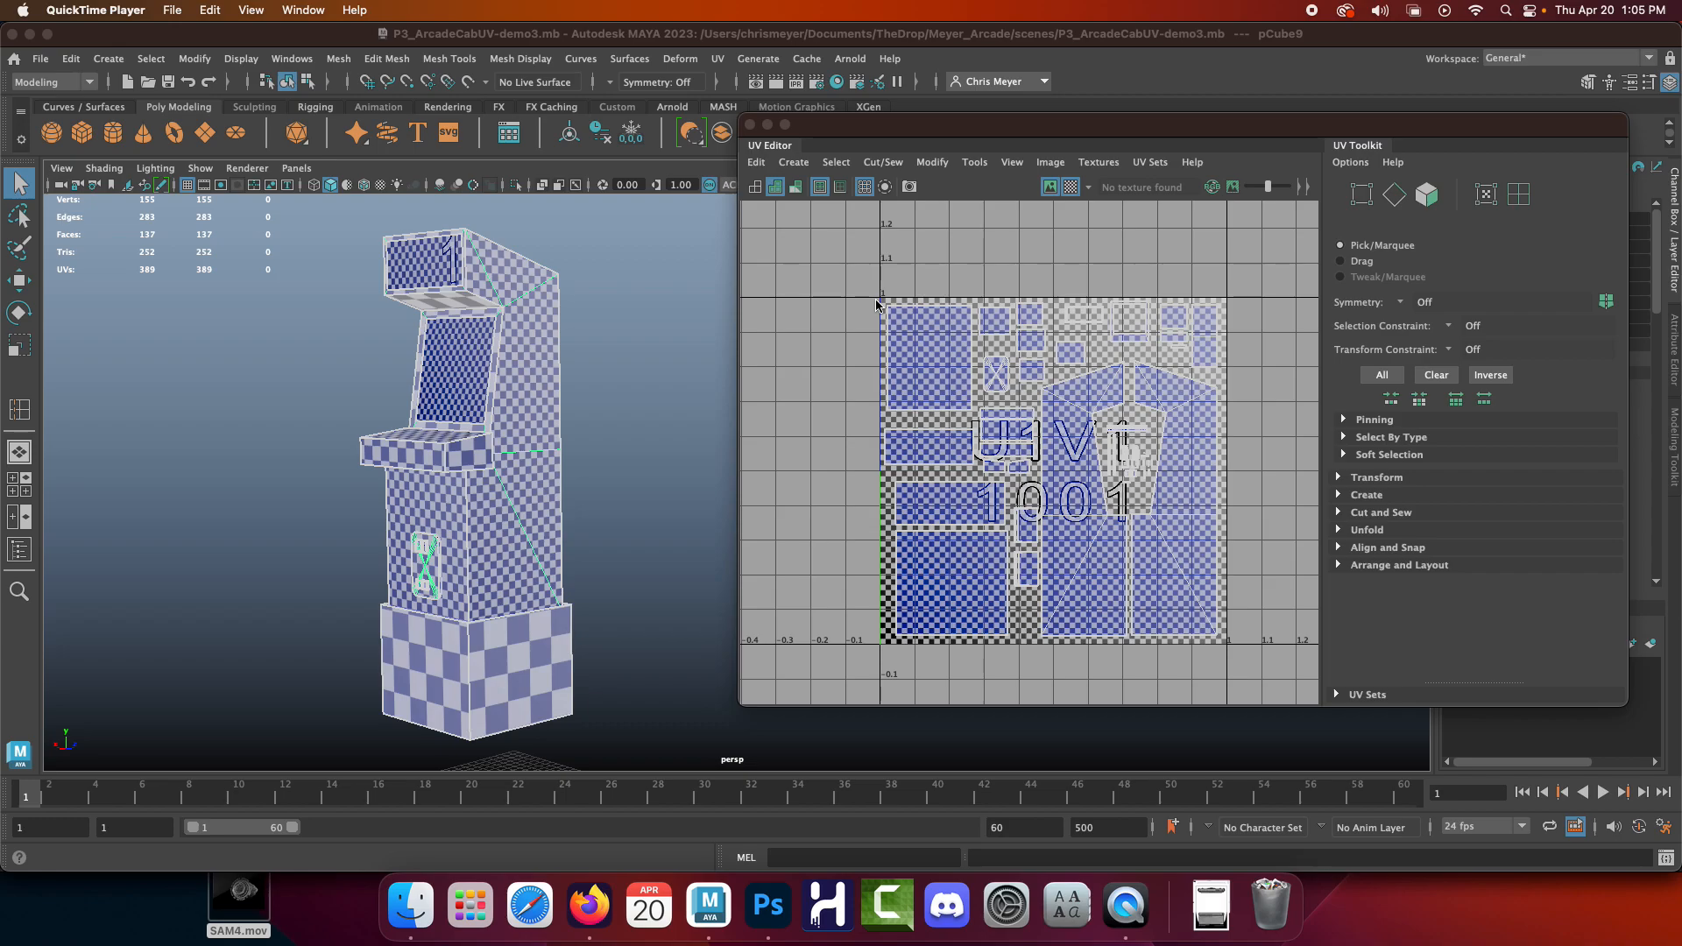
Look over the arcade cabinet's UV layout and close the UV Editor
scroll(860, 510, "down", 3)
scroll(901, 536, "up", 4)
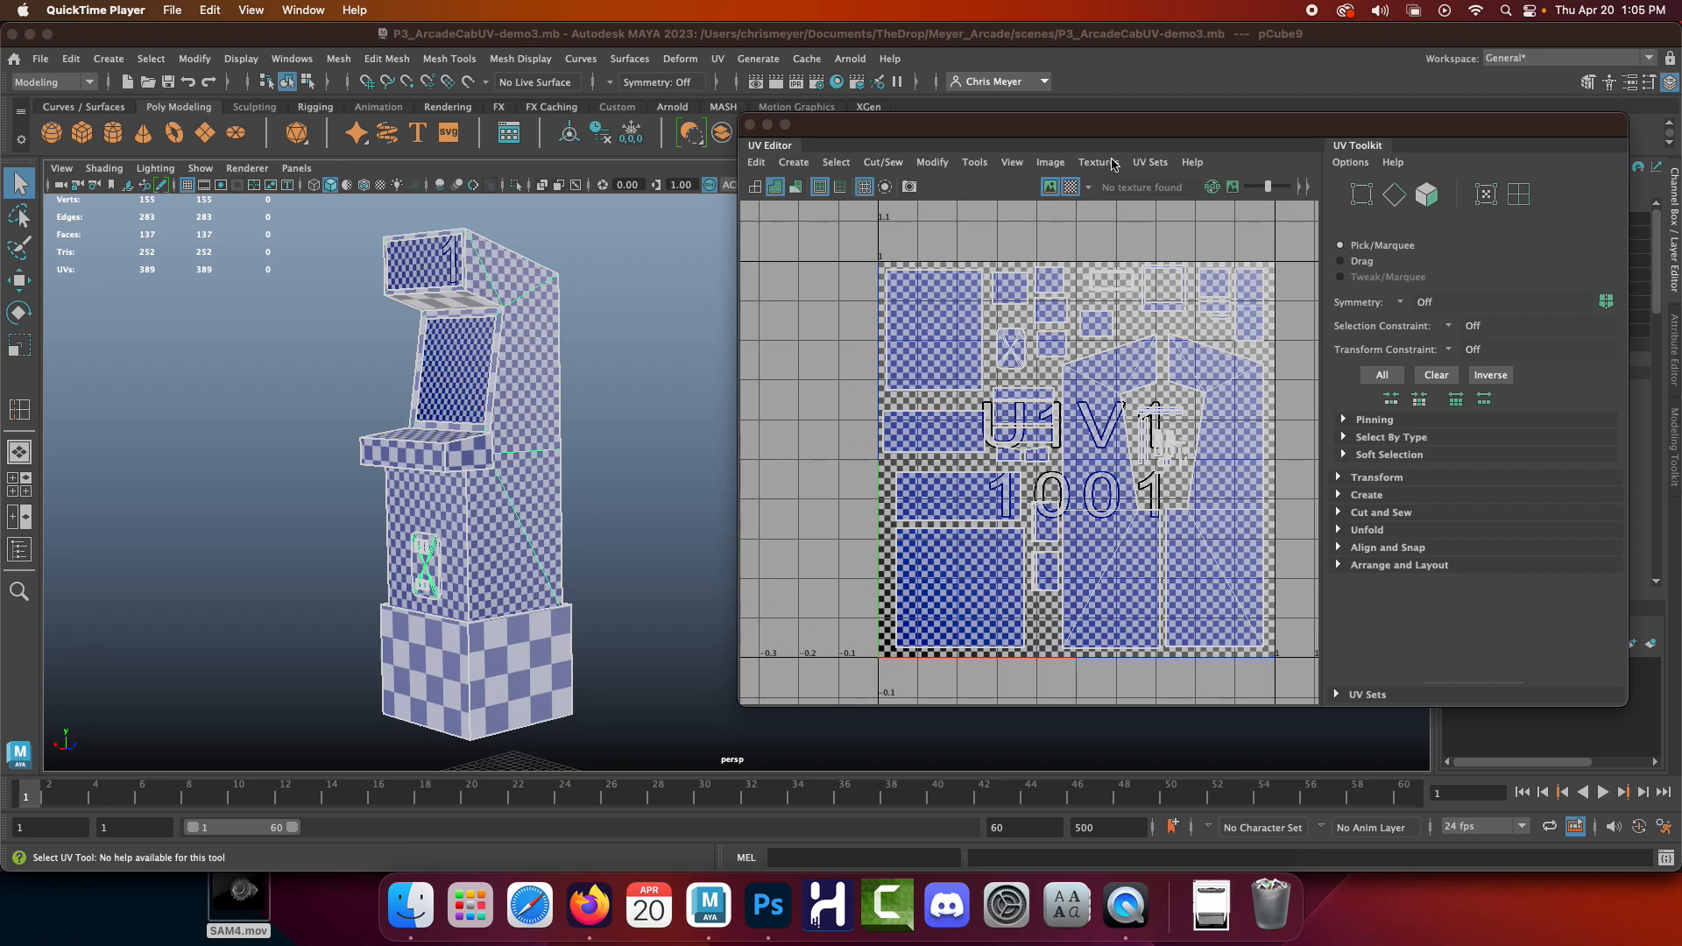
left_click(983, 125)
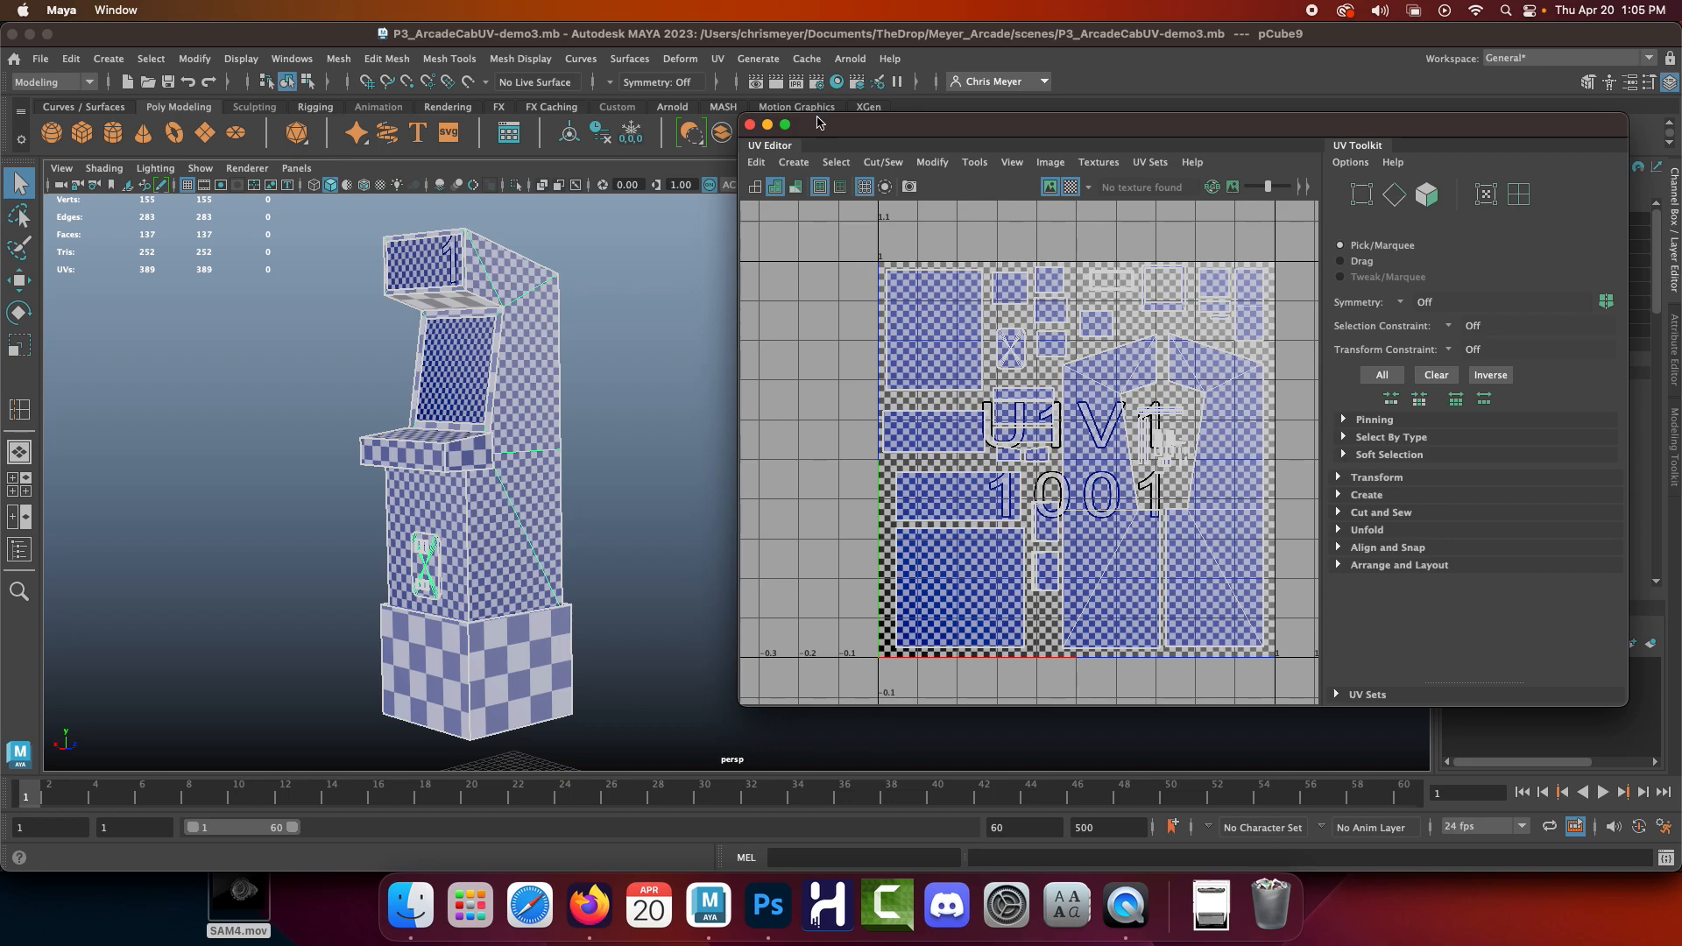
left_click(750, 126)
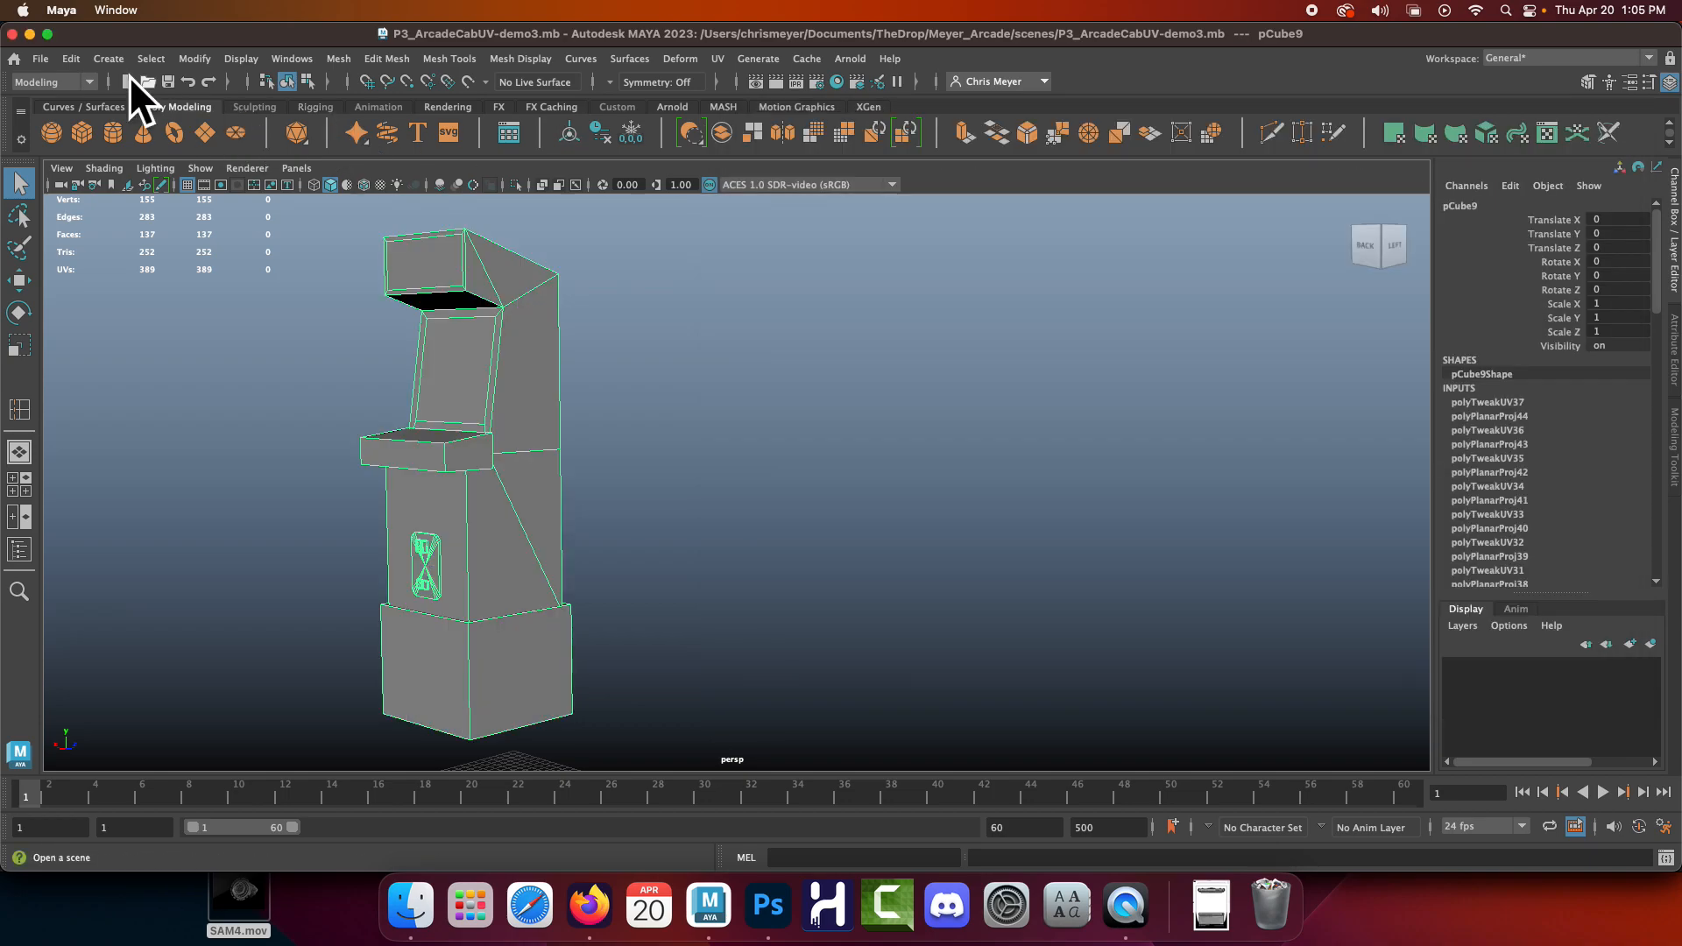
Check the current project's name and location in the Project Window, leaving its settings as they are
left_click(40, 58)
left_click(126, 562)
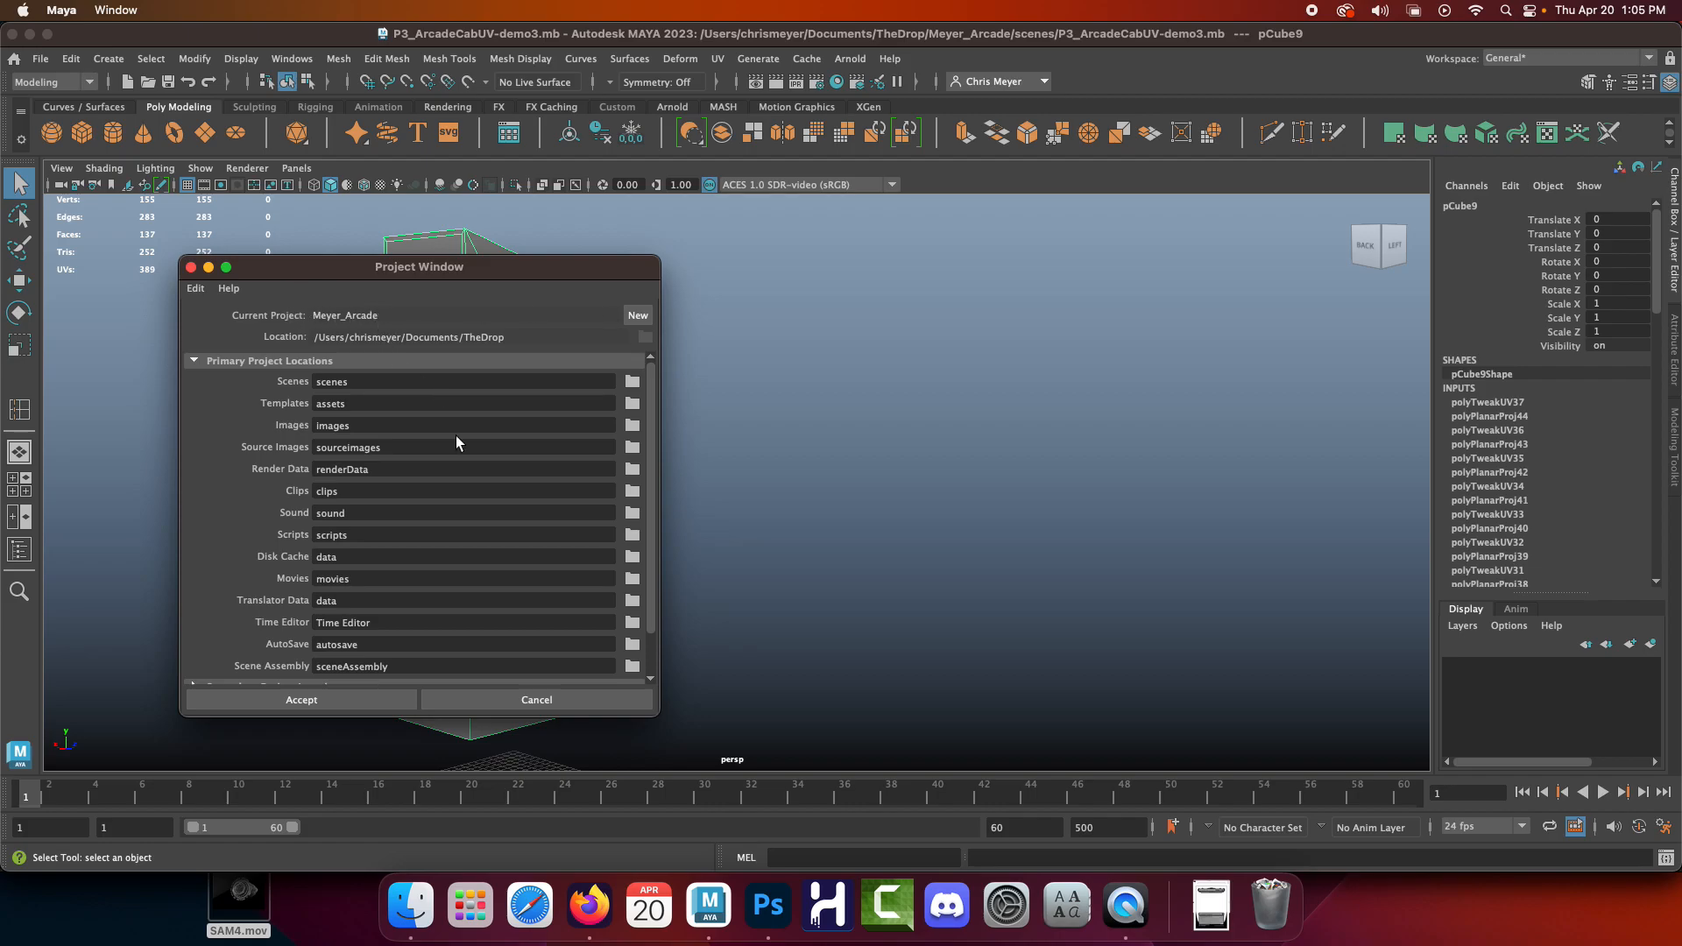
left_click(473, 698)
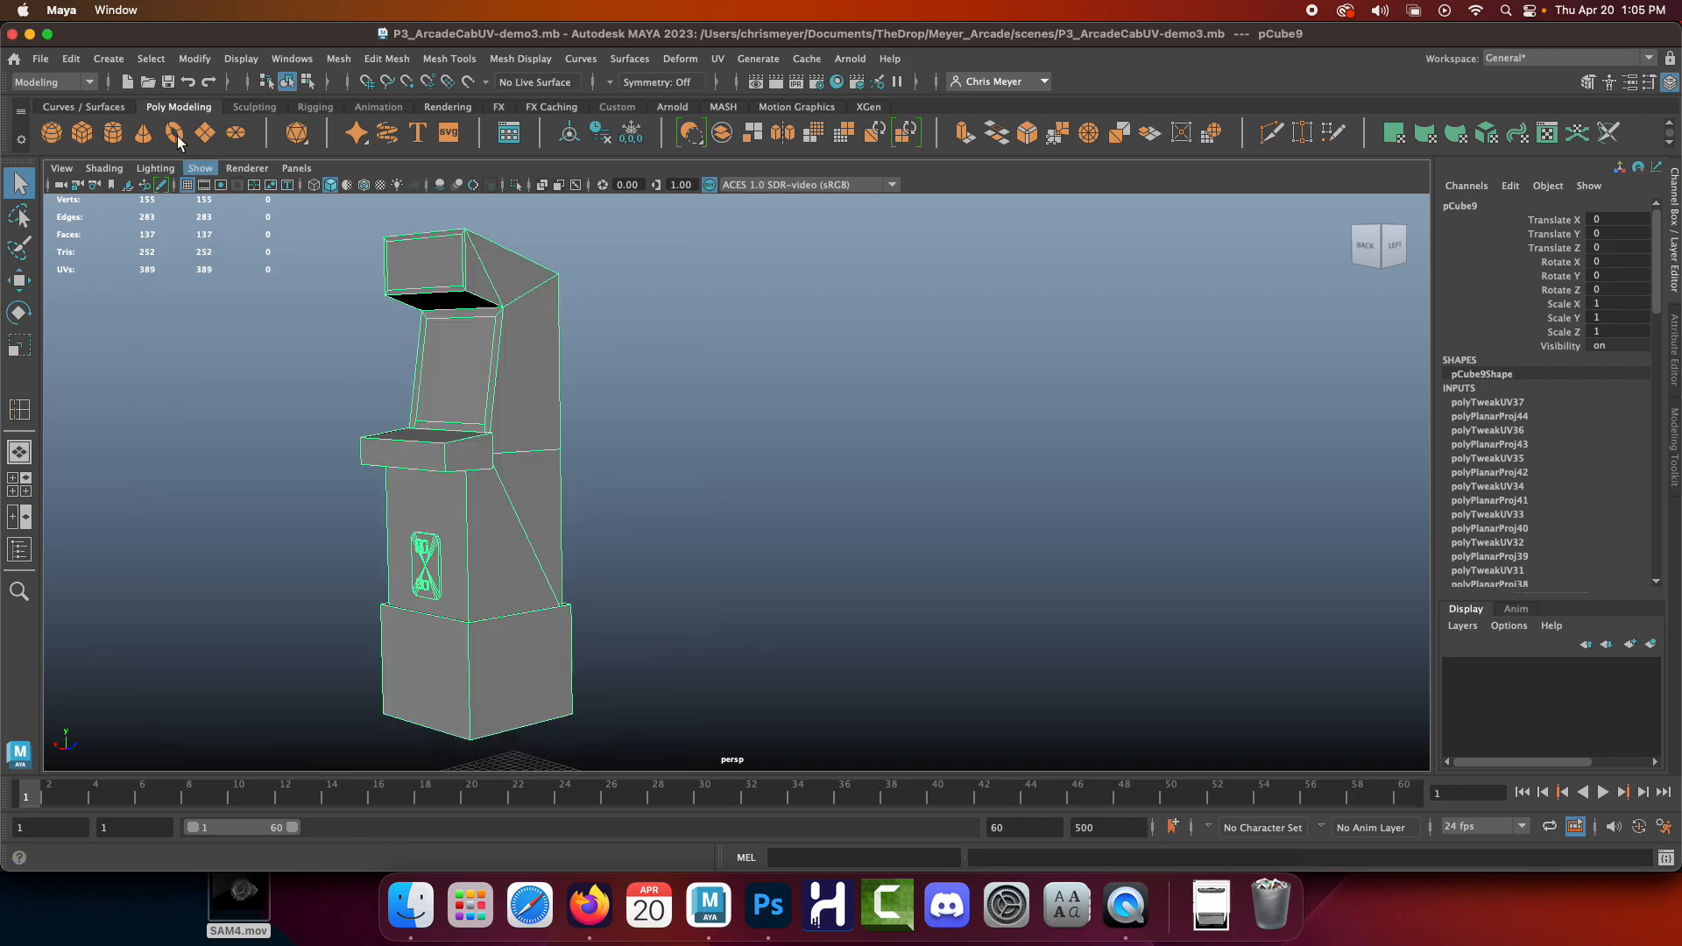
Check in the Save Scene As dialog which folder the scene is stored in, without saving
left_click(41, 59)
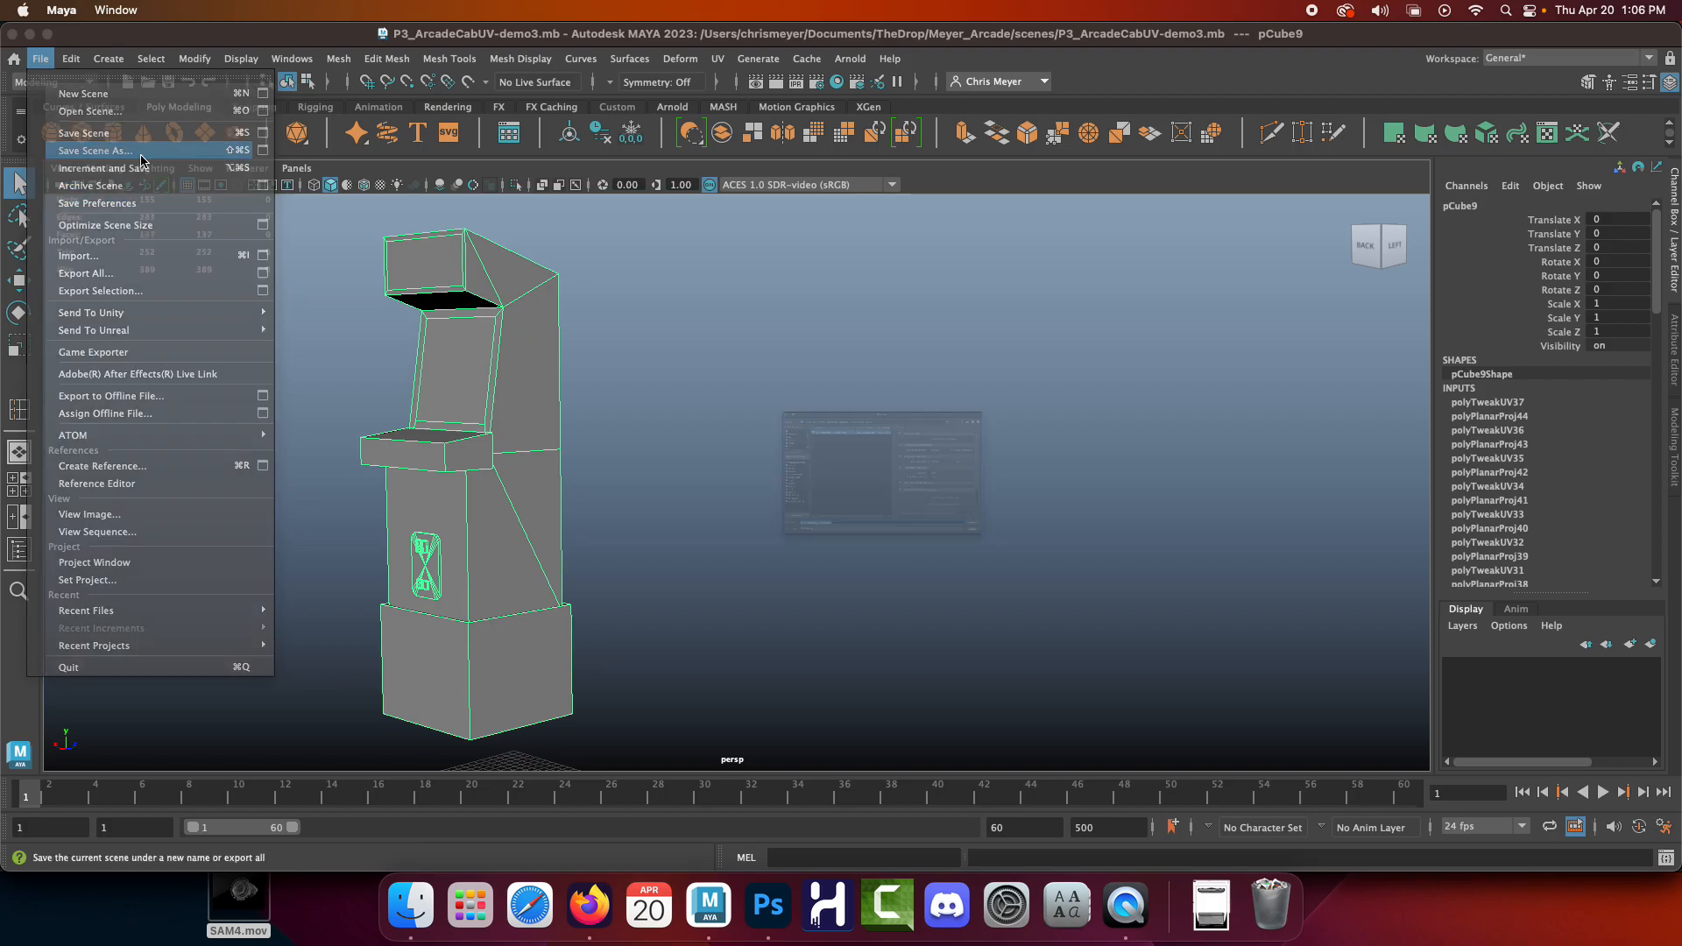
left_click(87, 149)
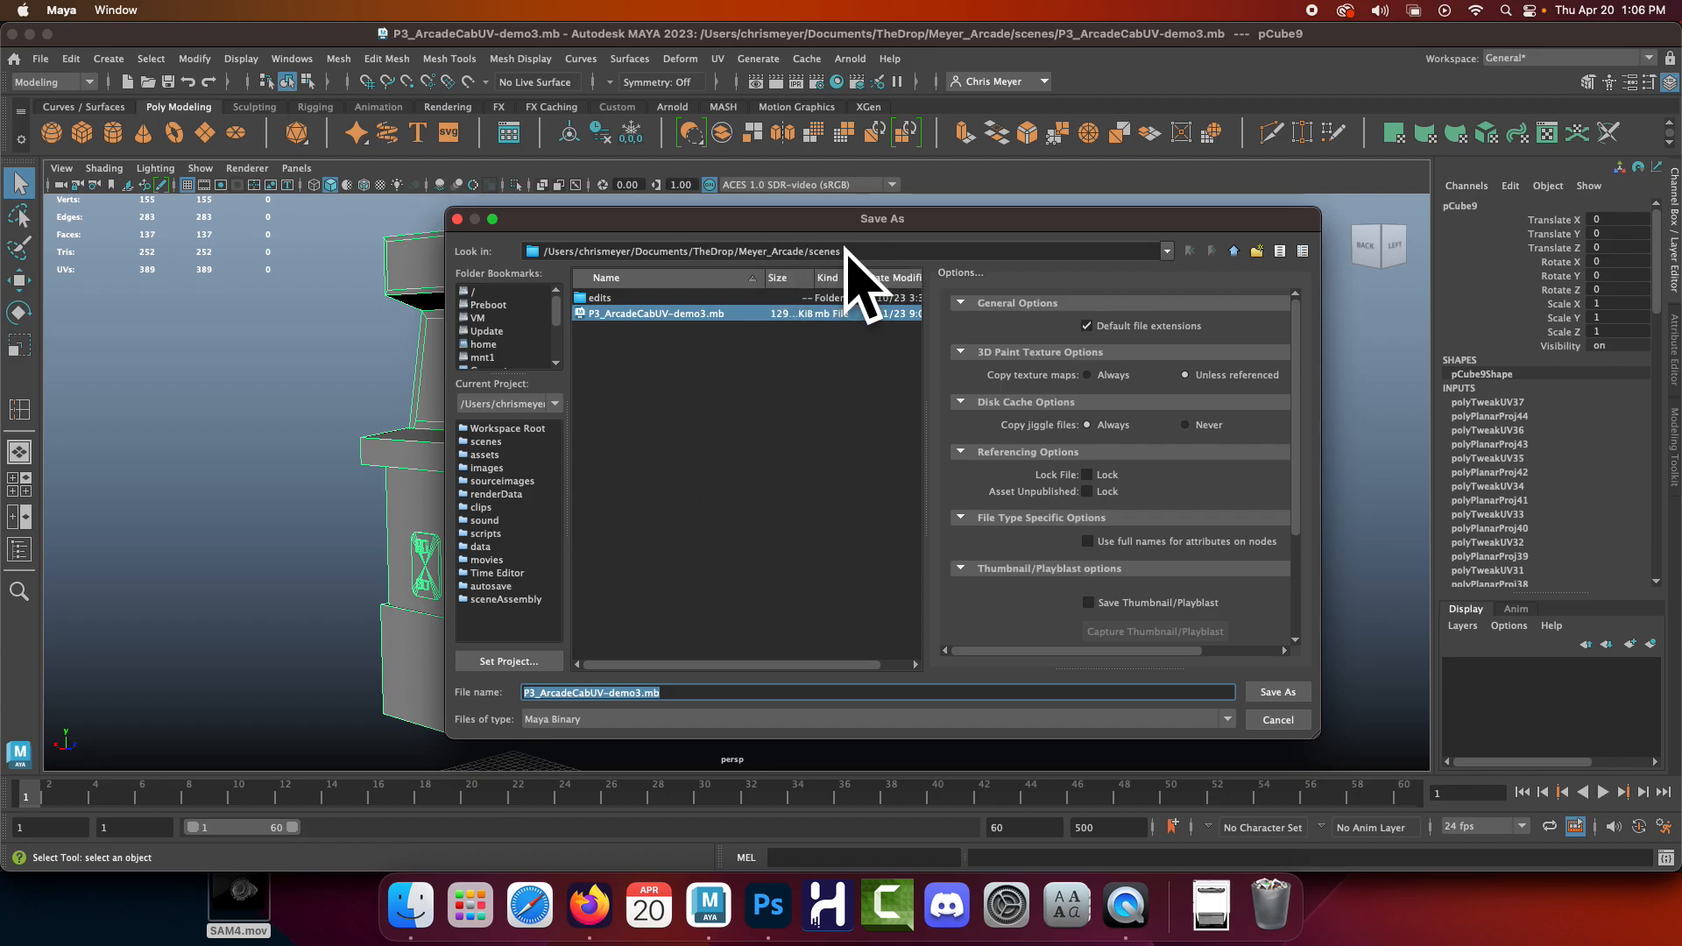
left_click(1279, 720)
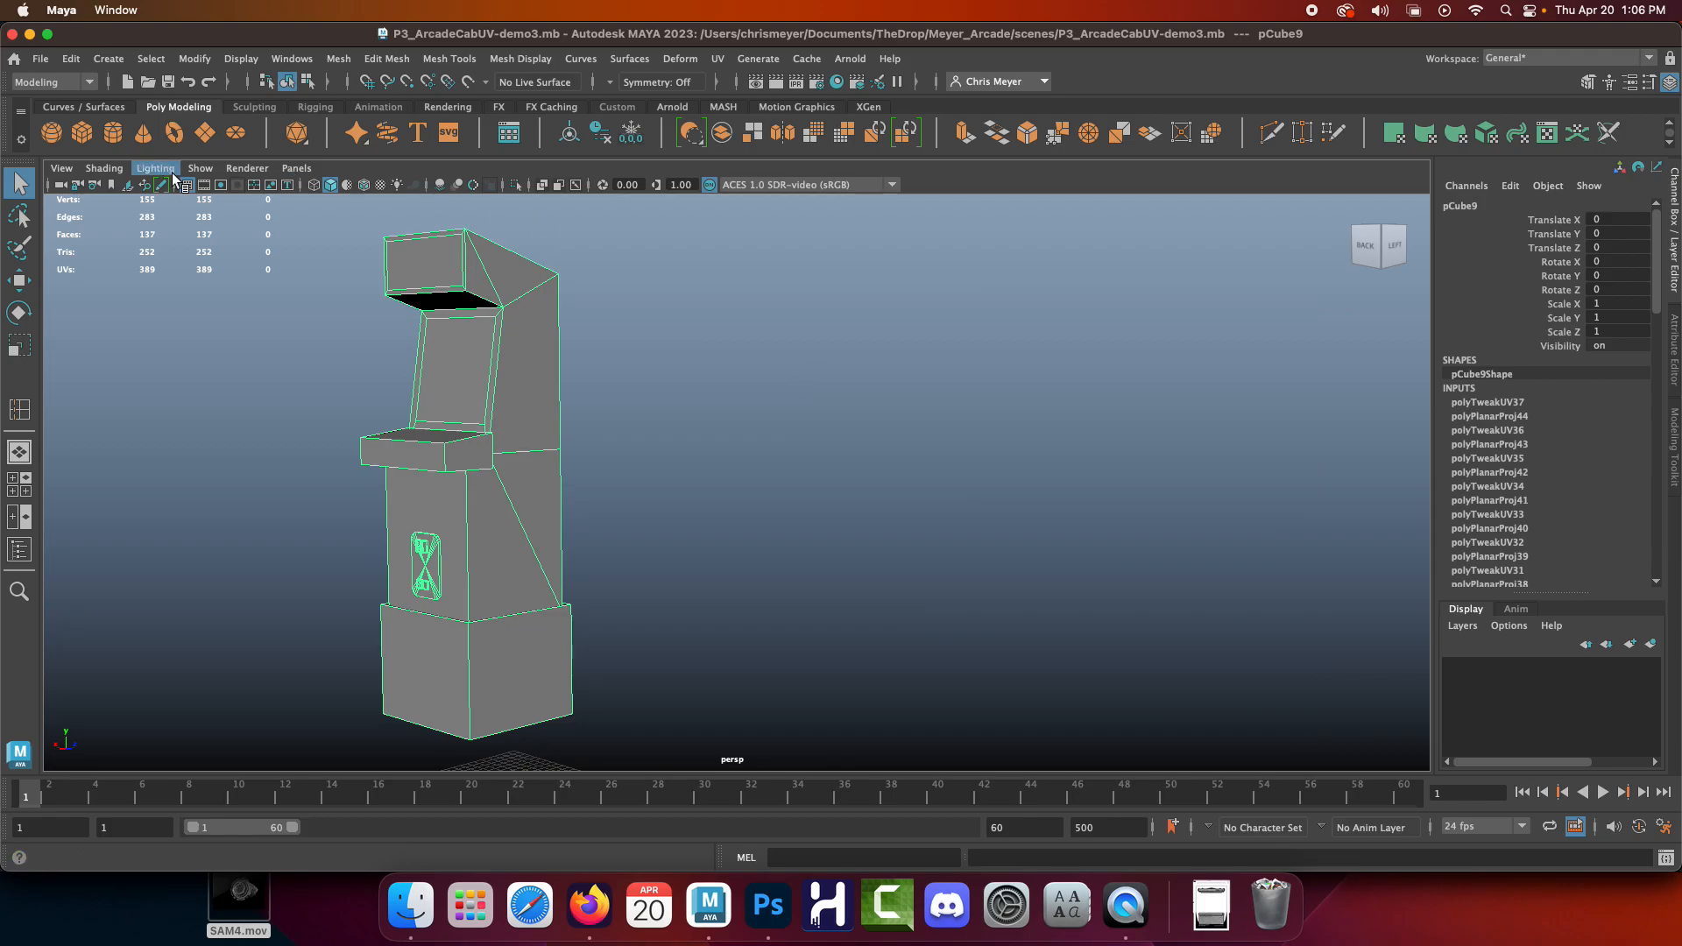
left_click(41, 58)
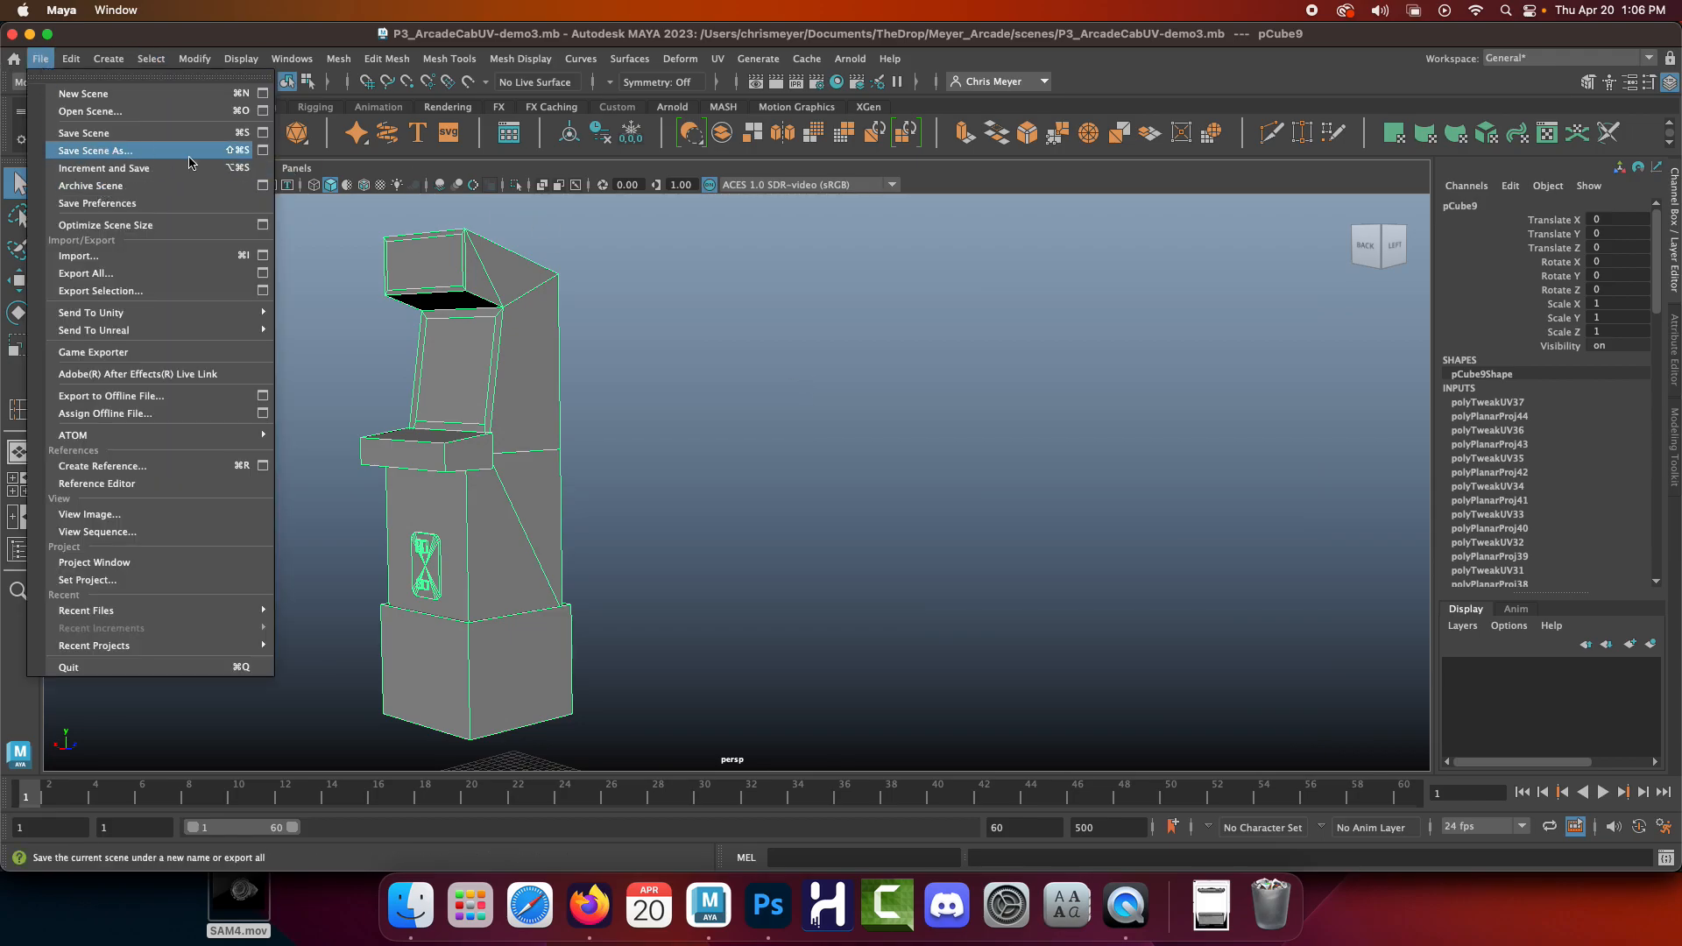
left_click(465, 271)
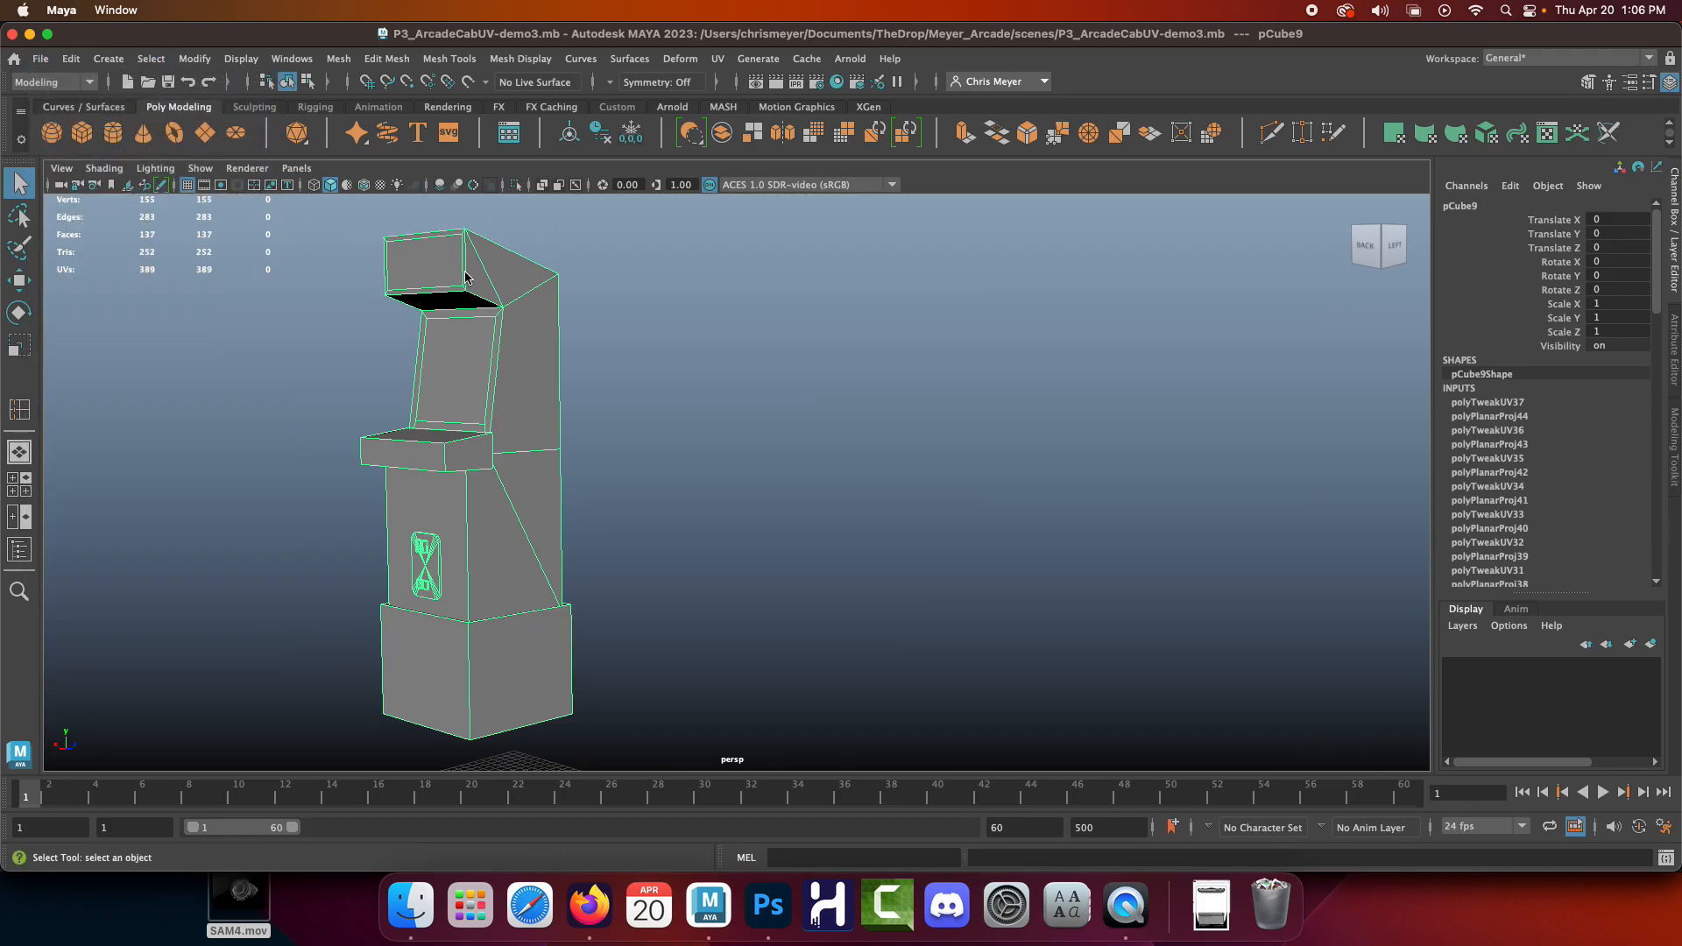
Select the arcade cabinet and open its UV layout in the UV Editor
left_click(890, 328)
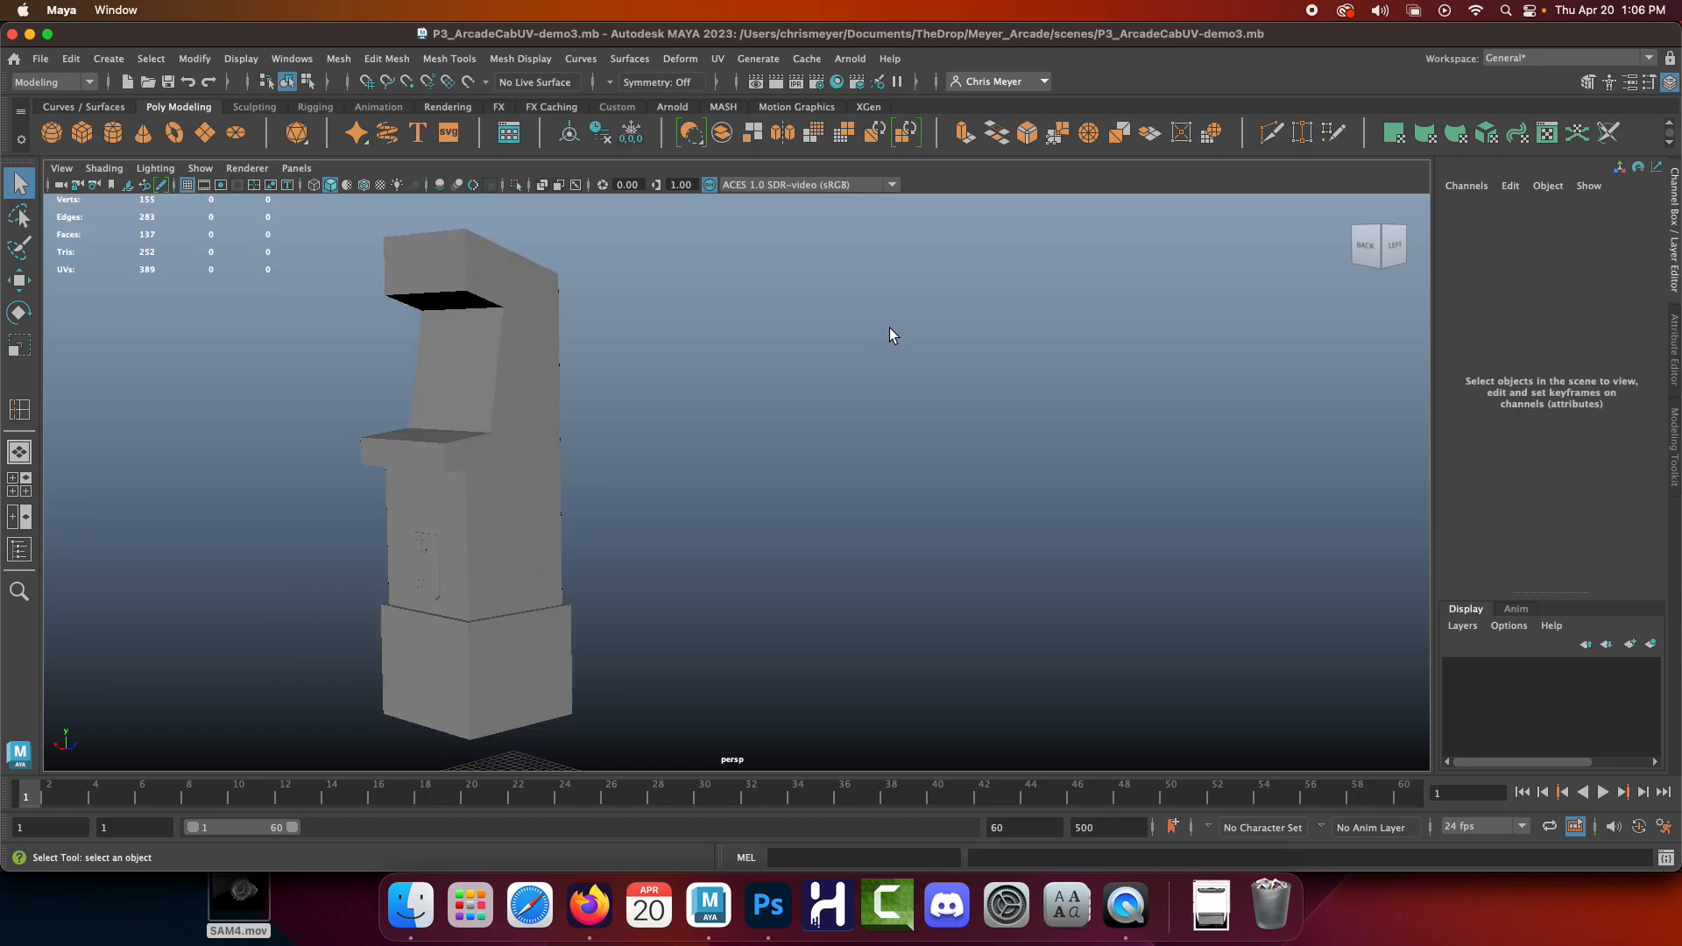
left_click(521, 362)
left_click(718, 58)
right_click_drag(500, 389, 605, 322)
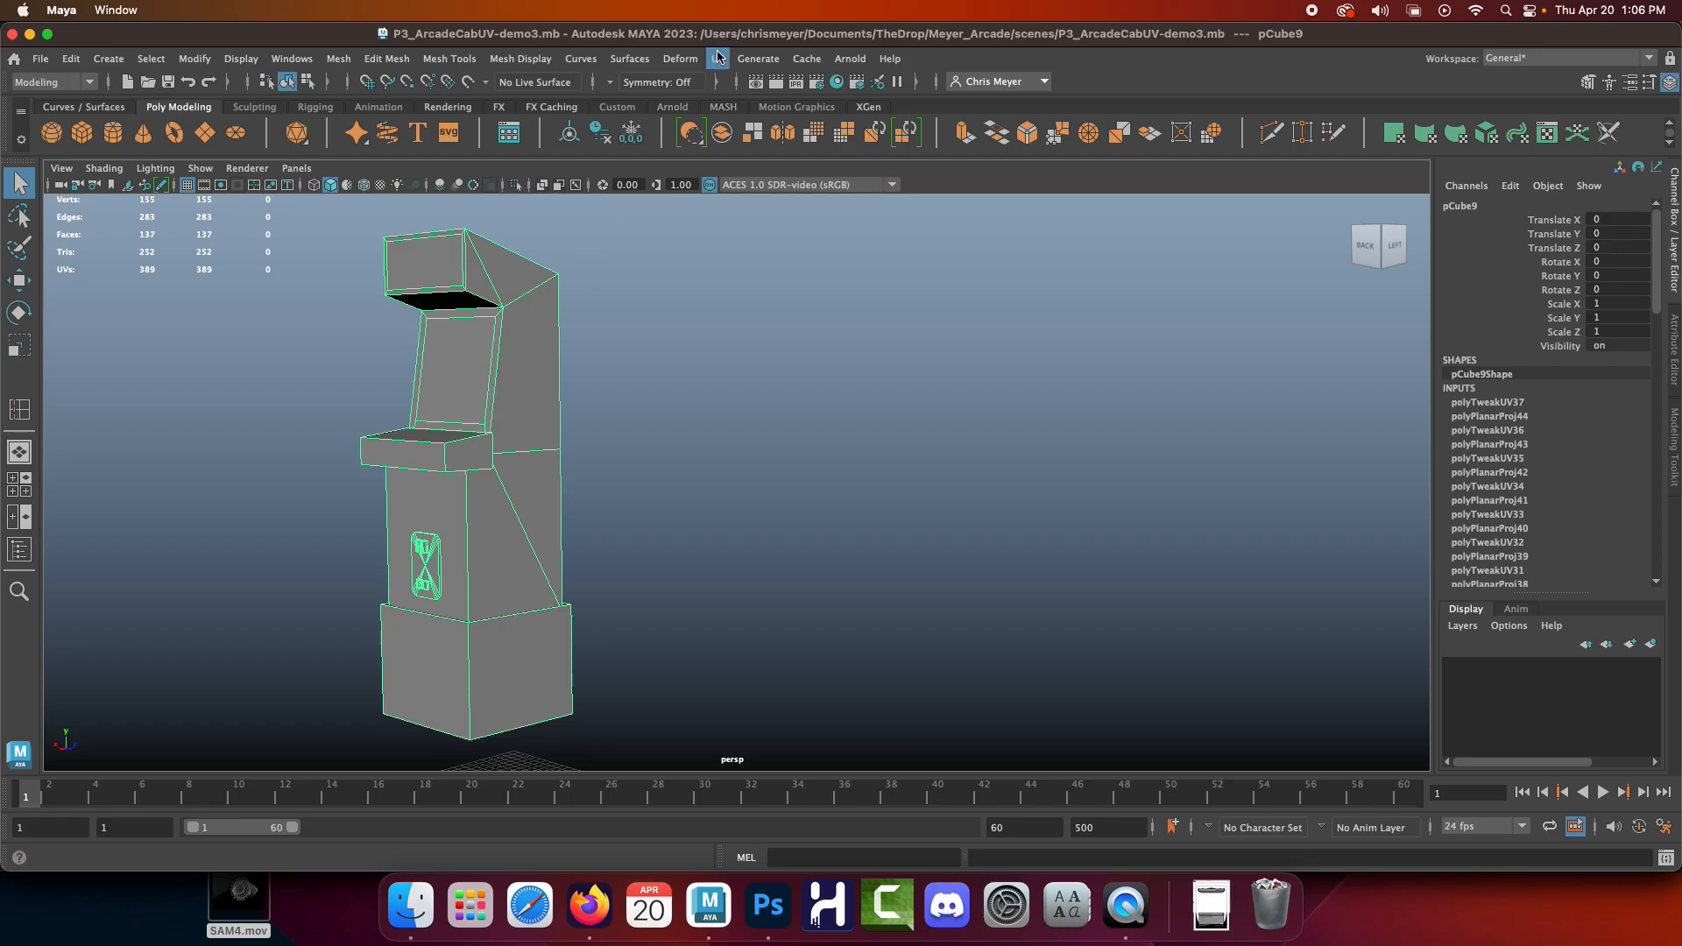
left_click(718, 58)
left_click(756, 94)
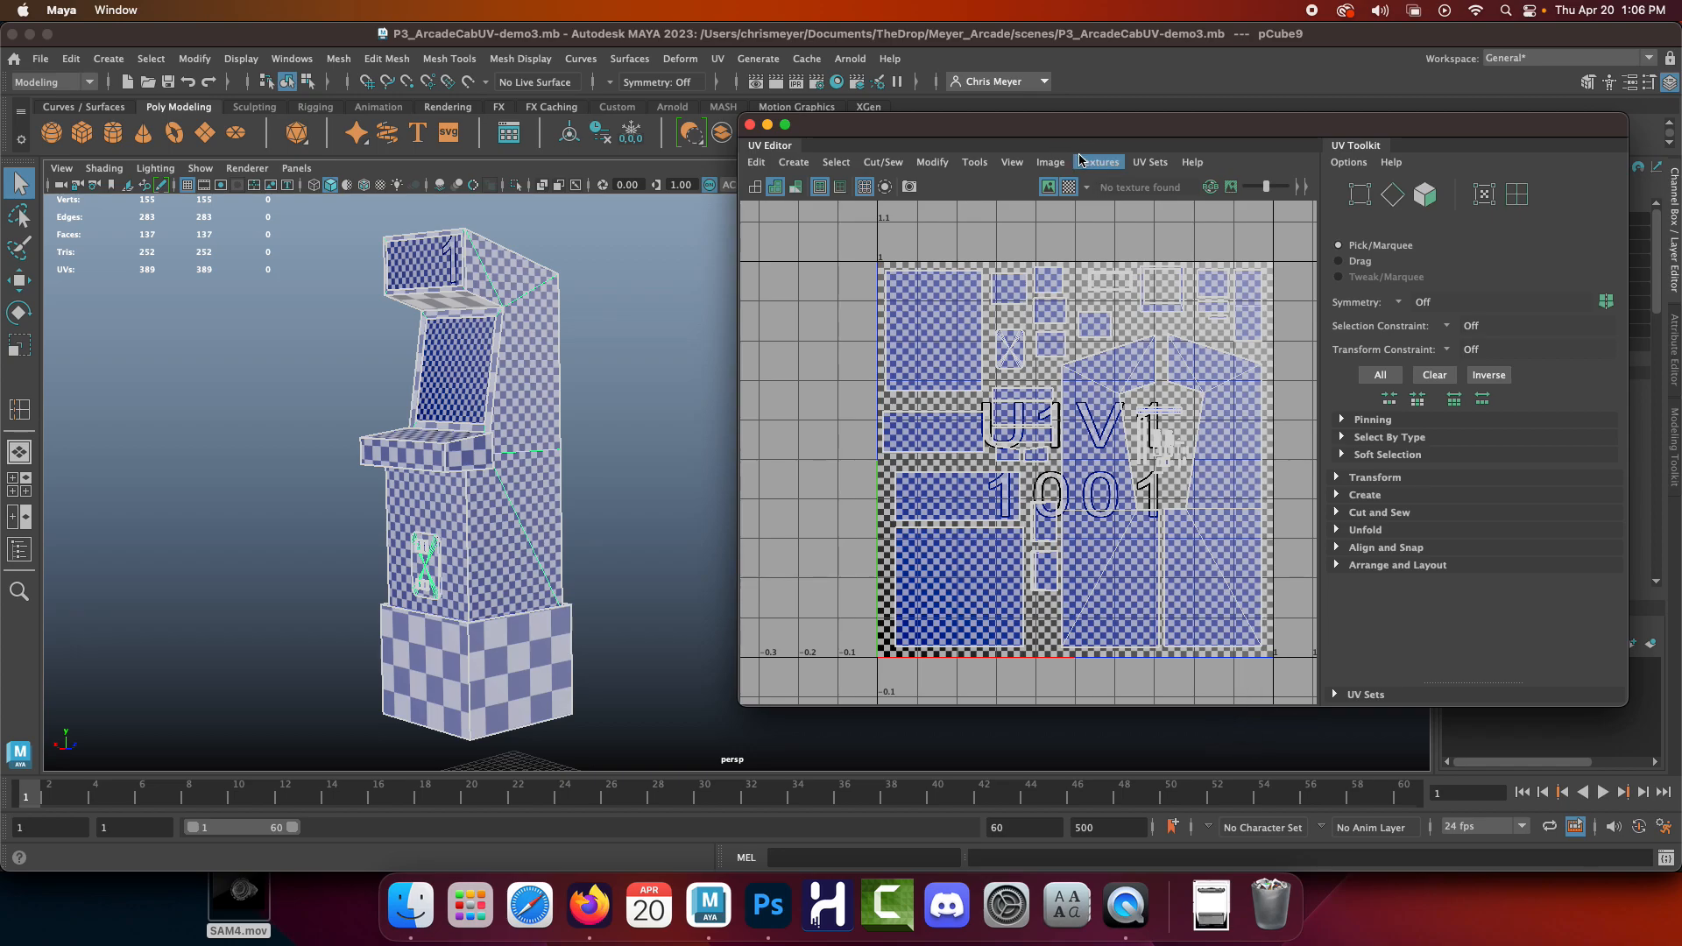
Set up a UV Snapshot with outUV.png in the Meyer_Arcade project's images folder as its output file, accepting replacement
left_click(1051, 162)
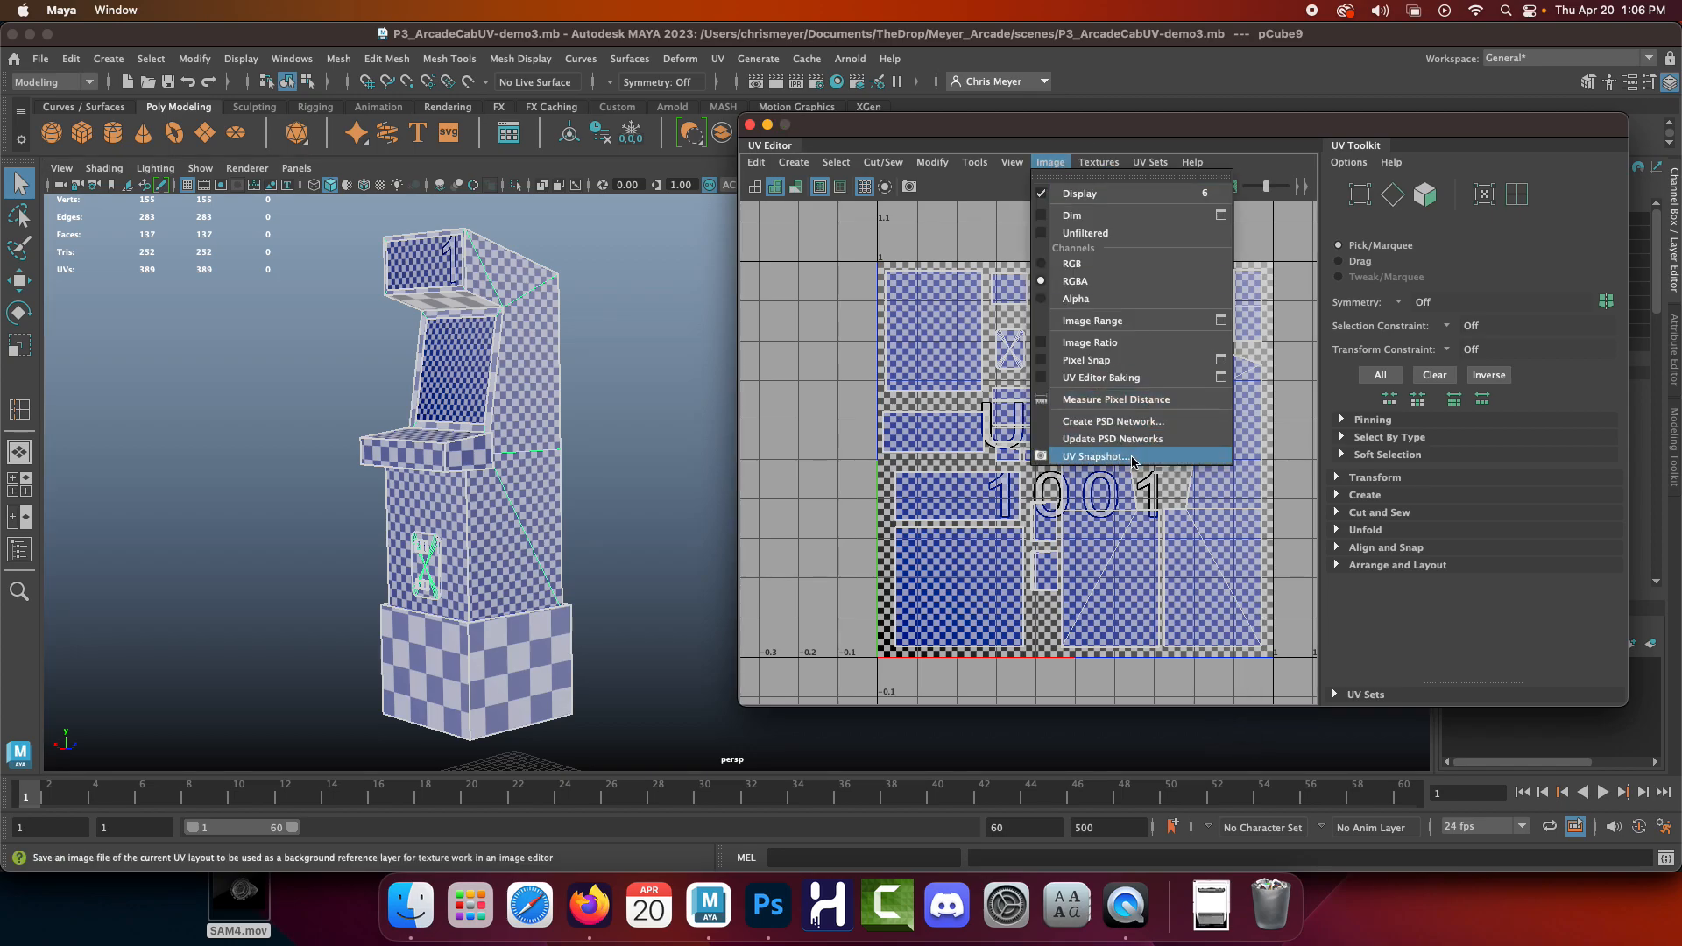
left_click(1061, 454)
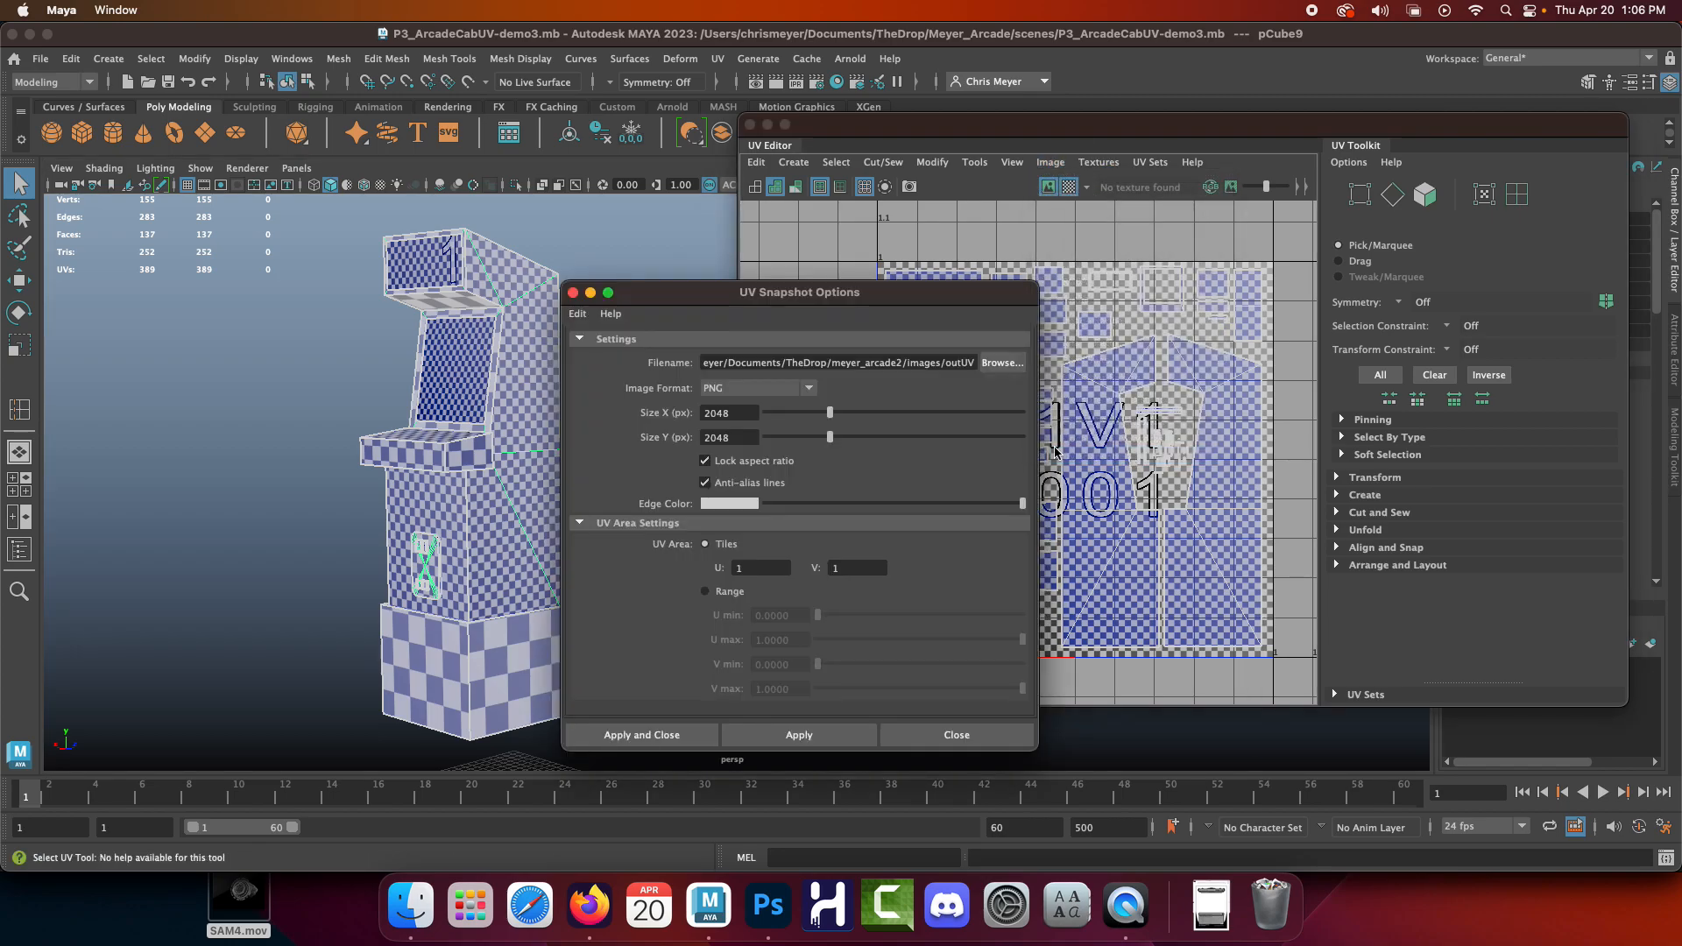
left_click(1002, 362)
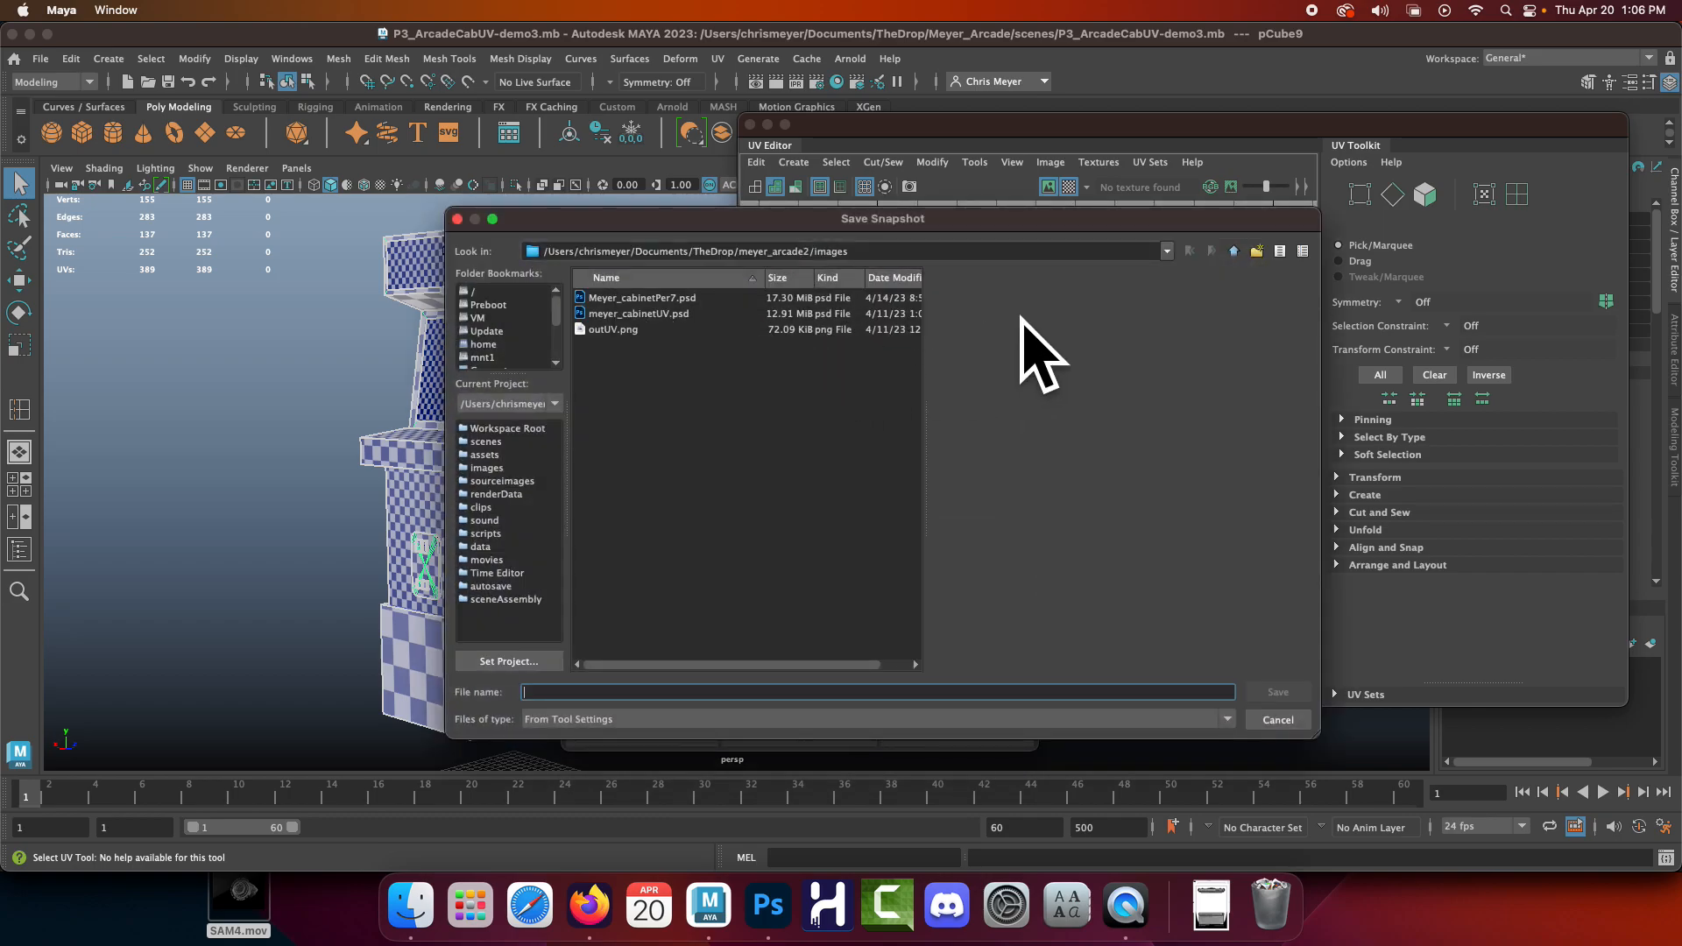
left_click(1233, 252)
left_click(1233, 251)
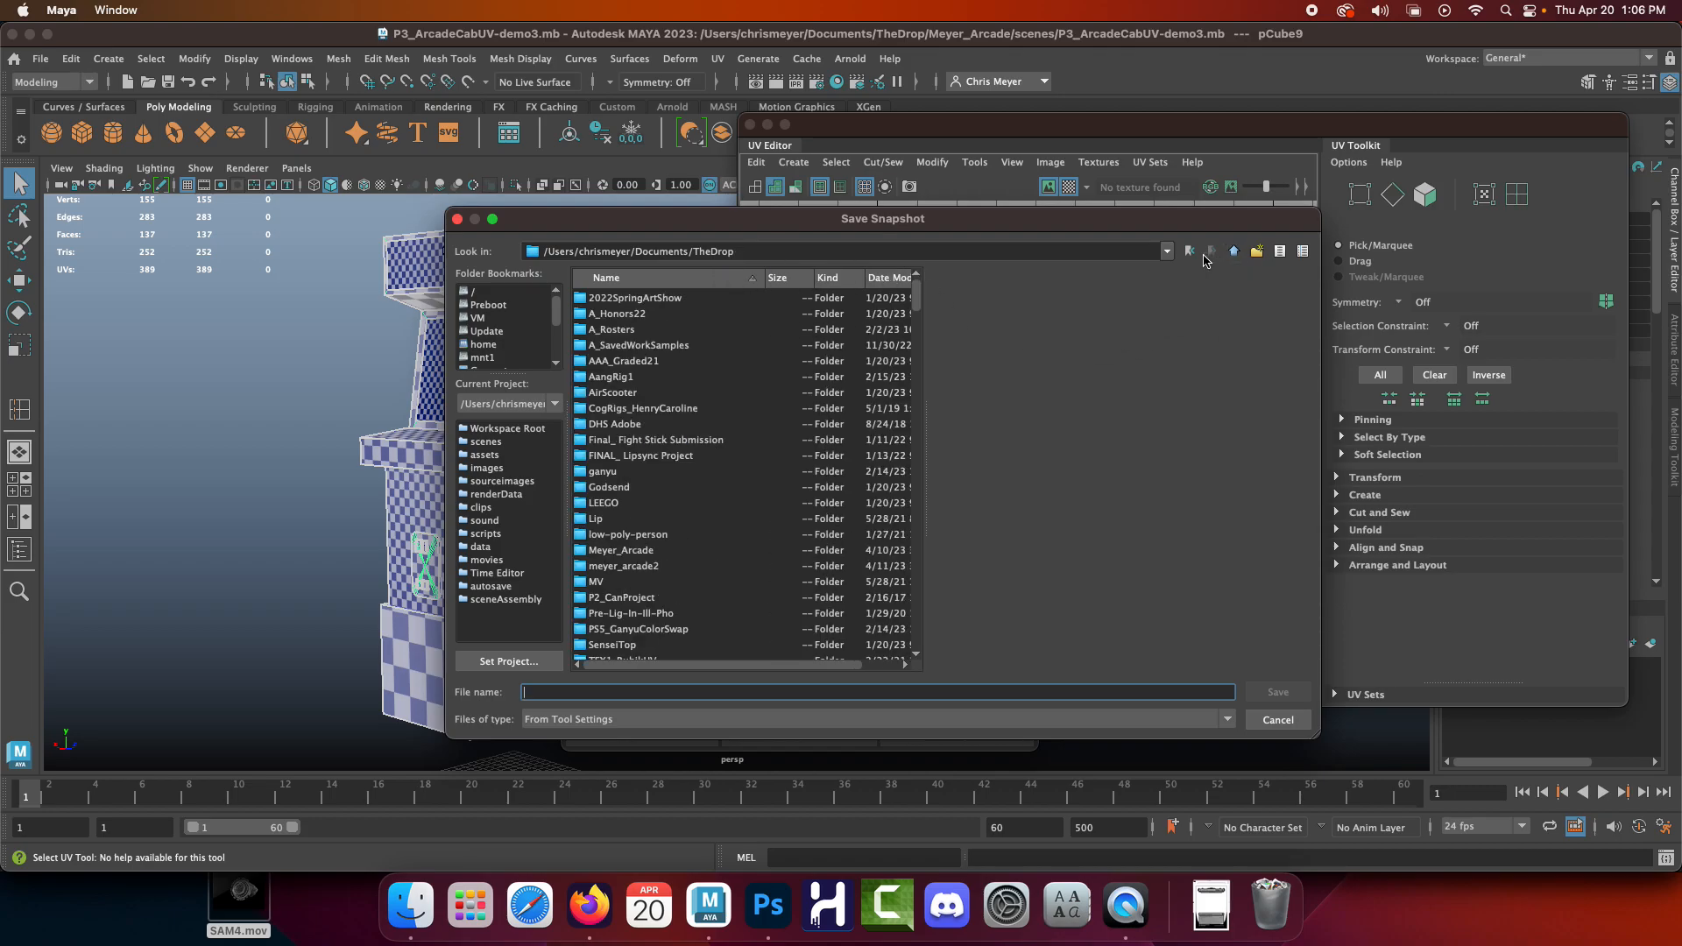
double_click(622, 551)
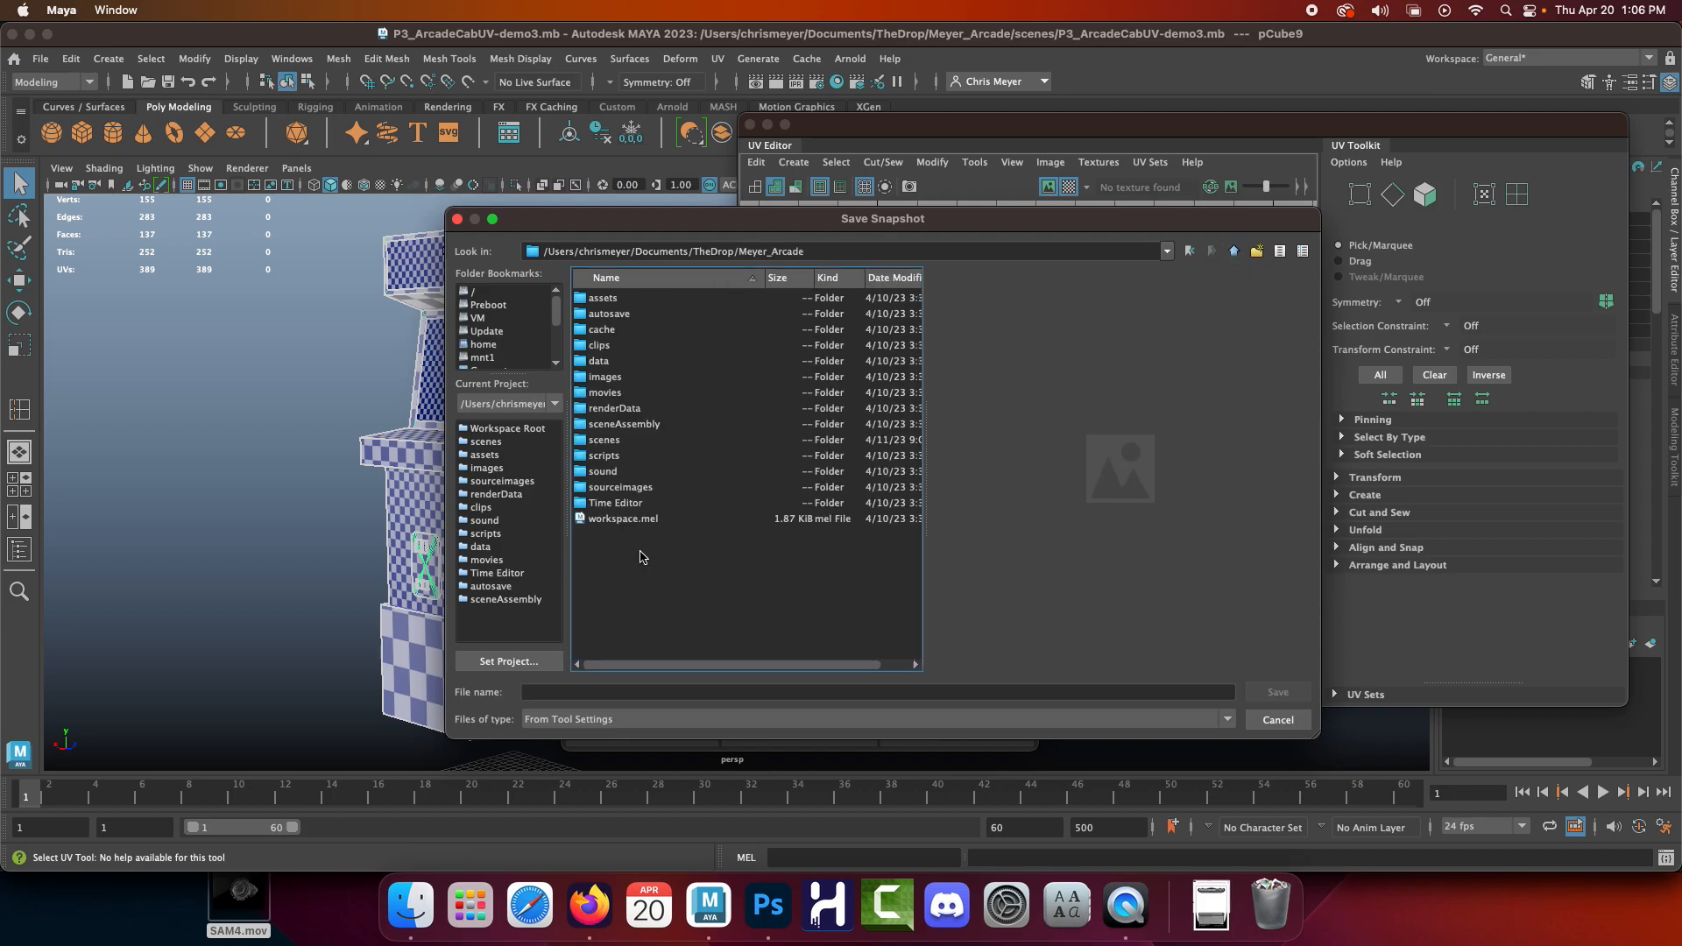
double_click(606, 377)
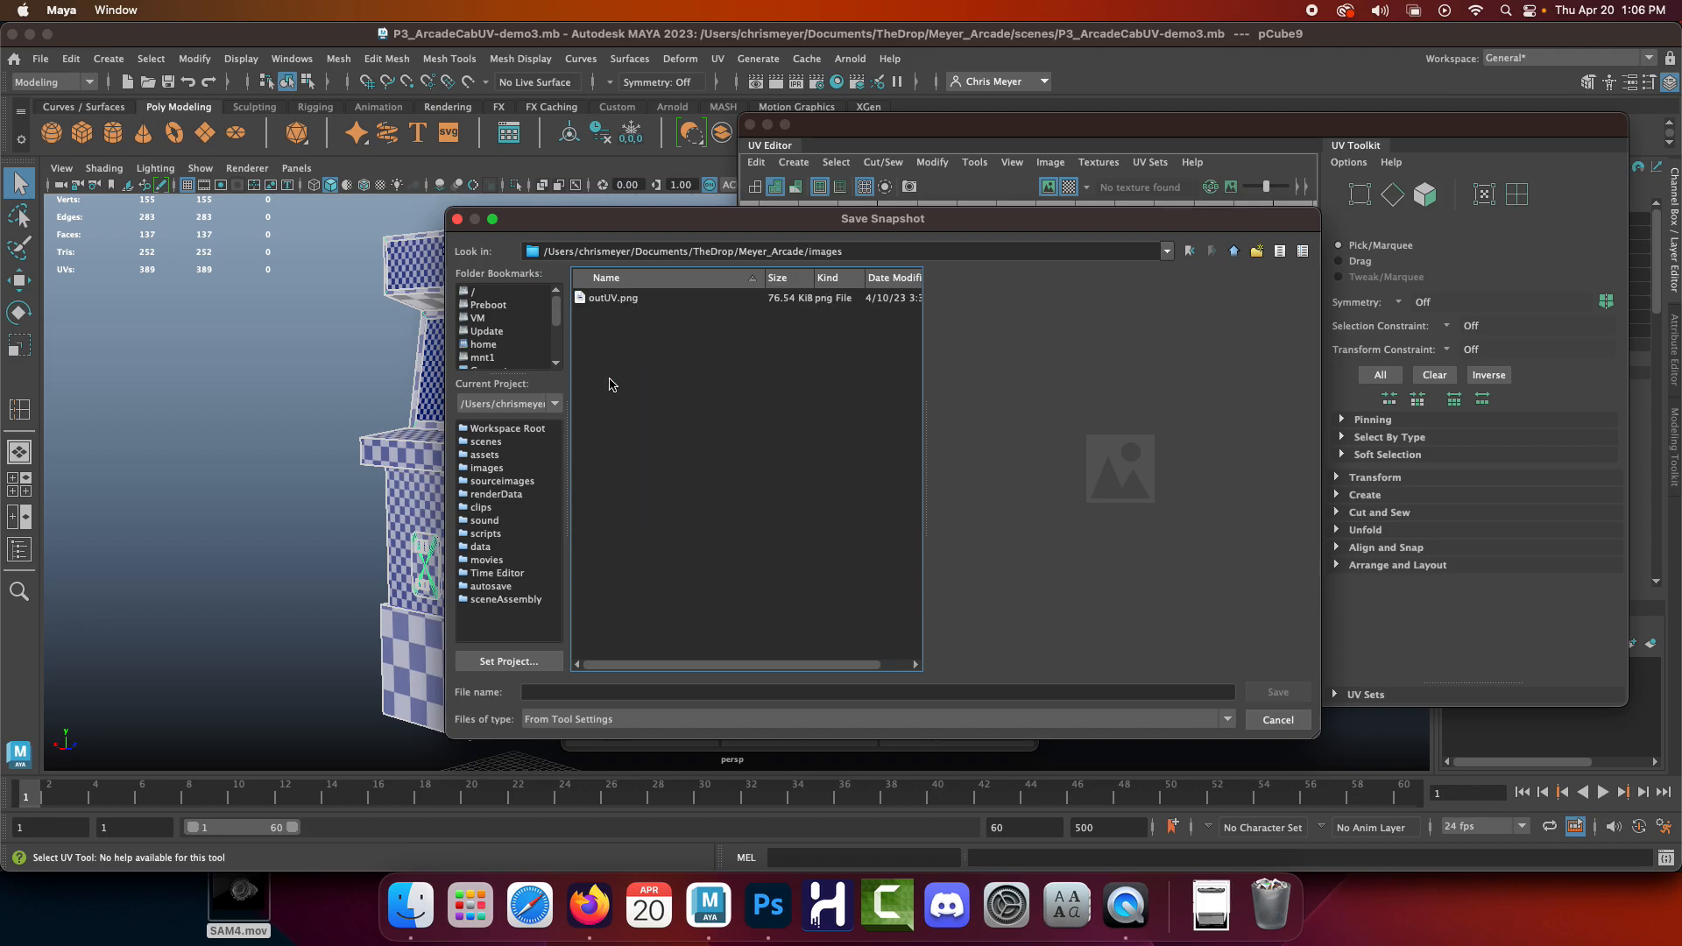
left_click(626, 297)
left_click(1286, 696)
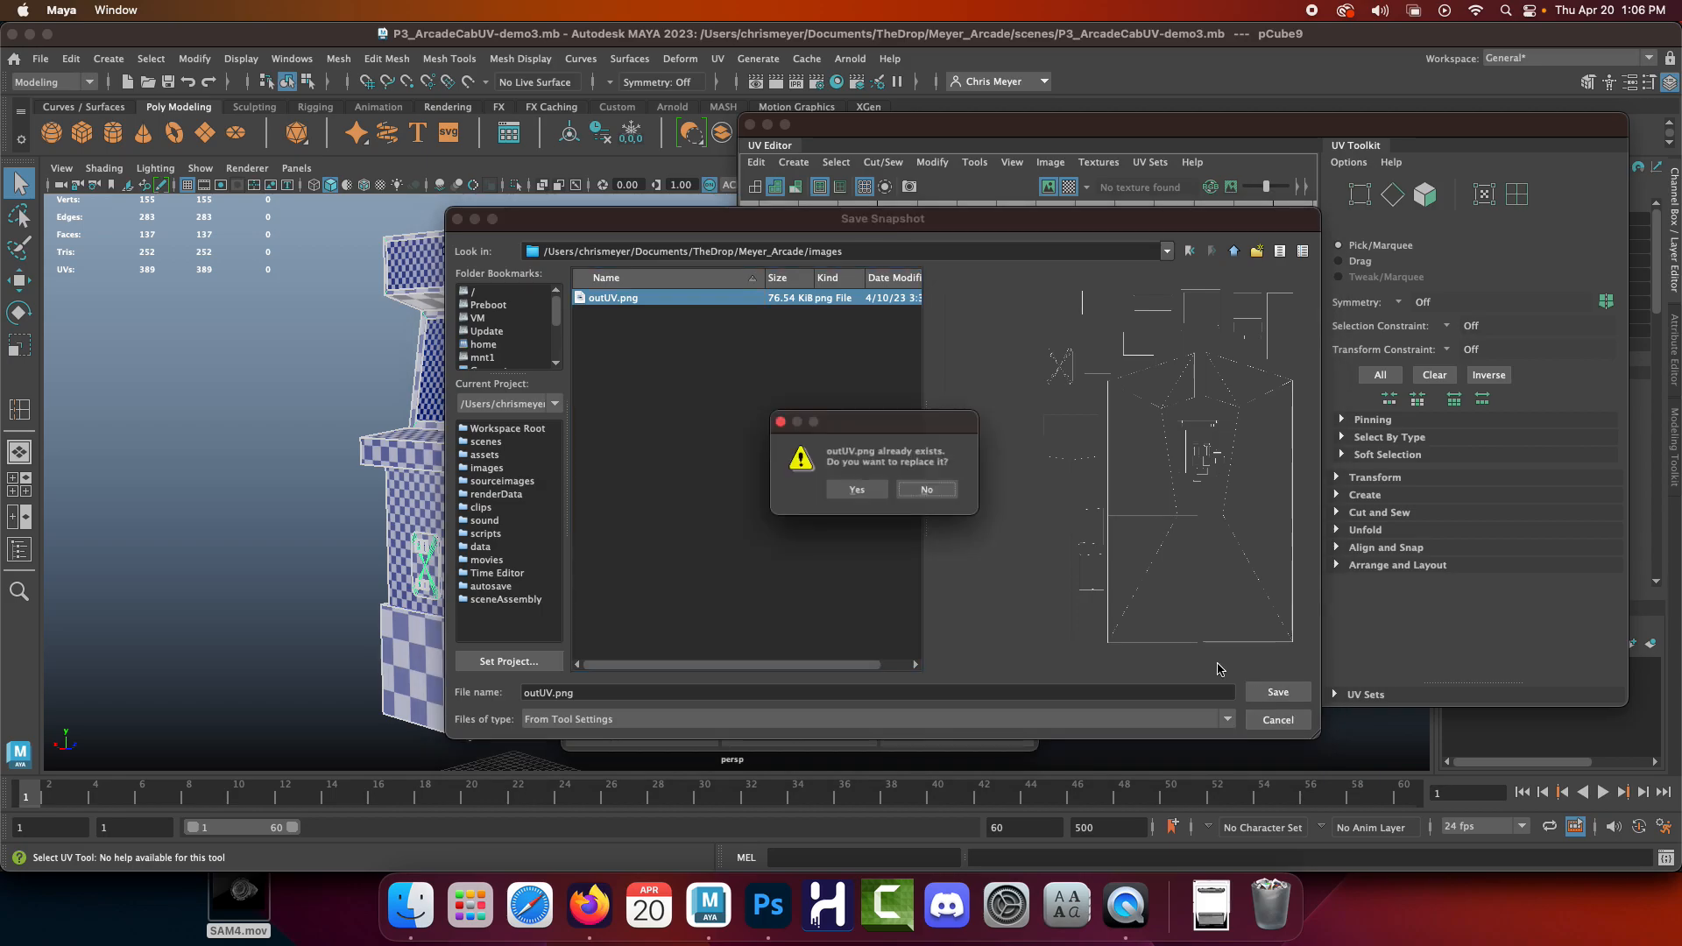
left_click(845, 489)
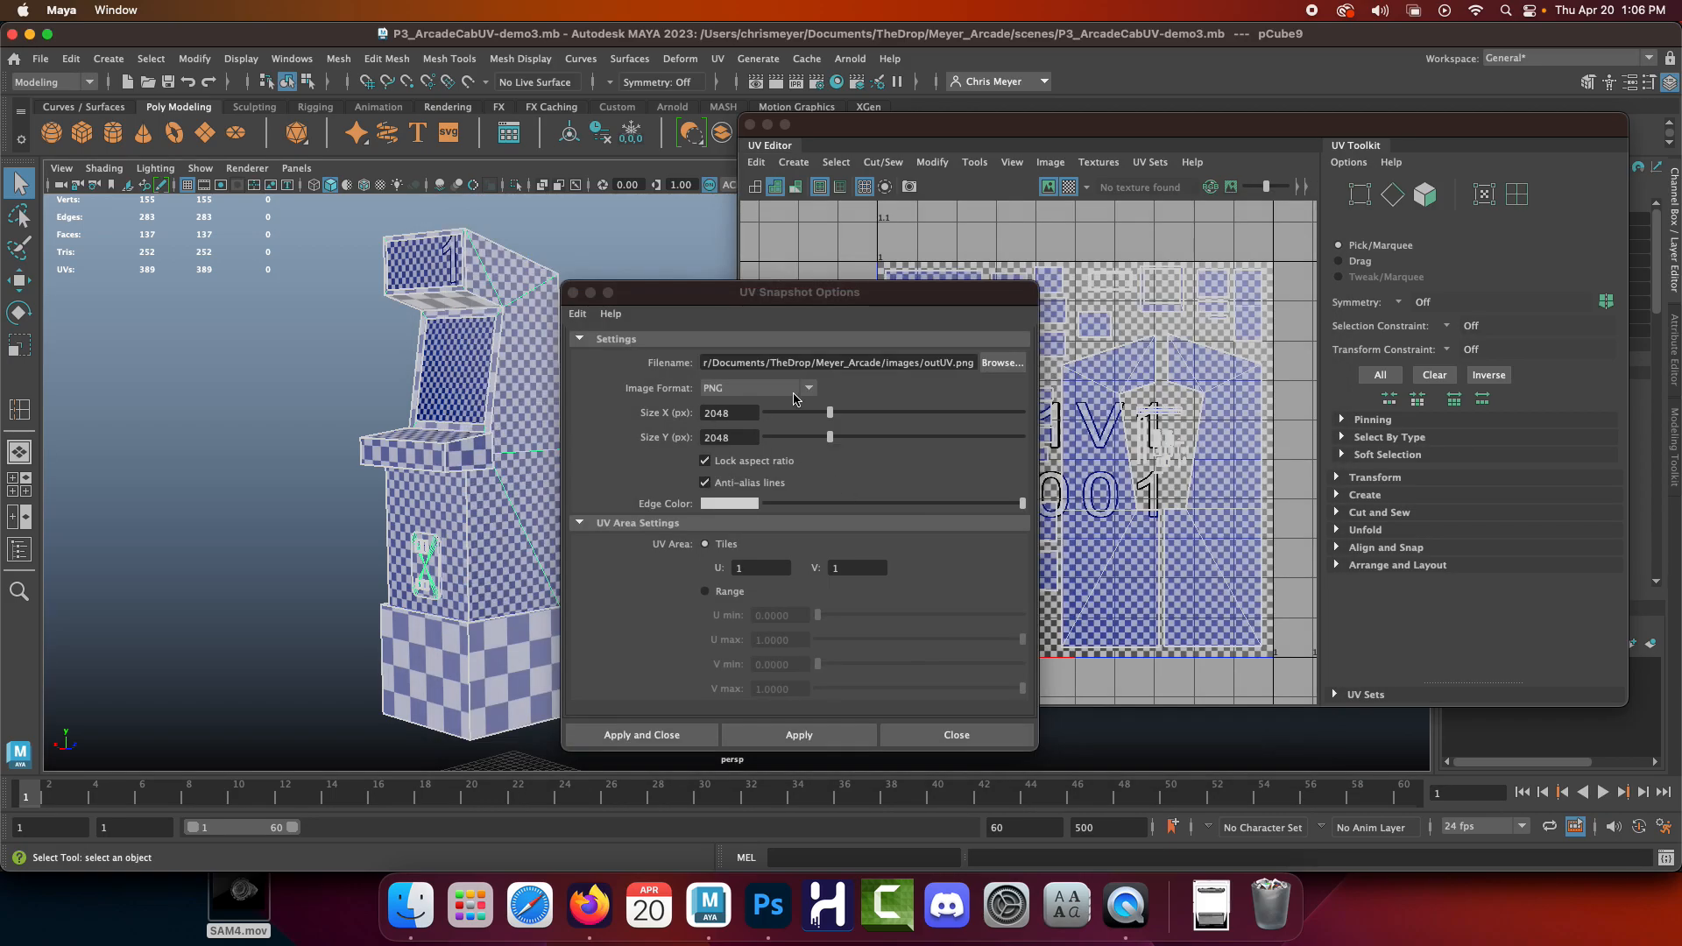
Keep PNG as the image format and export the UV snapshot, overwriting the existing outUV.png
left_click(807, 389)
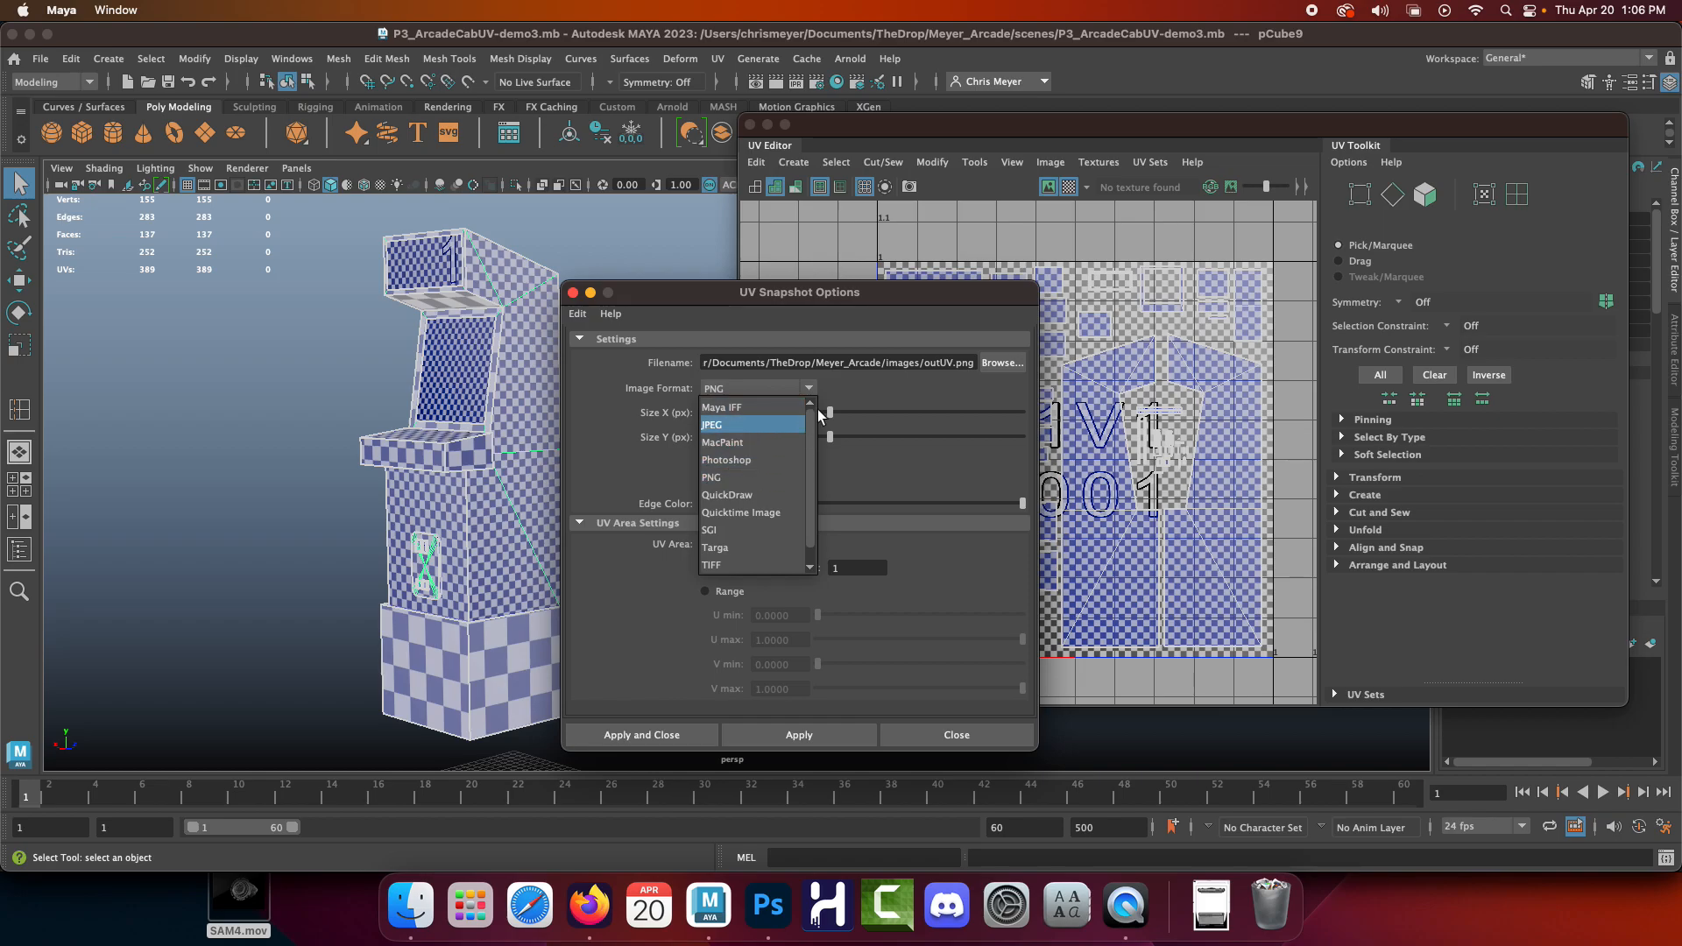
left_click(847, 382)
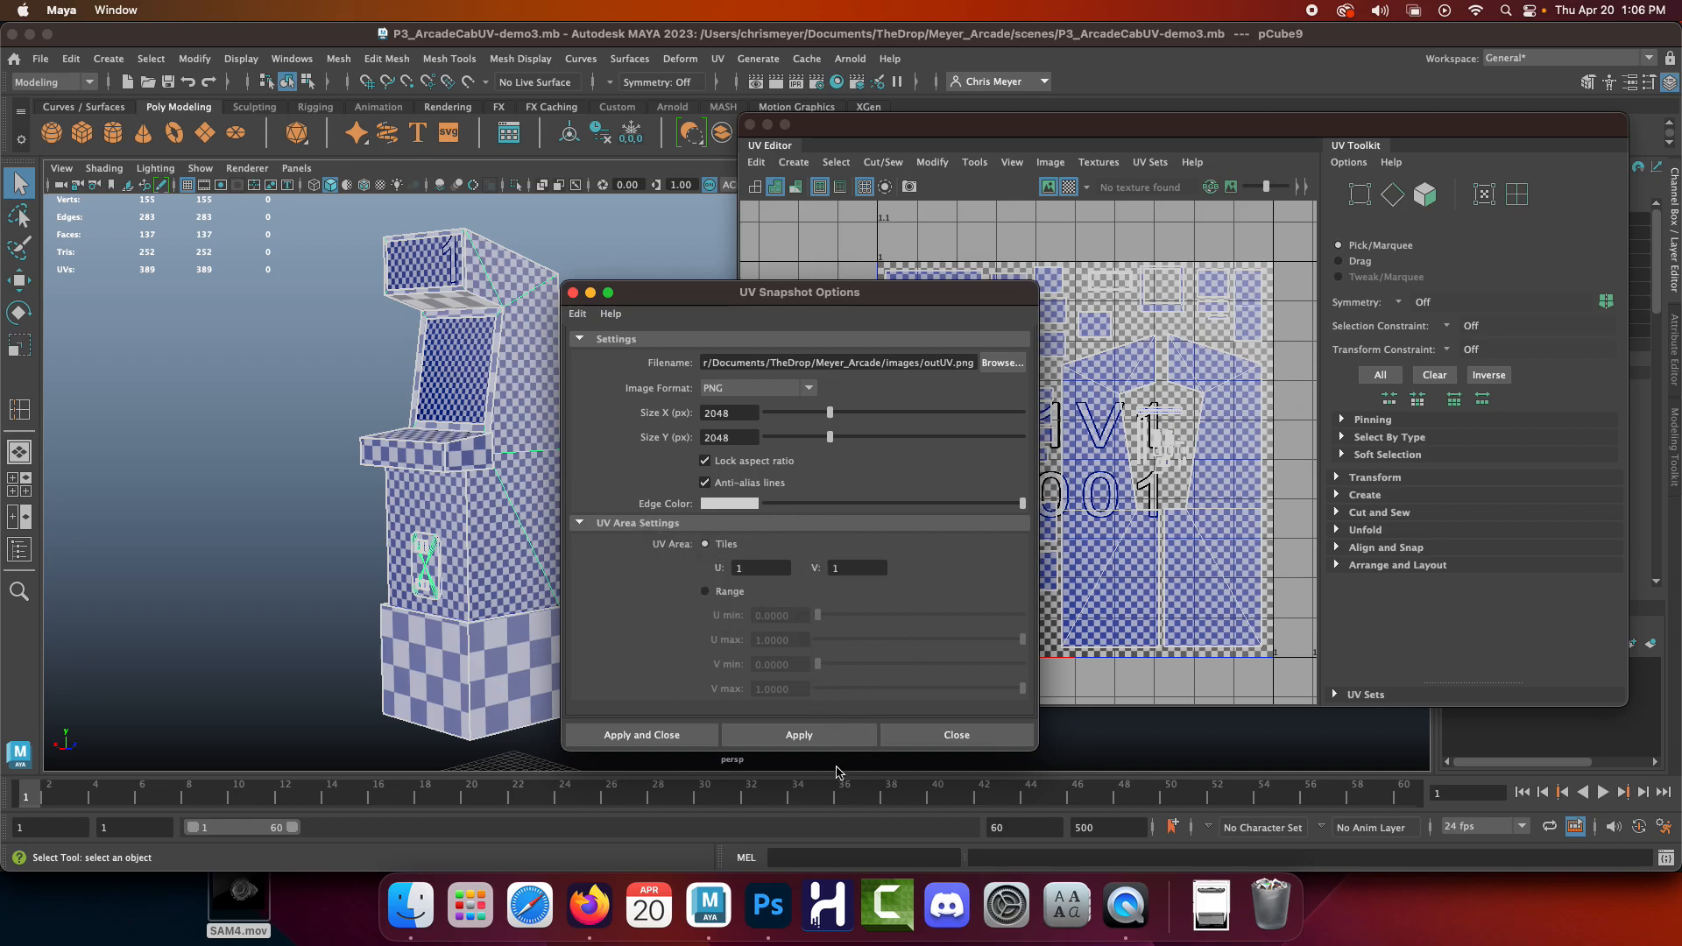
left_click(662, 735)
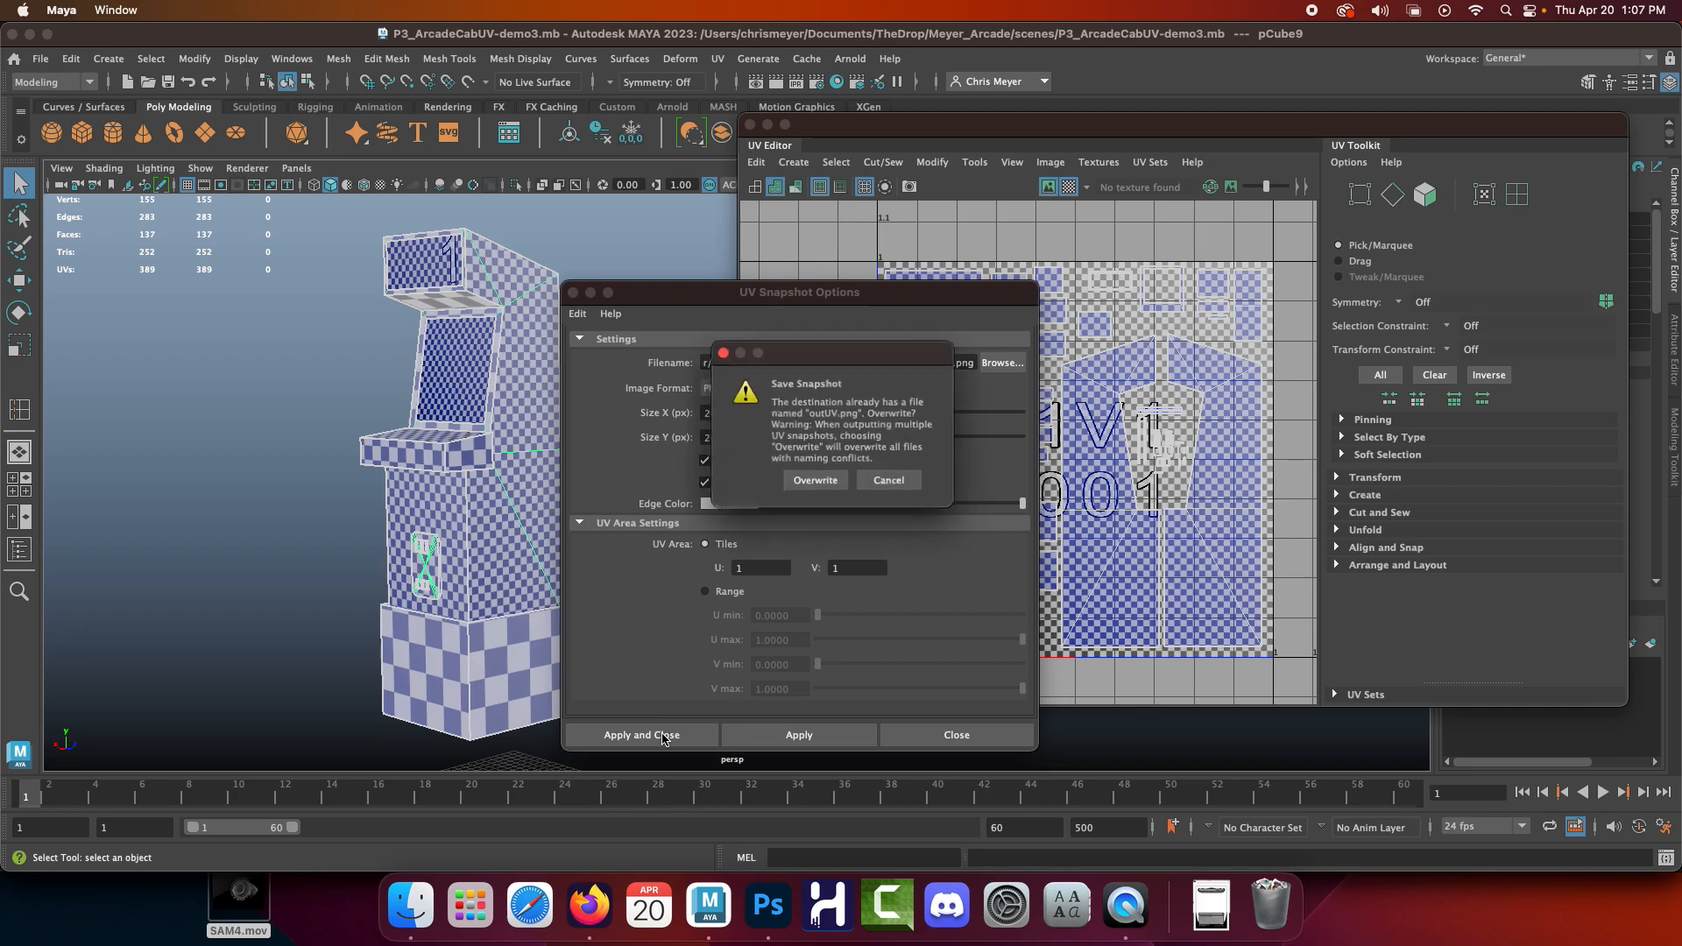
left_click(813, 483)
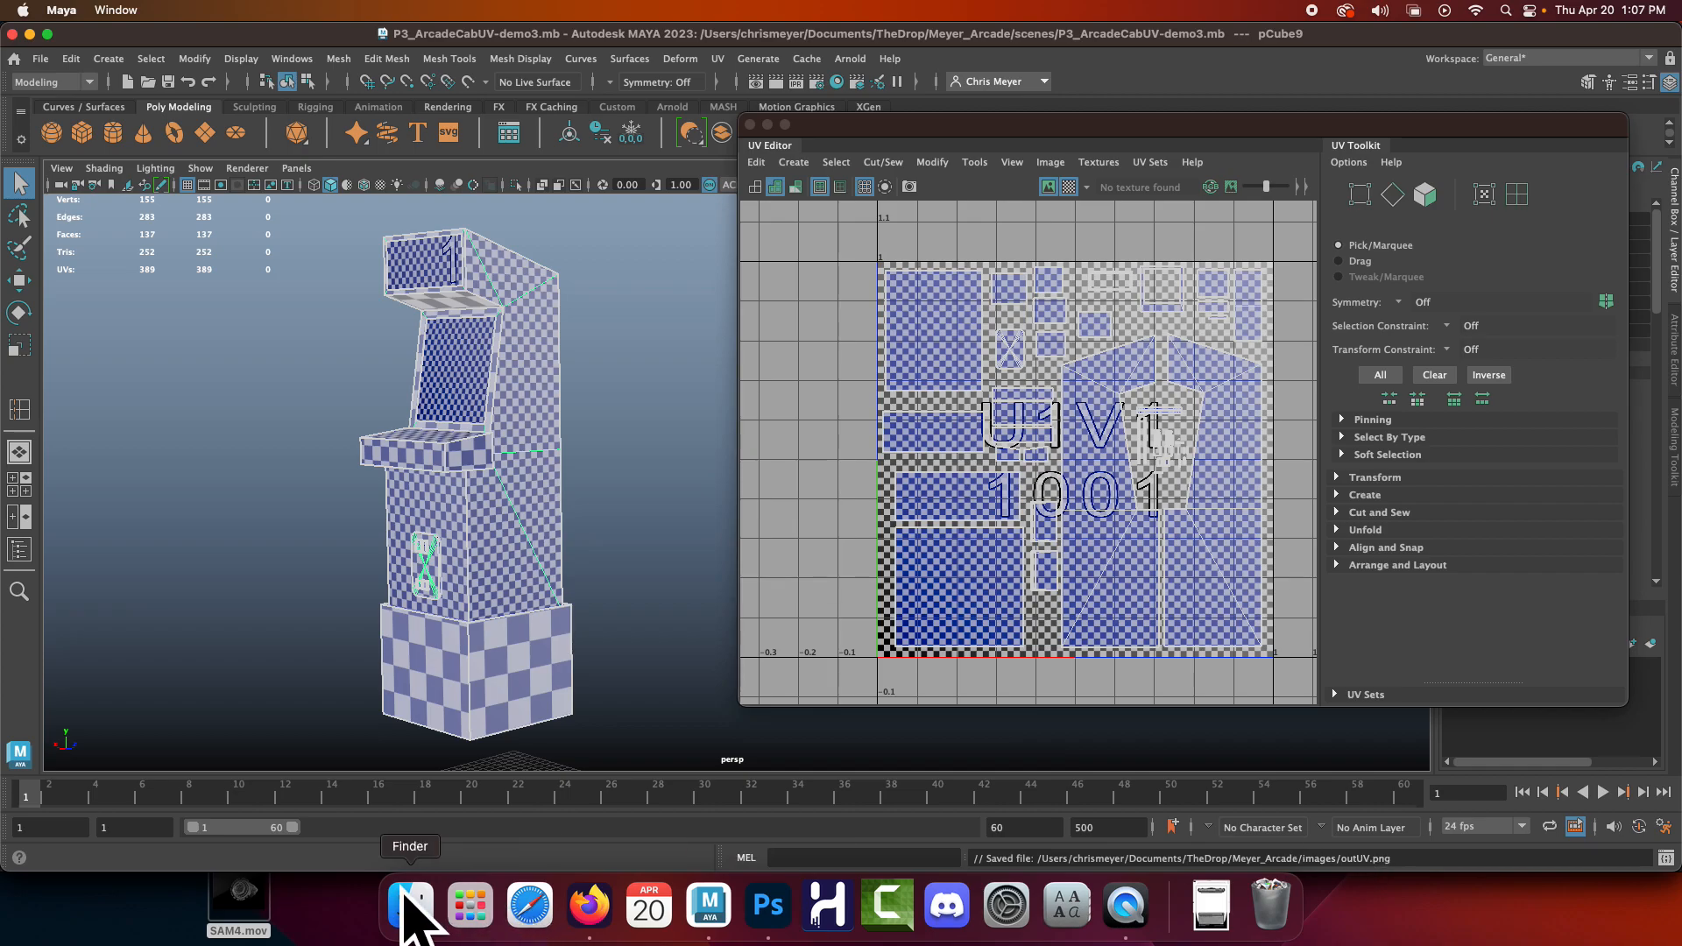
Switch to Finder, locate outUV.png in the Meyer_Arcade images folder, preview it and close the preview
left_click(410, 904)
scroll(348, 419, "down", 10)
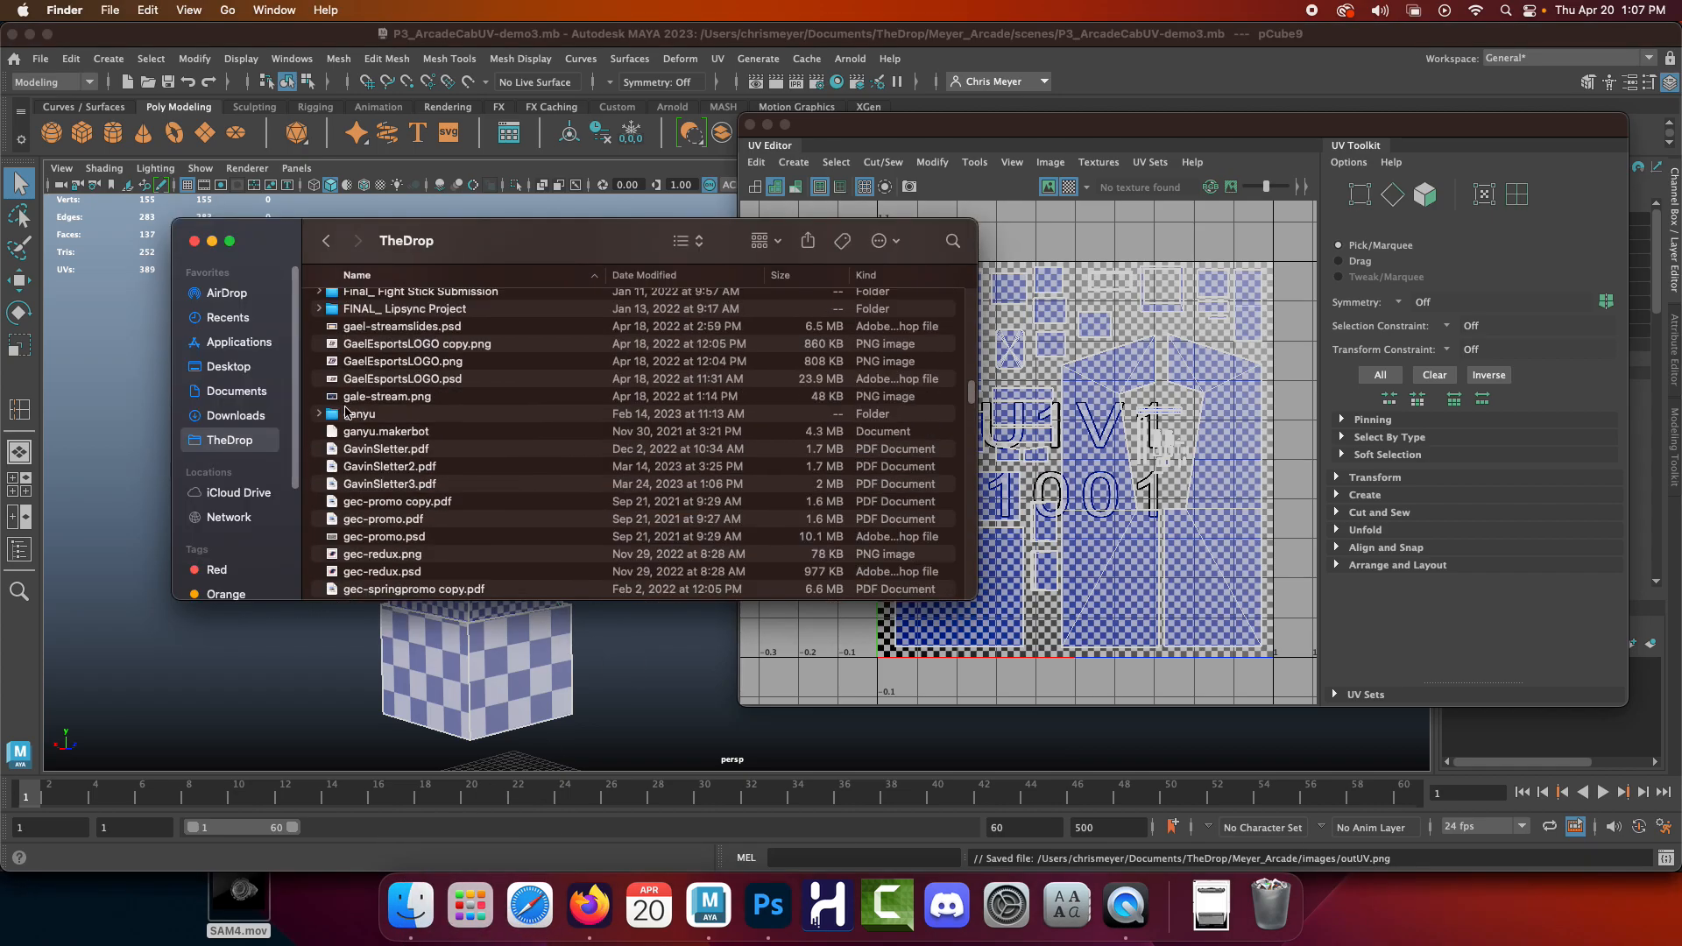
scroll(351, 429, "down", 8)
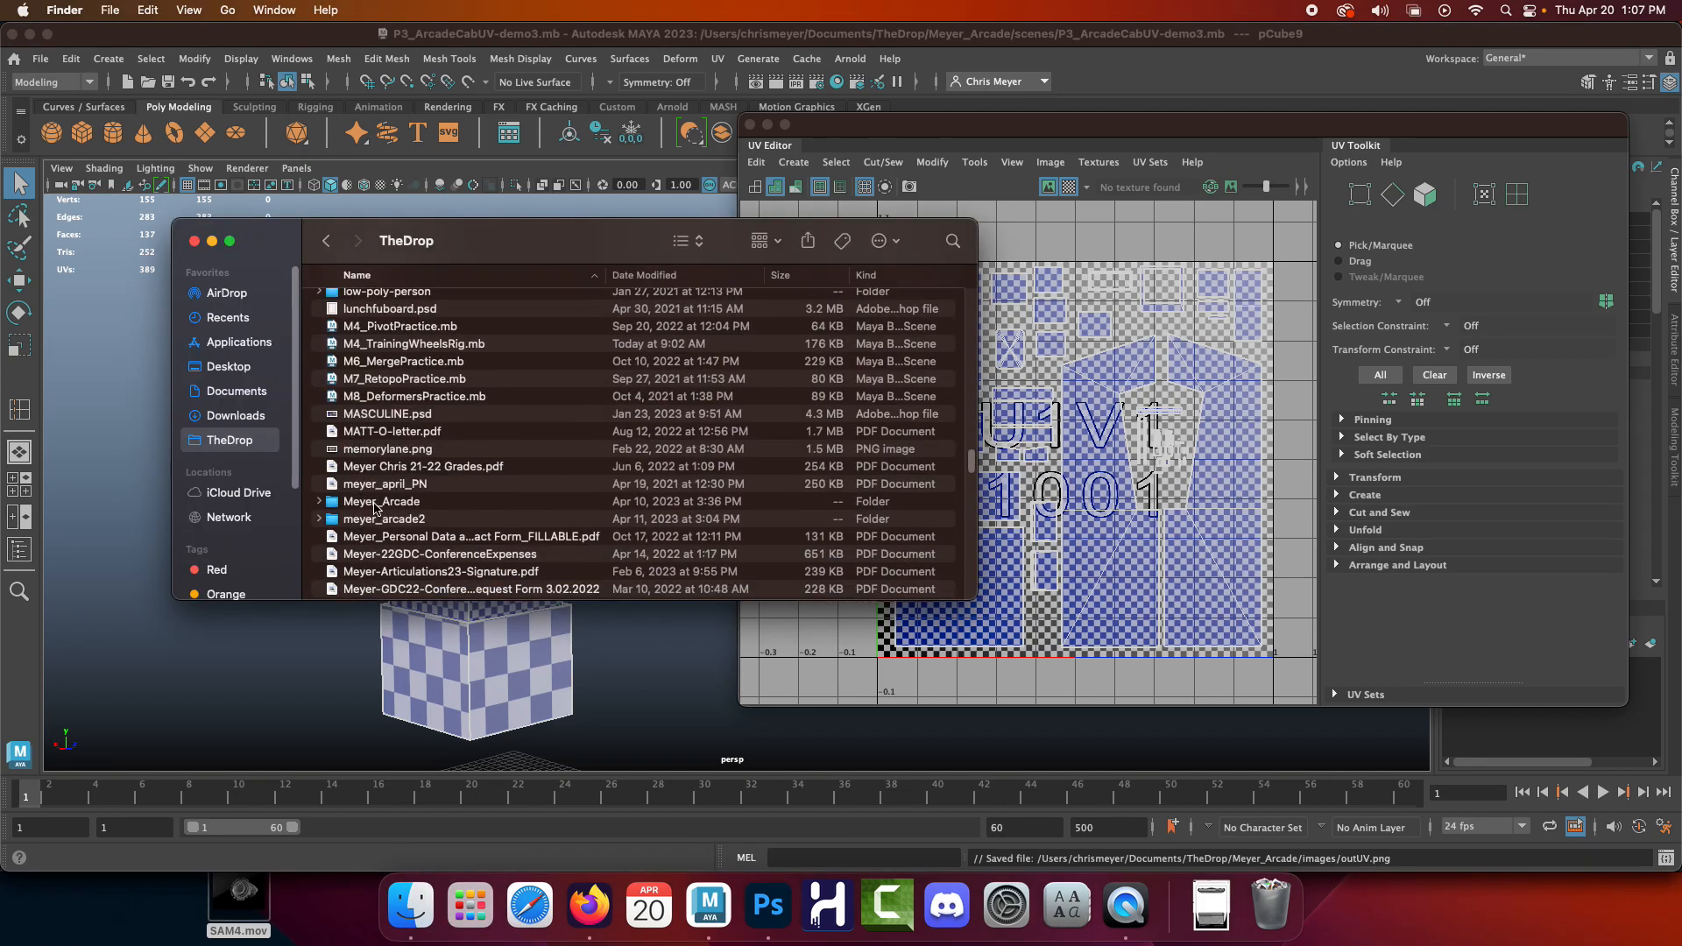
double_click(374, 503)
left_click(413, 409)
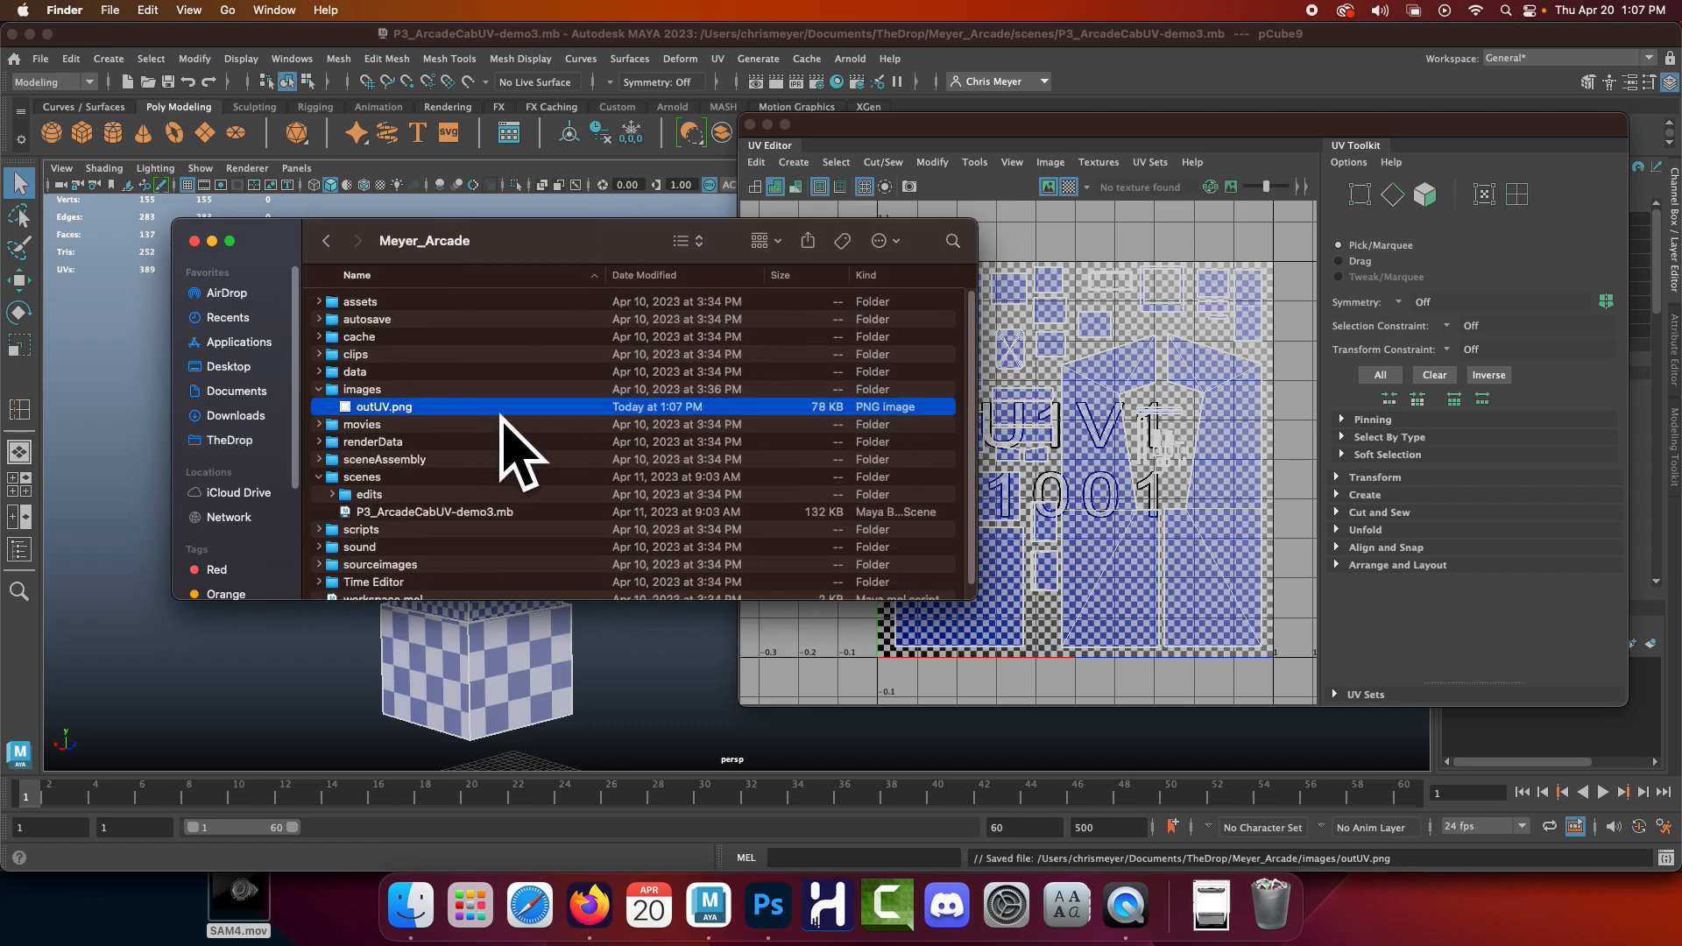
double_click(380, 408)
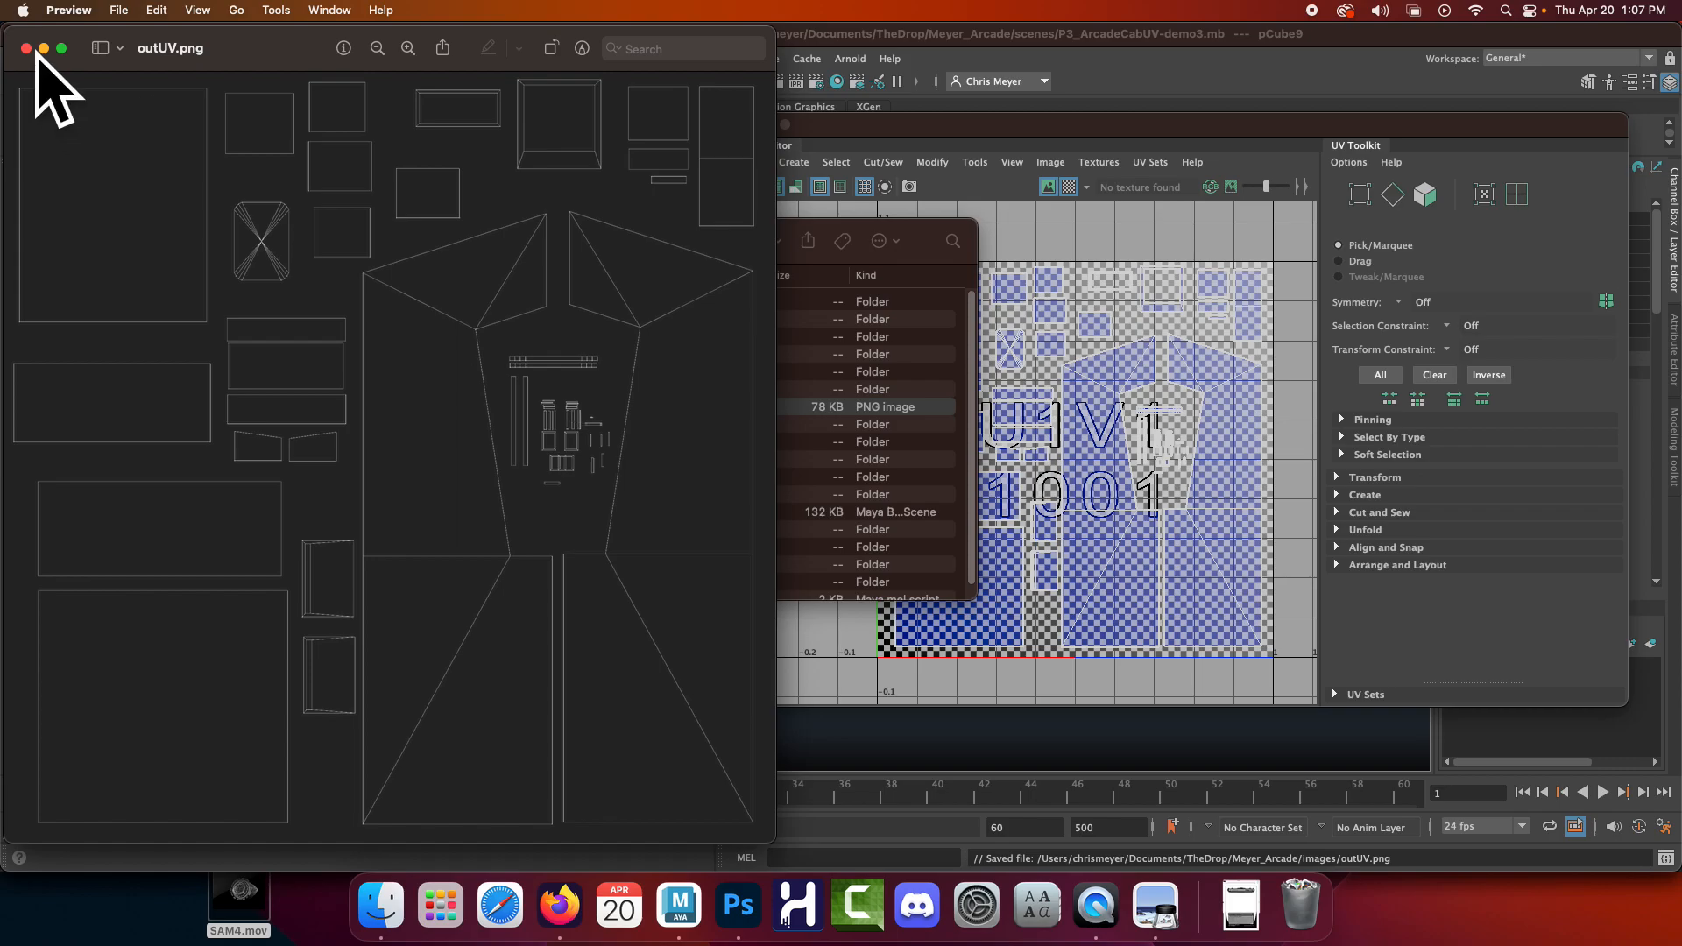
left_click(27, 48)
Open outUV.png in Photoshop and check its UV line layer by toggling the layer's visibility
left_click_drag(386, 407, 740, 905)
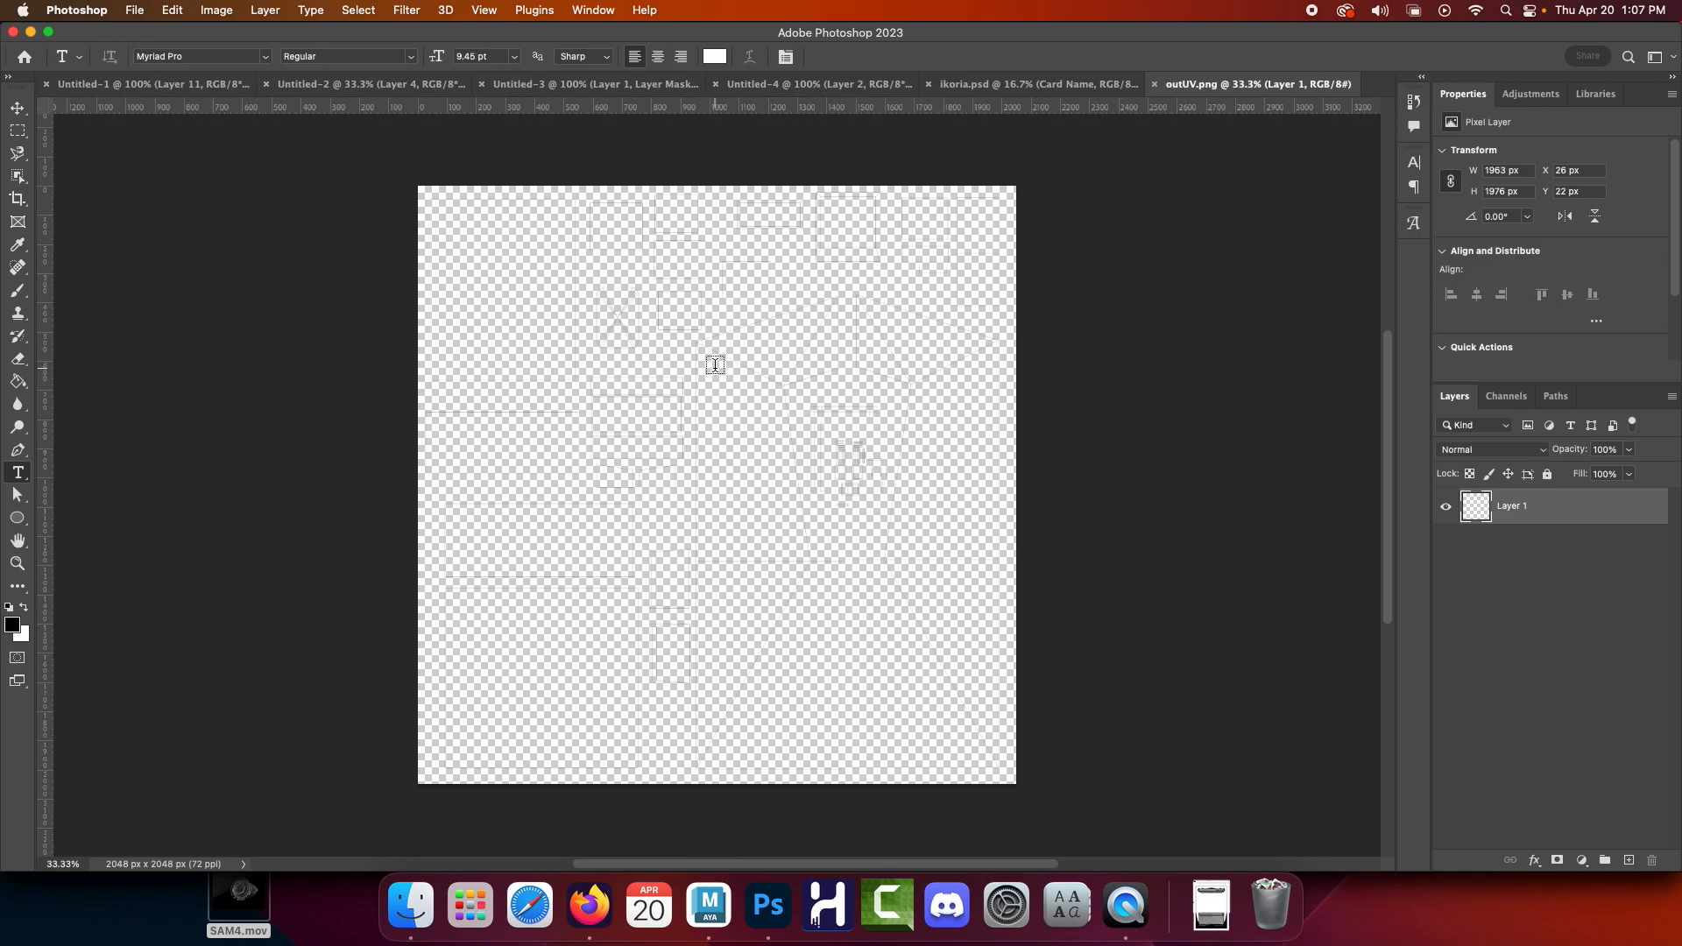
left_click(1443, 509)
left_click(1444, 509)
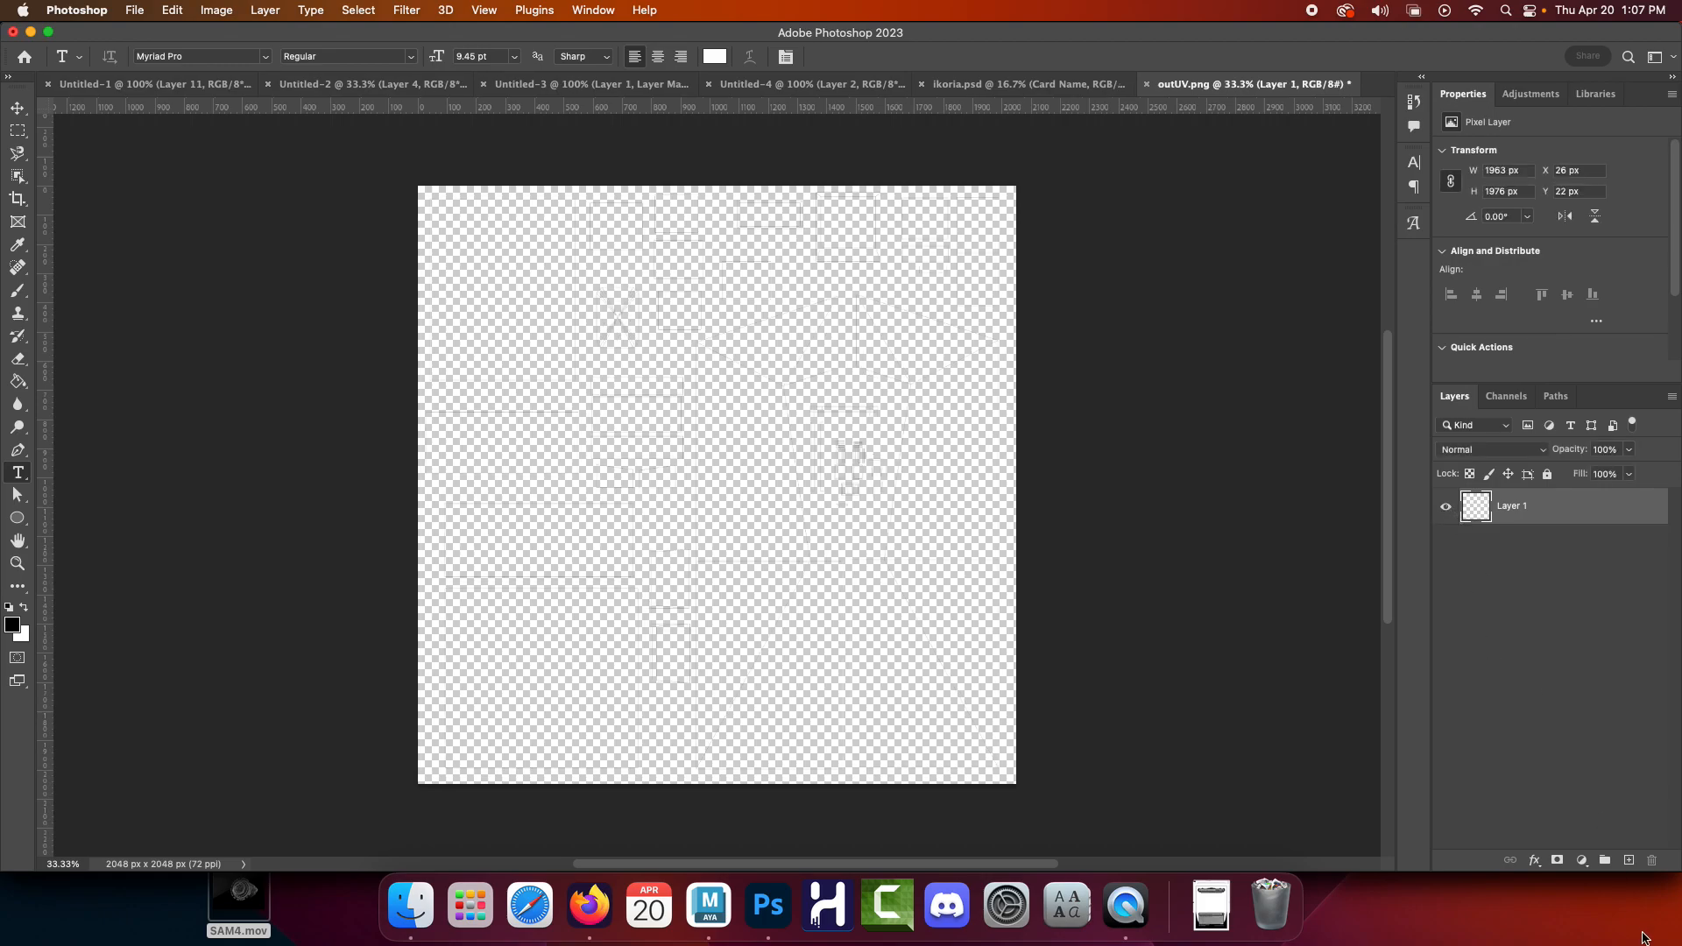
Add a new layer filled with black using the Paint Bucket and move it beneath the UV line layer
left_click(1628, 860)
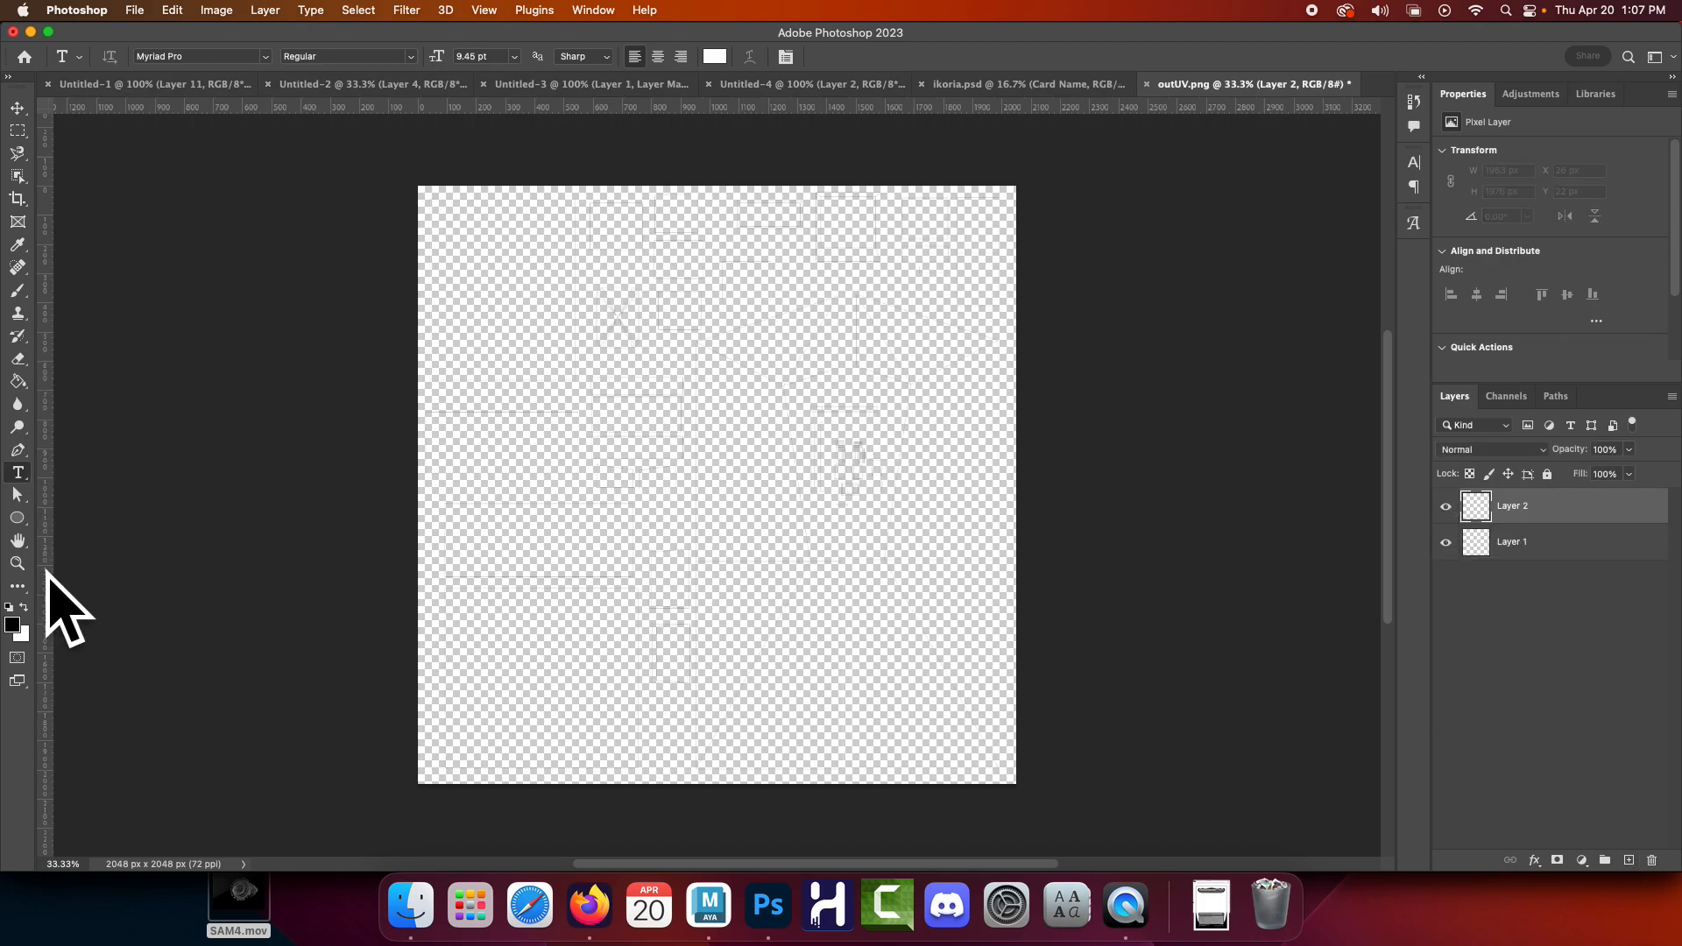
left_click(17, 381)
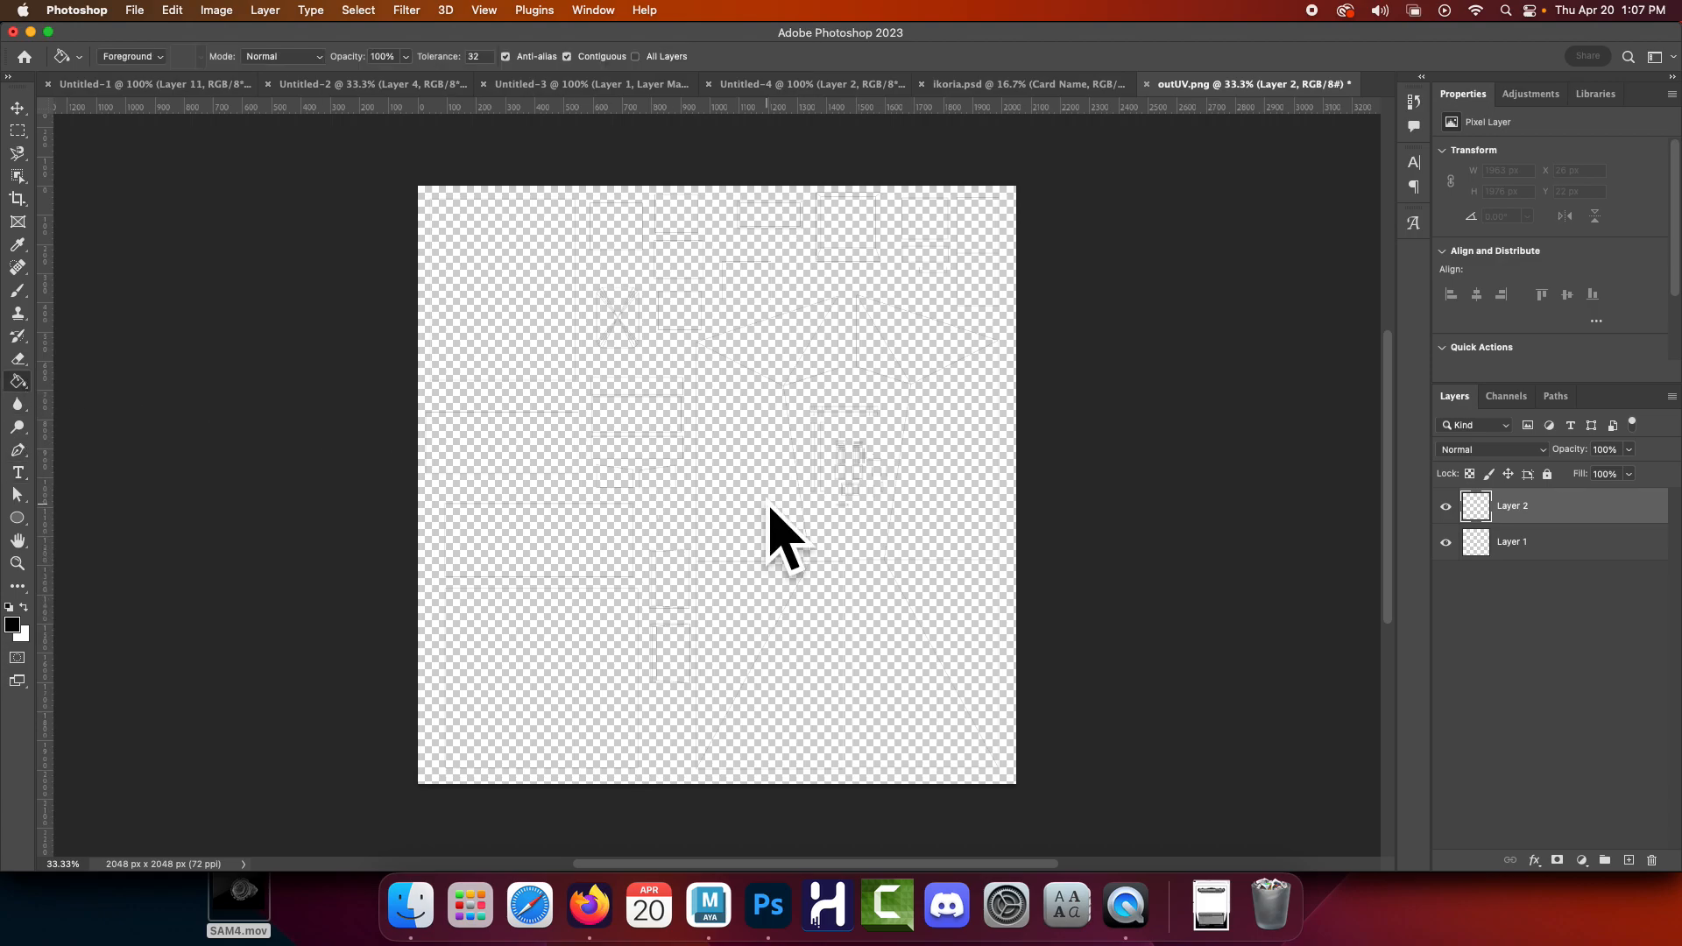
left_click(709, 480)
left_click_drag(1529, 505, 1535, 564)
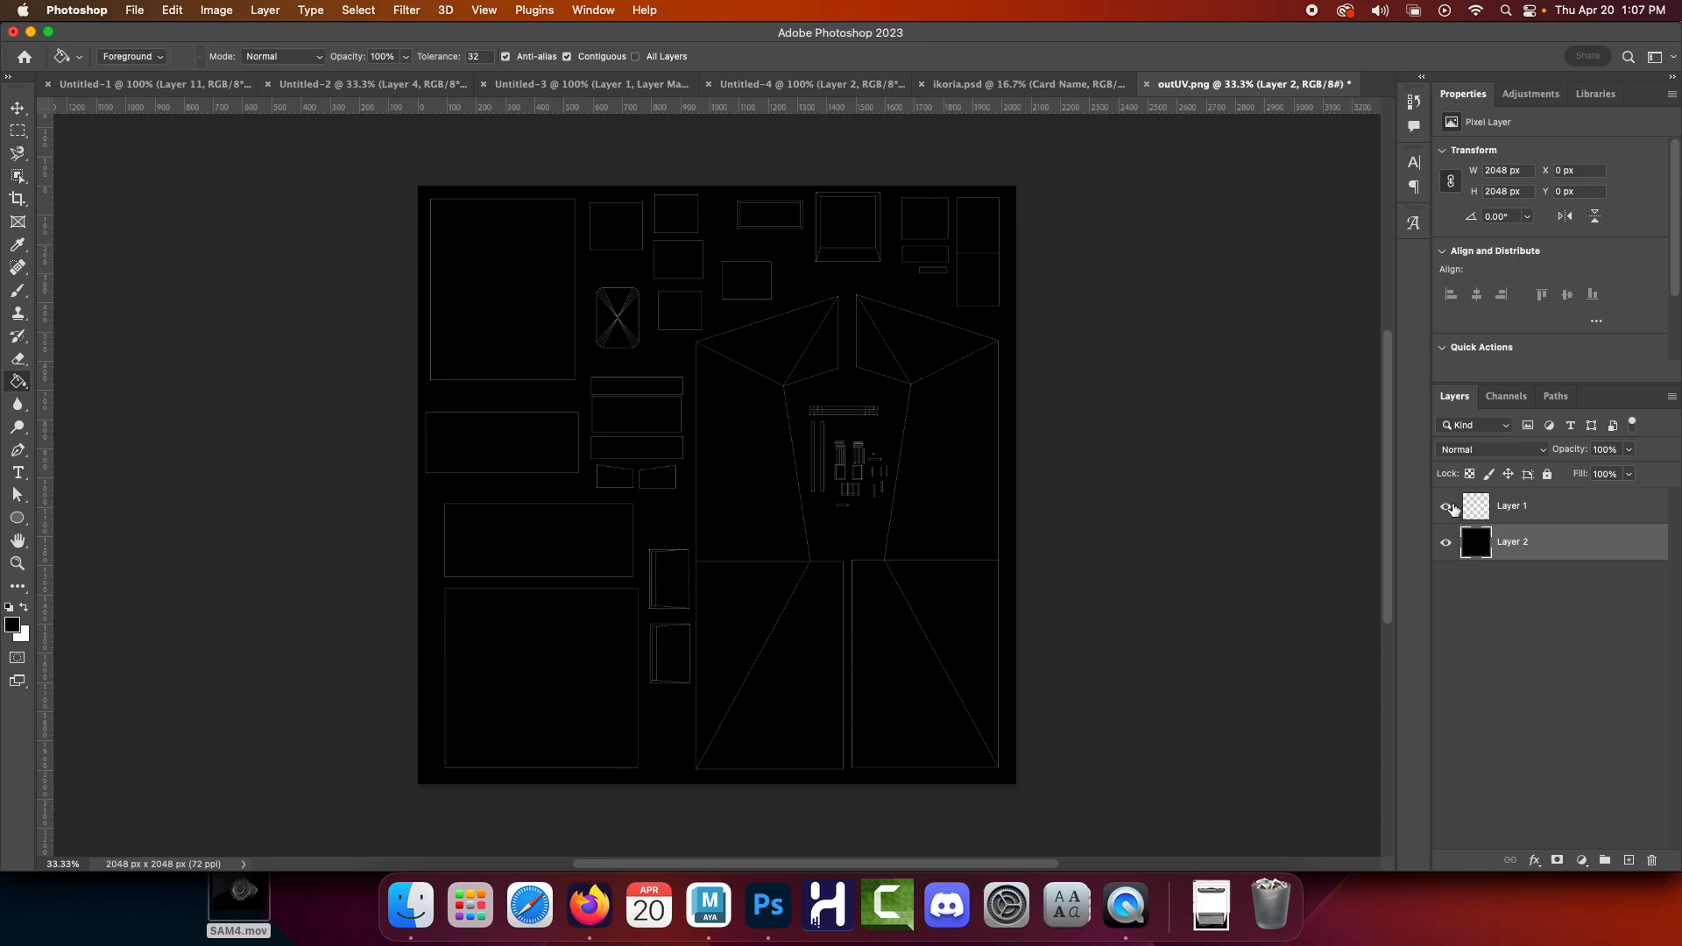
Toggle the UV line layer off and back on above the black background, and make it the active layer
left_click(1447, 511)
left_click(1447, 512)
left_click(1540, 523)
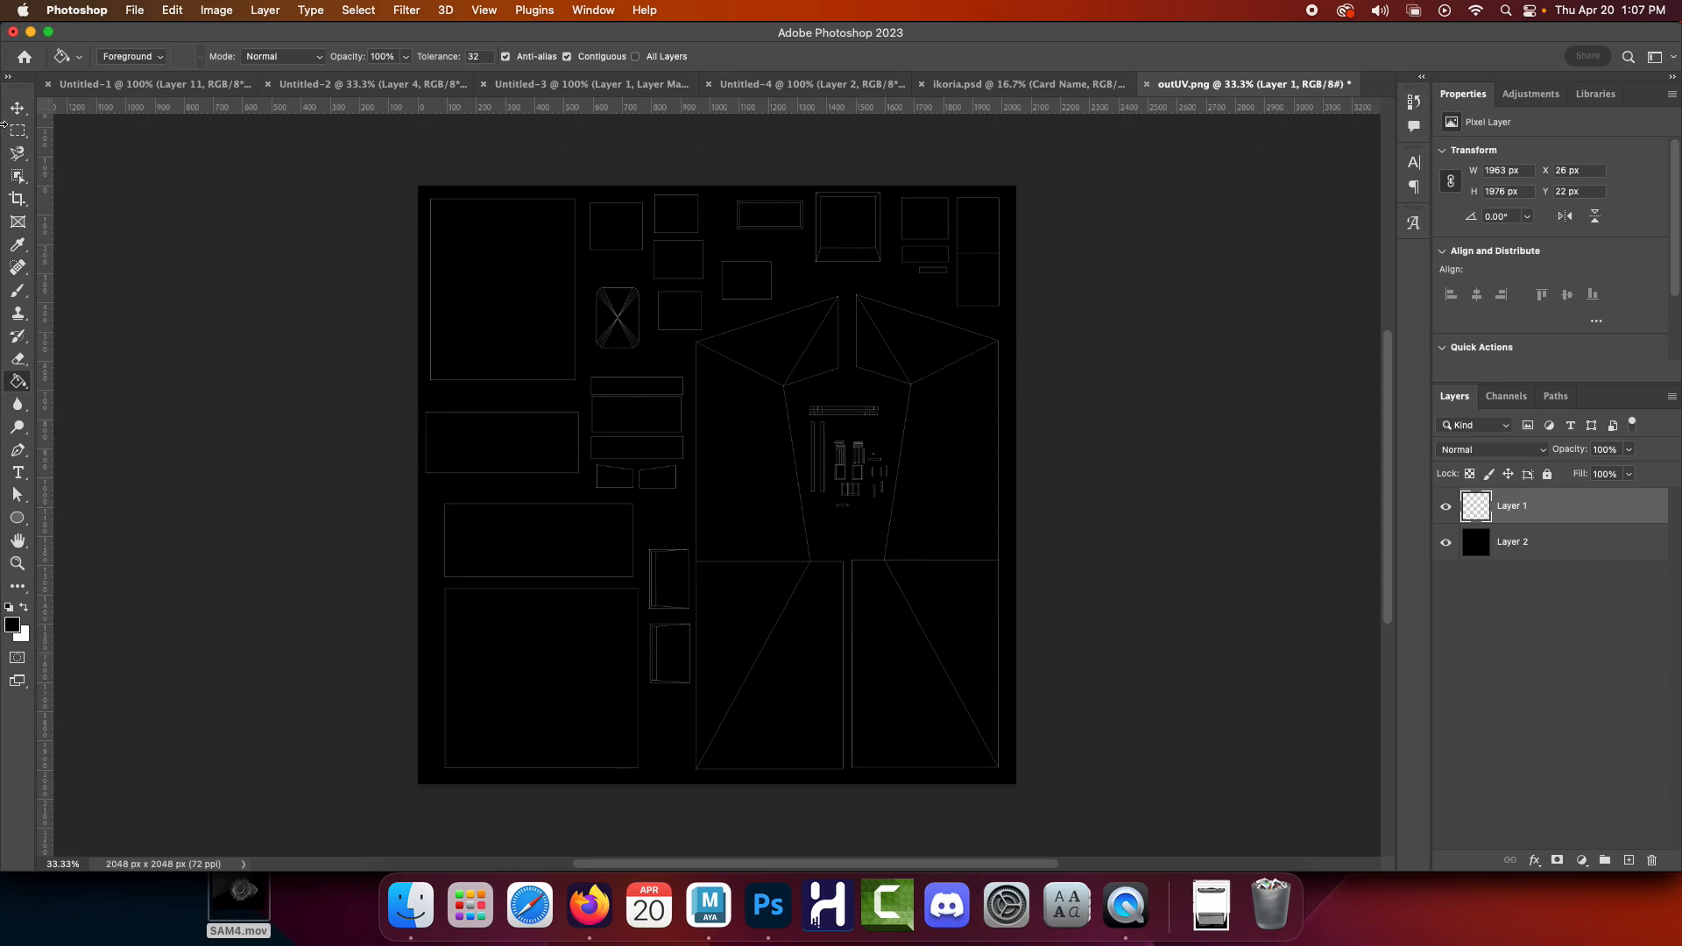
Add a new layer above the UV line layer and name it Bottom Color
left_click(1628, 860)
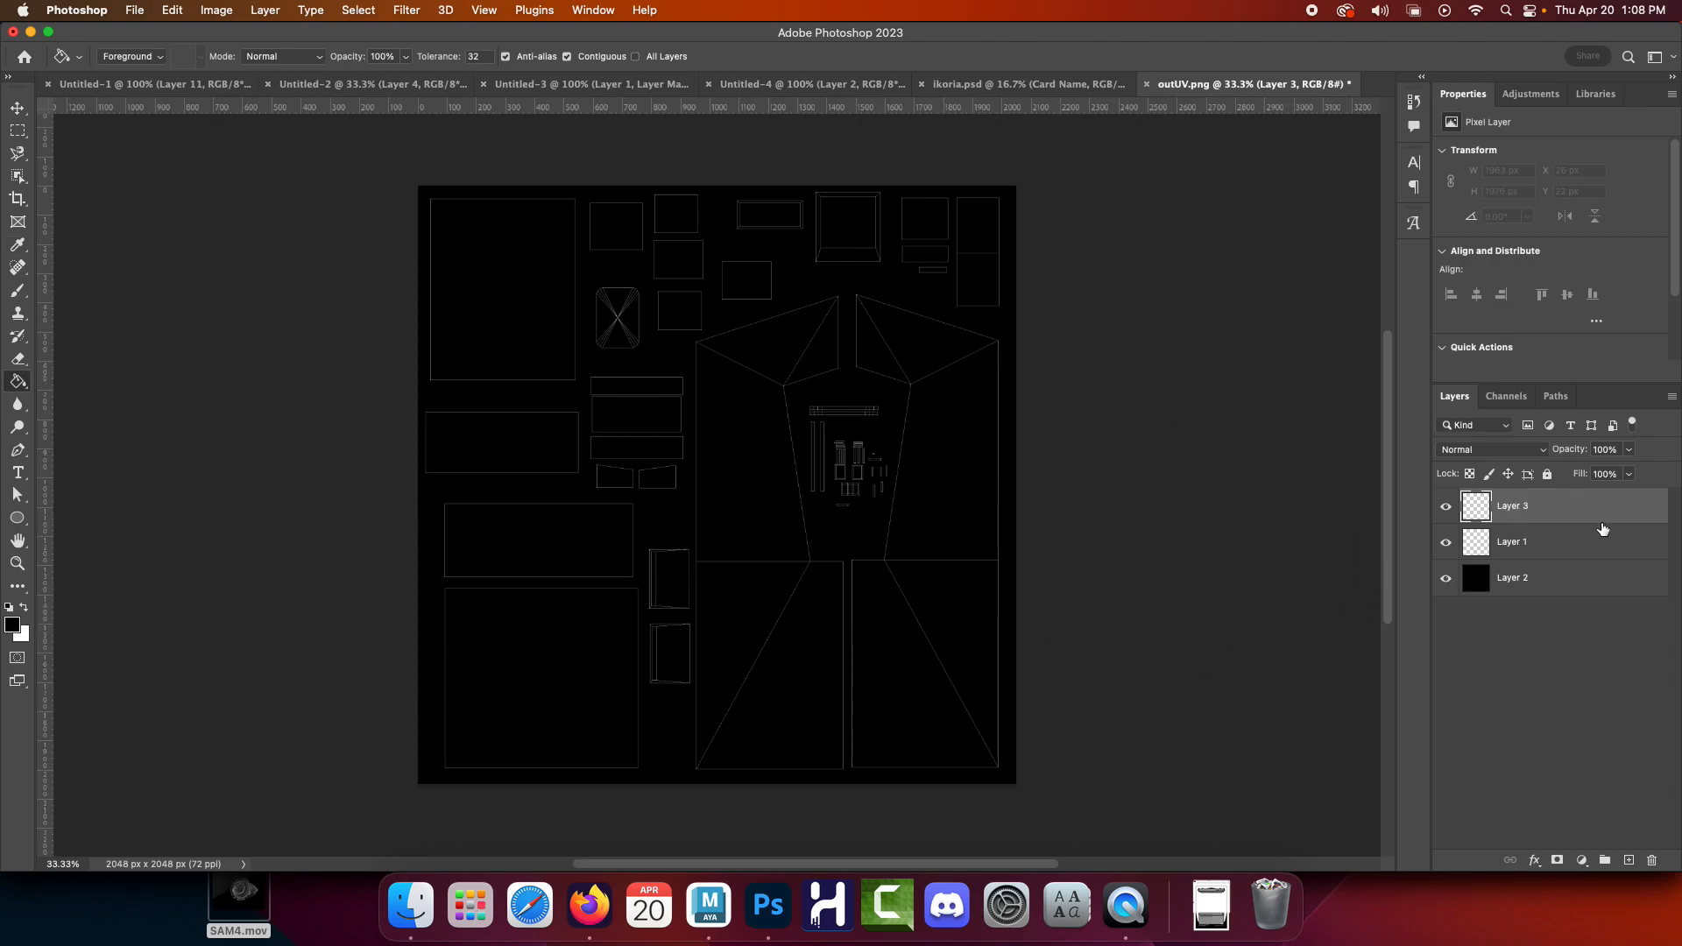
double_click(1514, 507)
type("Bottom Color")
key("Return")
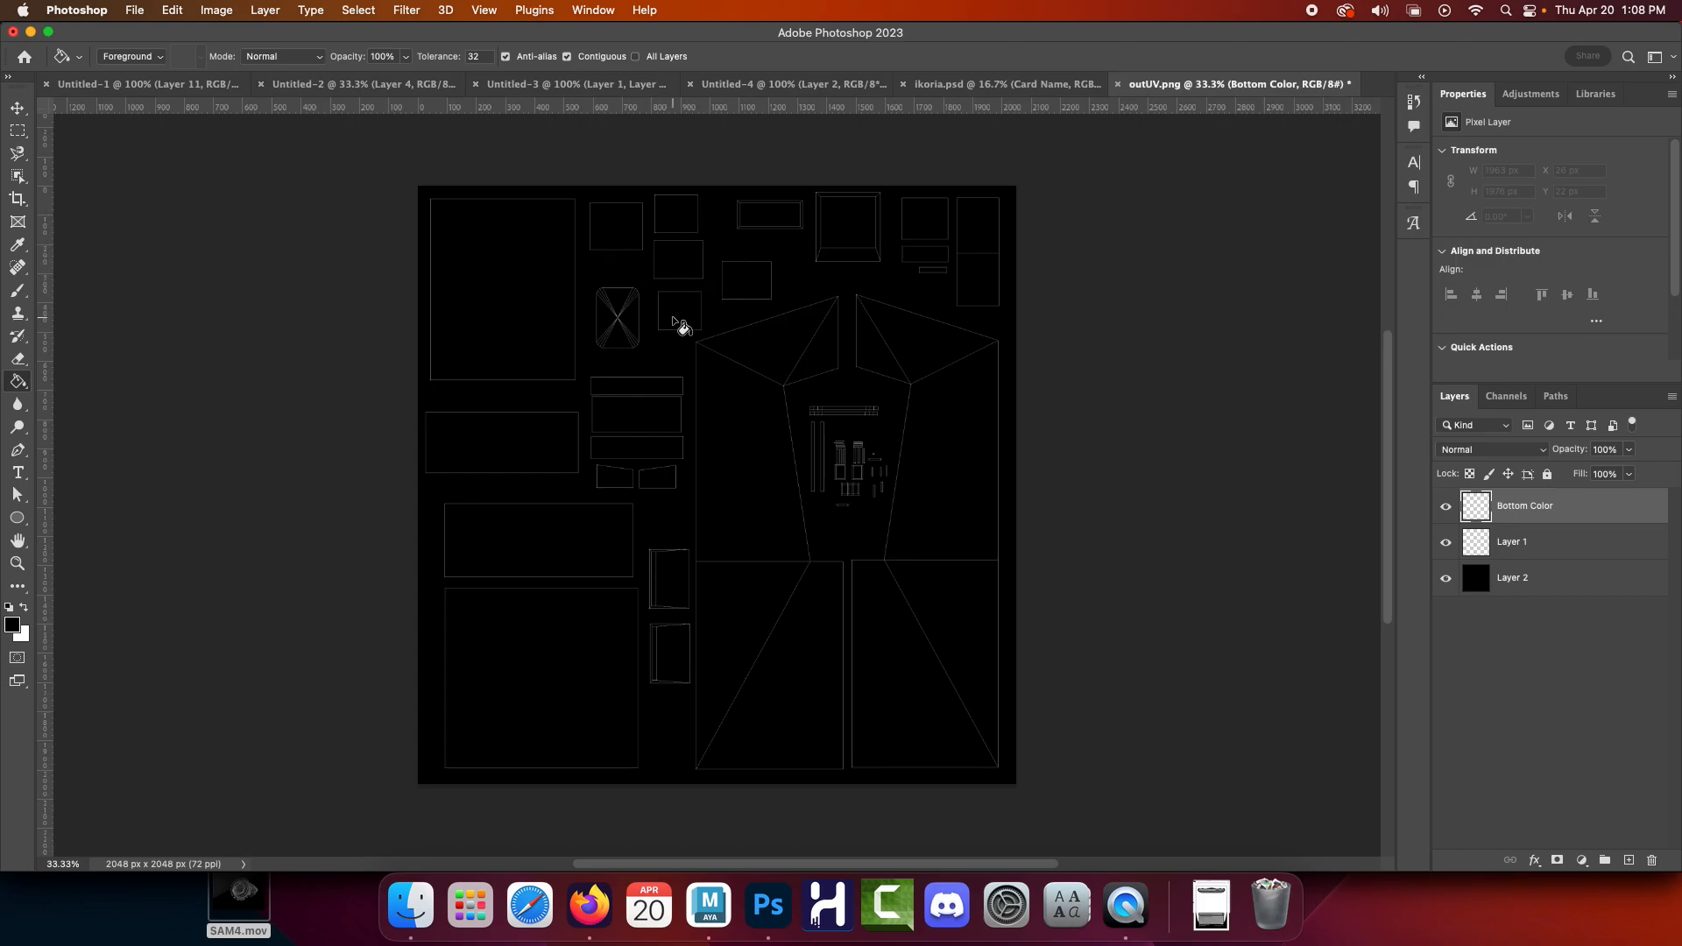
Switch to Maya, select several small UV shells in the UV Editor to identify their cabinet parts, and return to Photoshop
left_click(722, 924)
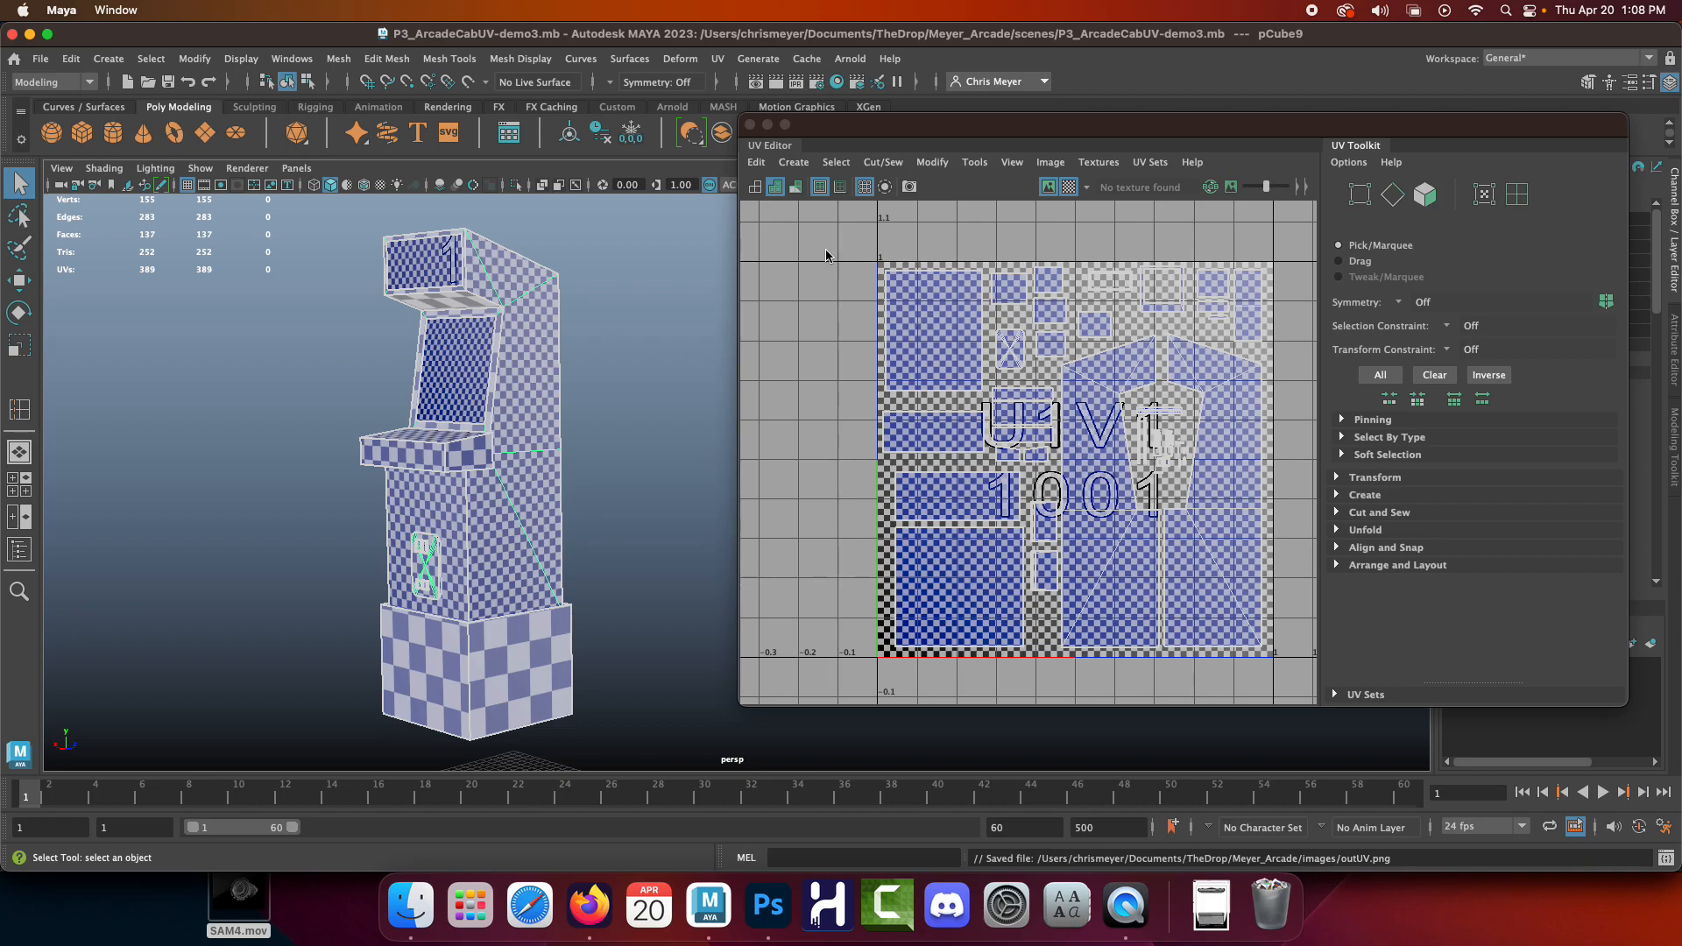
right_click_drag(971, 306, 890, 276)
left_click(1008, 296)
left_click(1009, 349)
left_click(1051, 311)
left_click(1008, 288)
left_click(1102, 324)
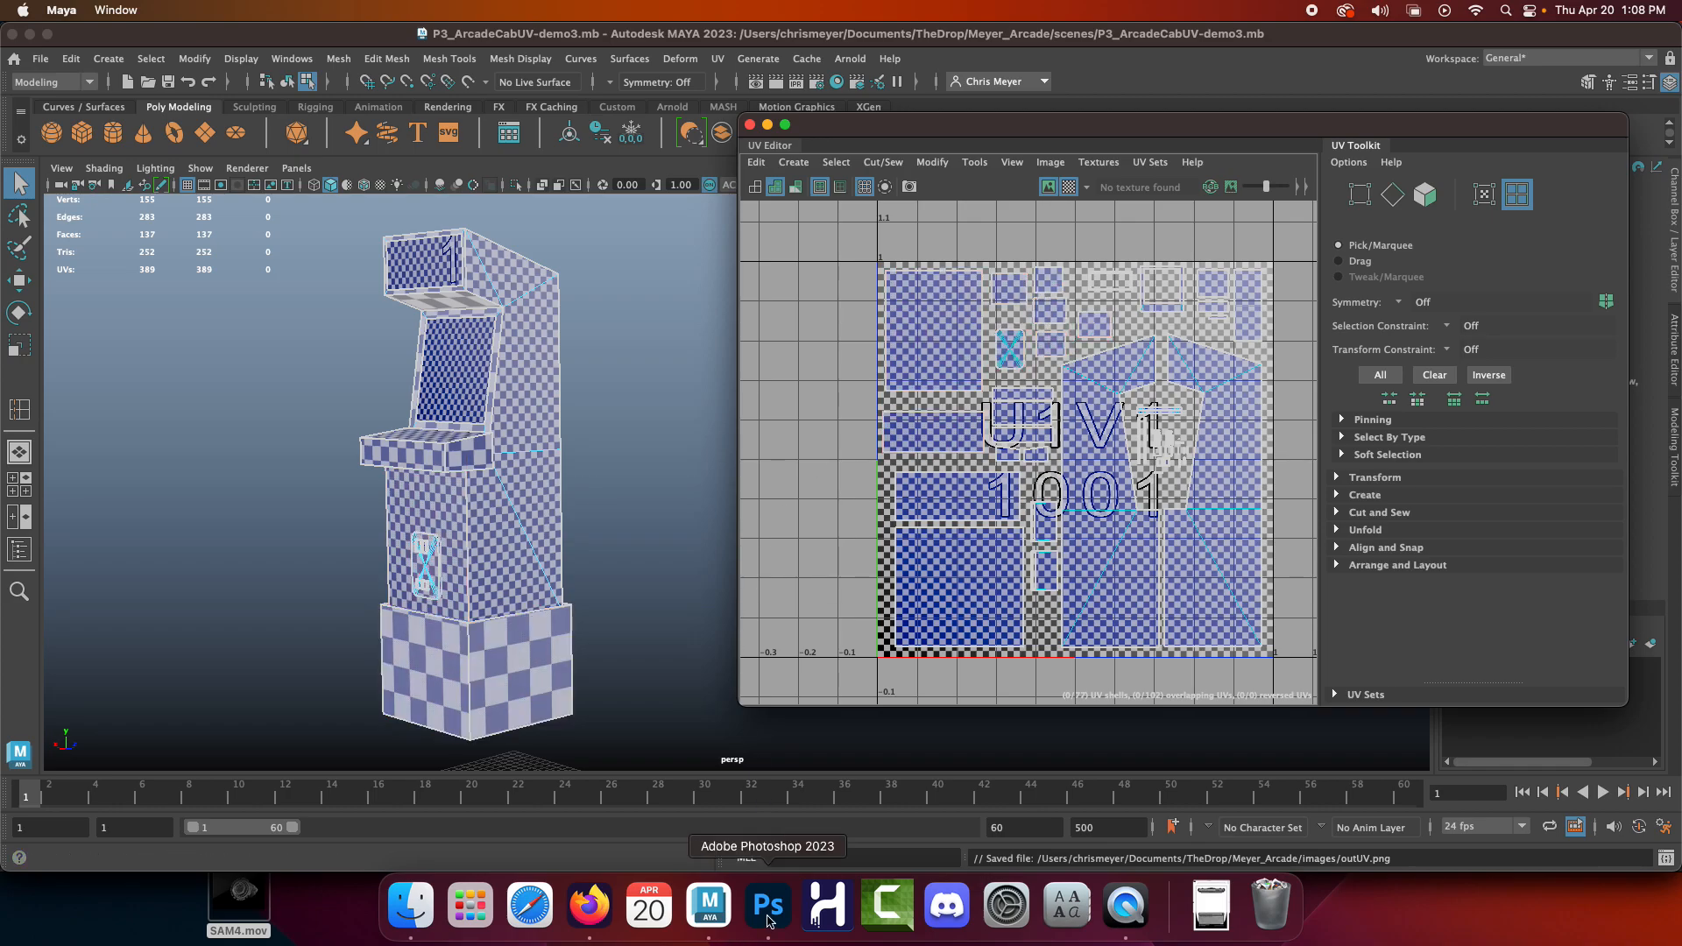
left_click(768, 906)
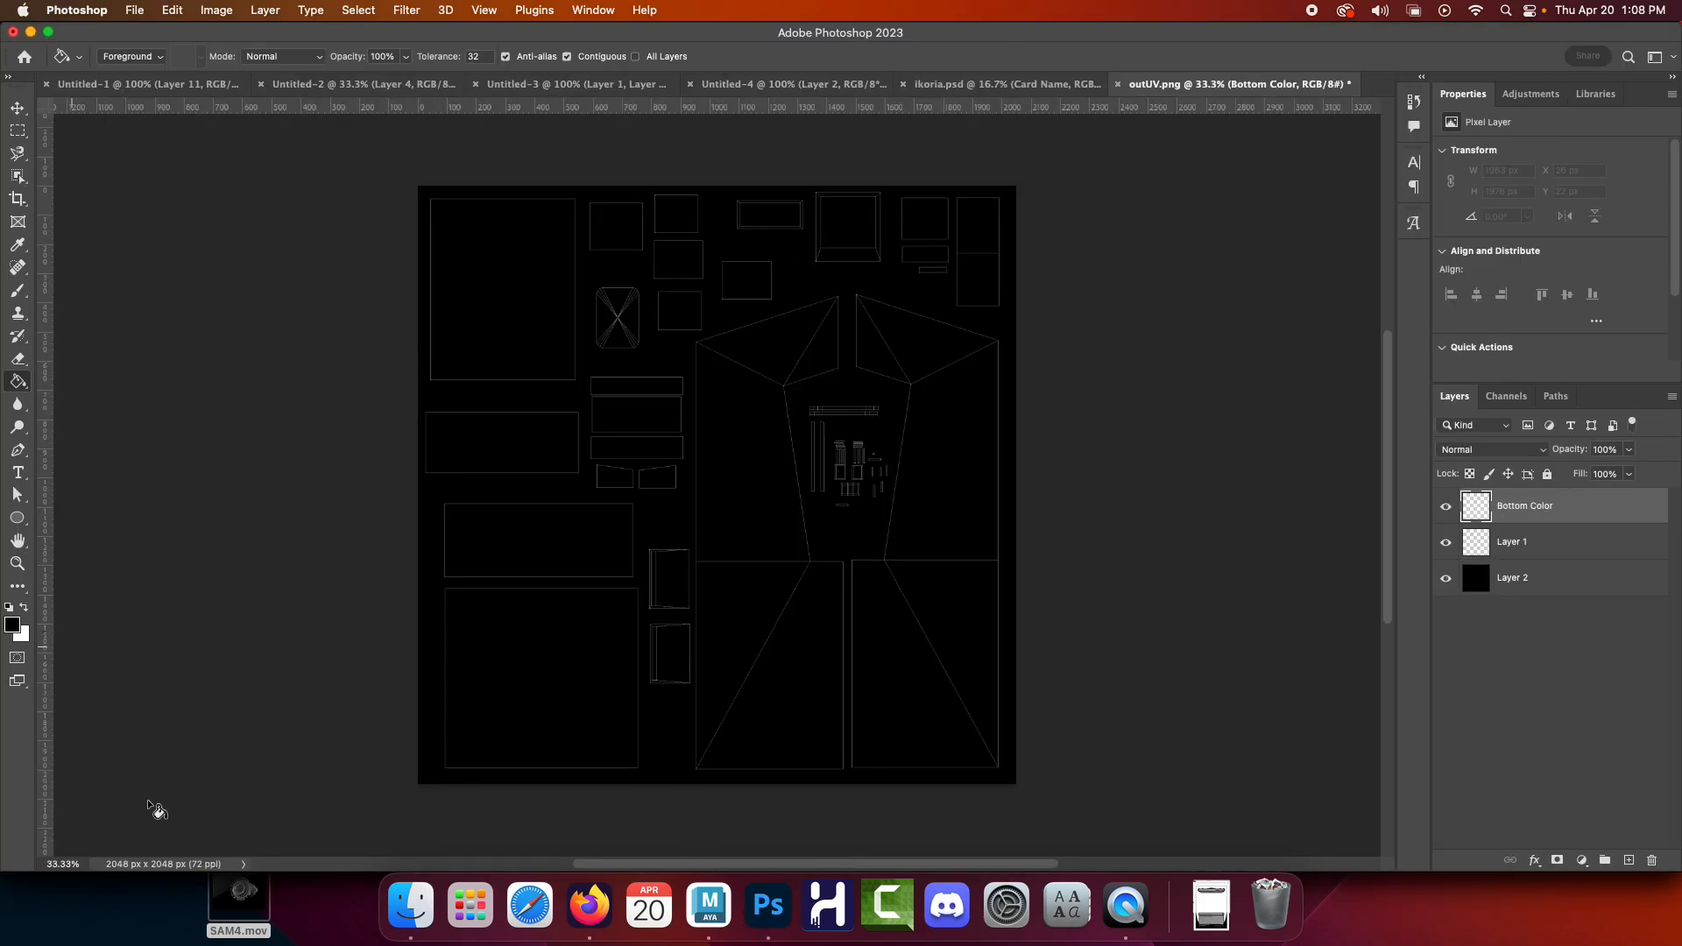
Switch to Firefox, open the EarlyGame Mageseeker picture in the image results and copy the image
left_click(590, 911)
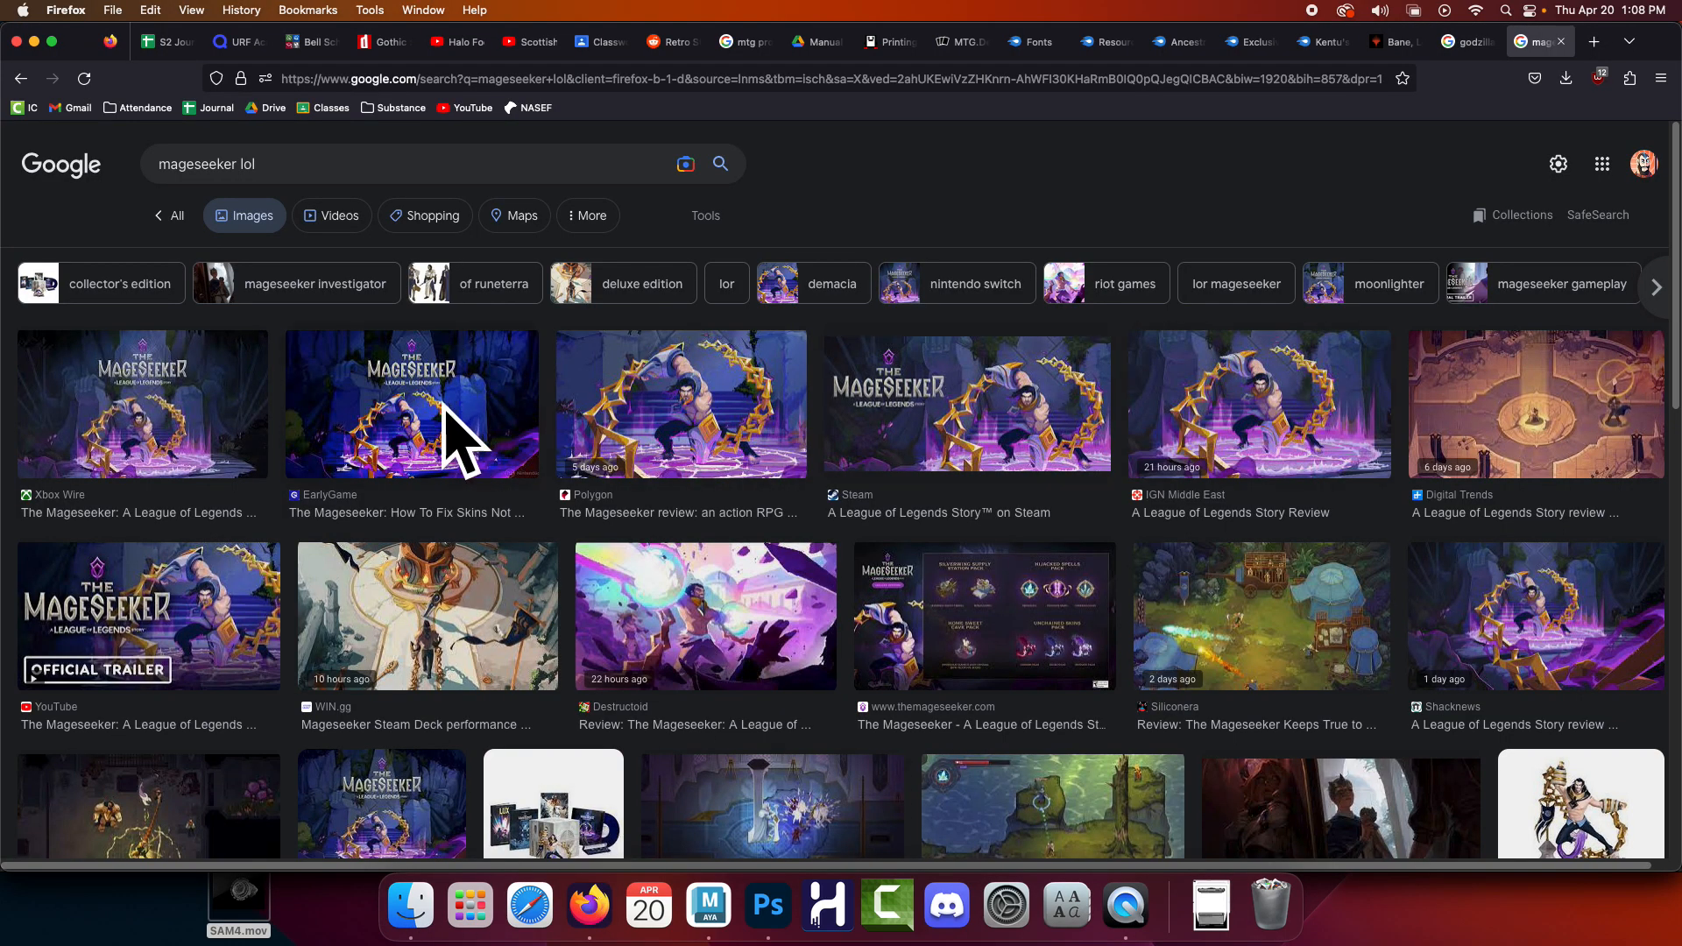
left_click(416, 402)
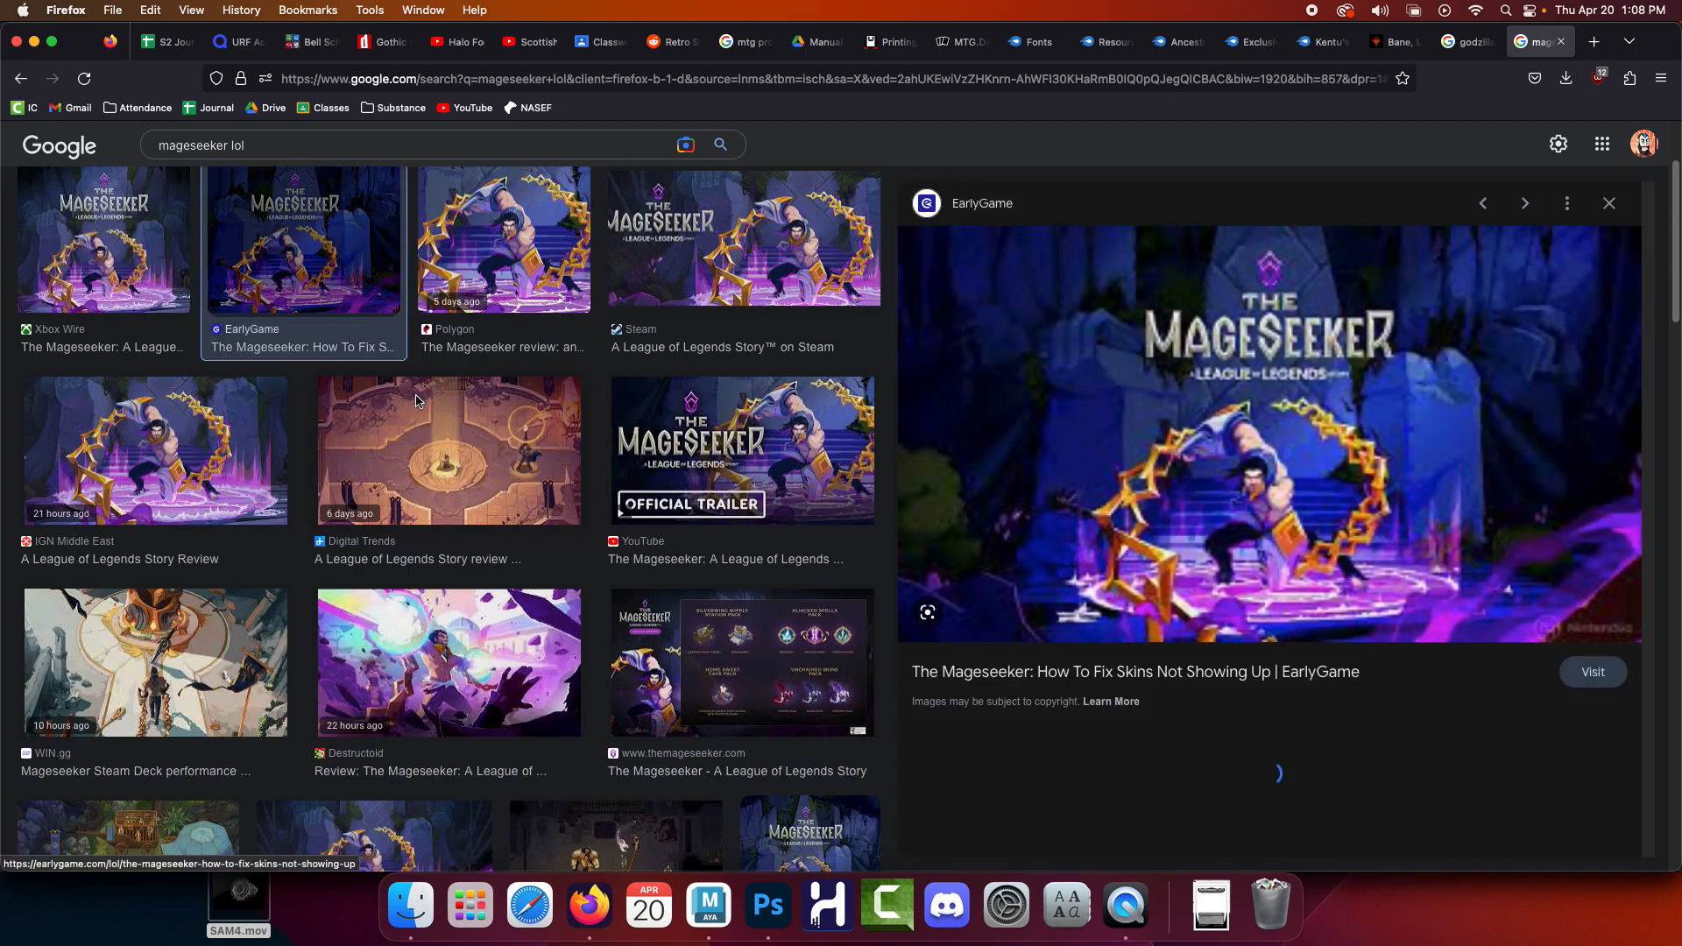
right_click(1201, 407)
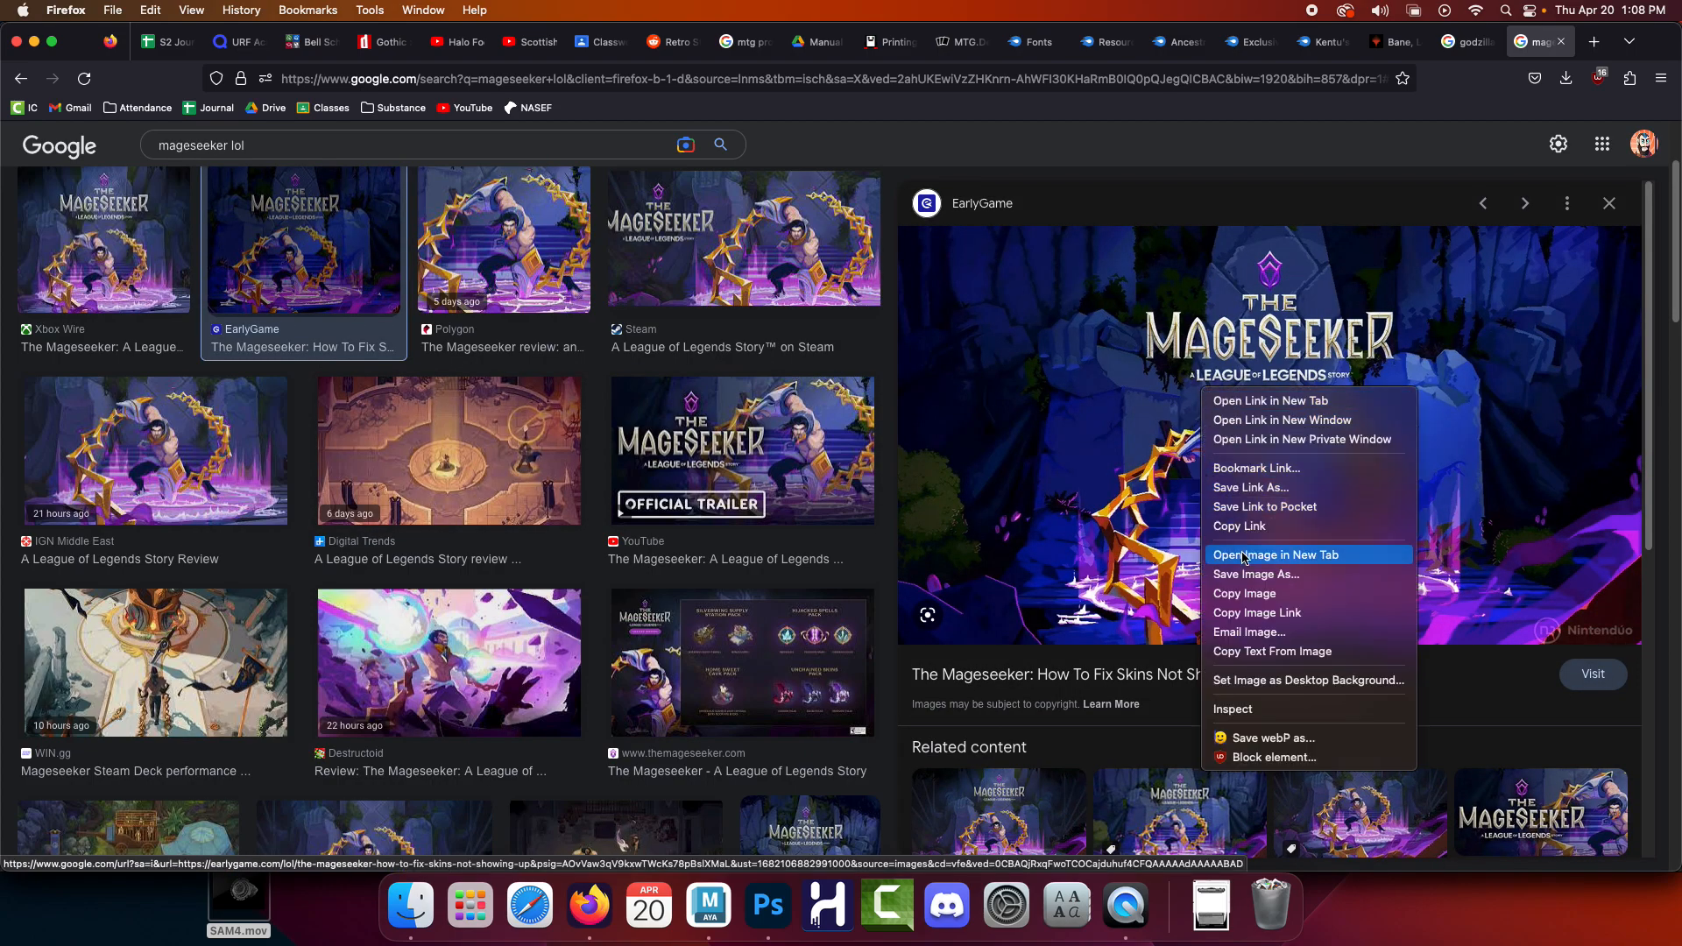
left_click(1258, 595)
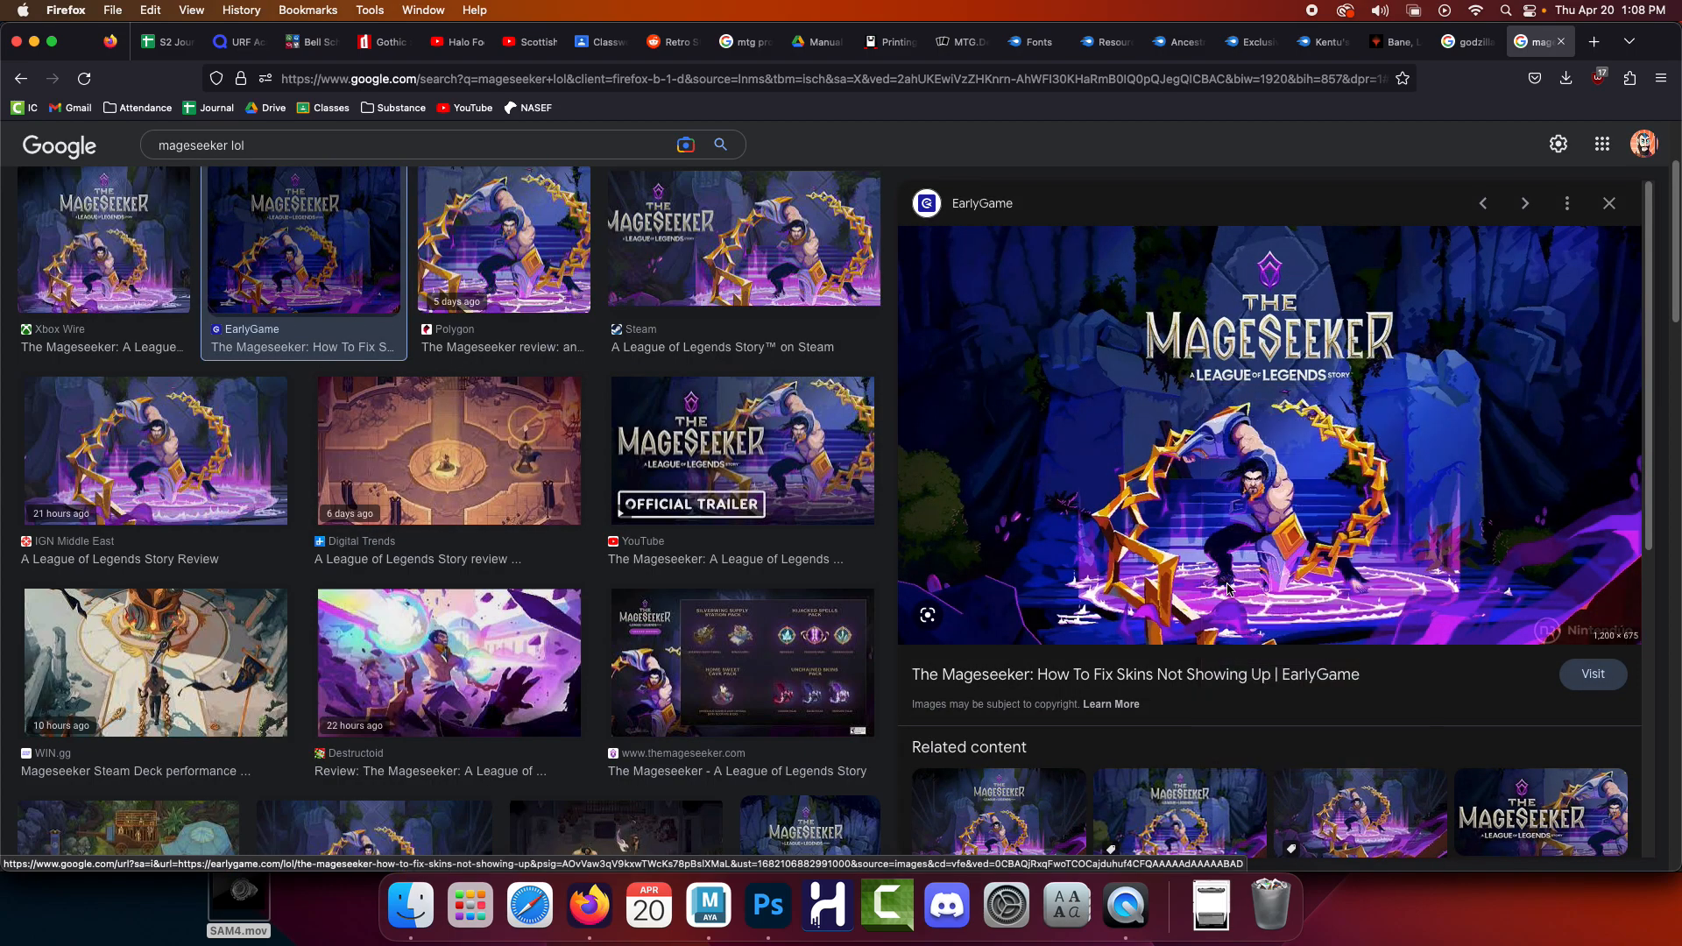
Return to Photoshop and paste the copied Mageseeker artwork onto a new layer above Bottom Color
left_click(768, 906)
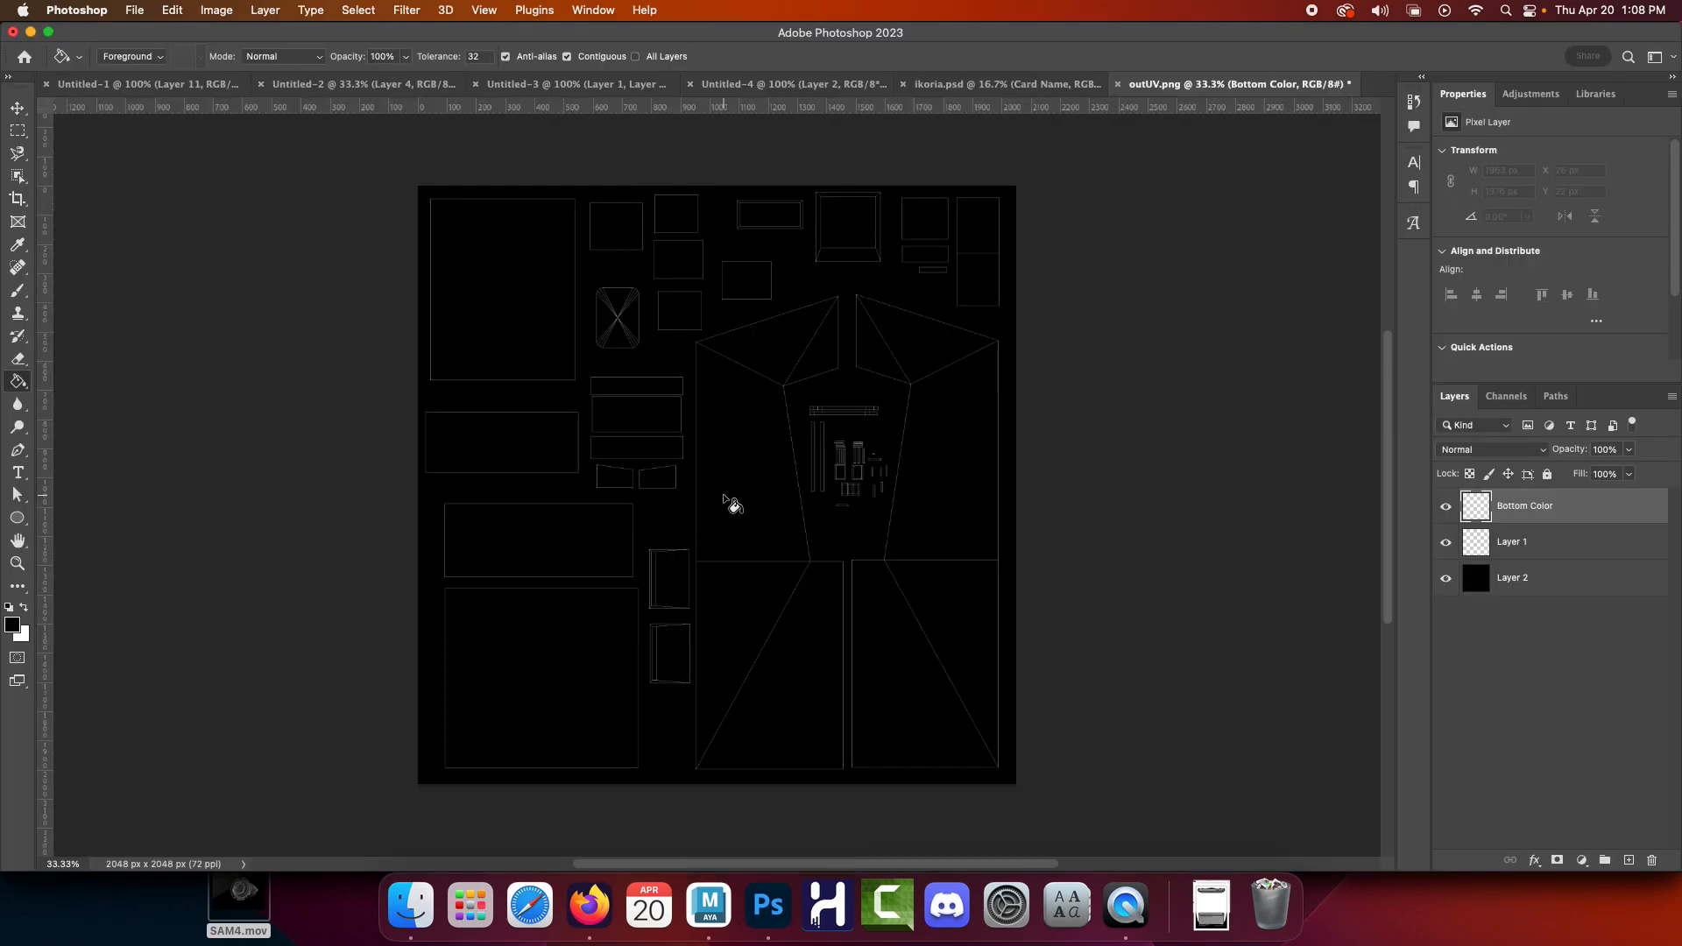
key("super+v")
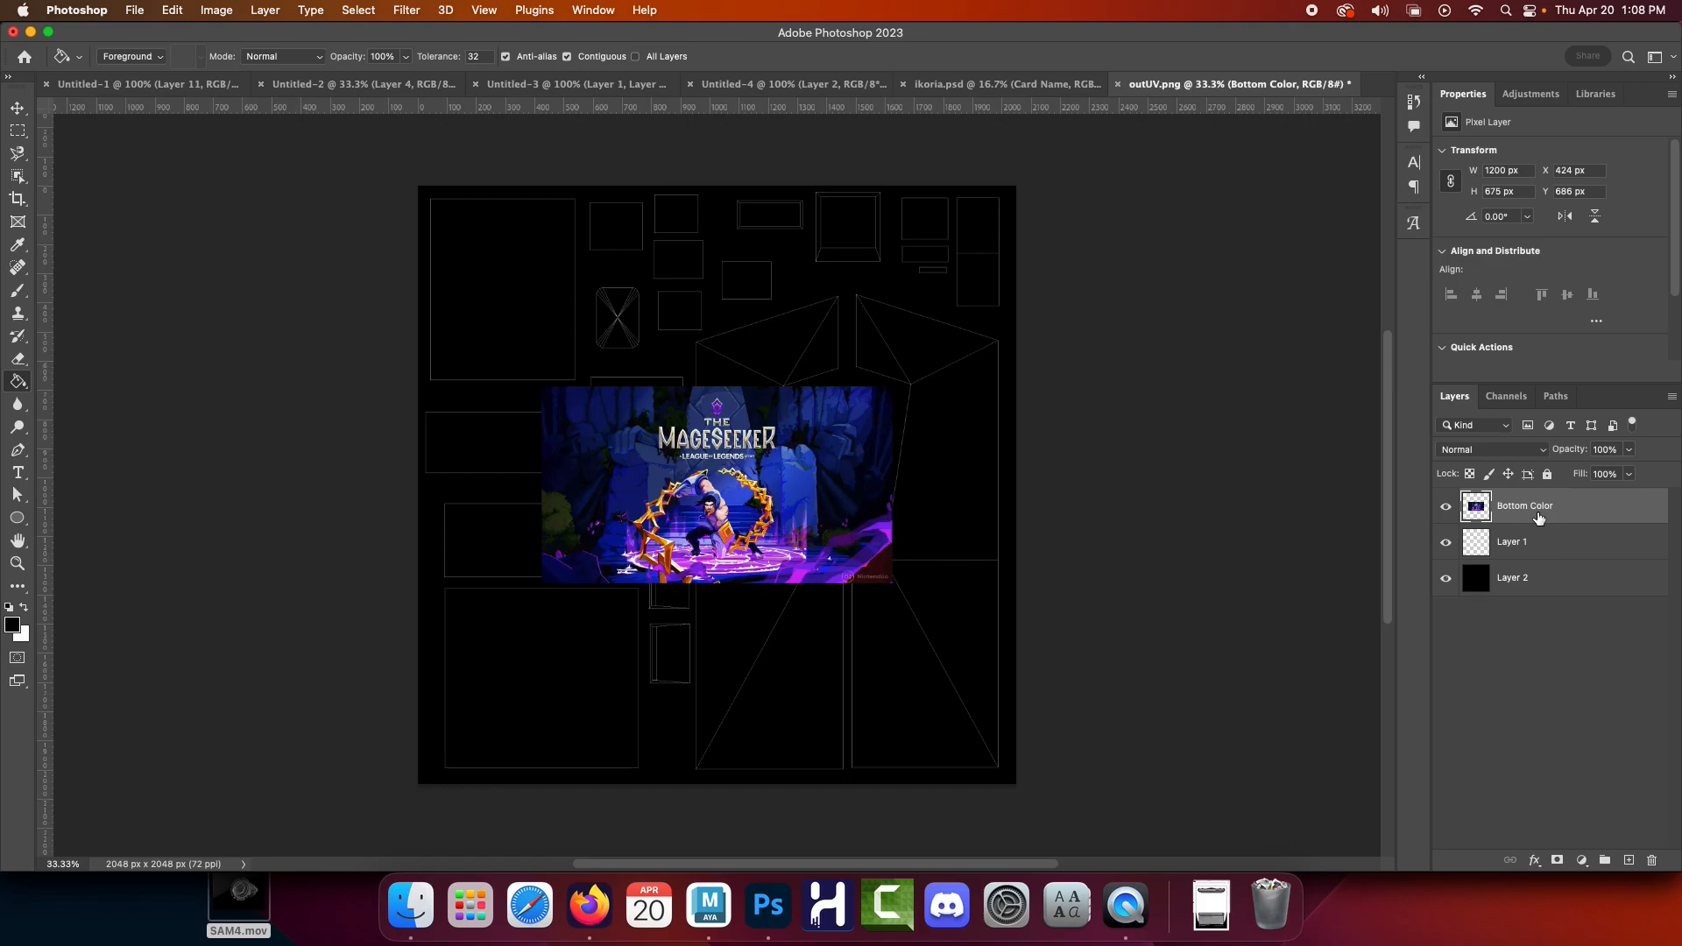
key("super+z")
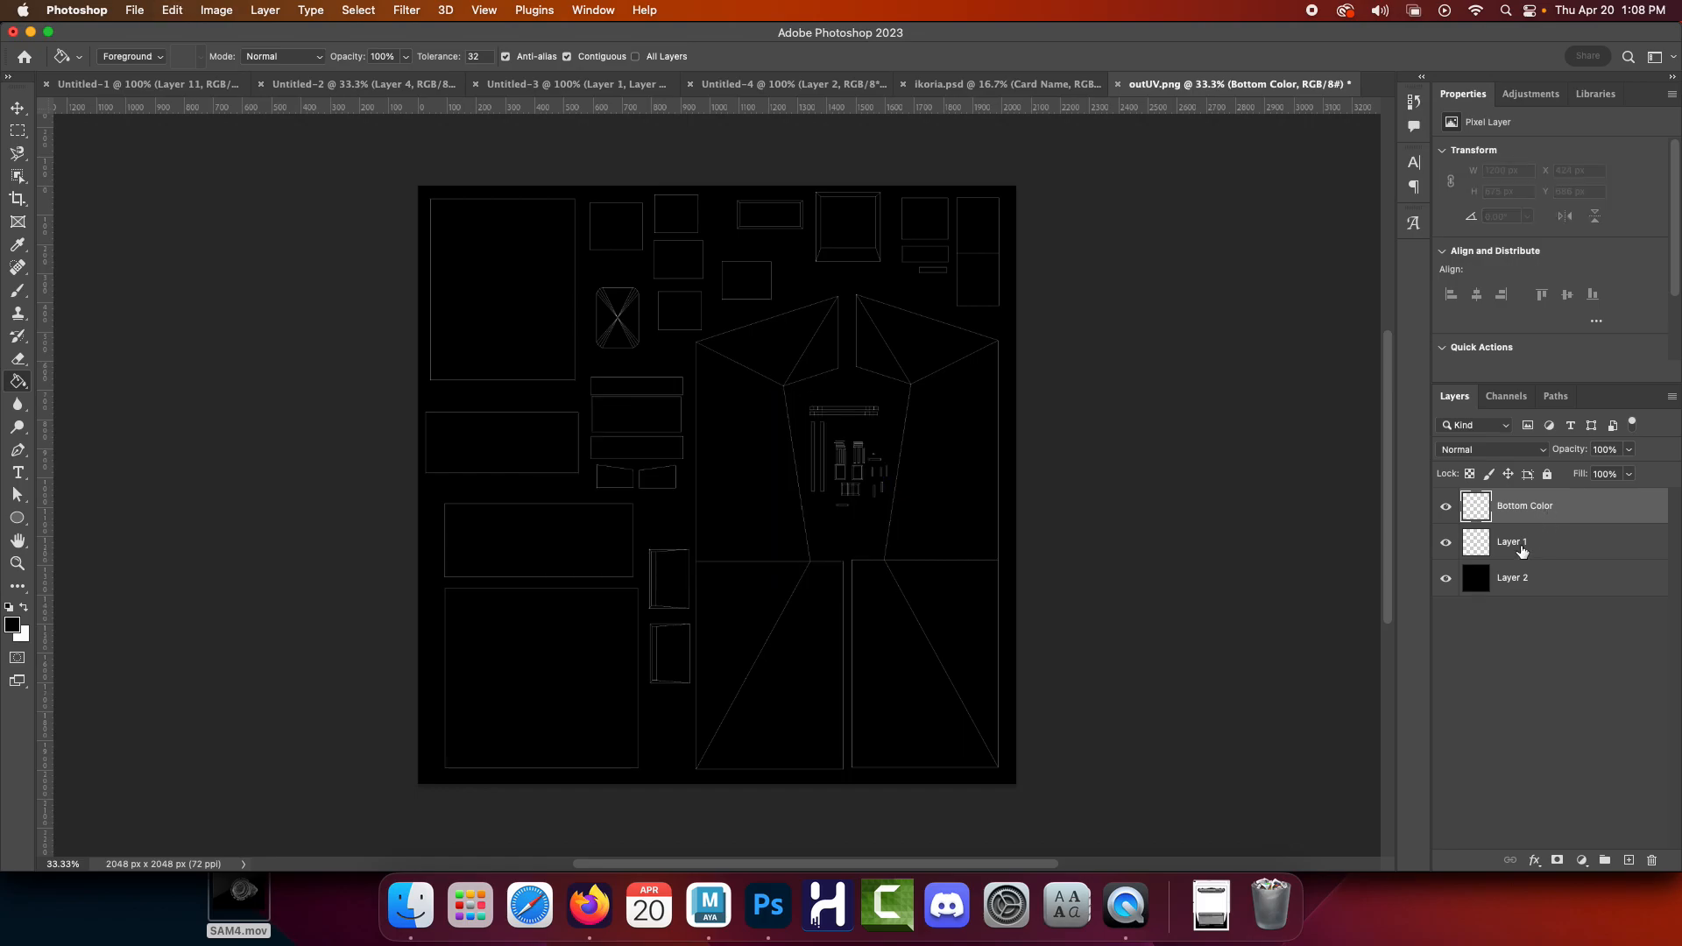
left_click(1630, 861)
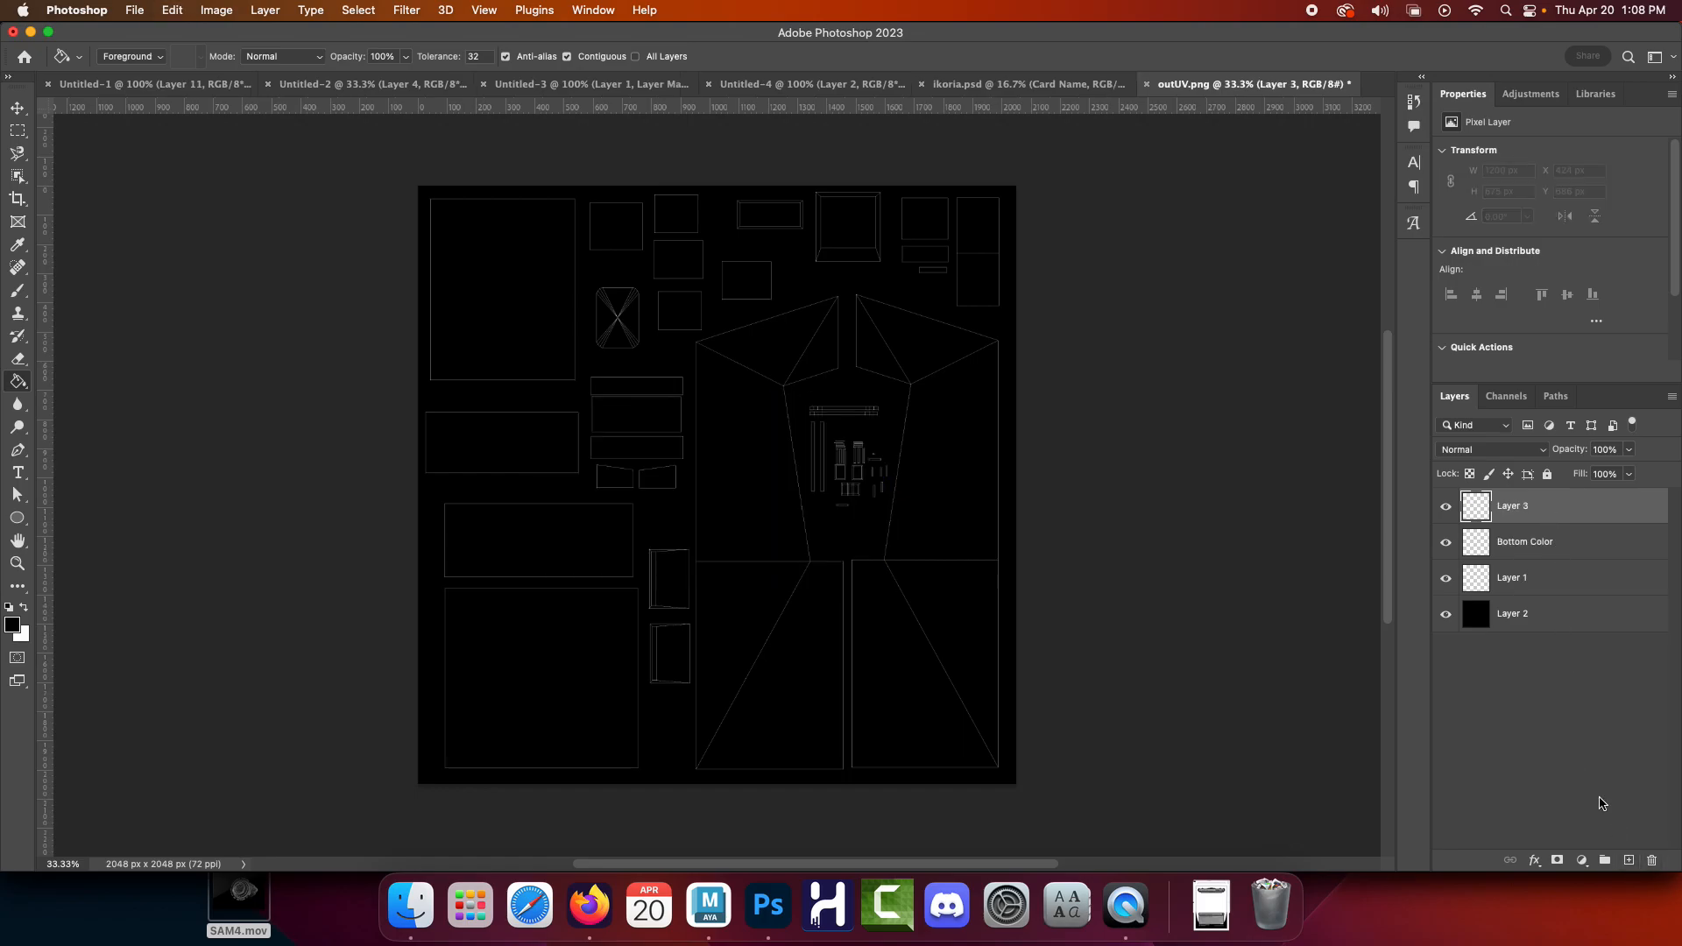
key("super+v")
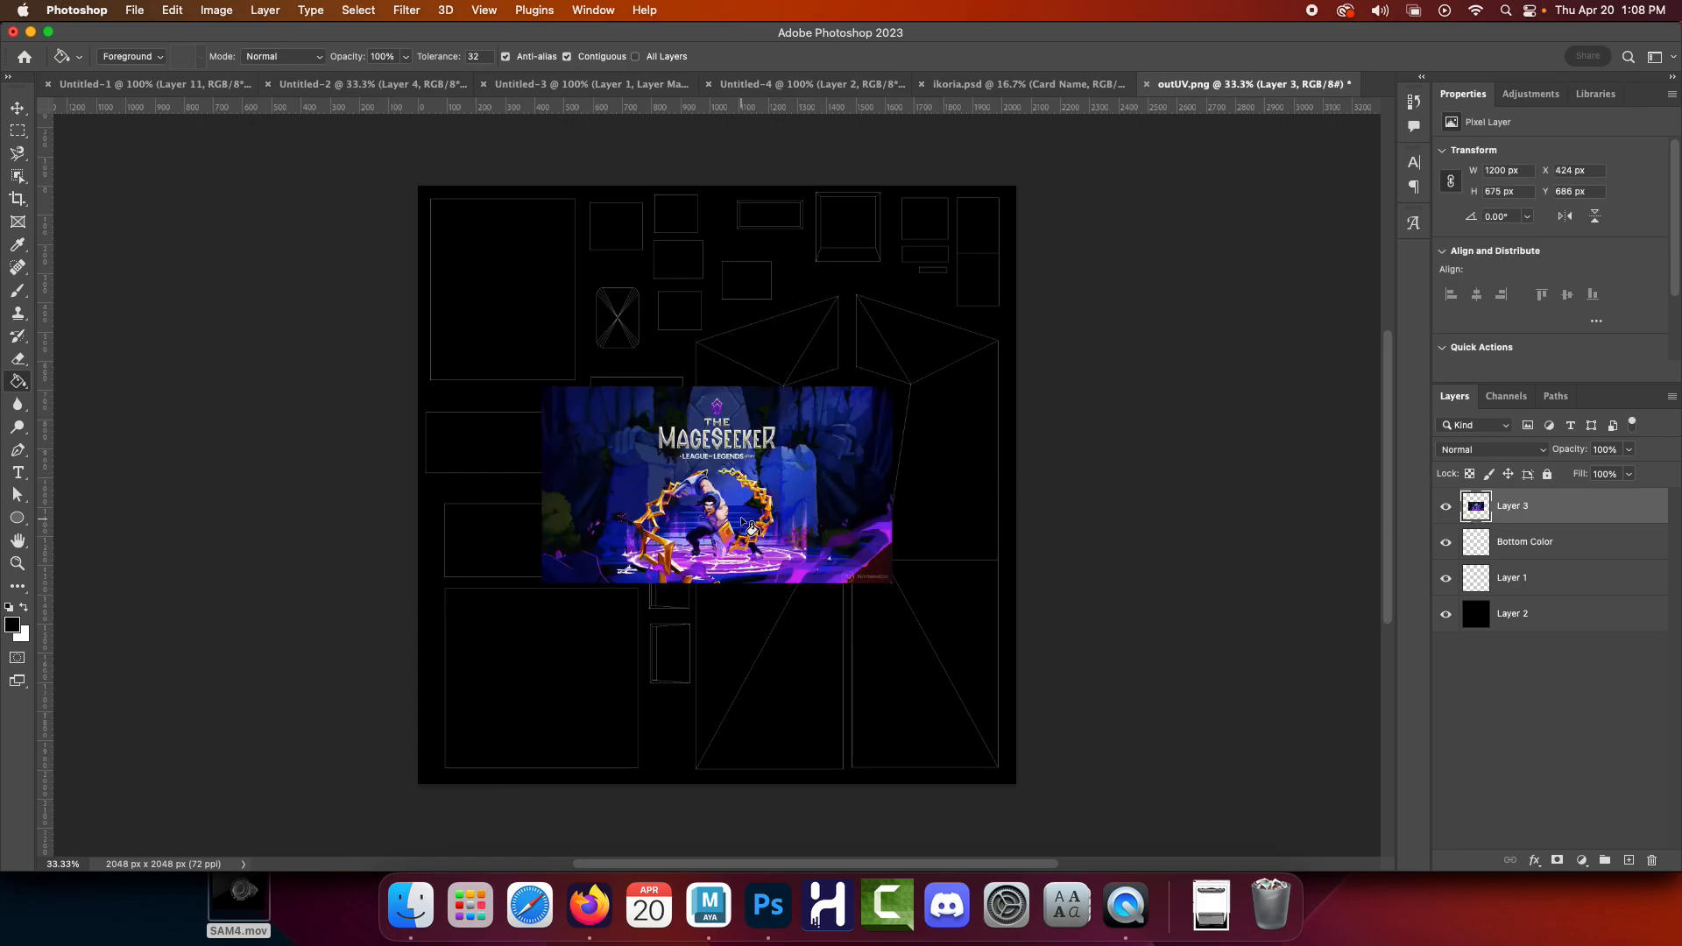
left_click(13, 625)
left_click_drag(764, 277, 1021, 229)
left_click_drag(719, 567, 707, 425)
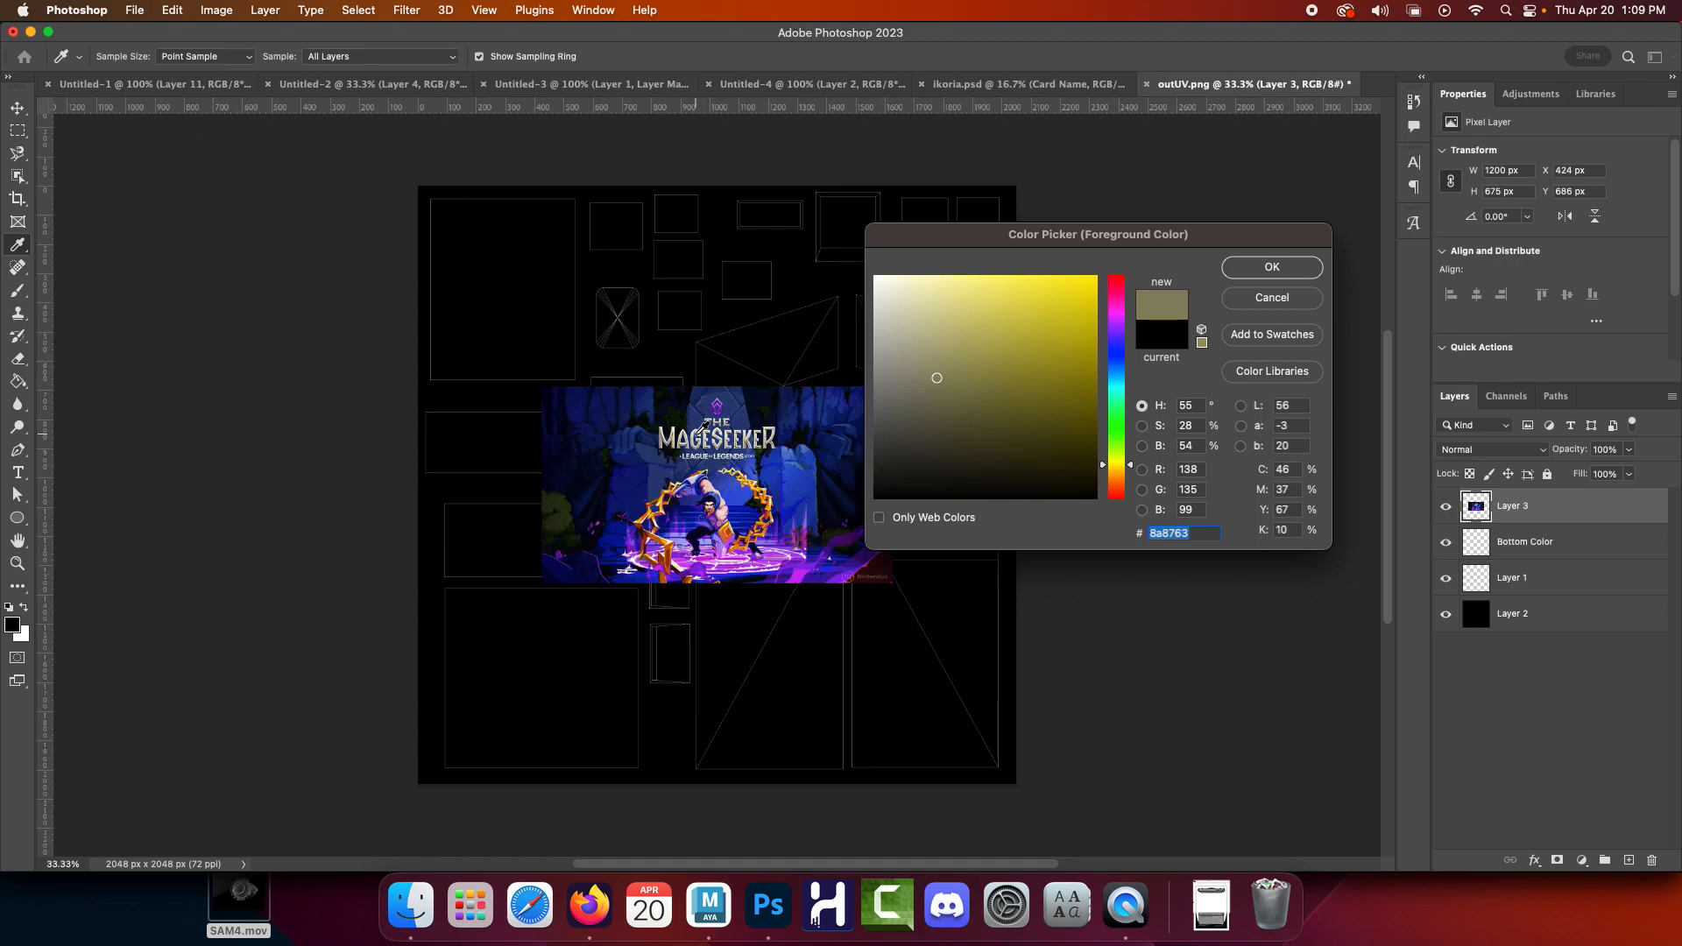
left_click(1264, 304)
Set the foreground color to the off-white (#eae4df) sampled from the Mageseeker title lettering
key("super+plus")
key("super+plus")
key("super+plus")
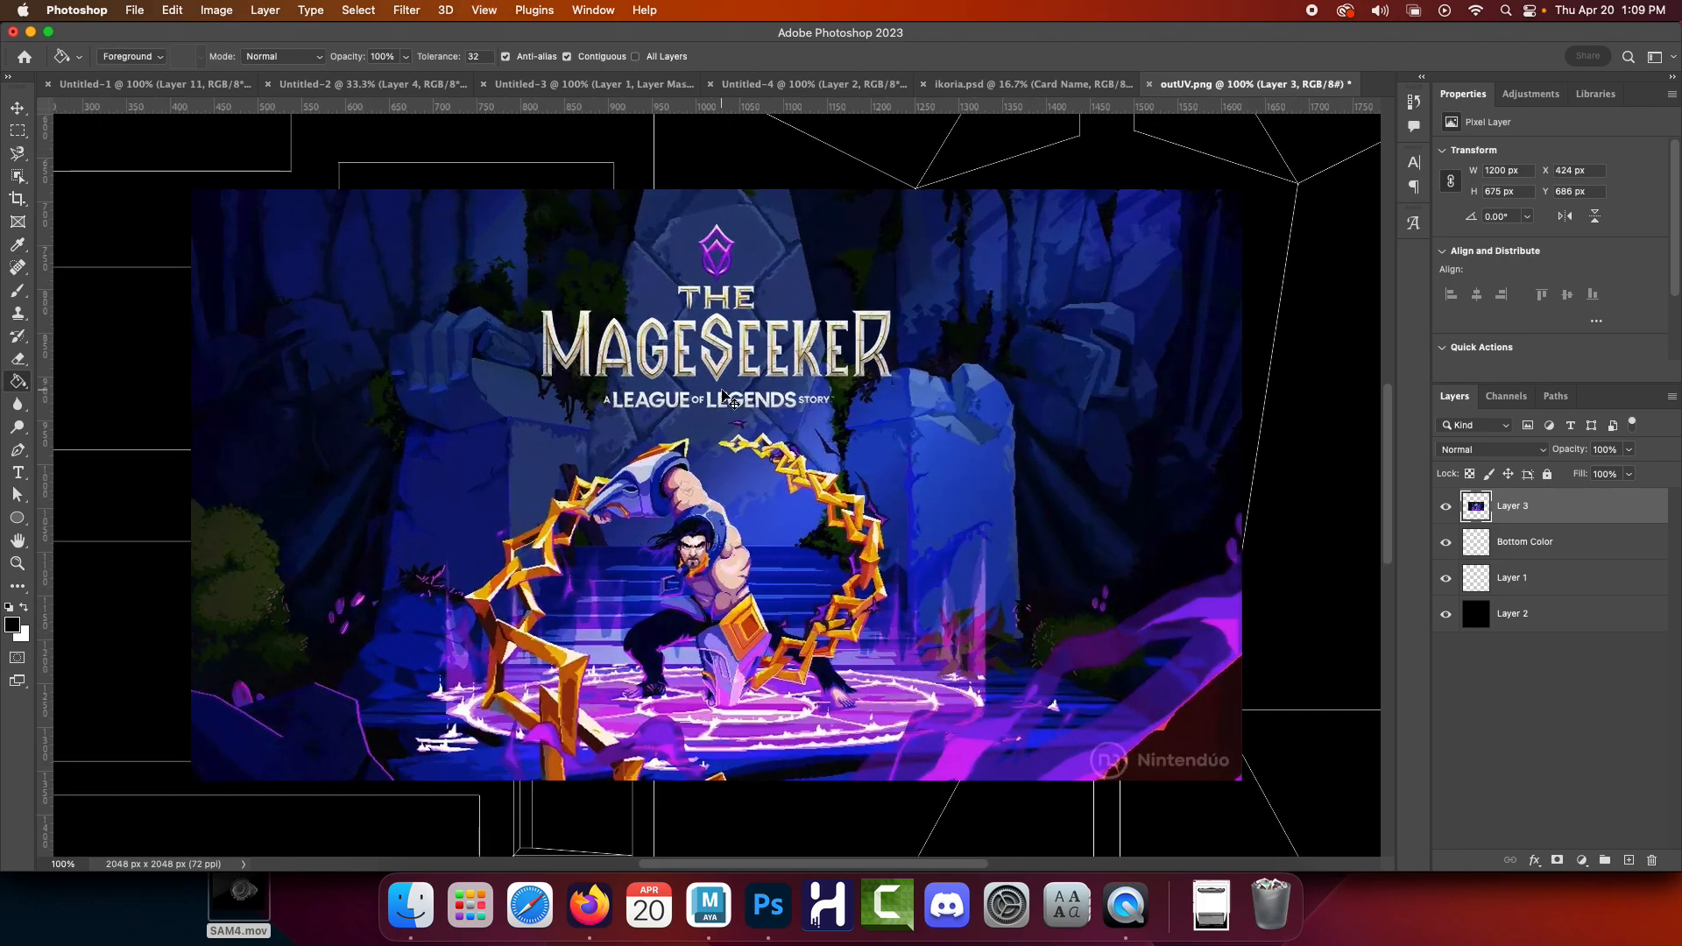
left_click(12, 624)
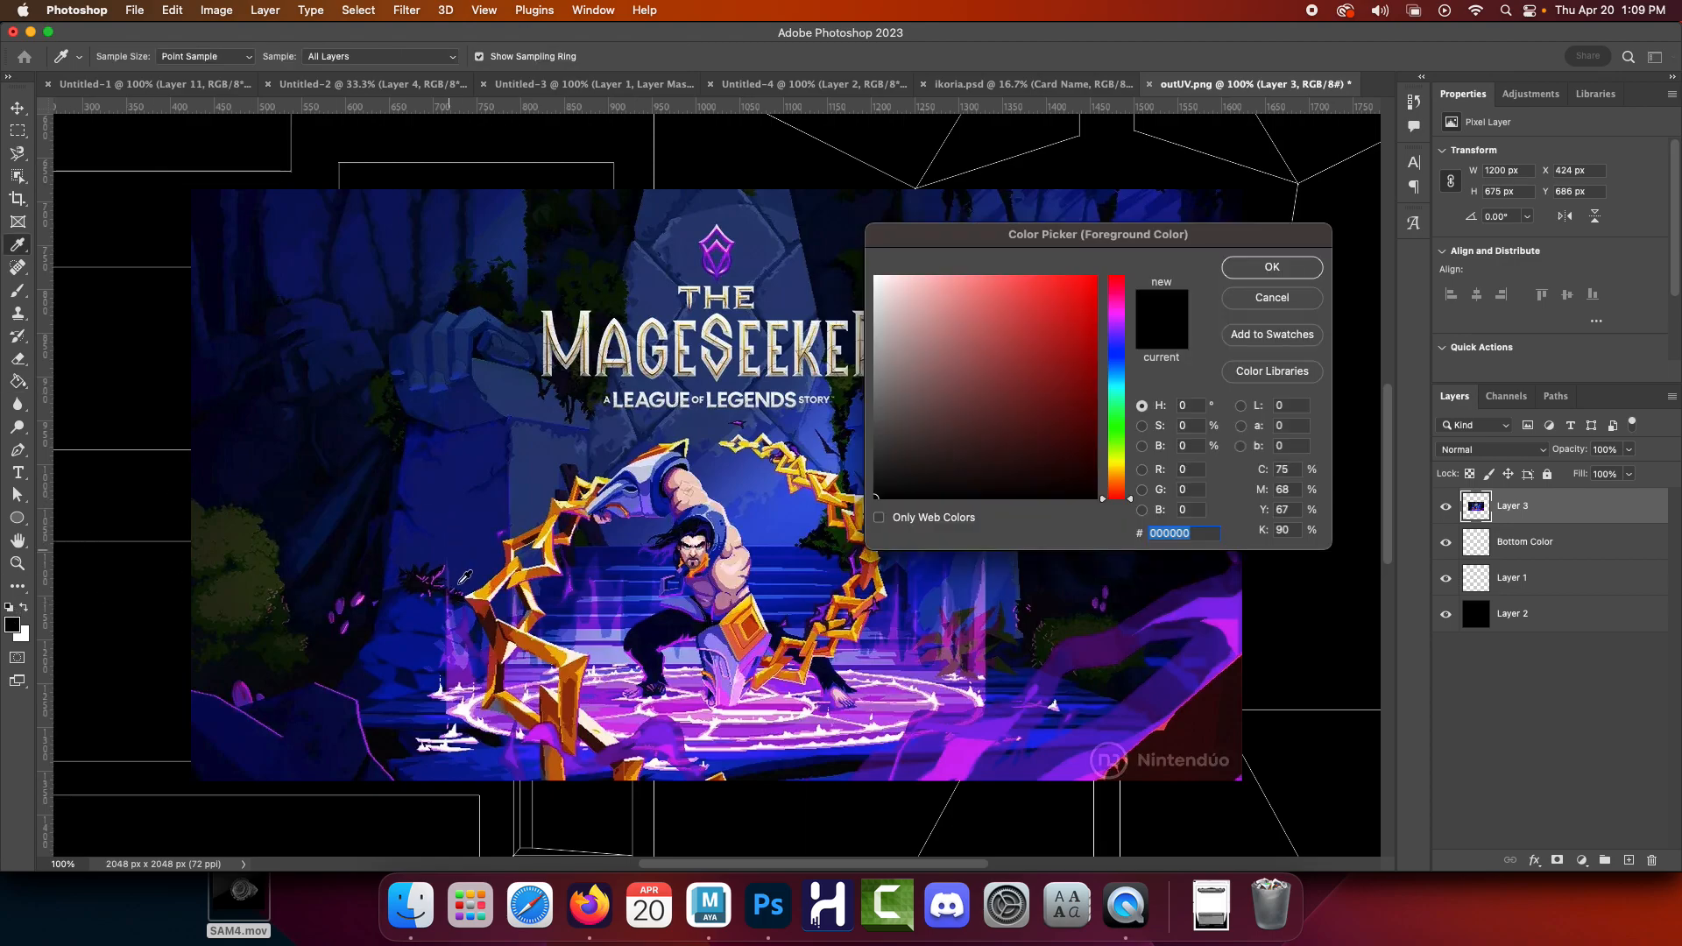
left_click(513, 565)
left_click_drag(583, 324, 558, 332)
left_click(1249, 279)
key("g")
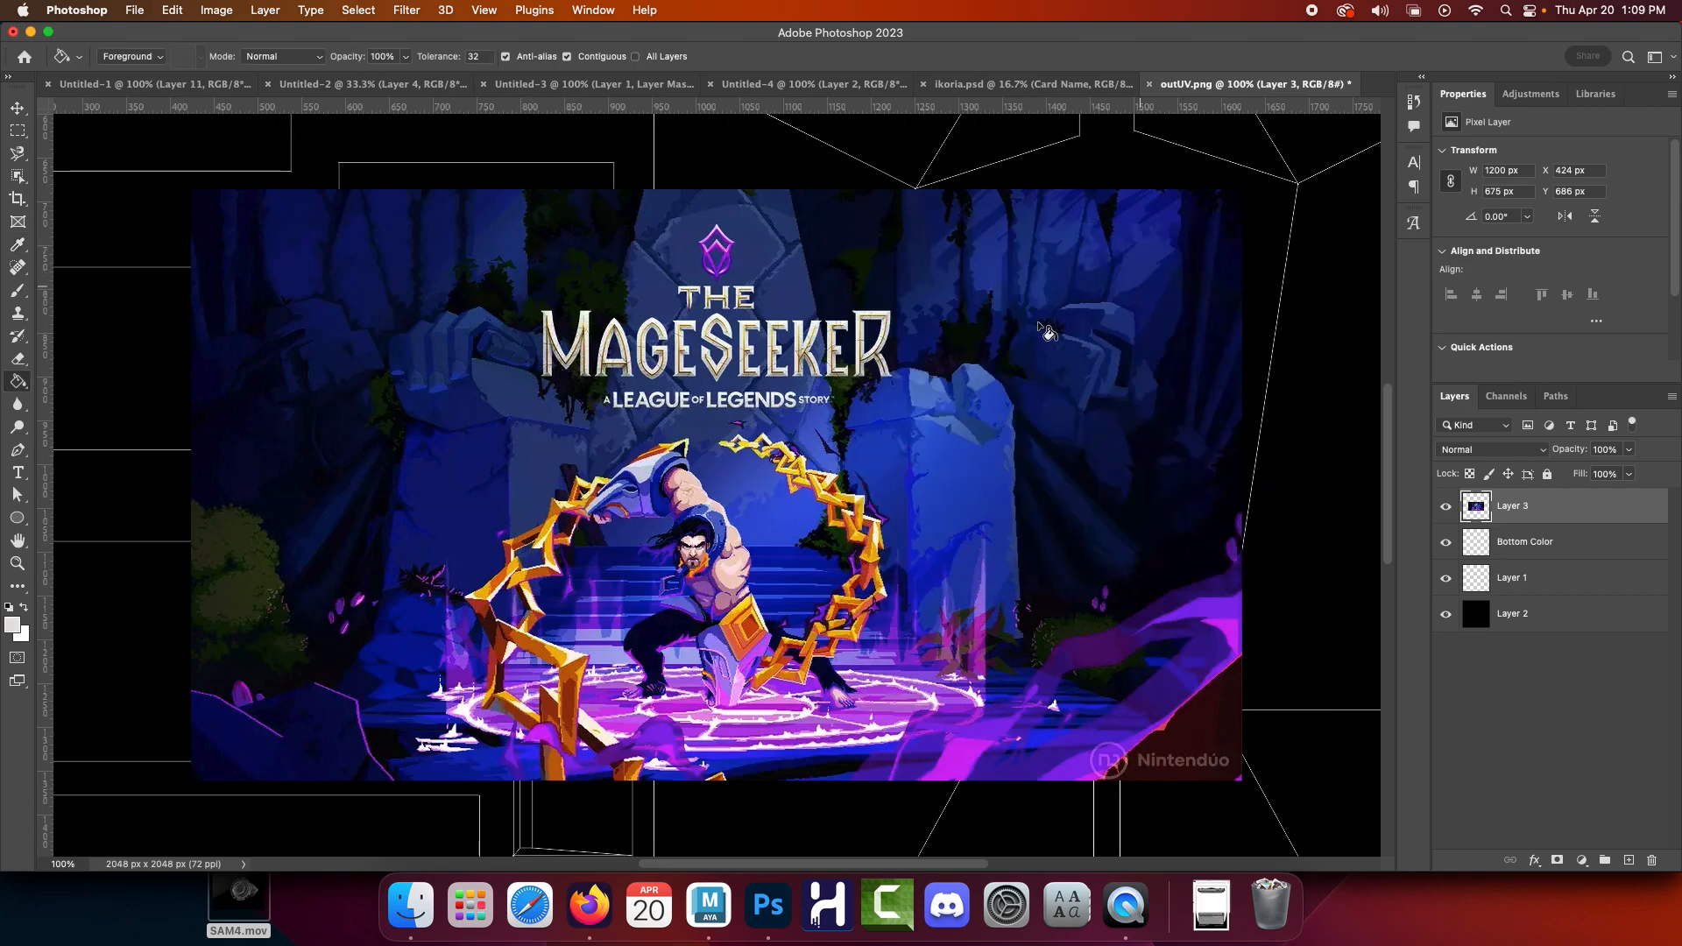
Hide the artwork layer and brush off-white over the five small rectangular shells on the Bottom Color layer with a 105 px brush
left_click(1447, 508)
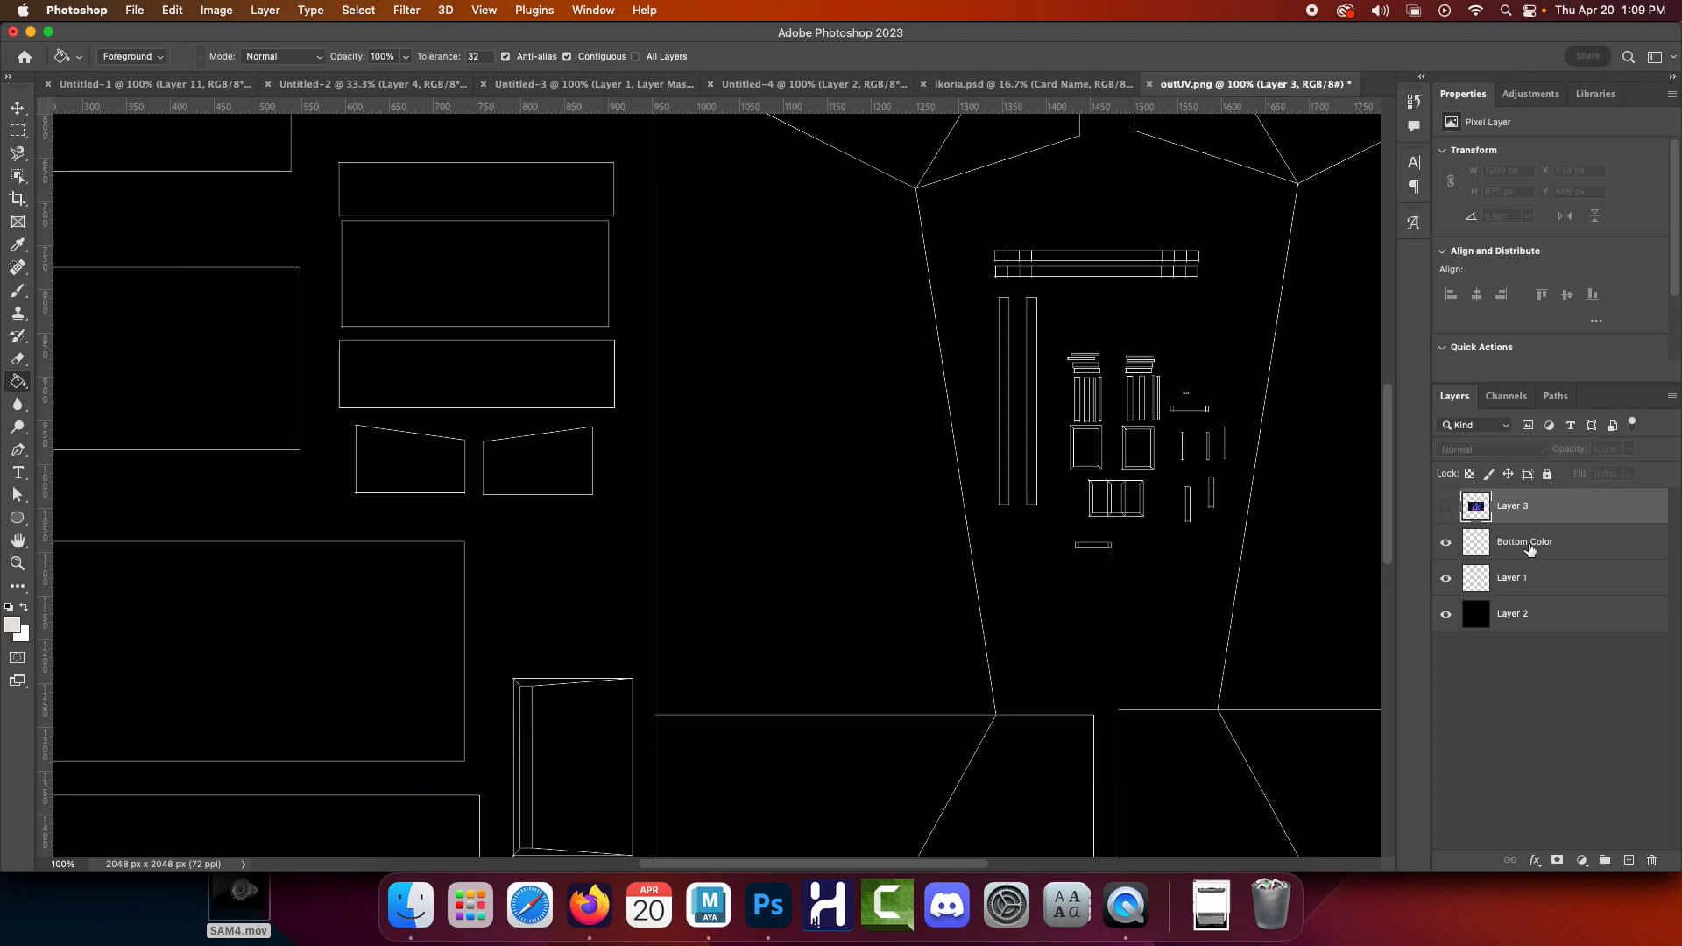
left_click(1524, 541)
left_click_drag(695, 383, 608, 485)
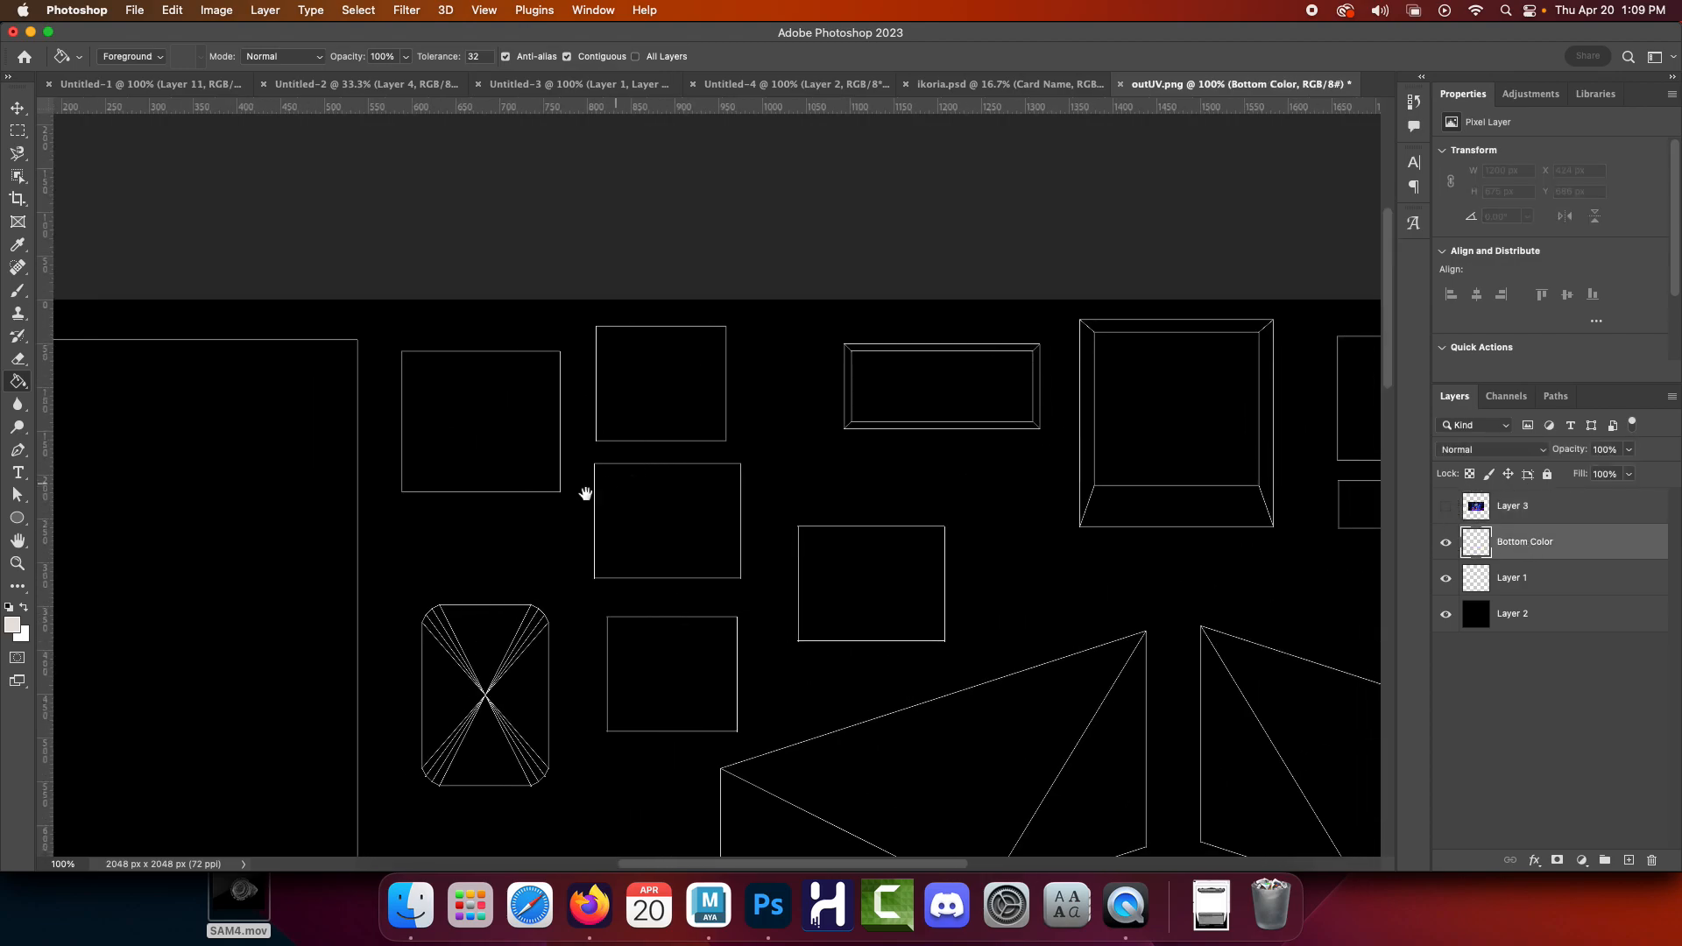
left_click(20, 290)
left_click(126, 58)
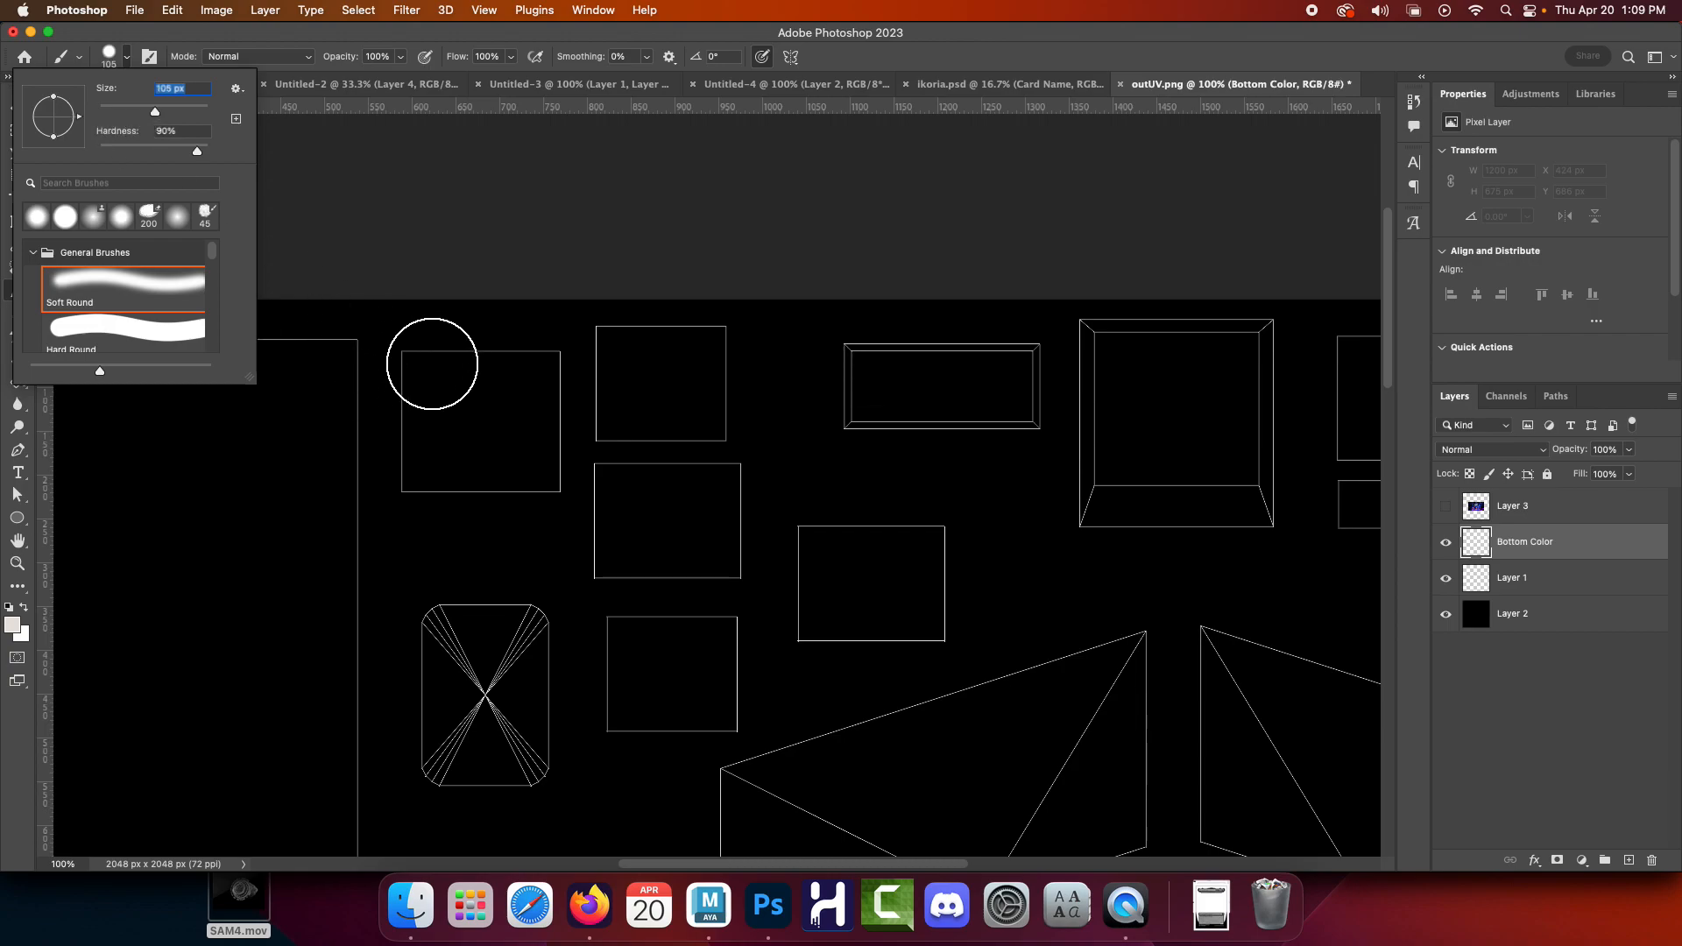
mouse_move(432, 365)
left_mouse_down()
mouse_move(434, 464)
mouse_move(529, 478)
mouse_move(544, 368)
mouse_move(417, 371)
mouse_move(563, 345)
mouse_move(687, 357)
mouse_move(713, 406)
mouse_move(592, 396)
mouse_move(627, 702)
mouse_move(709, 694)
mouse_move(724, 631)
mouse_move(669, 470)
mouse_move(736, 421)
mouse_move(740, 541)
mouse_move(935, 525)
mouse_move(946, 619)
mouse_move(754, 612)
left_mouse_up()
left_click_drag(885, 577, 728, 570)
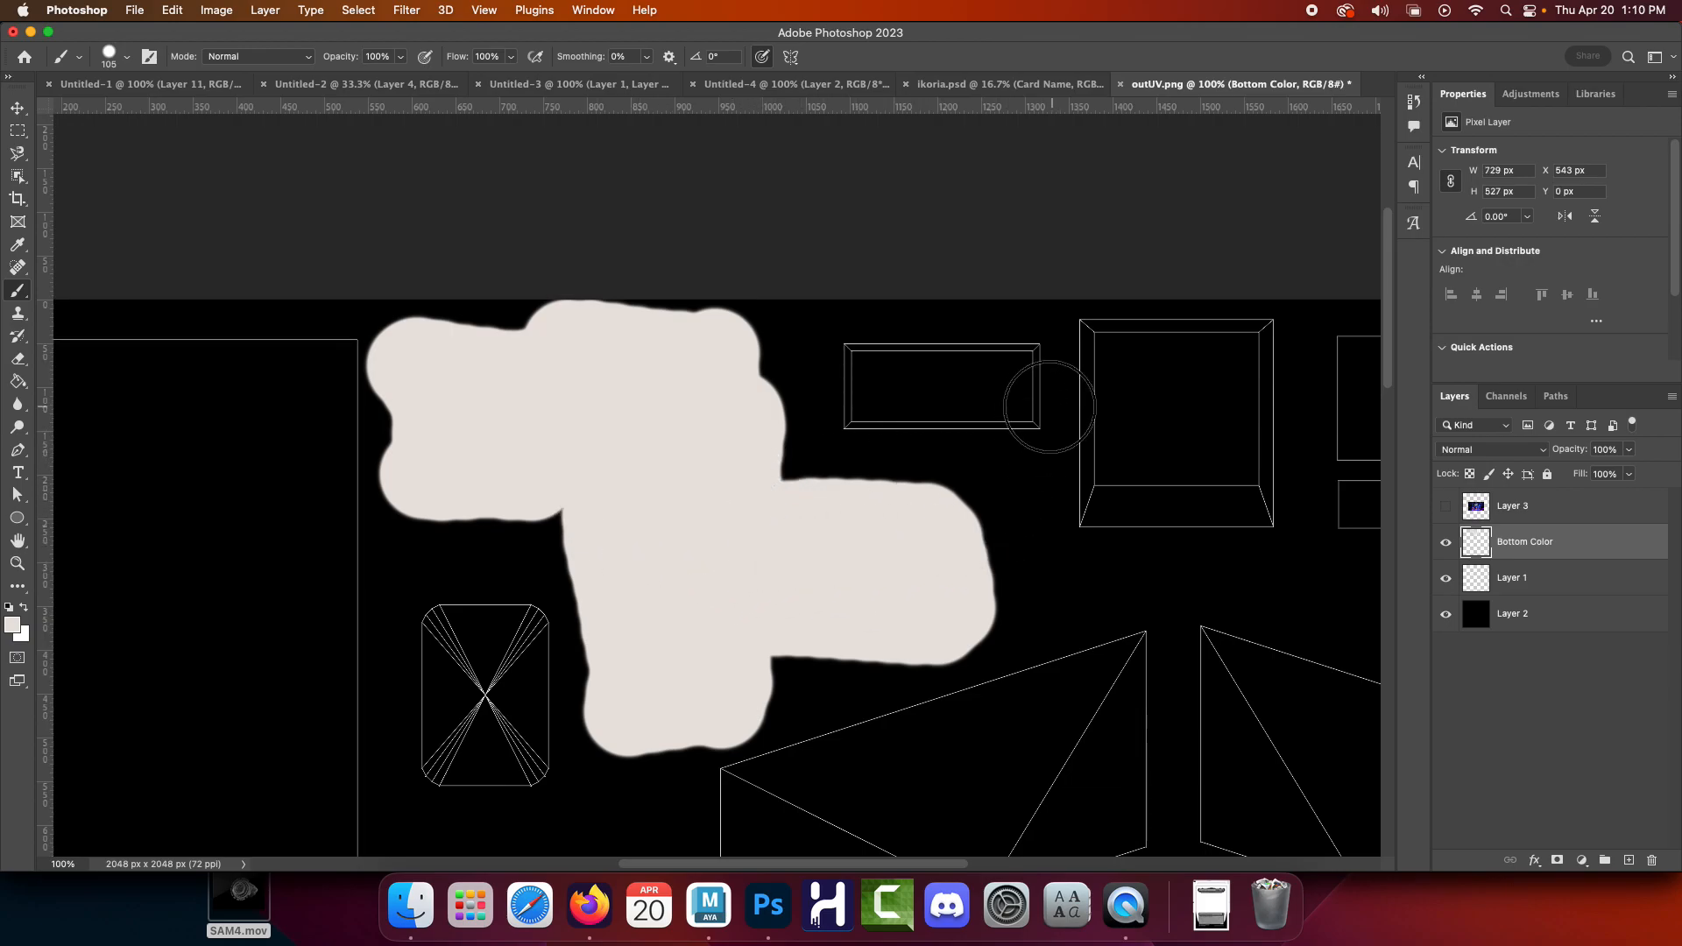
Add a new layer above Bottom Color for the cabinet's side shells and name it SIDE
mouse_move(1074, 409)
left_mouse_down()
mouse_move(727, 304)
mouse_move(723, 242)
left_mouse_up()
mouse_move(804, 729)
left_mouse_down()
mouse_move(751, 364)
mouse_move(721, 293)
left_mouse_up()
left_click_drag(755, 698, 795, 507)
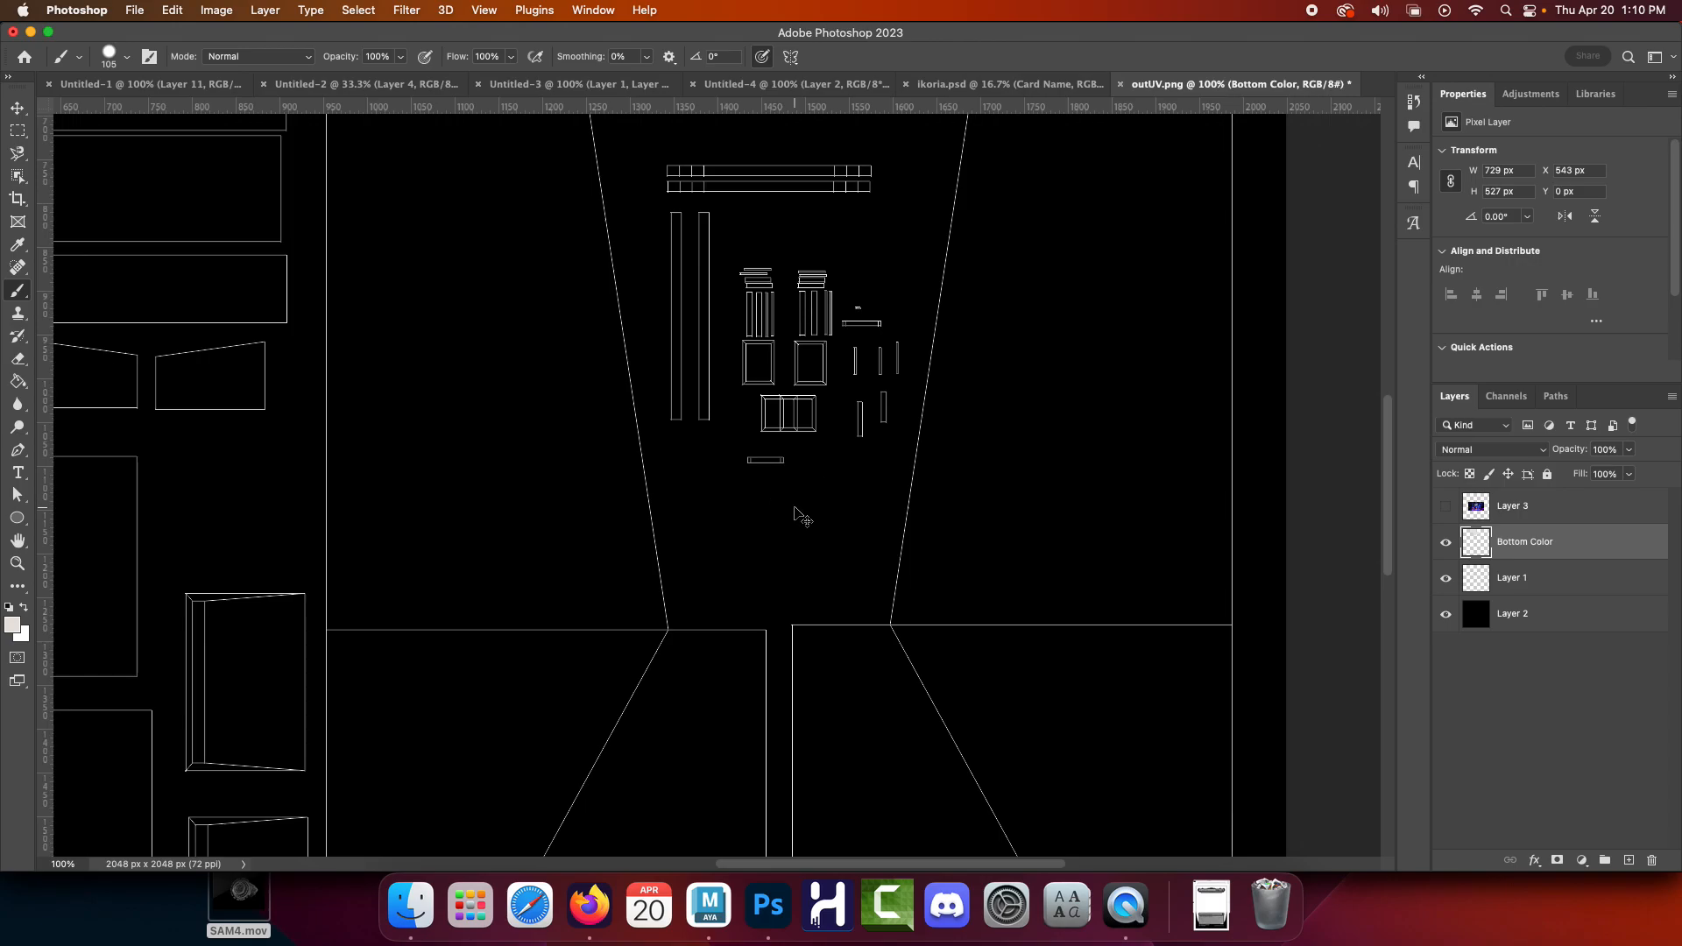
key("super+minus")
key("super+minus")
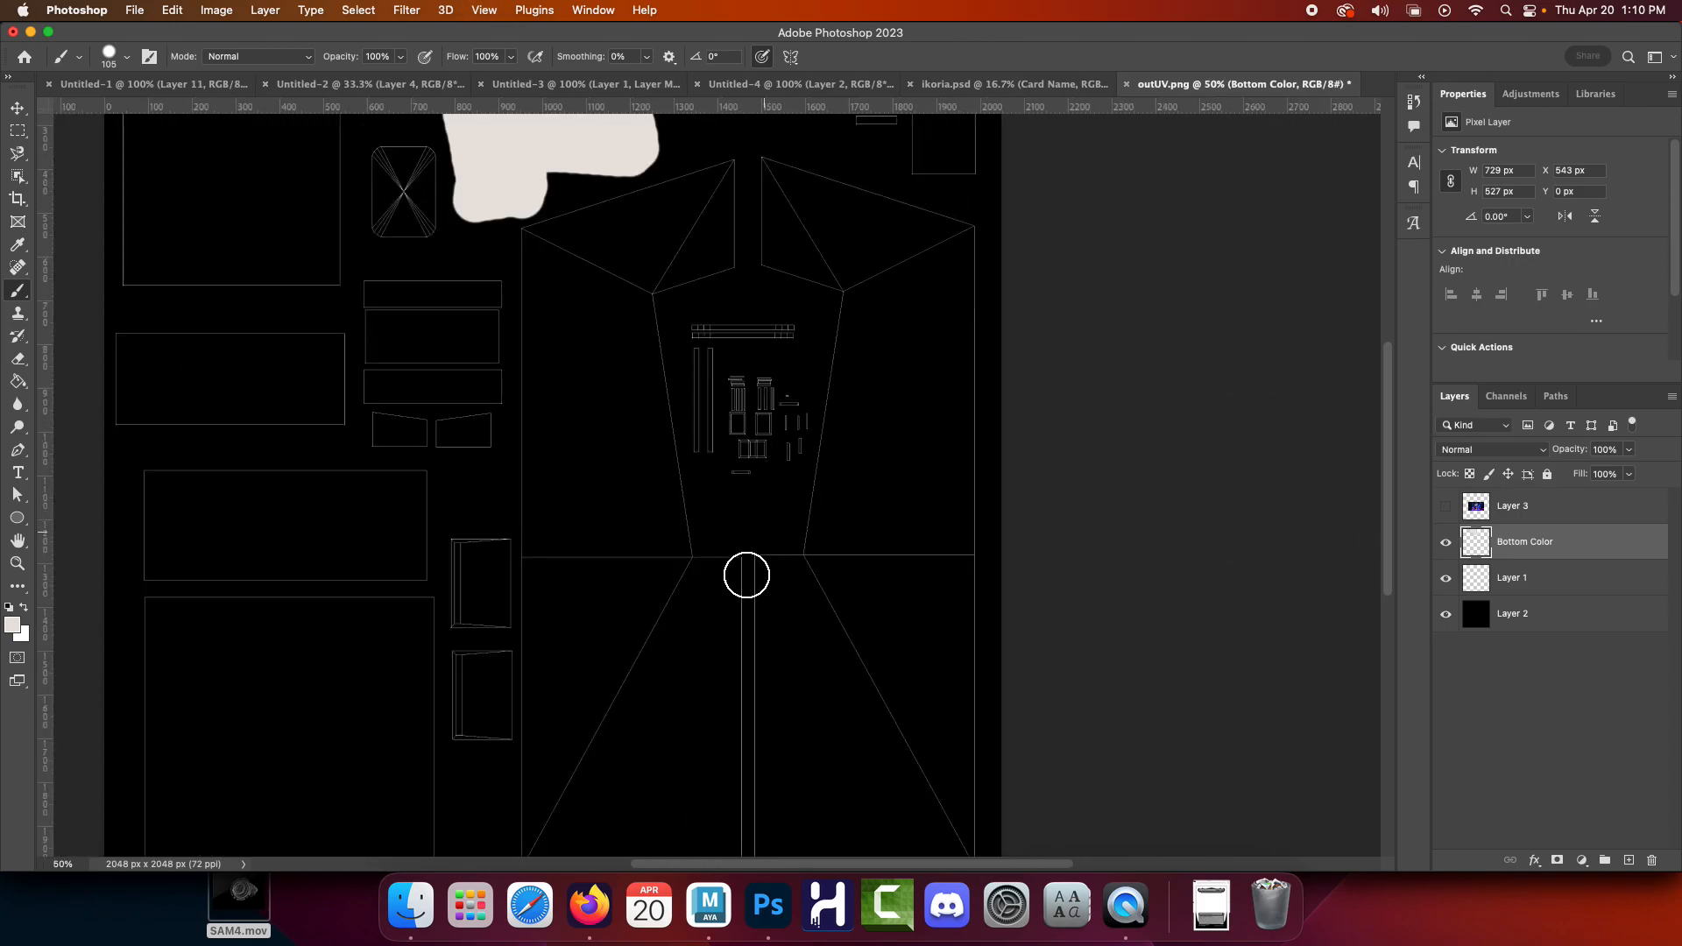
mouse_move(807, 522)
left_mouse_down()
mouse_move(739, 443)
mouse_move(656, 519)
left_mouse_up()
left_click_drag(406, 413, 430, 508)
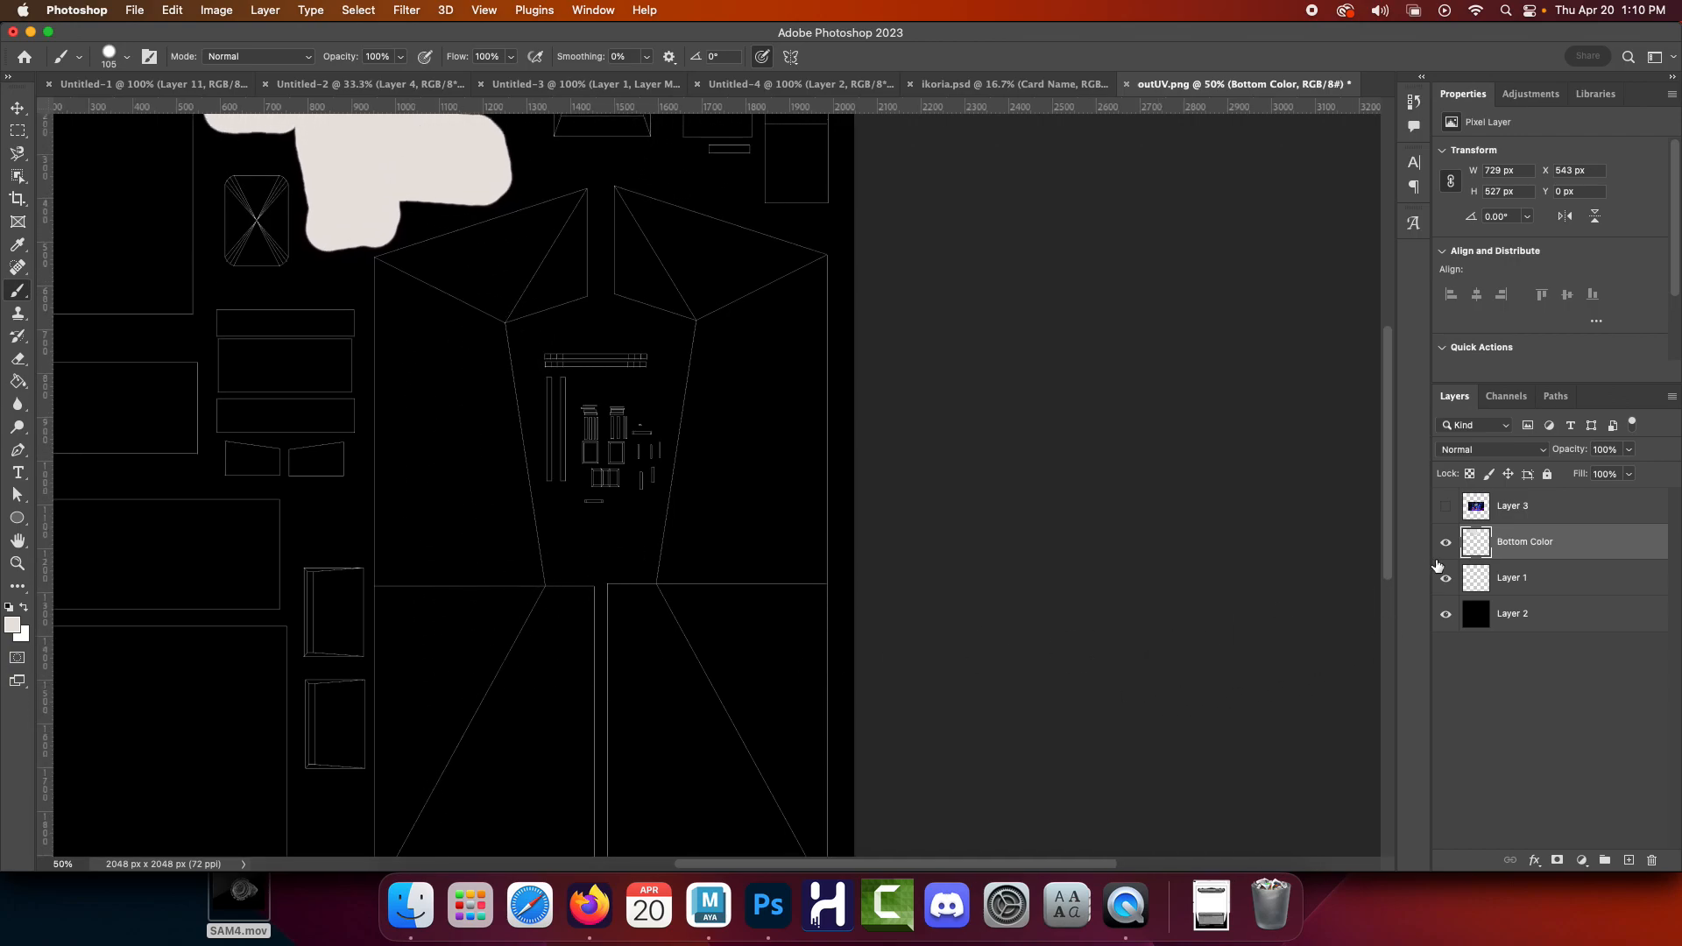
left_click(1629, 860)
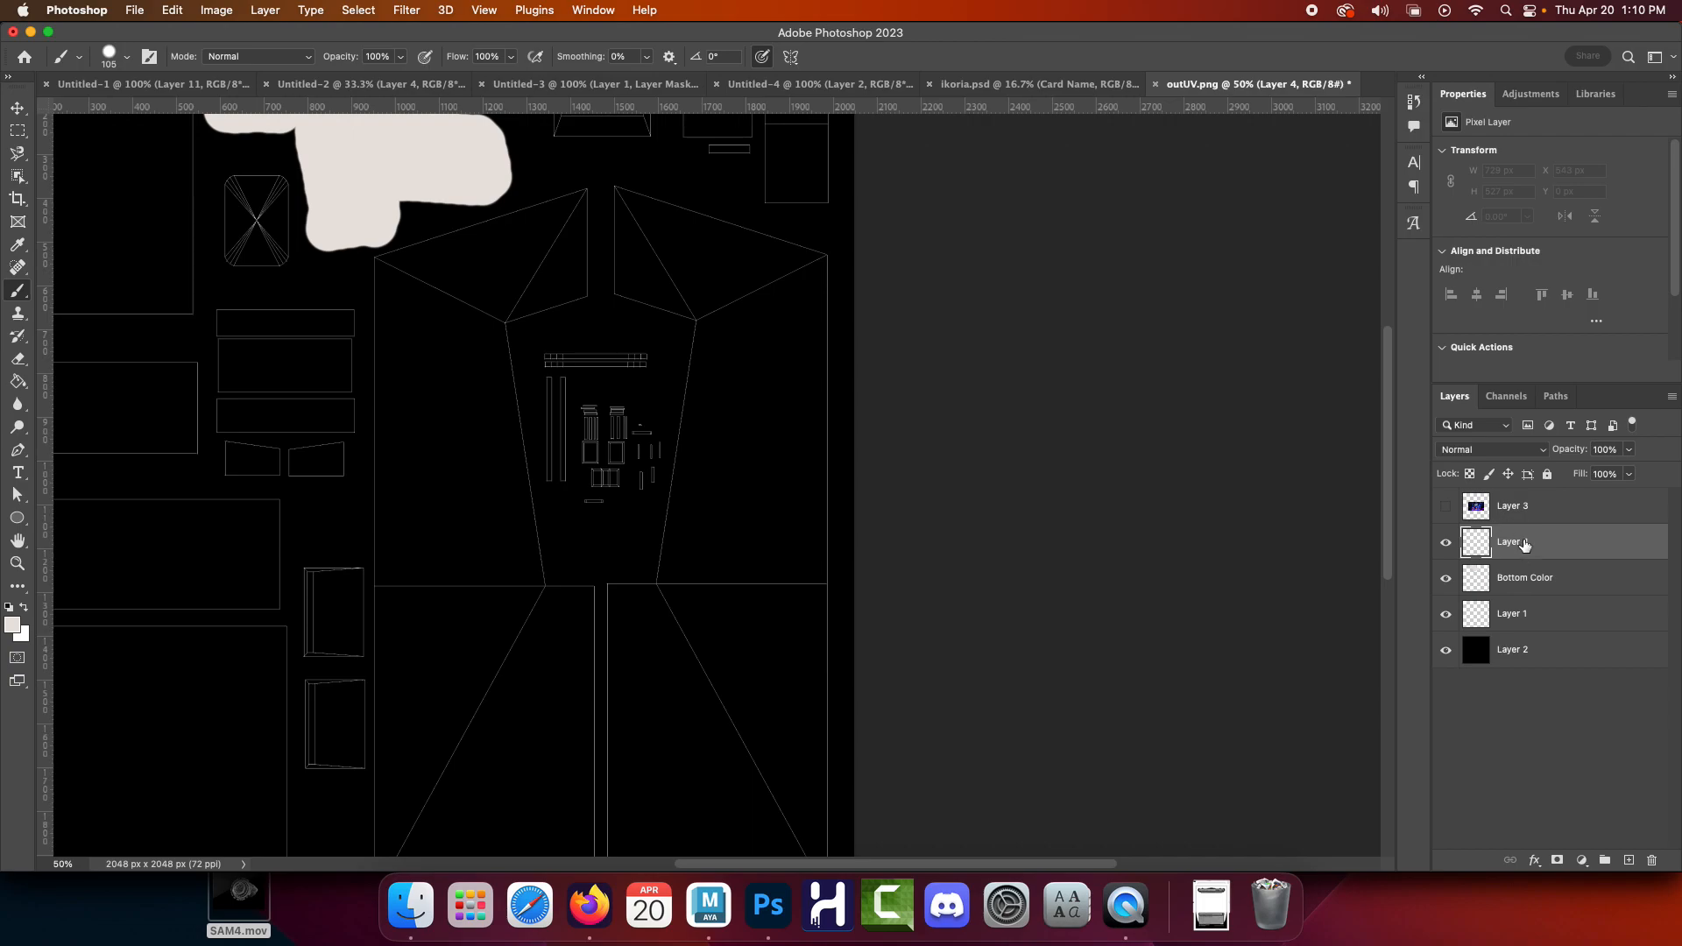
type("SIDE")
key("Return")
Show the Mageseeker artwork layer and set the foreground color to the dark violet-blue (#2b0c9f) sampled from its lower area
left_click(1446, 507)
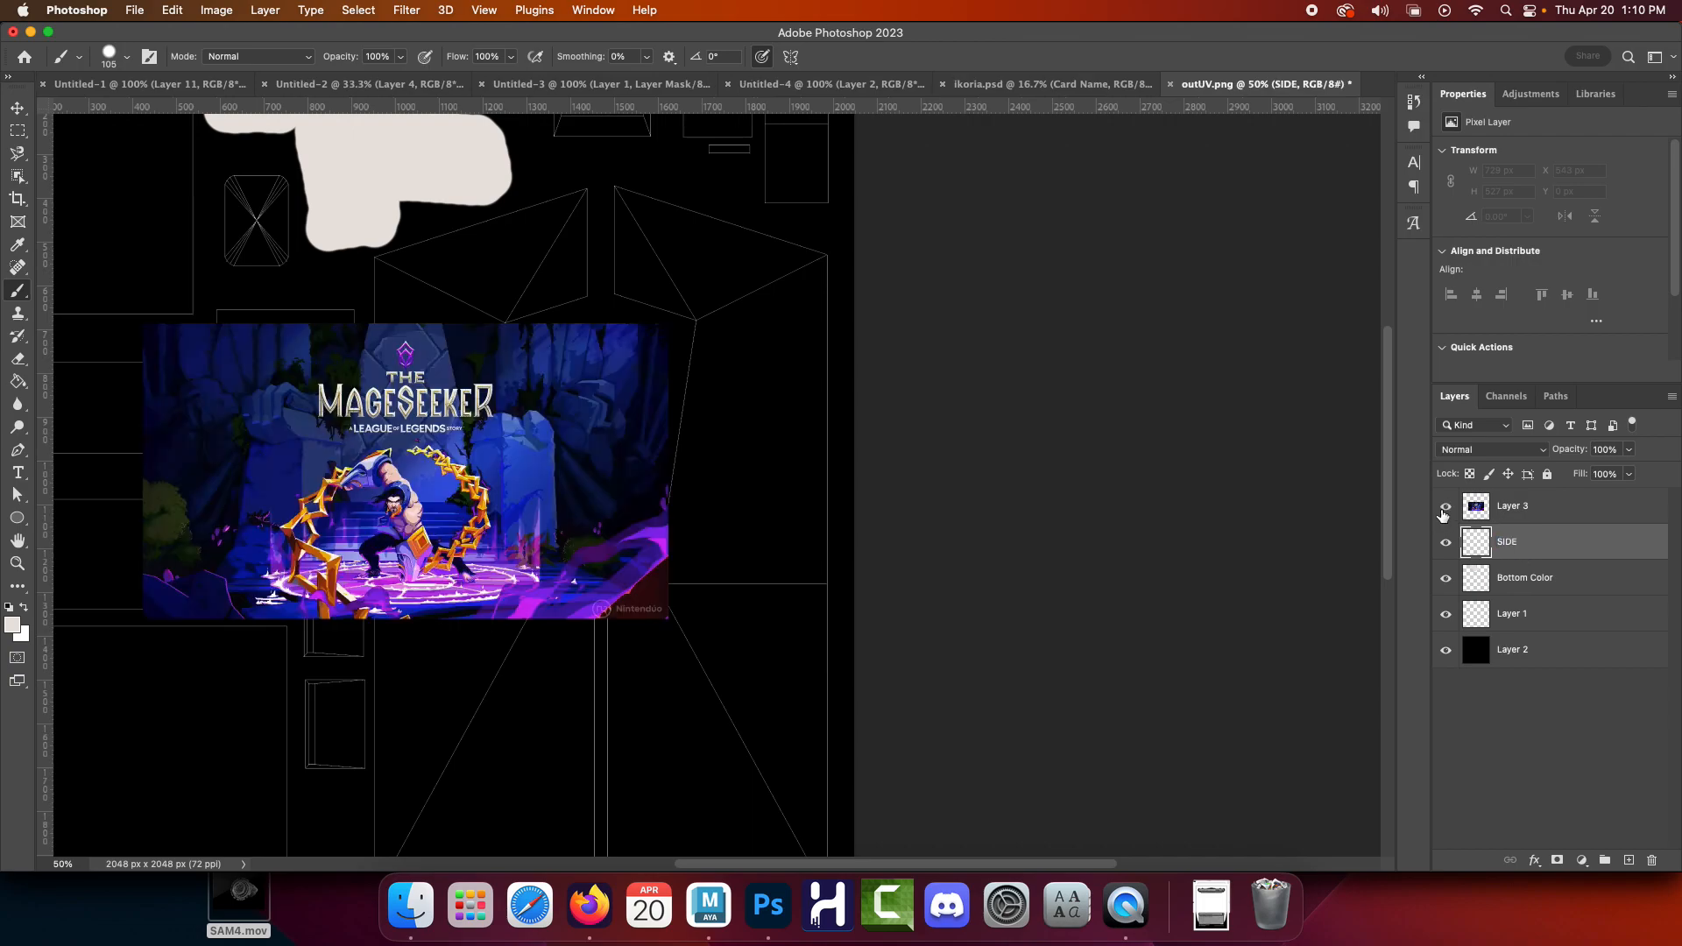
left_click(1490, 507)
left_click(13, 627)
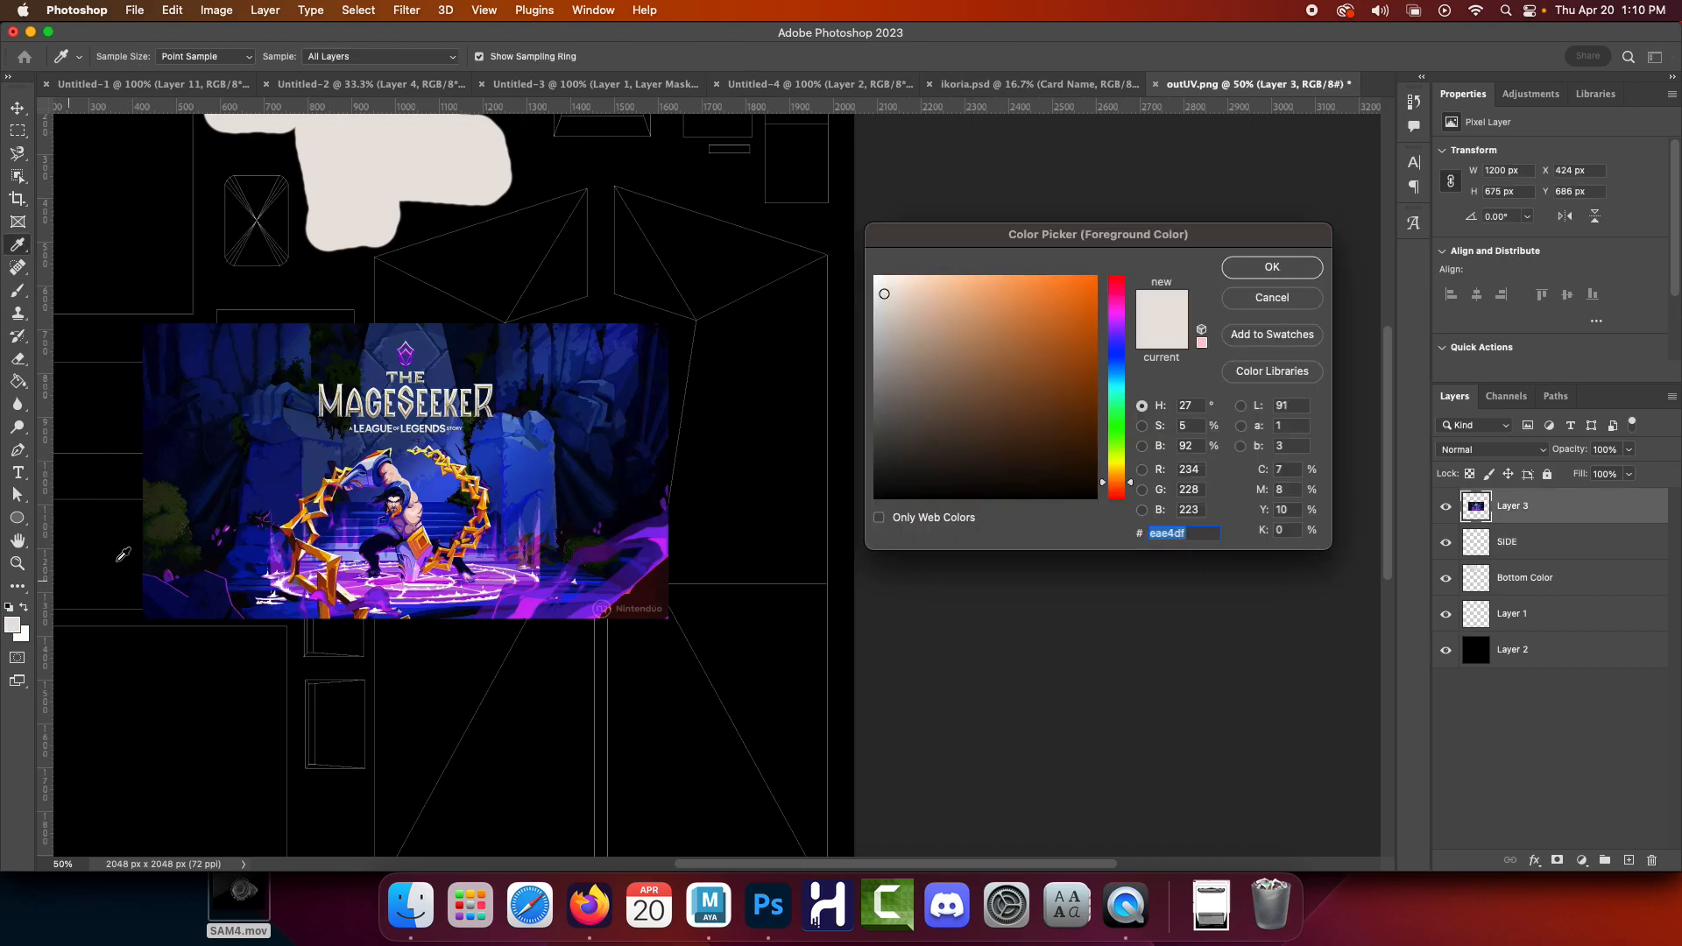
left_click_drag(485, 586, 453, 524)
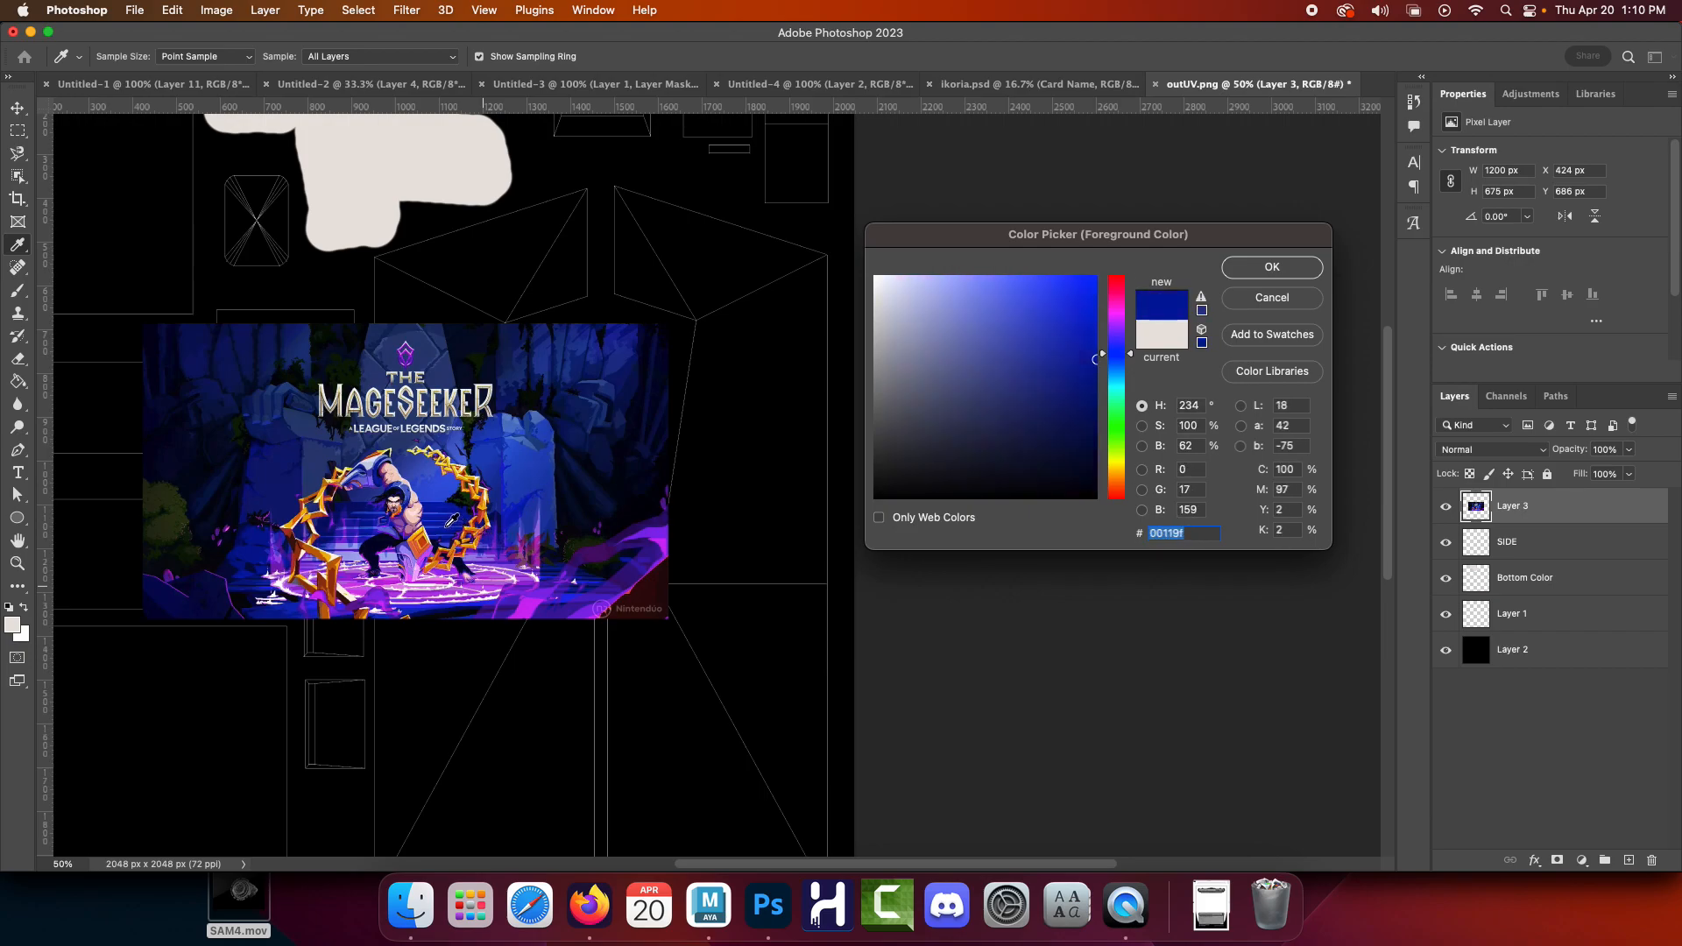
left_click_drag(588, 606, 560, 604)
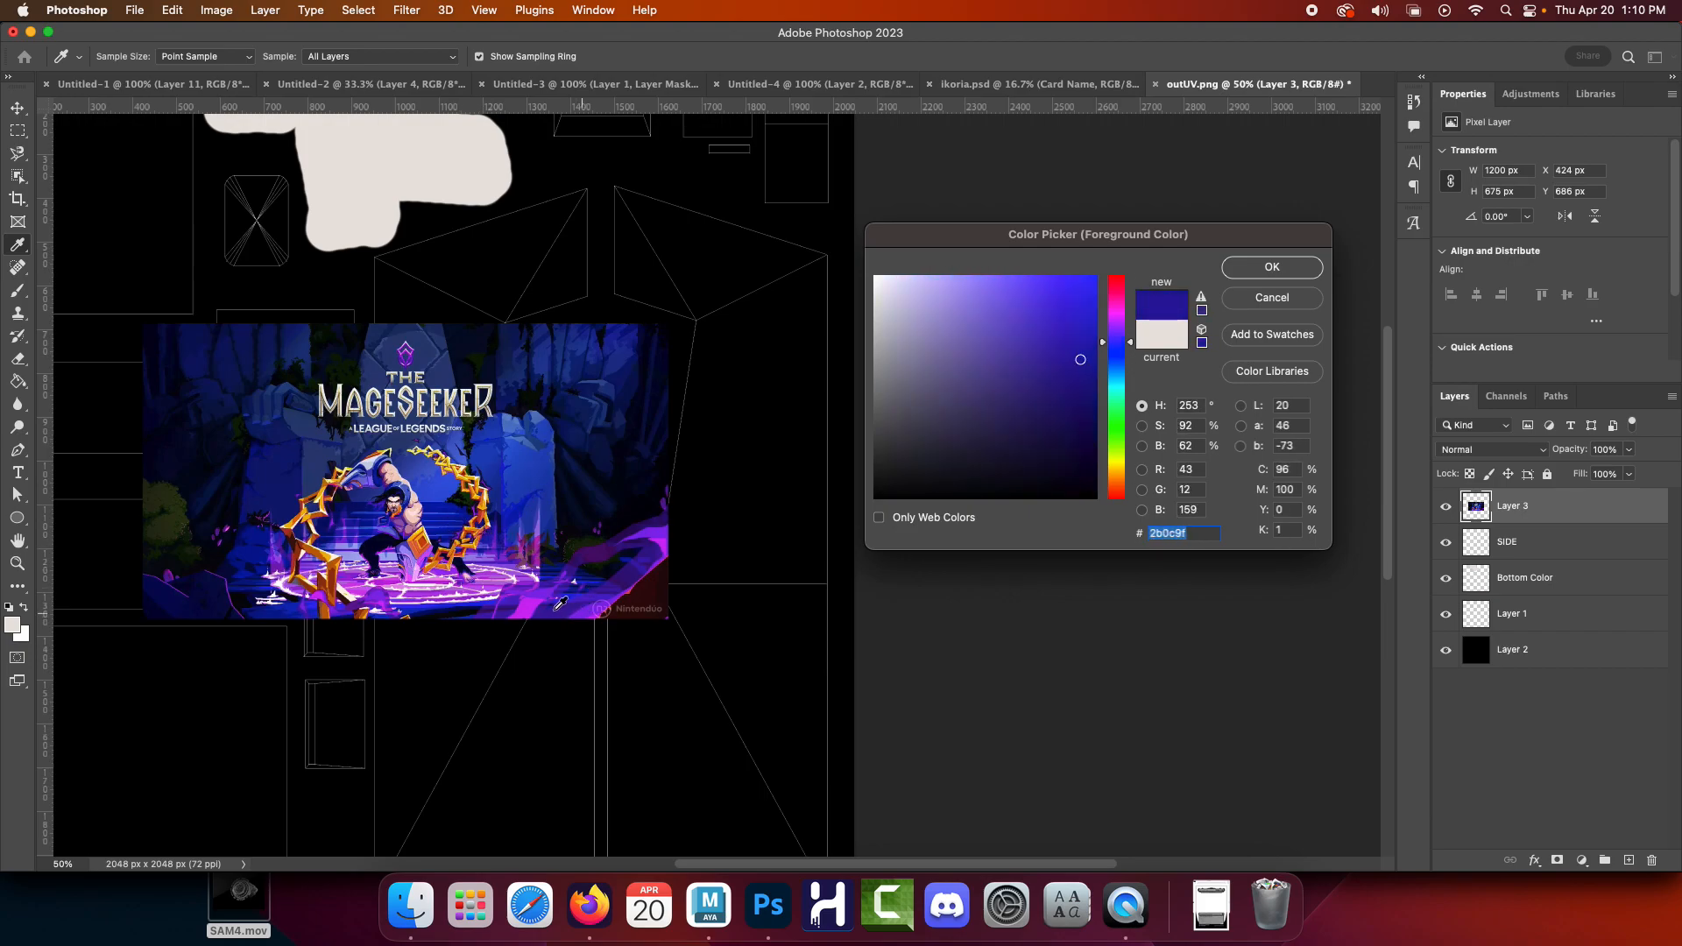
left_click(1284, 271)
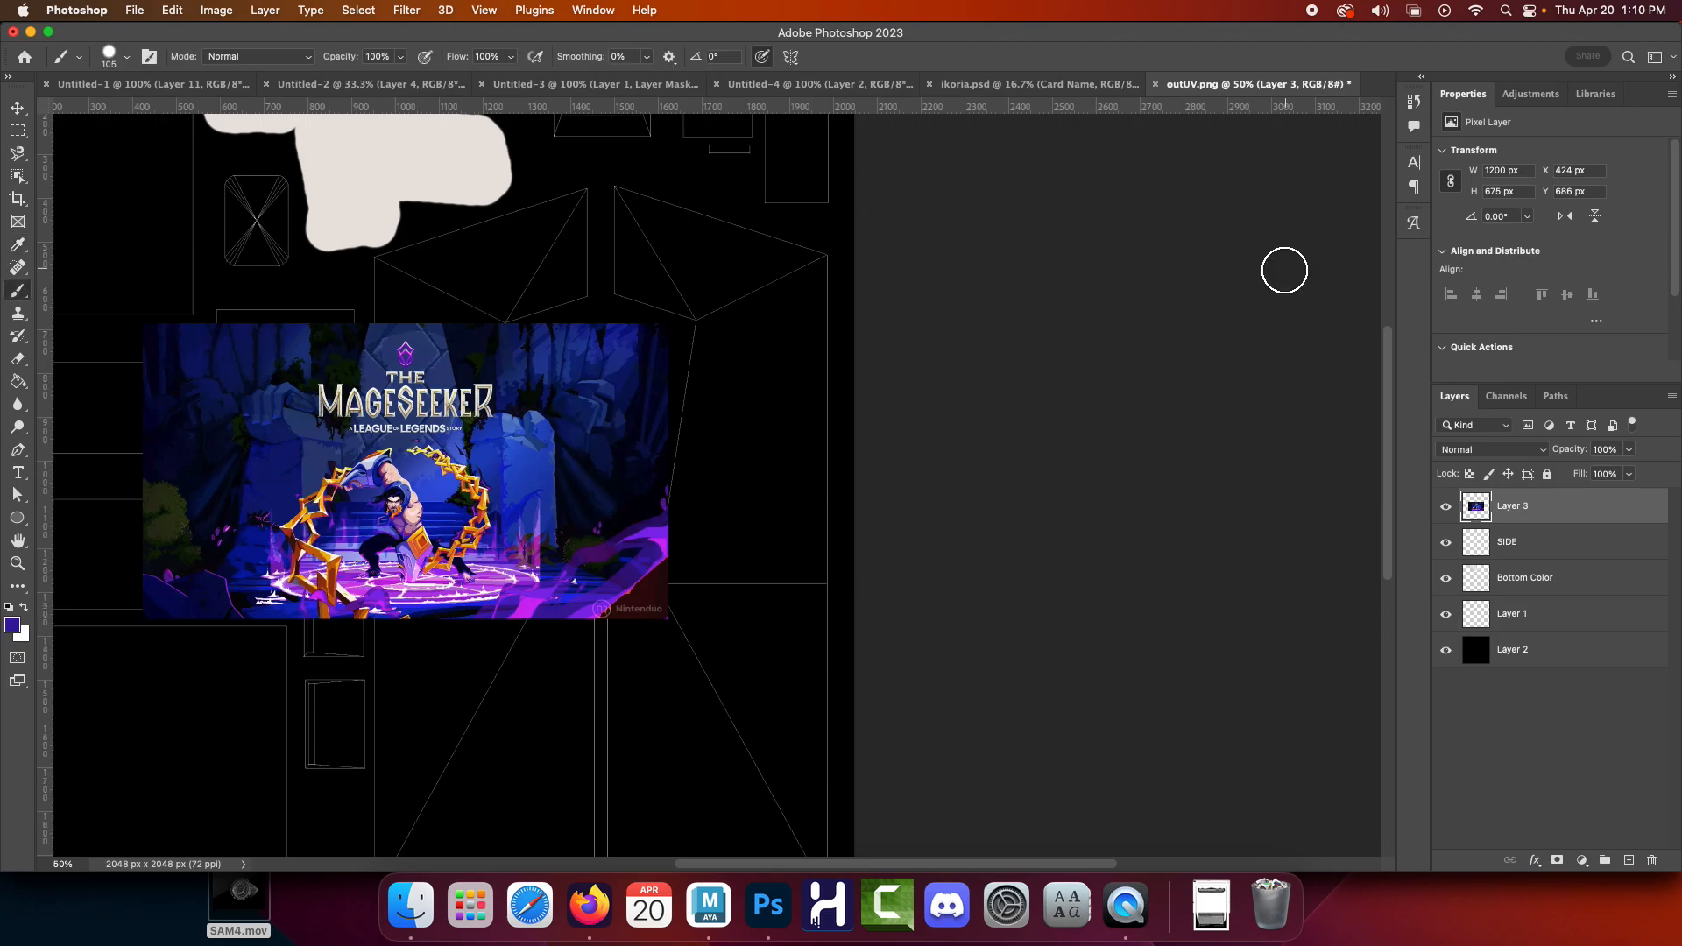
Hide the artwork layer and brush violet-blue over the cabinet's side shells on the SIDE layer with a 200 px brush
left_click(1445, 506)
left_click(1507, 542)
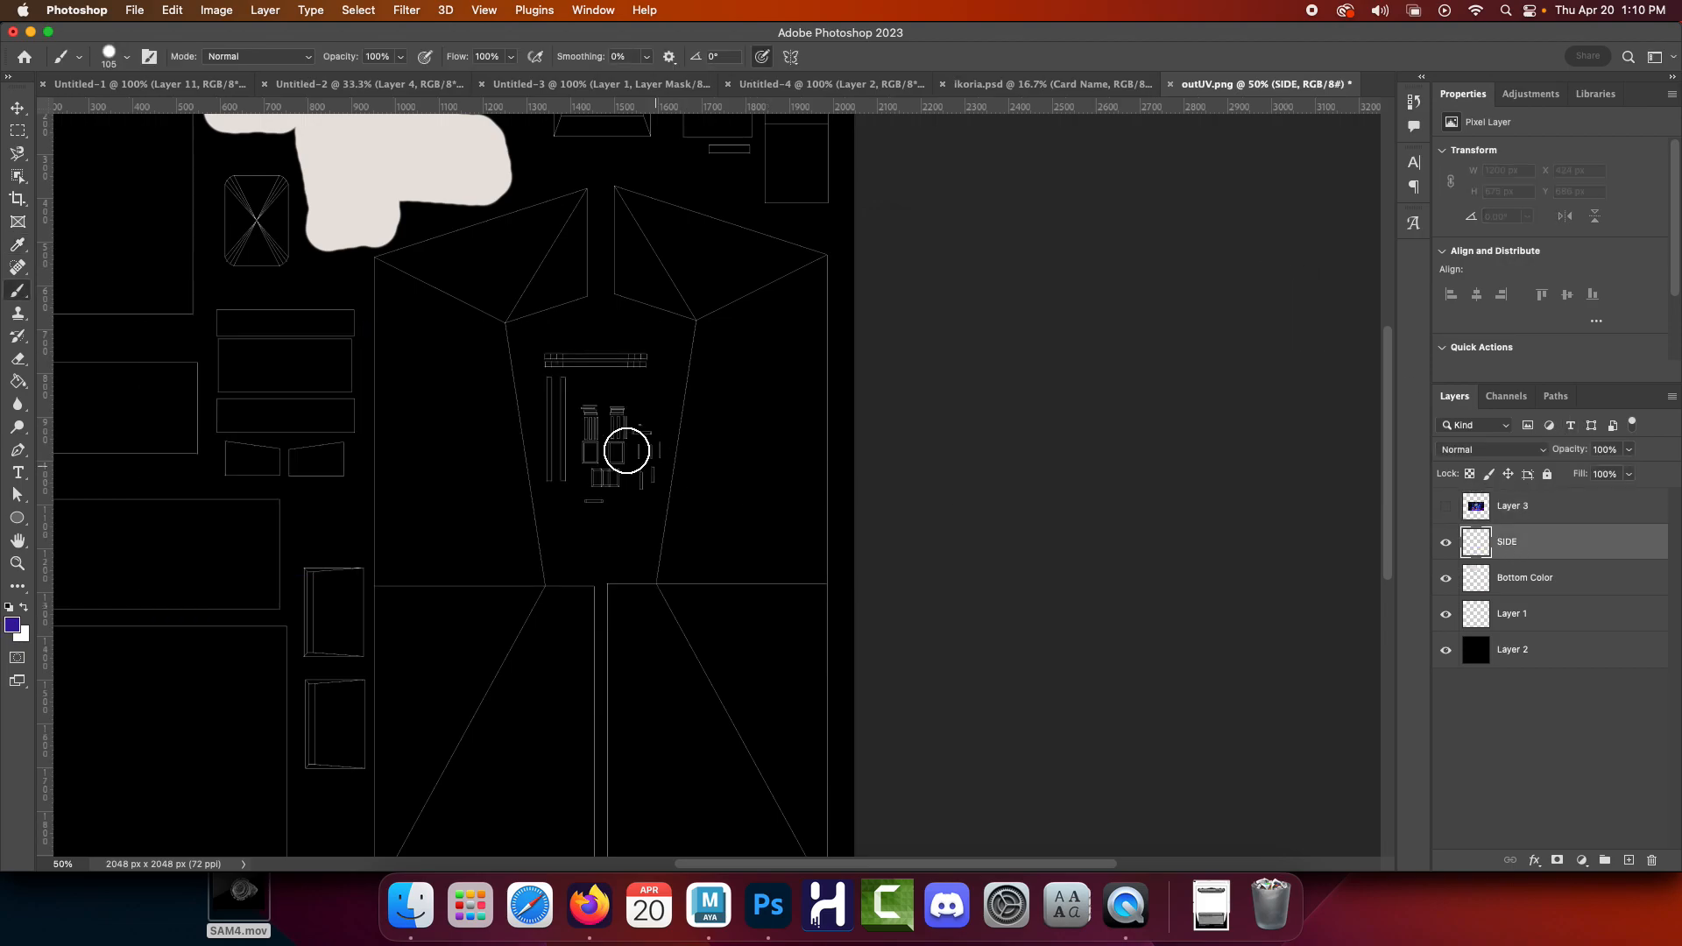
key("bracketright")
key("bracketright")
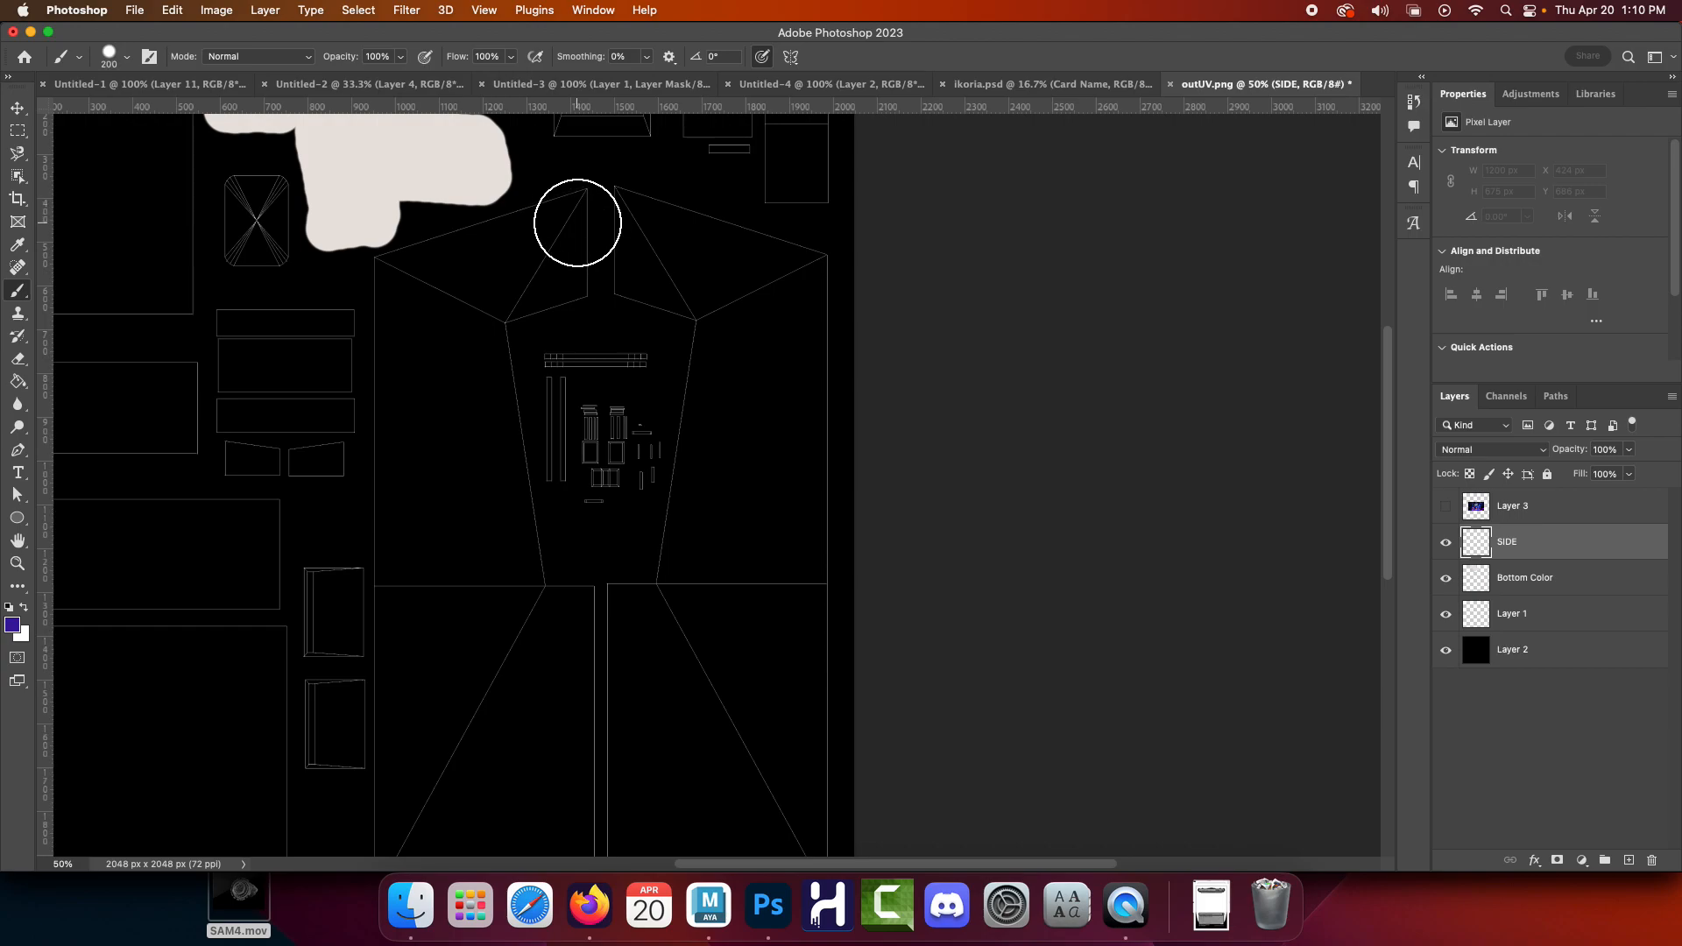
left_click(578, 221)
mouse_move(578, 222)
left_mouse_down()
mouse_move(601, 213)
mouse_move(560, 278)
mouse_move(559, 240)
mouse_move(407, 279)
mouse_move(432, 530)
left_mouse_up()
scroll(432, 530, "down", 4)
mouse_move(463, 346)
left_mouse_down()
mouse_move(482, 703)
mouse_move(540, 675)
mouse_move(537, 642)
mouse_move(923, 660)
mouse_move(538, 592)
mouse_move(721, 544)
mouse_move(548, 473)
mouse_move(978, 514)
left_mouse_up()
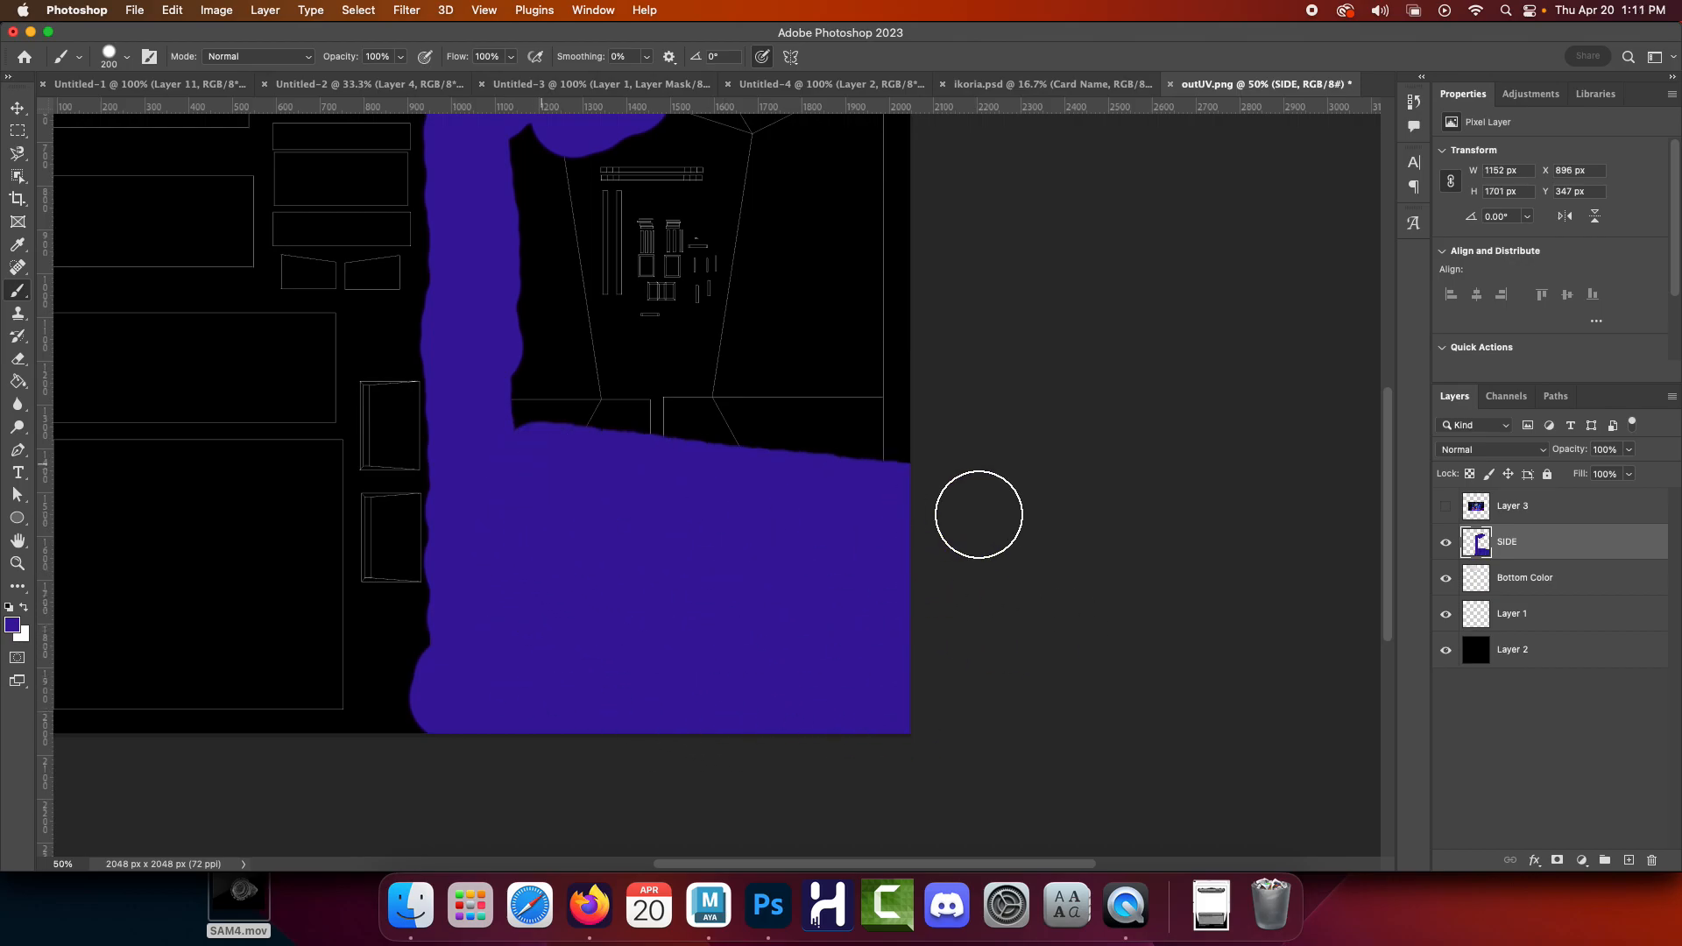
mouse_move(544, 424)
left_mouse_down()
mouse_move(526, 432)
mouse_move(936, 449)
left_mouse_up()
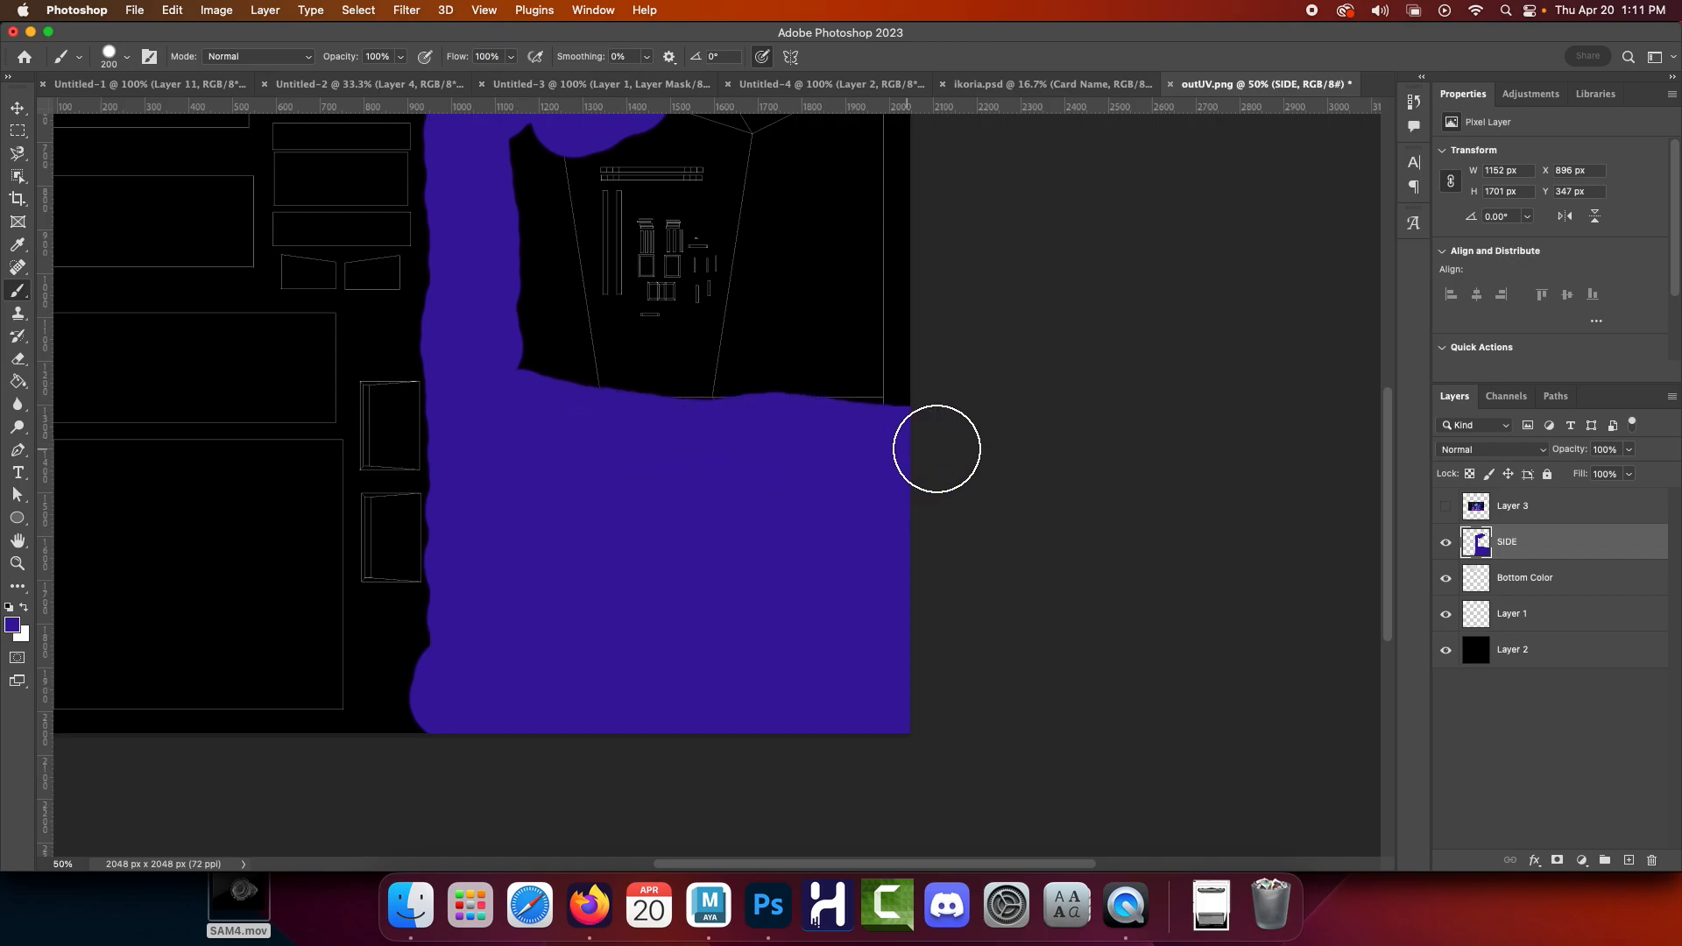
mouse_move(526, 413)
left_mouse_down()
mouse_move(823, 413)
mouse_move(823, 379)
left_mouse_up()
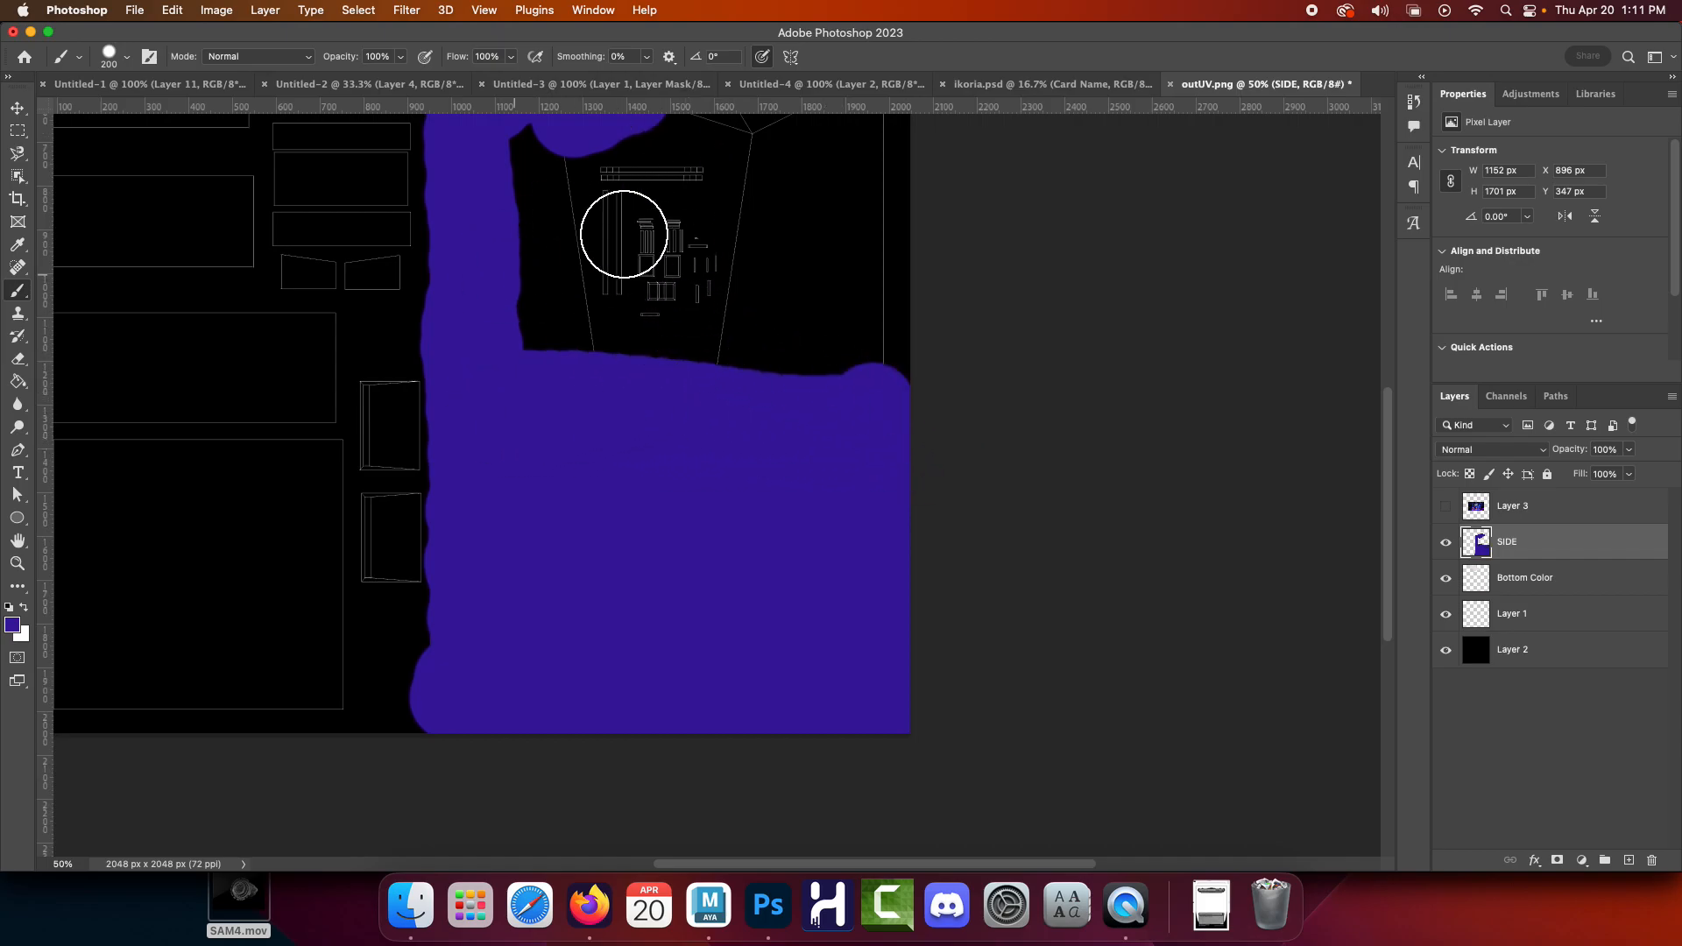
left_click_drag(522, 143, 534, 264)
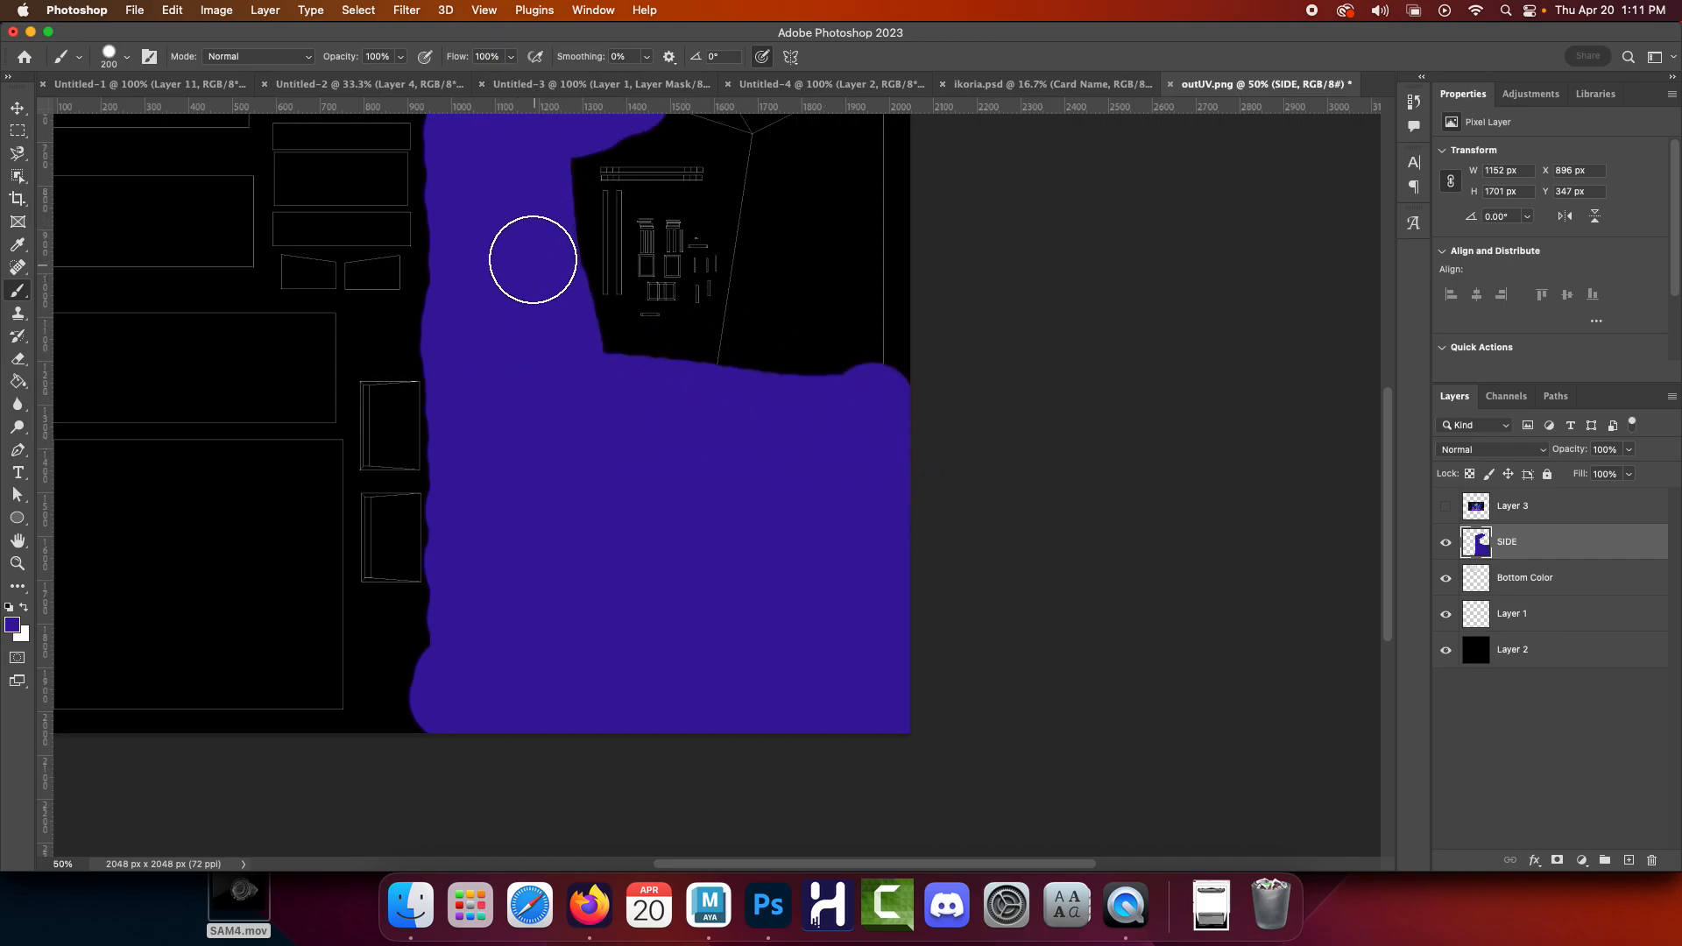
key("space")
left_click_drag(786, 253, 725, 397)
mouse_move(619, 217)
left_mouse_down()
mouse_move(666, 247)
mouse_move(701, 312)
mouse_move(684, 551)
mouse_move(780, 507)
mouse_move(777, 251)
mouse_move(792, 274)
mouse_move(778, 304)
mouse_move(701, 188)
mouse_move(758, 334)
mouse_move(785, 533)
mouse_move(723, 475)
left_mouse_up()
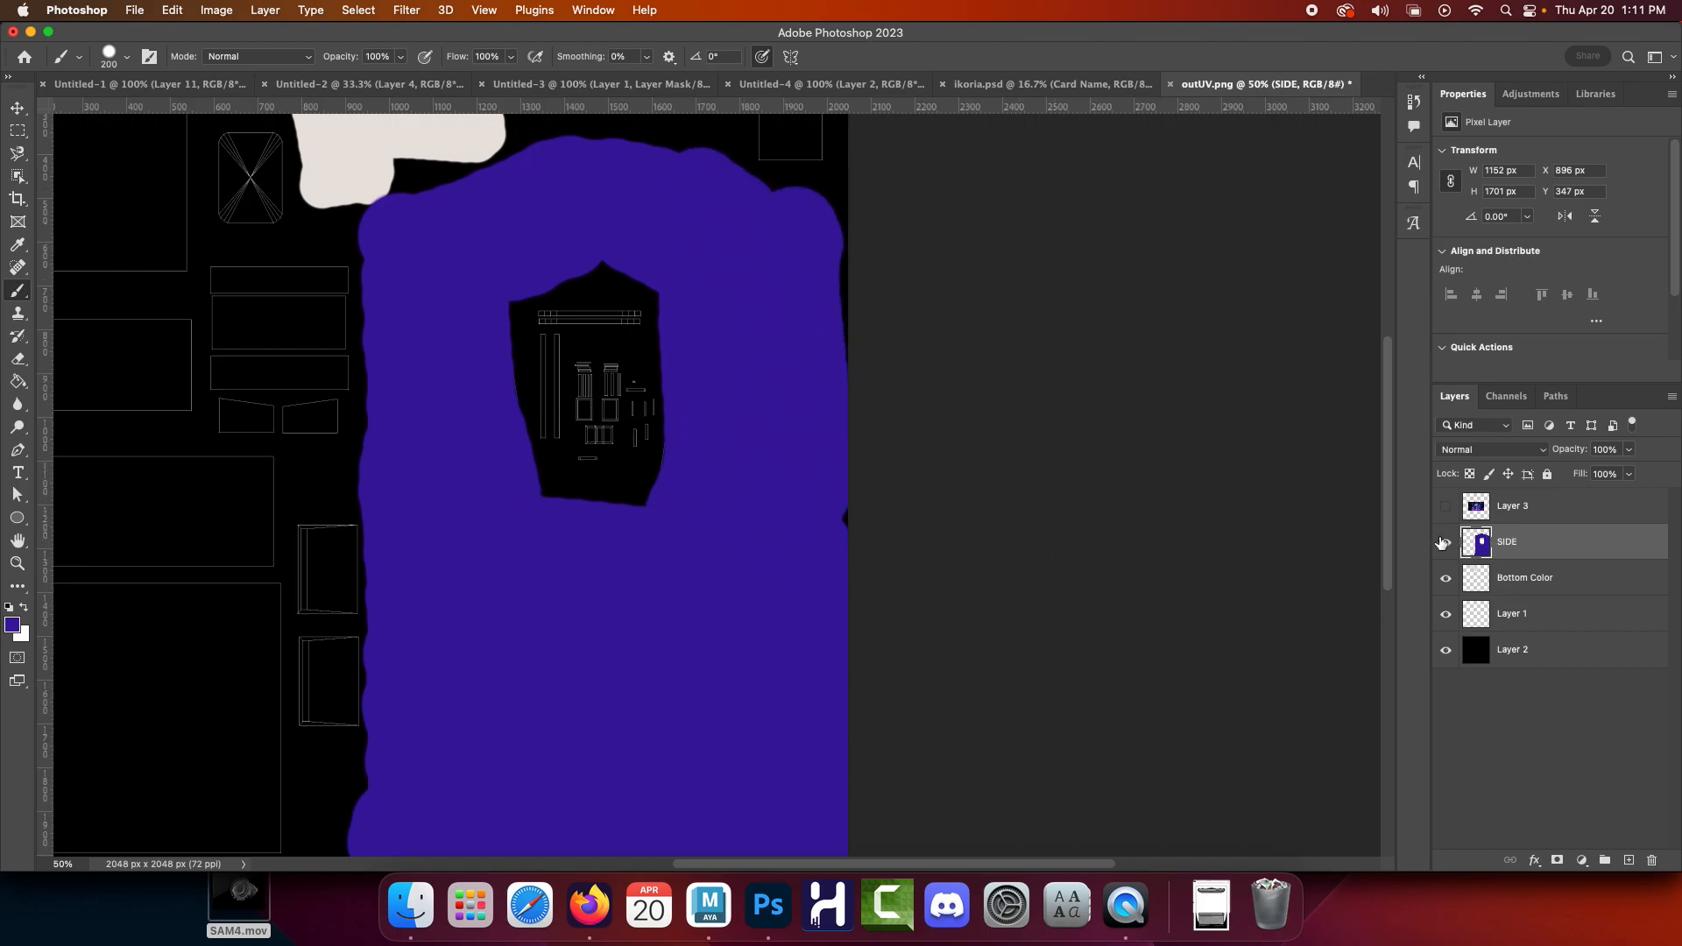
Move the UV wireframe layer (Layer 1) to the top of the layer stack and make SIDE the active layer
left_click(1551, 582)
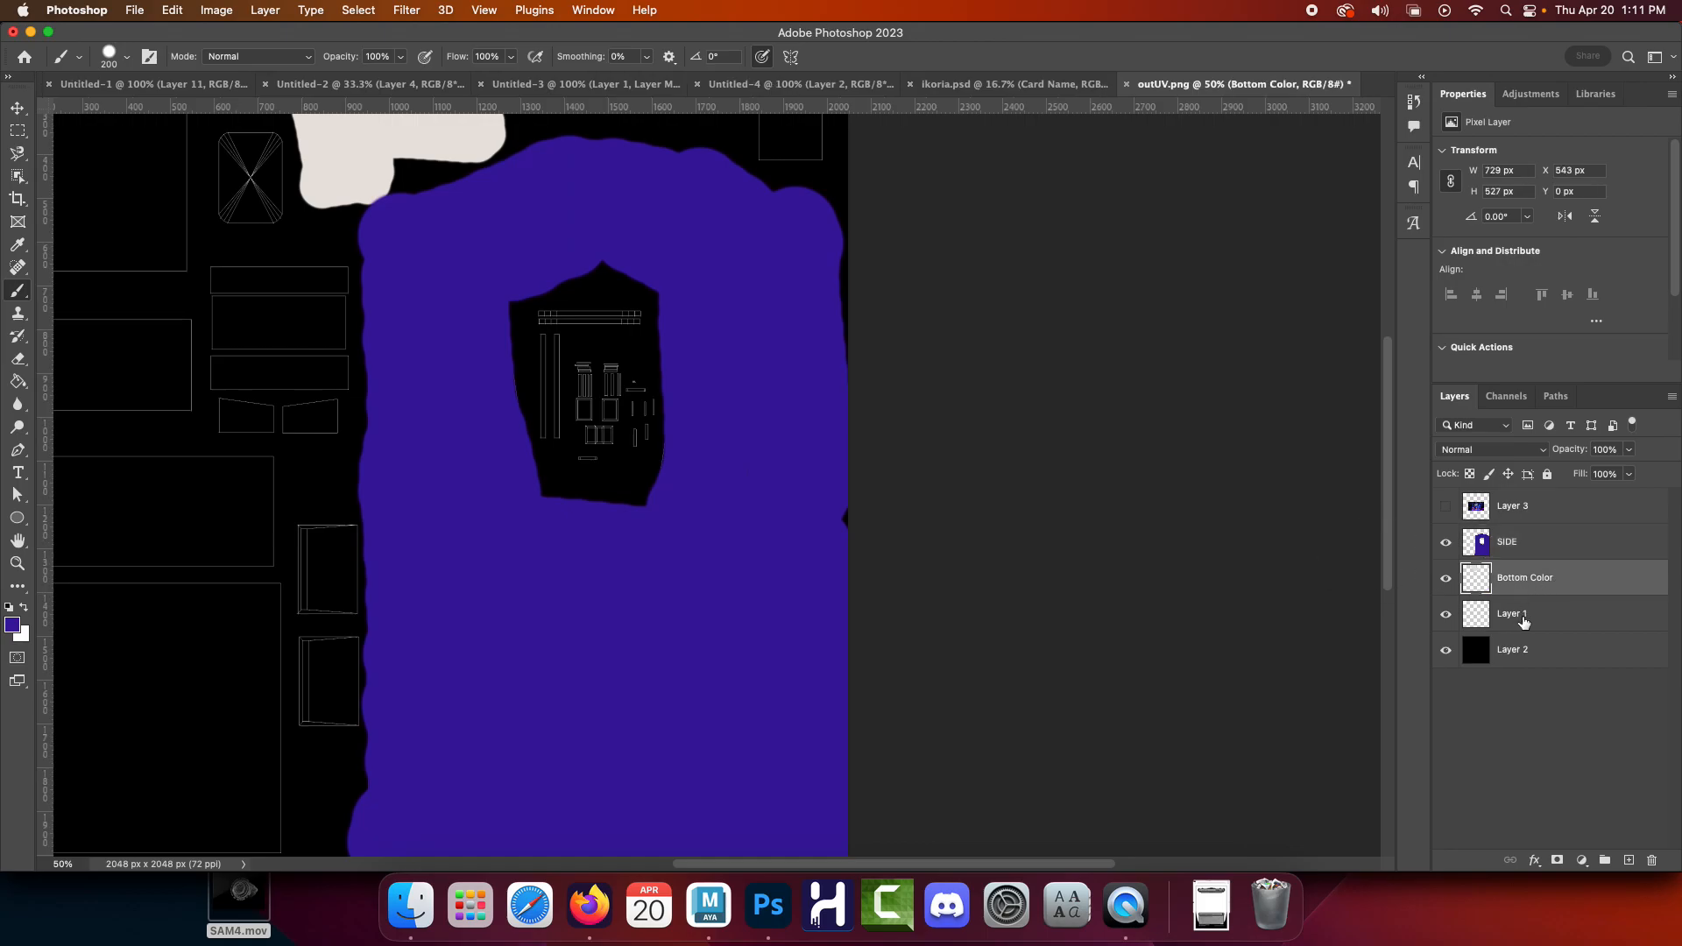
left_click(1524, 620)
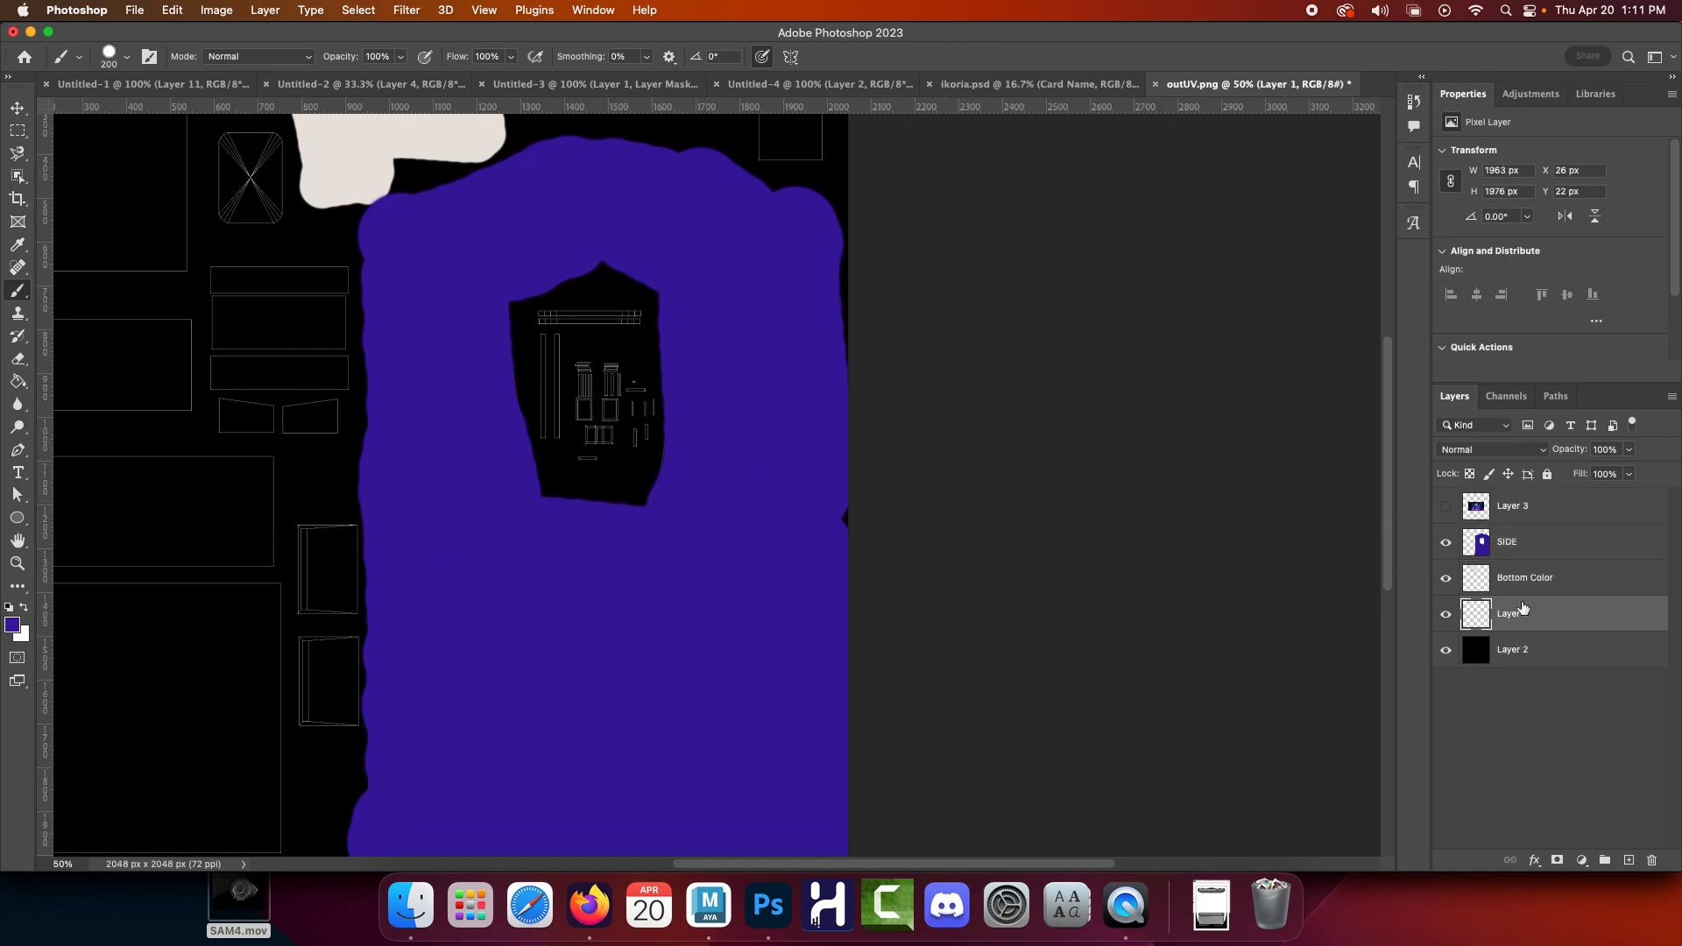
left_click_drag(1555, 610, 1514, 503)
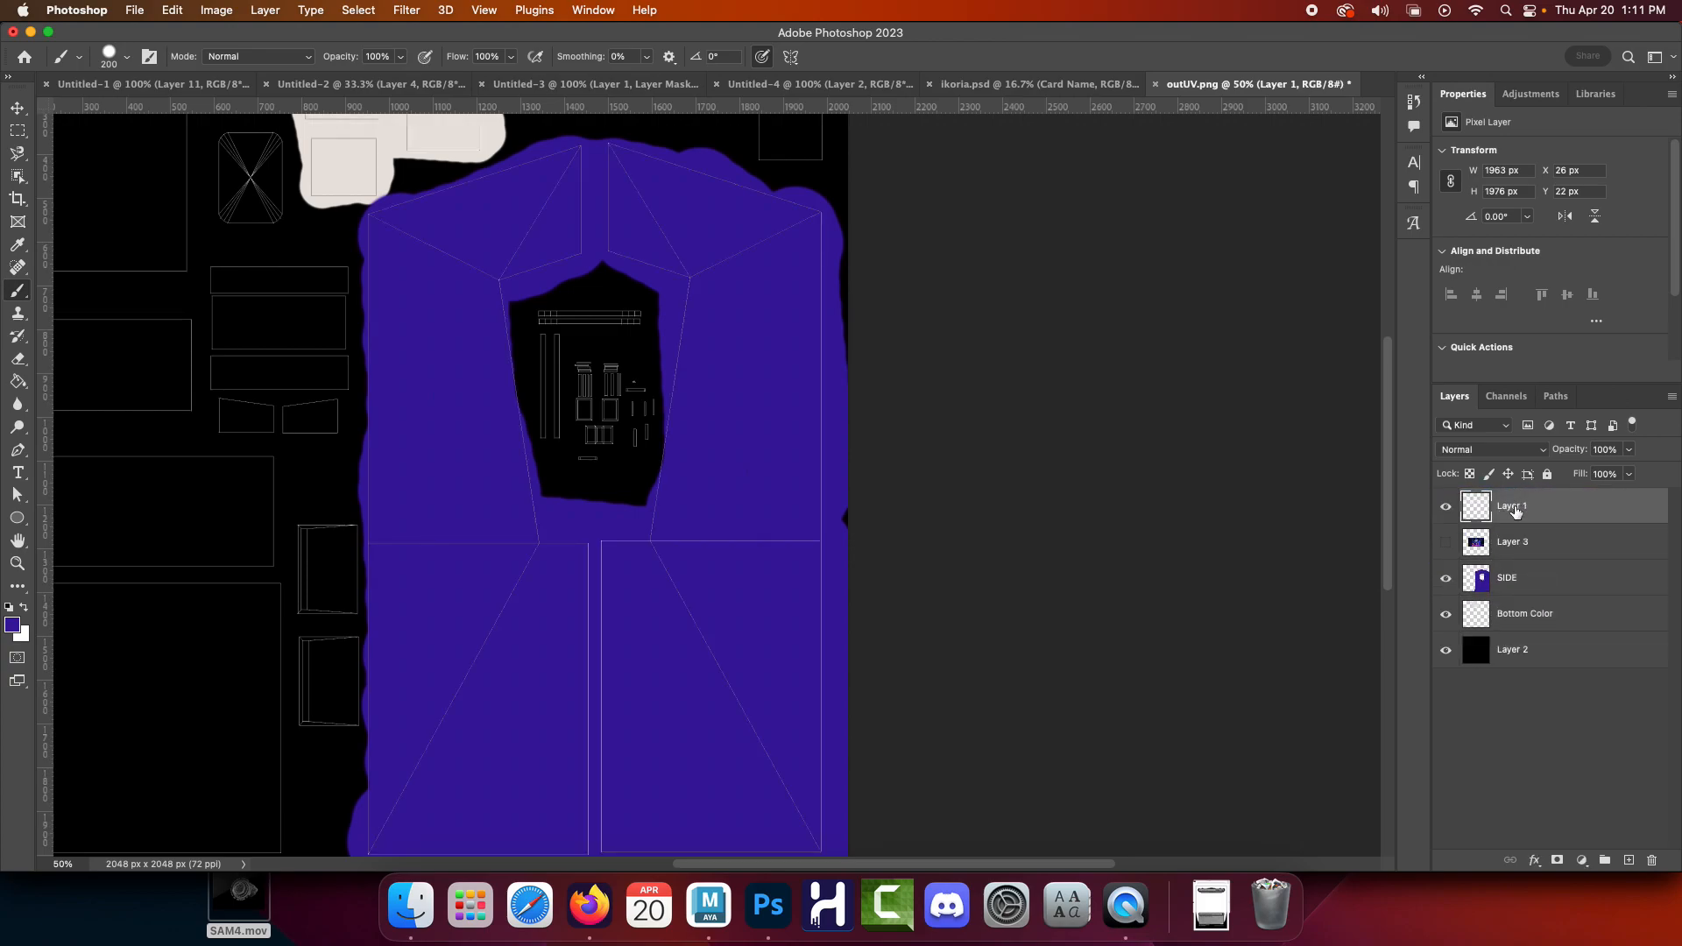
left_click_drag(530, 248, 578, 349)
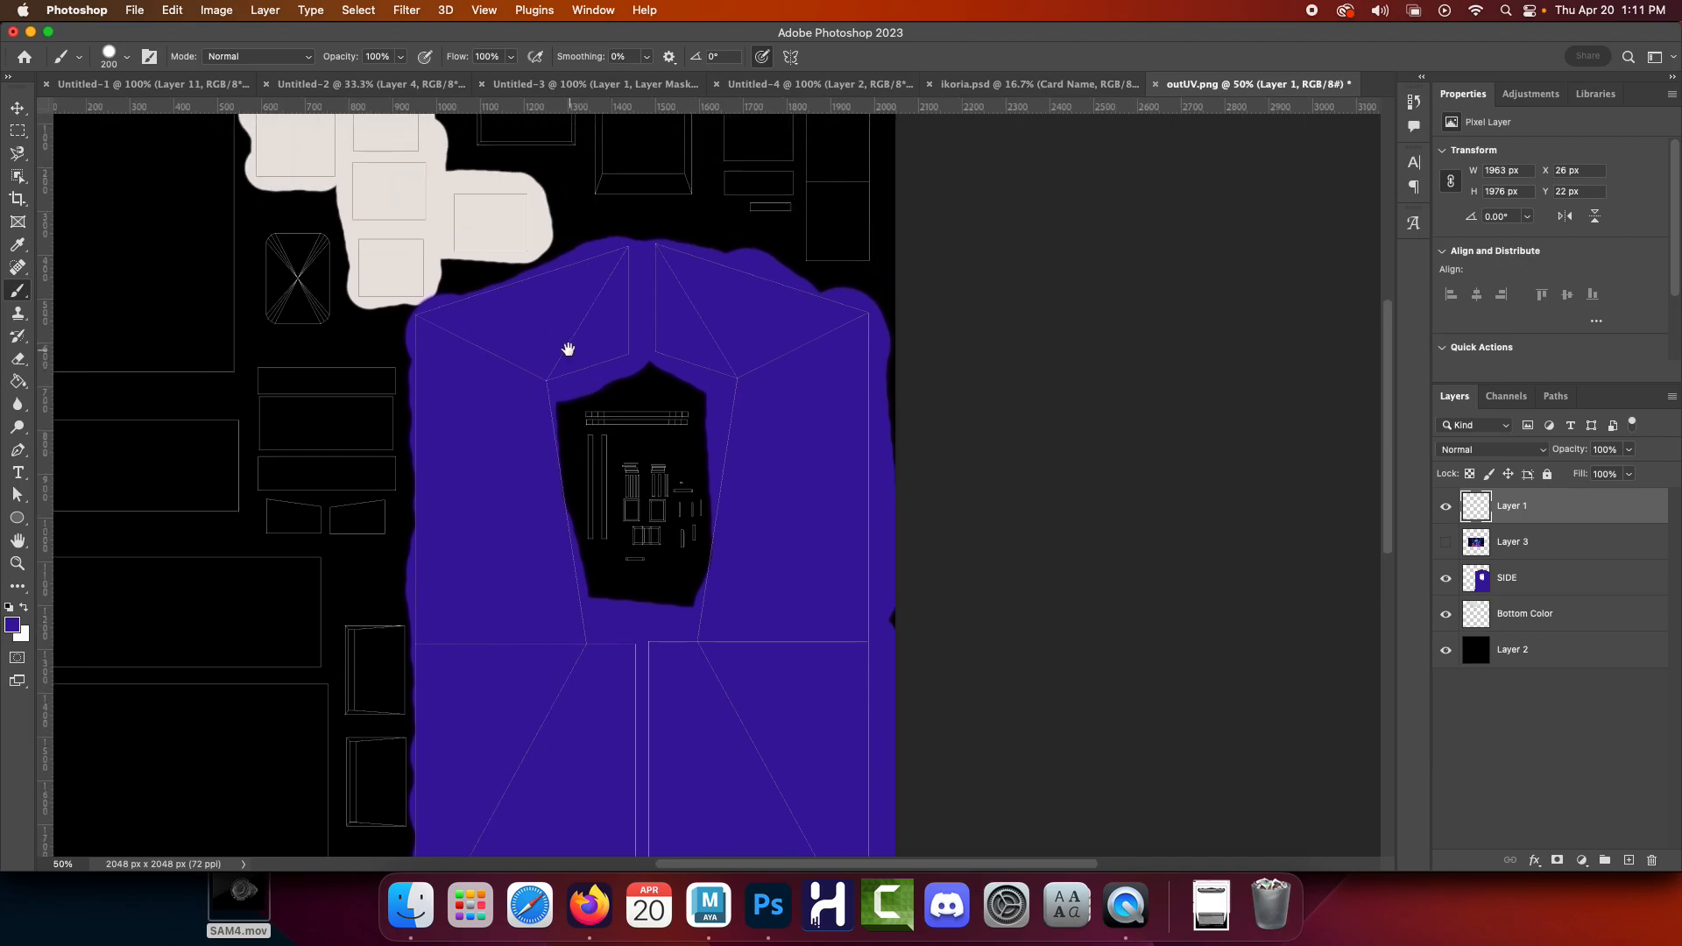
left_click(1447, 508)
left_click(1446, 508)
left_click(1525, 575)
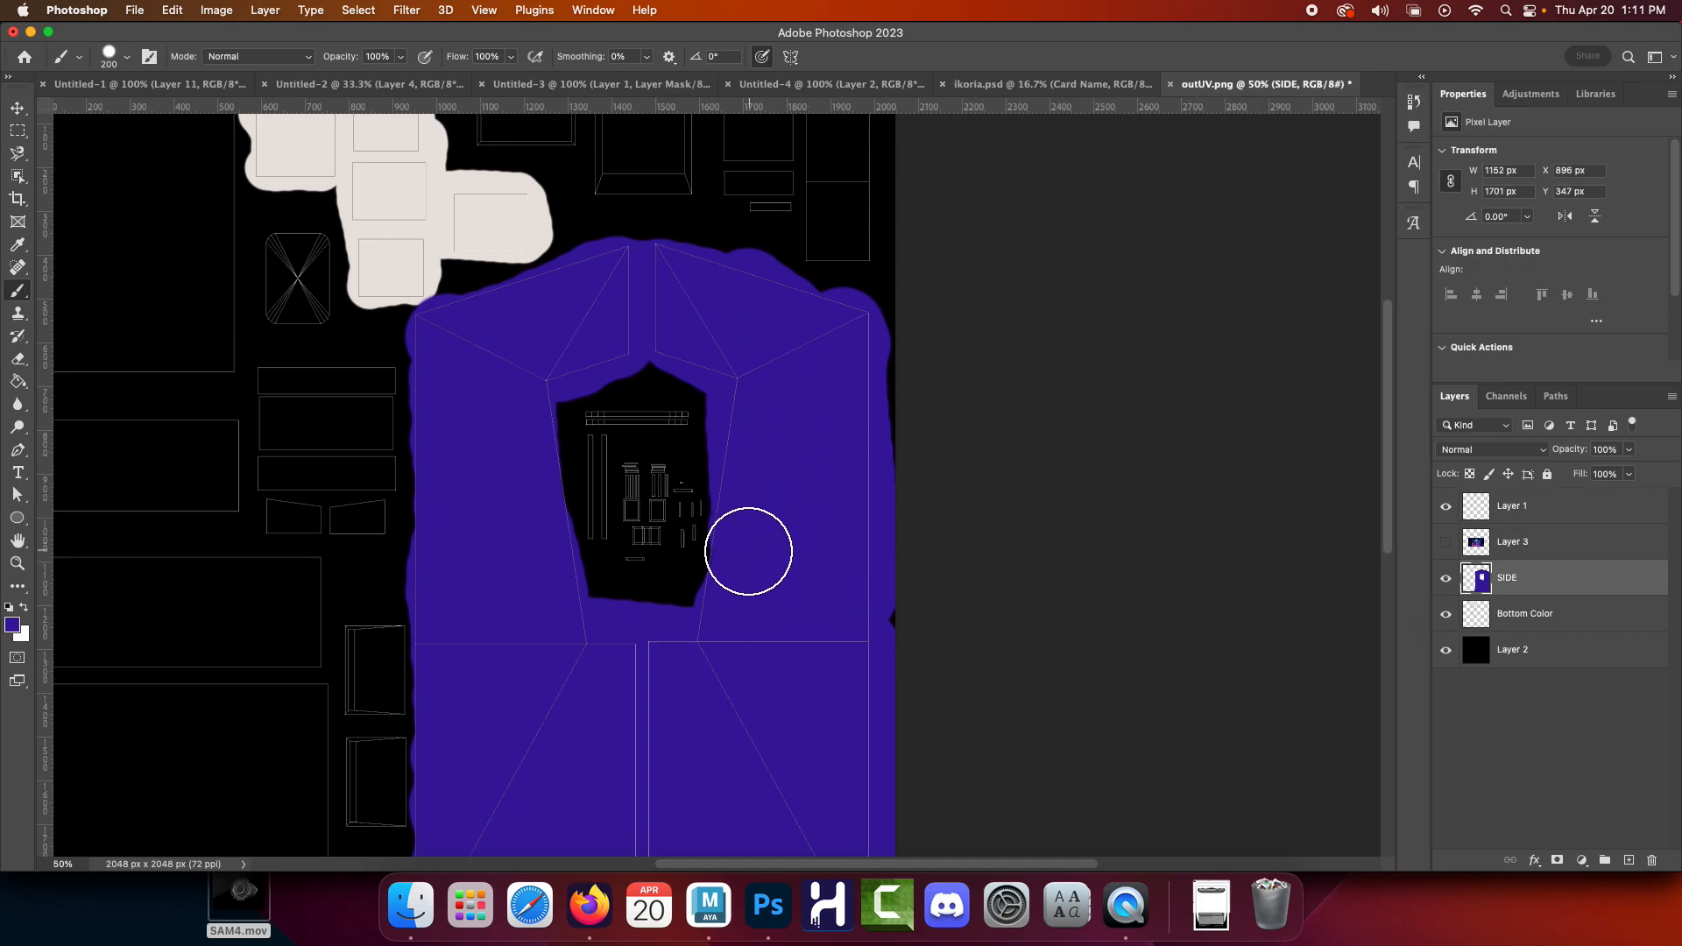
left_click(832, 325)
Show the Mageseeker artwork layer, scale it proportionally to about 68%, and place it over the middle of the left side shell
left_click(1445, 541)
left_click(1525, 543)
key("v")
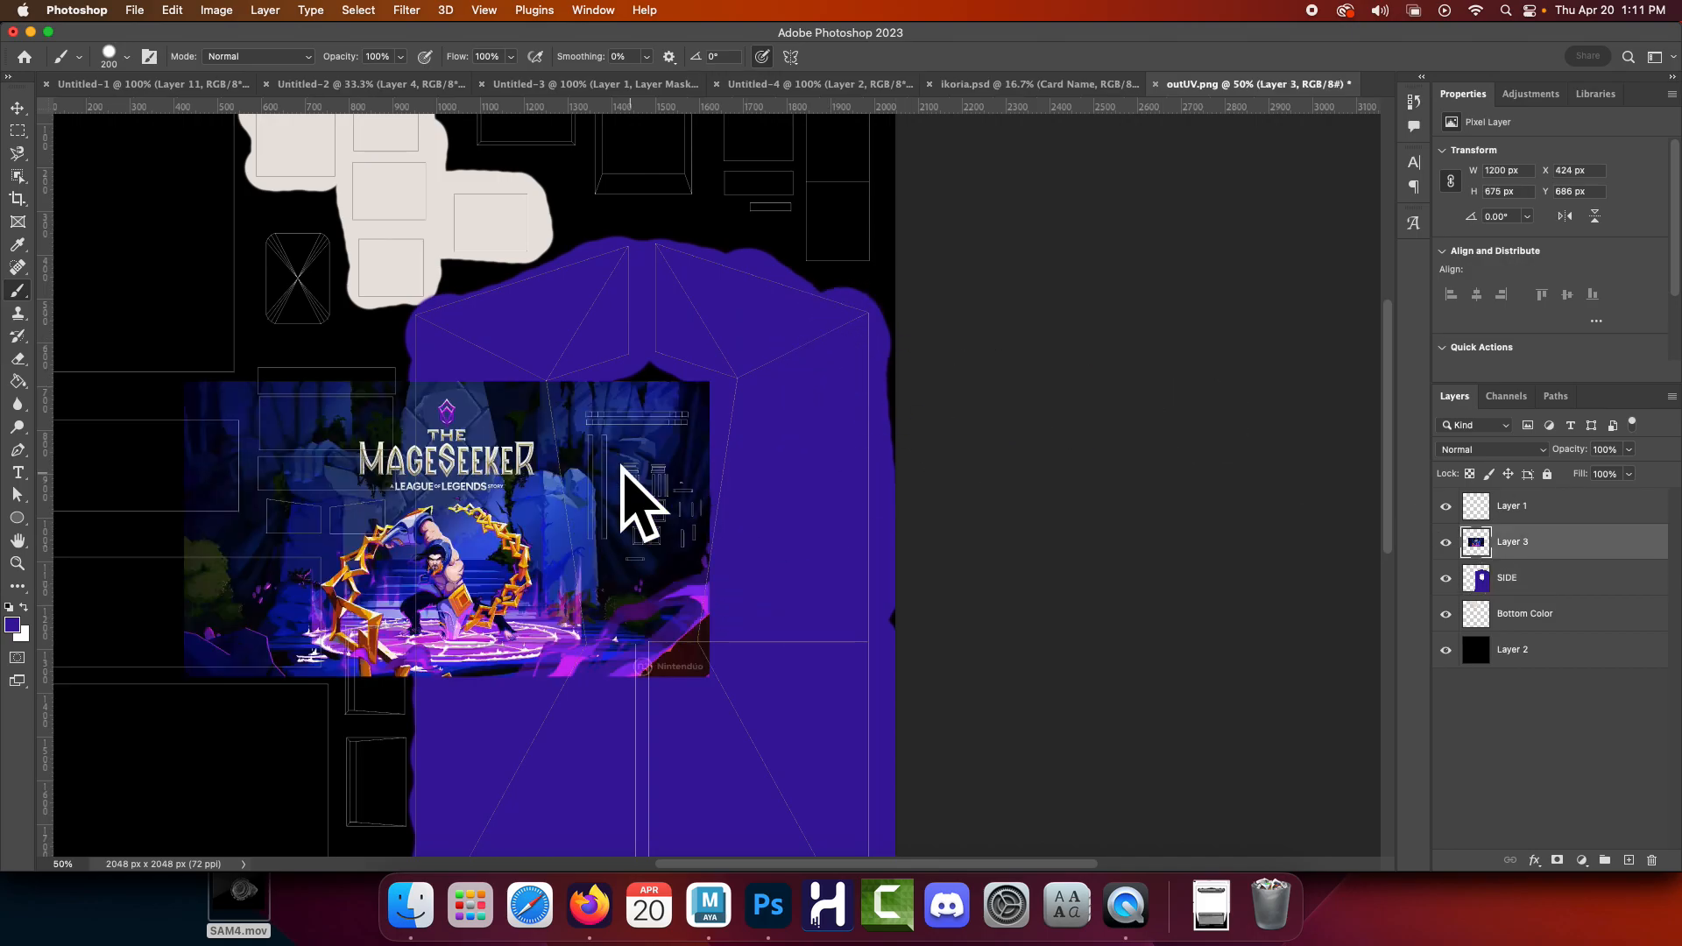
left_click_drag(451, 507, 491, 526)
key("super+t")
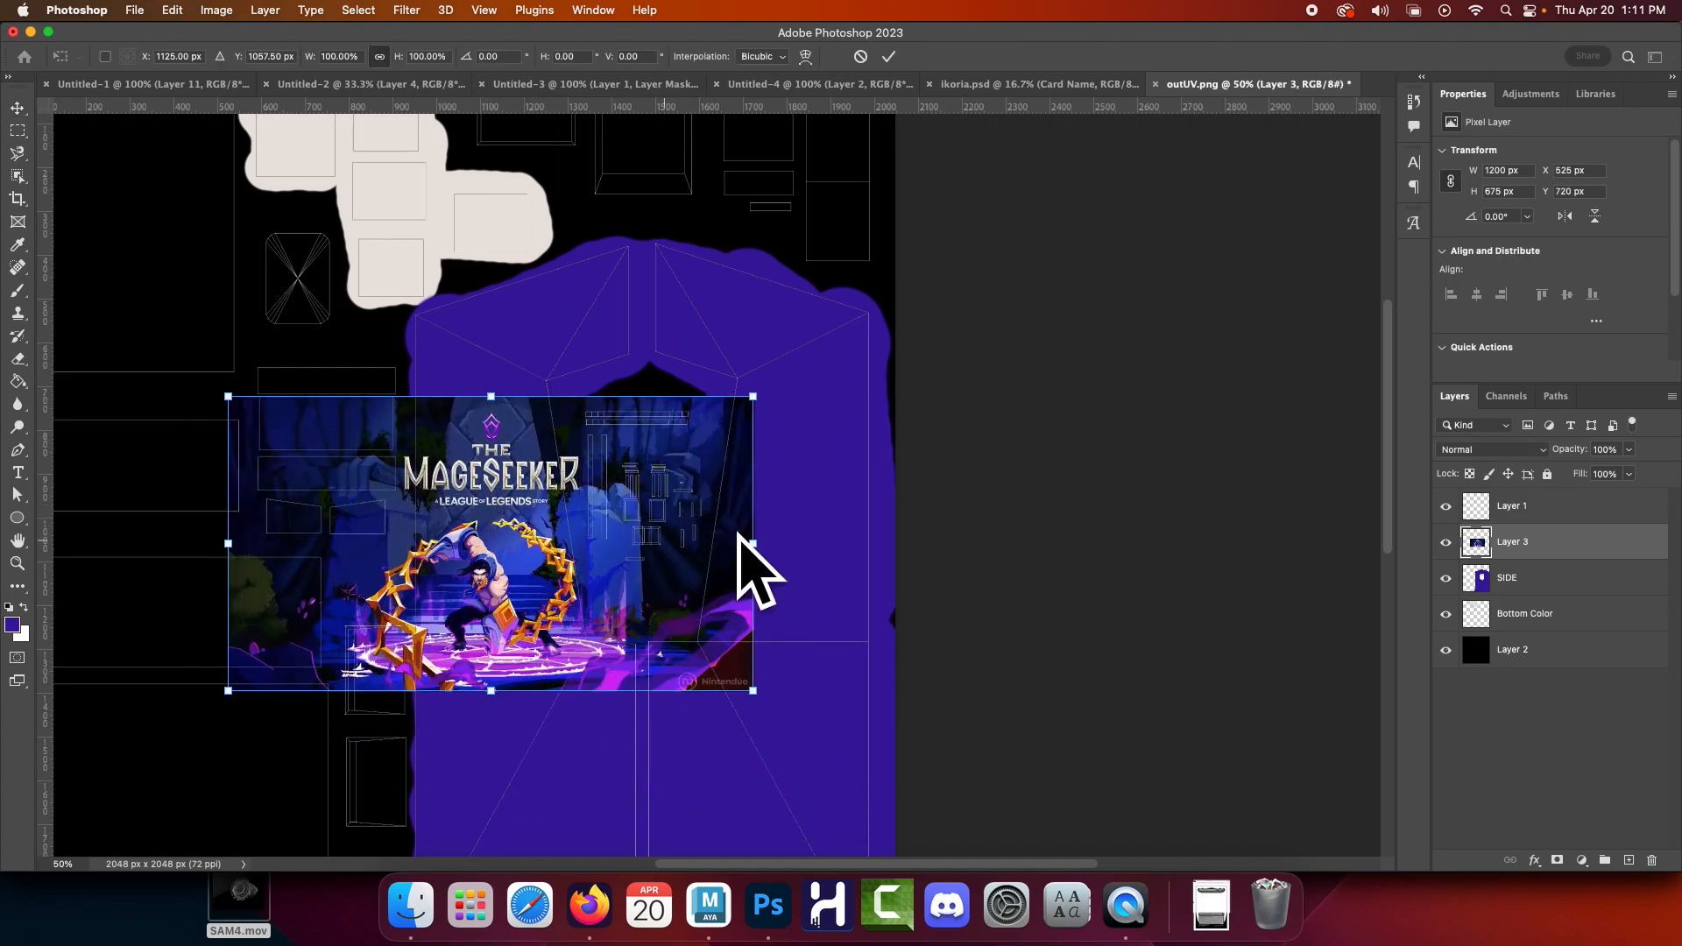
left_click_drag(753, 541, 667, 542, "alt")
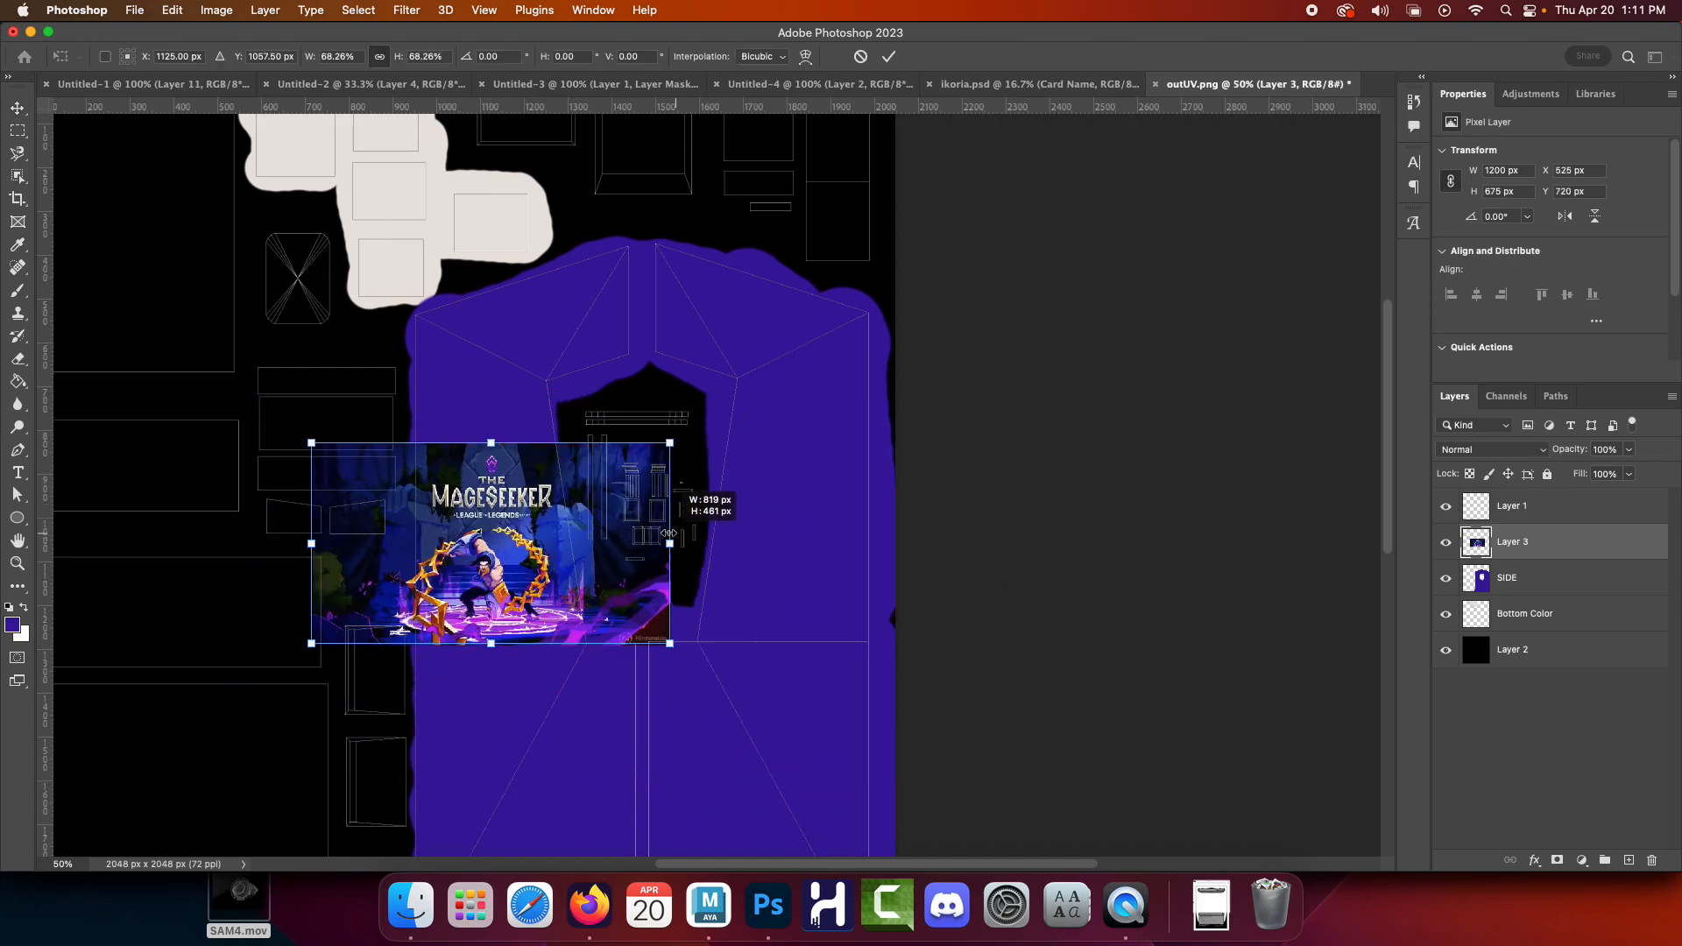
left_click_drag(505, 562, 515, 510)
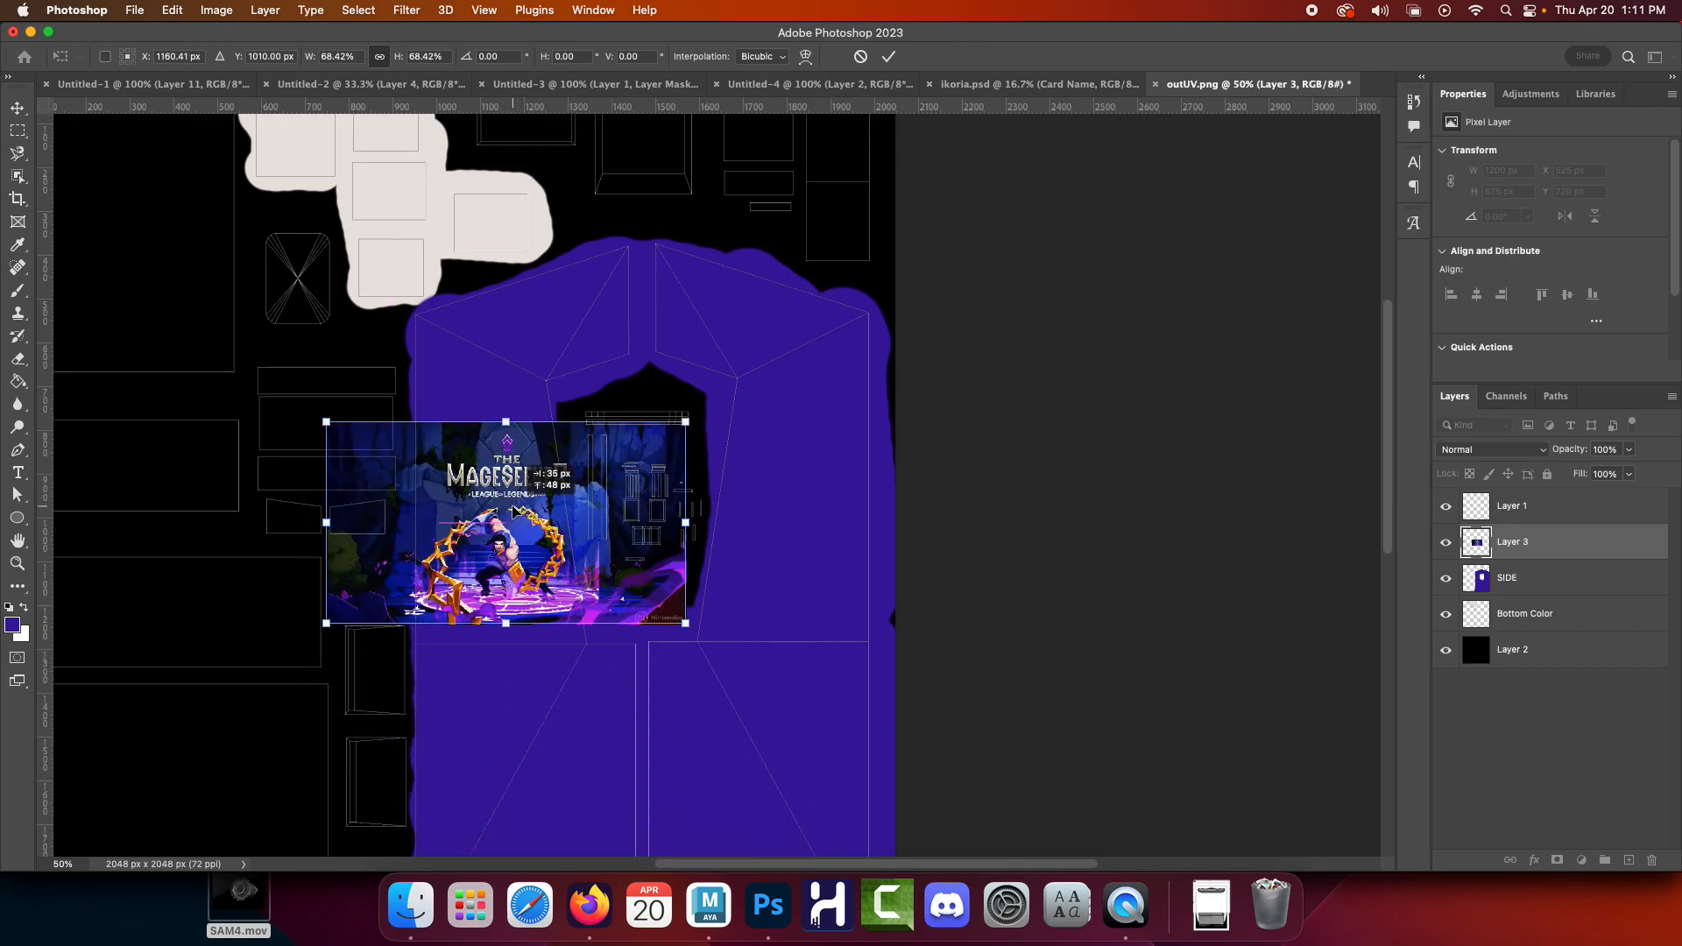
left_click(889, 57)
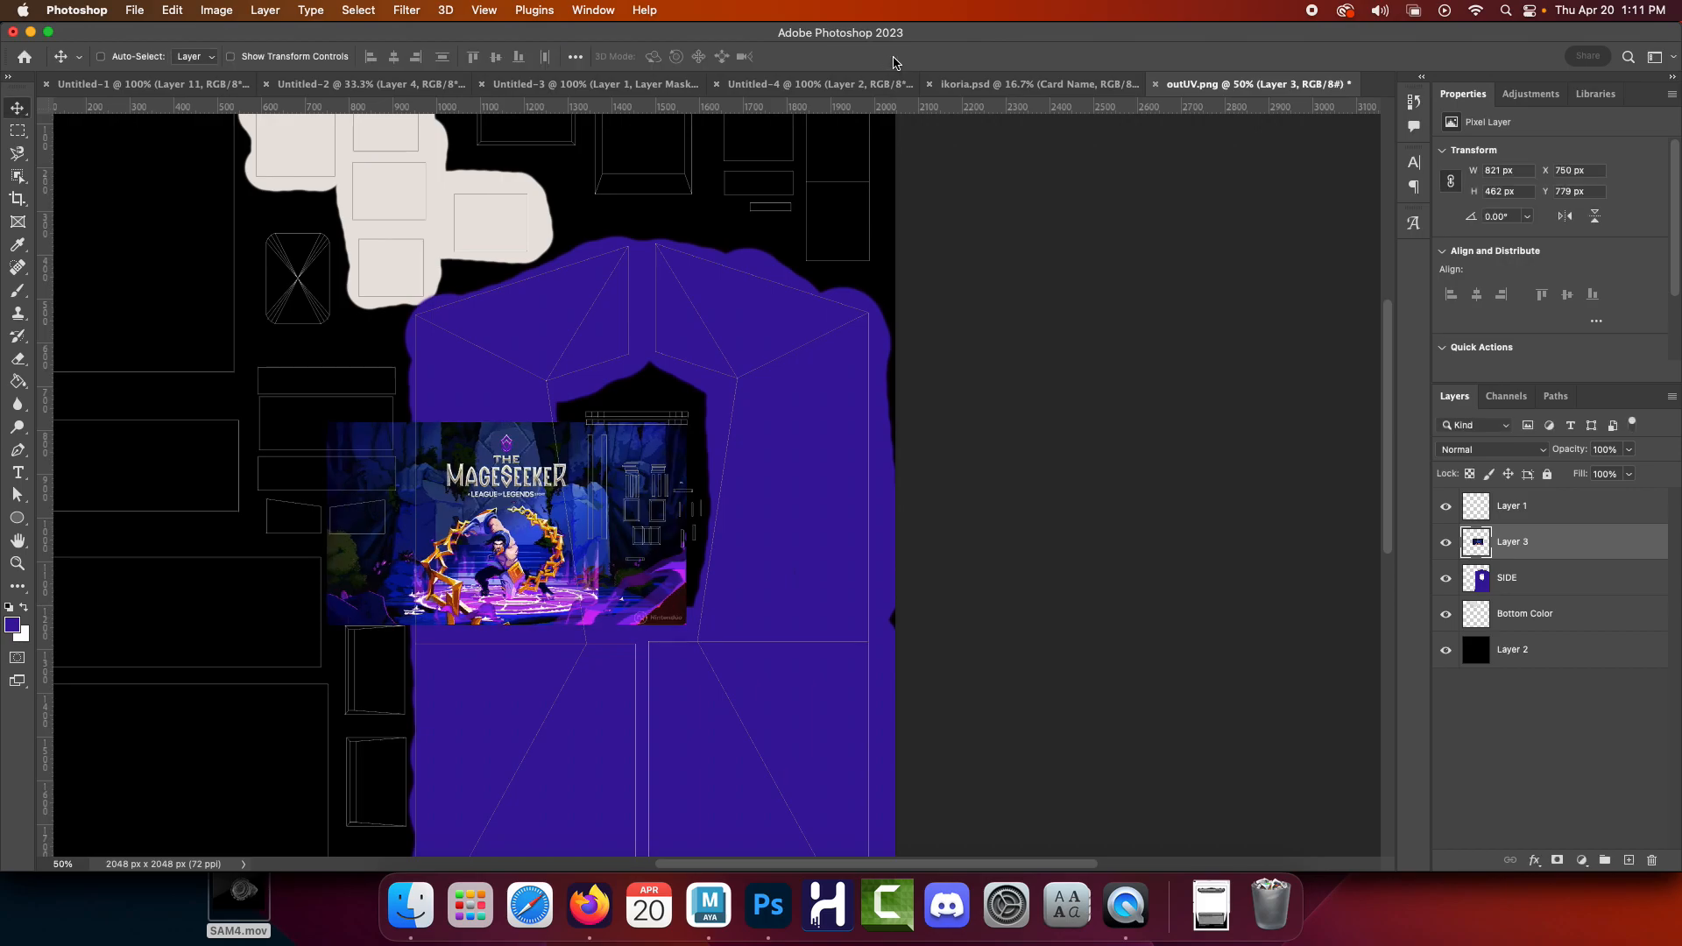
left_click_drag(578, 548, 553, 538)
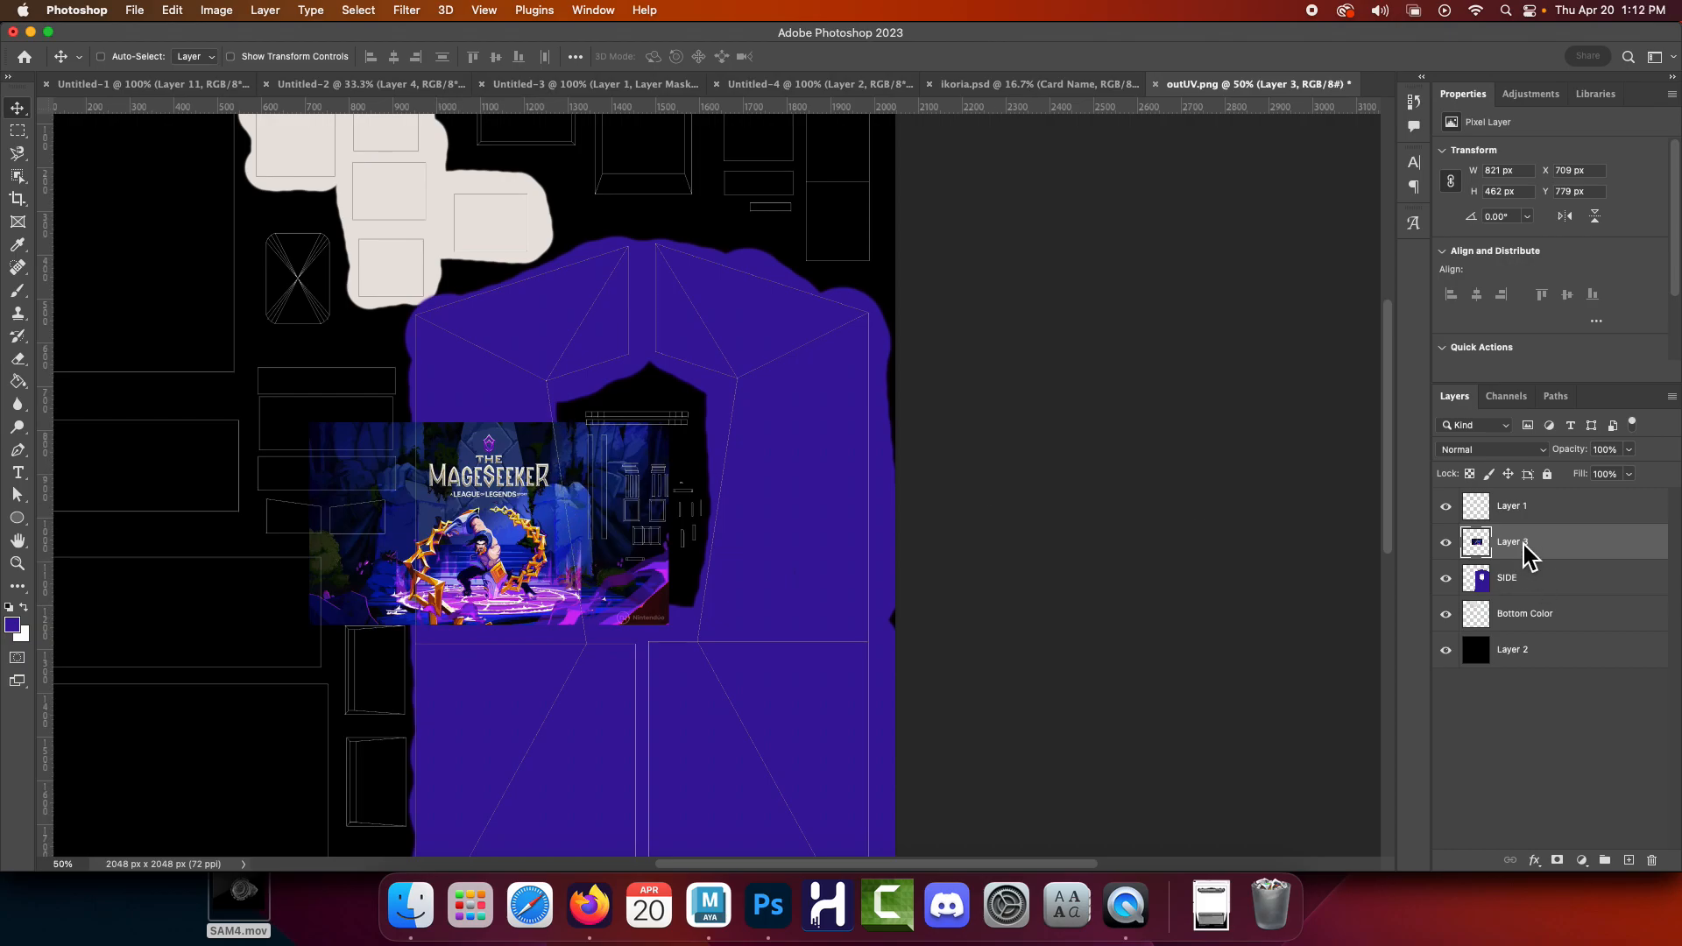
Add a layer mask to the artwork and brush black at 200 px over the parts extending beyond the left side shell
left_click(1557, 861)
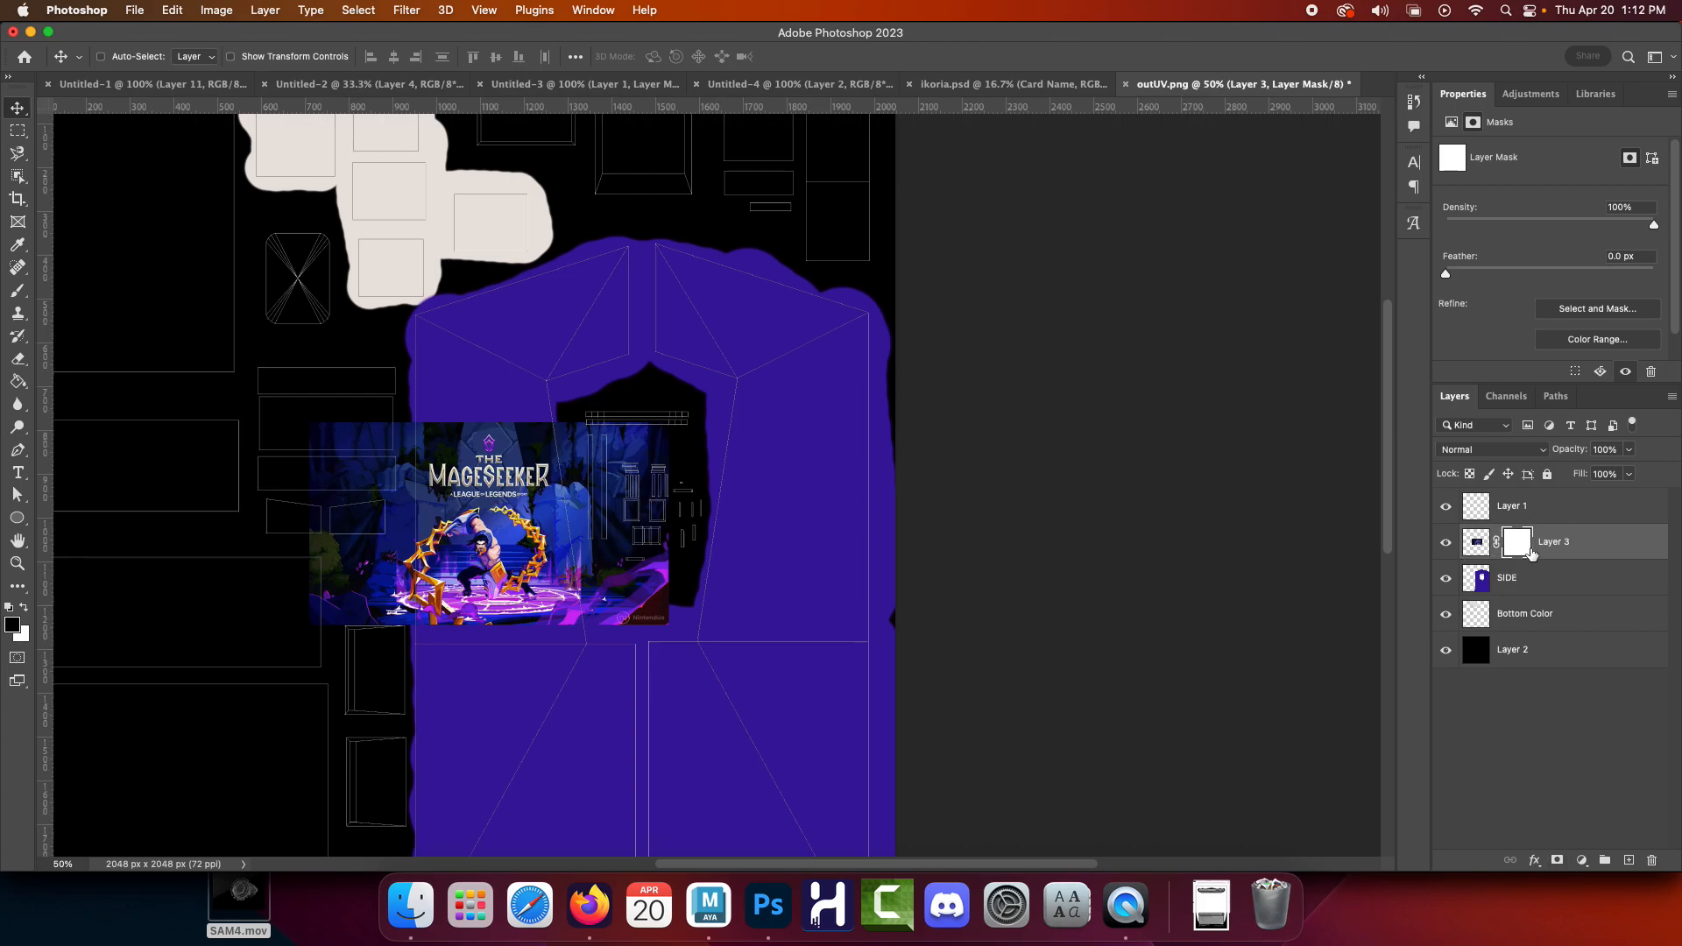
left_click(17, 292)
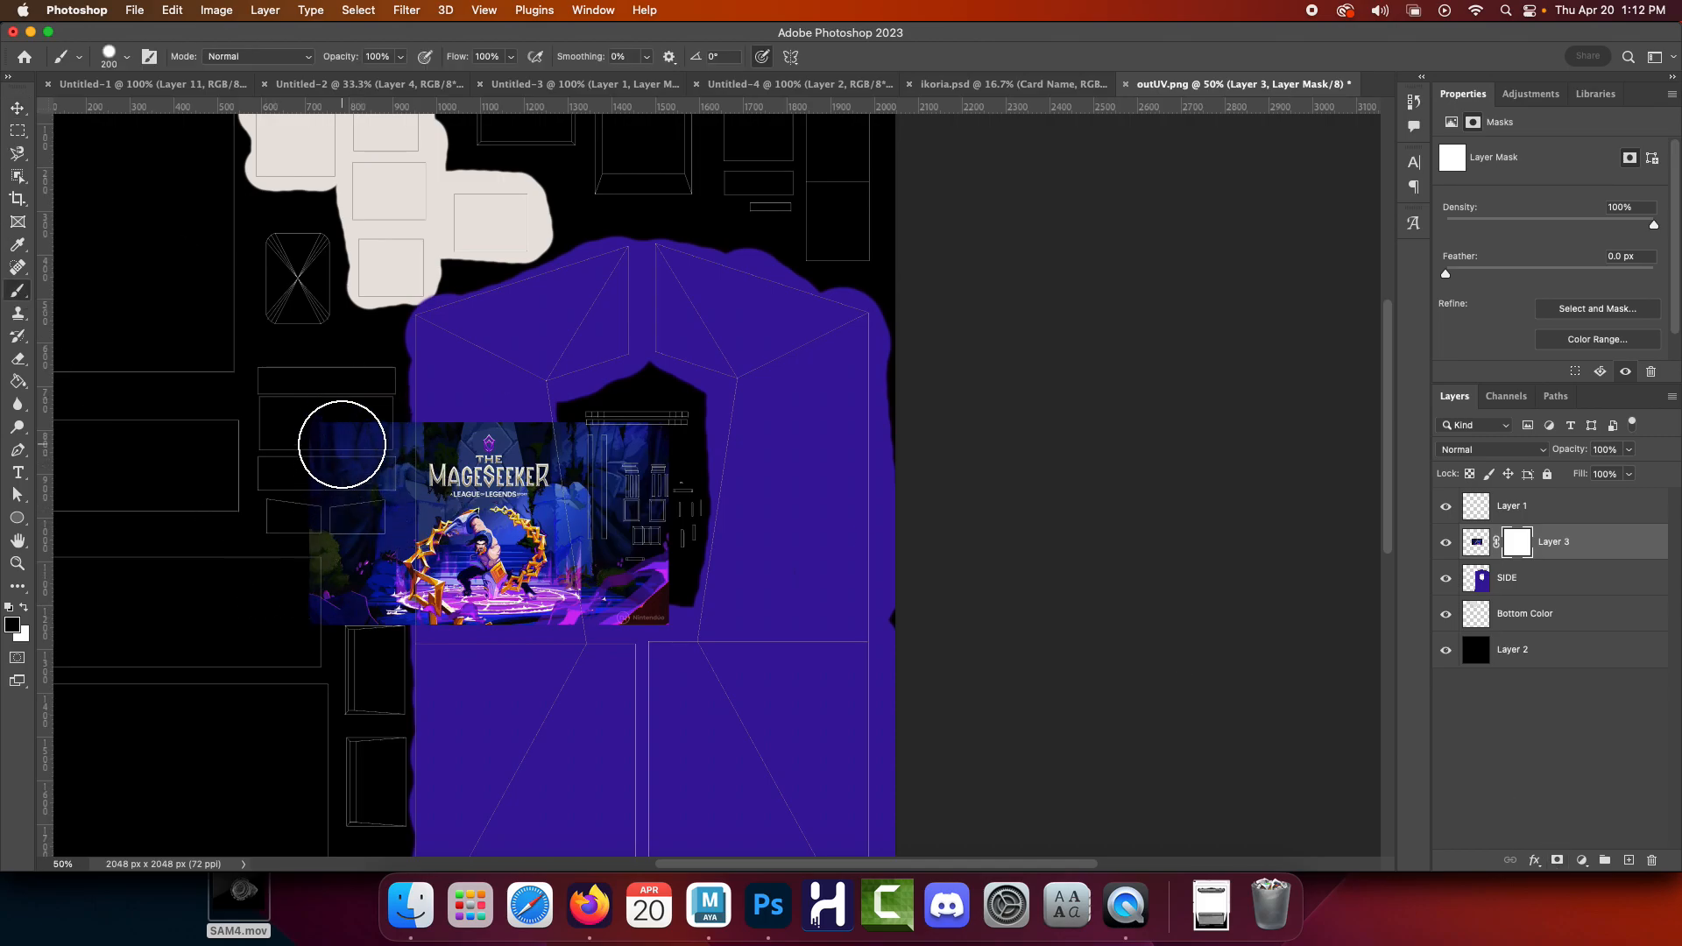
mouse_move(345, 405)
left_mouse_down()
mouse_move(319, 630)
mouse_move(342, 593)
mouse_move(348, 414)
mouse_move(362, 636)
left_mouse_up()
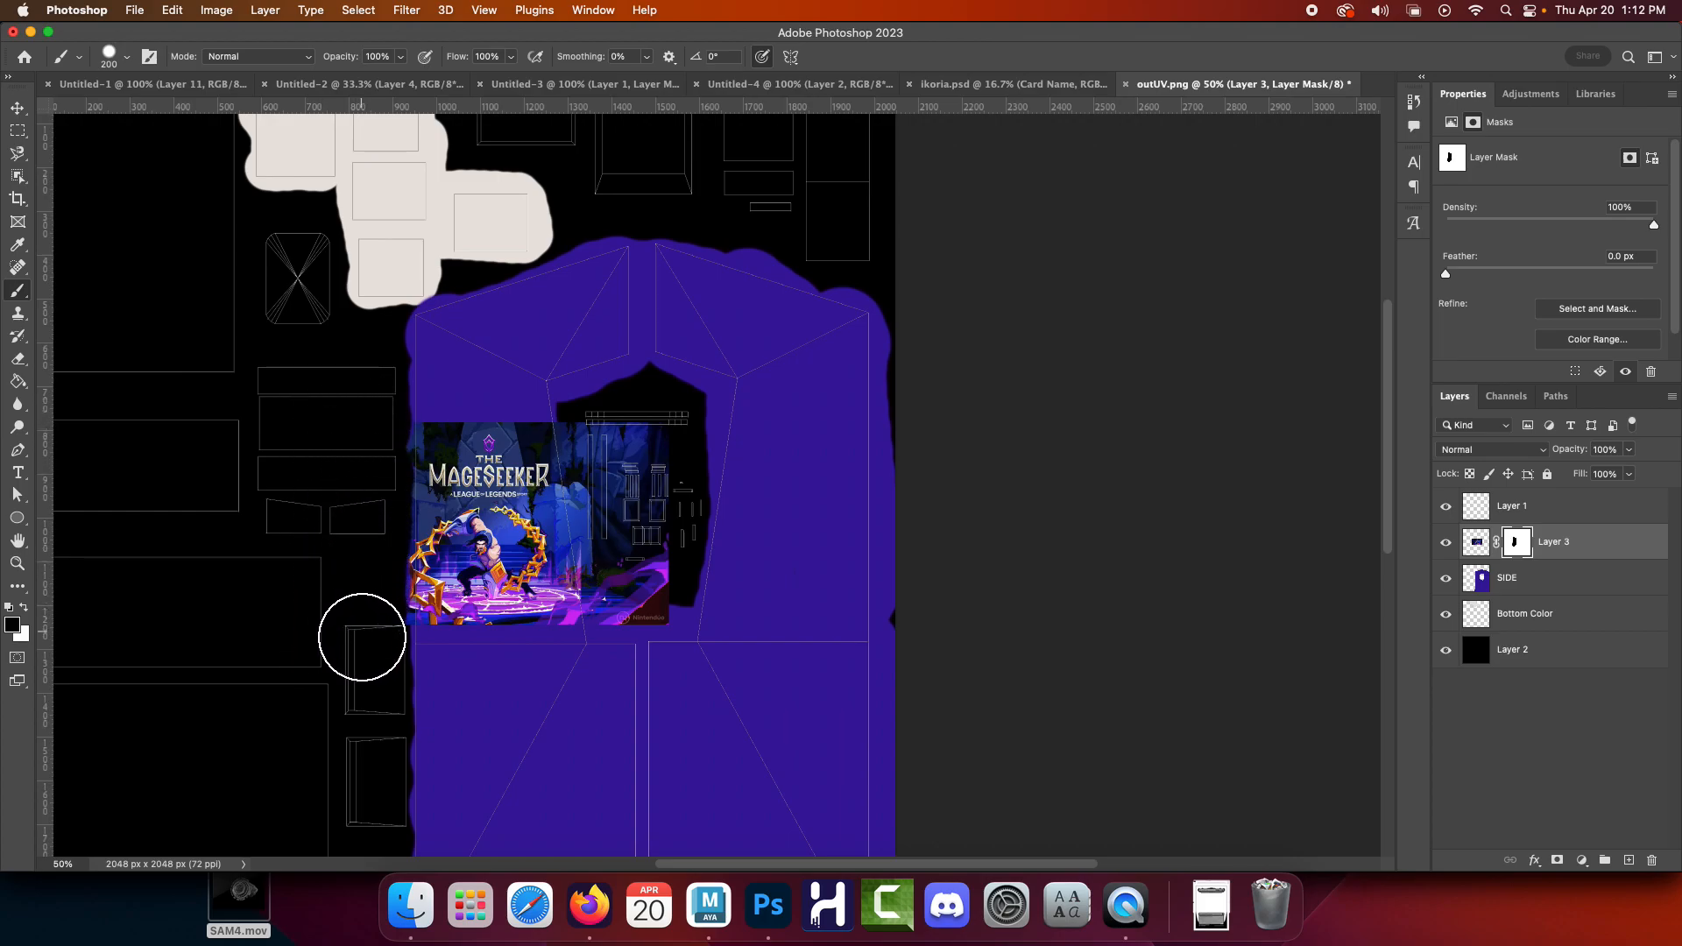
mouse_move(601, 376)
left_mouse_down()
mouse_move(639, 515)
mouse_move(620, 470)
mouse_move(639, 634)
mouse_move(646, 593)
left_mouse_up()
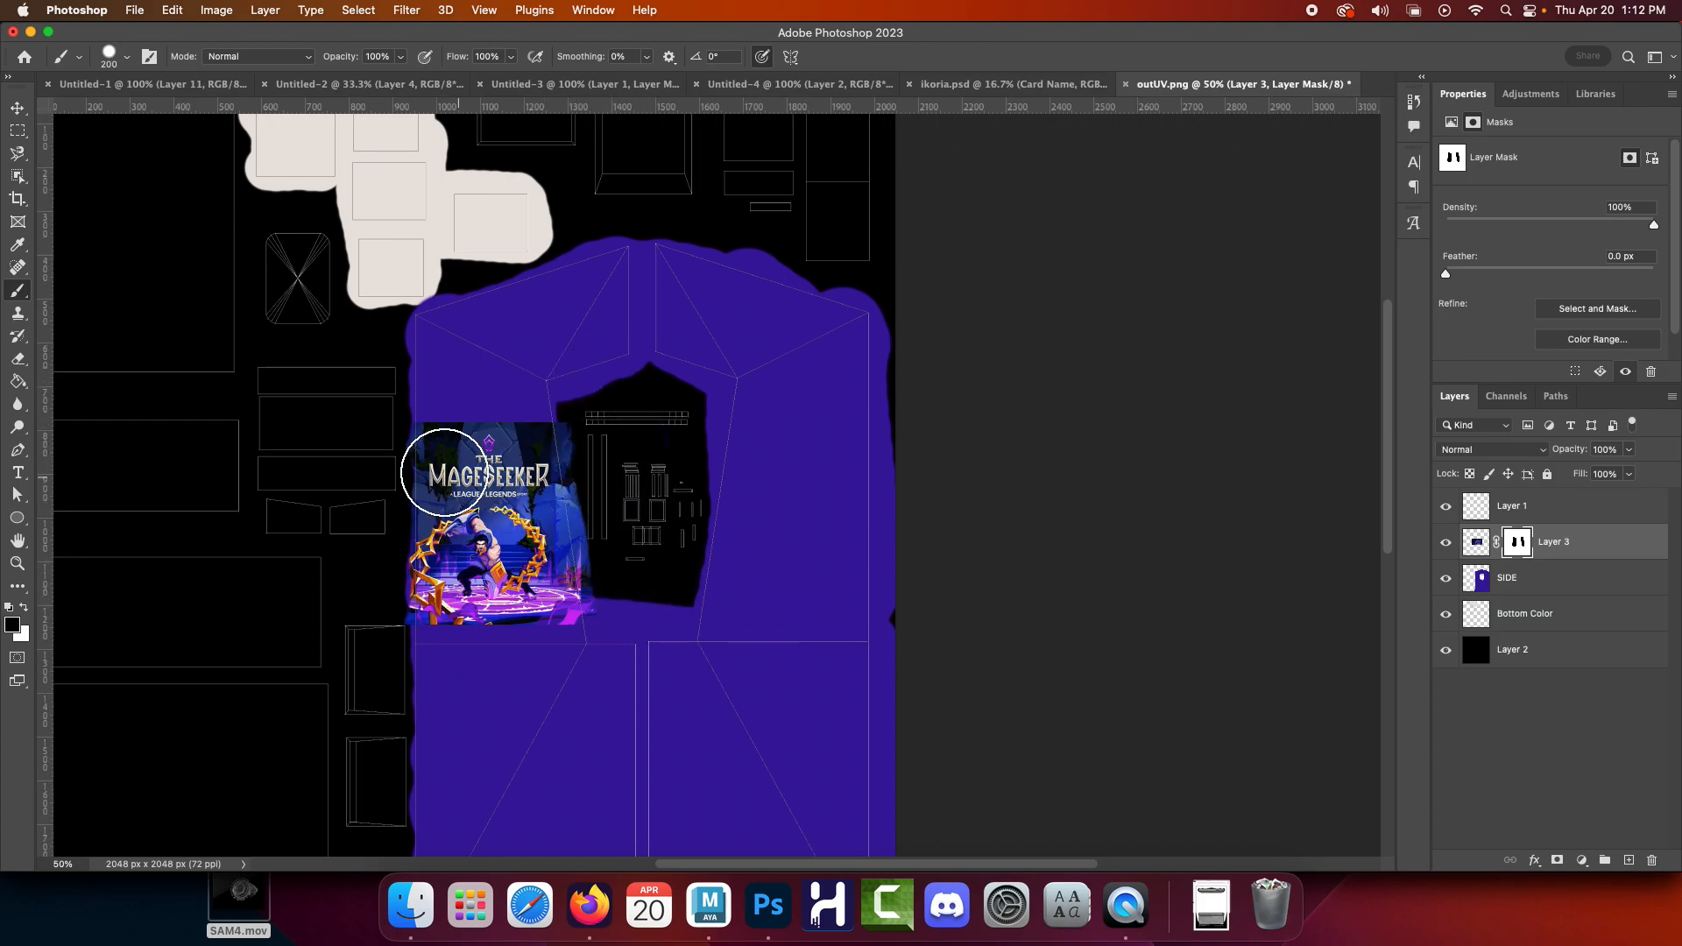
Soften the brush to 22% hardness, enlarge it to 250 px, and fade the artwork's upper and lower edges on the mask
left_click(127, 58)
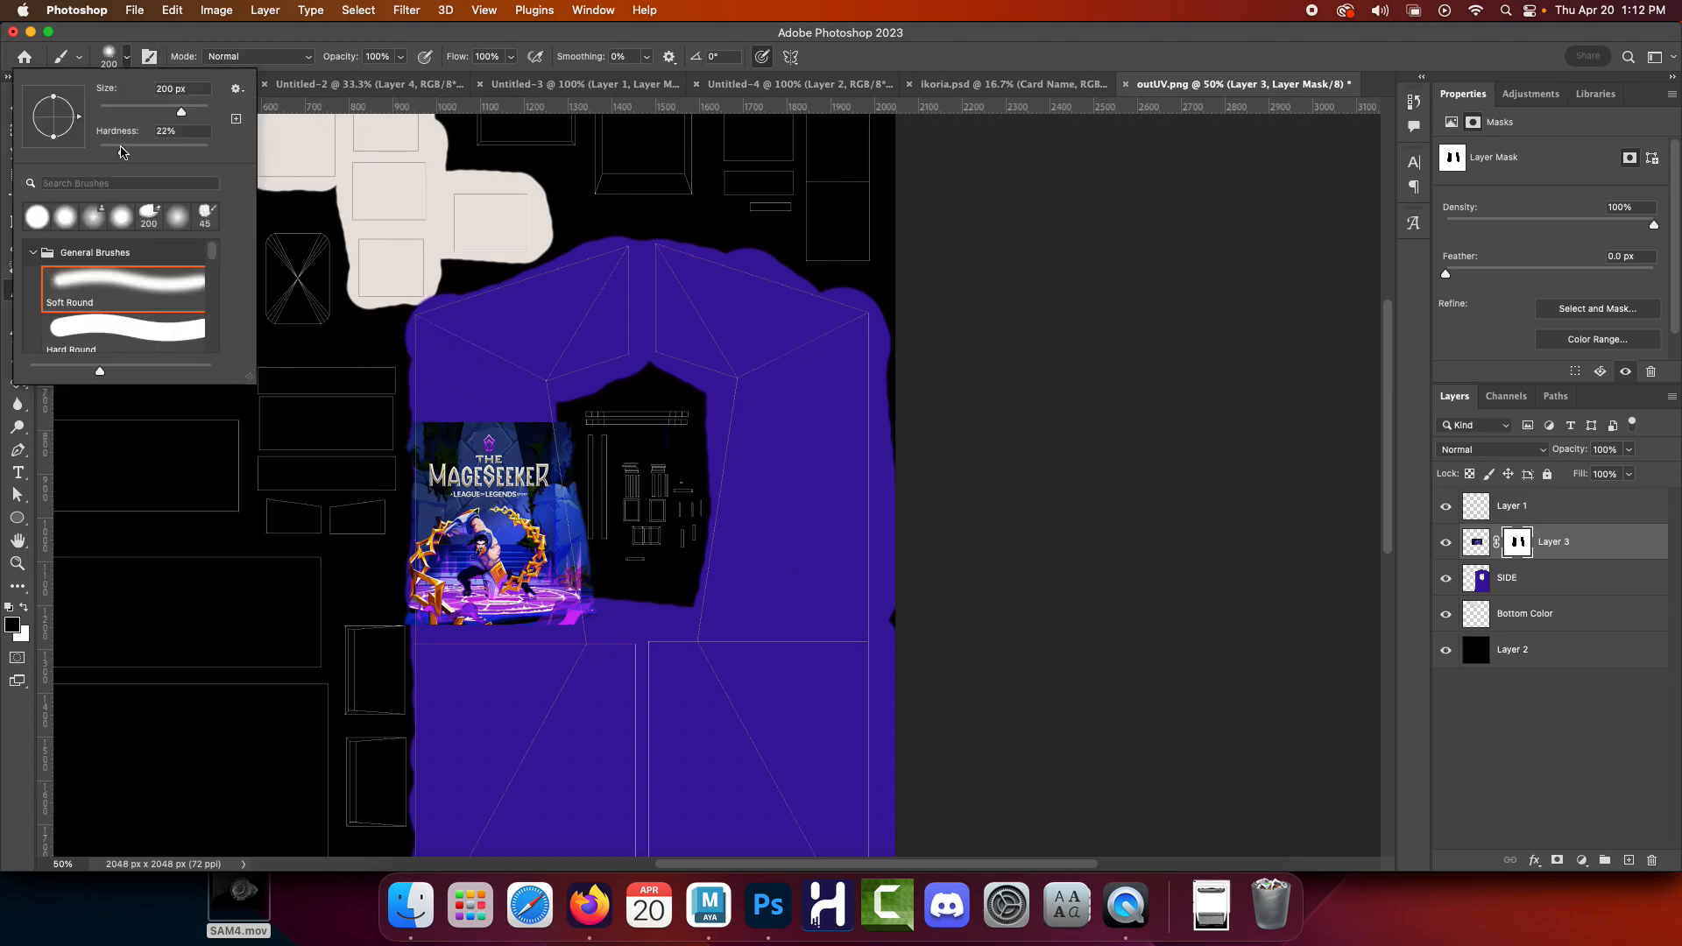
left_click(479, 35)
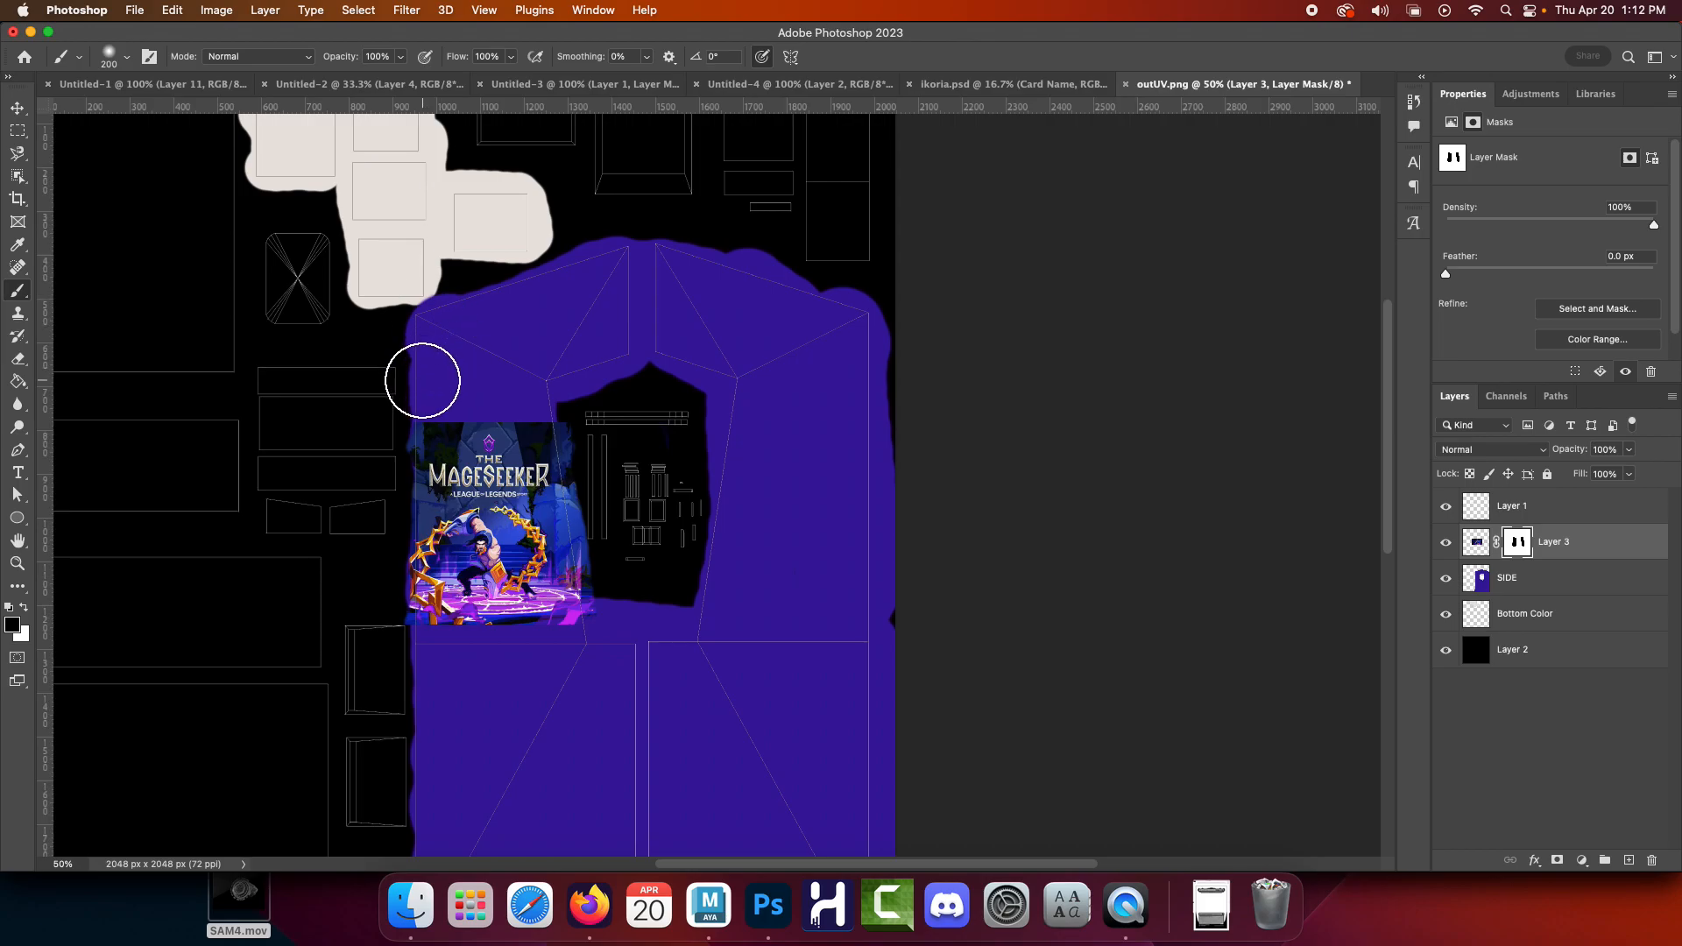
key("bracketright")
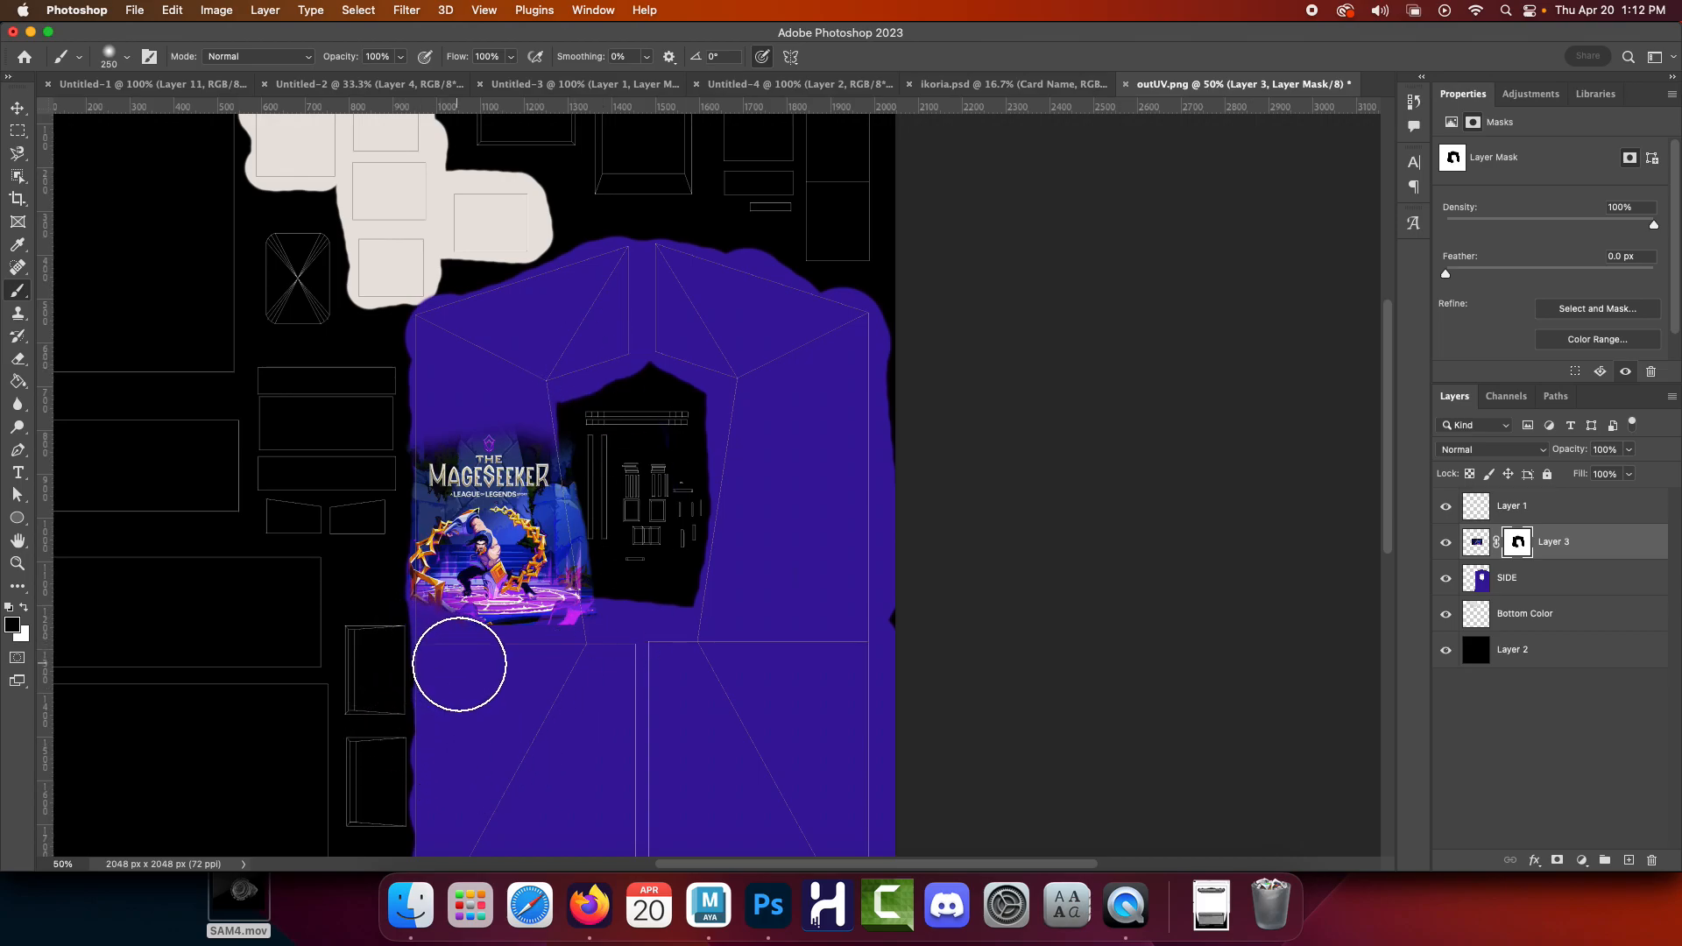
left_click_drag(521, 665, 575, 656)
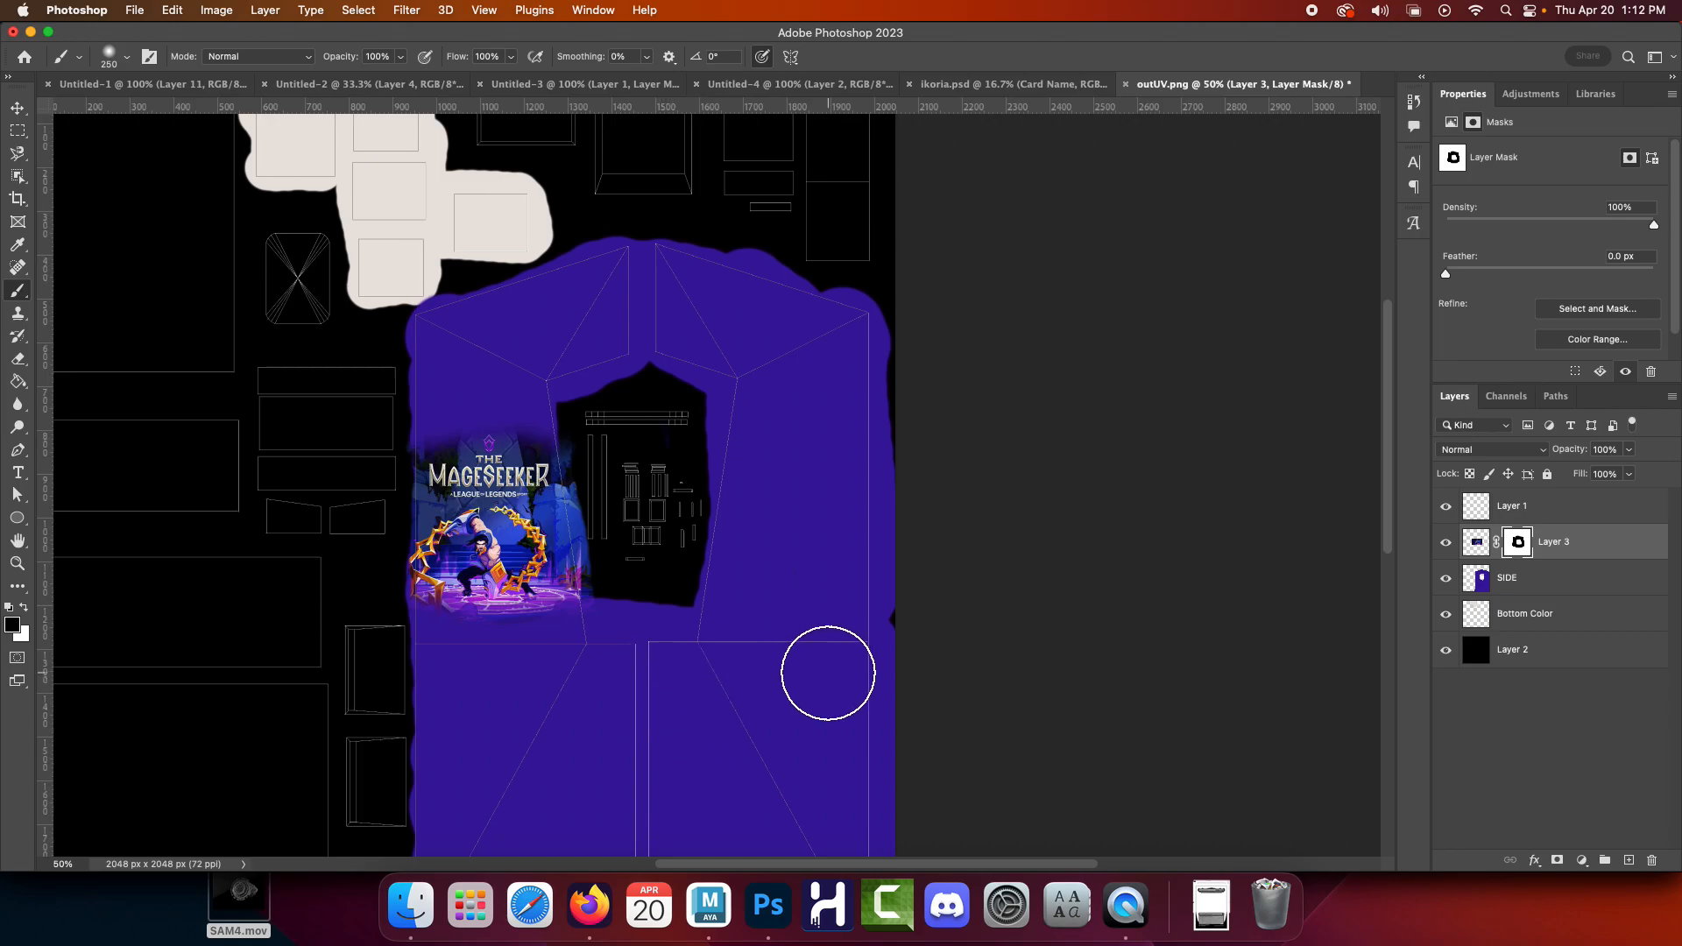
Duplicate the masked artwork layer and position the copy over the right side shell at X 1403 px, Y 779 px
left_click(1581, 549)
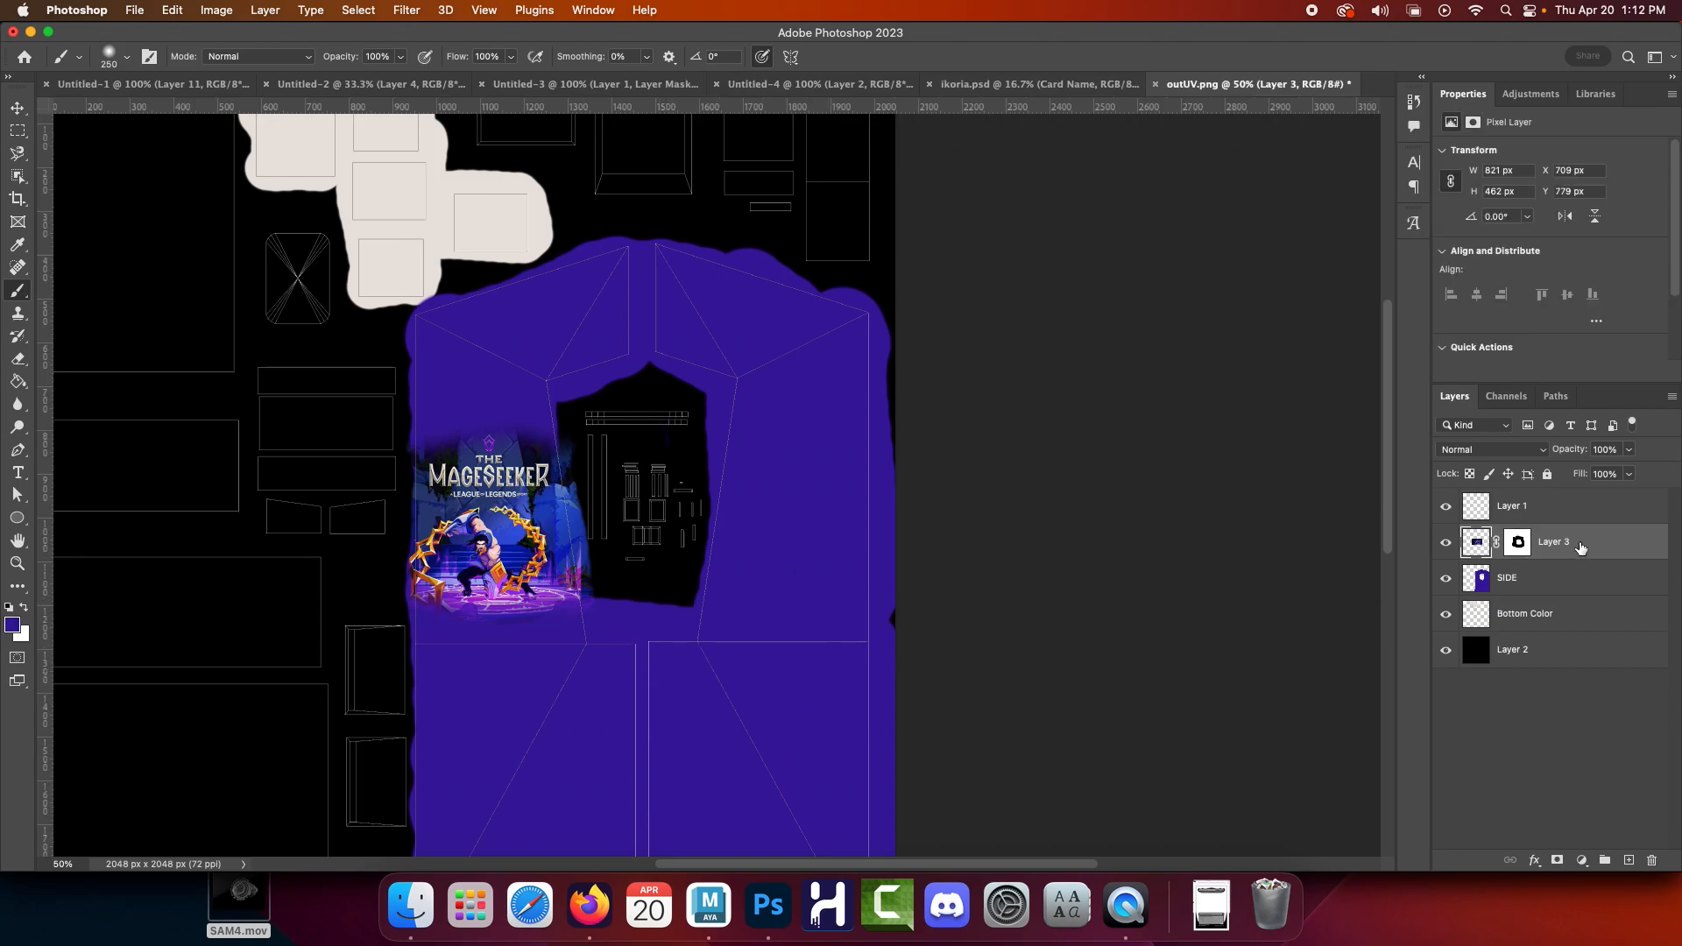
right_click(1576, 547)
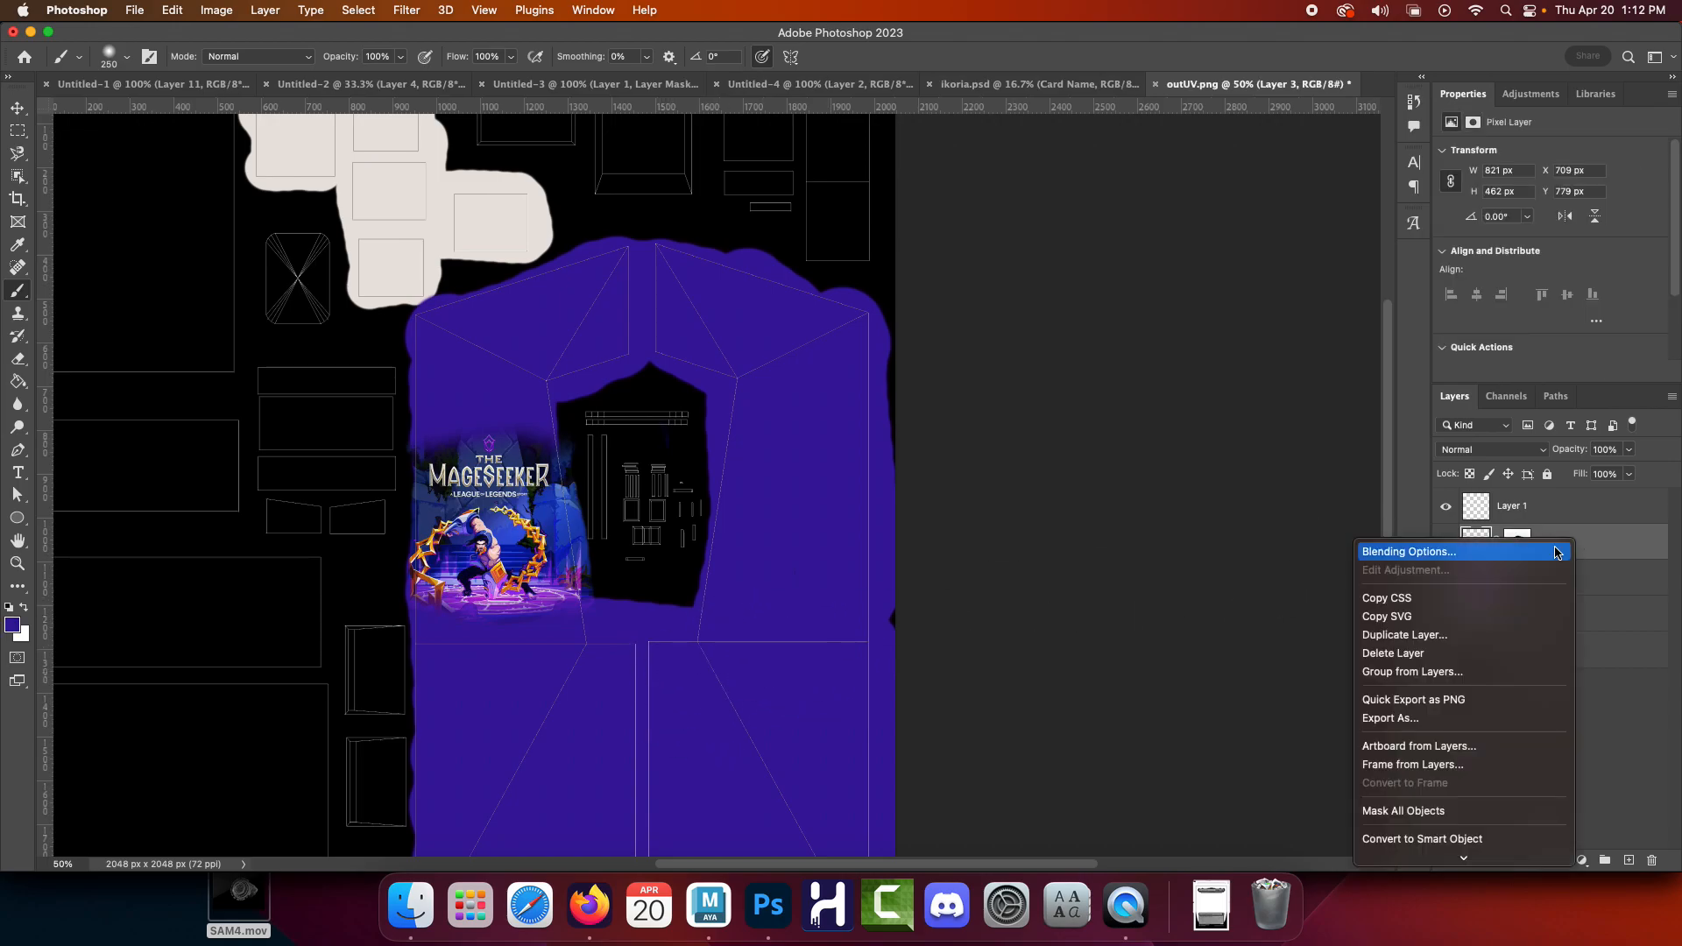
left_click(1400, 636)
left_click(984, 386)
key("v")
left_click_drag(492, 552, 788, 547)
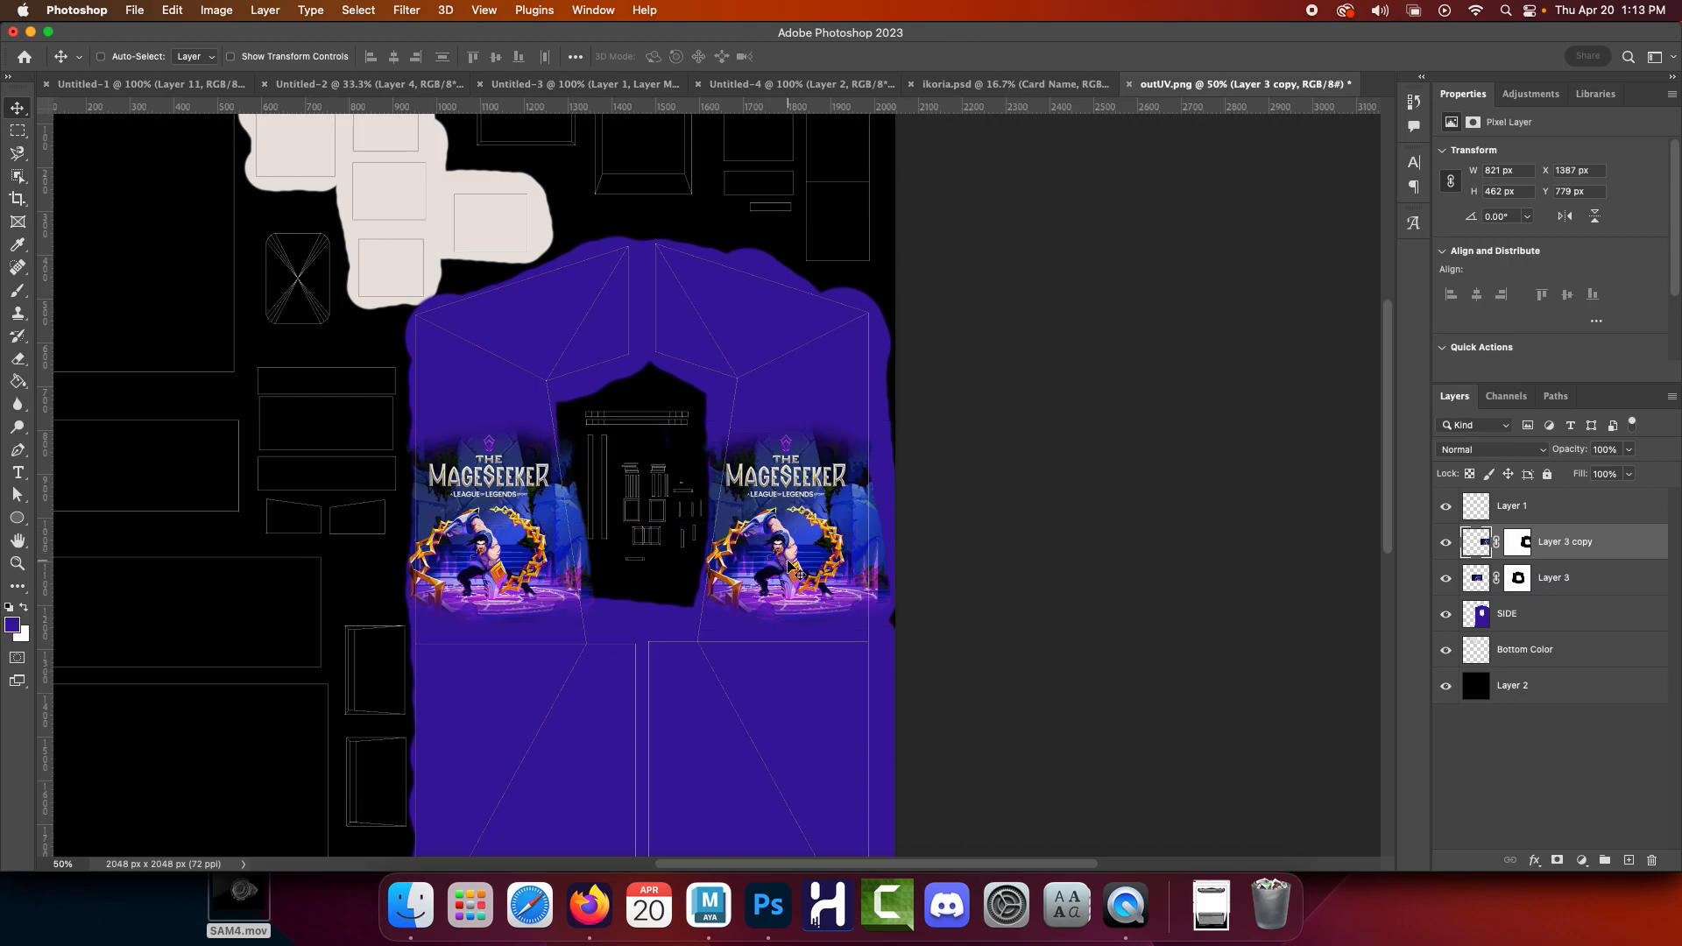
left_click_drag(788, 566, 788, 562)
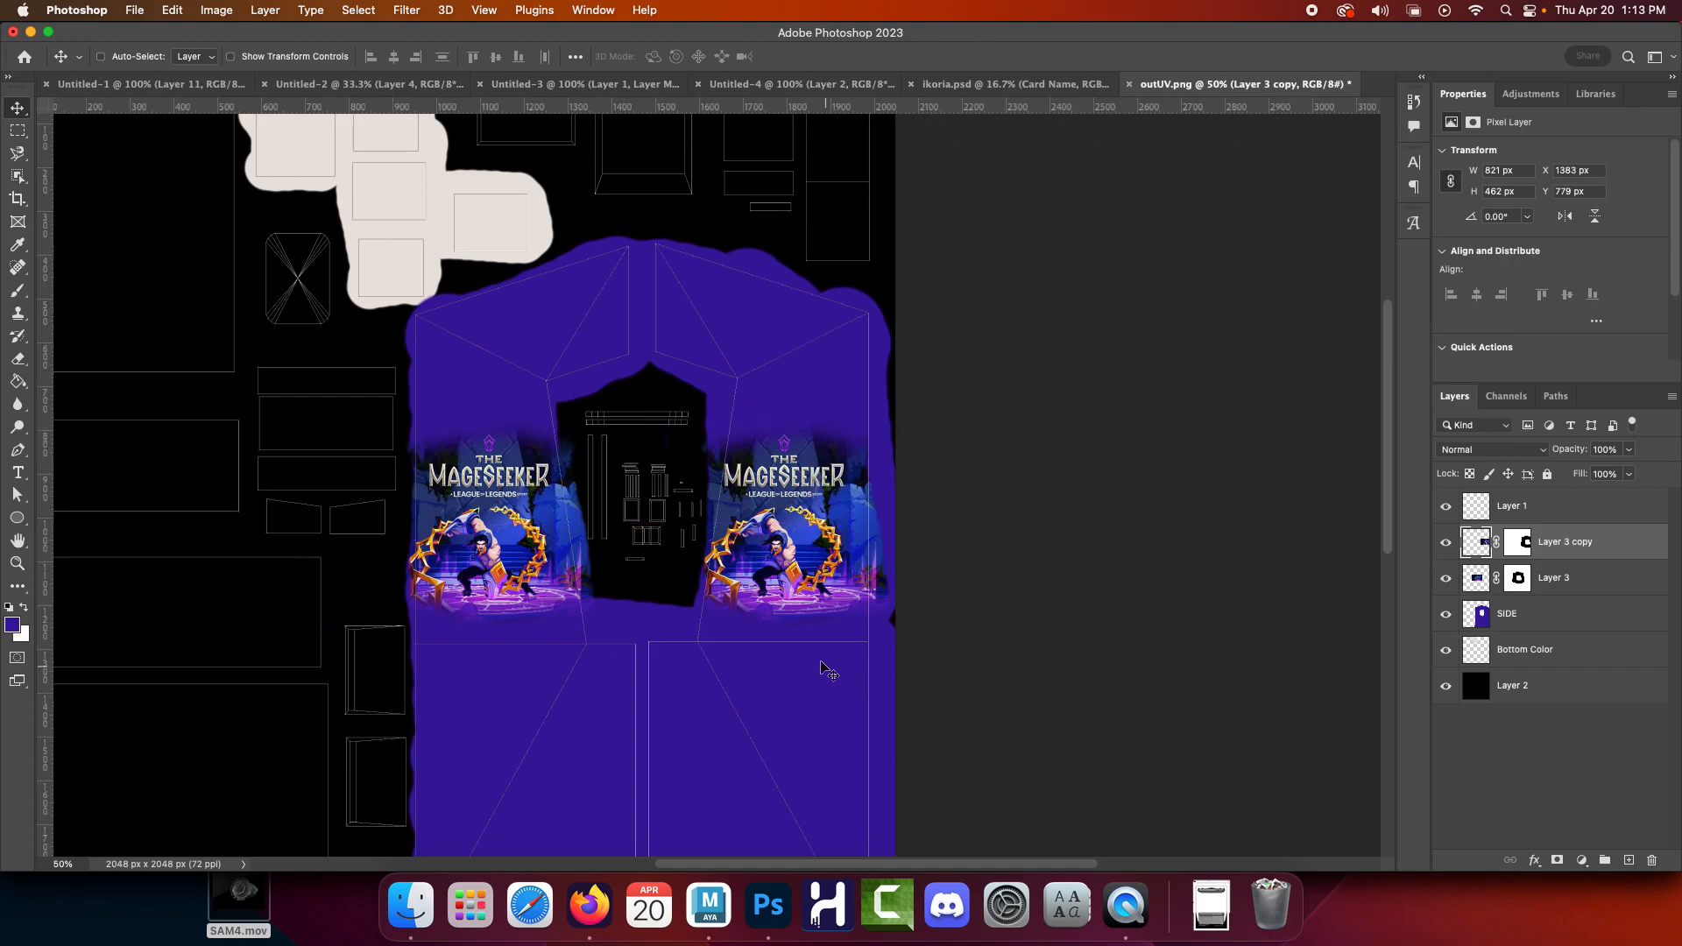
key("shift+Right")
key("shift+Right")
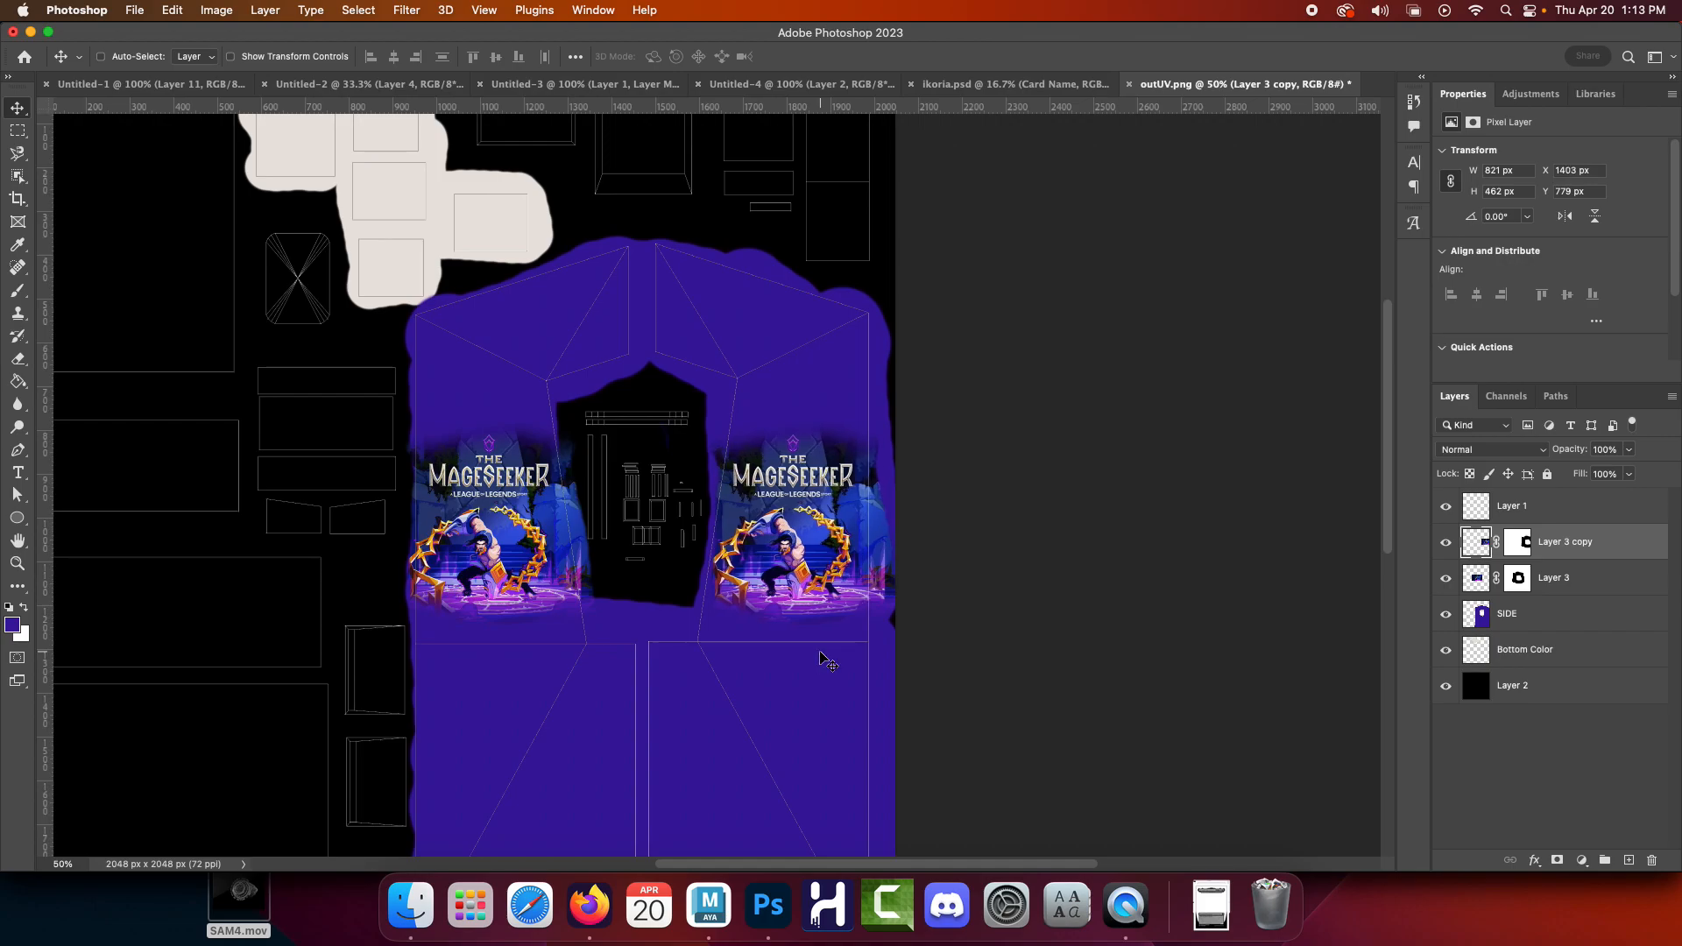
Refine the copied artwork's mask at its lower inner corner, revealing with white and fading the edge with black at 250 px
left_click(1519, 545)
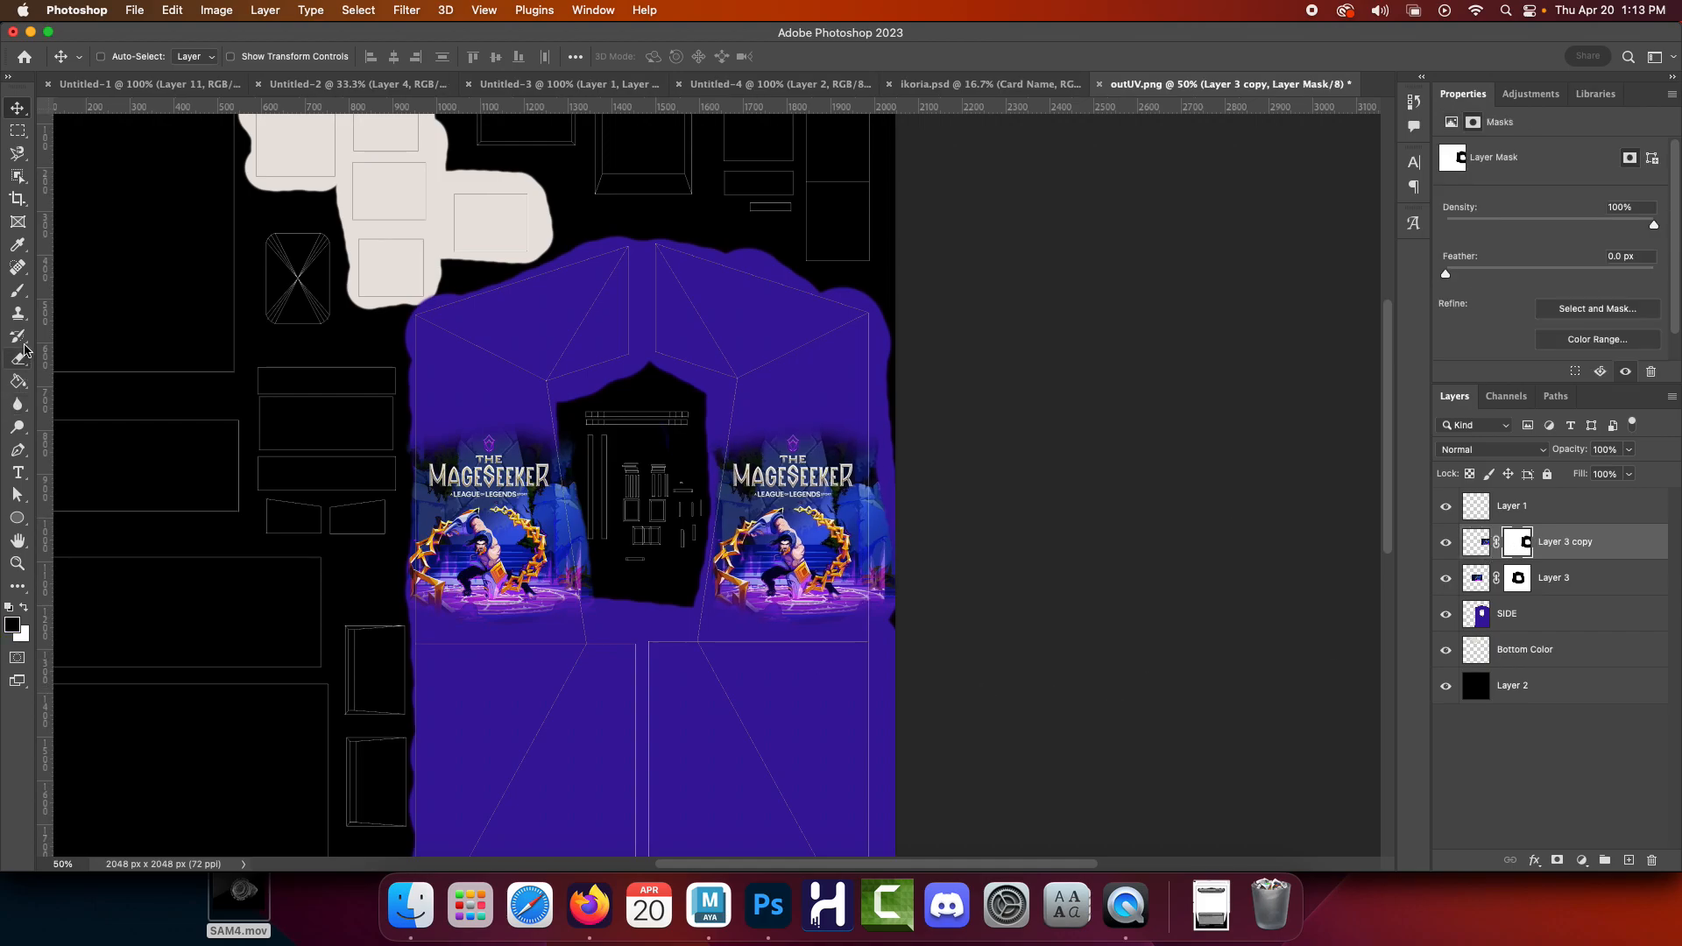
left_click(17, 292)
key("x")
left_click_drag(754, 601, 750, 568)
key("x")
mouse_move(751, 657)
left_mouse_down()
mouse_move(777, 668)
mouse_move(732, 669)
mouse_move(749, 661)
left_mouse_up()
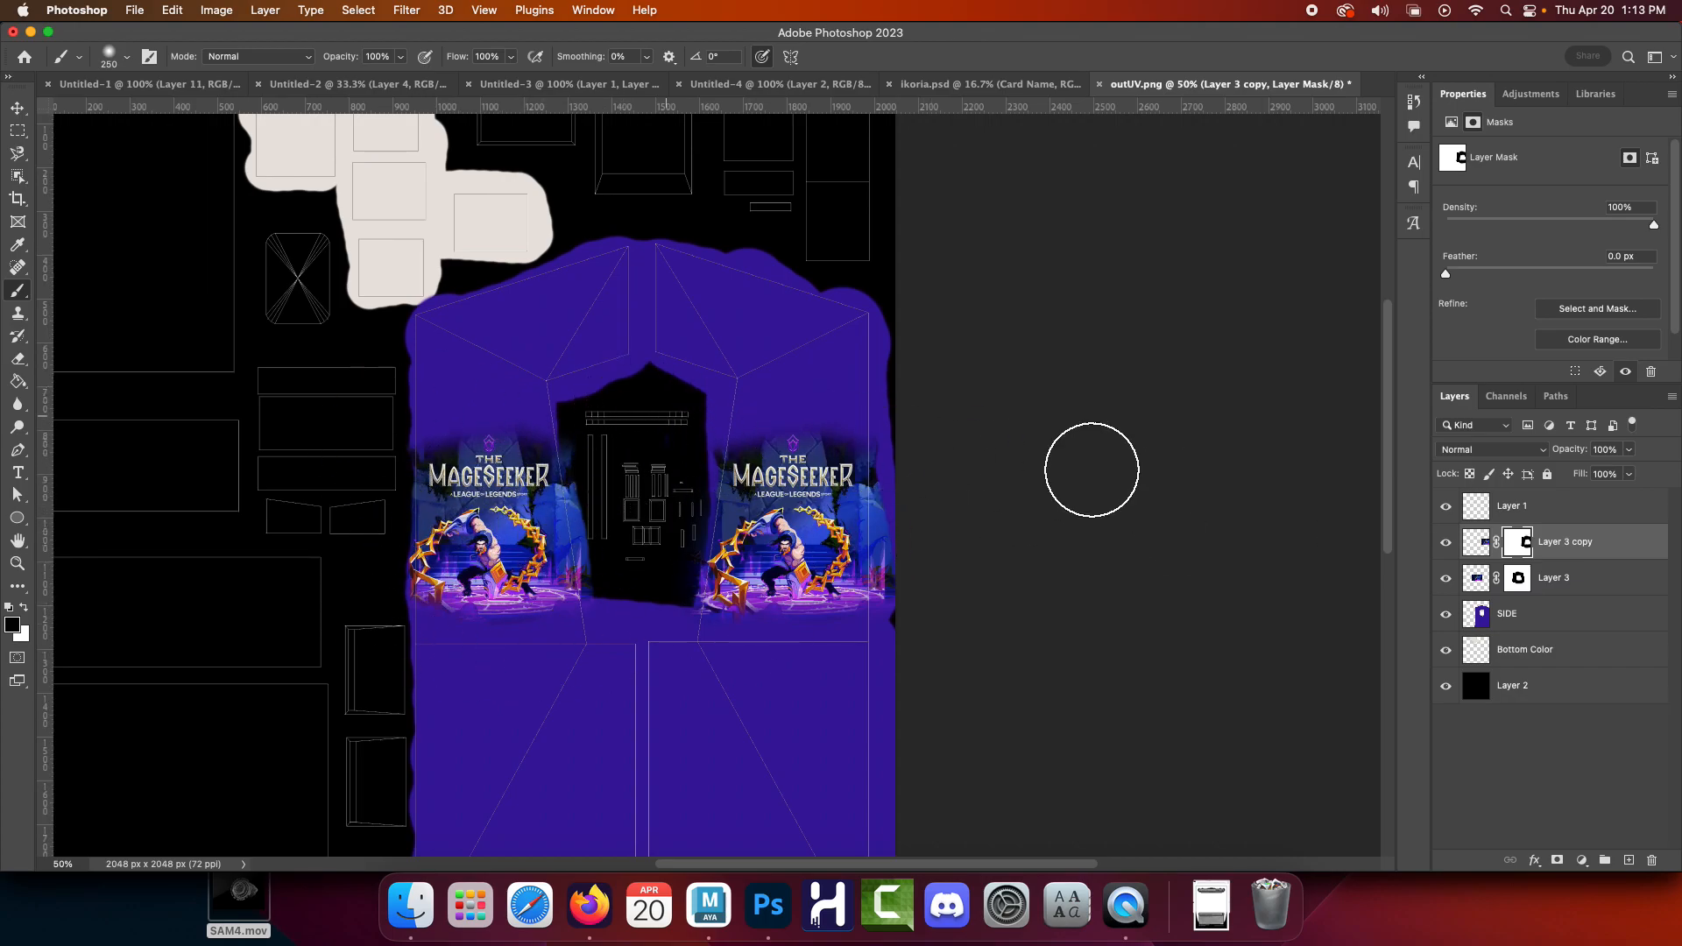
left_click(1518, 577)
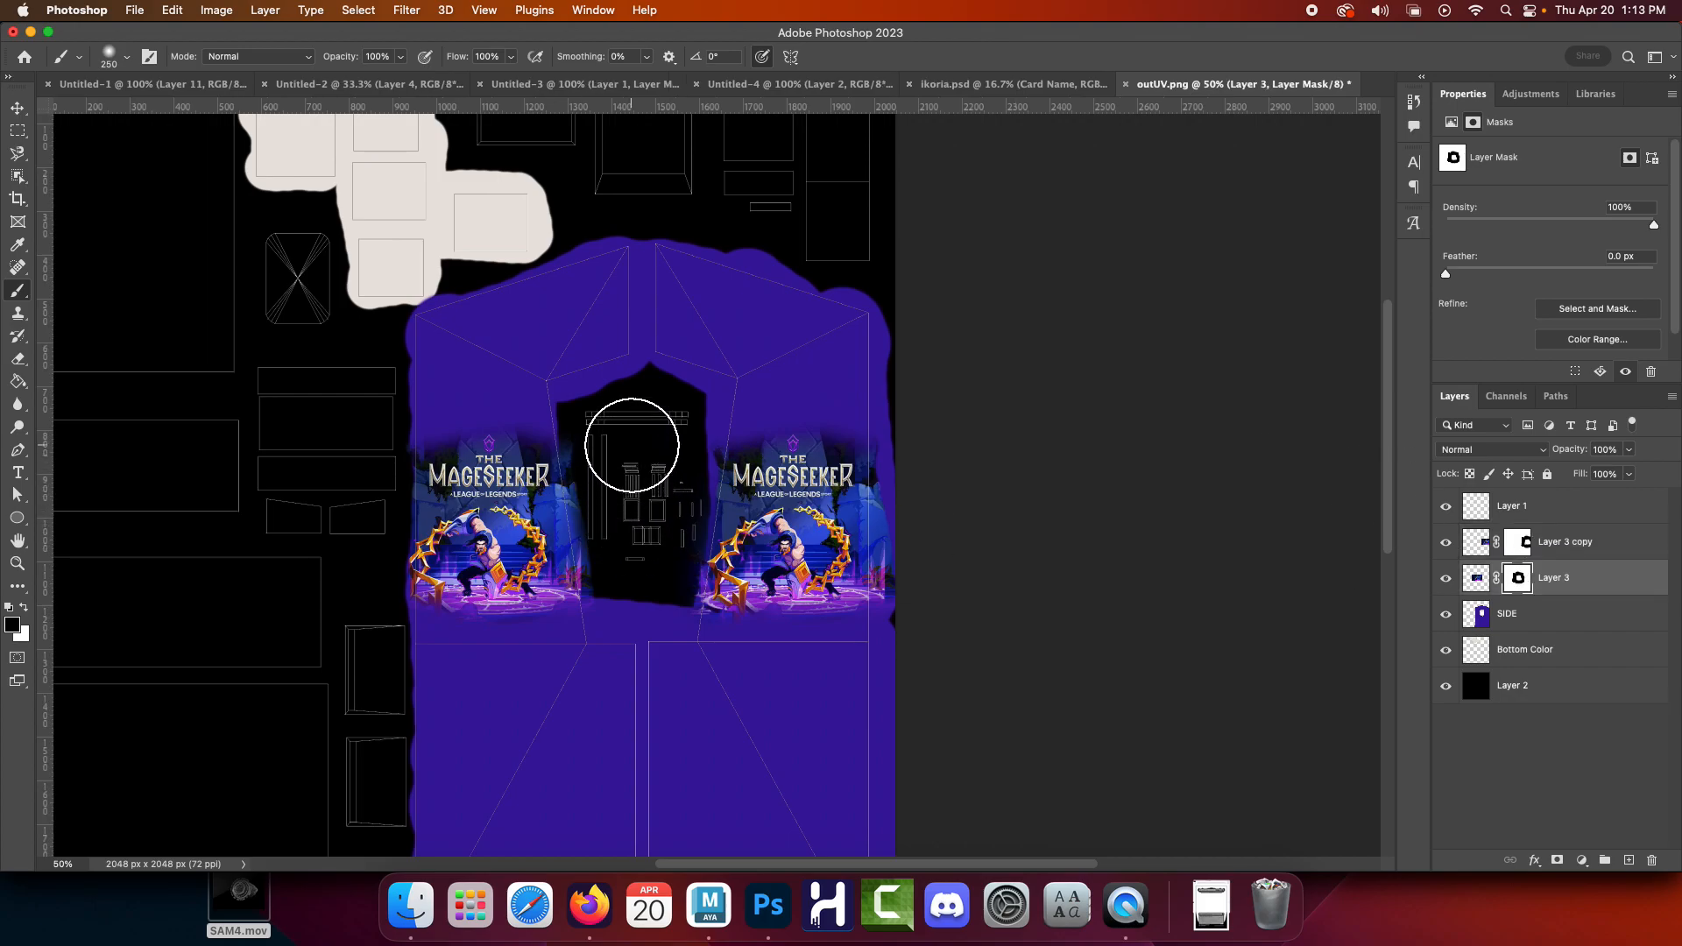
left_click(1562, 538)
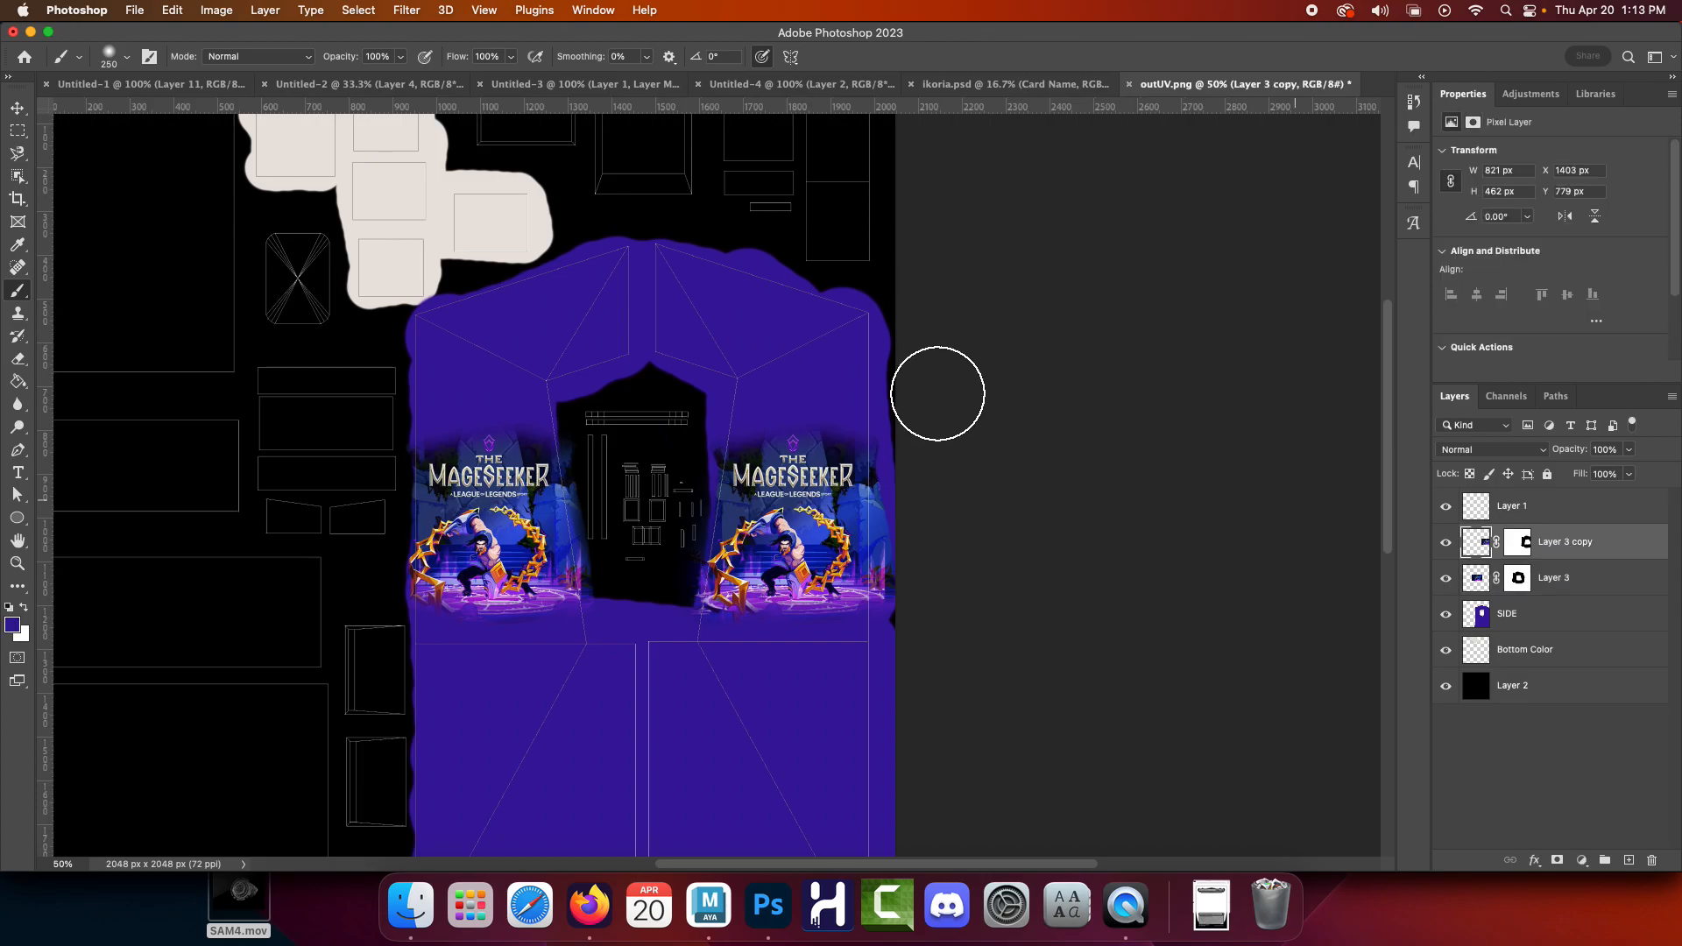
Check the small upper-right shells in Maya's UV Editor and cover them with purple on Photoshop's SIDE layer using a harder 250 px brush
left_click_drag(802, 320, 765, 533)
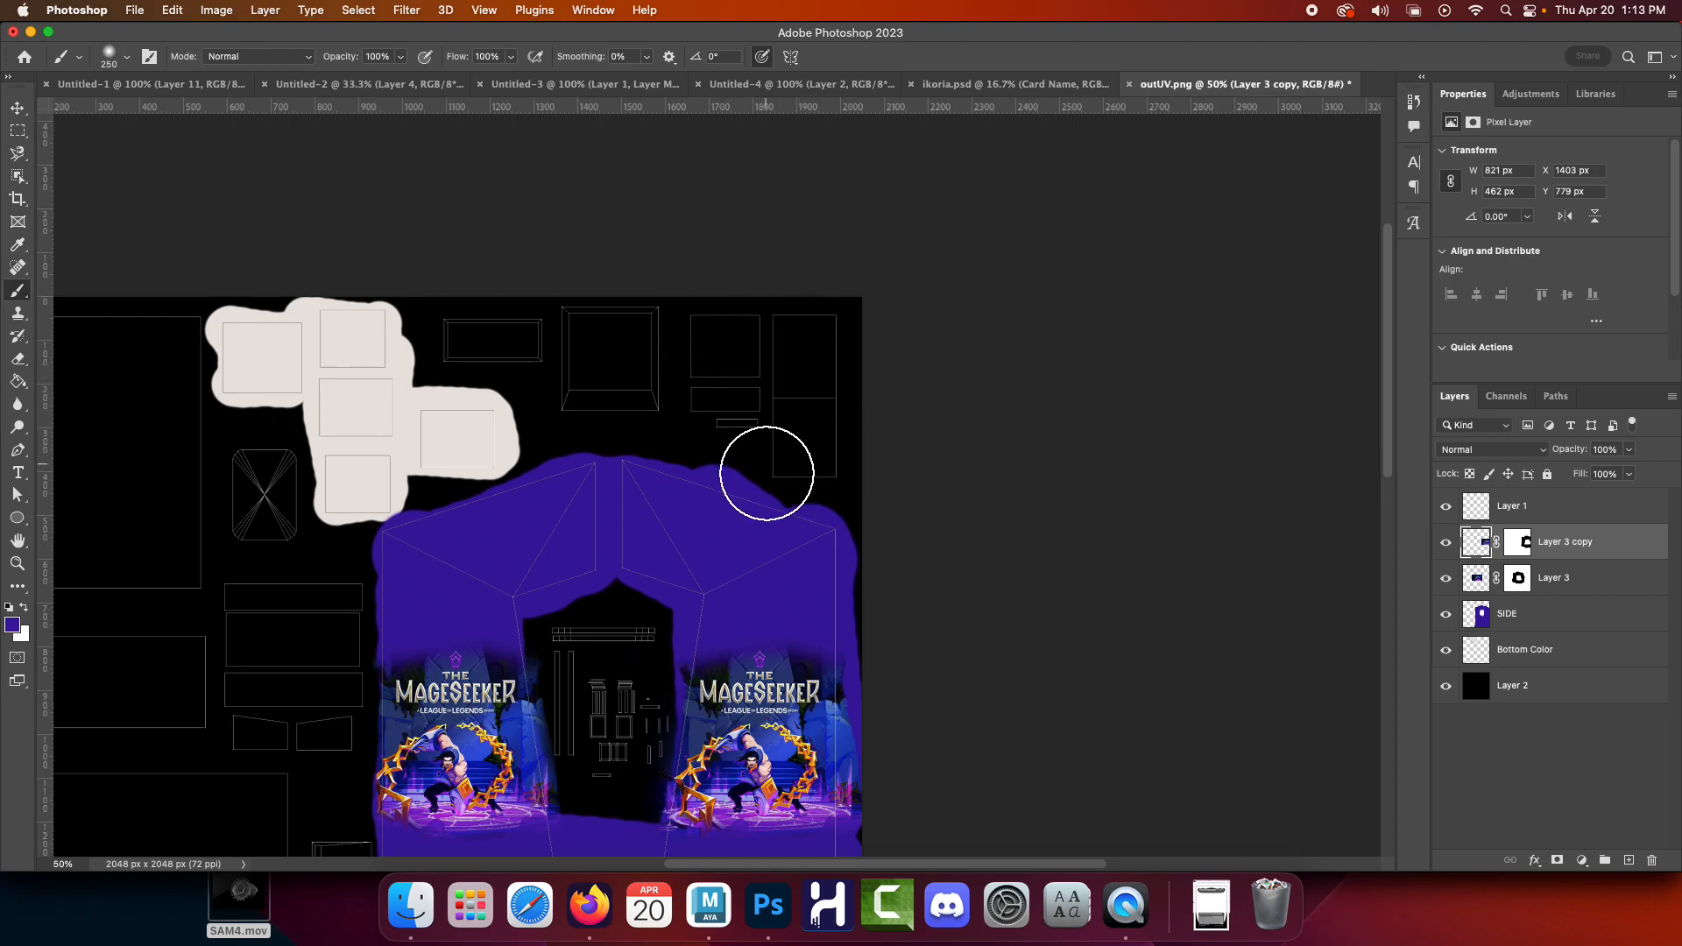
left_click(698, 919)
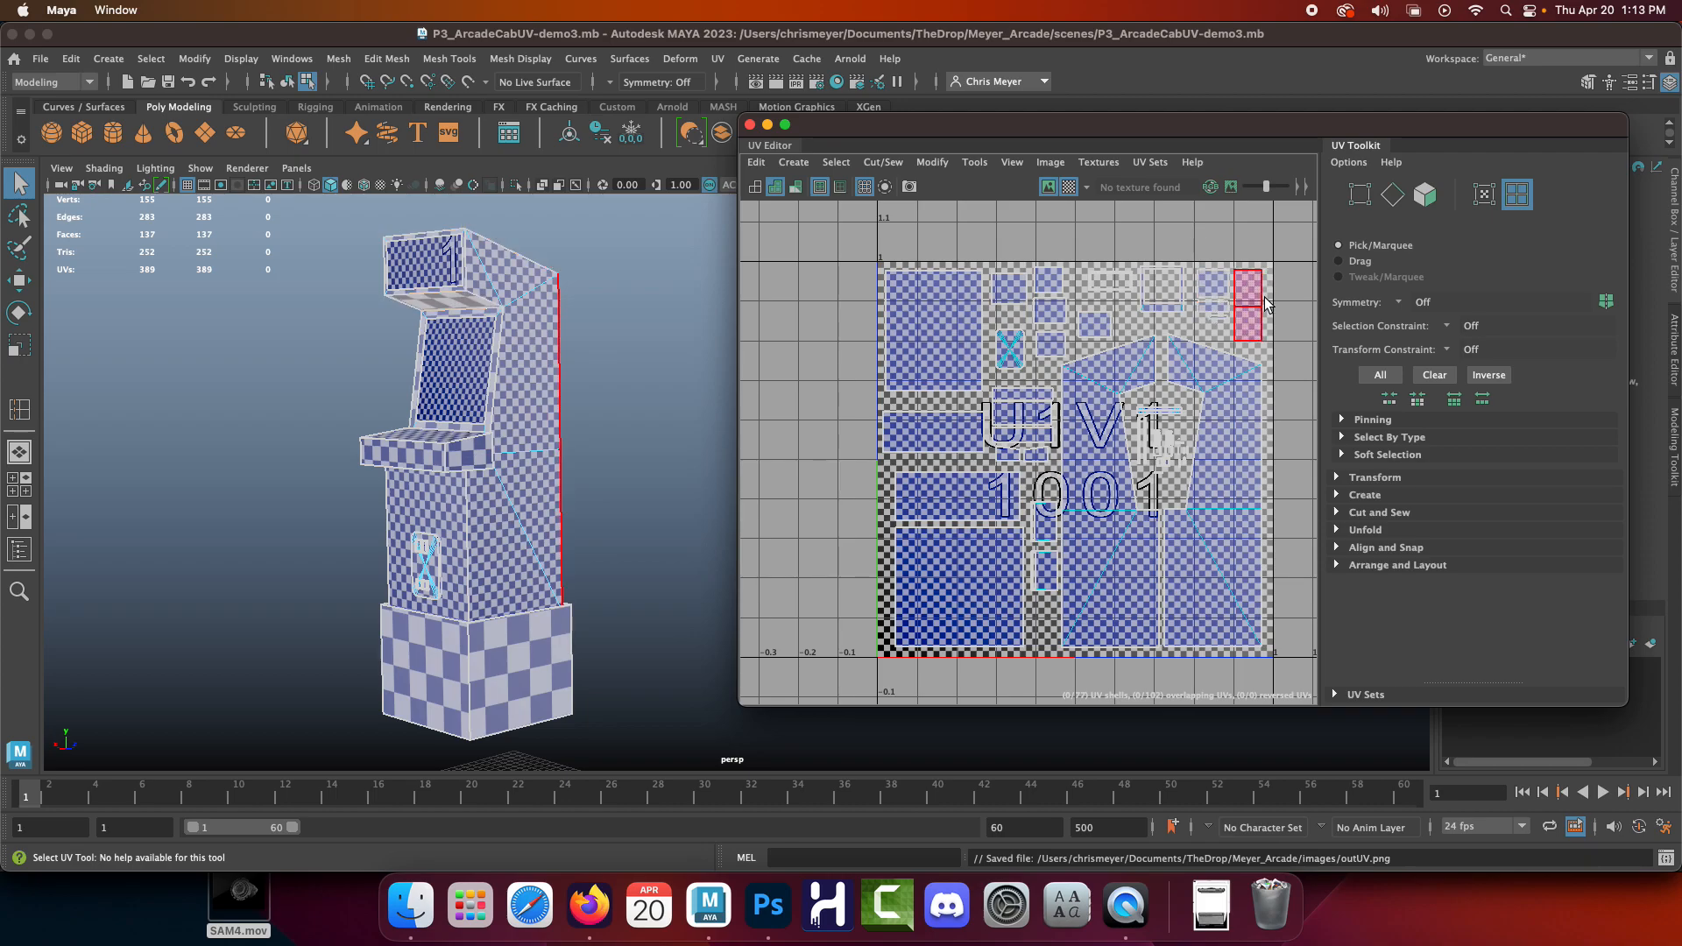
left_click(769, 911)
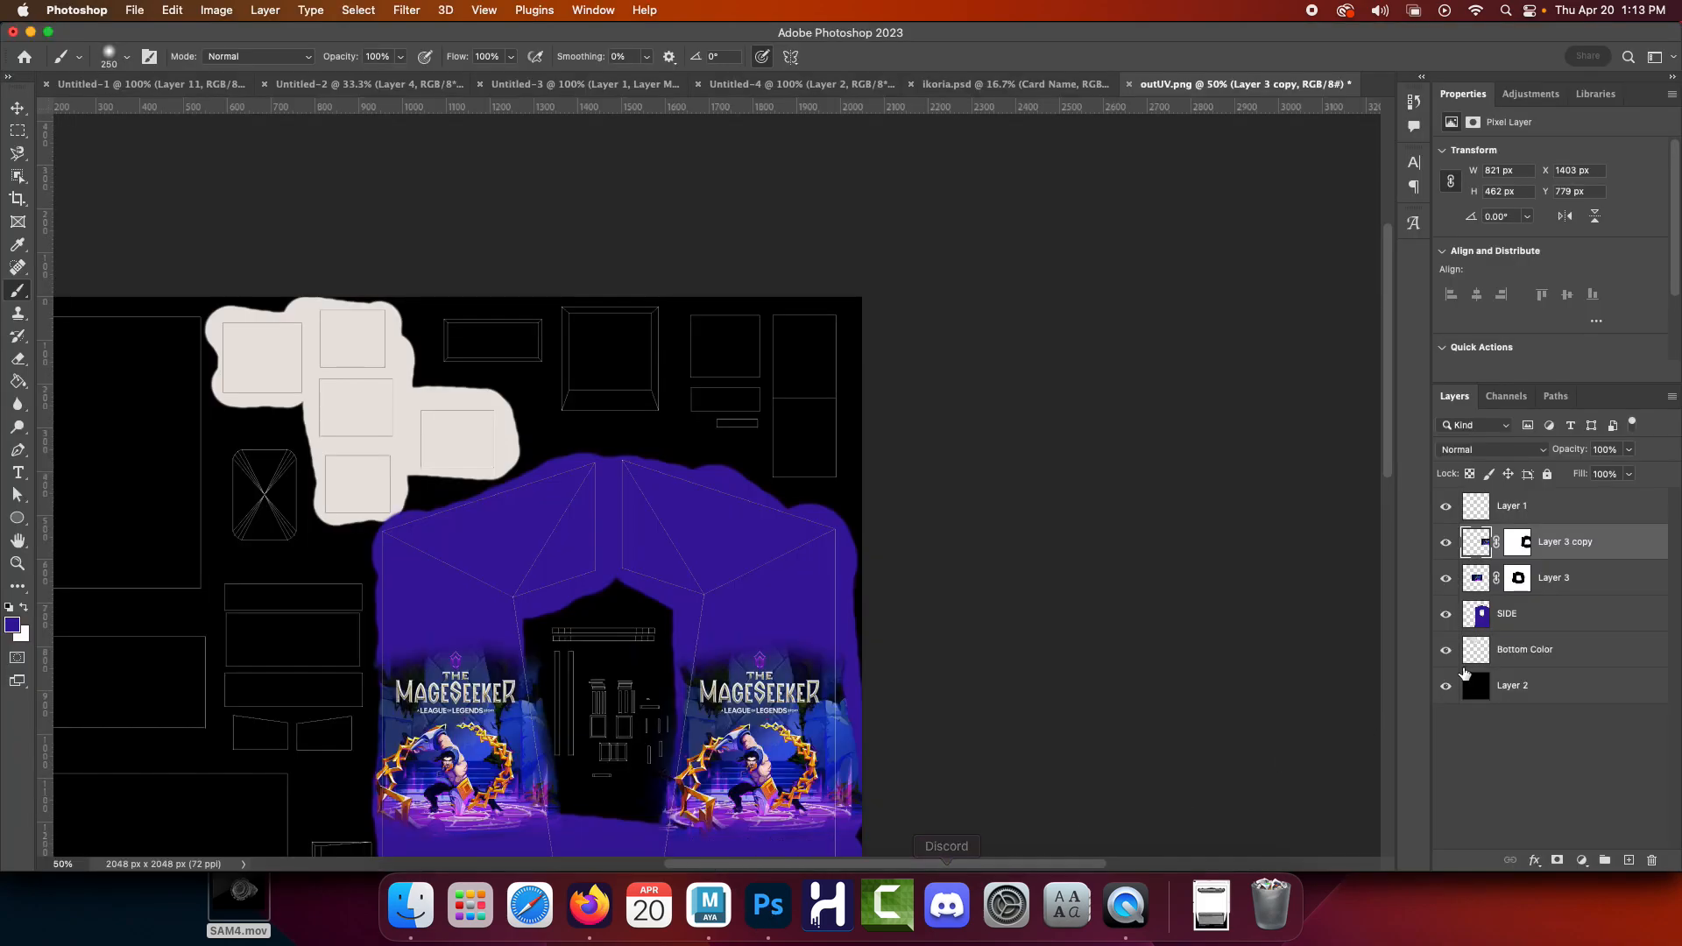
left_click(1536, 619)
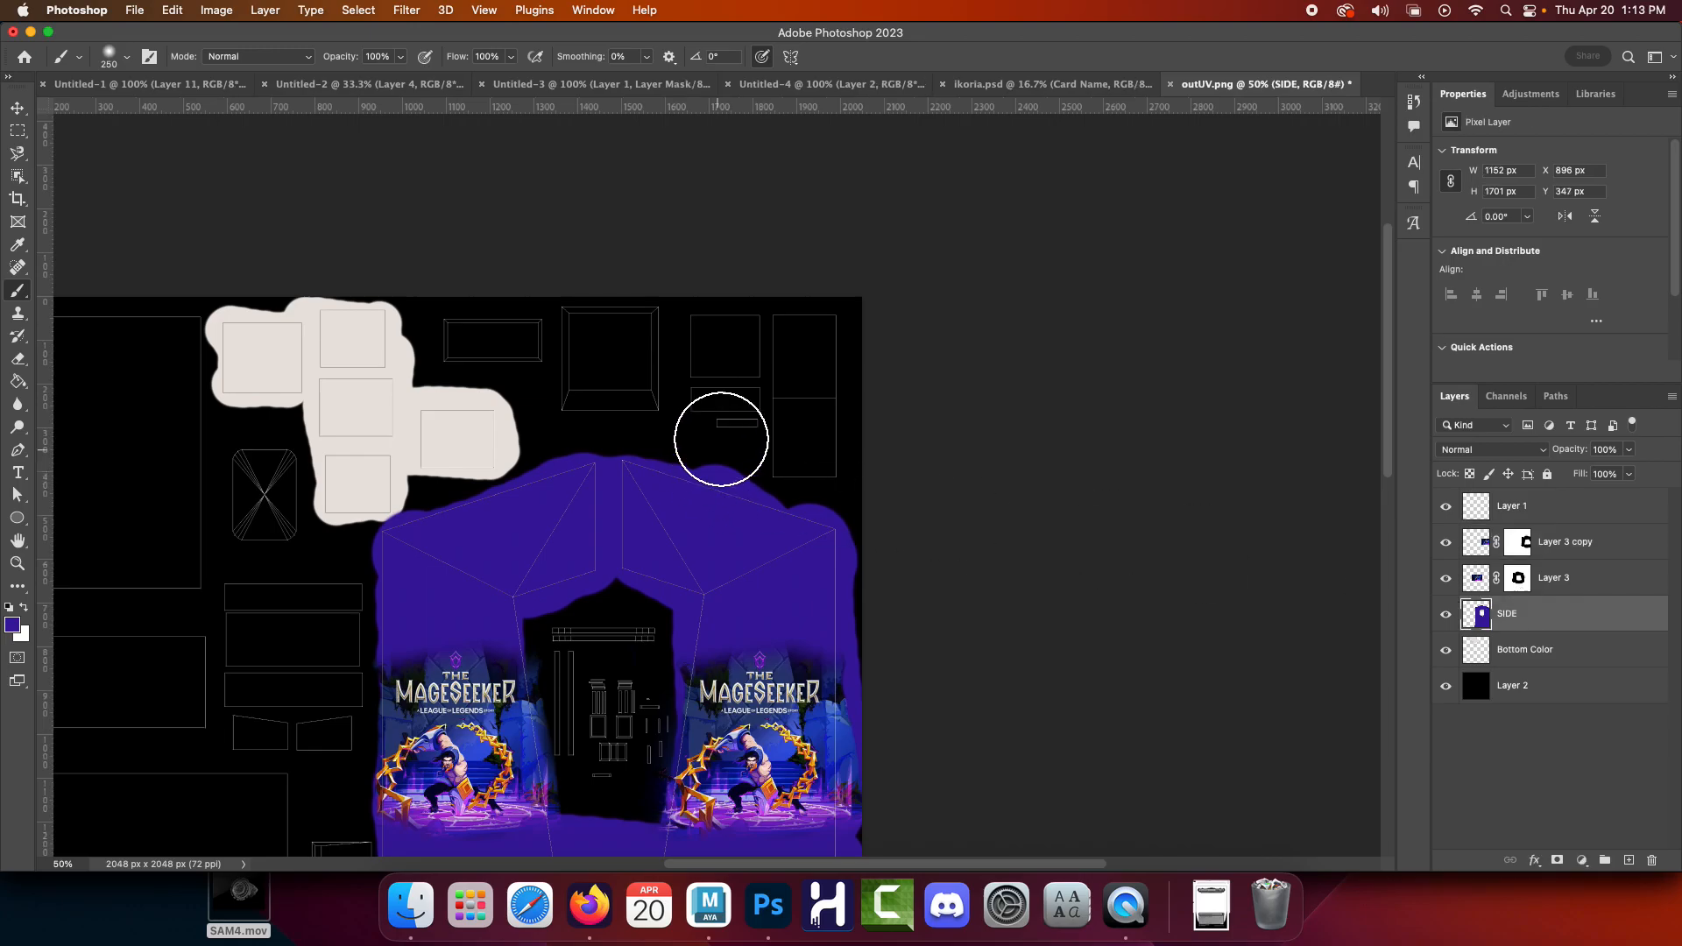
mouse_move(724, 311)
left_mouse_down()
mouse_move(721, 469)
mouse_move(731, 266)
left_mouse_up()
left_click(127, 57)
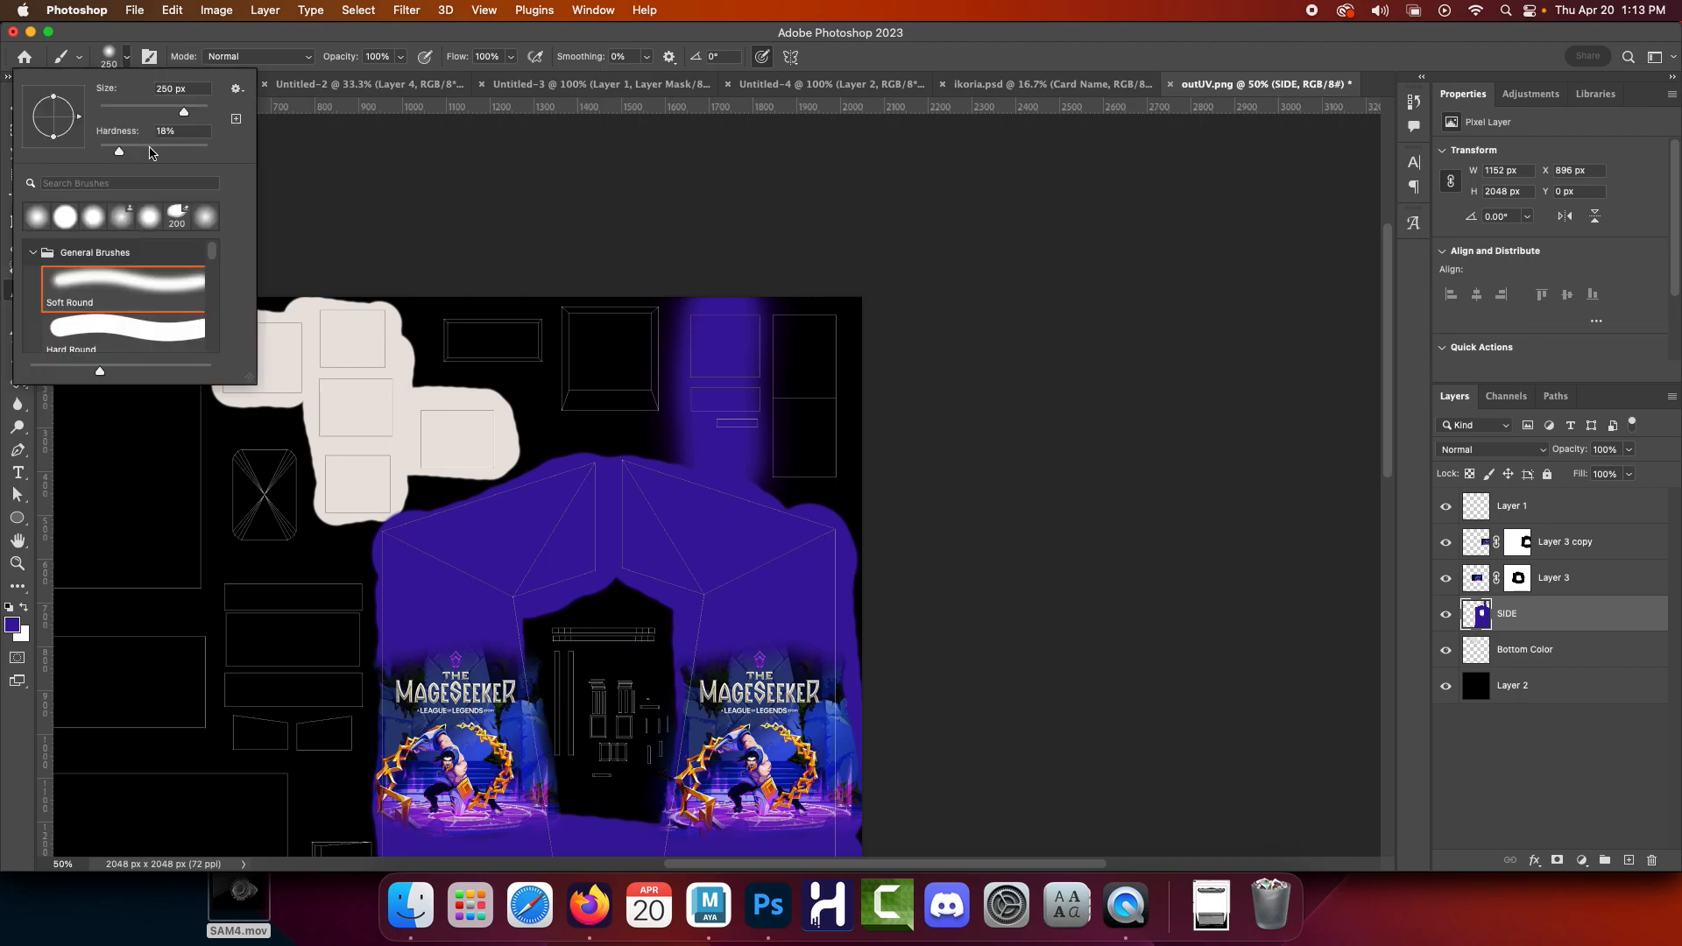
left_click(601, 357)
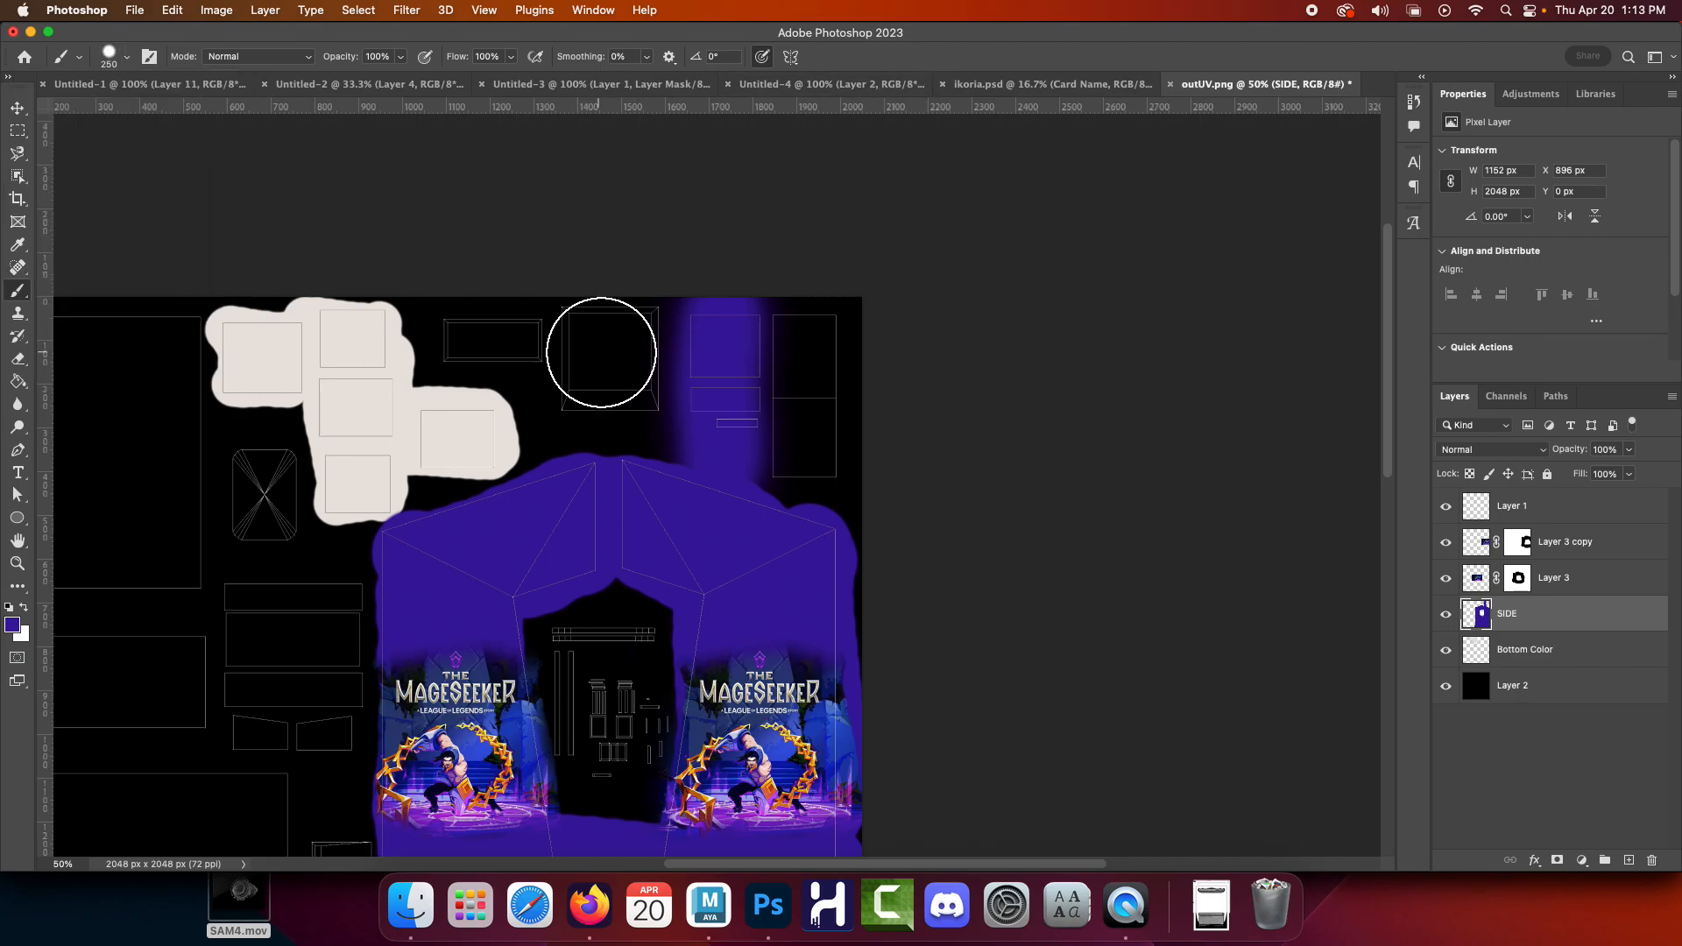
left_click_drag(725, 293, 748, 445)
mouse_move(804, 305)
left_mouse_down()
mouse_move(828, 453)
mouse_move(867, 443)
left_mouse_up()
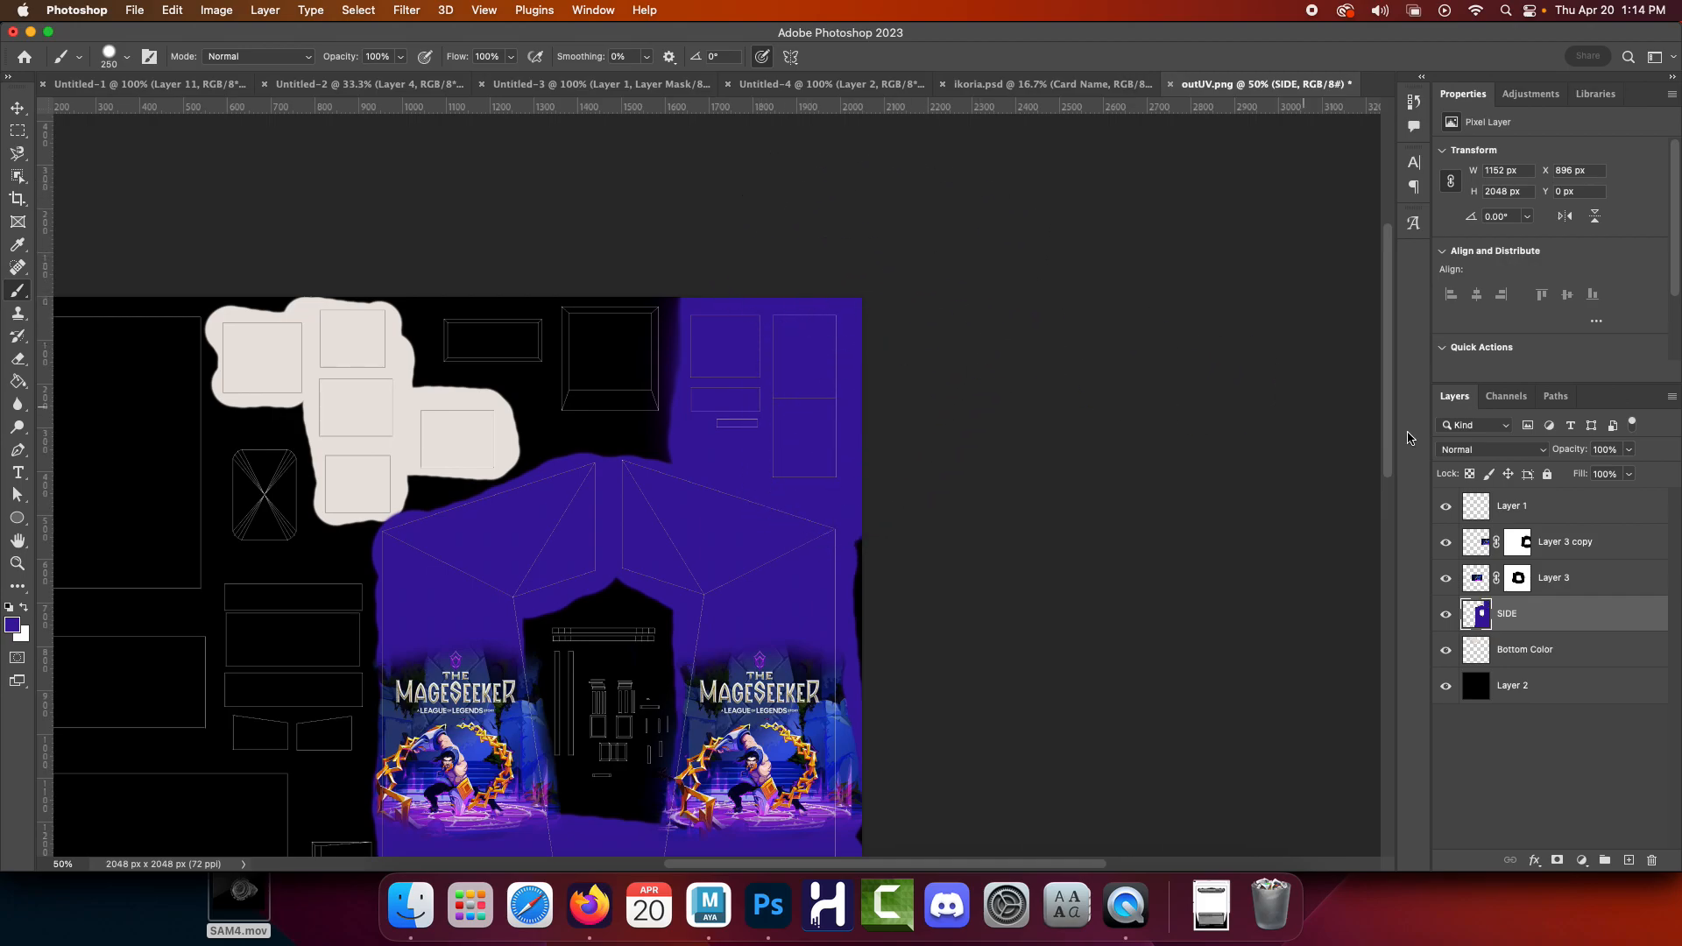
Add a new layer above the copied artwork layer and name it BLACK
left_click(1588, 543)
left_click(1629, 860)
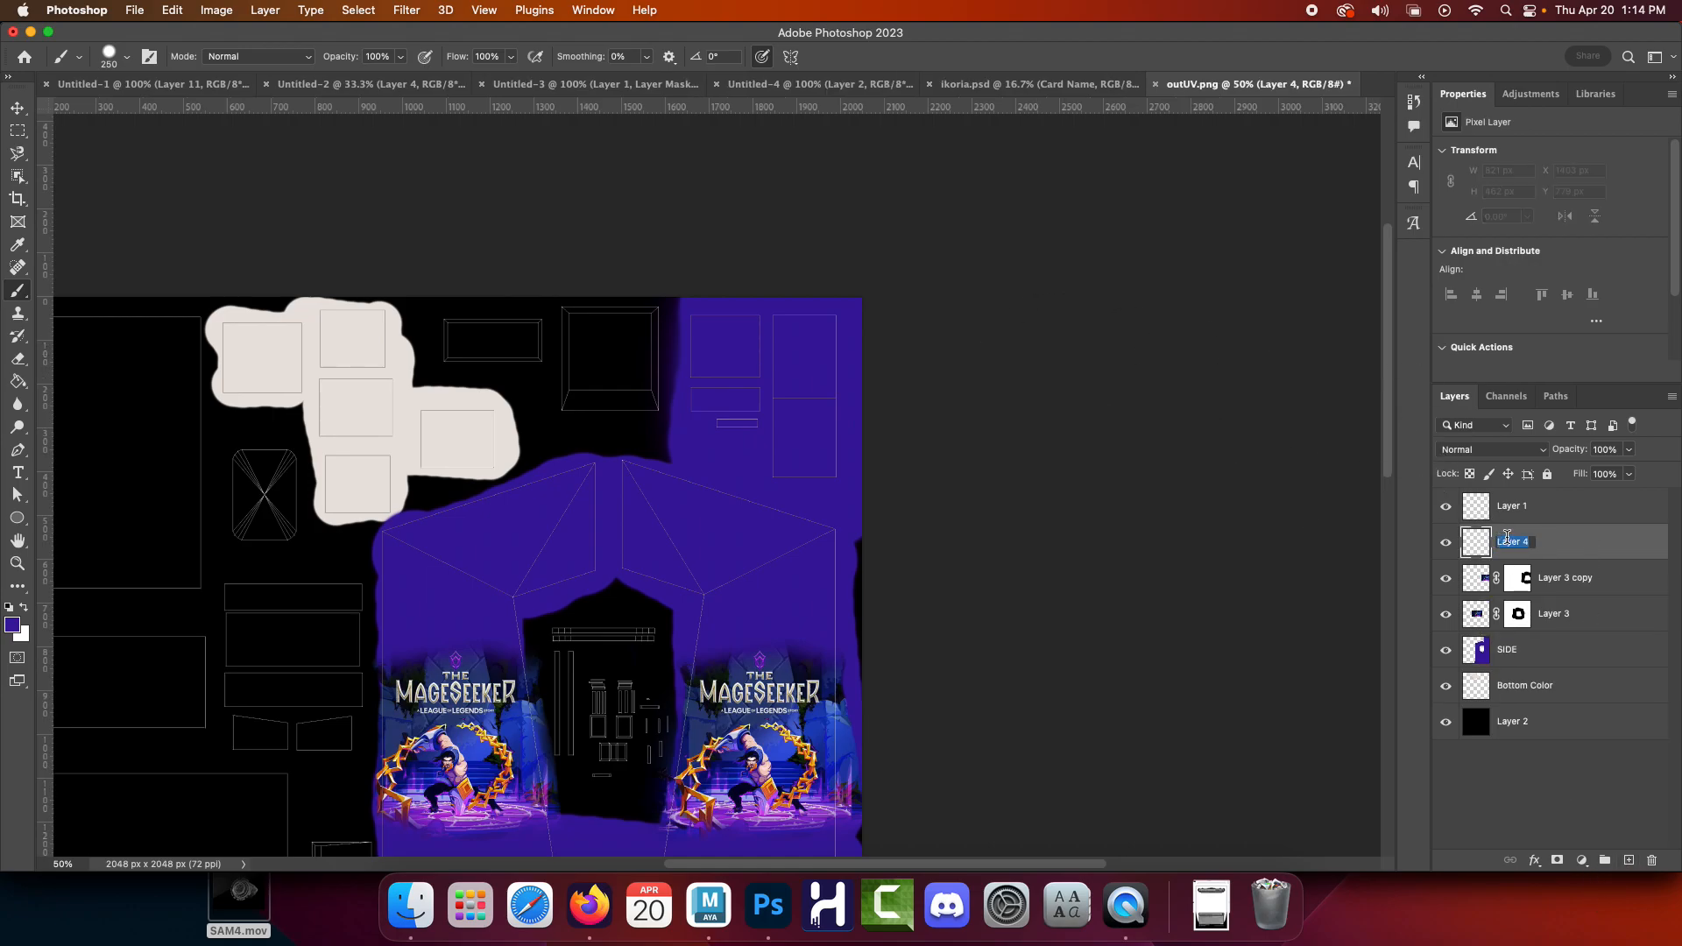
key("Return")
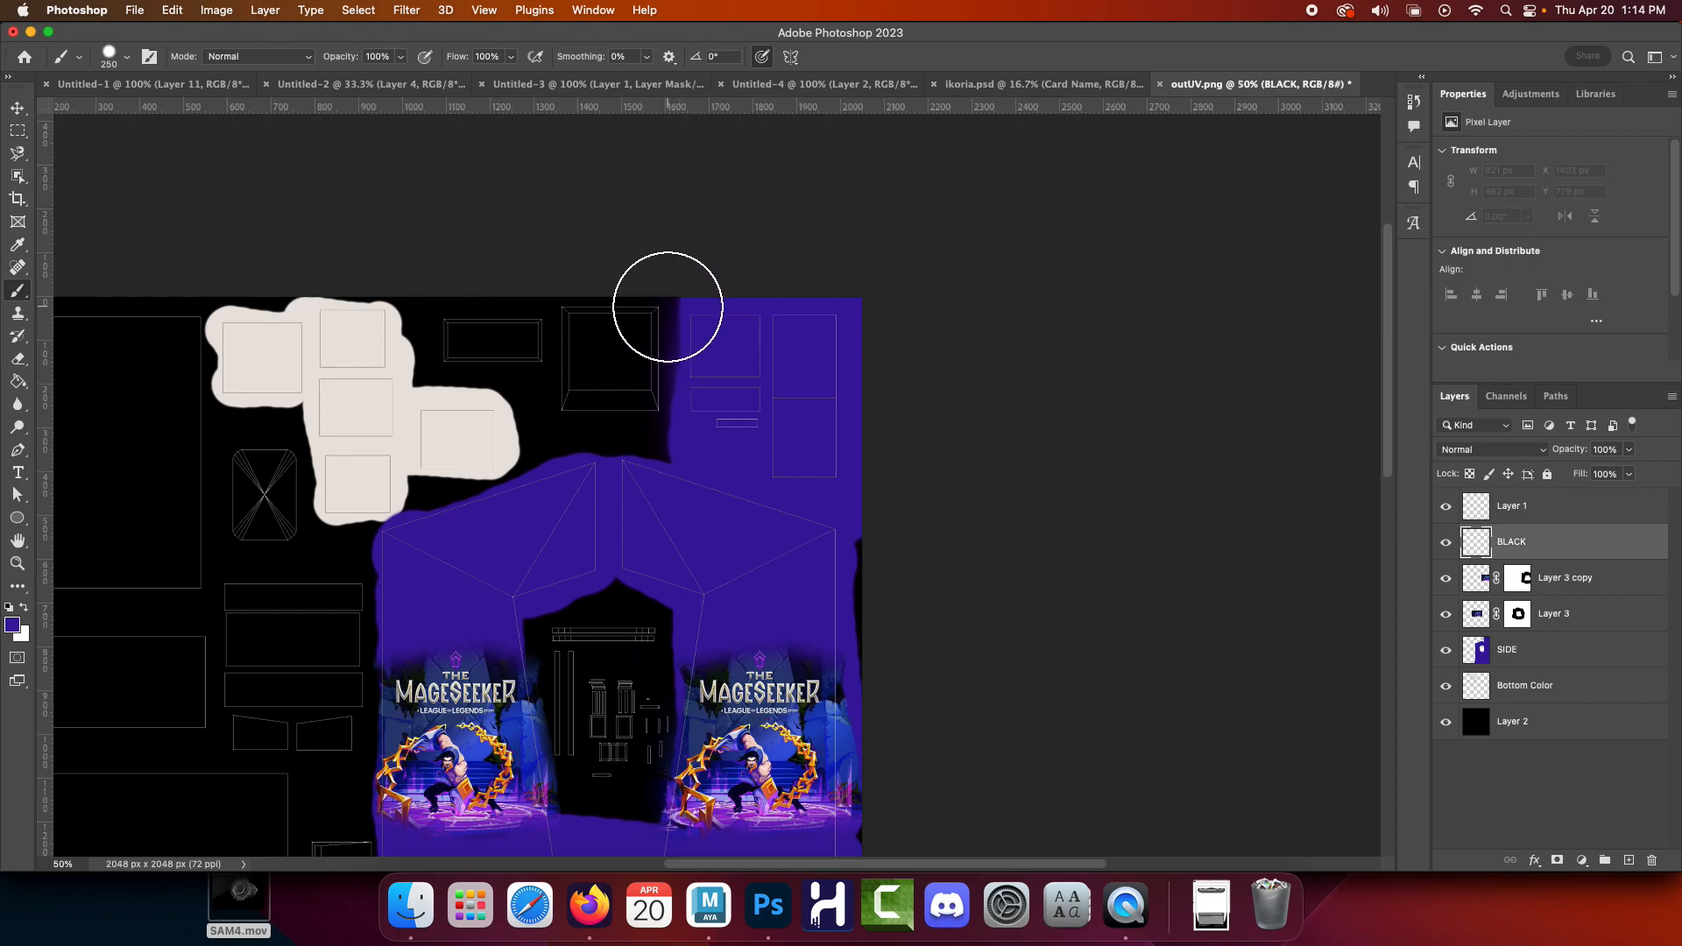
Set the foreground color to black (000000) and paint at 175 px over the two rectangular shells between the white and purple areas
left_click(12, 624)
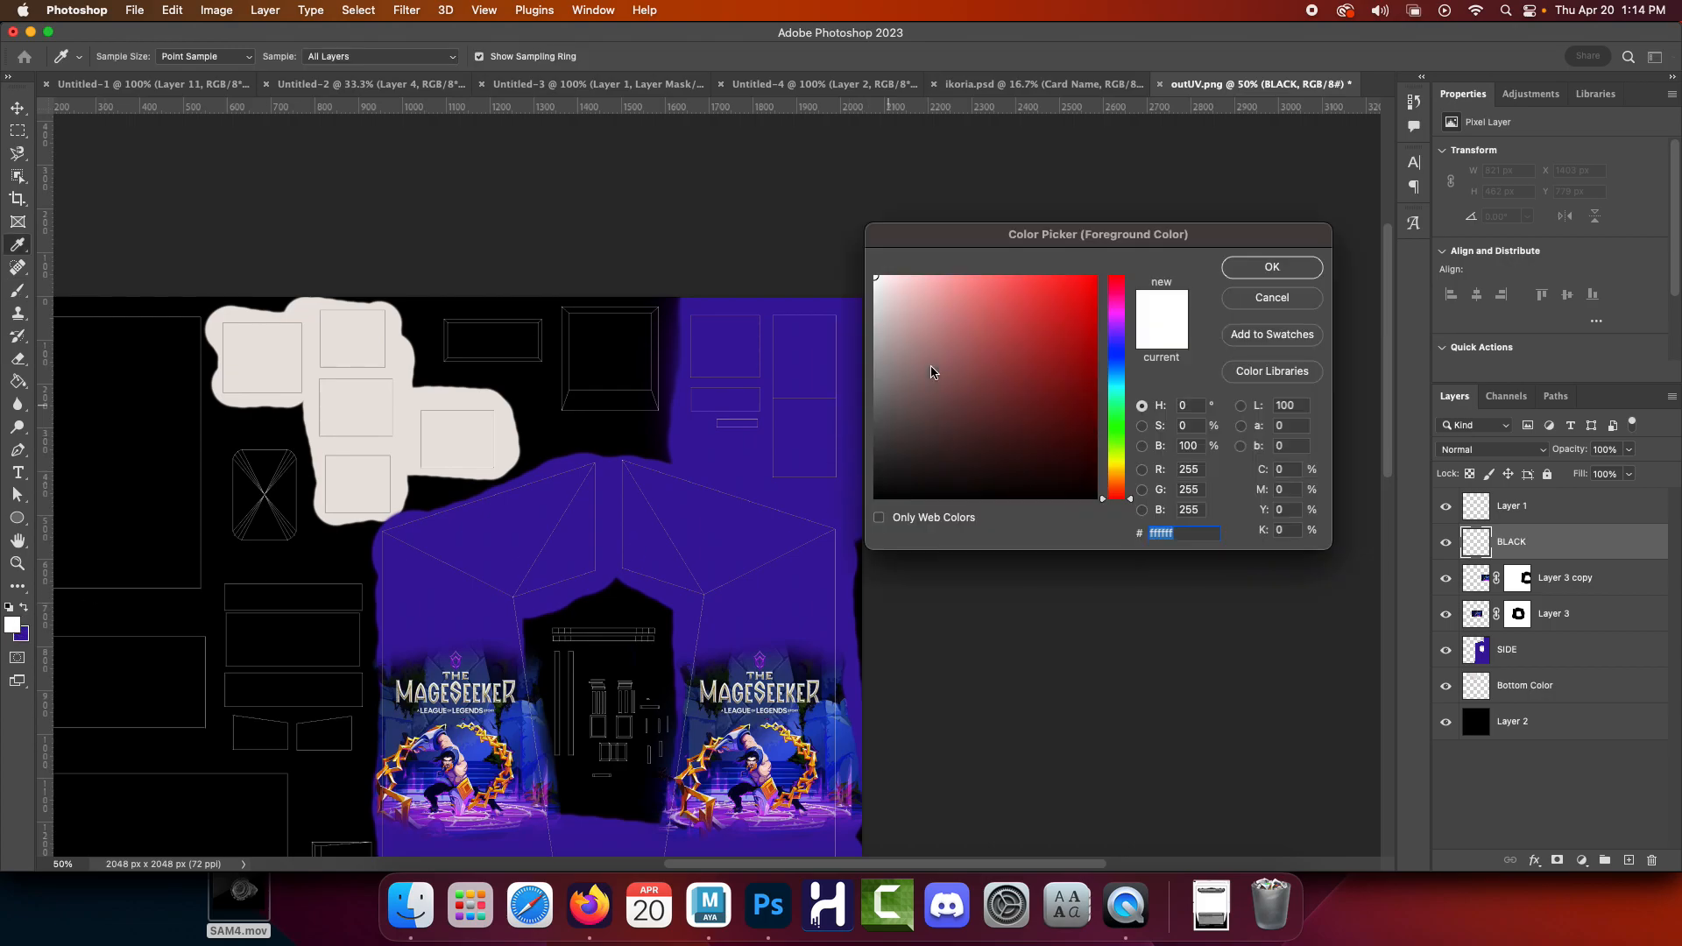
left_click_drag(980, 336, 679, 766)
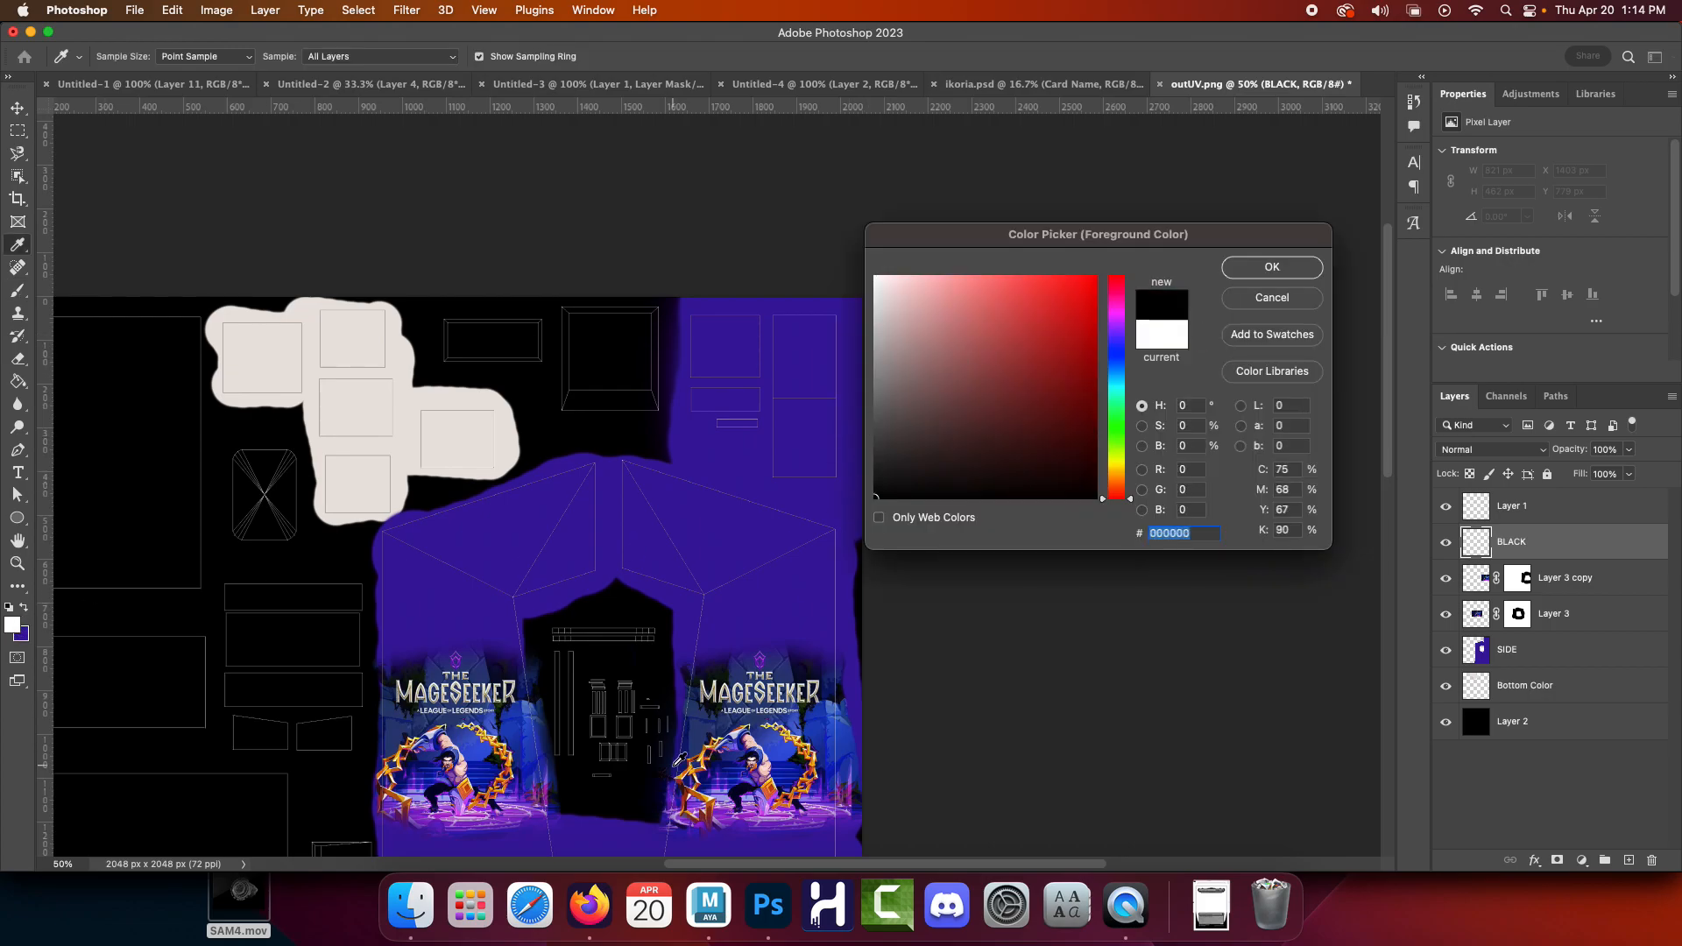
left_click(1257, 266)
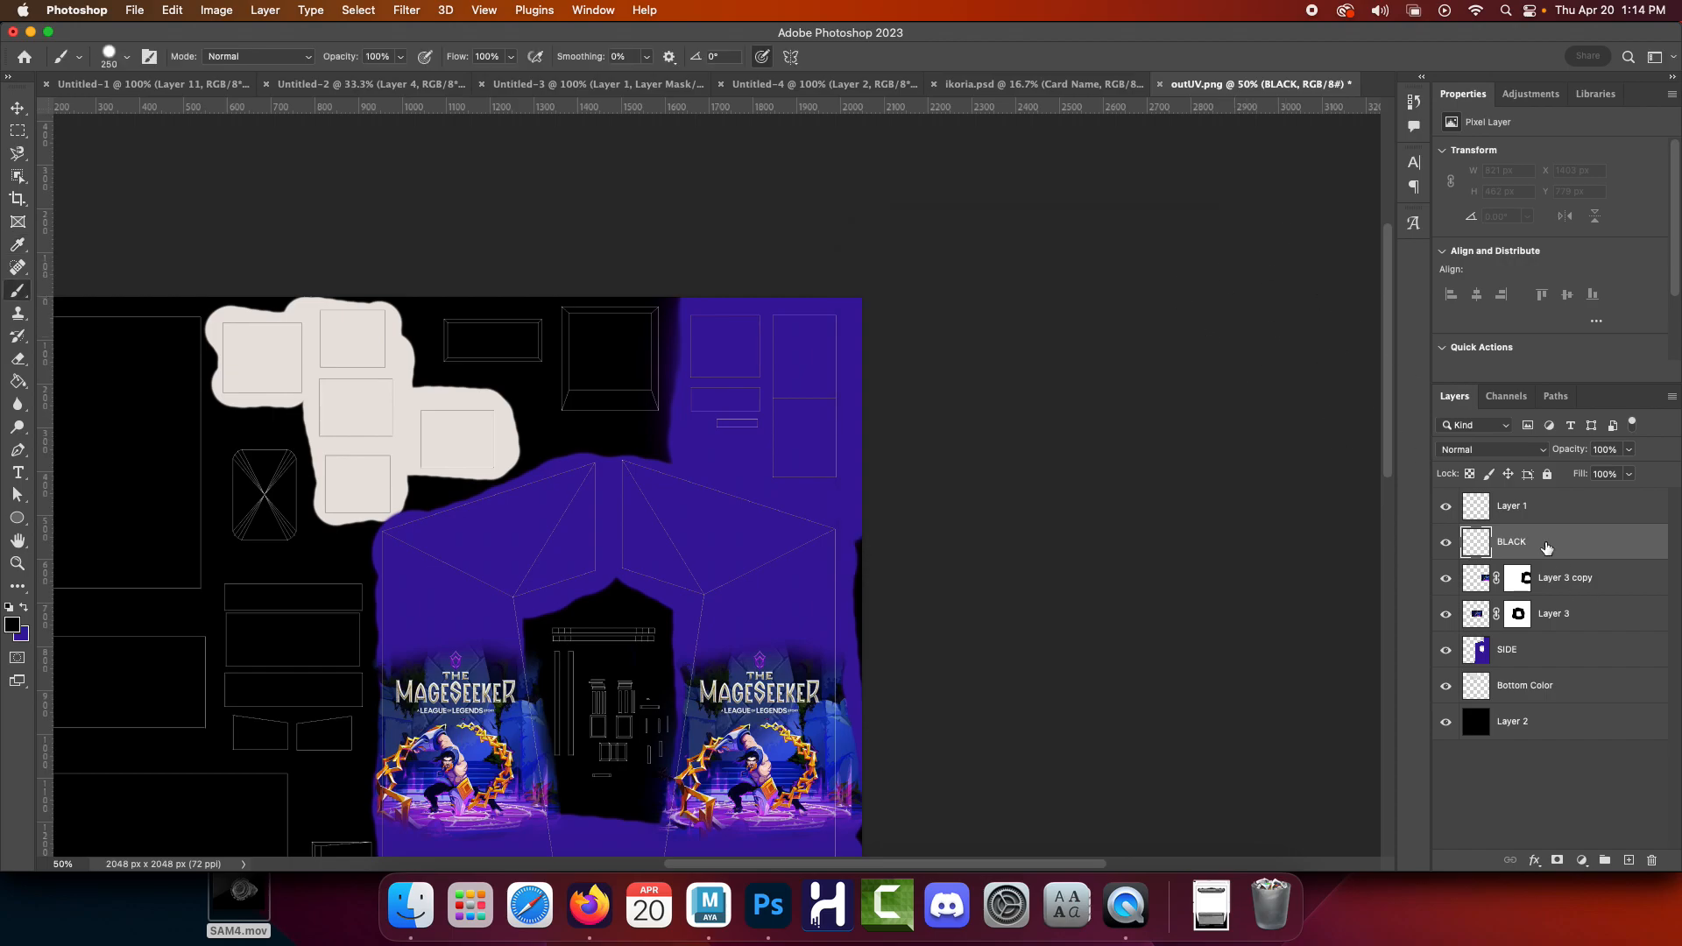
key("bracketleft")
key("bracketleft")
left_click_drag(464, 337, 530, 338)
mouse_move(603, 388)
left_mouse_down()
mouse_move(630, 383)
mouse_move(631, 326)
mouse_move(447, 300)
mouse_move(464, 305)
left_mouse_up()
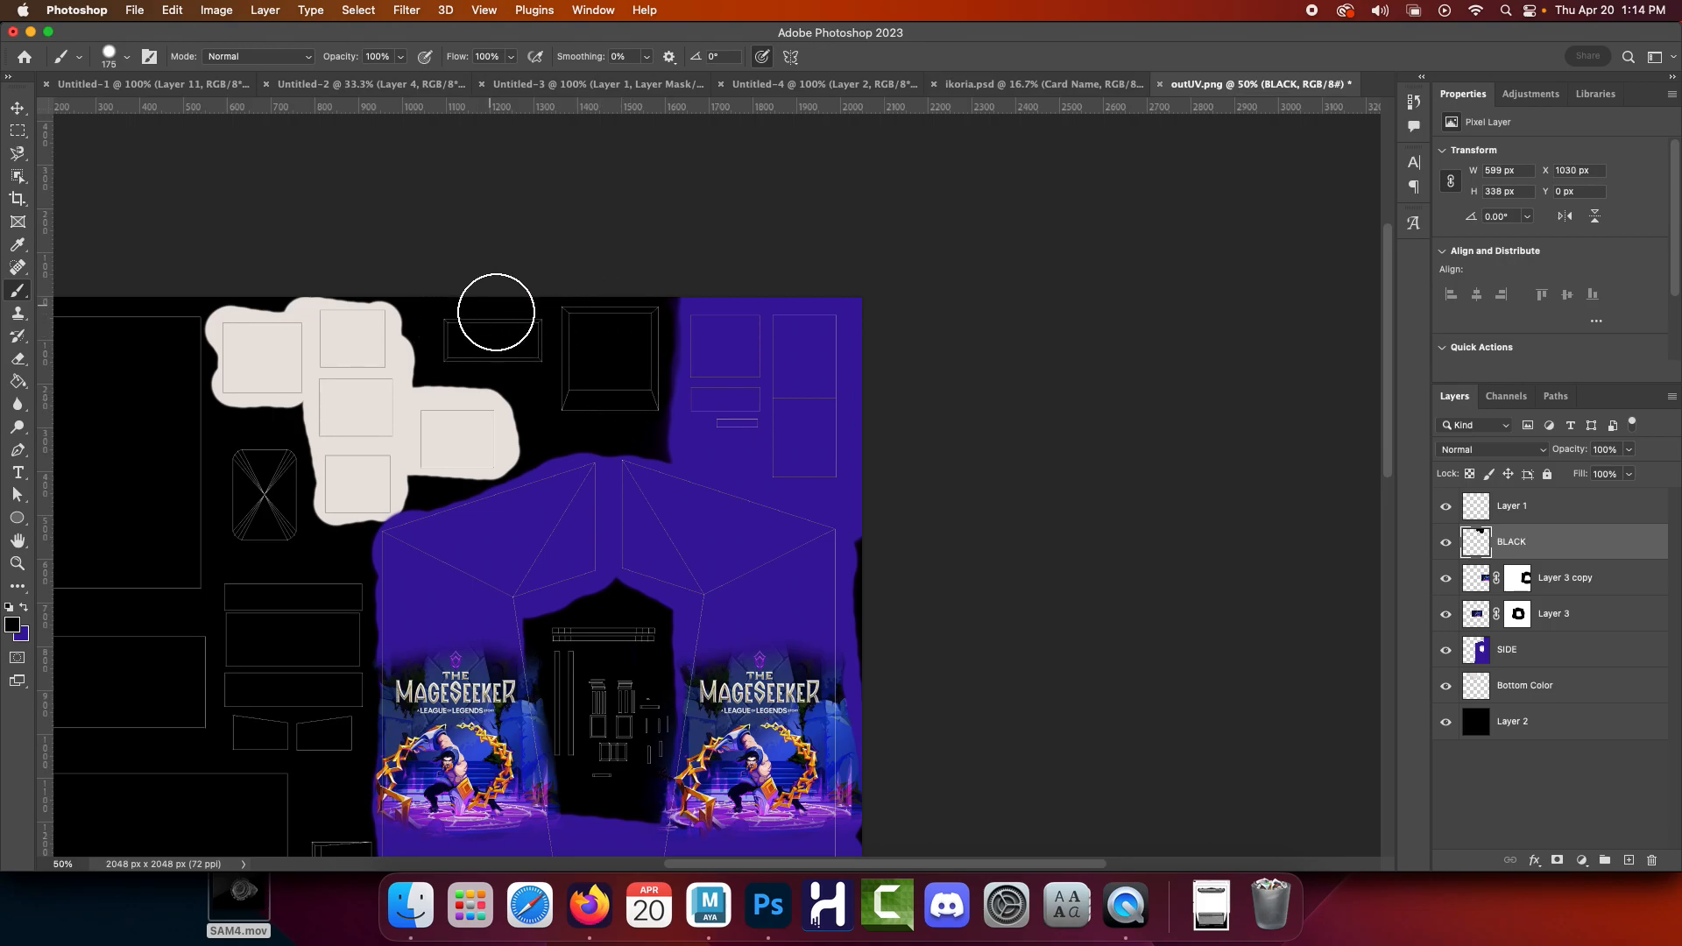
Toggle the UV layout layer and the black Layer 2 background to examine the painted coverage around the shells
left_click(1446, 508)
left_click(1446, 508)
left_click(1446, 724)
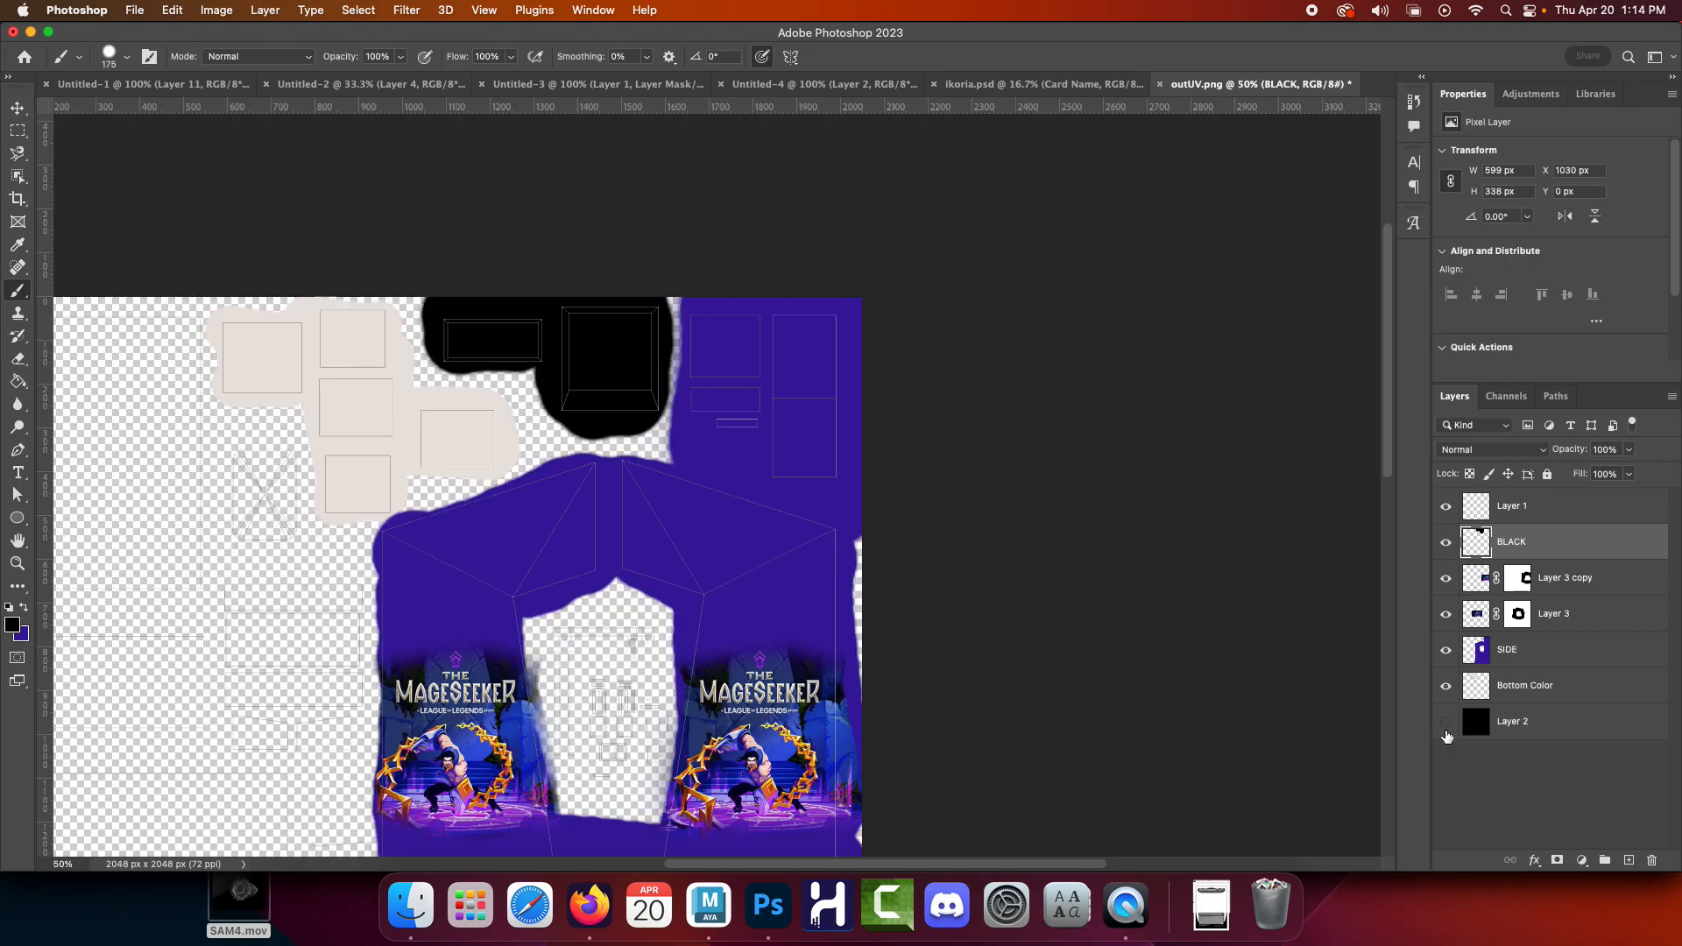
left_click(1446, 723)
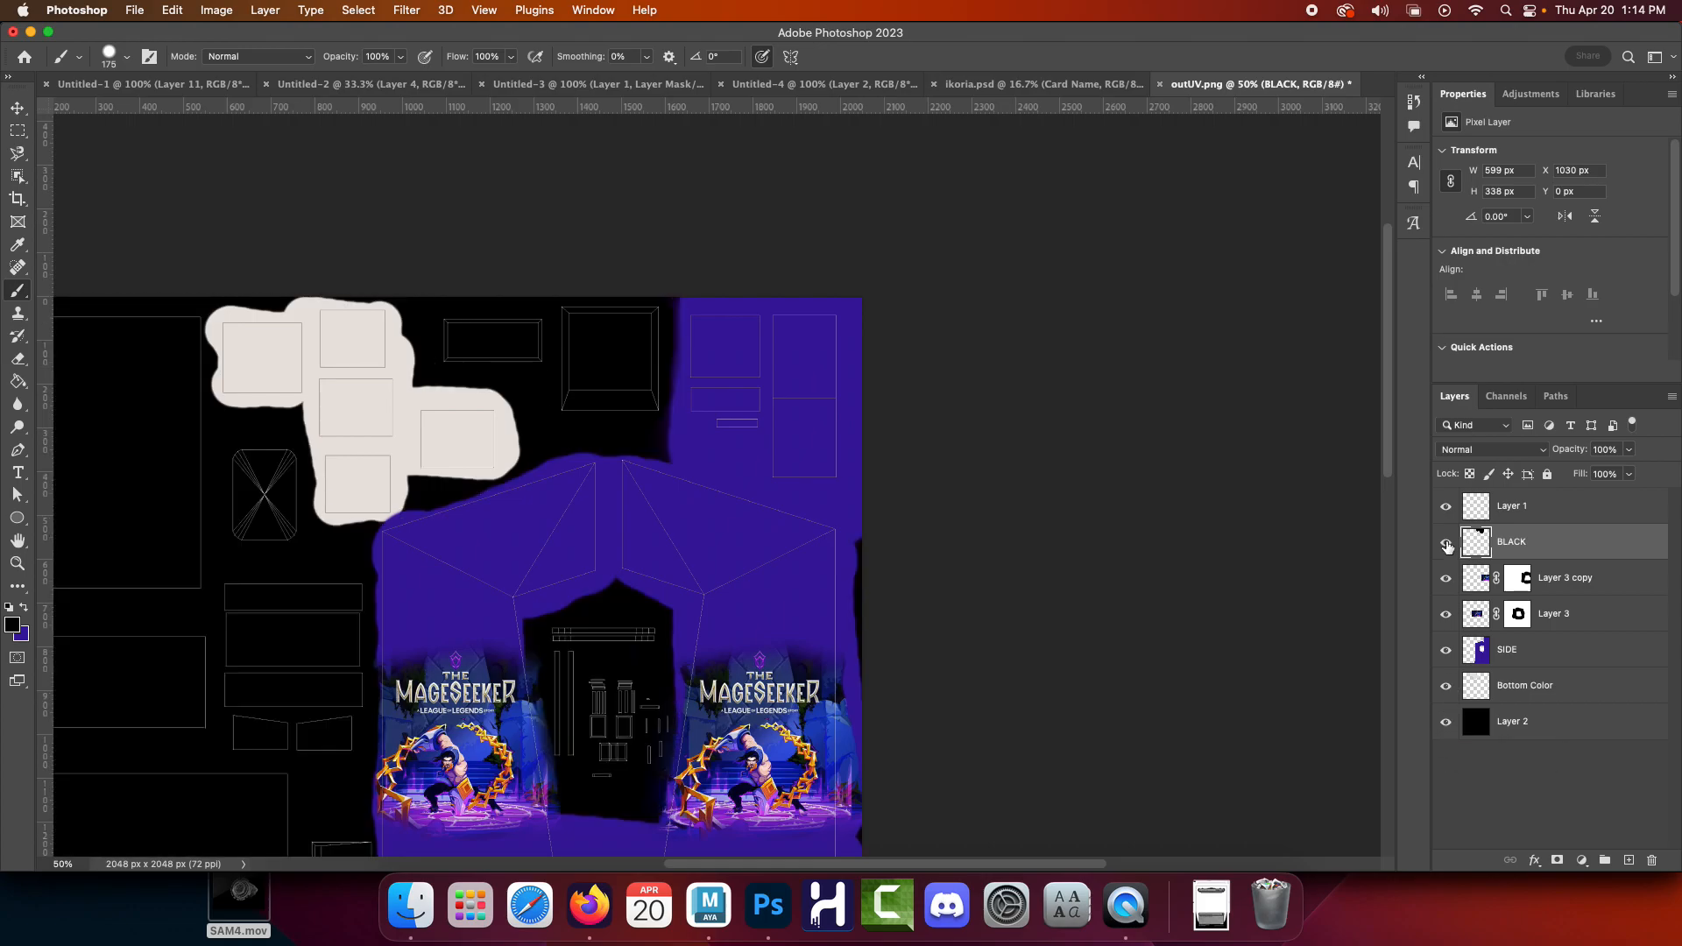
left_click(1447, 506)
left_click(1446, 506)
left_click(1446, 506)
left_click(1446, 507)
left_click_drag(315, 511, 618, 523)
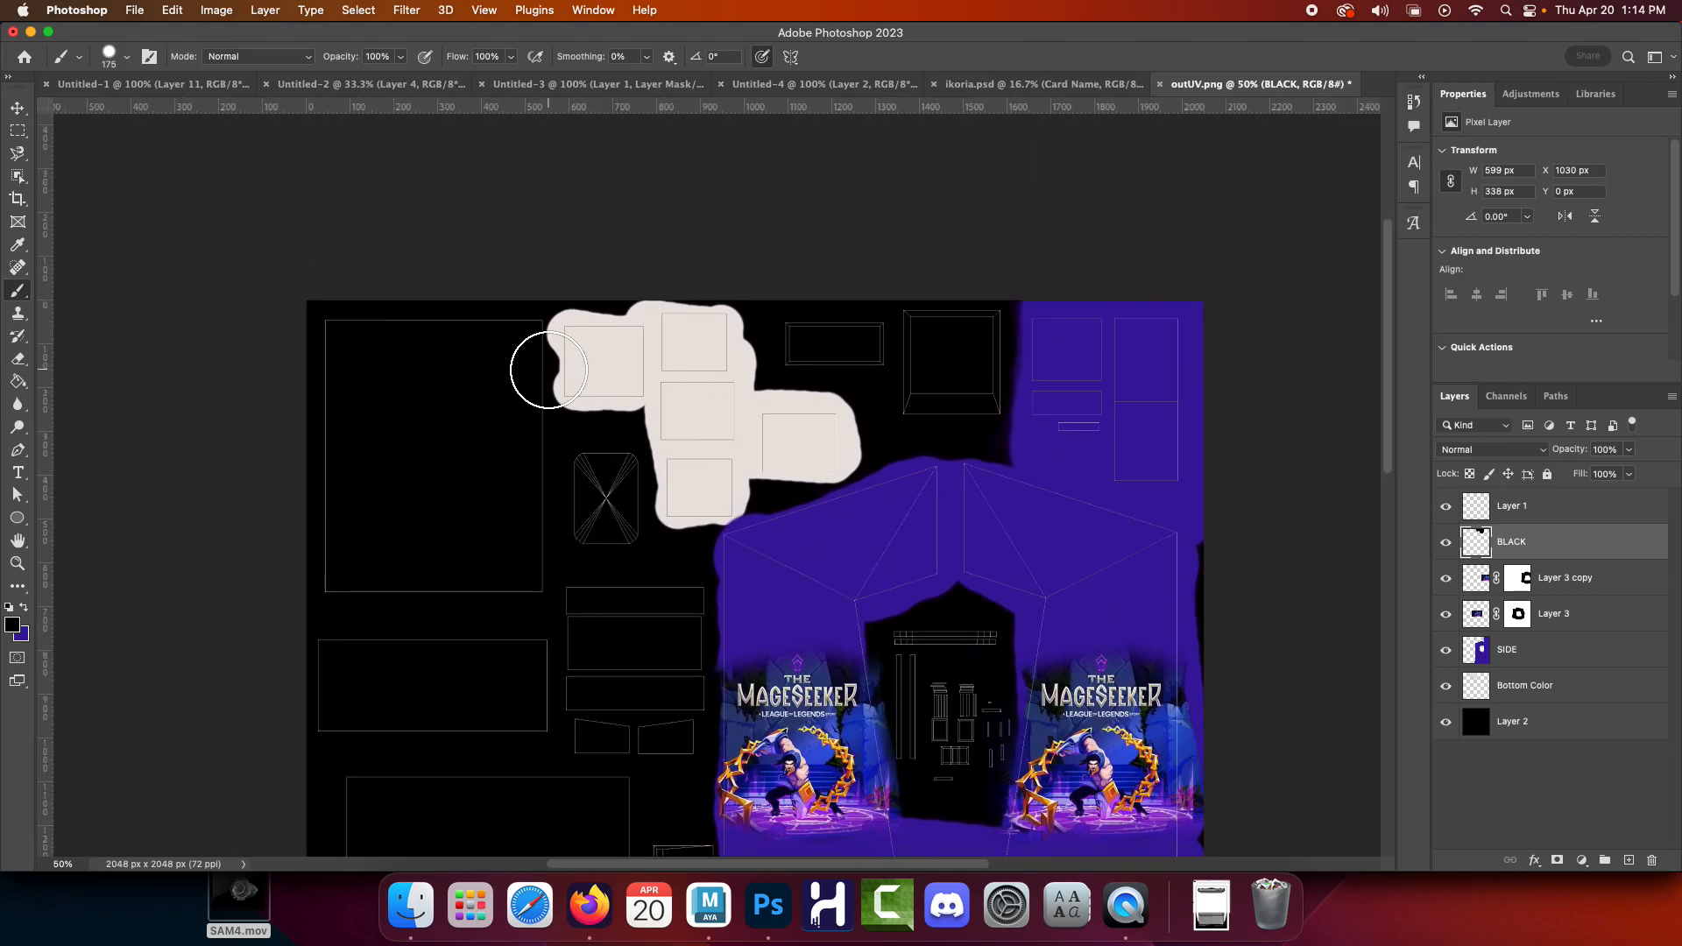
left_click(1446, 722)
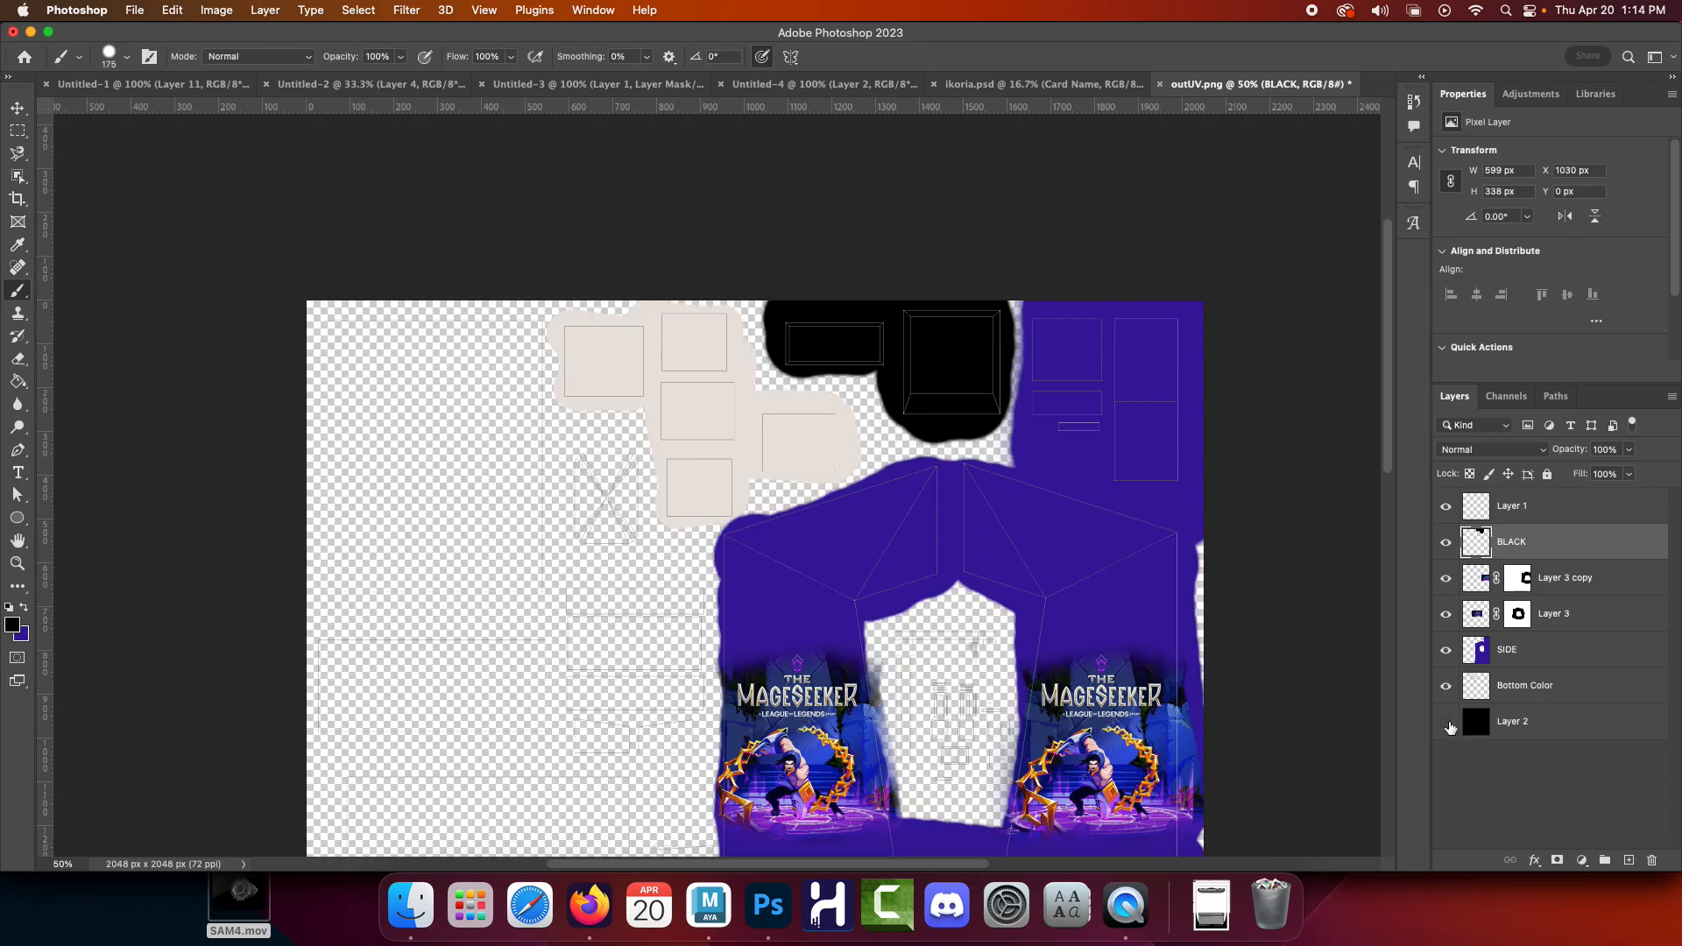
left_click(1447, 723)
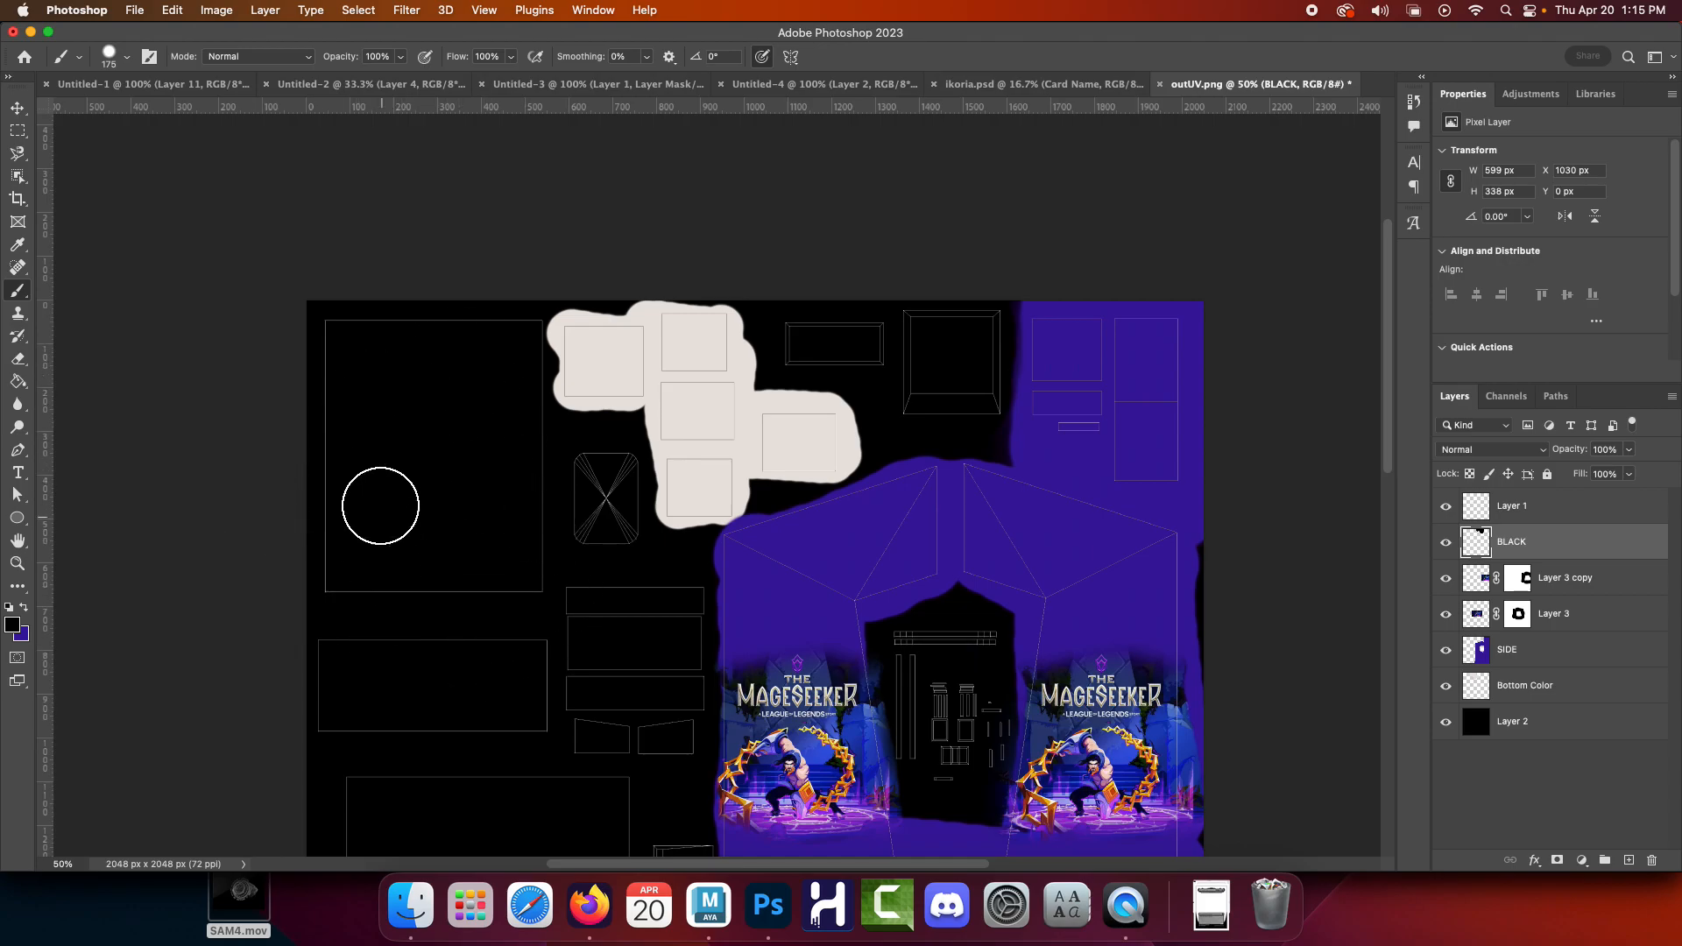
Check the large upper-left shell in Maya, and copy the Destructoid Mageseeker review image from the Firefox image results
mouse_move(507, 695)
left_mouse_down()
mouse_move(452, 263)
mouse_move(503, 610)
left_mouse_up()
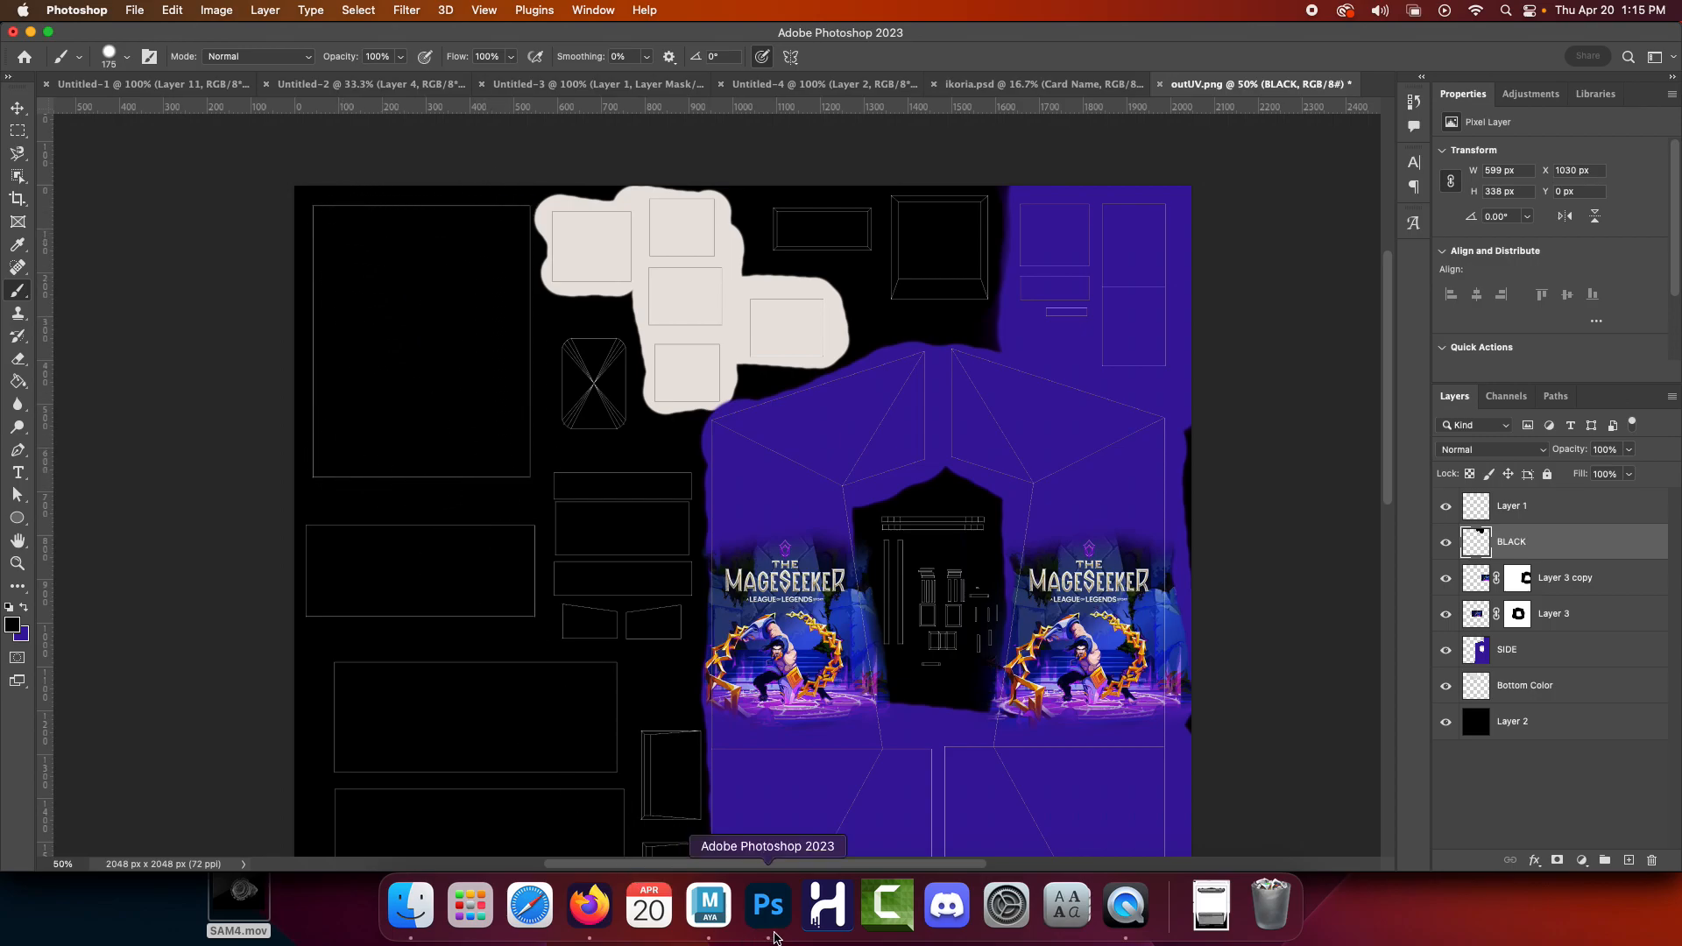
left_click(709, 906)
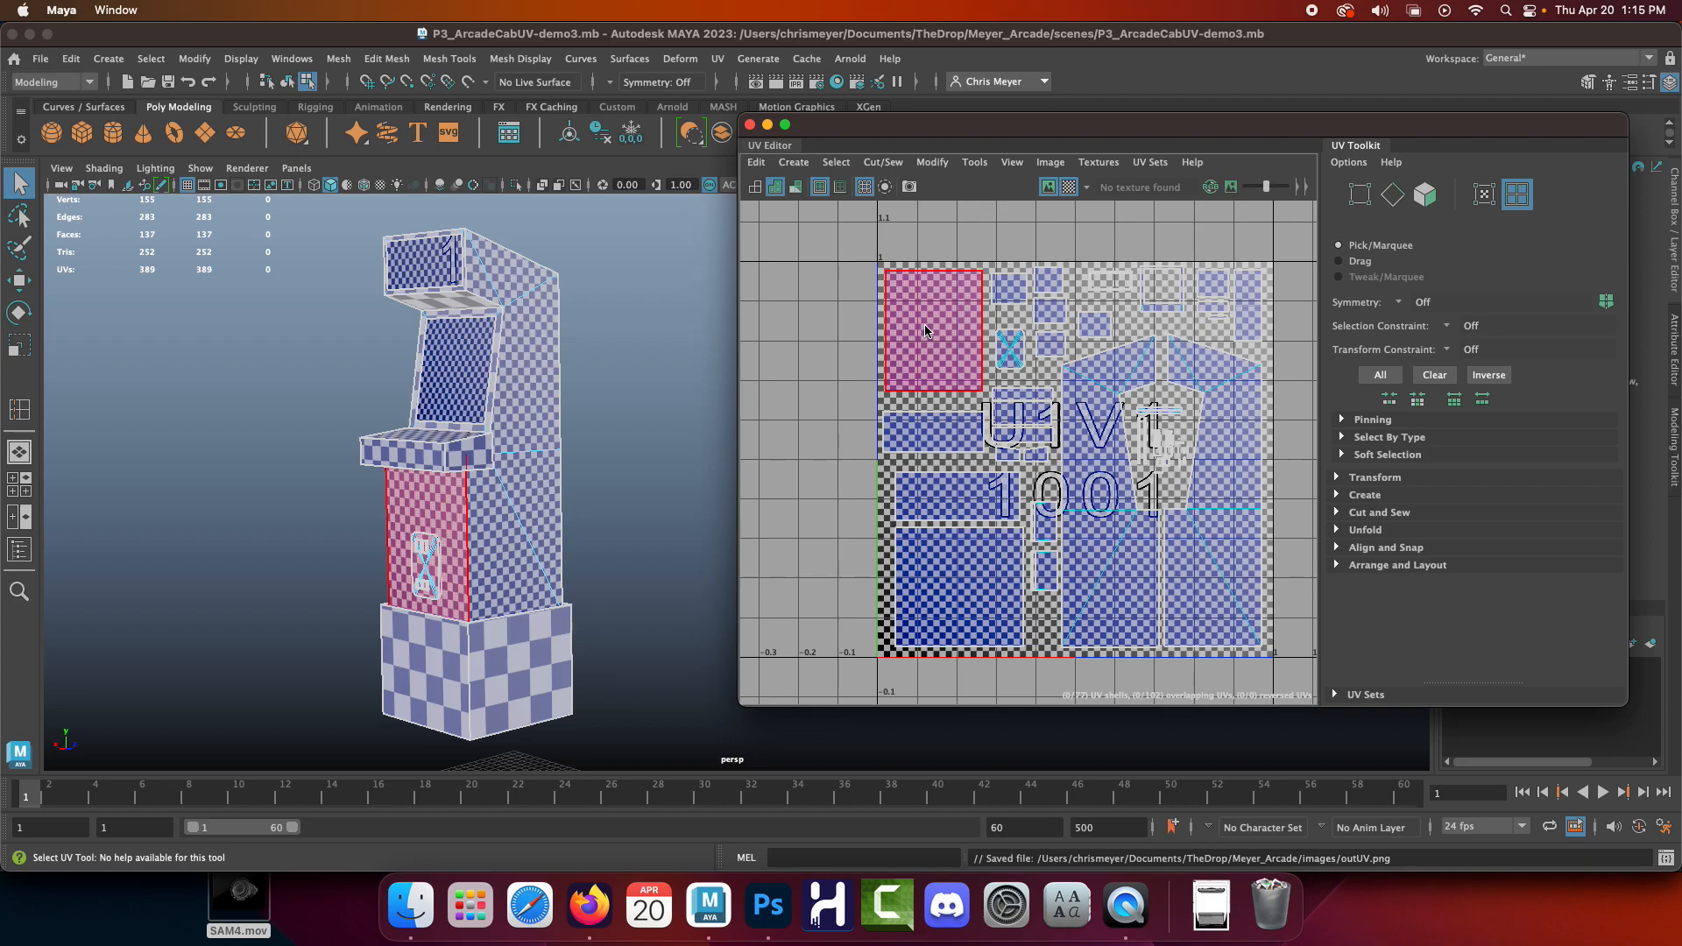
left_click(588, 904)
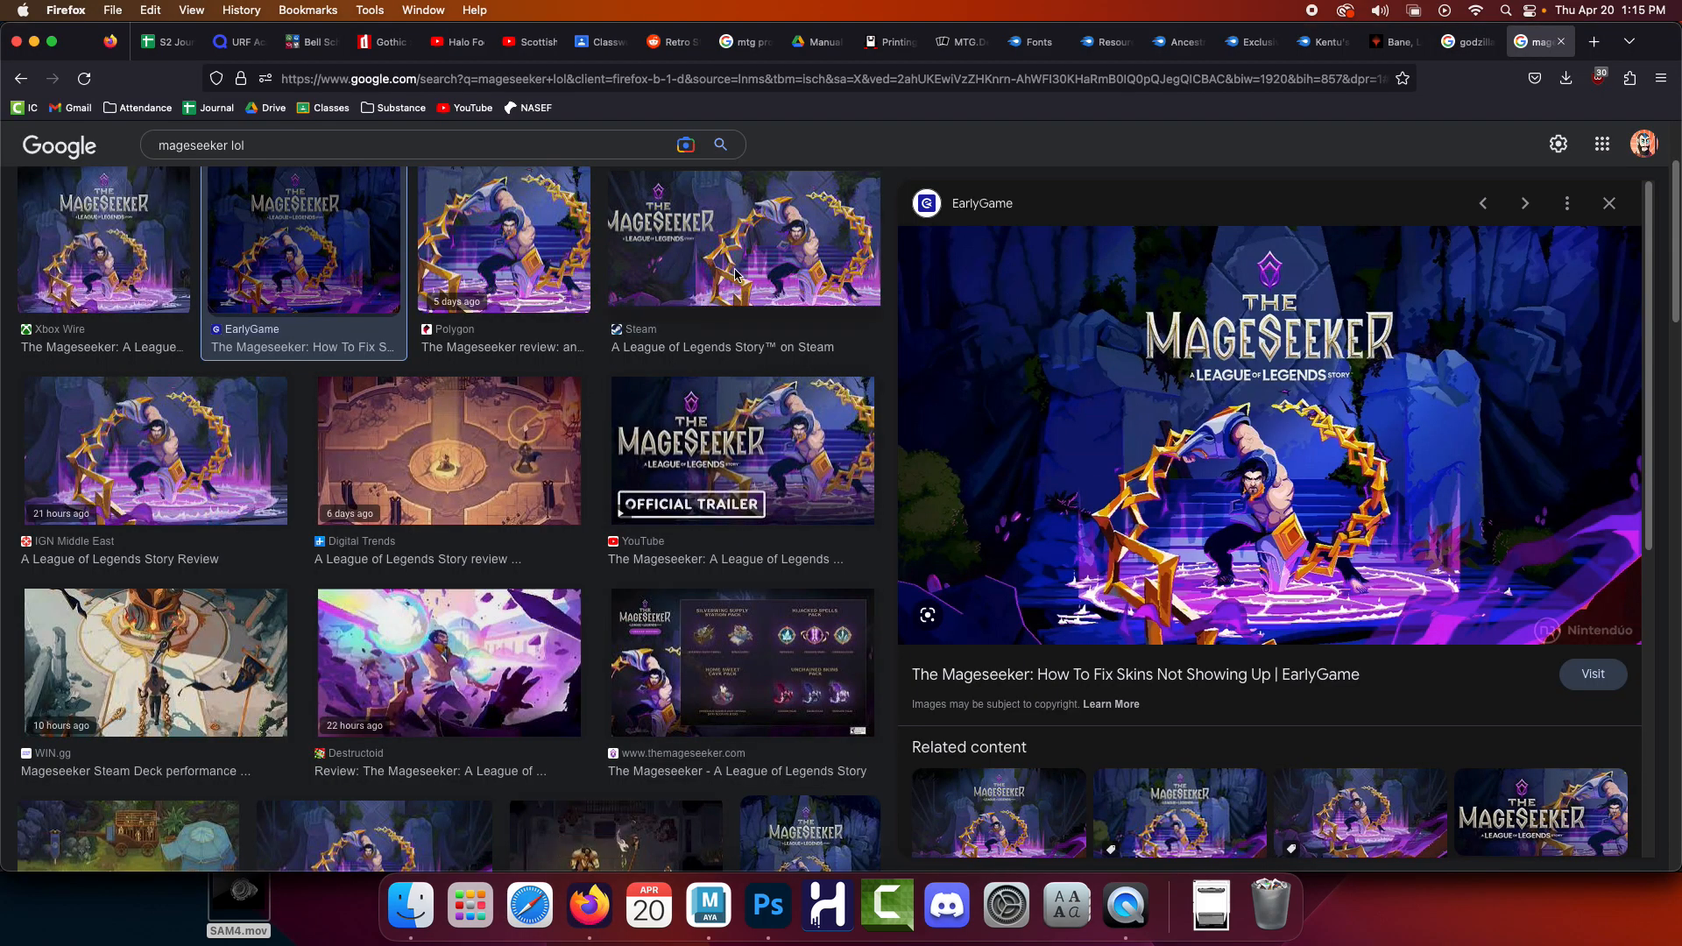
scroll(405, 645, "down", 3)
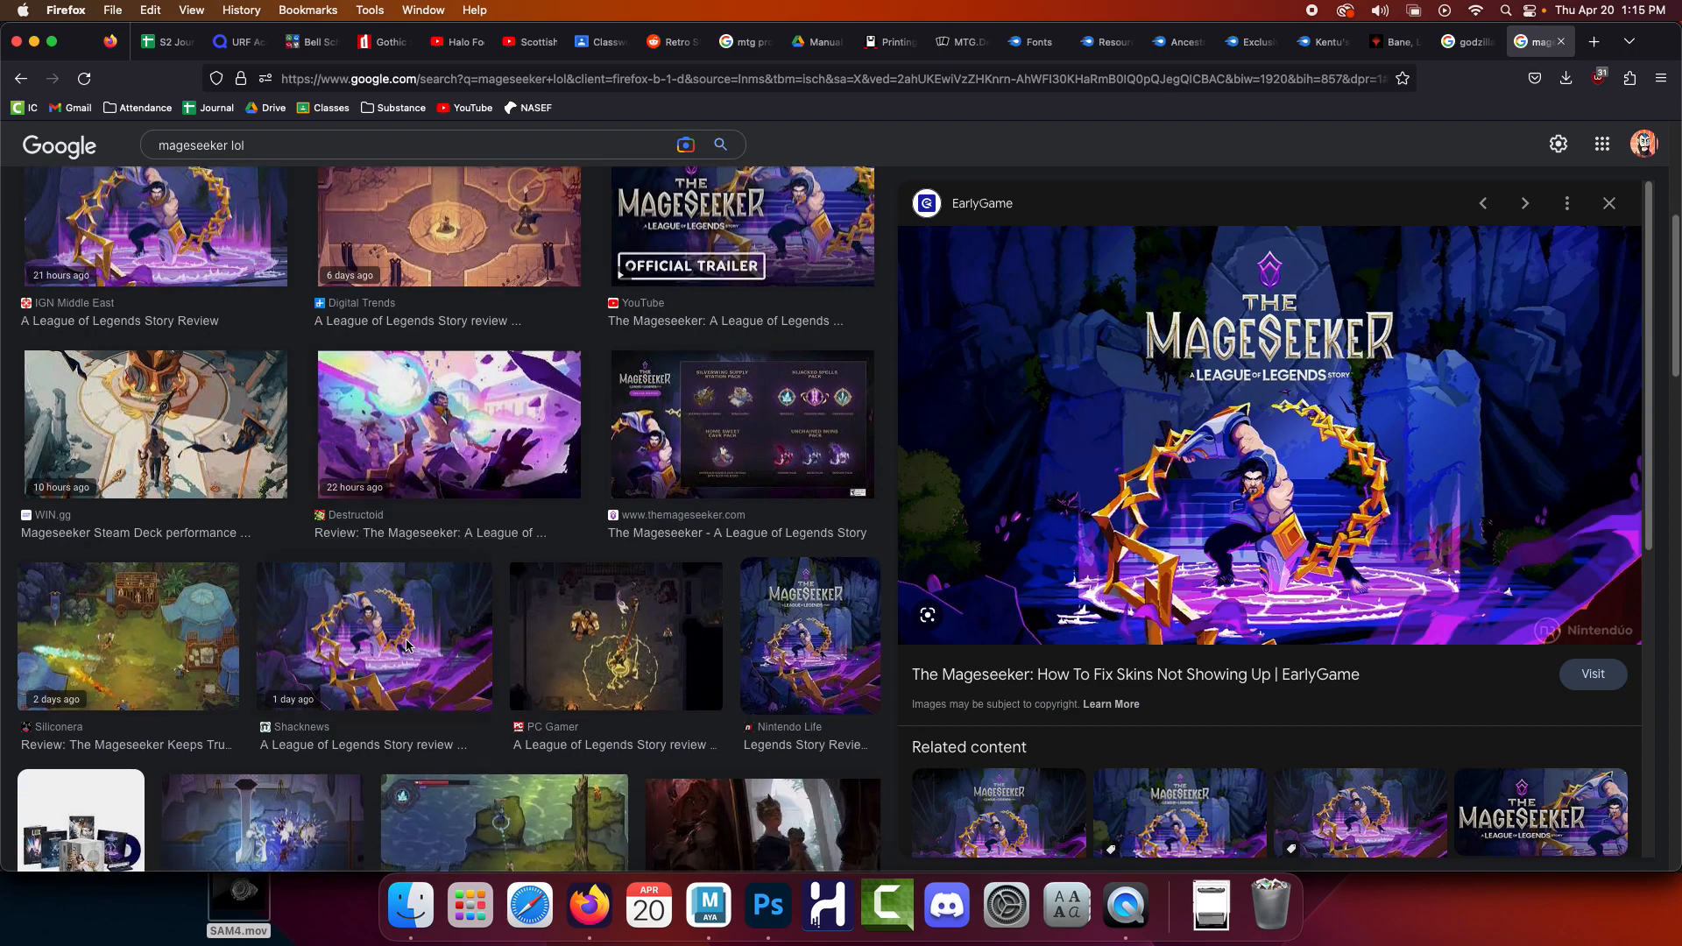
left_click(456, 412)
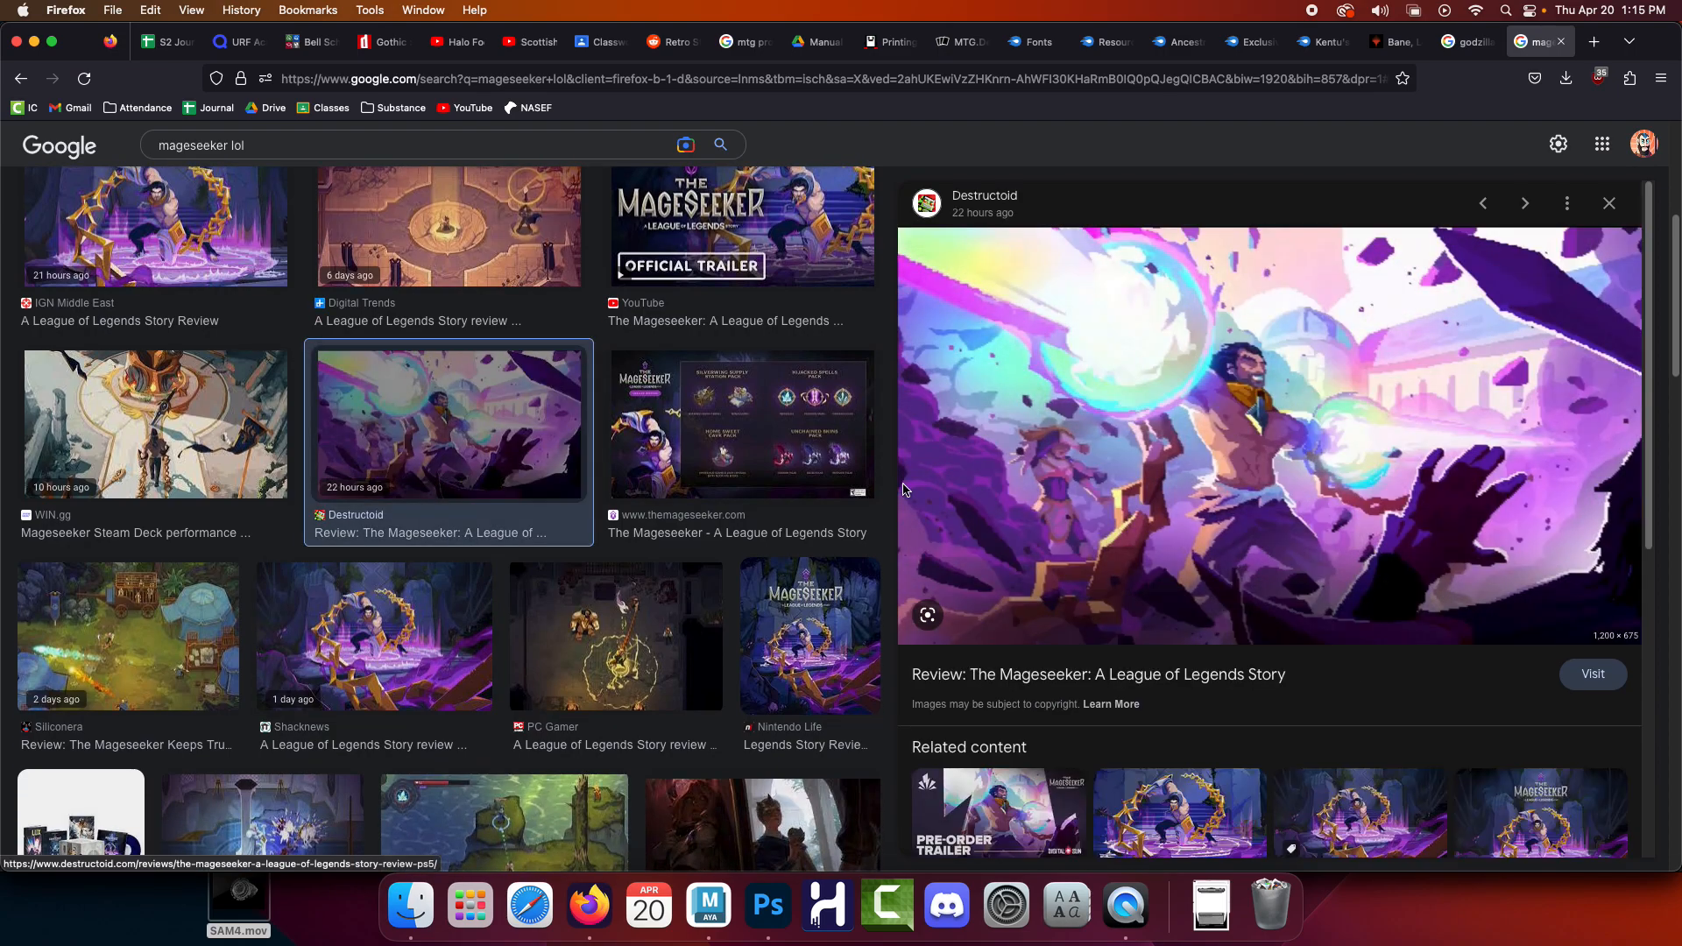
right_click(1245, 376)
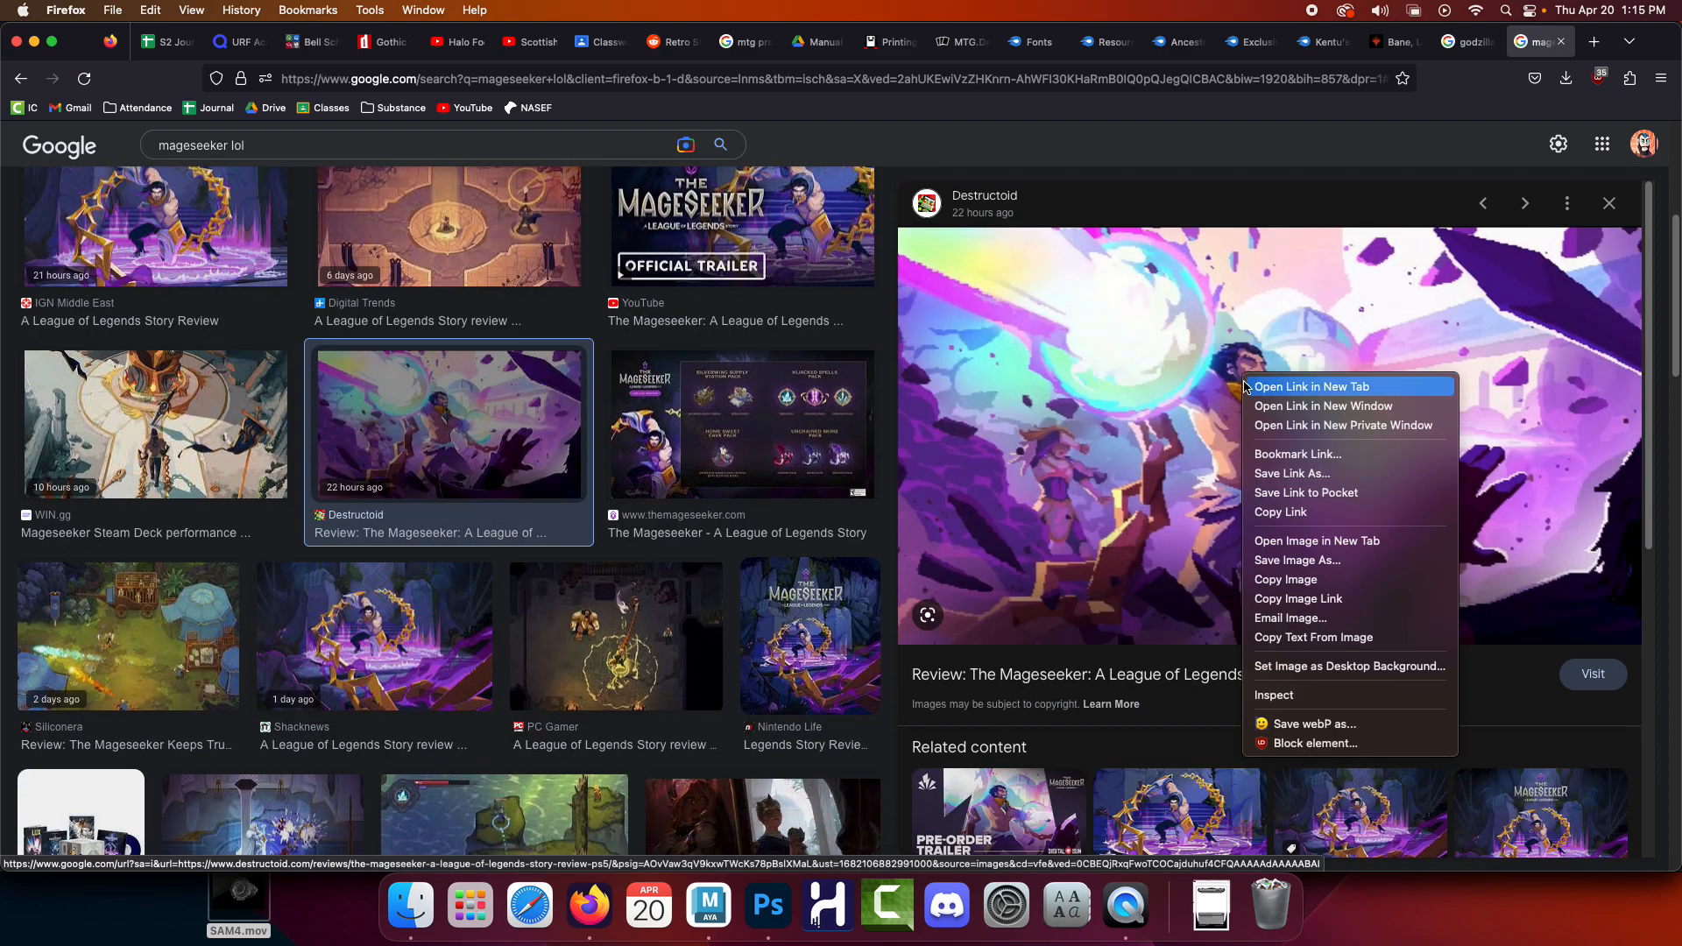
left_click(1286, 580)
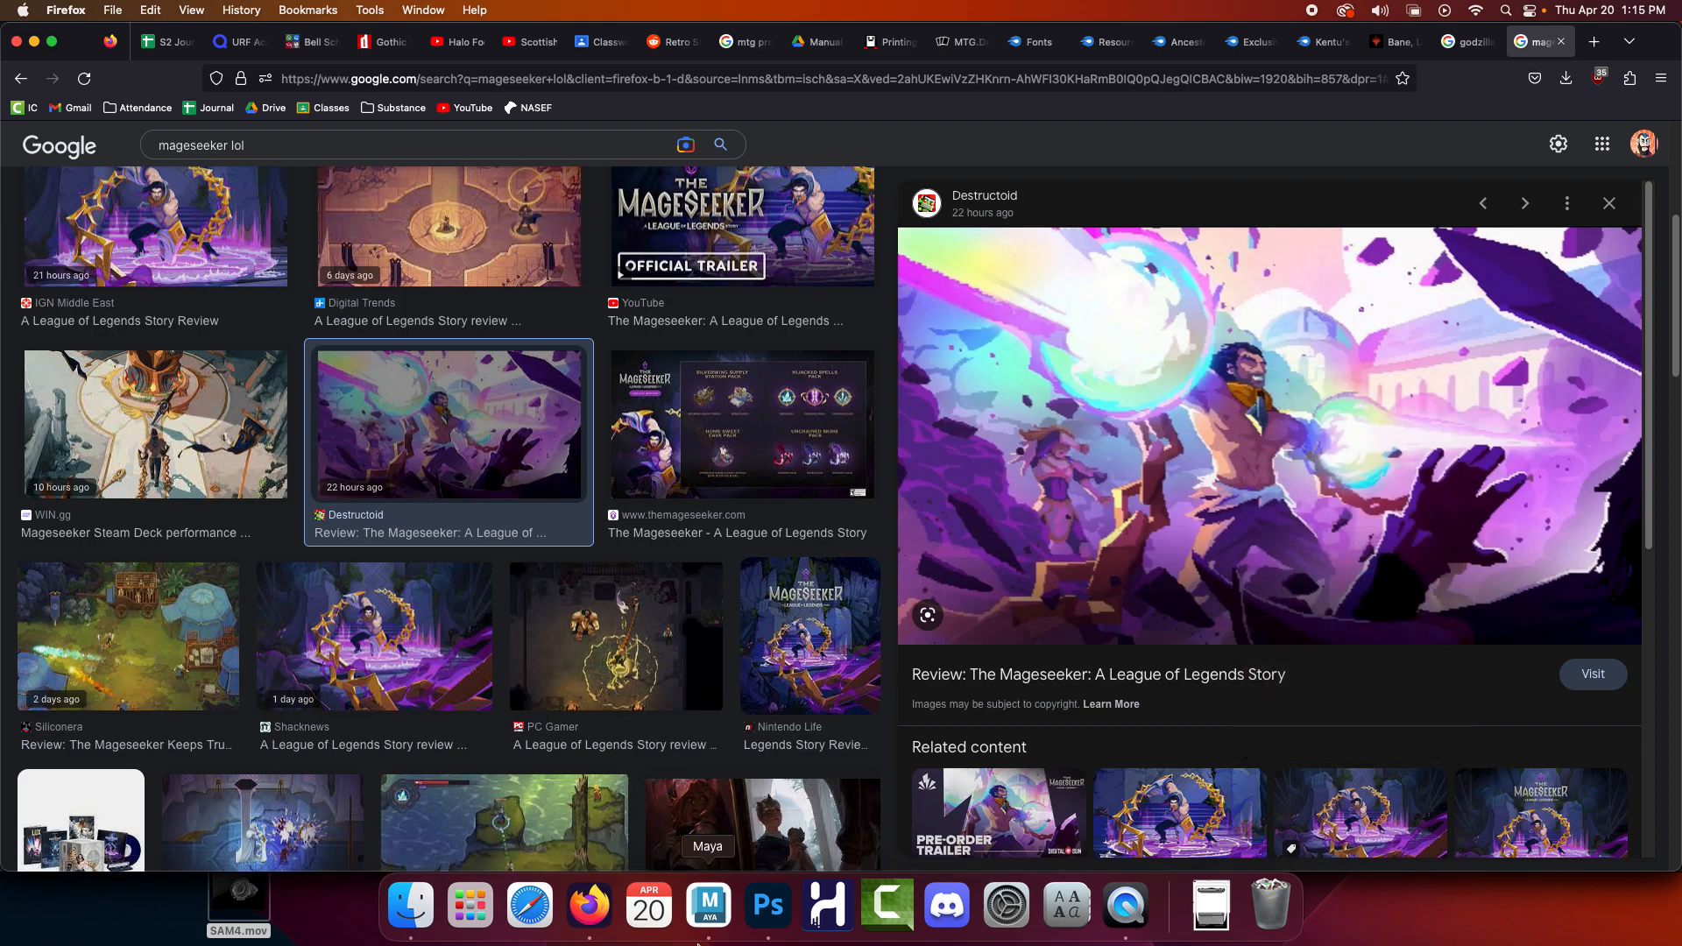
Paste the copied image into the Photoshop texture above the BLACK layer and position it over the large upper-left shell
left_click(768, 906)
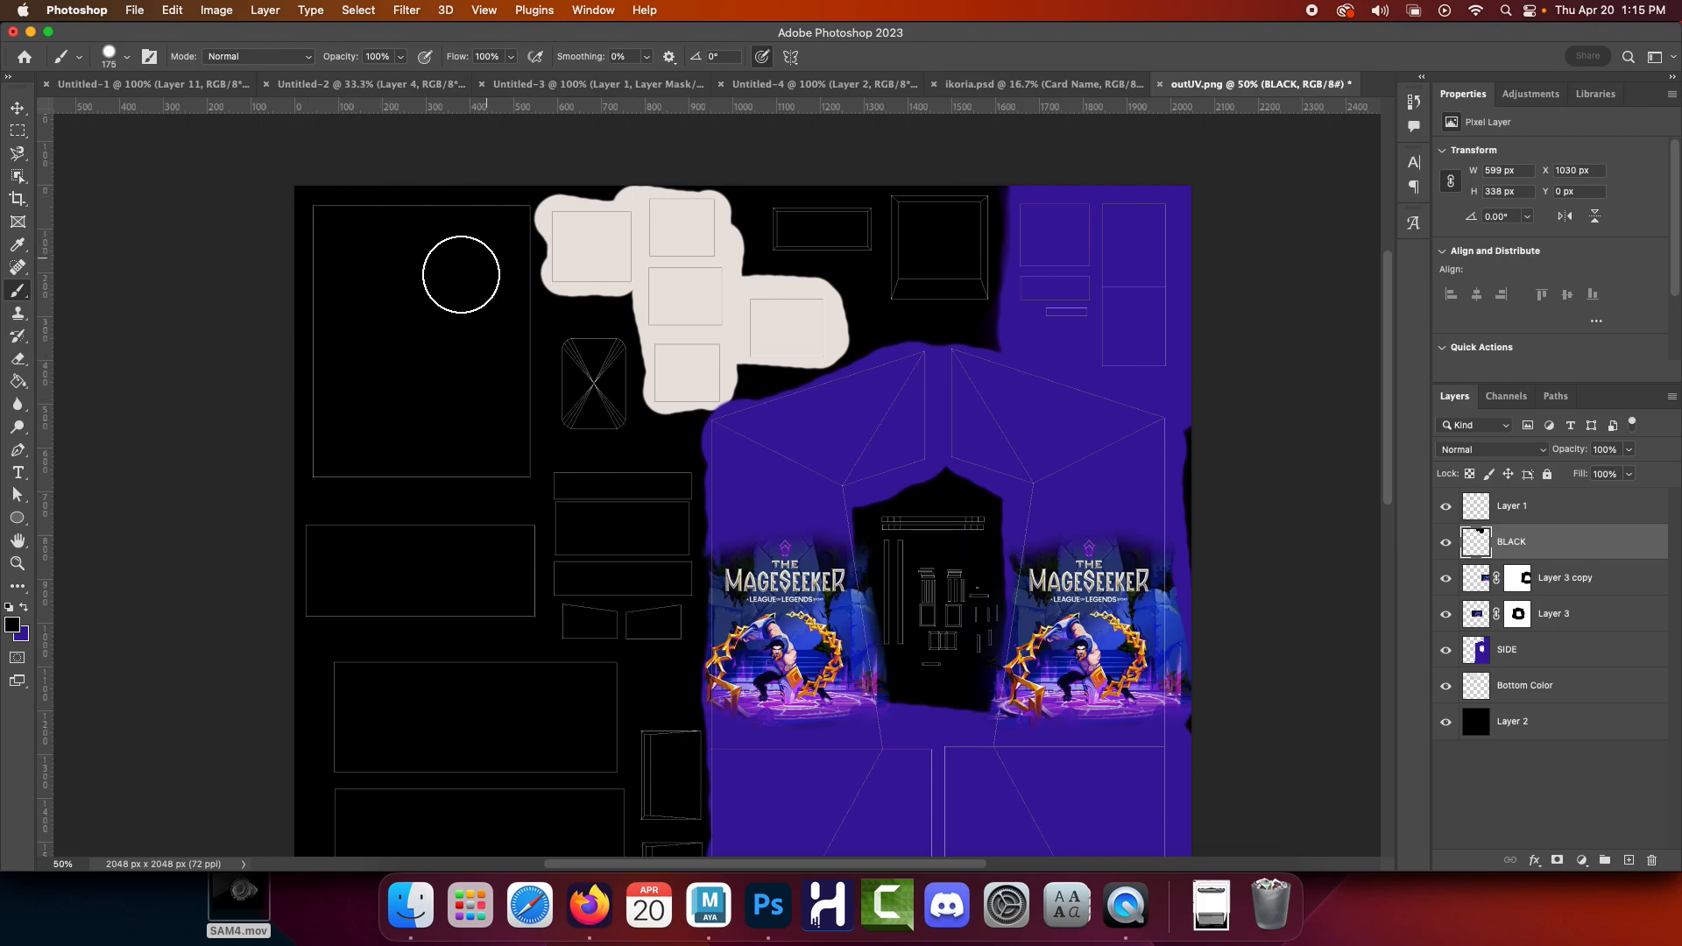
scroll(469, 409, "down", 3)
scroll(492, 458, "down", 4)
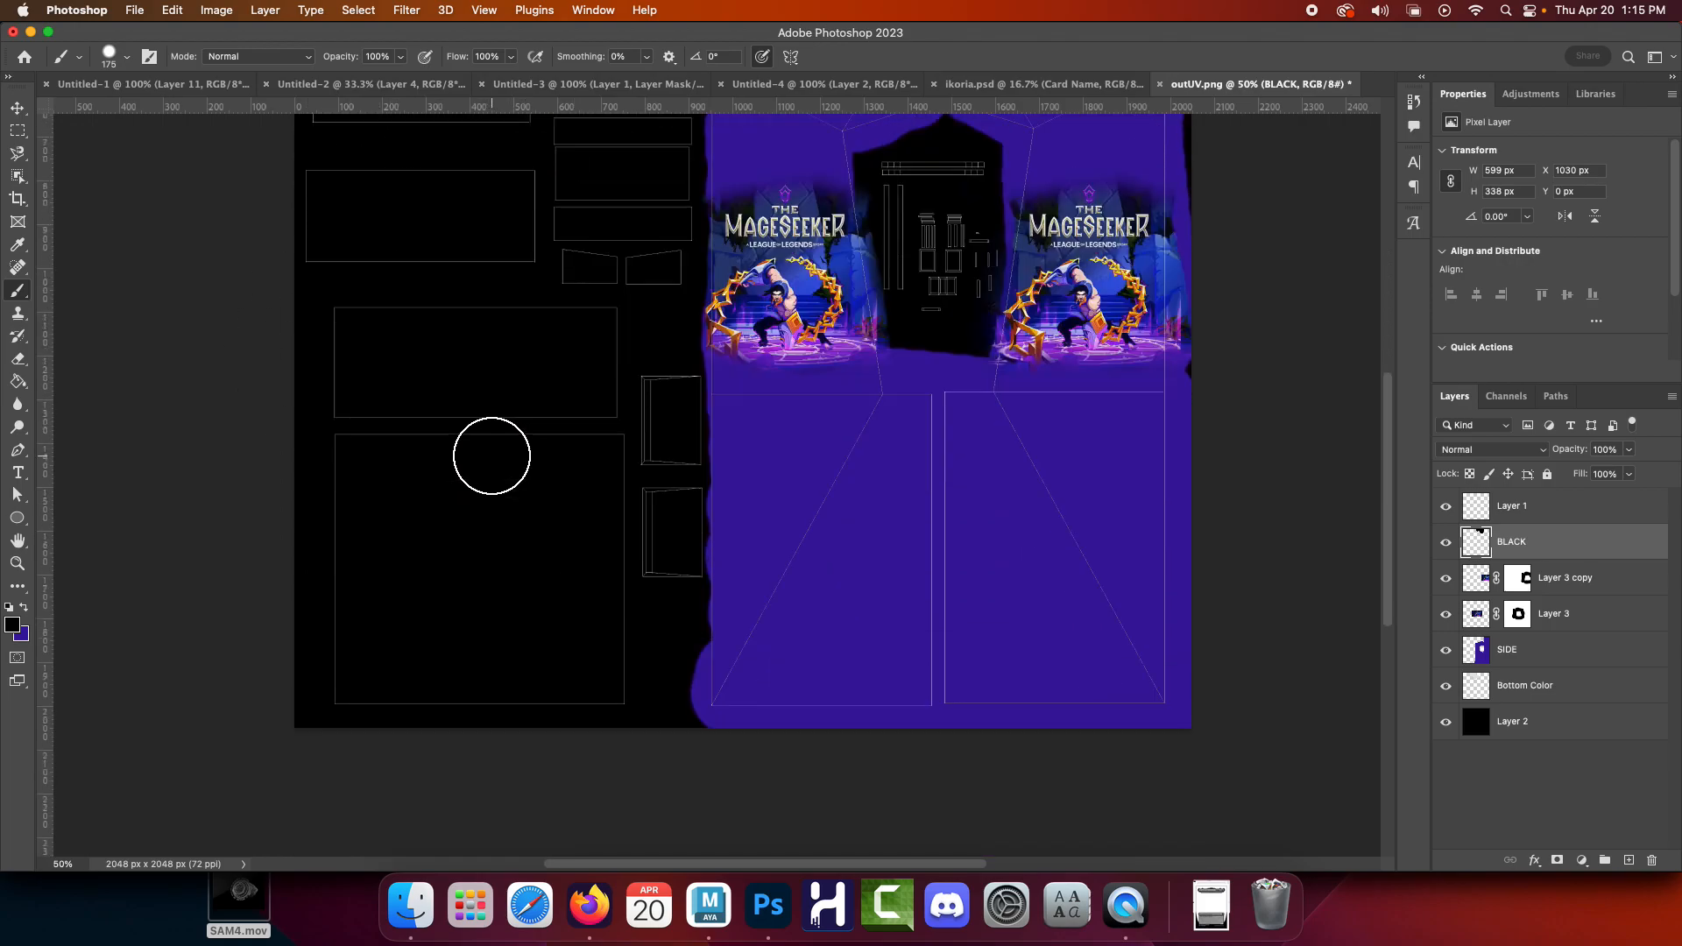
scroll(492, 458, "up", 6)
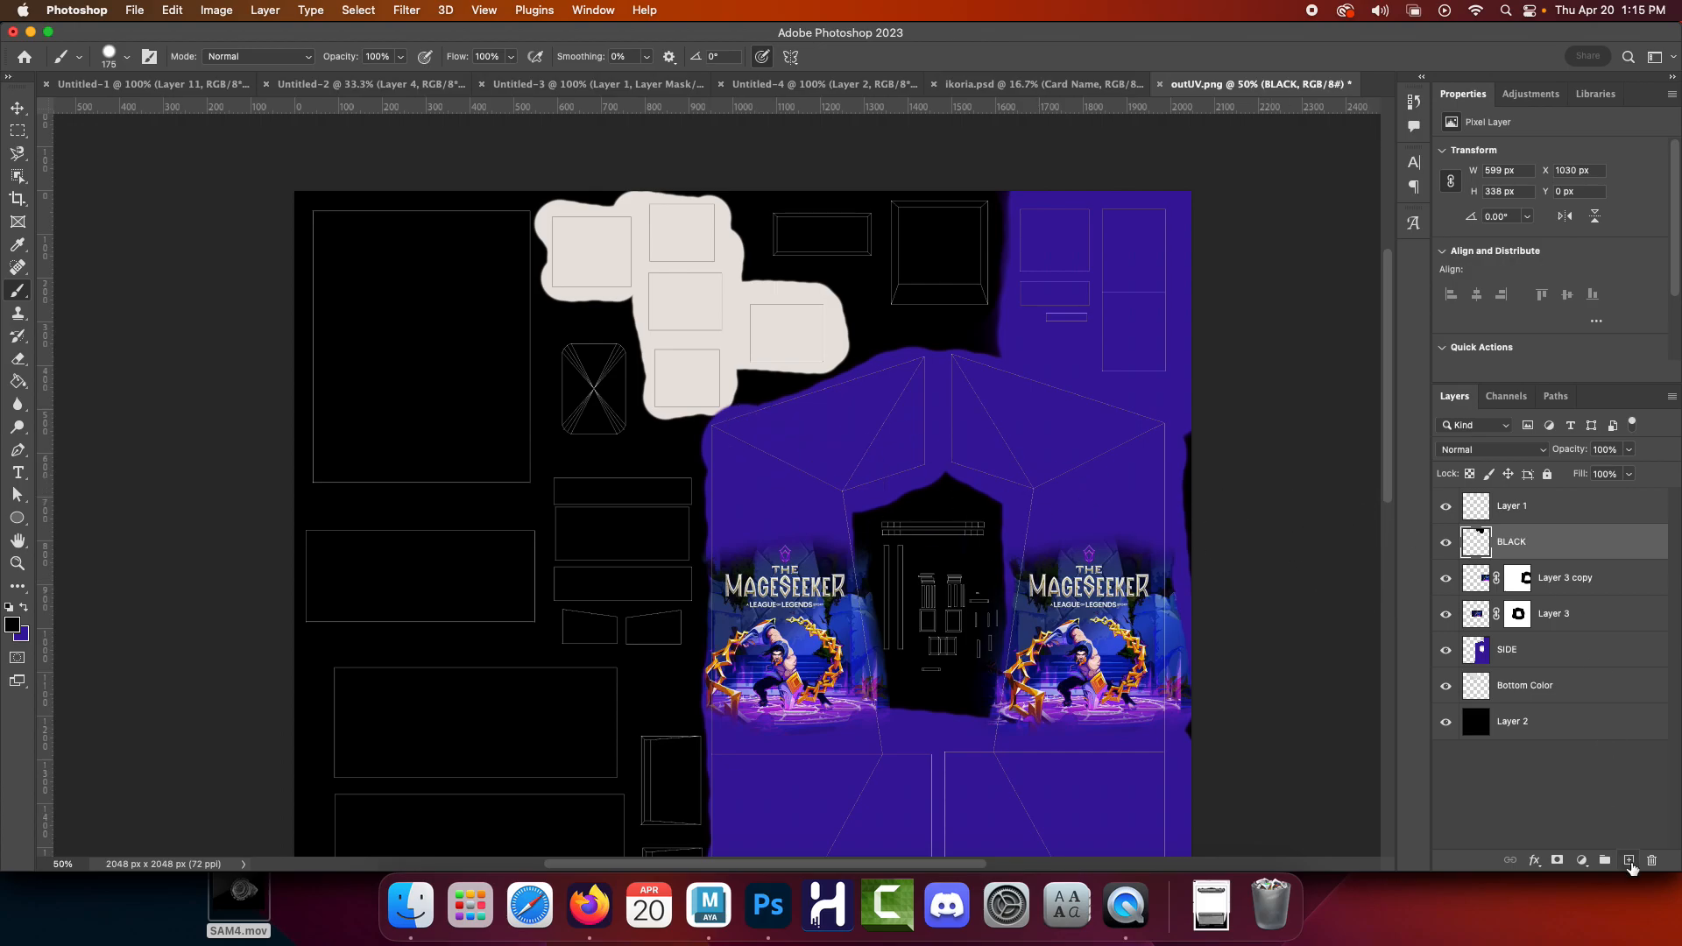
key("super+v")
key("v")
left_click_drag(785, 538, 455, 383)
Select a 535 x 651 px rectangle around the upper-left shell at X 24 px, Y 31 px and mask the pasted artwork to it
left_click(17, 131)
left_click_drag(305, 204, 538, 488)
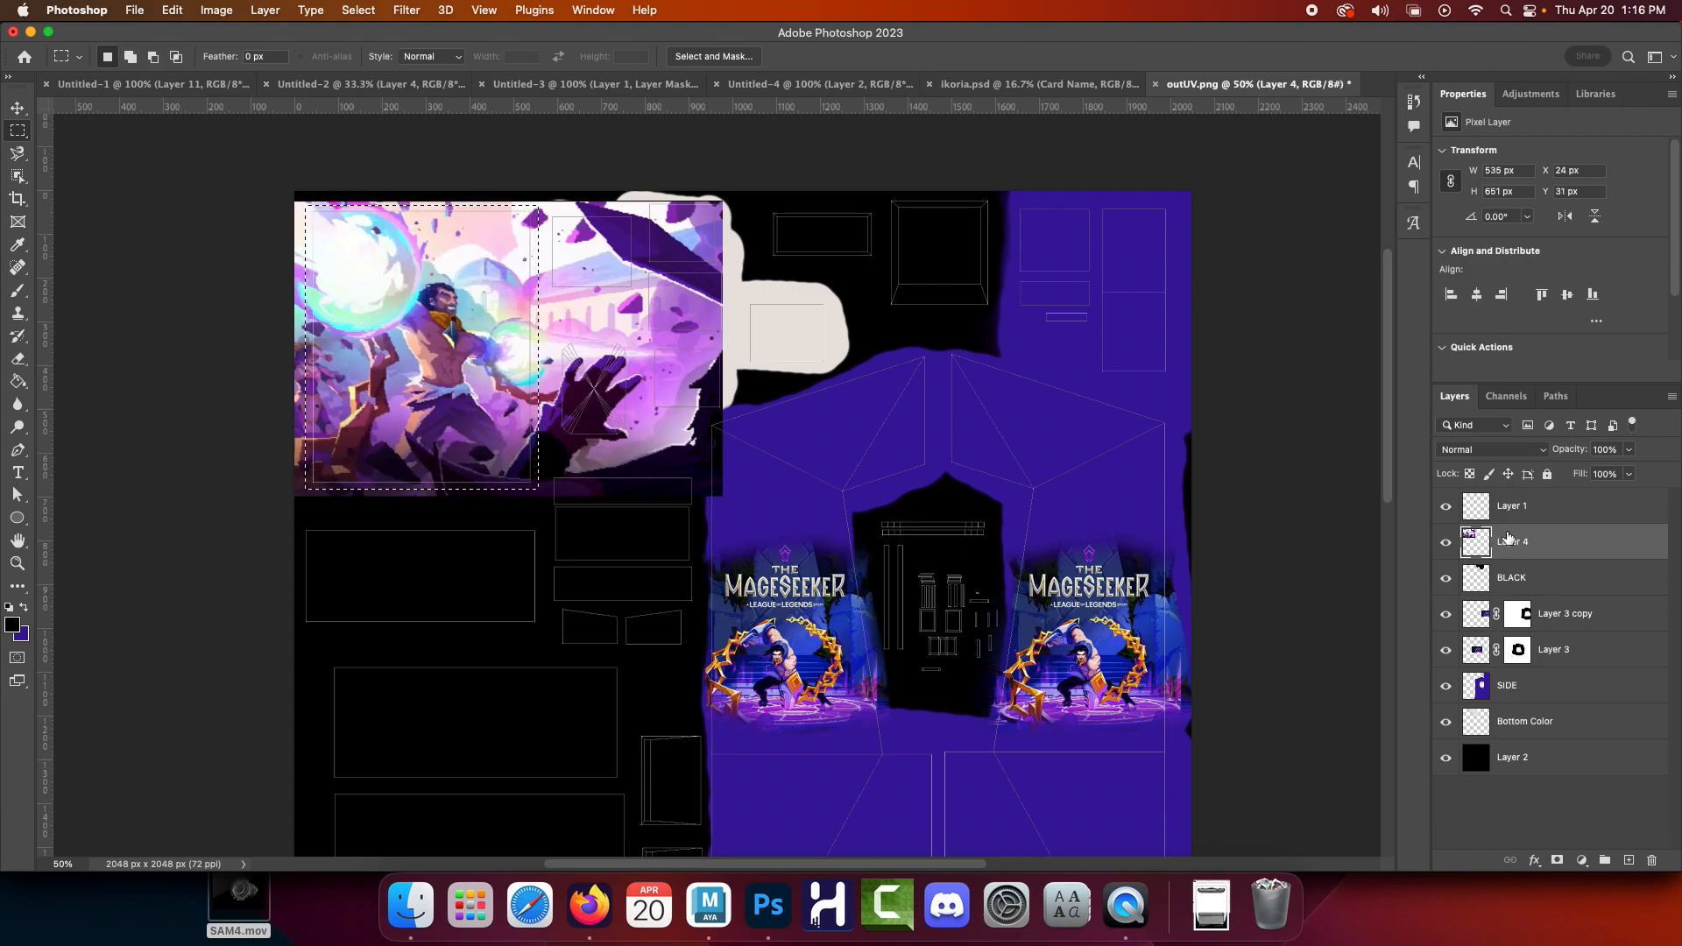
left_click(1557, 861)
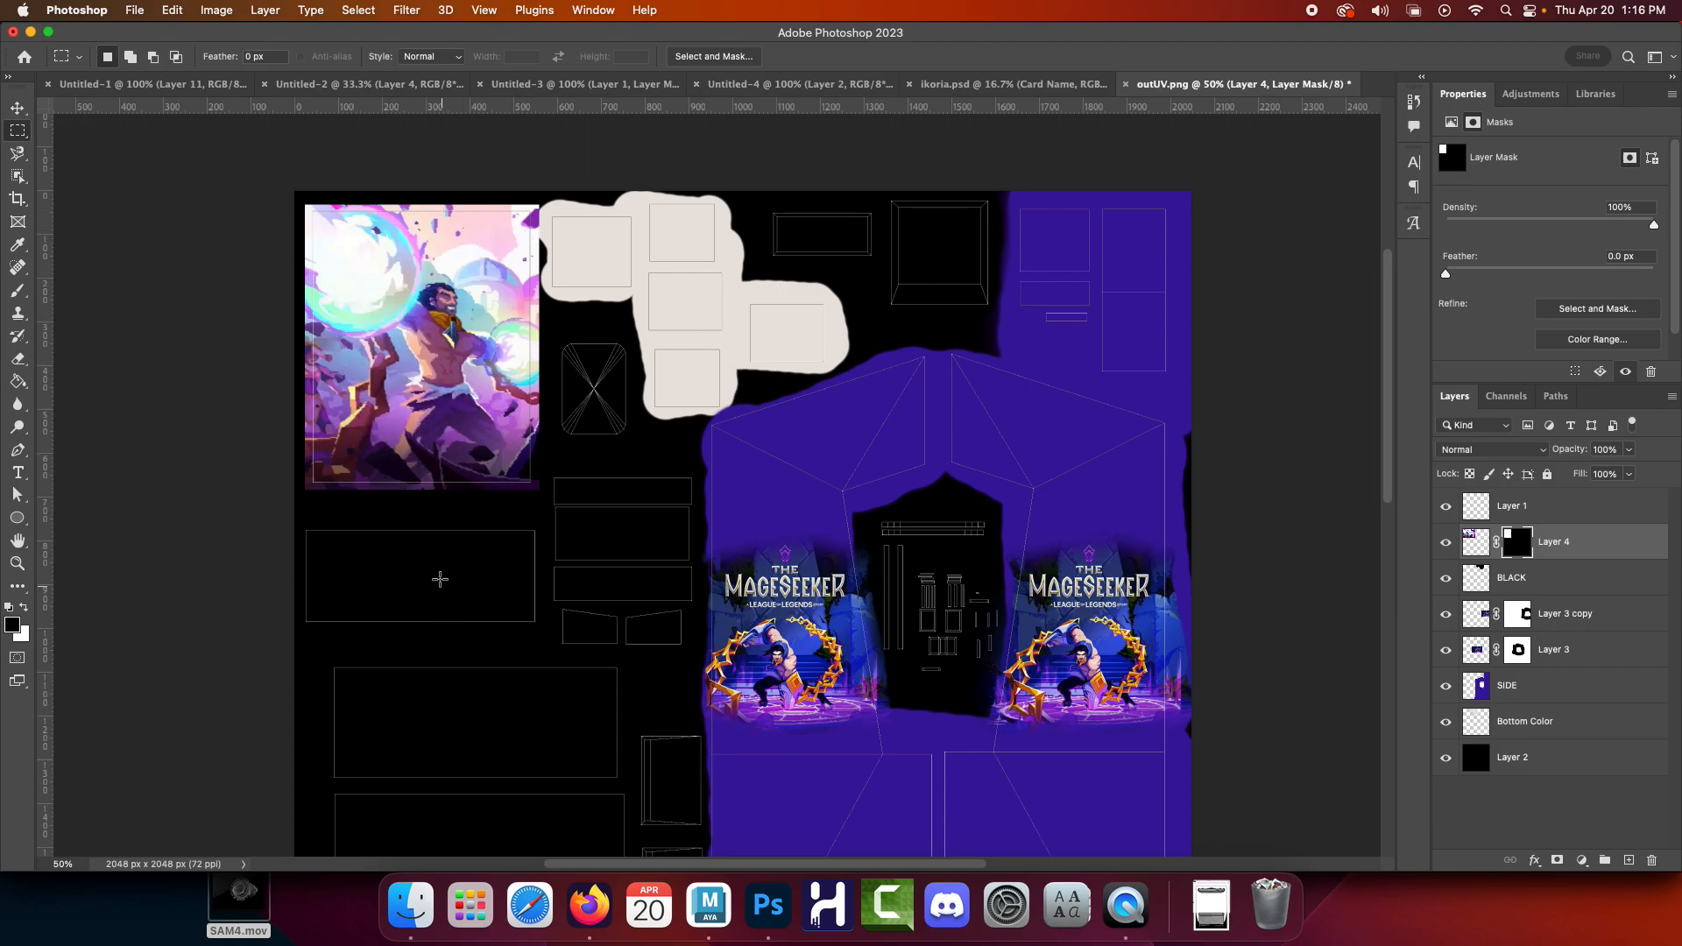
Browse the Mageseeker image results in Firefox and copy the GINX Esports TV picture of the two facing characters
scroll(420, 637, "down", 6)
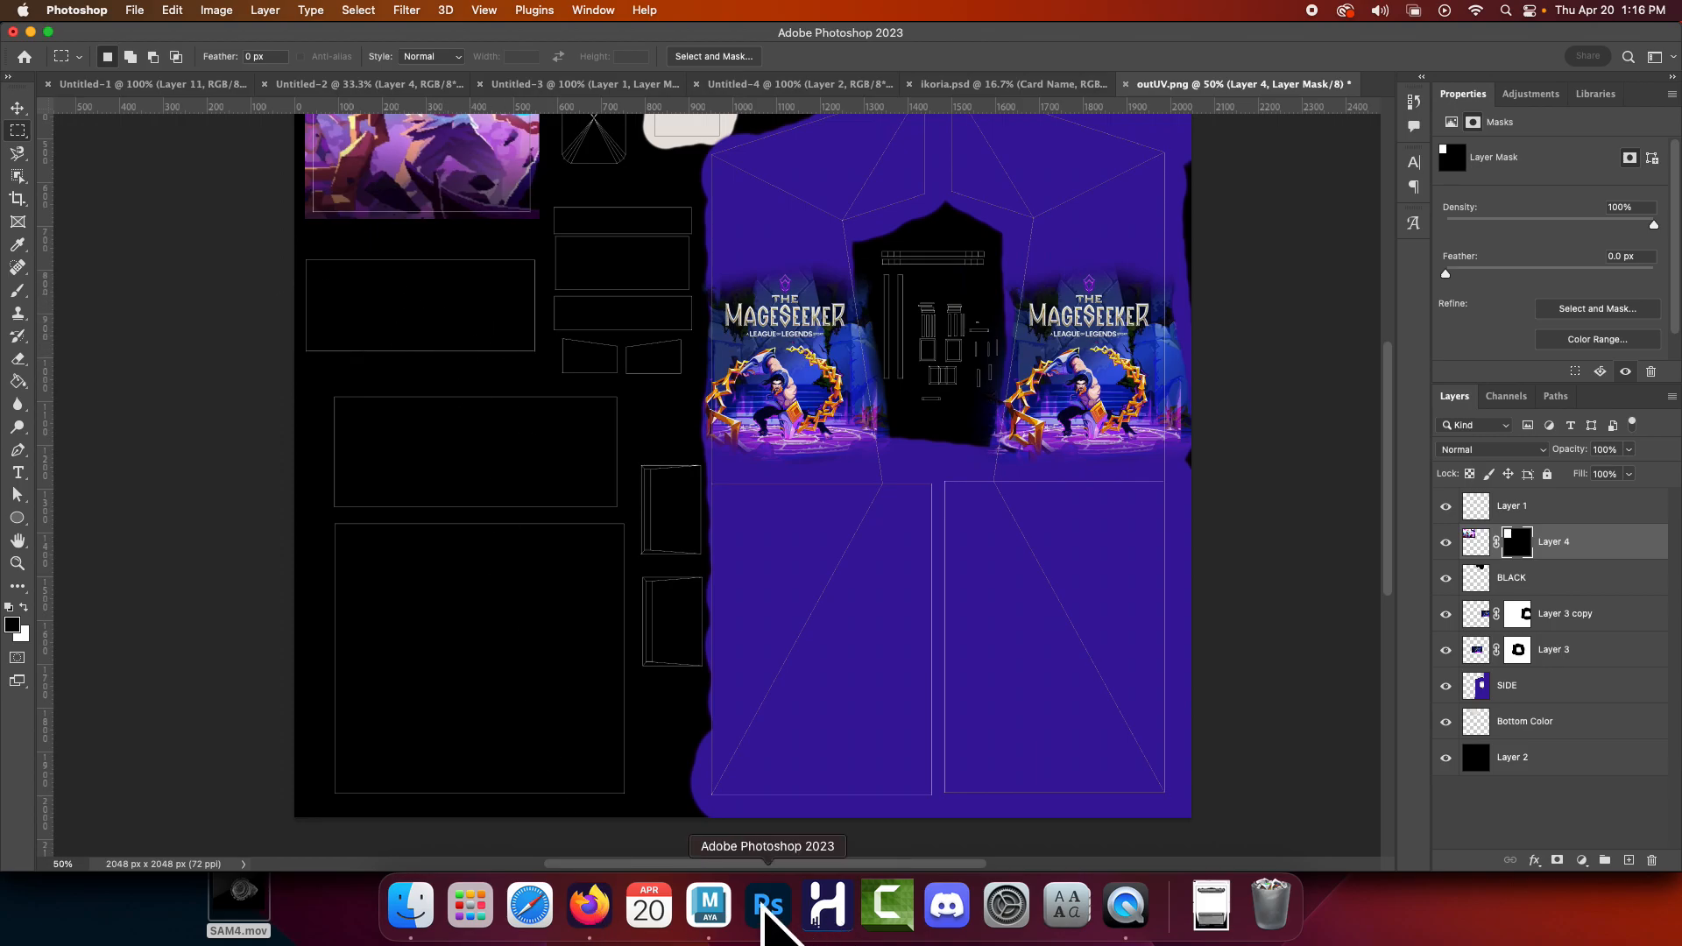
left_click(589, 908)
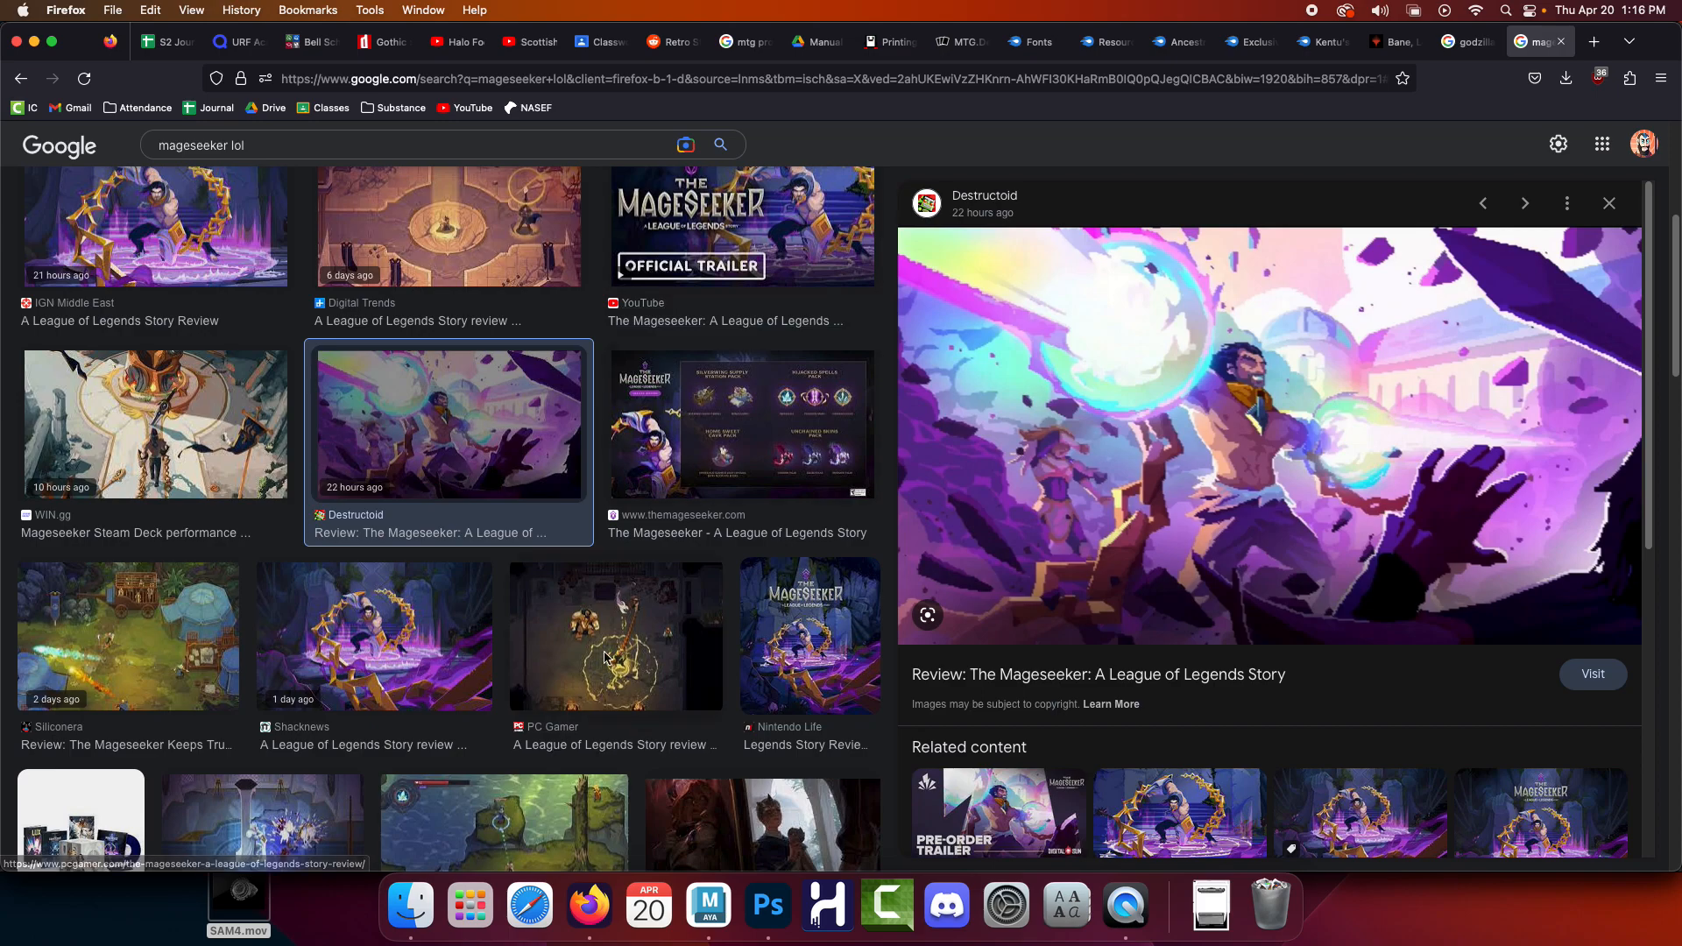
scroll(415, 615, "down", 3)
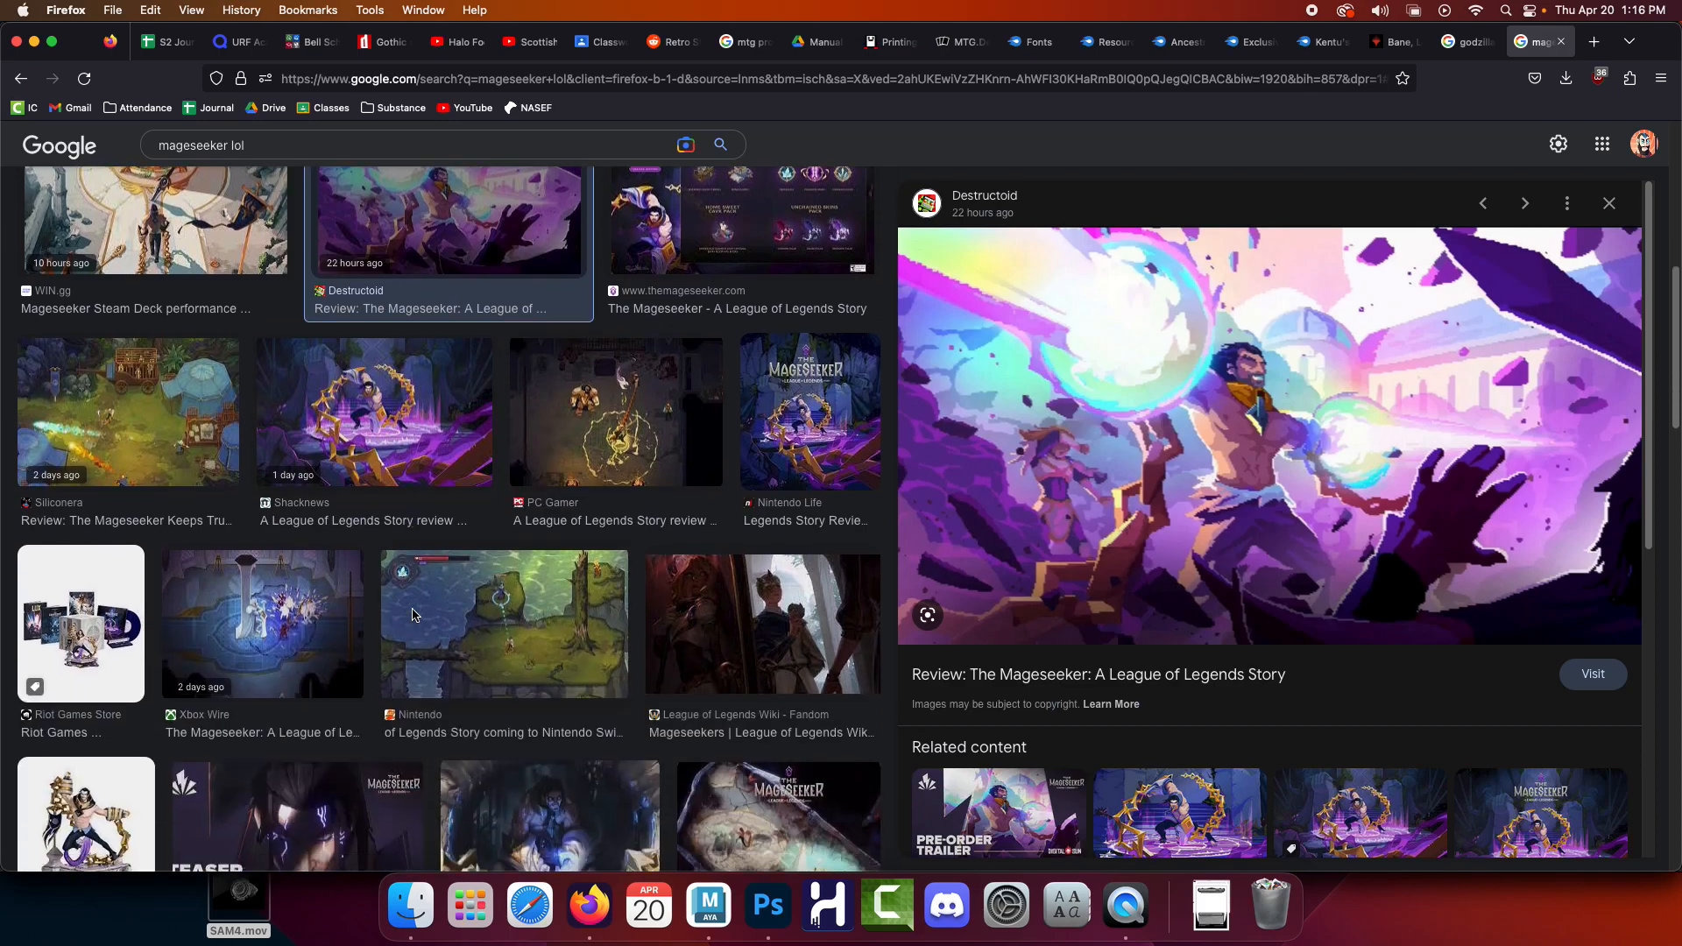
scroll(416, 615, "down", 2)
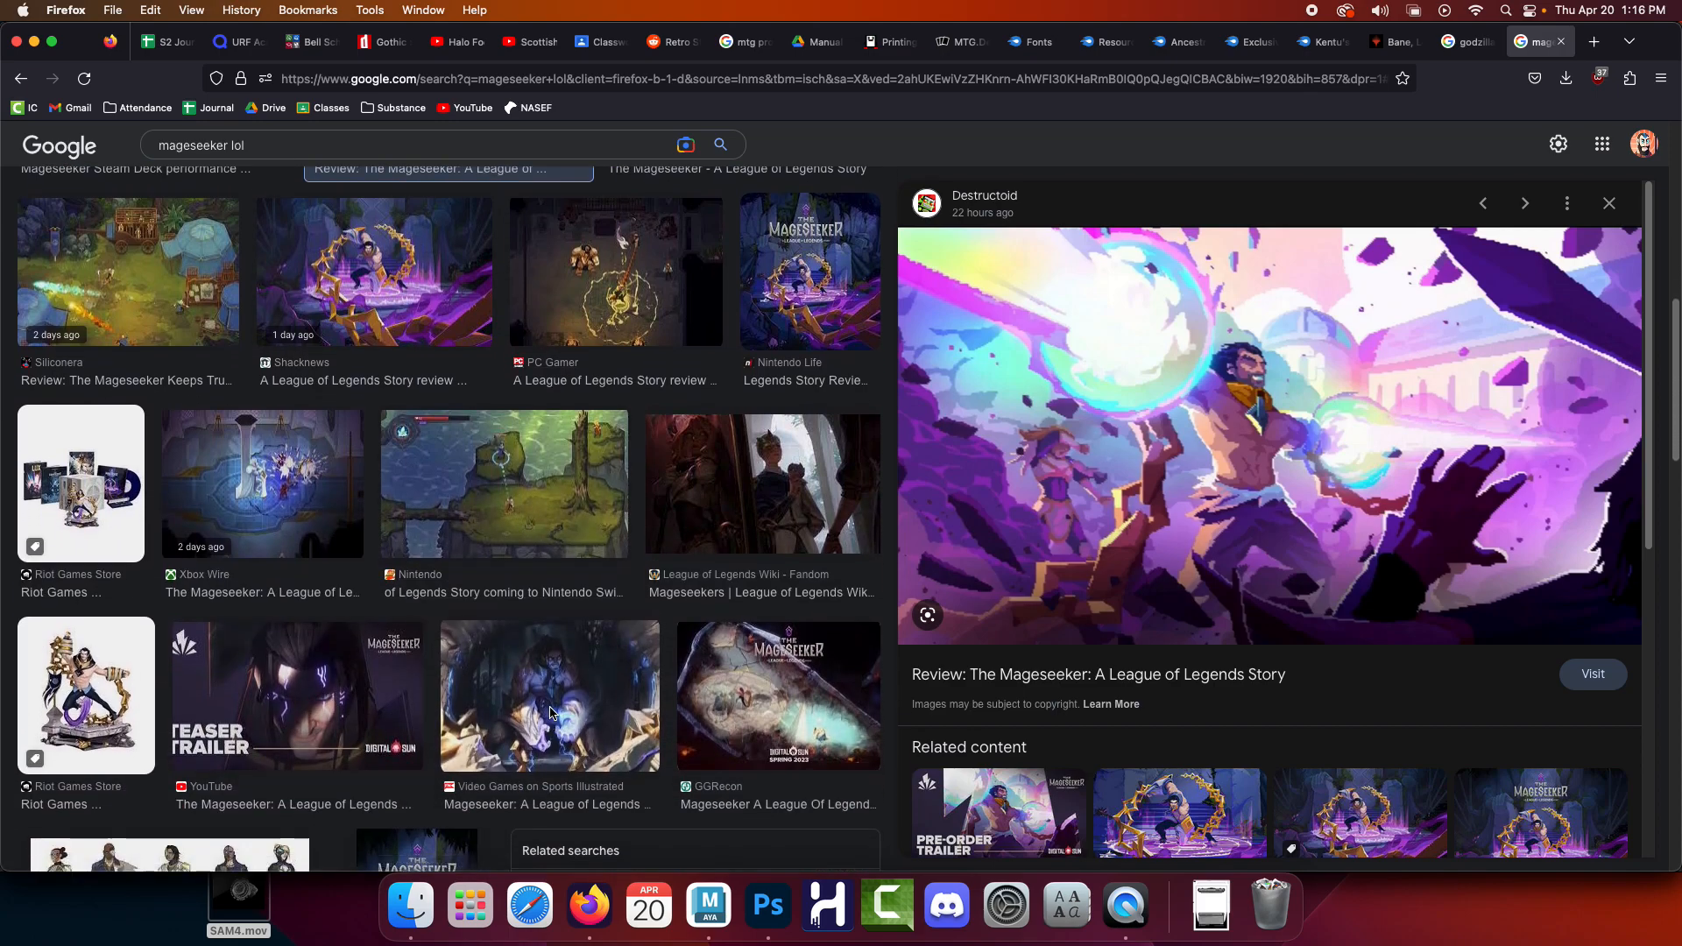
scroll(550, 711, "down", 3)
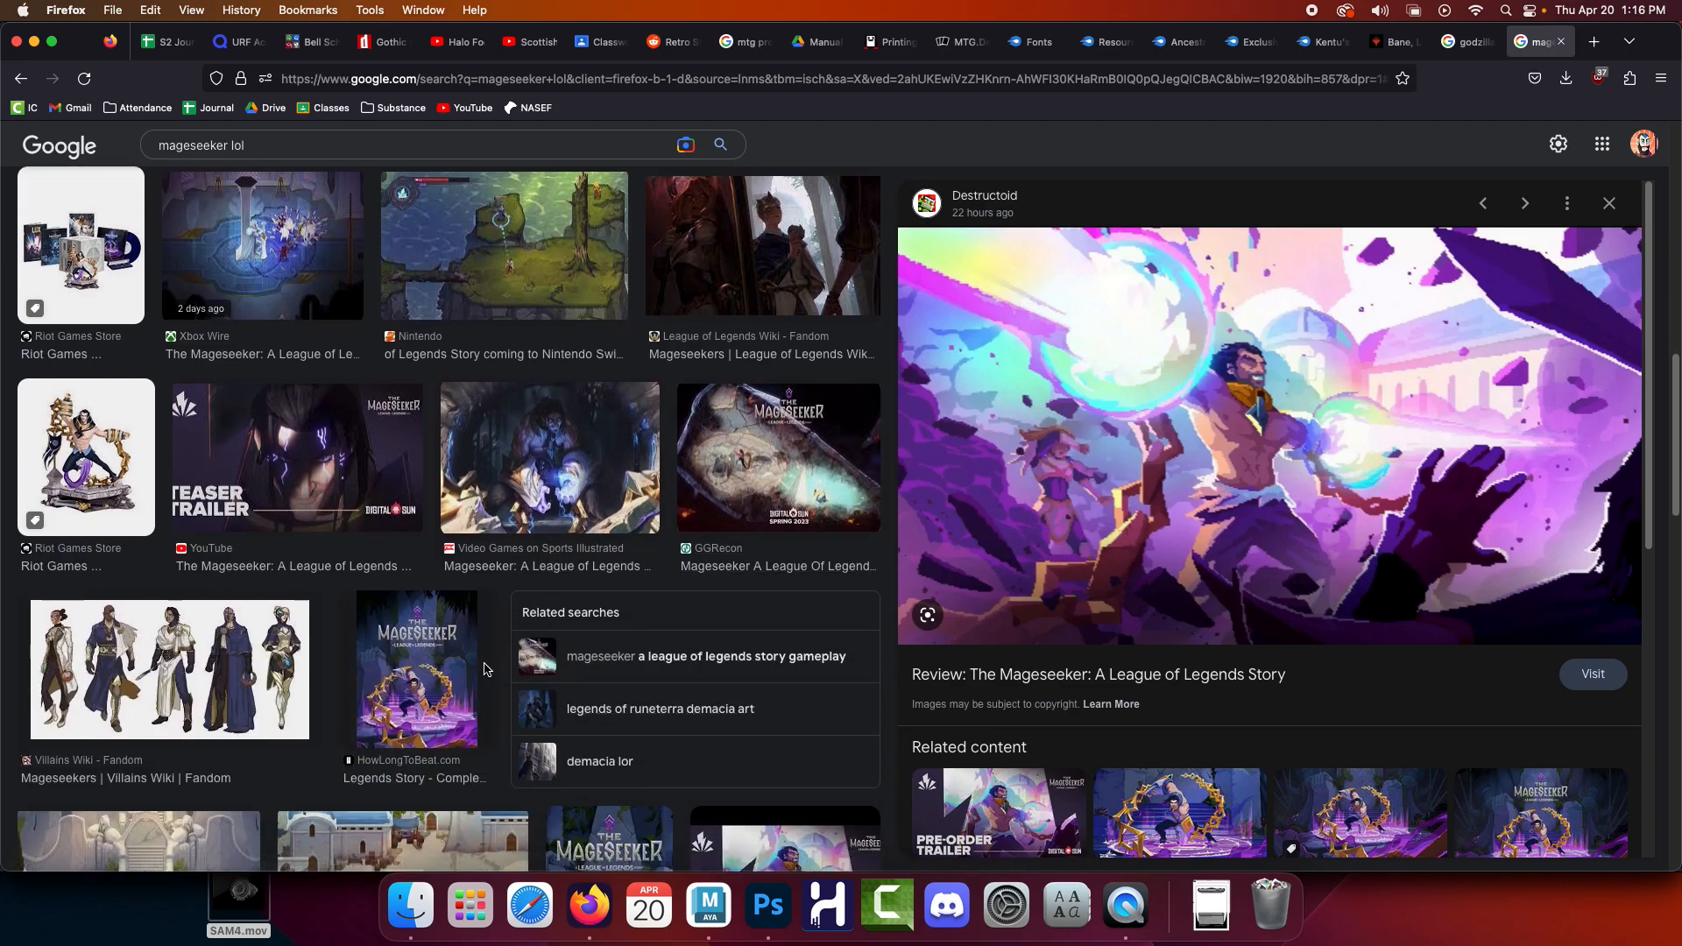
scroll(449, 672, "down", 3)
scroll(449, 672, "down", 3)
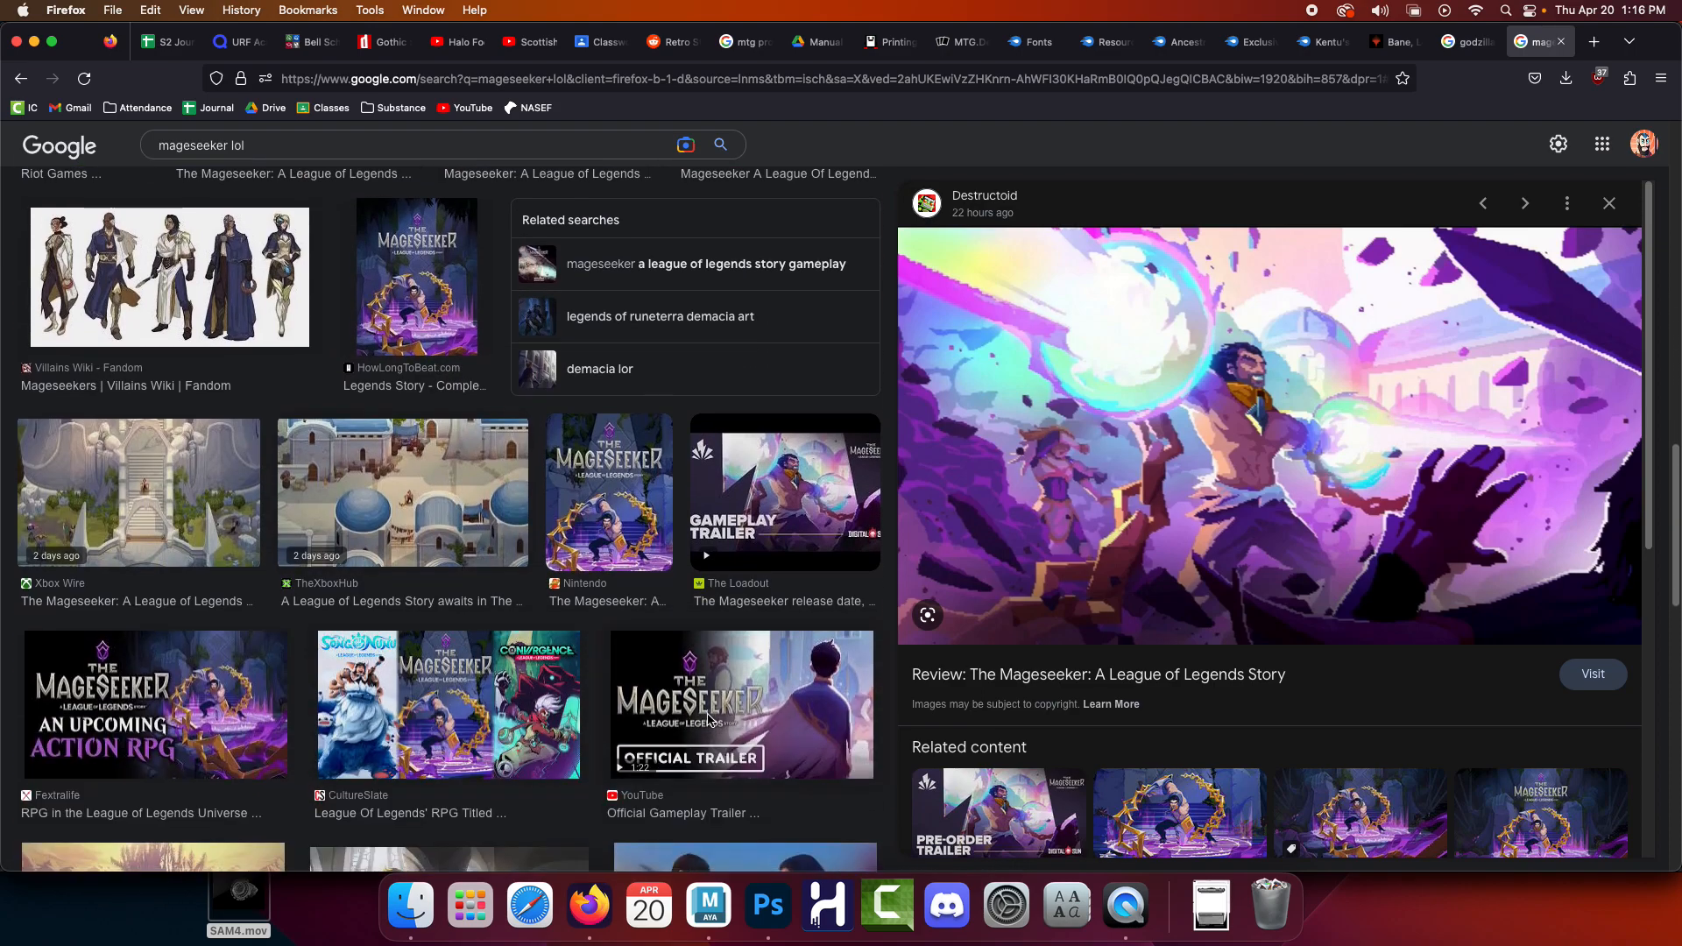
scroll(708, 718, "down", 3)
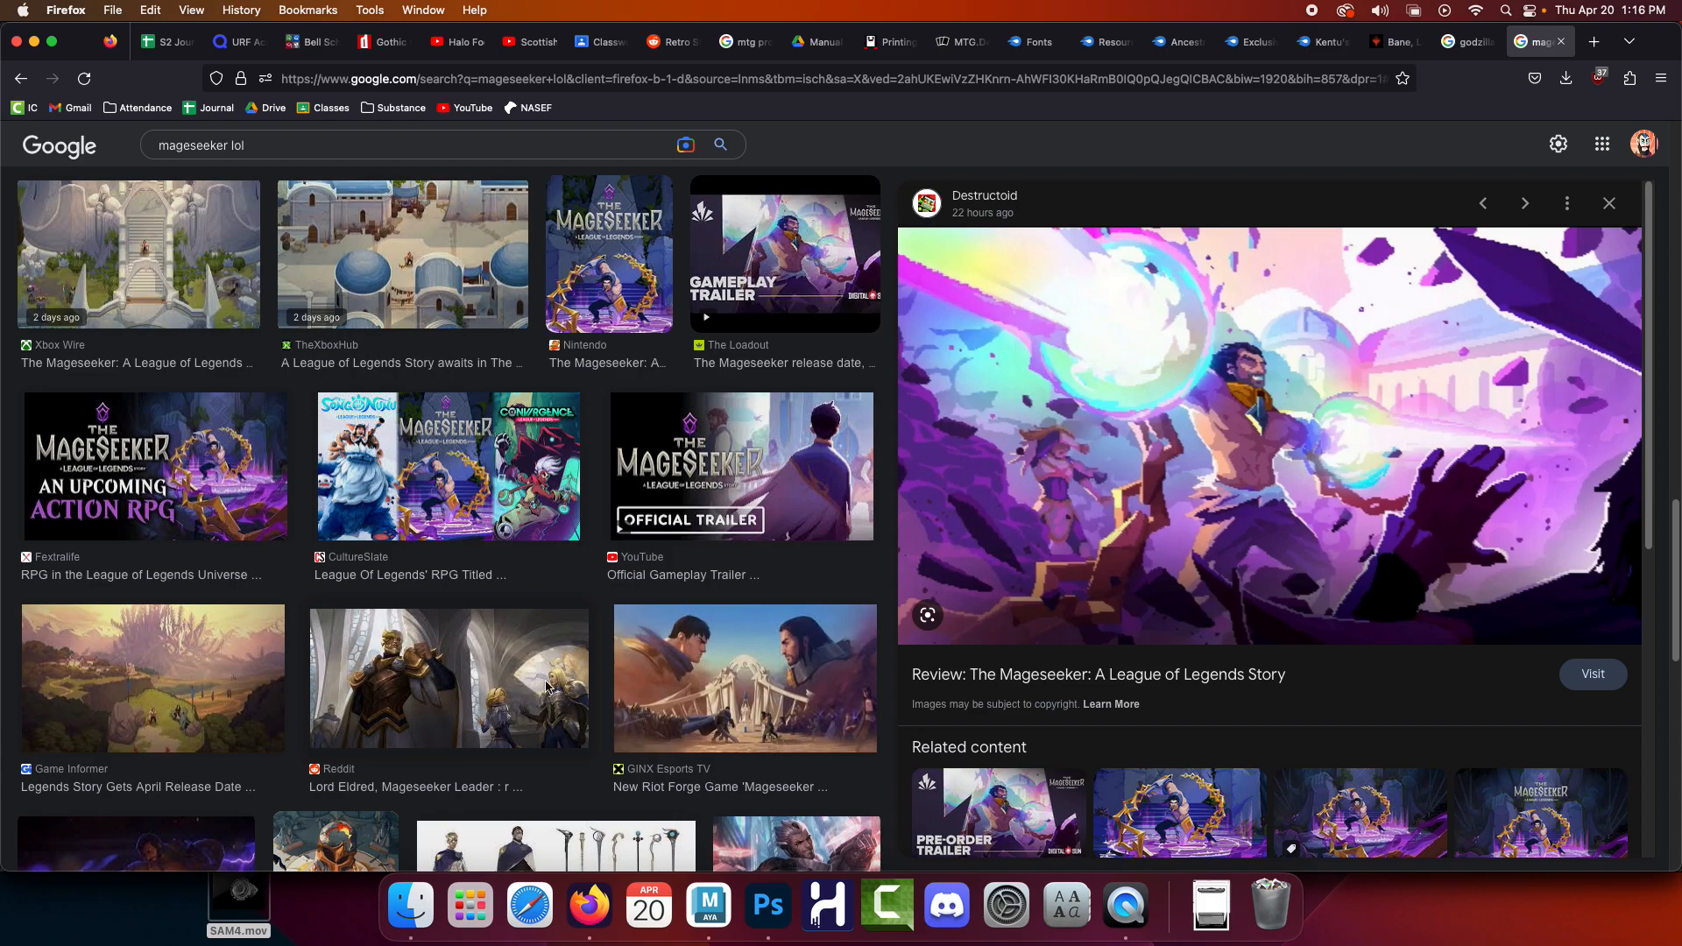
left_click(745, 679)
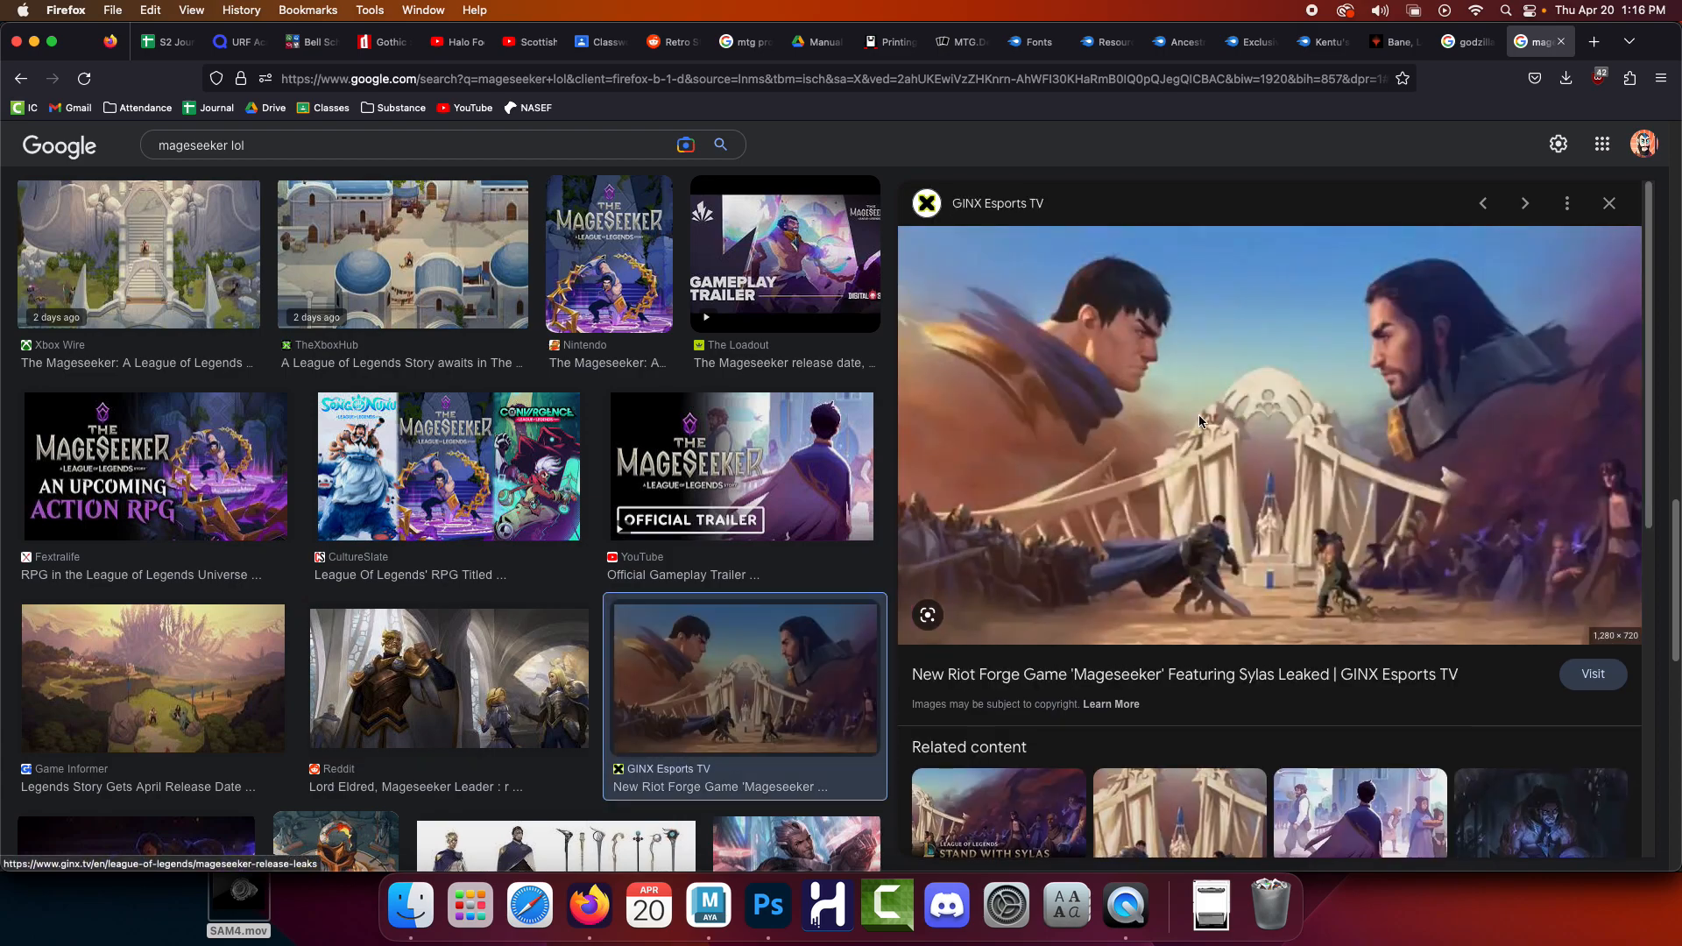
right_click(1164, 404)
left_click(1195, 604)
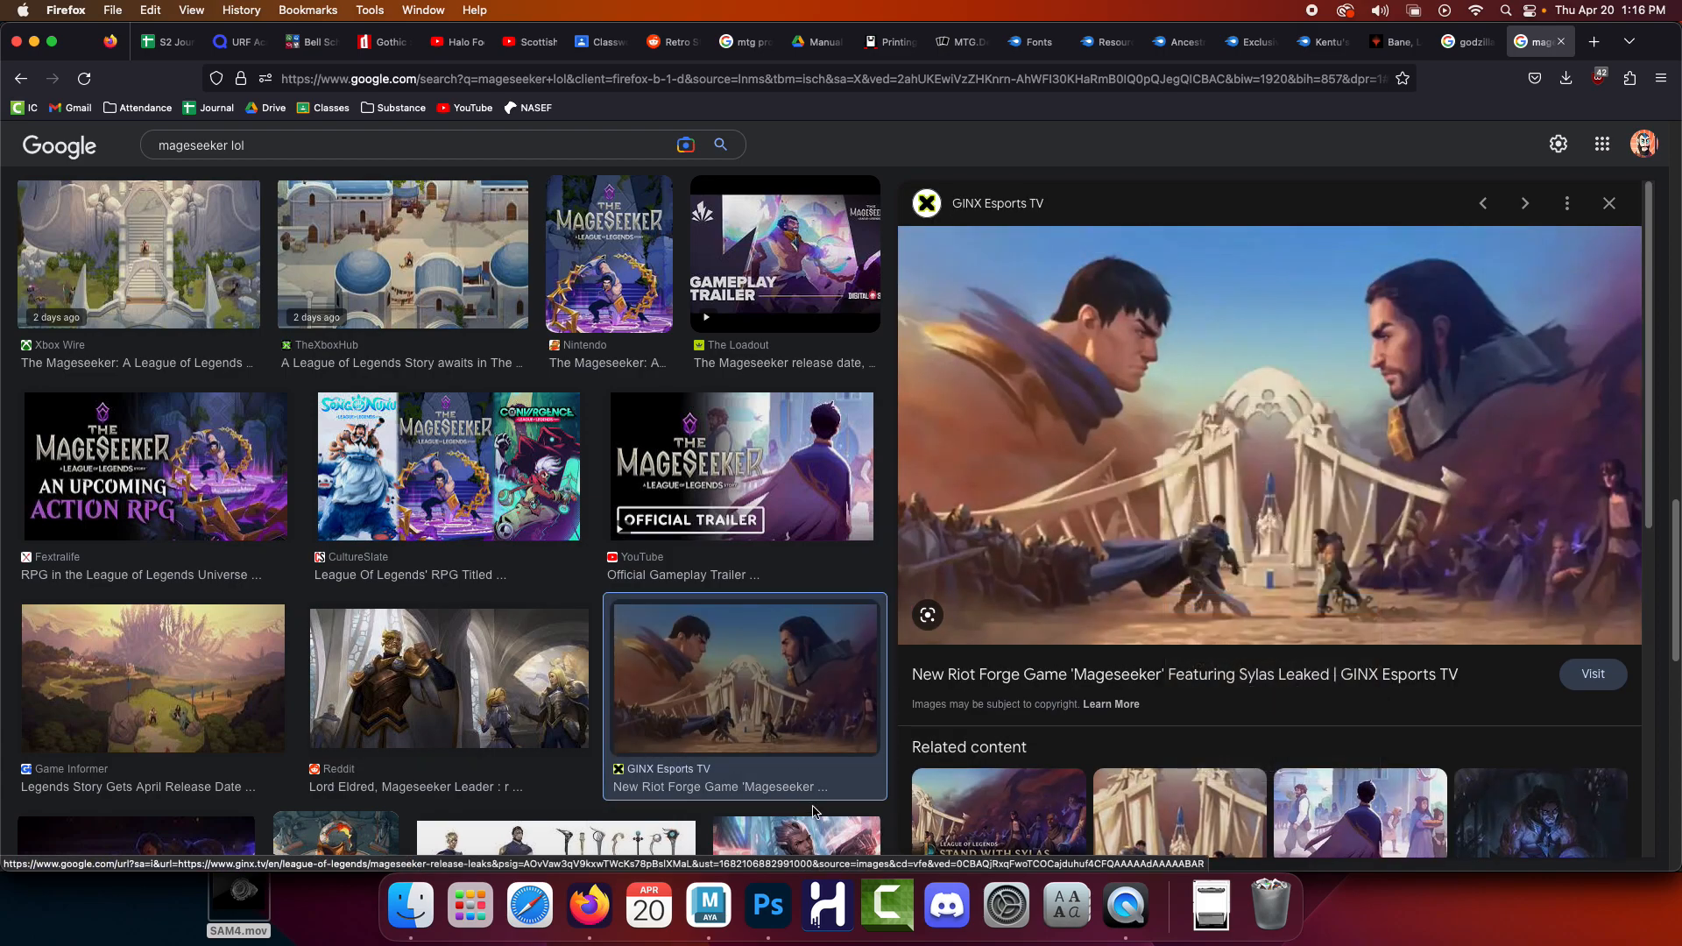
Paste the copied picture into the Photoshop texture and scale it to 532 x 299 px over the wide shell below the upper-left artwork
left_click(769, 905)
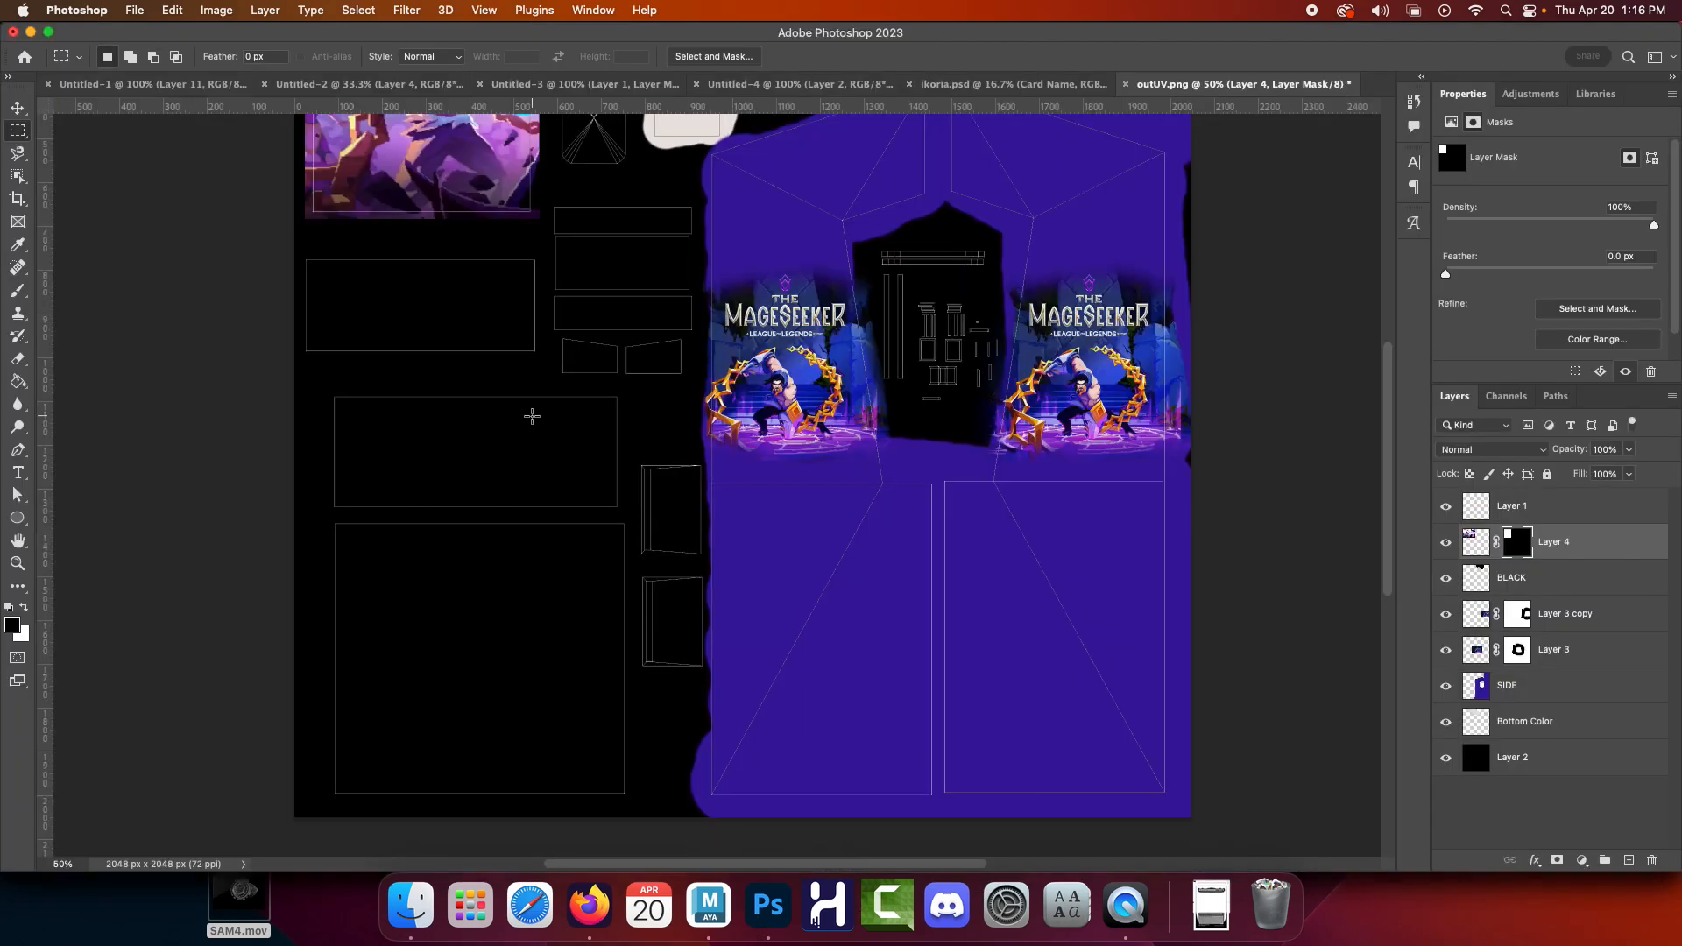
key("super+v")
key("super+t")
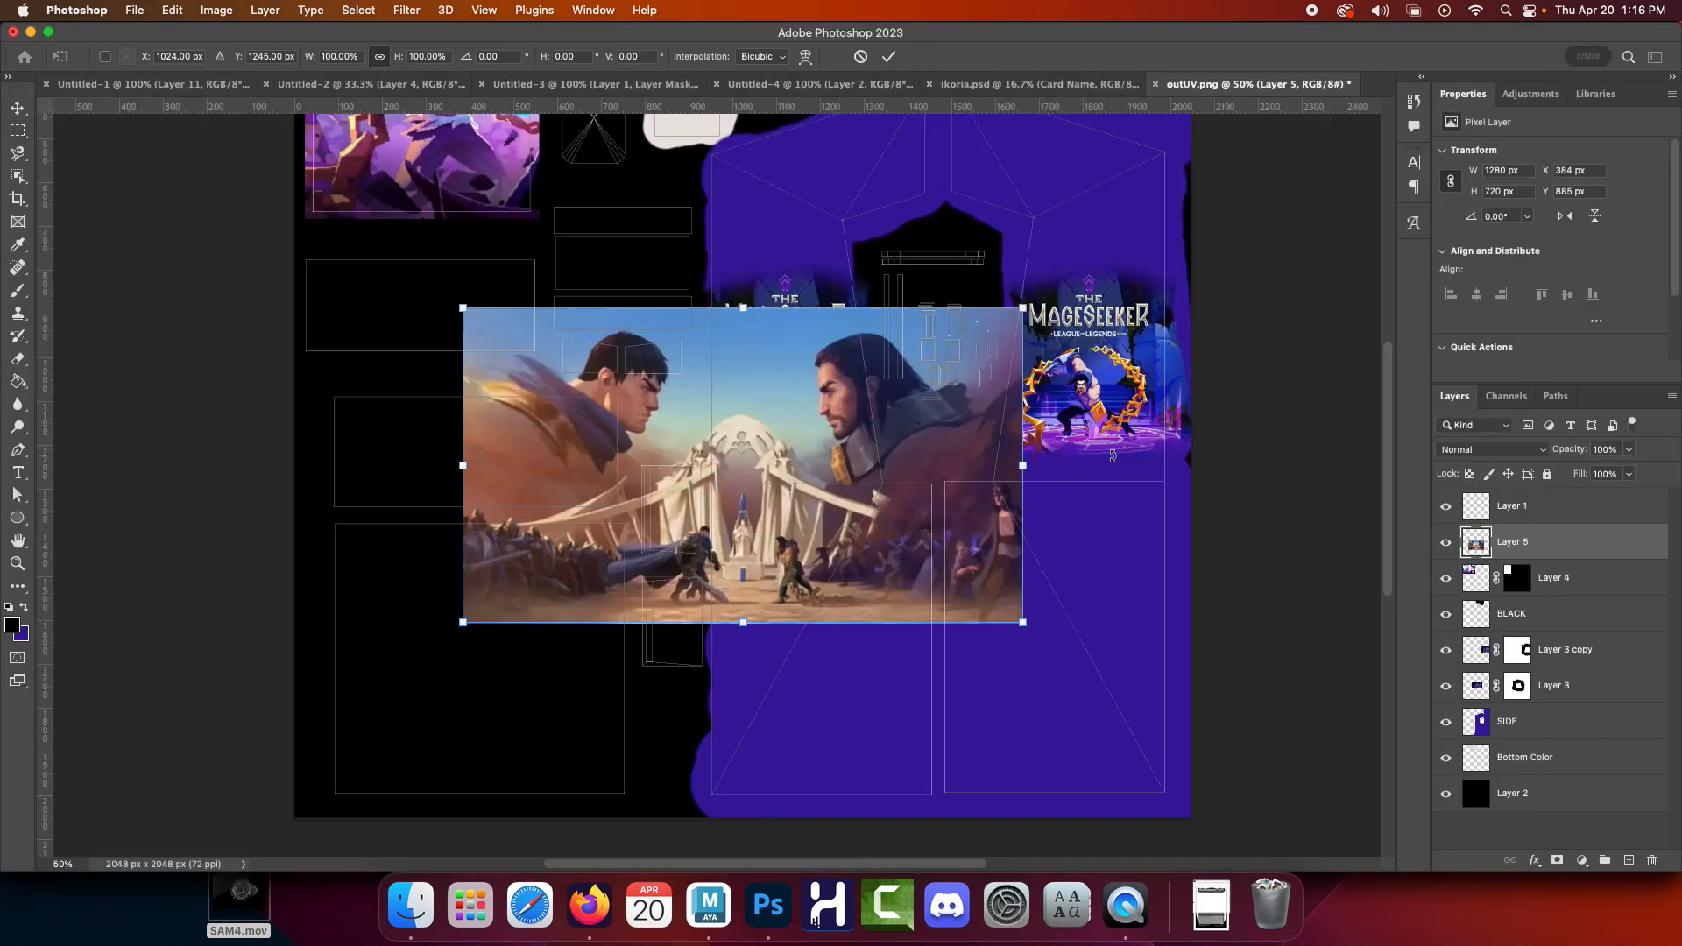
left_click_drag(1019, 467, 766, 465)
left_click_drag(621, 493, 452, 339)
left_click_drag(601, 312, 424, 348)
left_click_drag(541, 380, 477, 342, "alt")
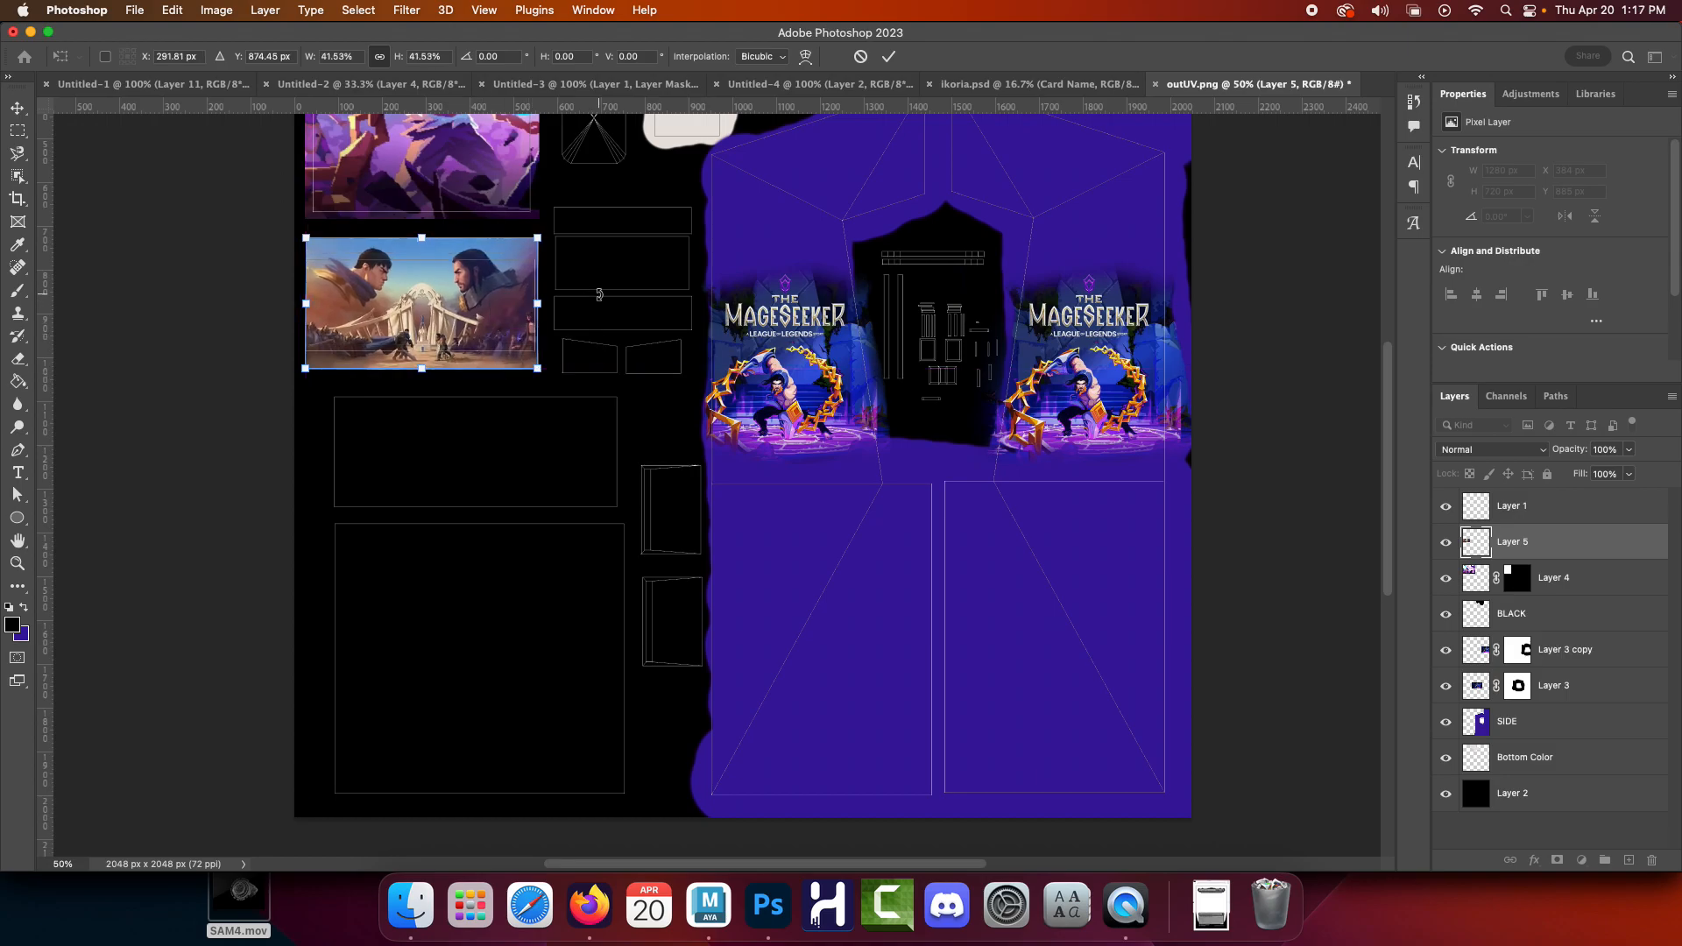
key("shift+Down")
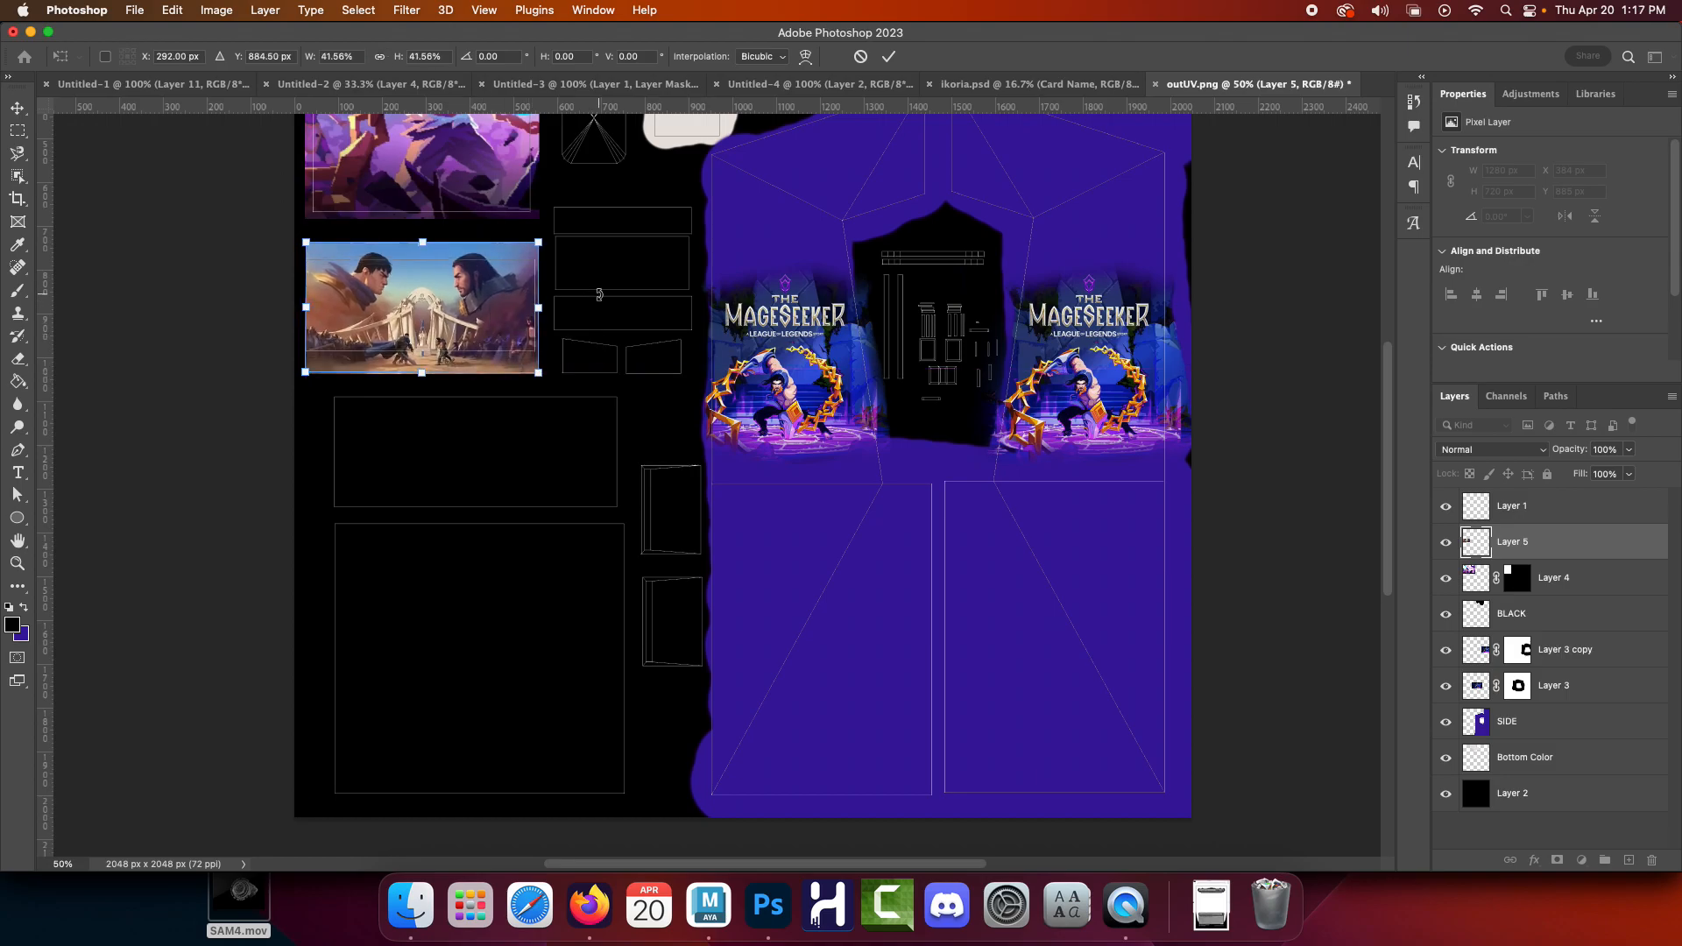
key("shift+Up")
key("shift+Up")
key("shift+Down")
key("Return")
key("m")
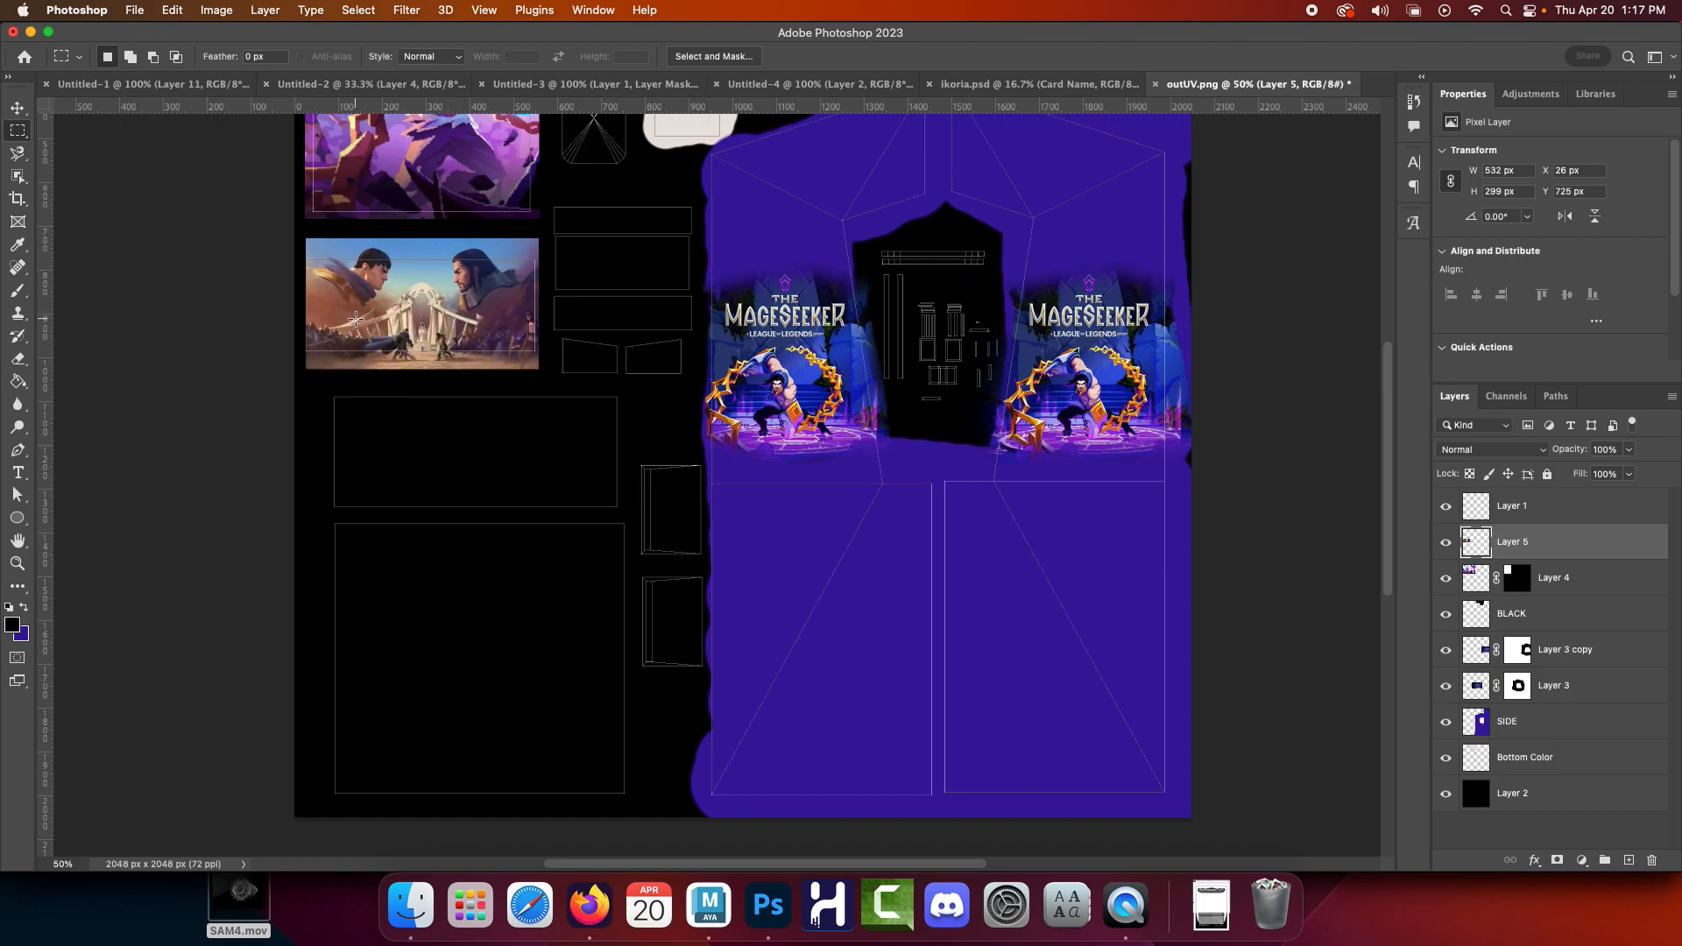
Nudge the facing-characters artwork horizontally to X 24 px so it lines up with its shell
key("v")
key("Left")
key("Left")
key("Left")
key("Left")
key("Right")
key("Right")
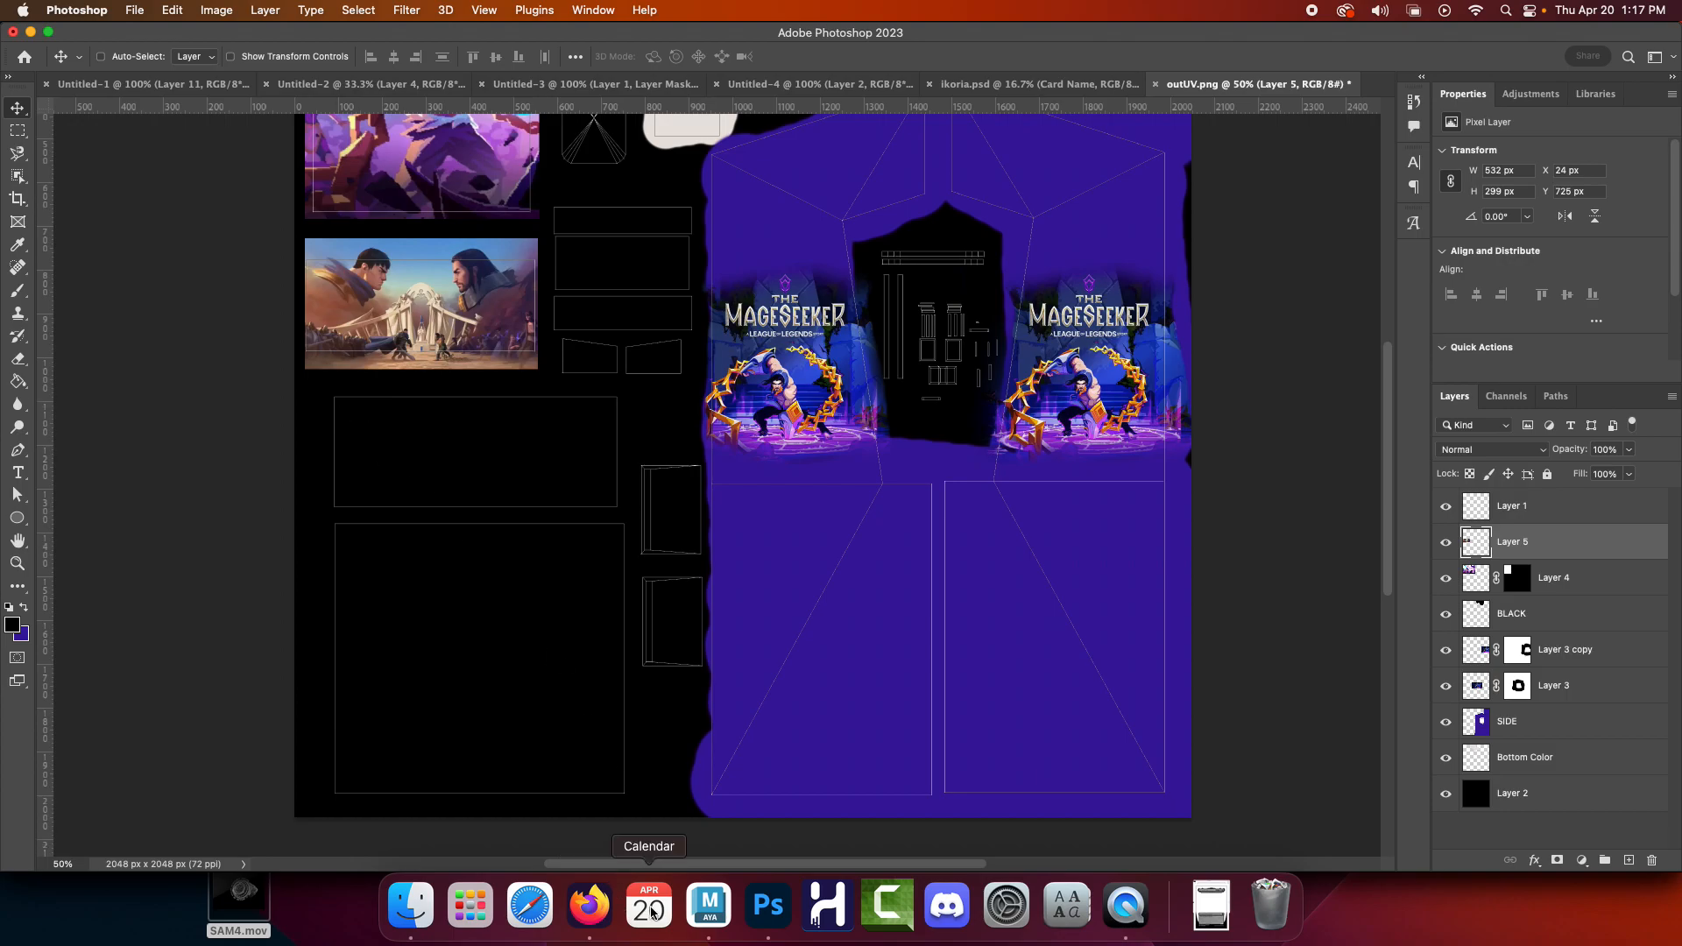
Glance at the UV layout in Maya, and copy the Xbox Wire Mageseeker title image from the Firefox image results
left_click(699, 911)
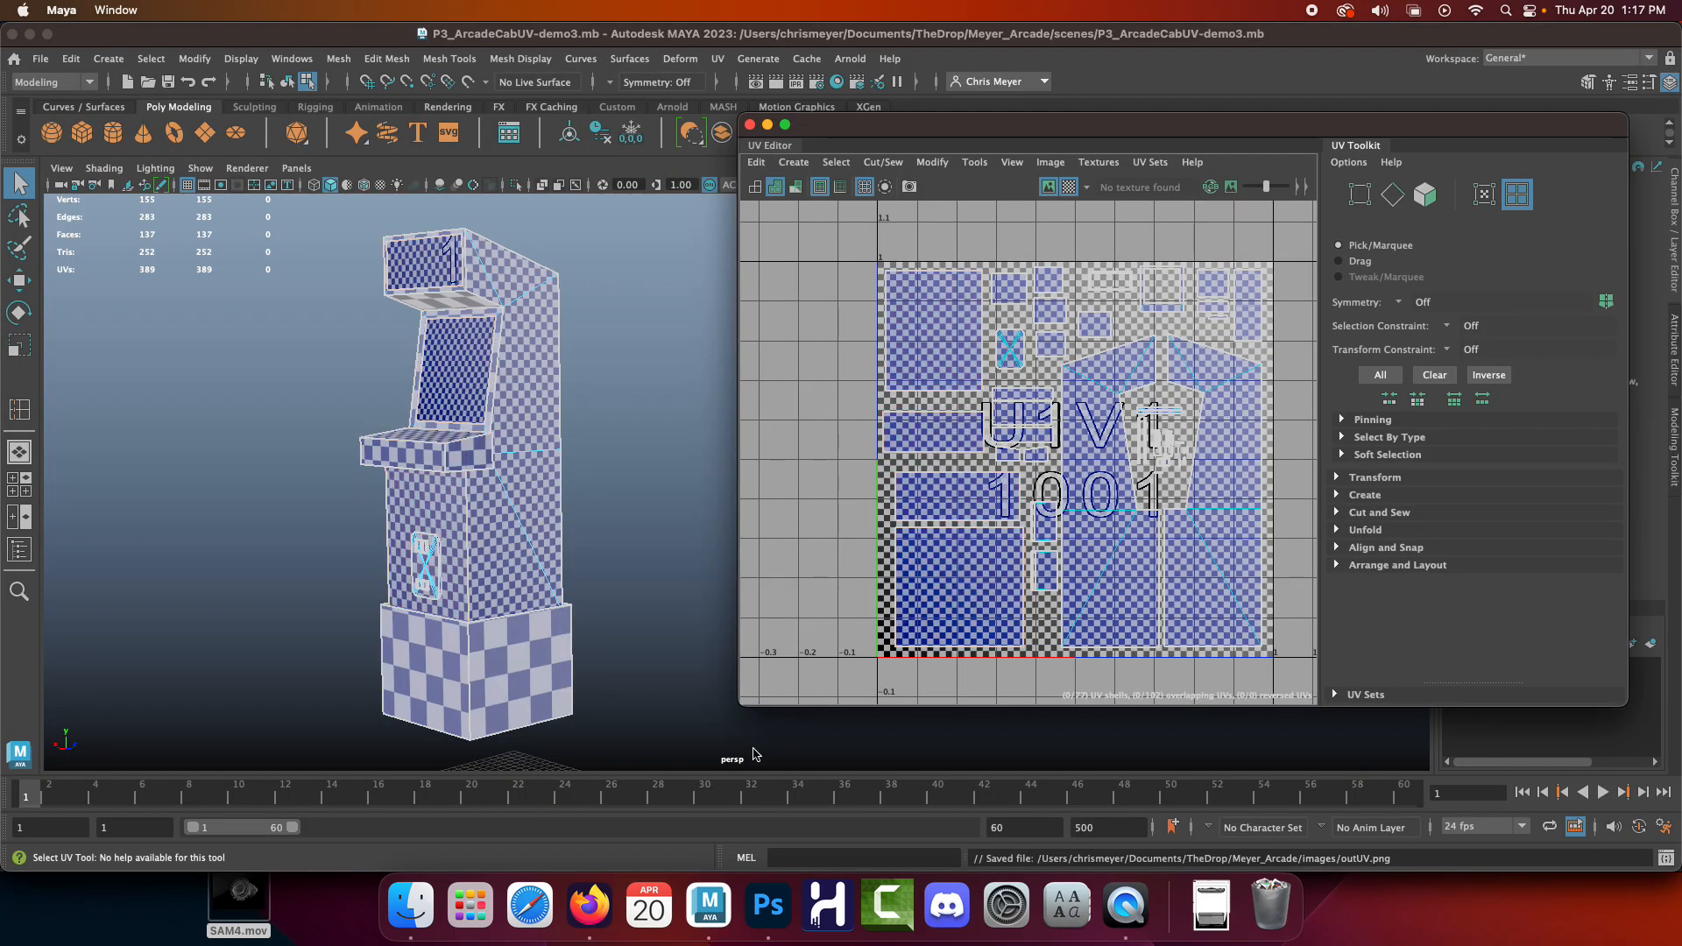
left_click(589, 907)
scroll(339, 392, "down", 10)
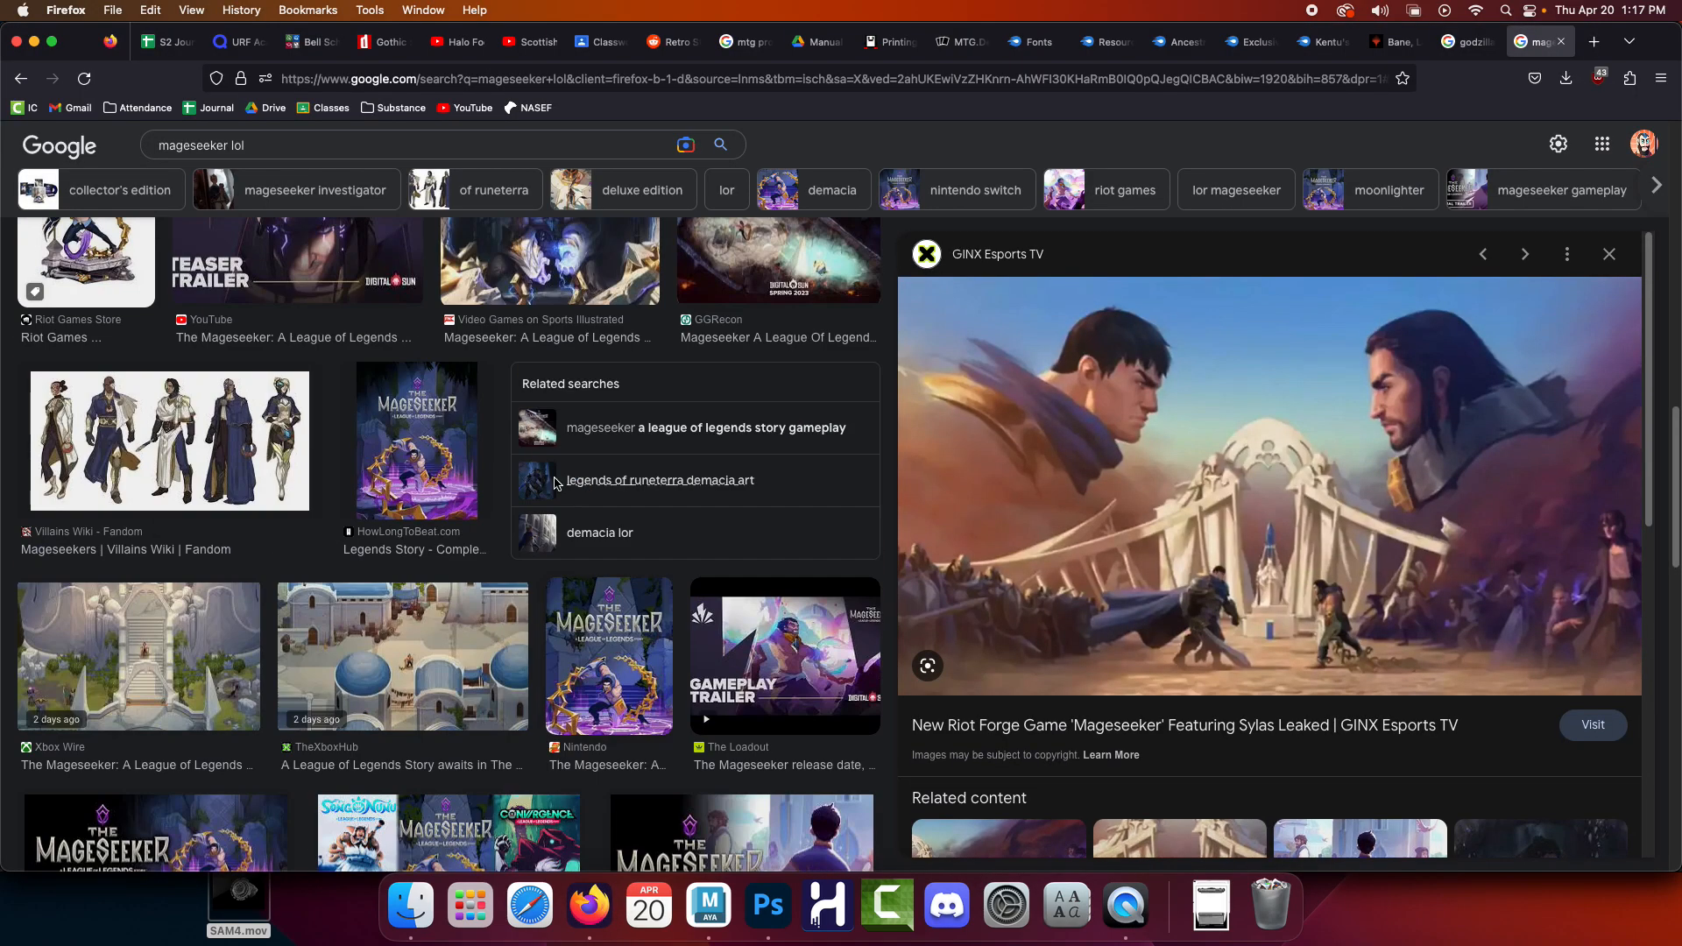
scroll(290, 388, "up", 3)
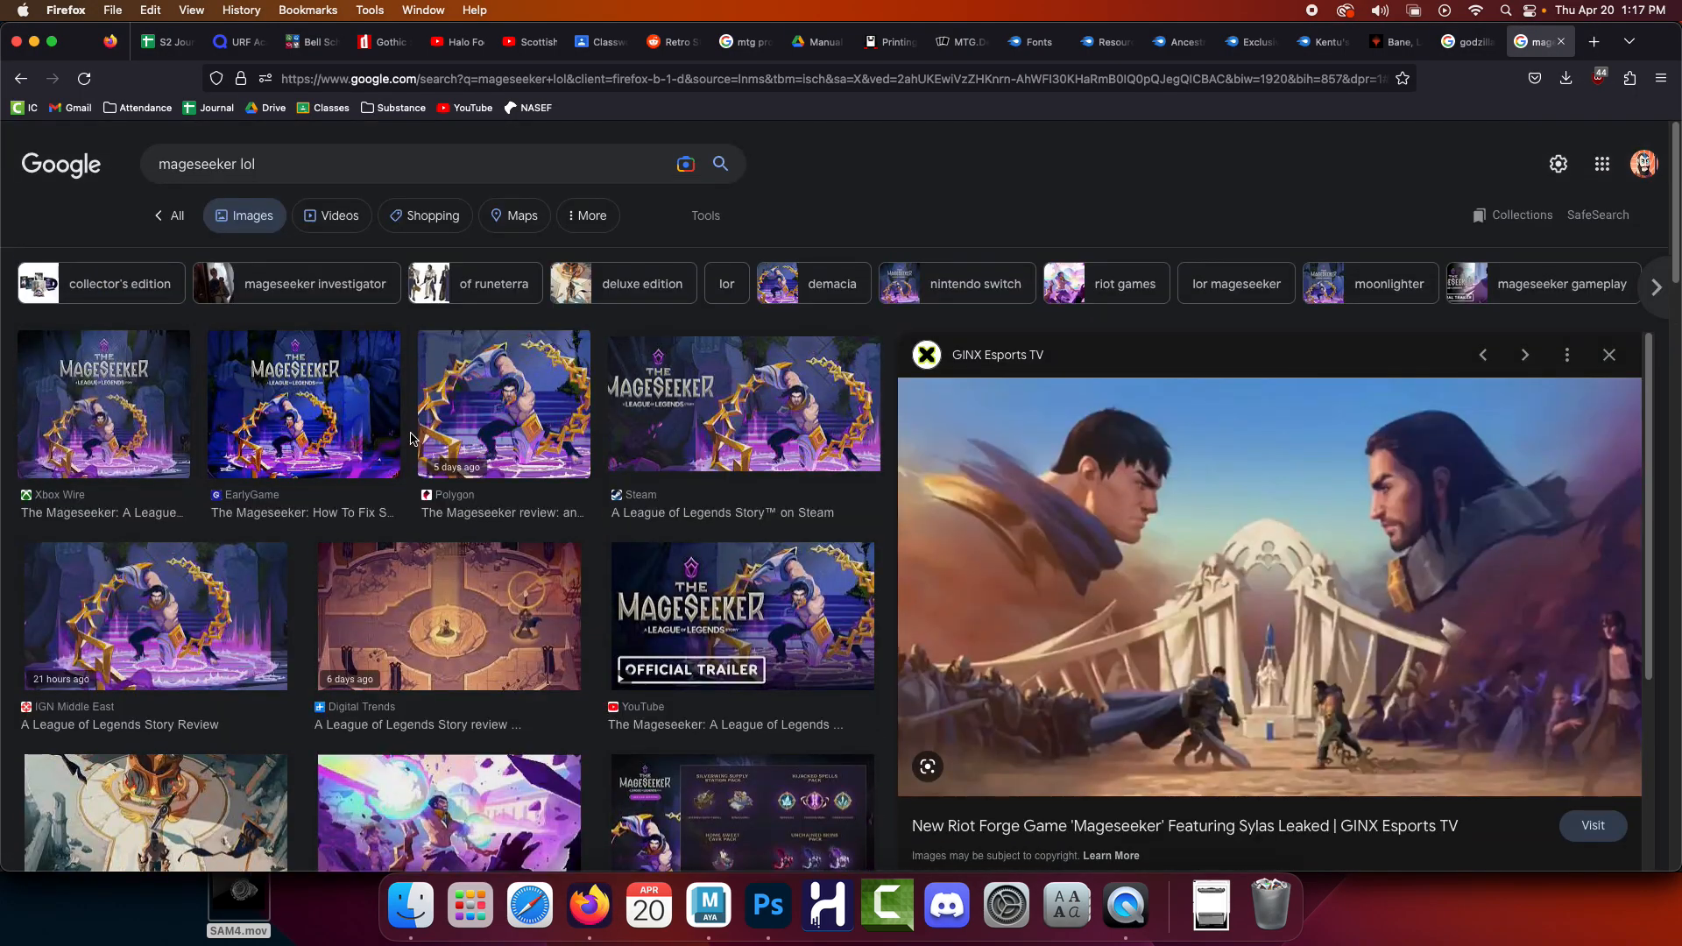
left_click(113, 403)
right_click(1259, 445)
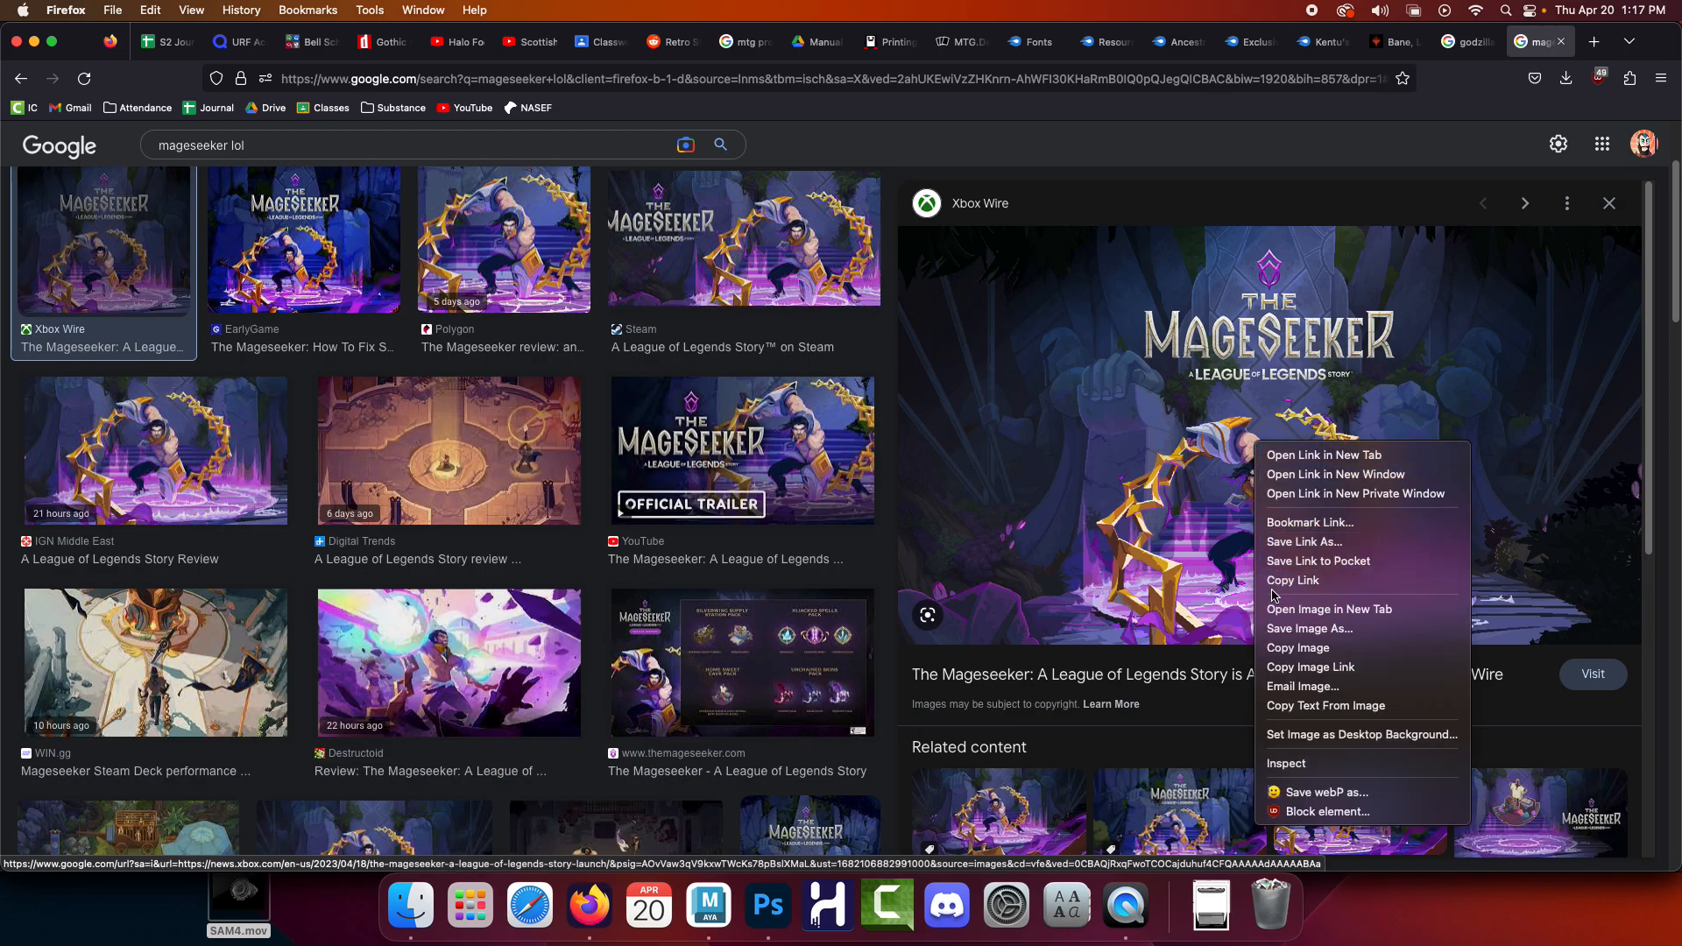
left_click(1297, 647)
Paste the title image into the Photoshop texture and scale it to 676 x 380 px at X 79 px, Y 1045 px over the next shell down
left_click(768, 905)
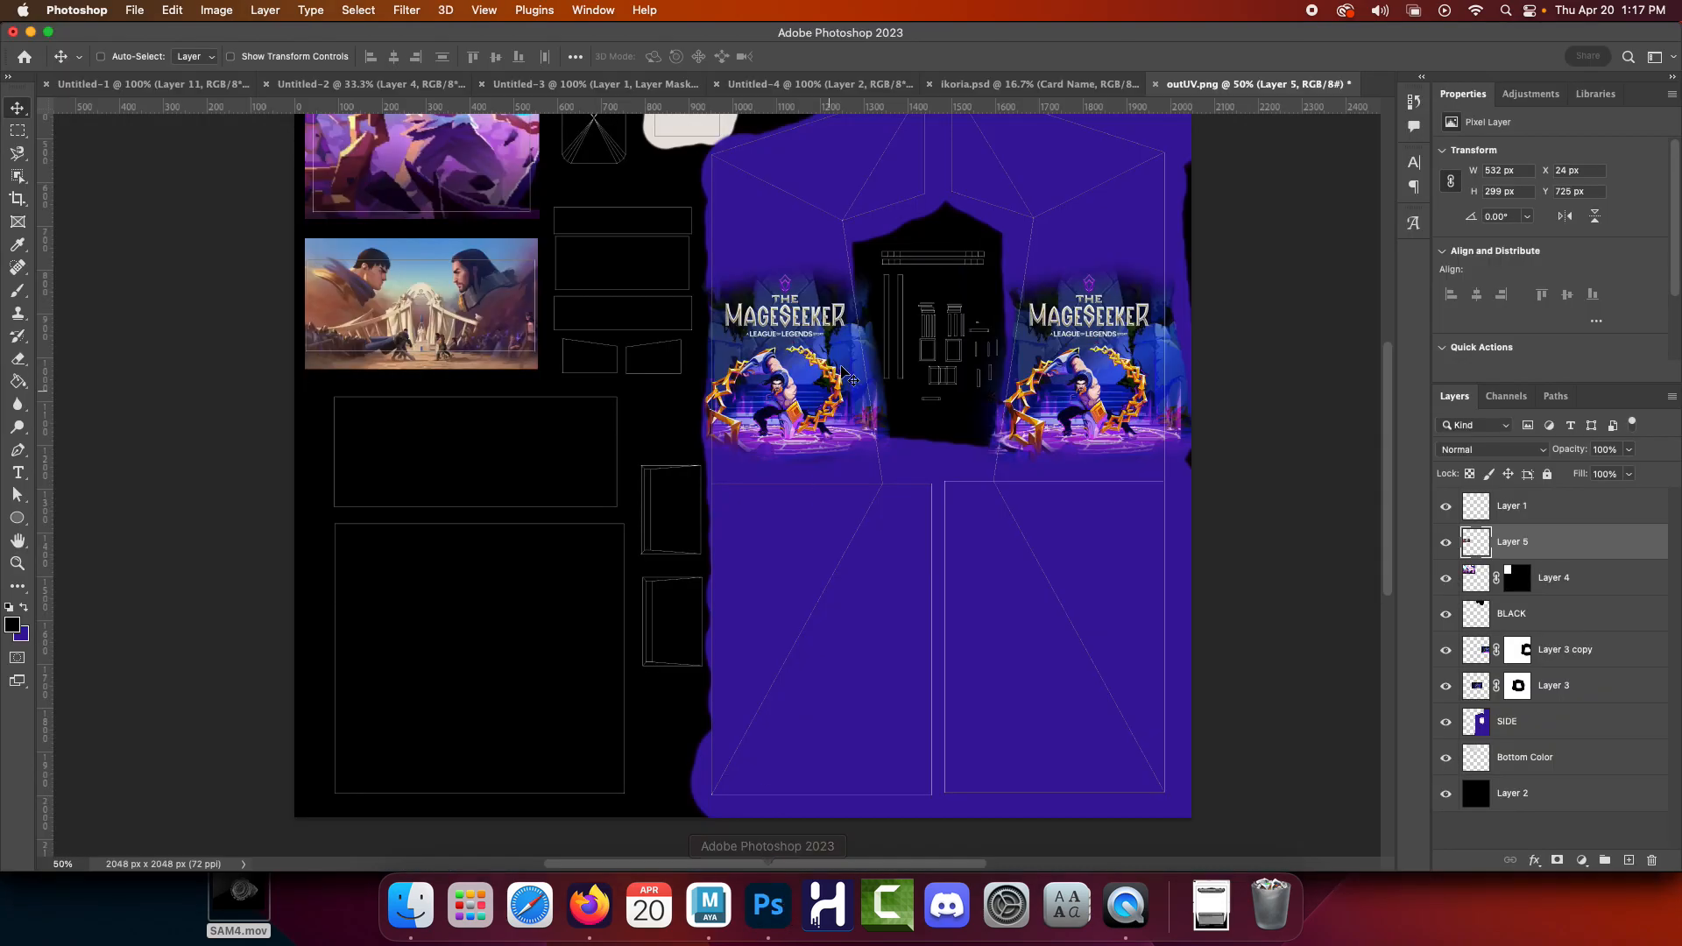
key("super+v")
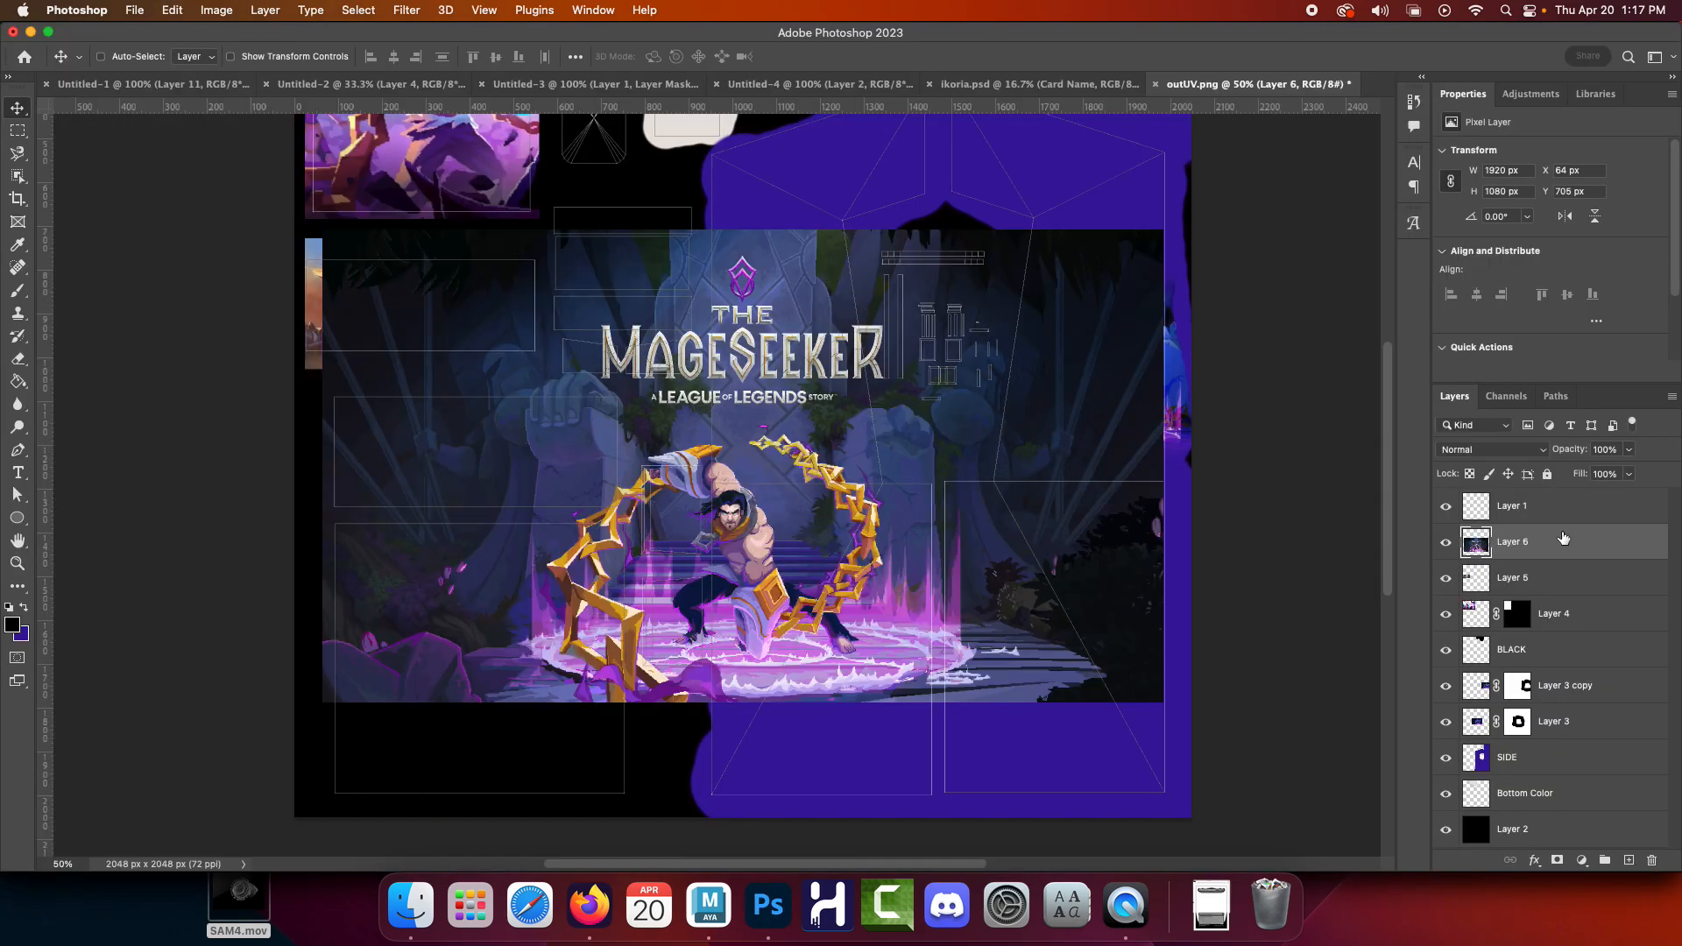
key("super+t")
left_click_drag(1165, 466, 626, 456)
left_click_drag(463, 499, 473, 499)
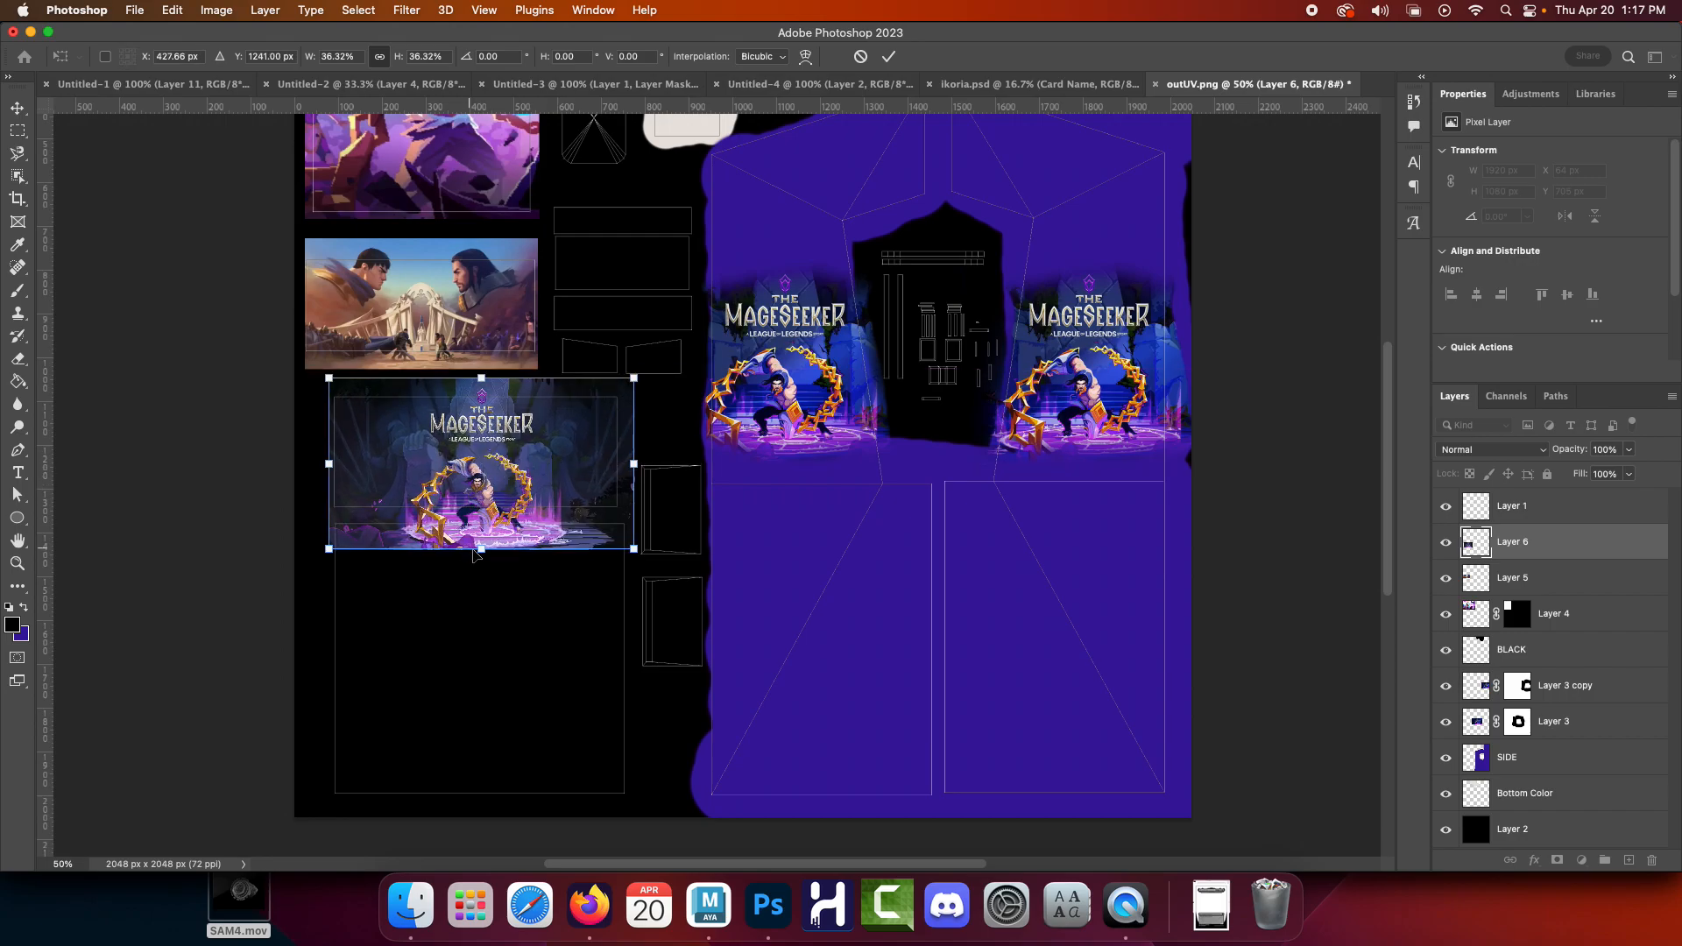
left_click_drag(633, 548, 622, 544)
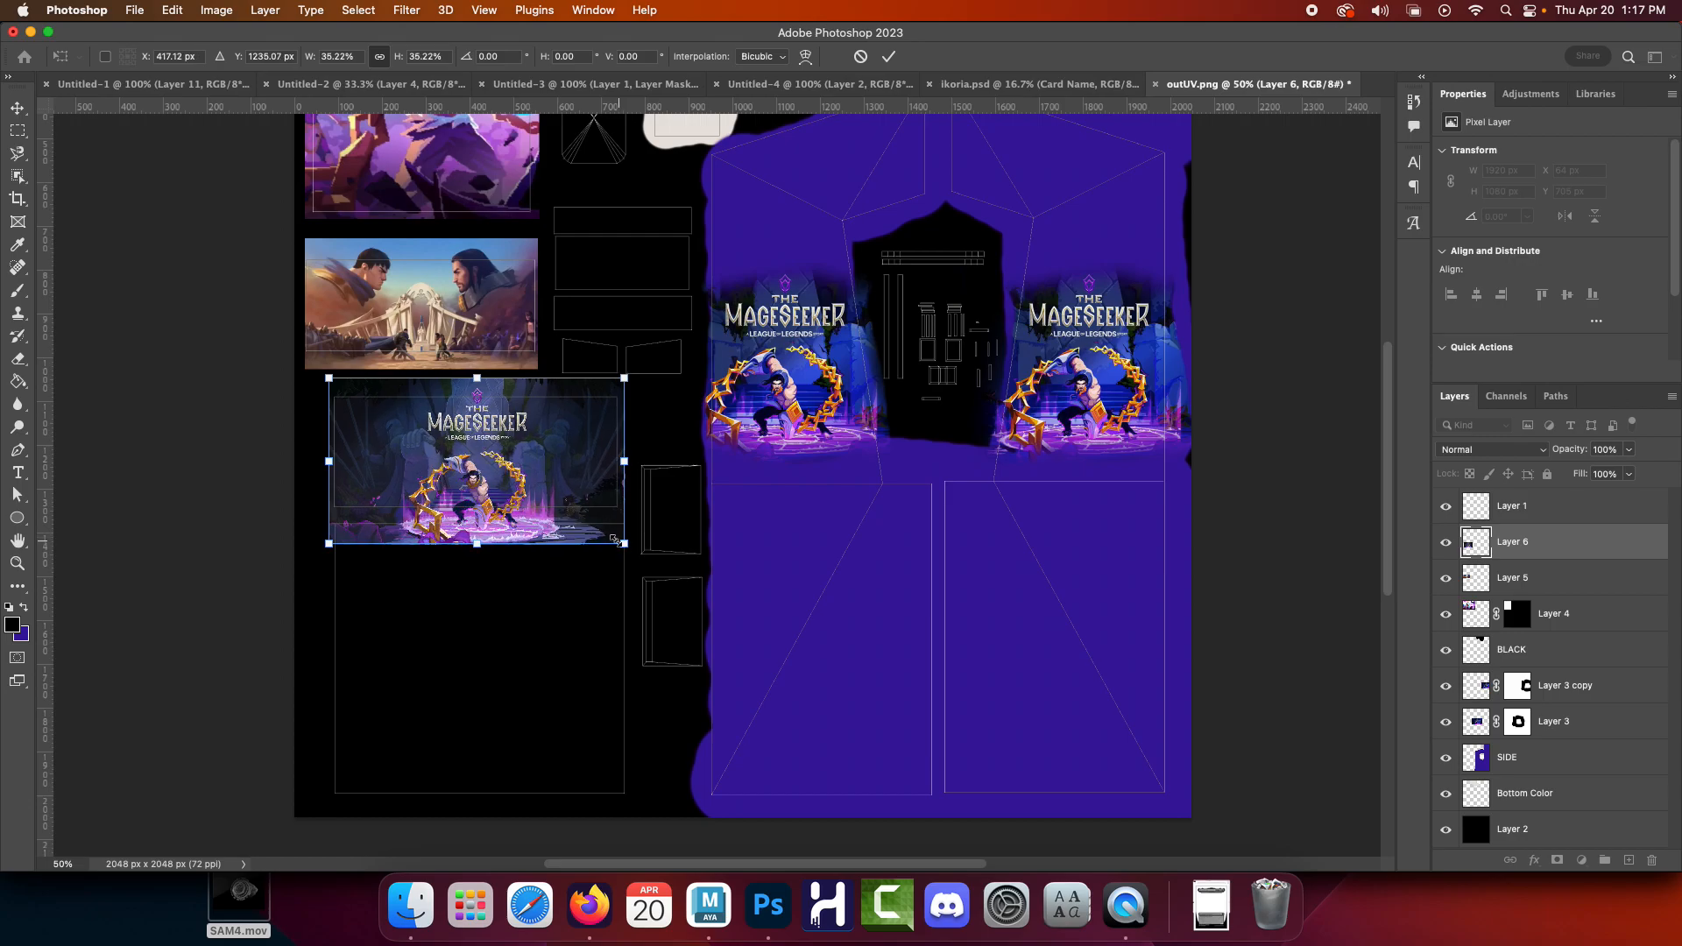
key("Return")
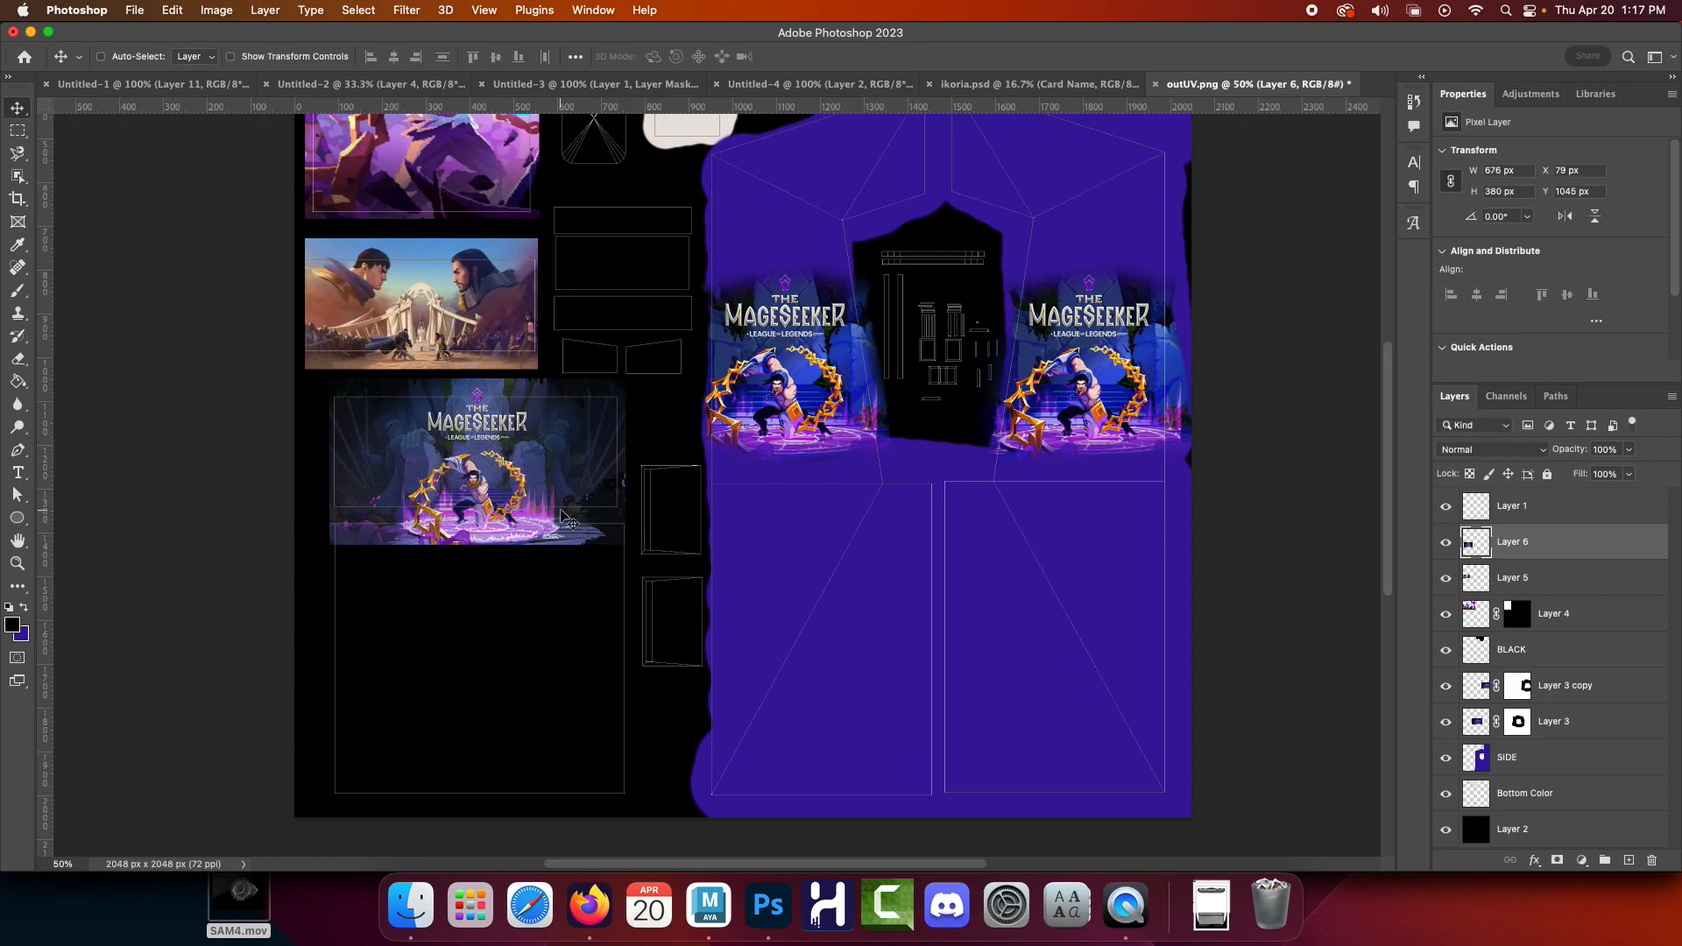
Select a 686 x 277 px rectangle around that shell at X 75 px, Y 1071 px and mask the title artwork to it
key("m")
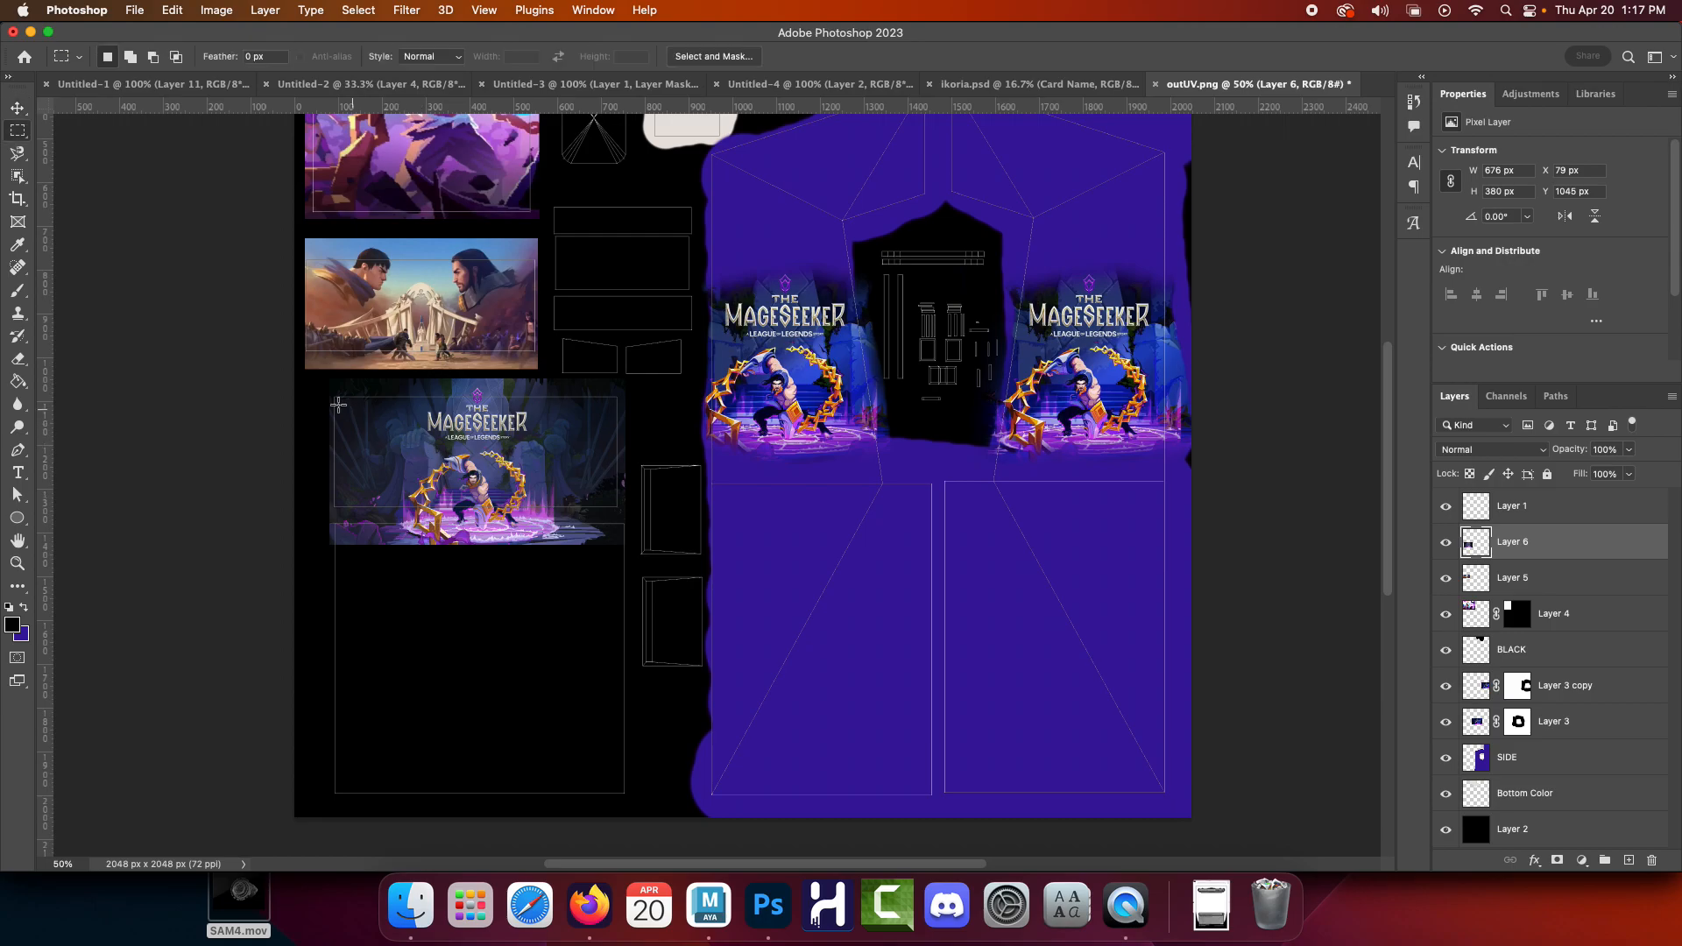
left_click_drag(327, 388, 627, 515)
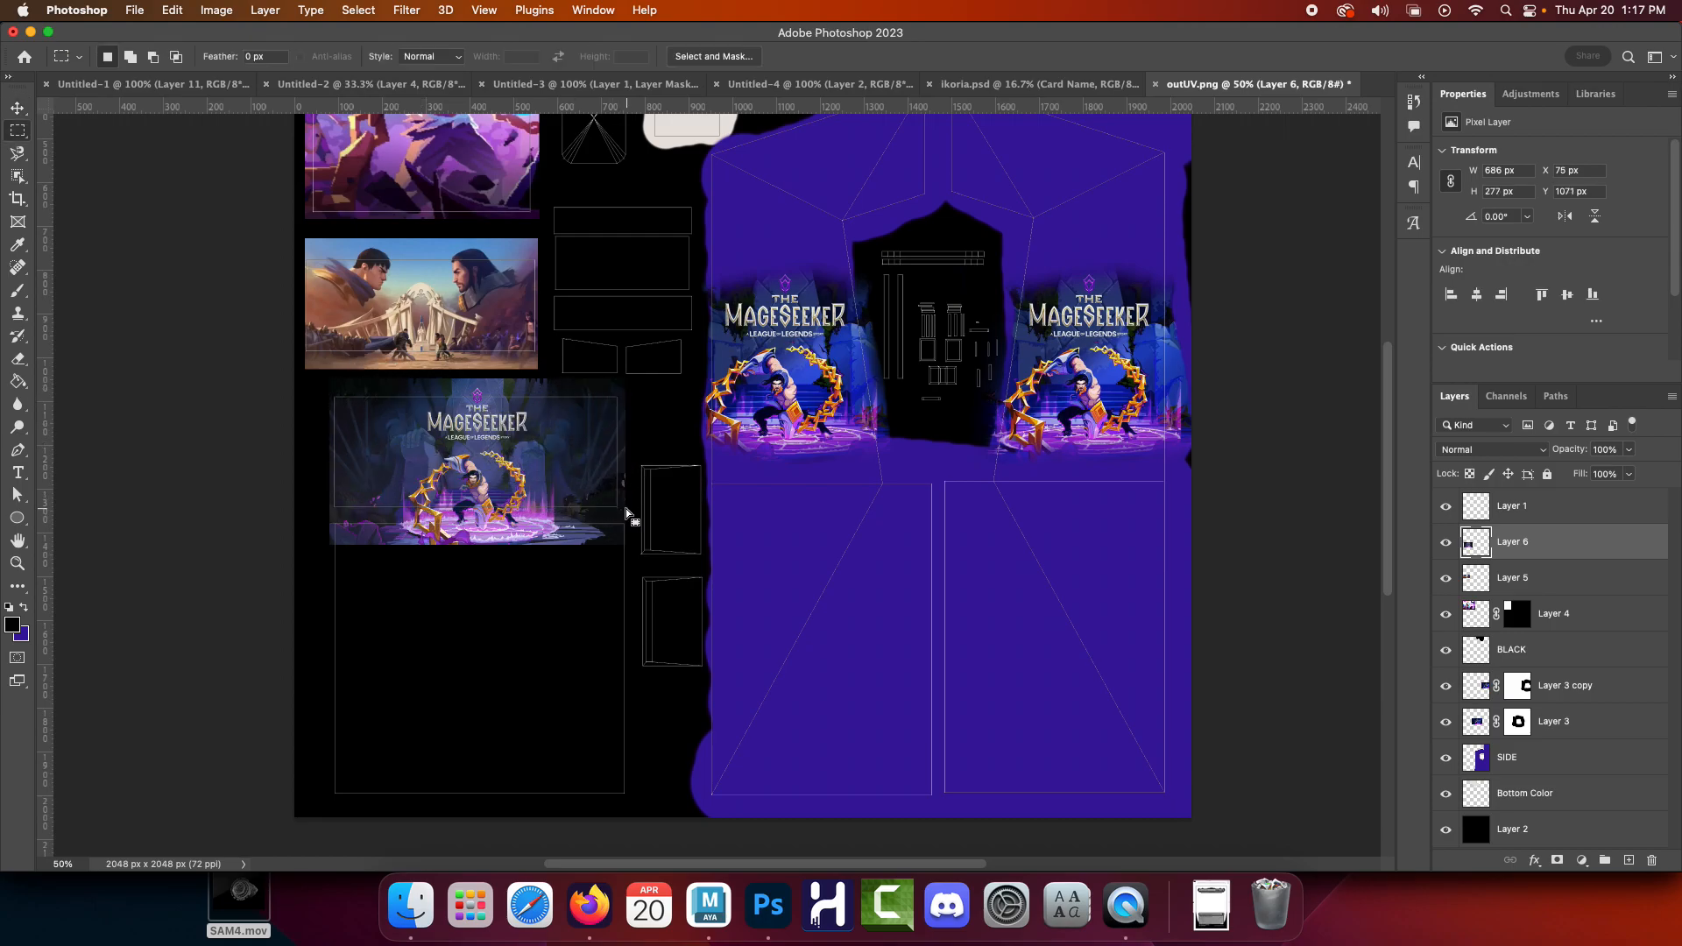
left_click(1557, 860)
Search Firefox images for "mageseeker lol gameplay" and copy the Digital Trends gameplay screenshot
left_click(590, 905)
left_click(274, 147)
type("gameplay")
key("Return")
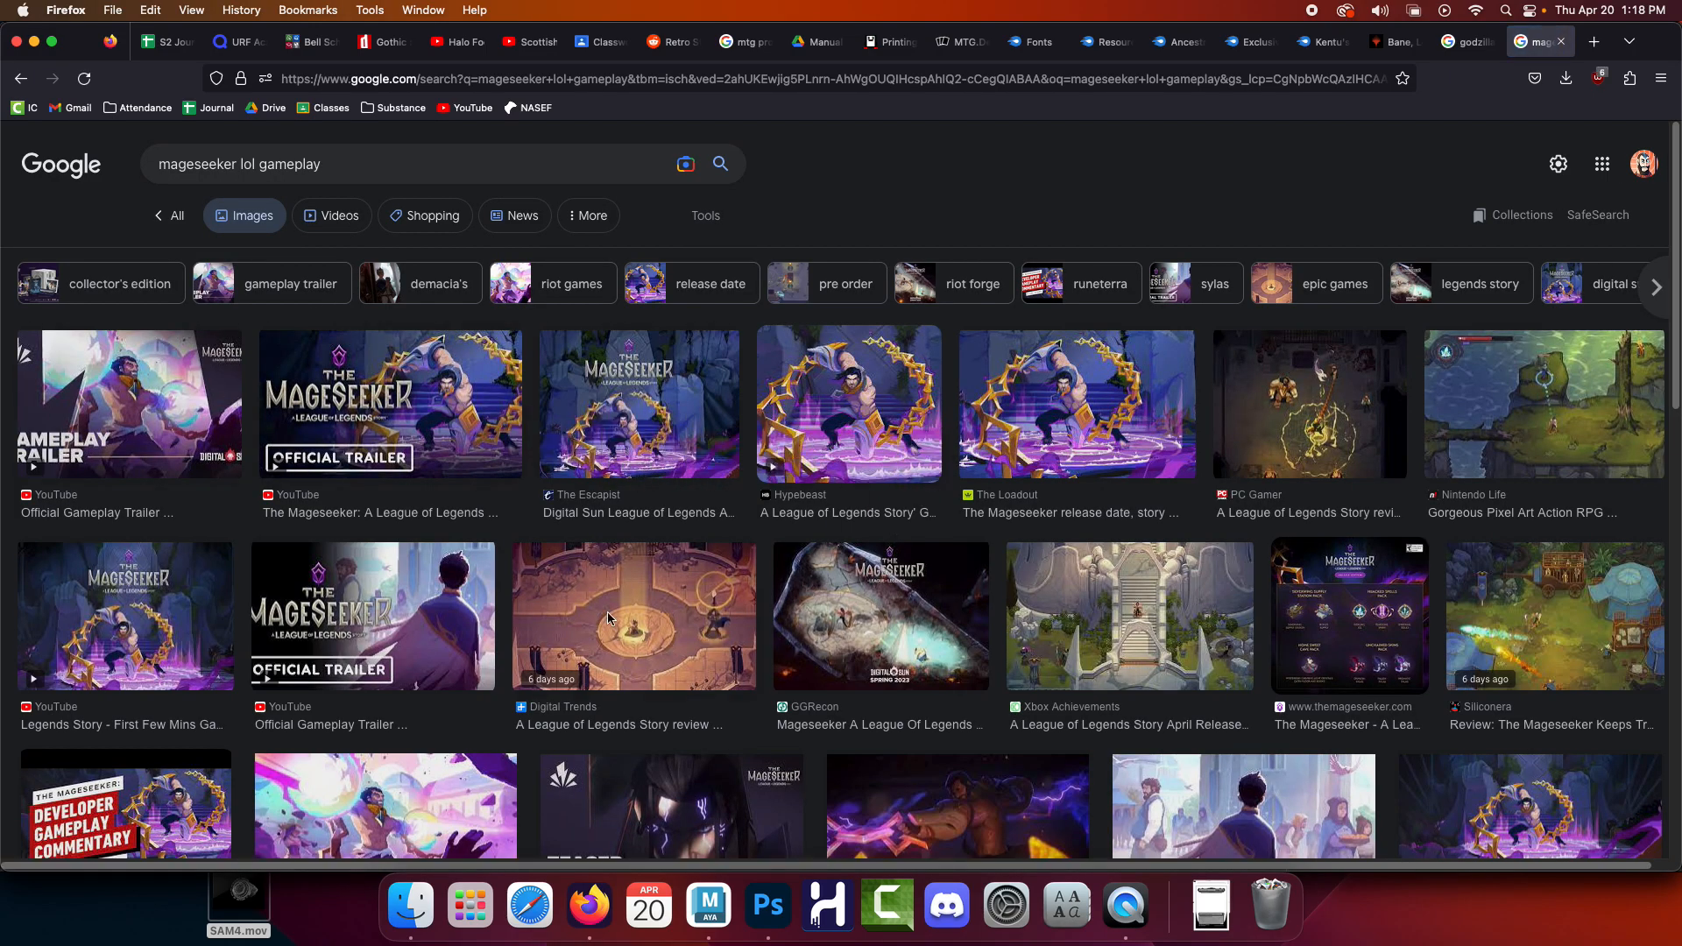
left_click(608, 619)
right_click(1179, 390)
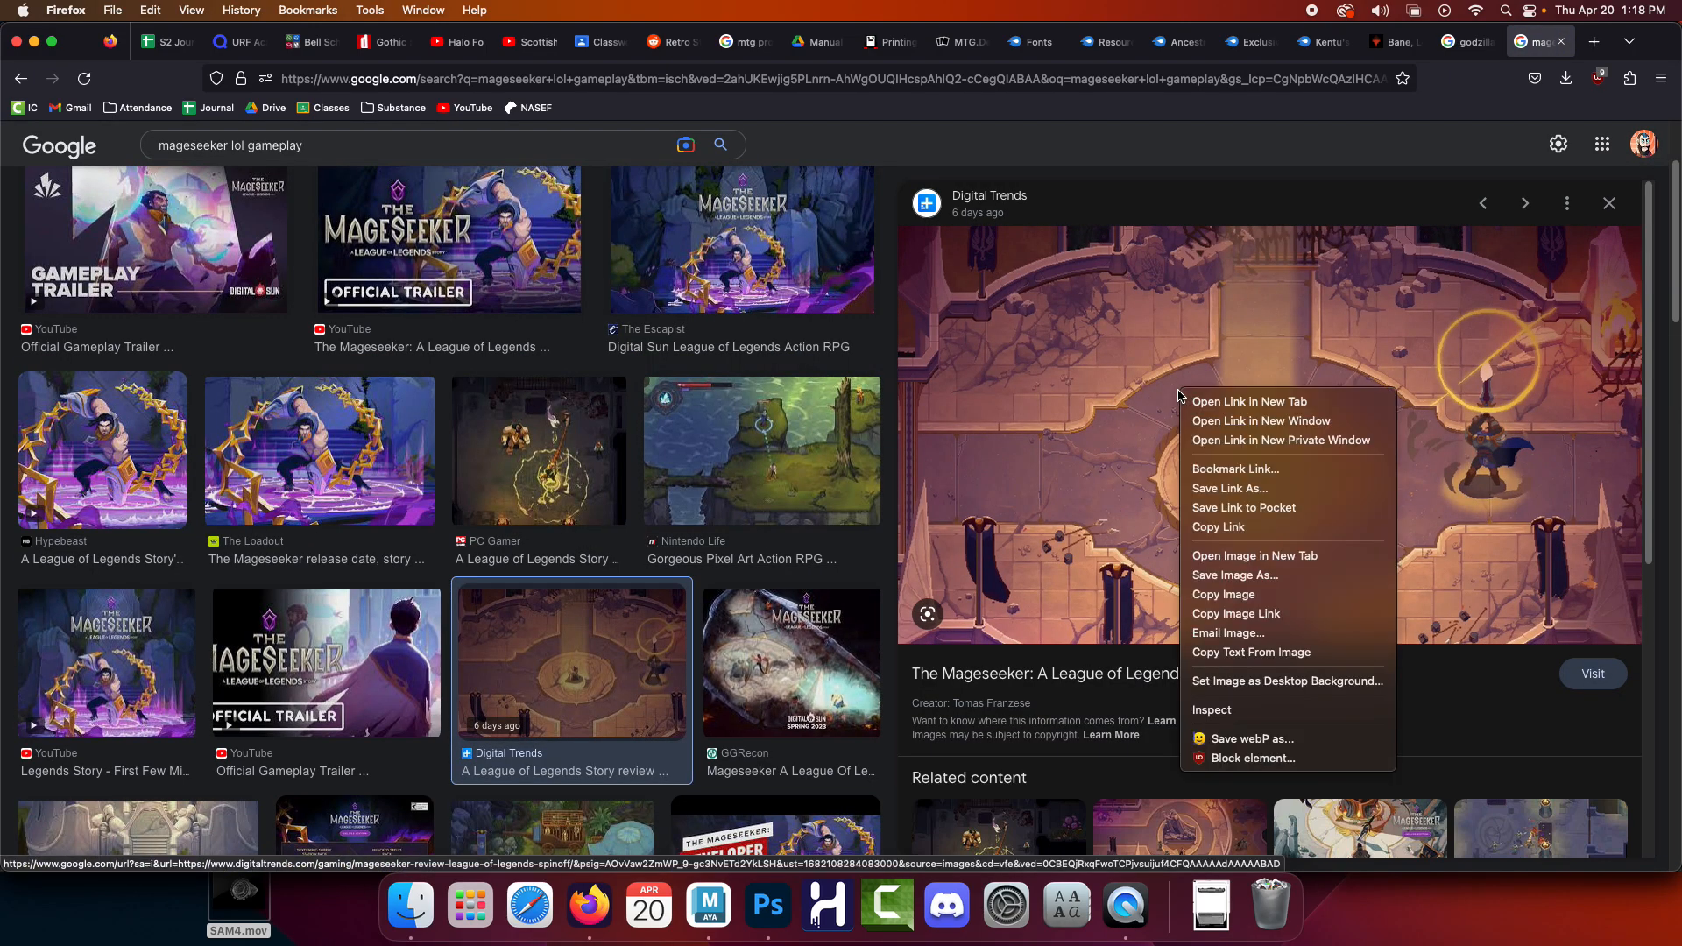
left_click(1224, 594)
Paste the gameplay screenshot into the Photoshop texture, scale it to 66.25%, and center its circular platform over the large lower-left shell
left_click(771, 908)
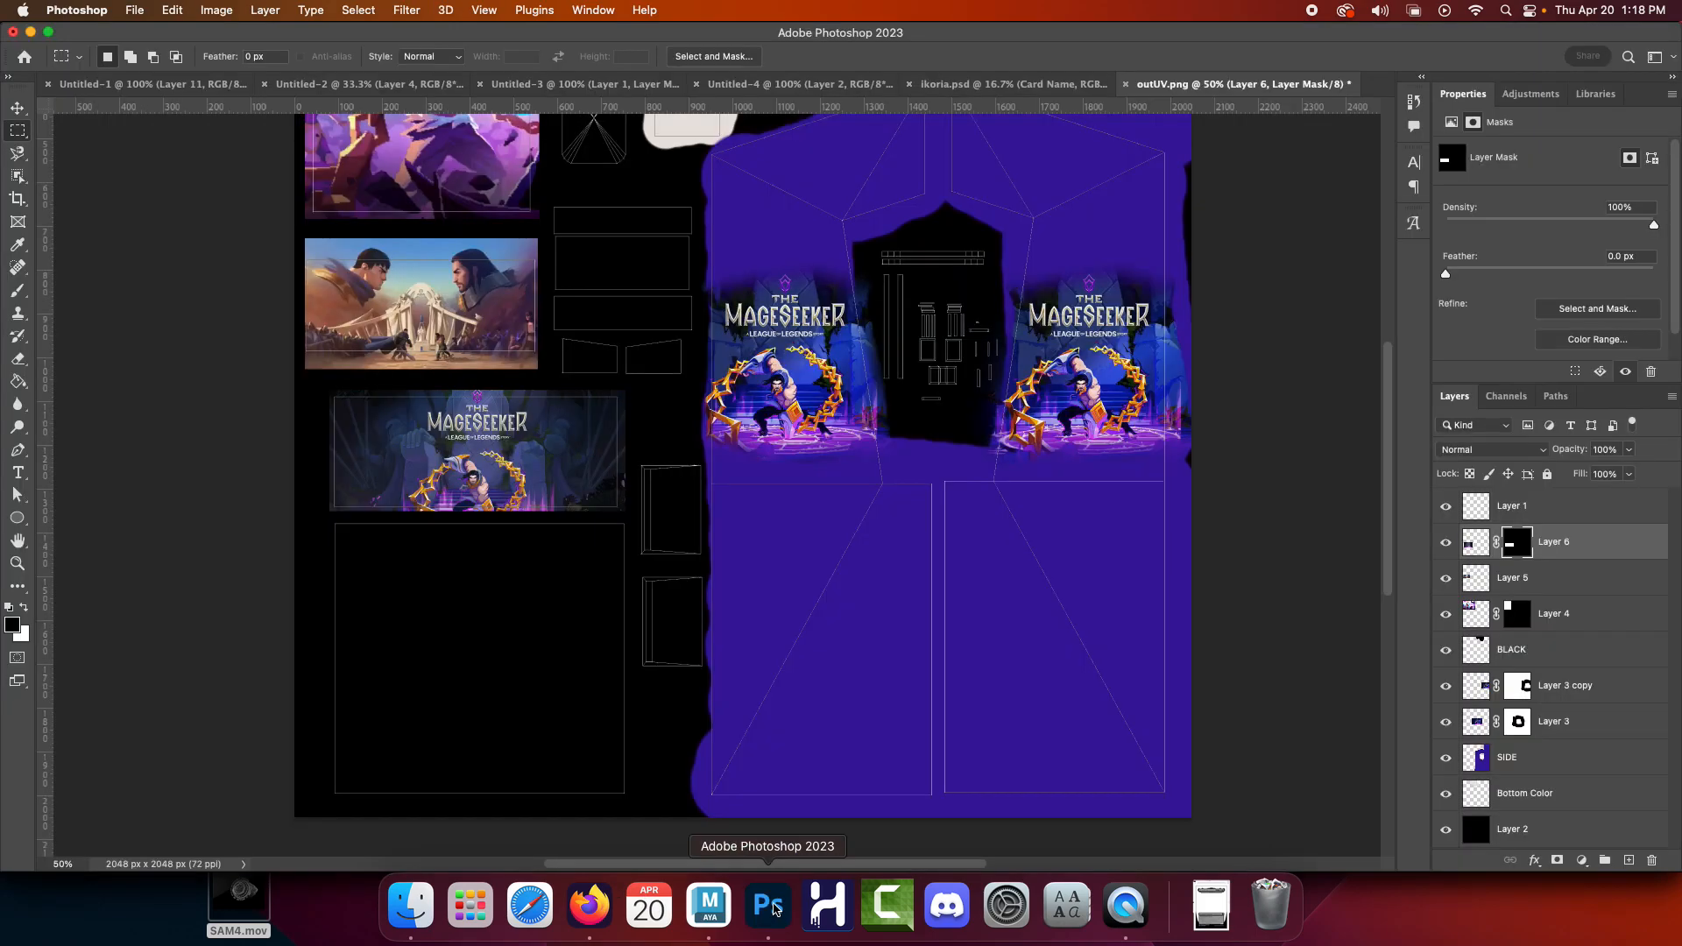
key("cmd+v")
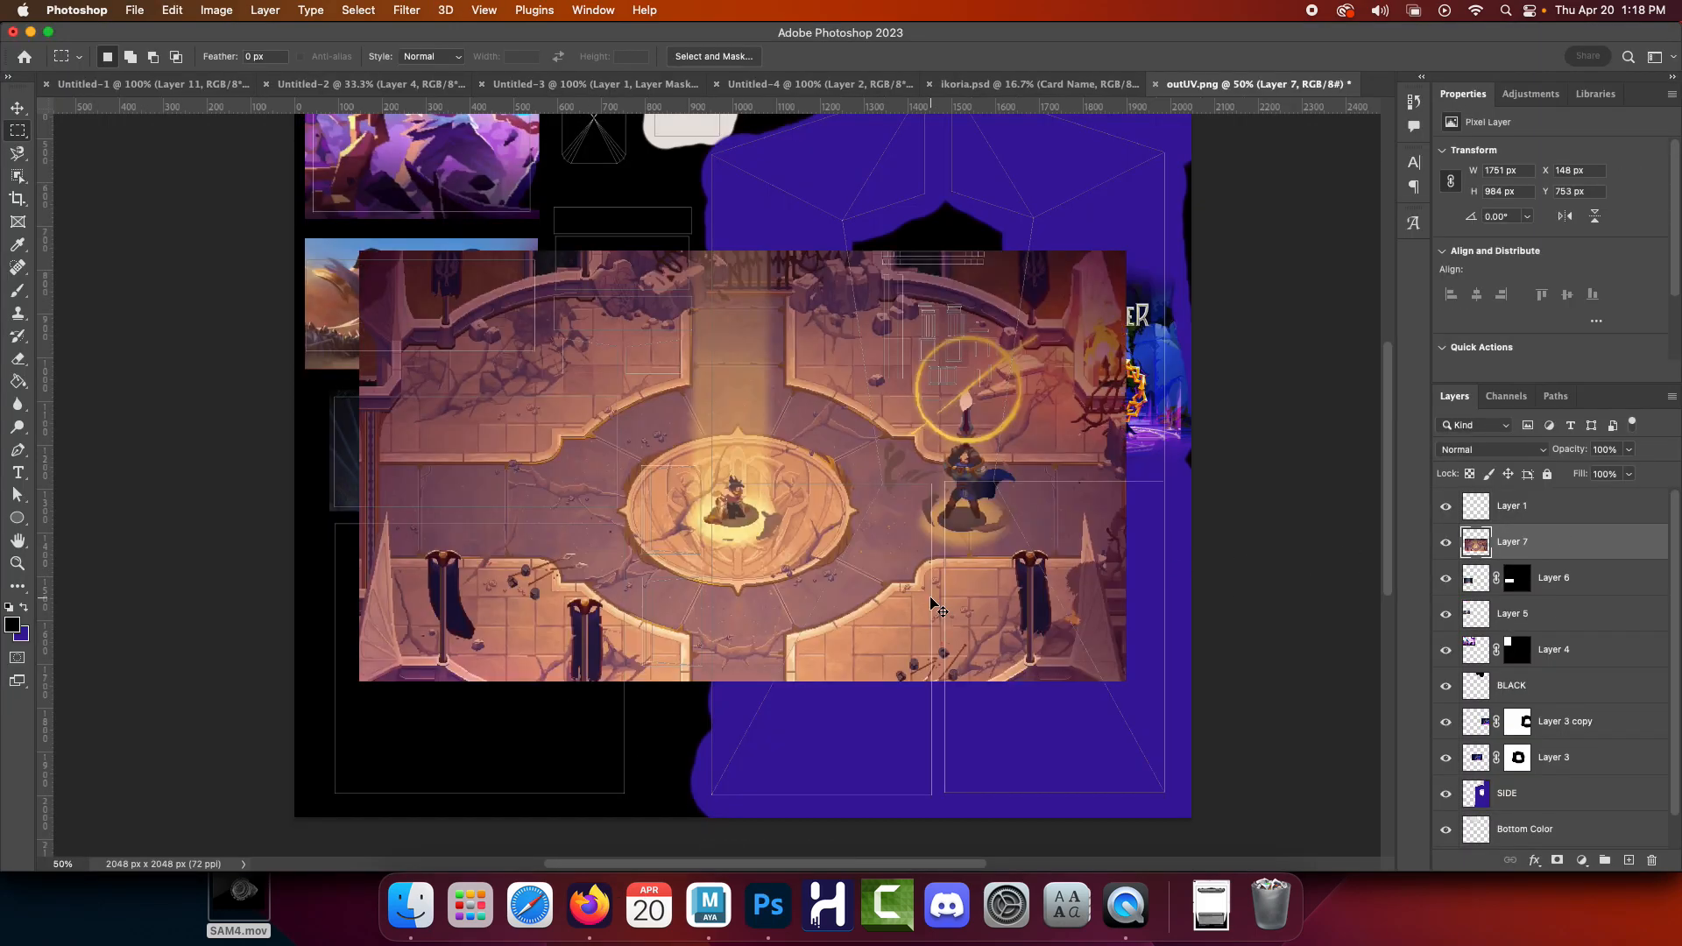
key("super+t")
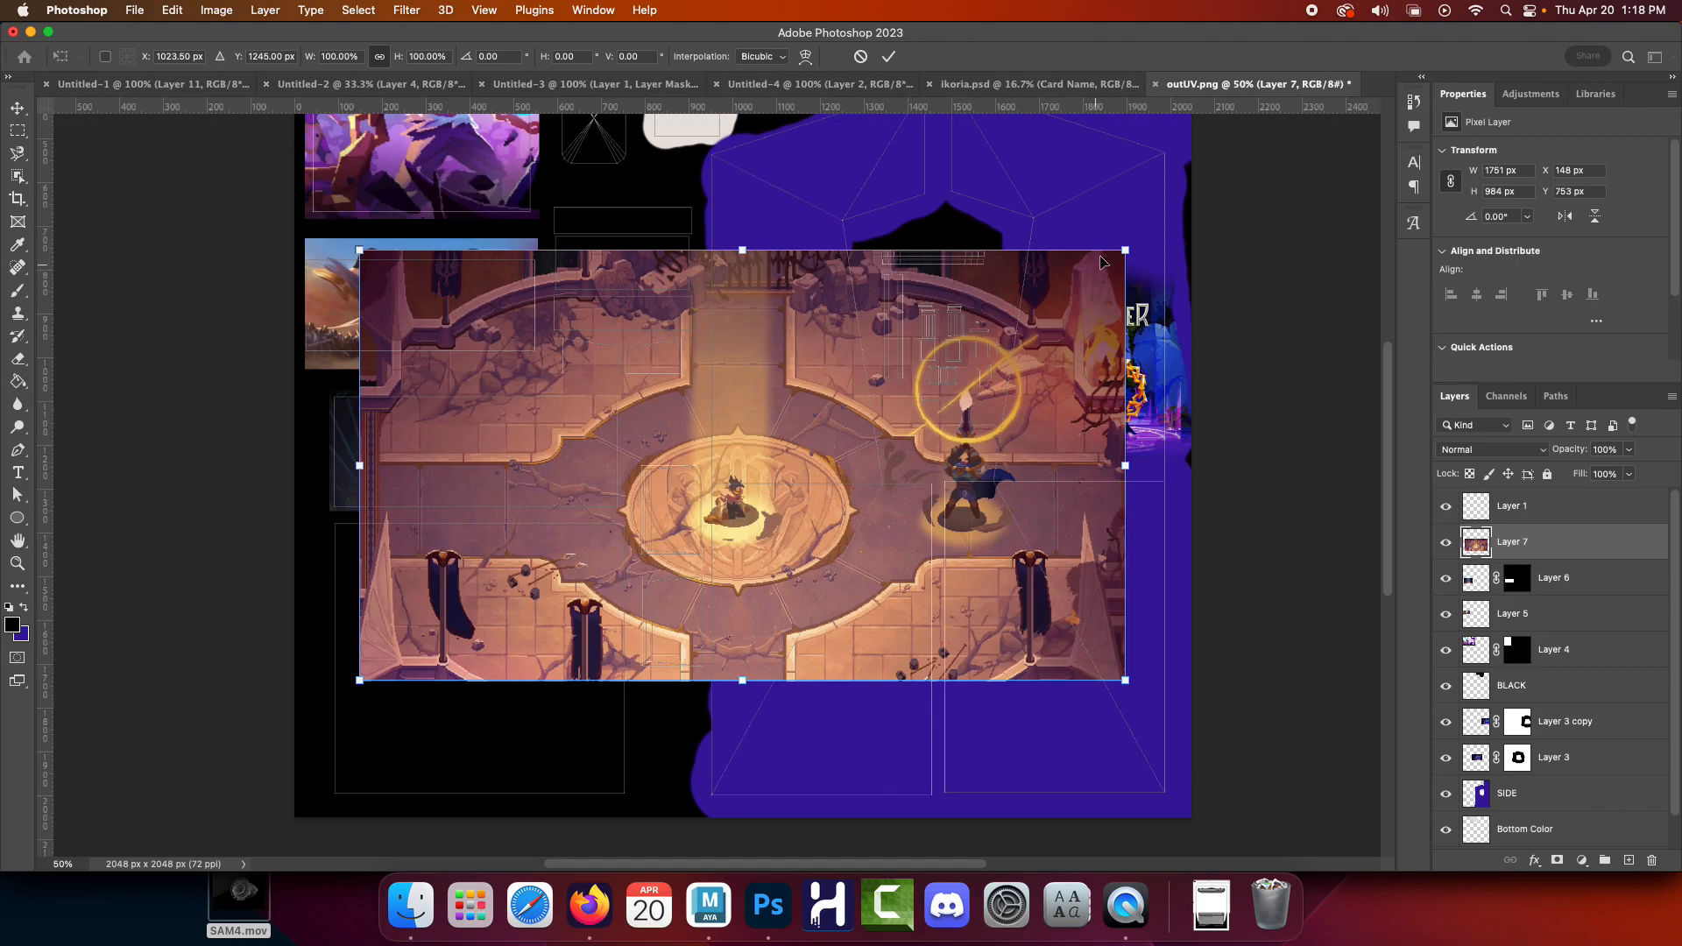
left_click_drag(1125, 251, 720, 479)
left_click_drag(586, 611, 535, 644)
left_click_drag(483, 711, 488, 795)
key("shift+Down")
key("shift+Left")
key("shift+Left")
key("shift+Left")
key("shift+Left")
key("shift+Left")
key("shift+Left")
key("shift+Left")
key("shift+Left")
key("shift+Left")
key("shift+Left")
key("shift+Left")
key("shift+Left")
key("shift+Left")
key("shift+Left")
key("shift+Left")
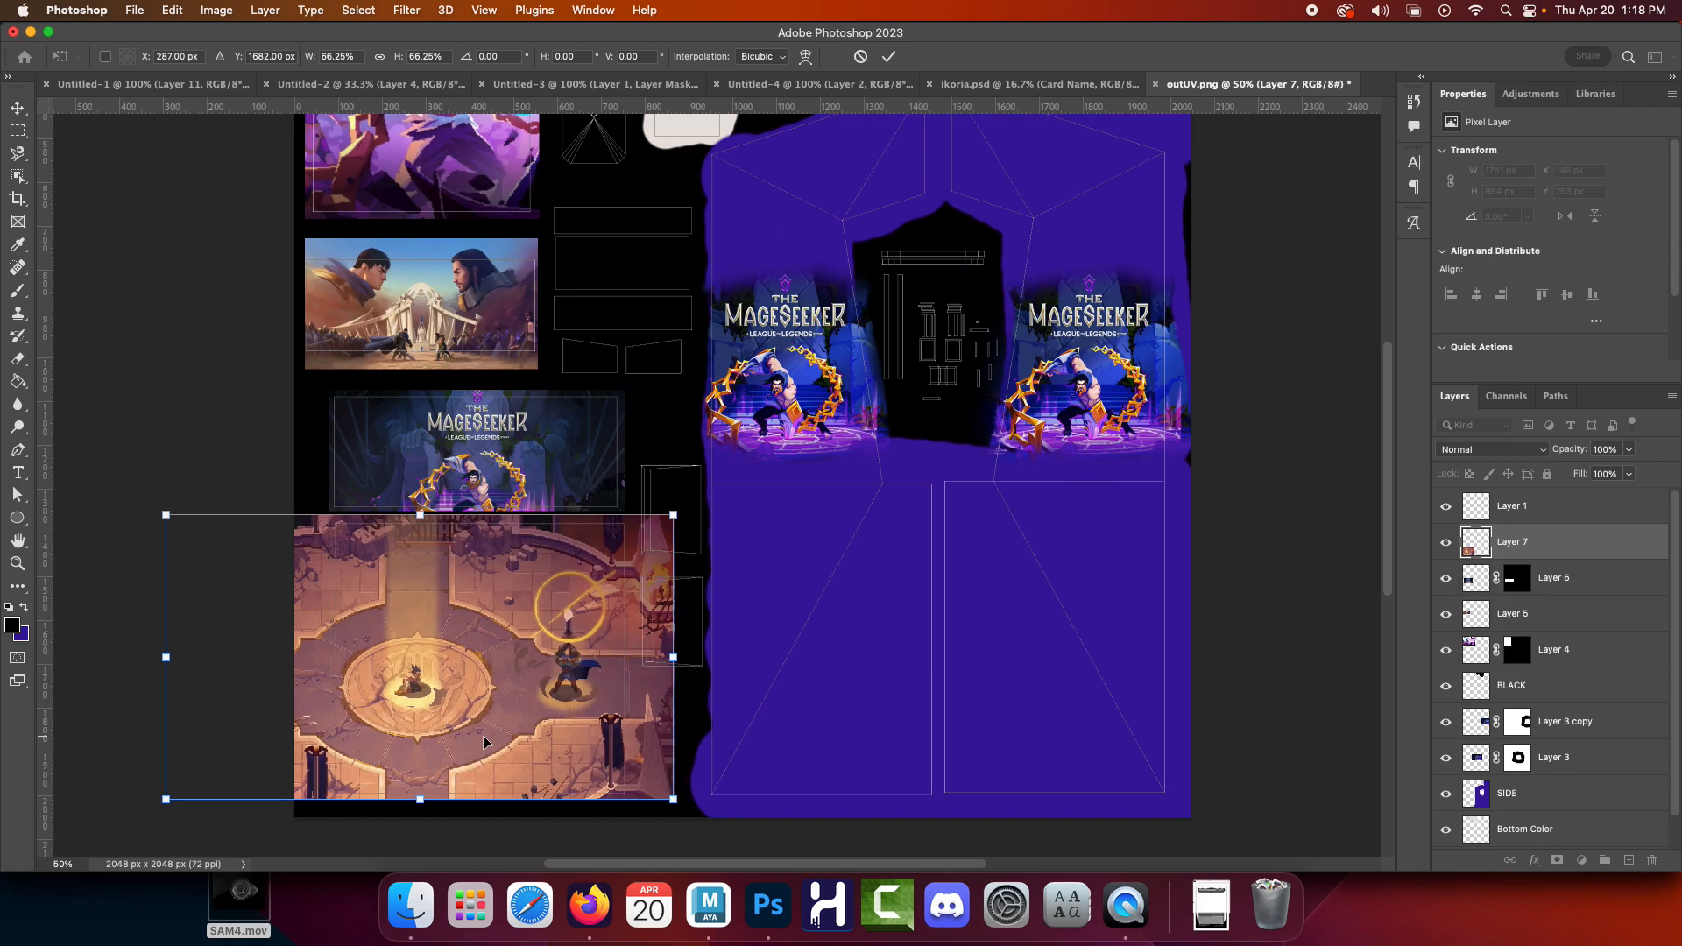
Select a 680 x 639 px rectangle around the large lower-left shell at X 85 px, Y 1363 px and mask the gameplay artwork to it
key("m")
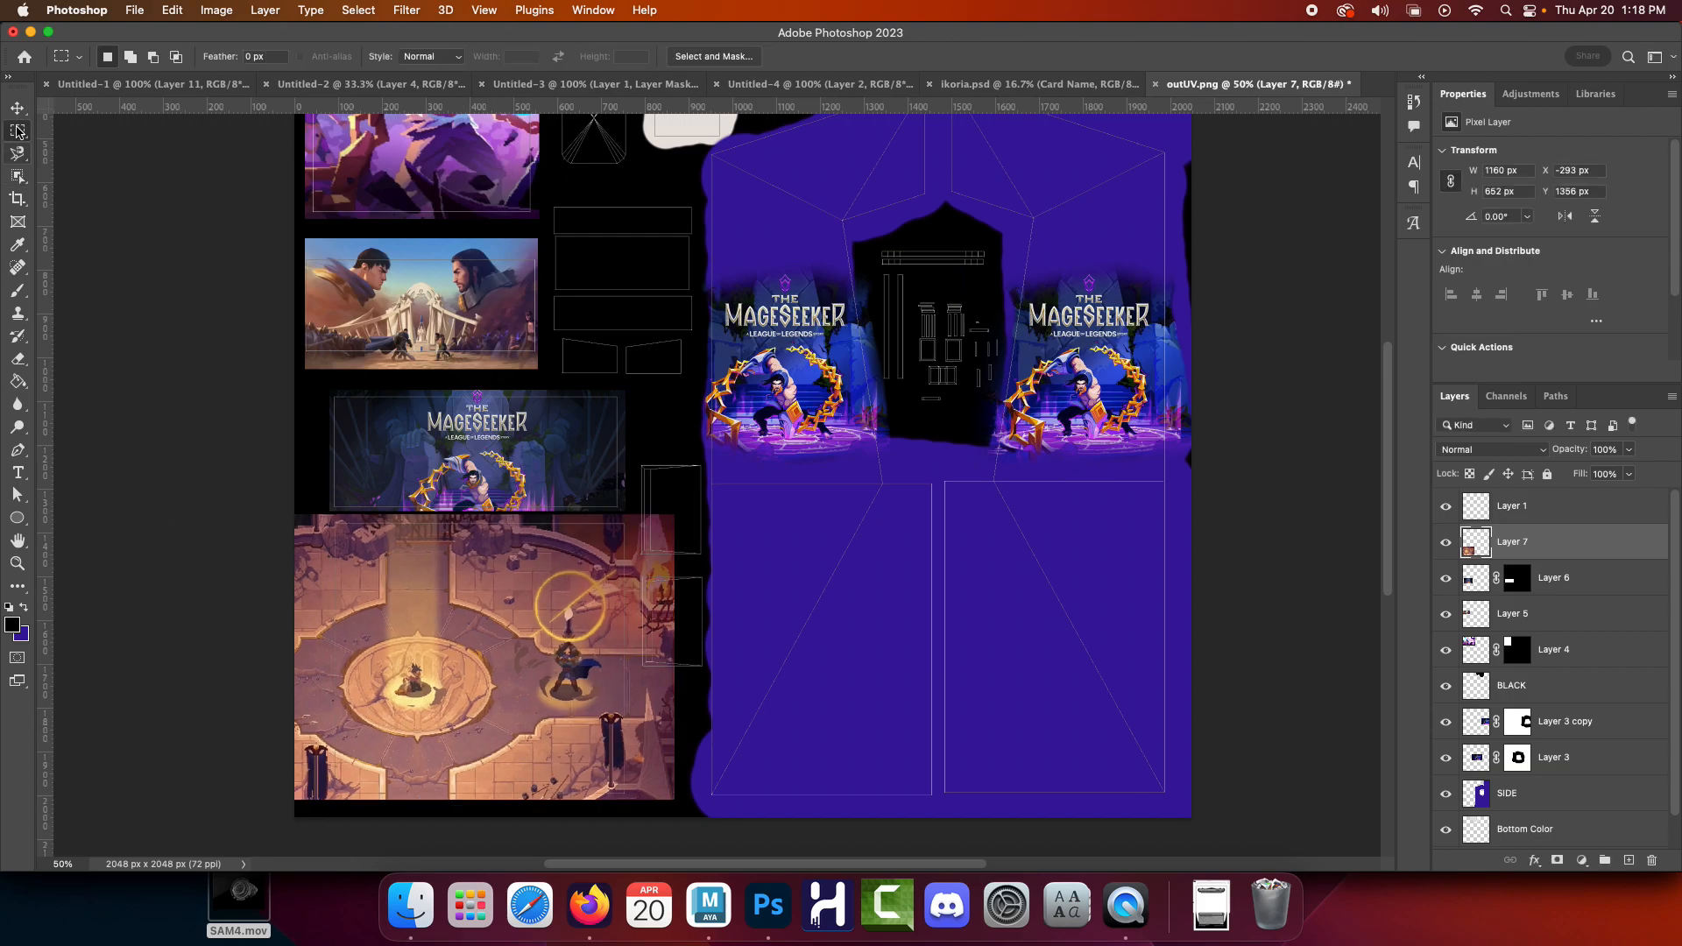
left_click_drag(354, 544, 629, 798)
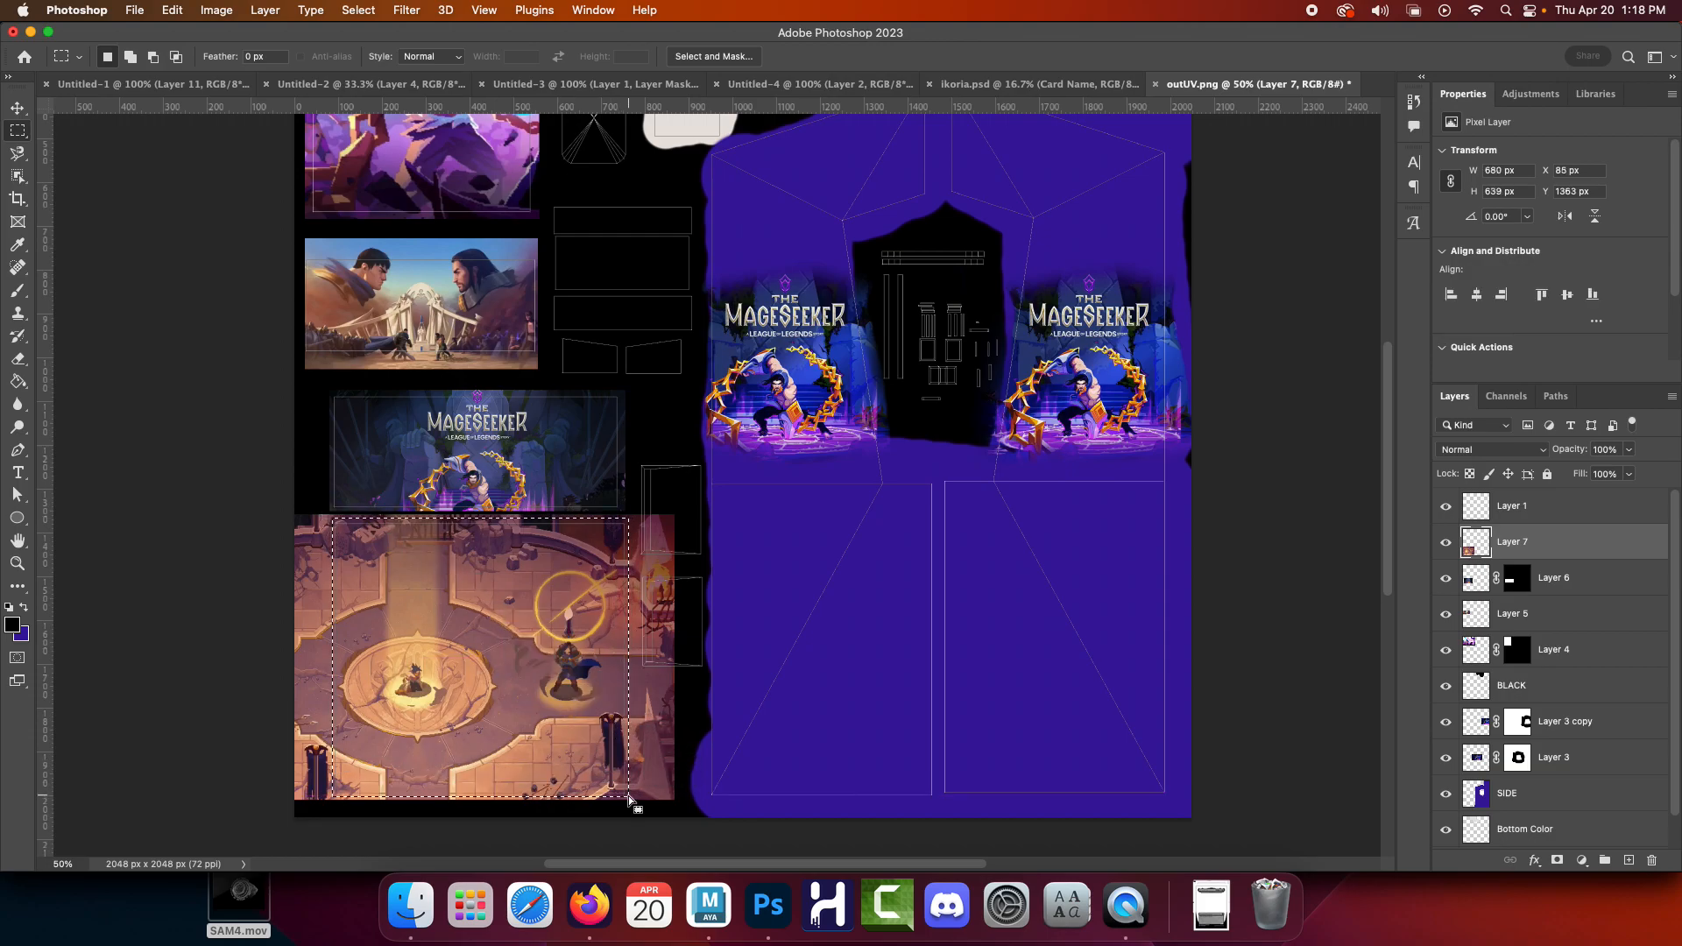
left_click(1557, 861)
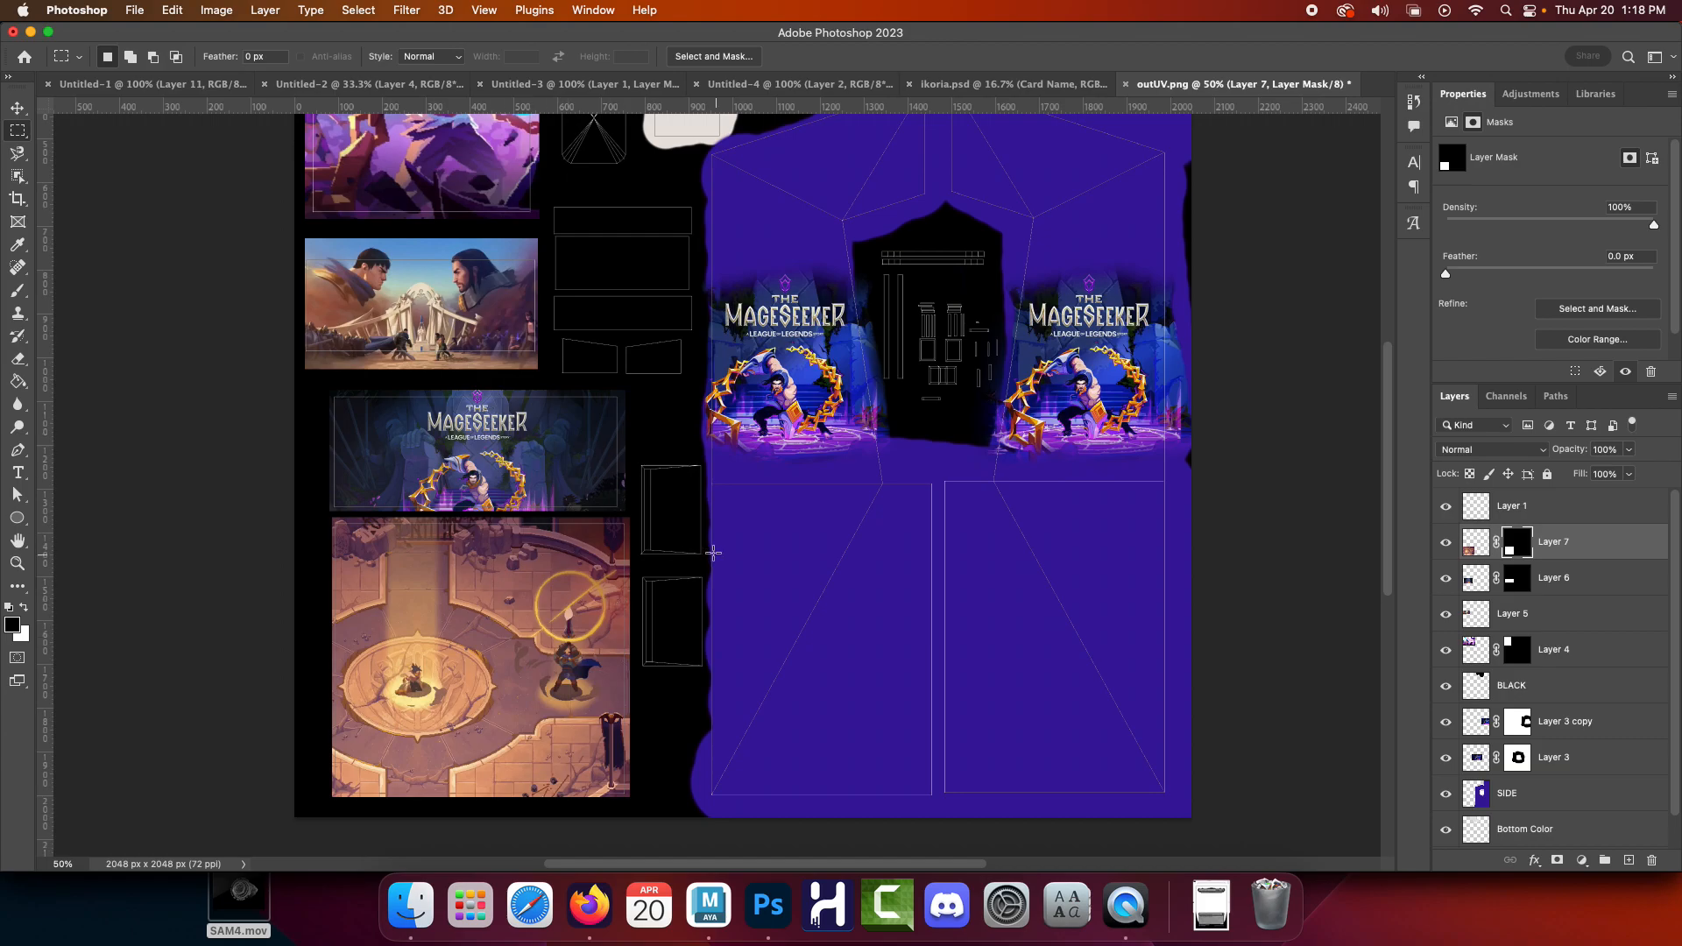
Create a new layer above Layer 7 and name it CTRL AREA
scroll(663, 414, "up", 5)
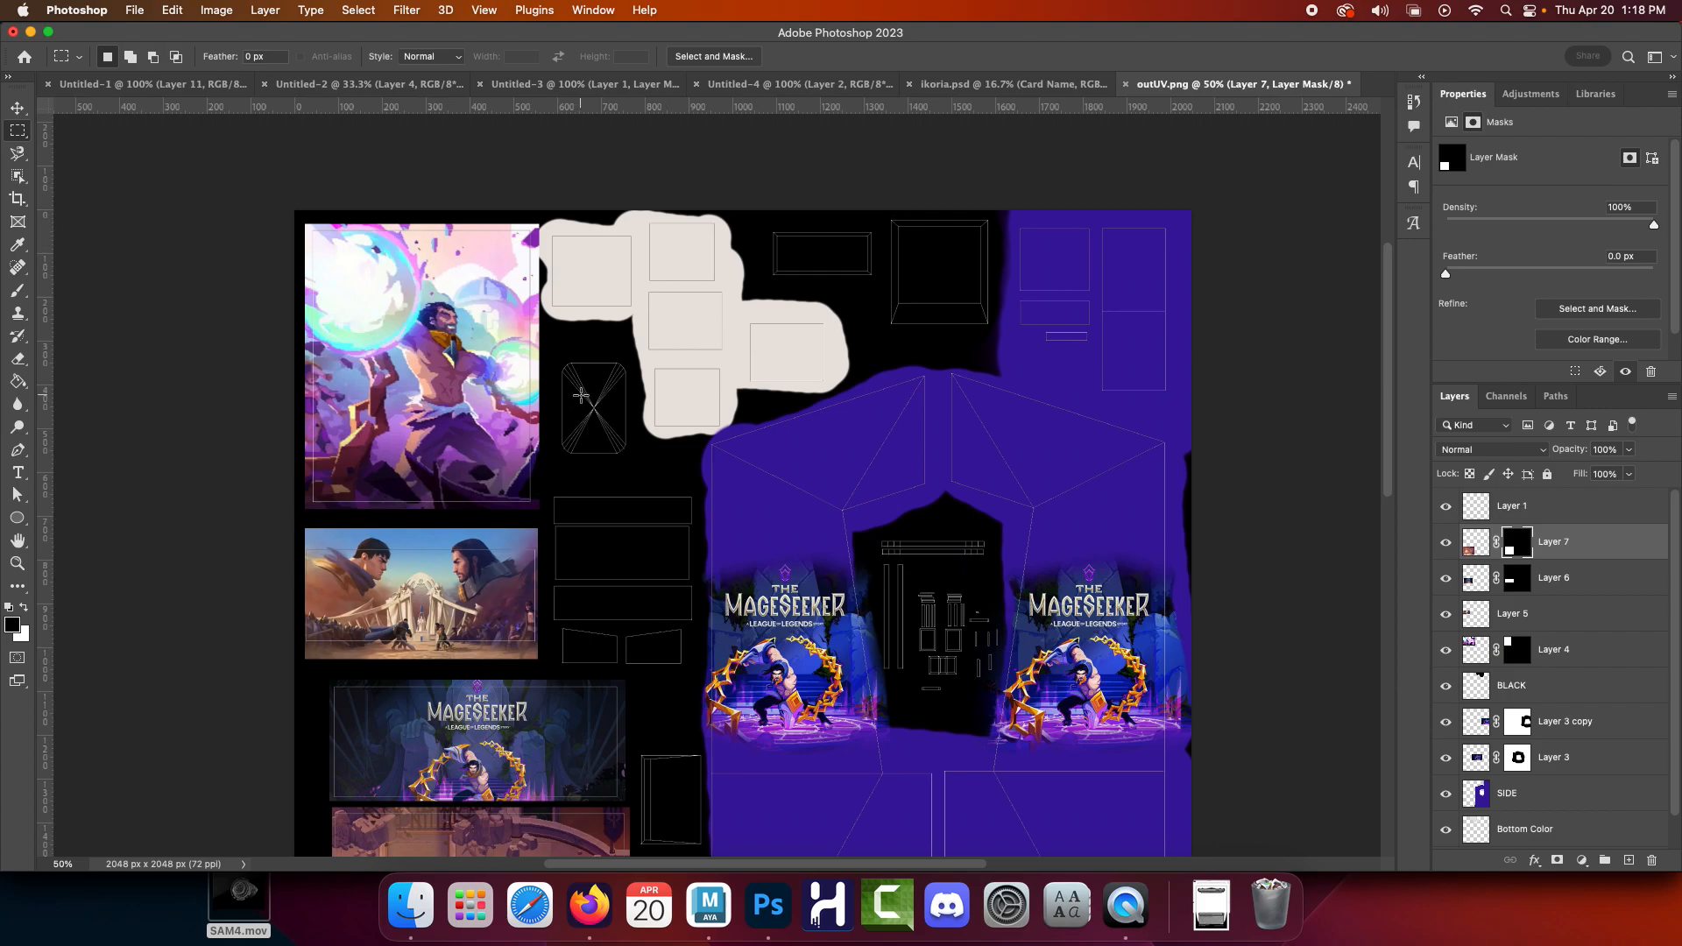
scroll(682, 504, "down", 1)
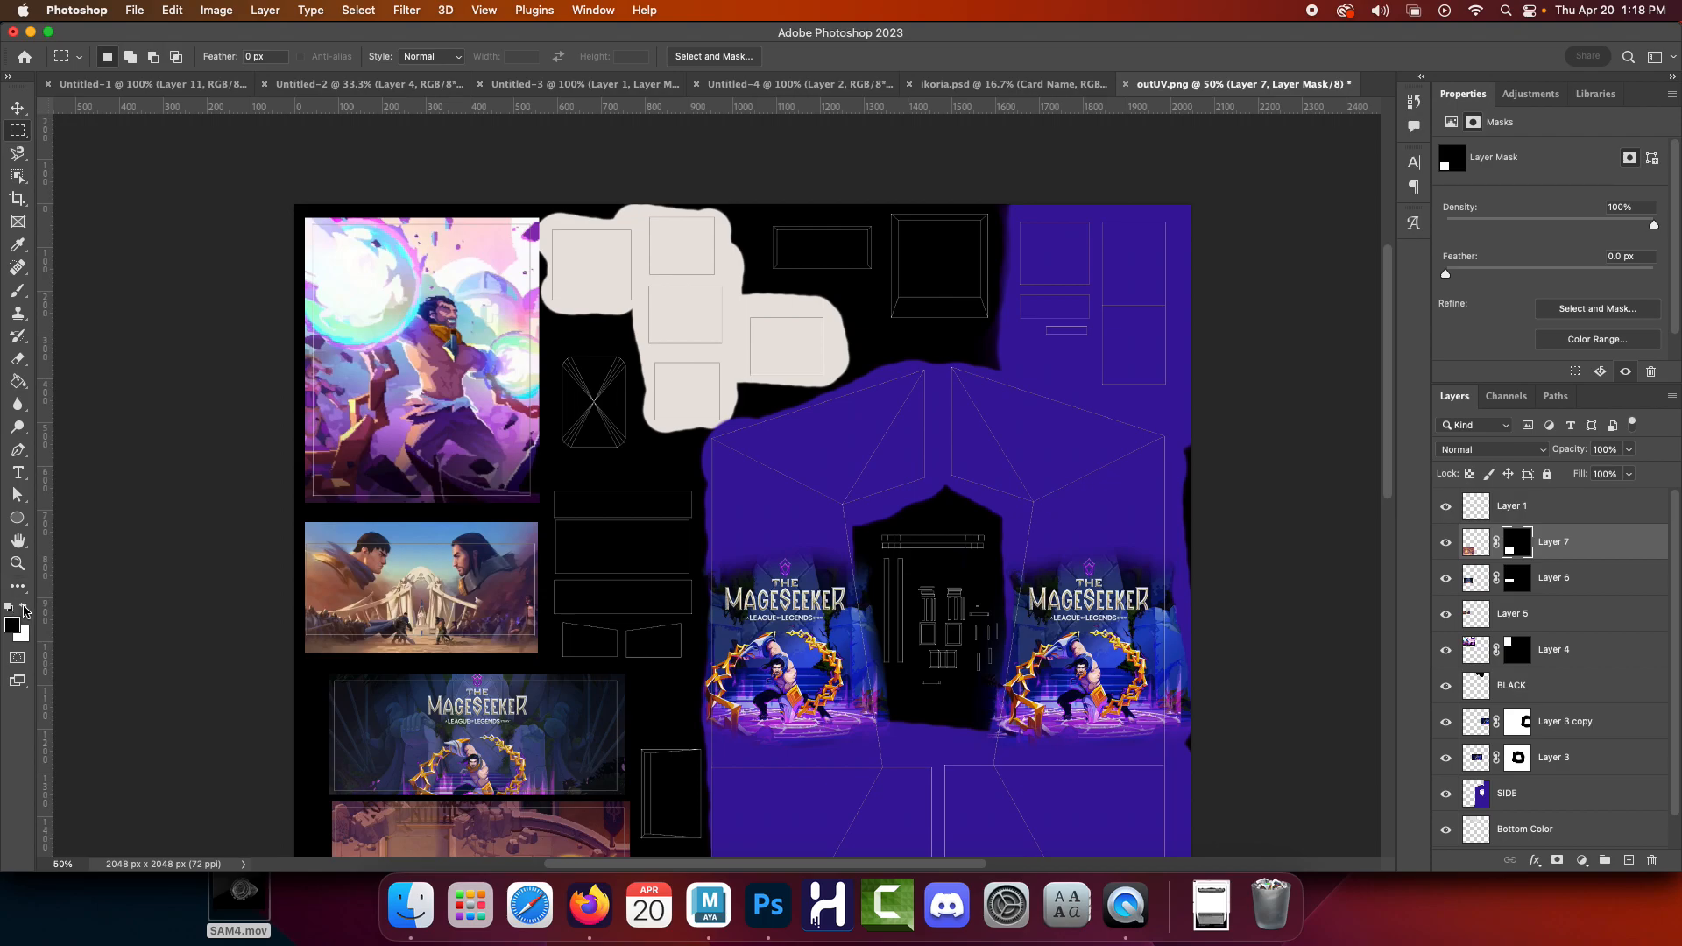
left_click(1583, 554)
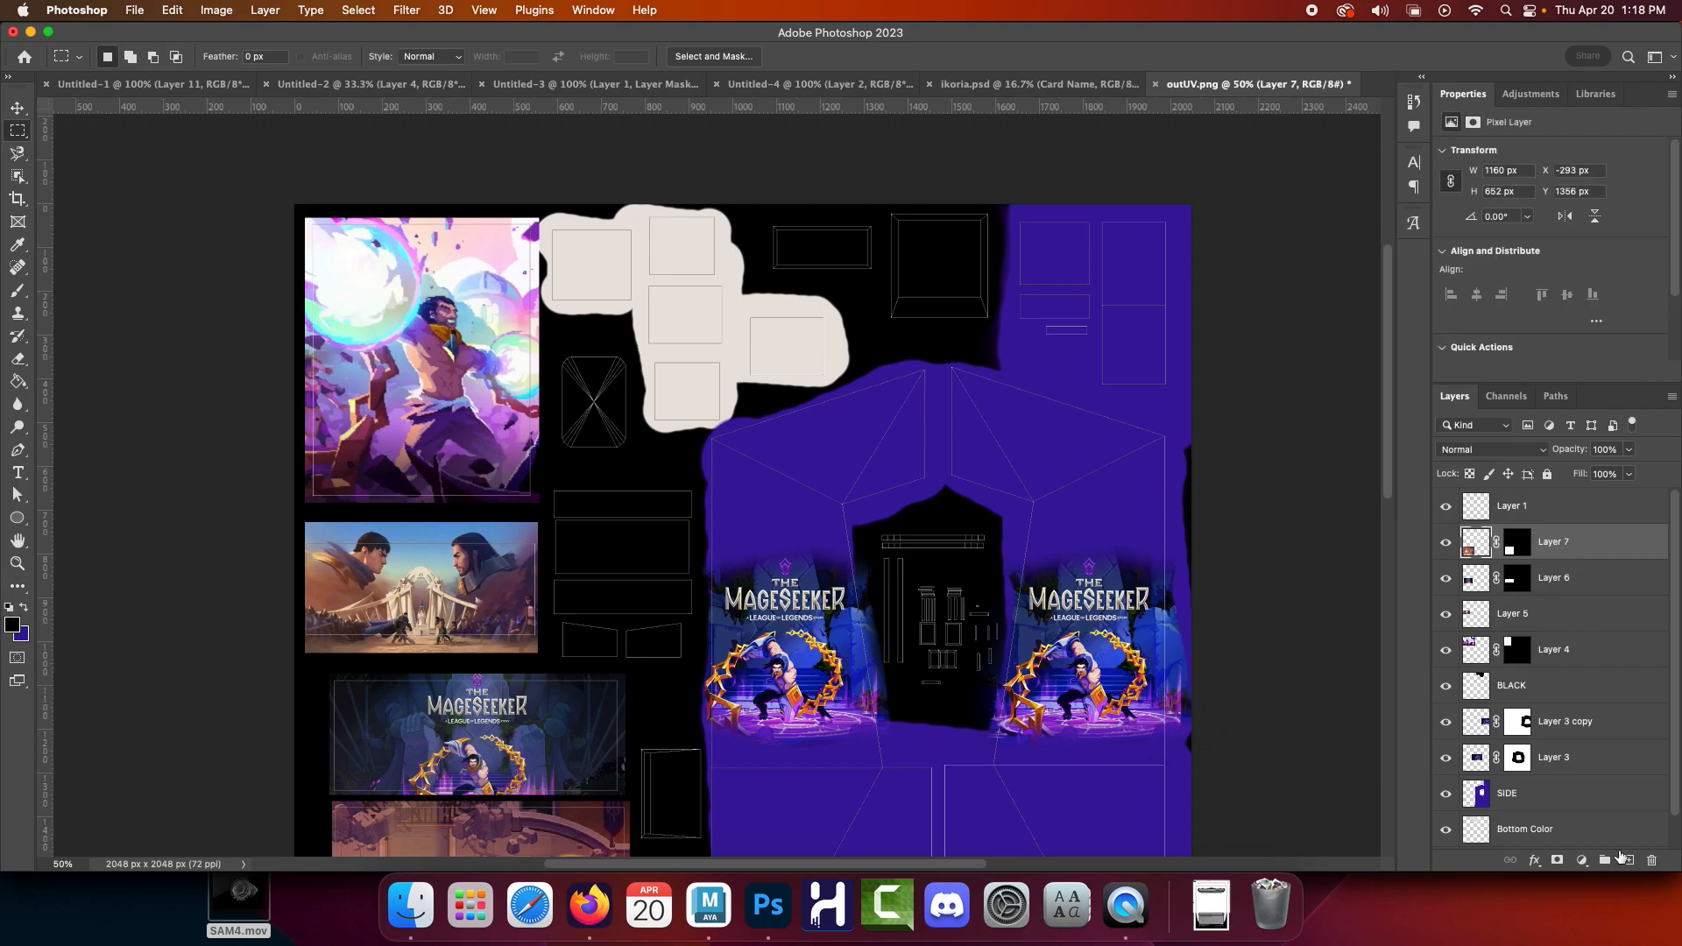
left_click(1629, 862)
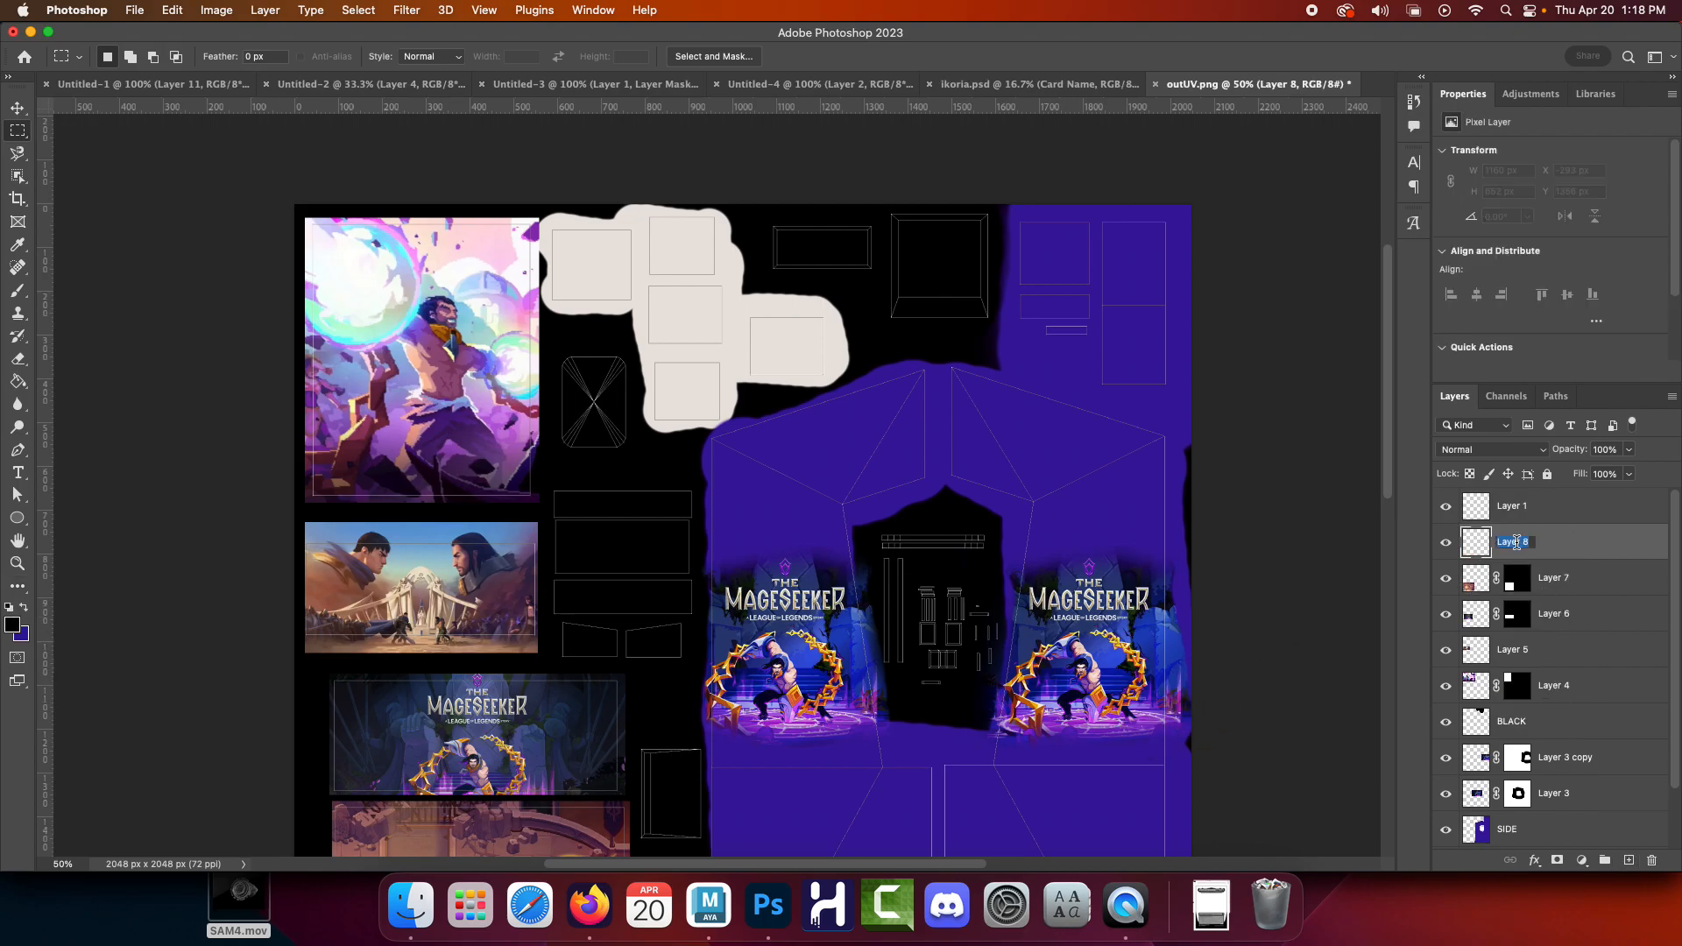
type("ARE")
key("Return")
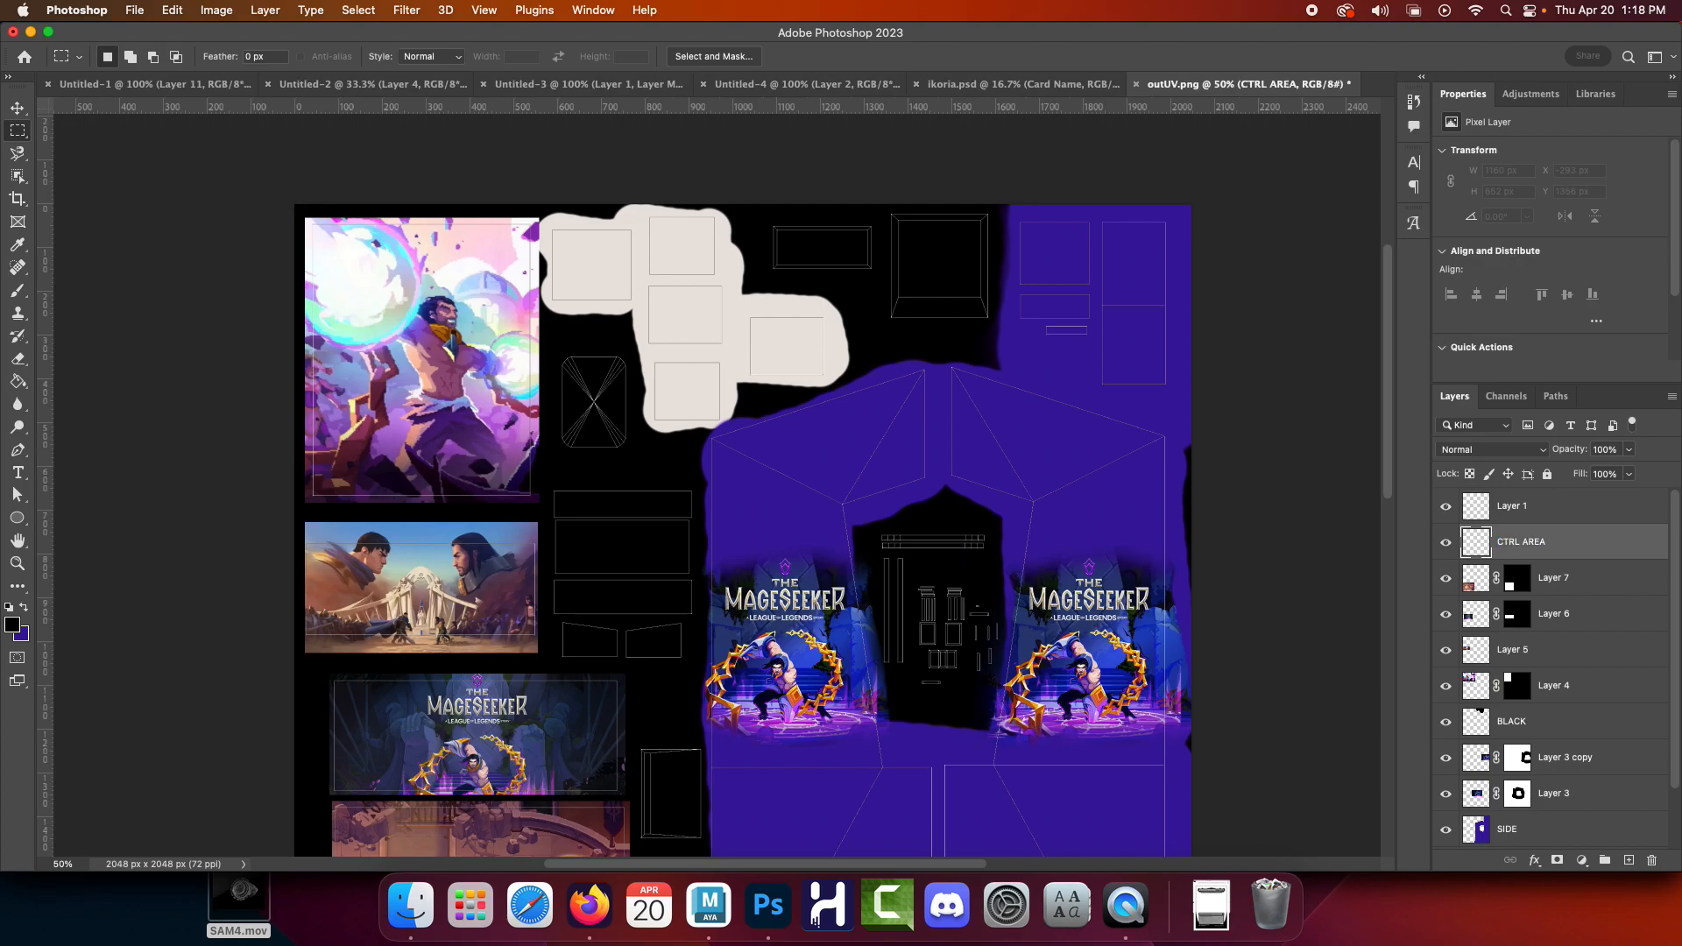
Set the foreground color to gold e1ac3d, sampled from the golden chains in the Mageseeker side artwork
left_click(13, 626)
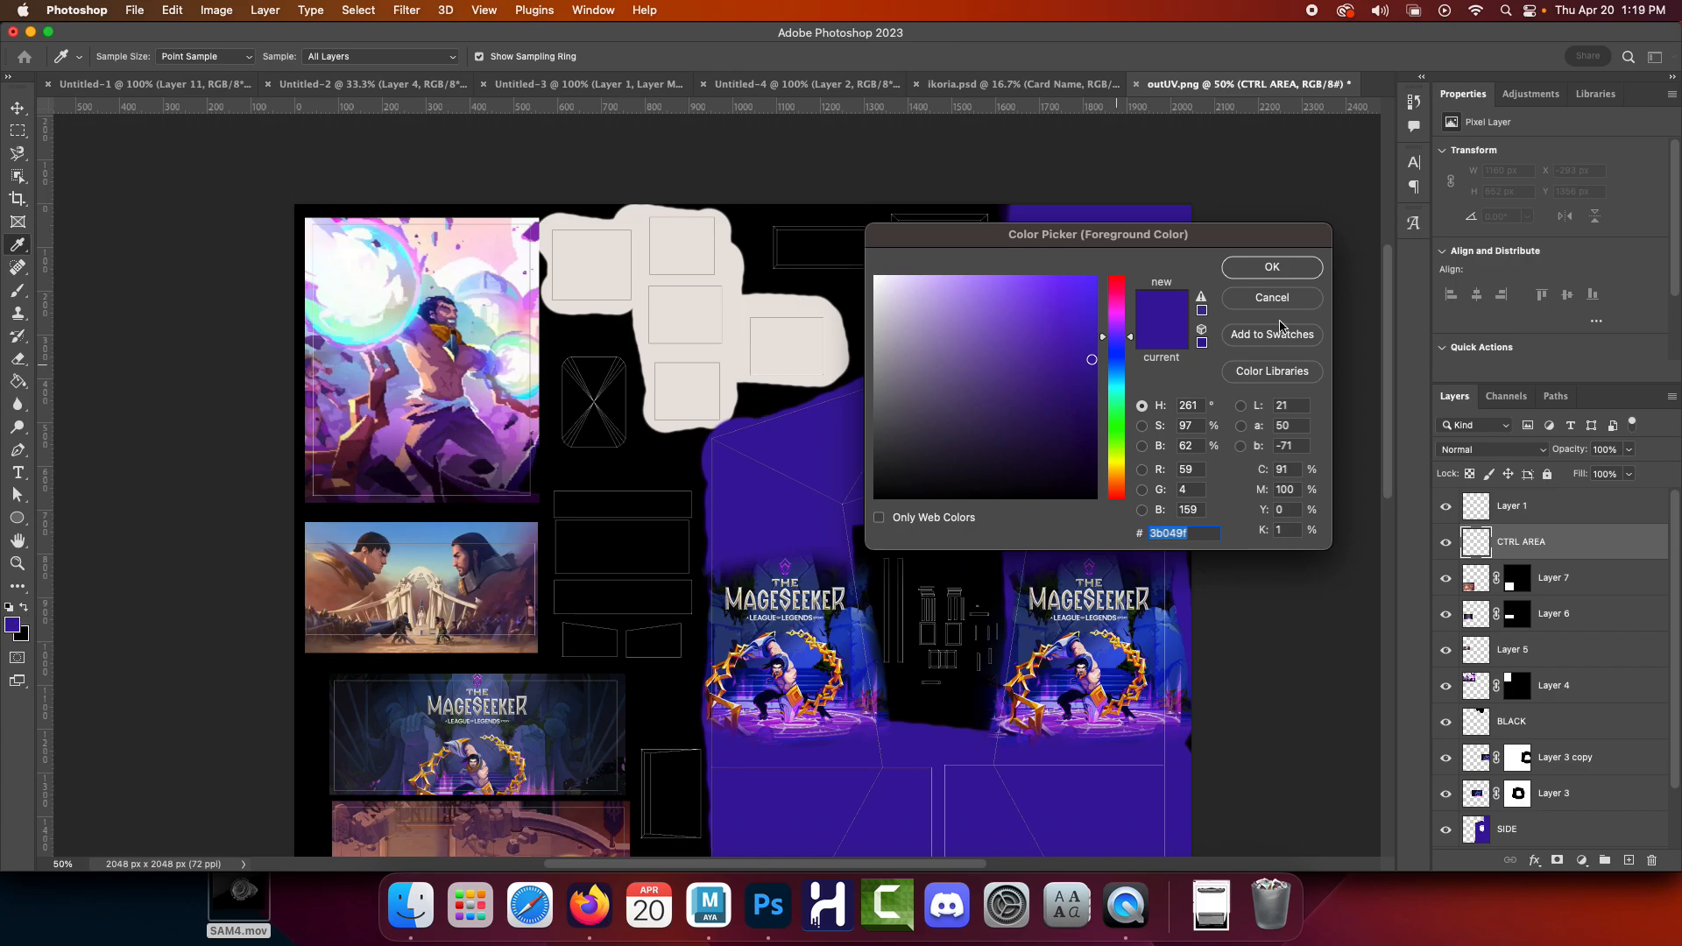
left_click(1313, 302)
key("m")
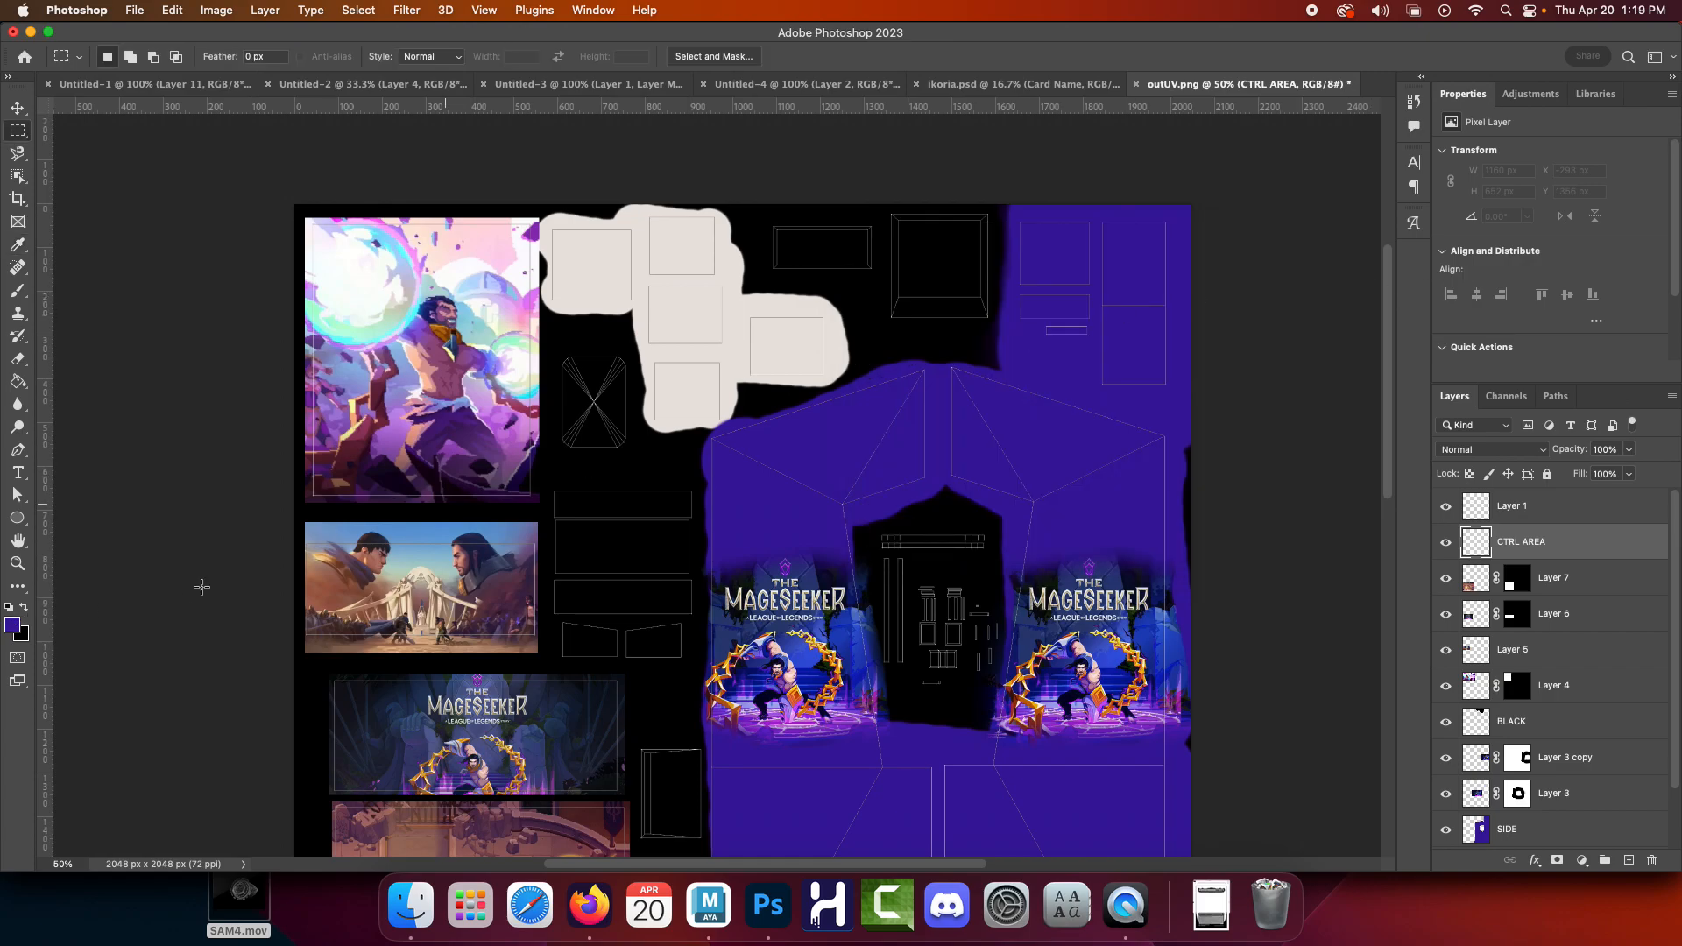
left_click(17, 621)
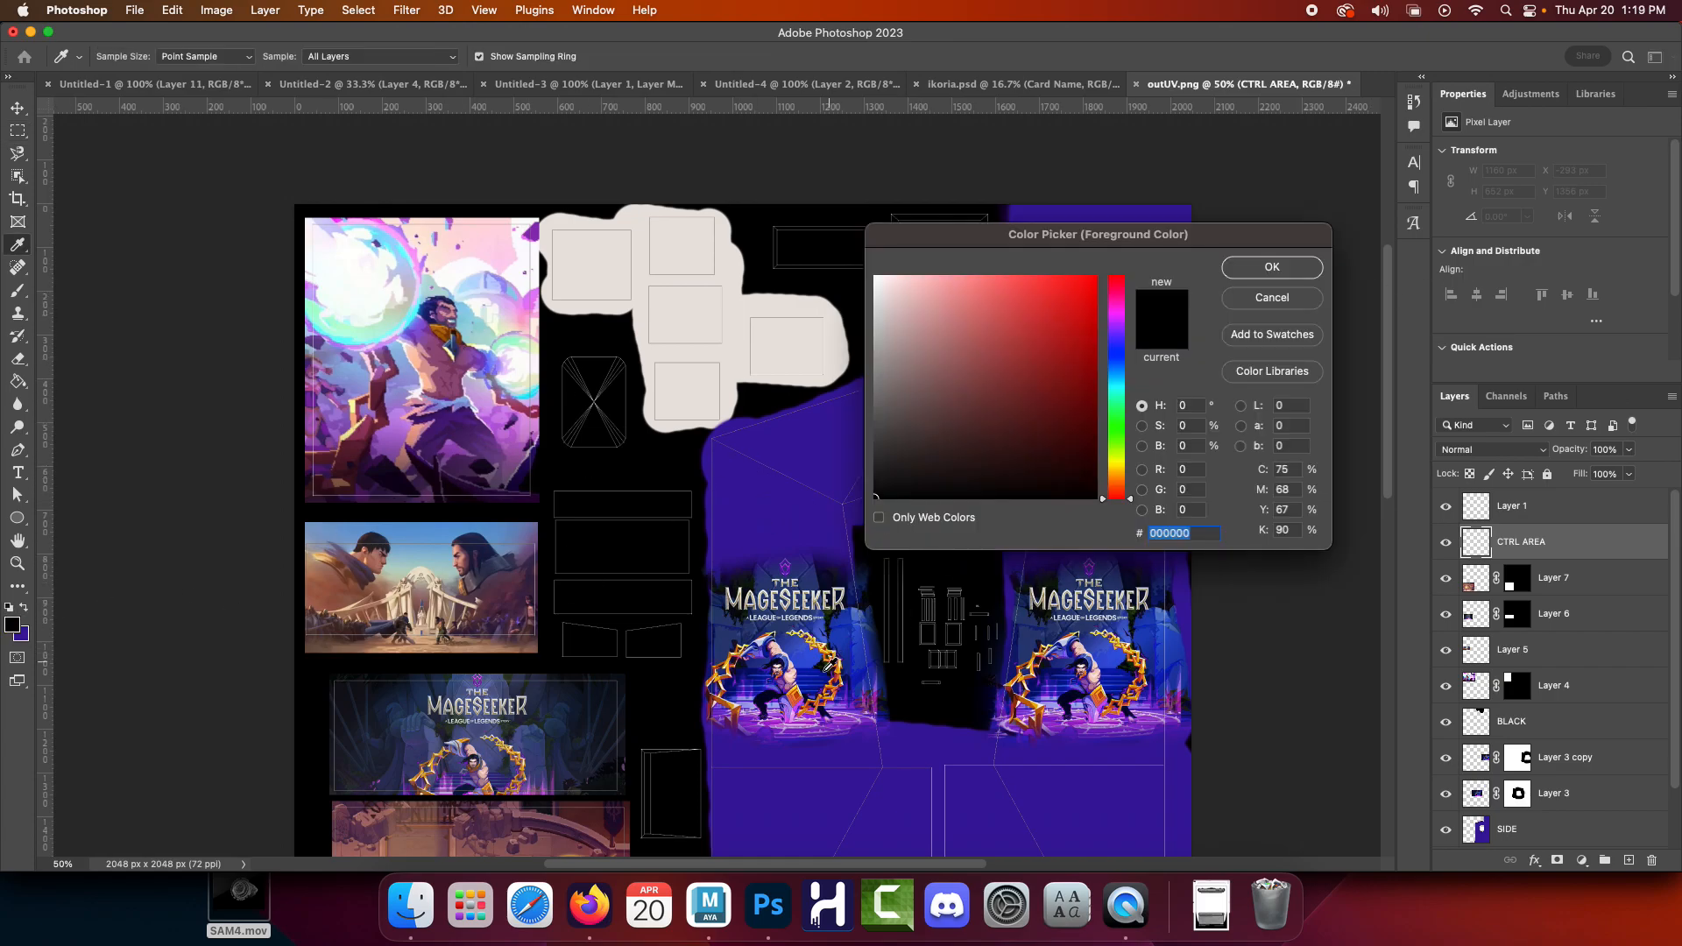
left_click(721, 677)
left_click(724, 677)
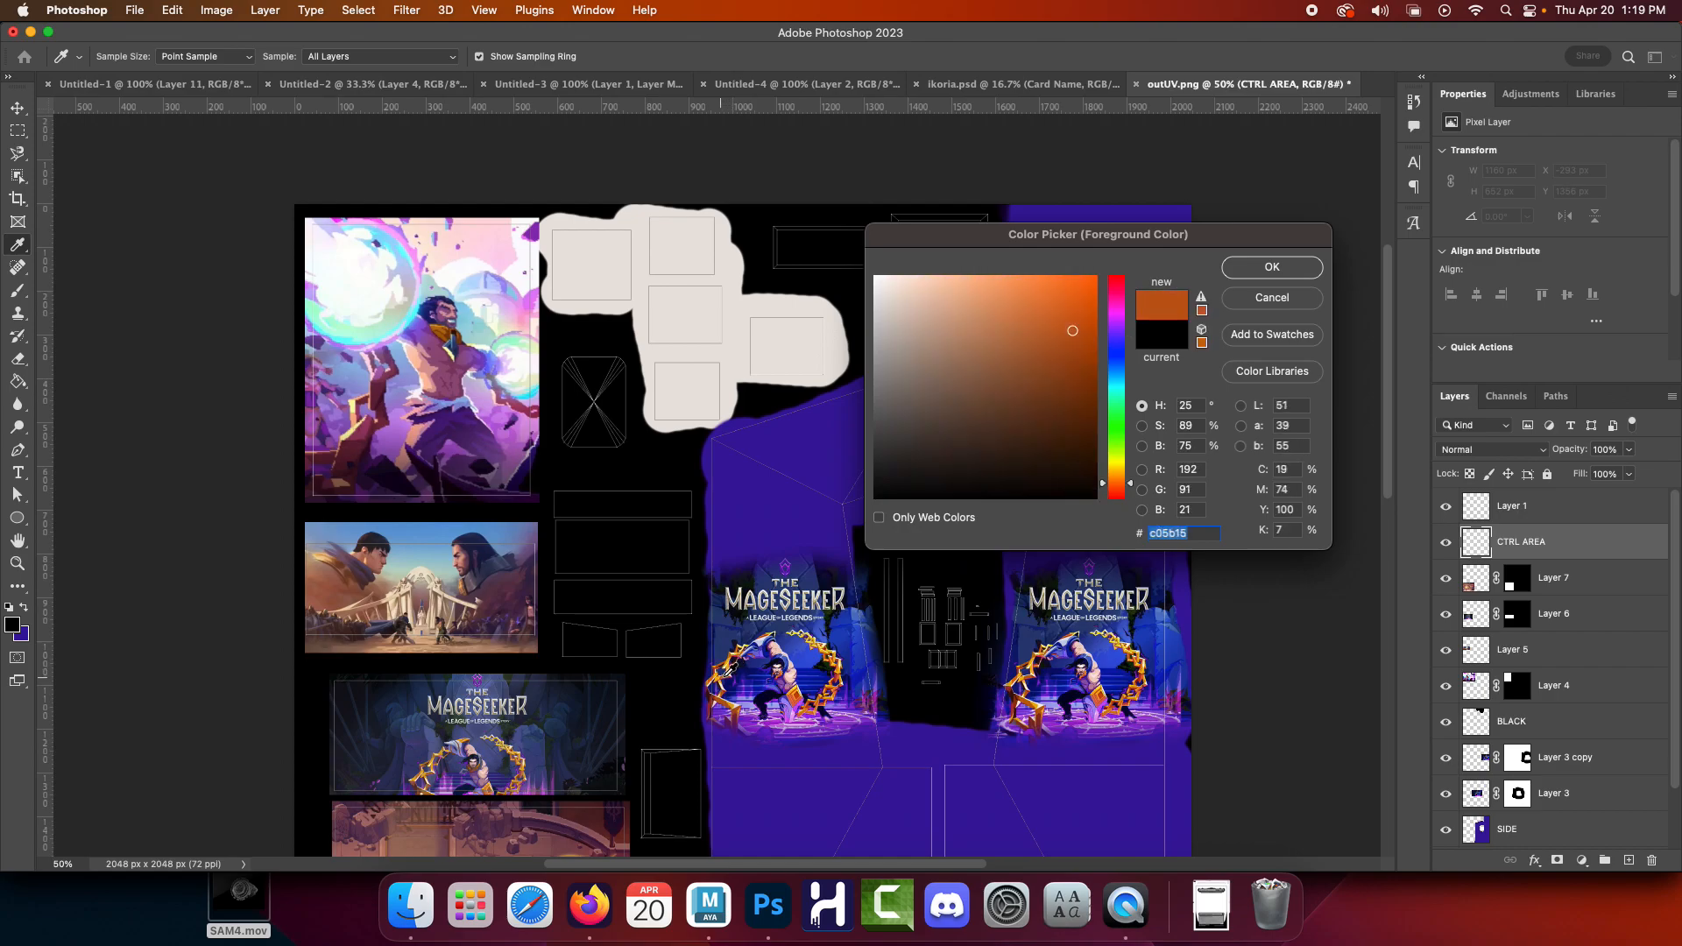
left_click(724, 671)
left_click(720, 671)
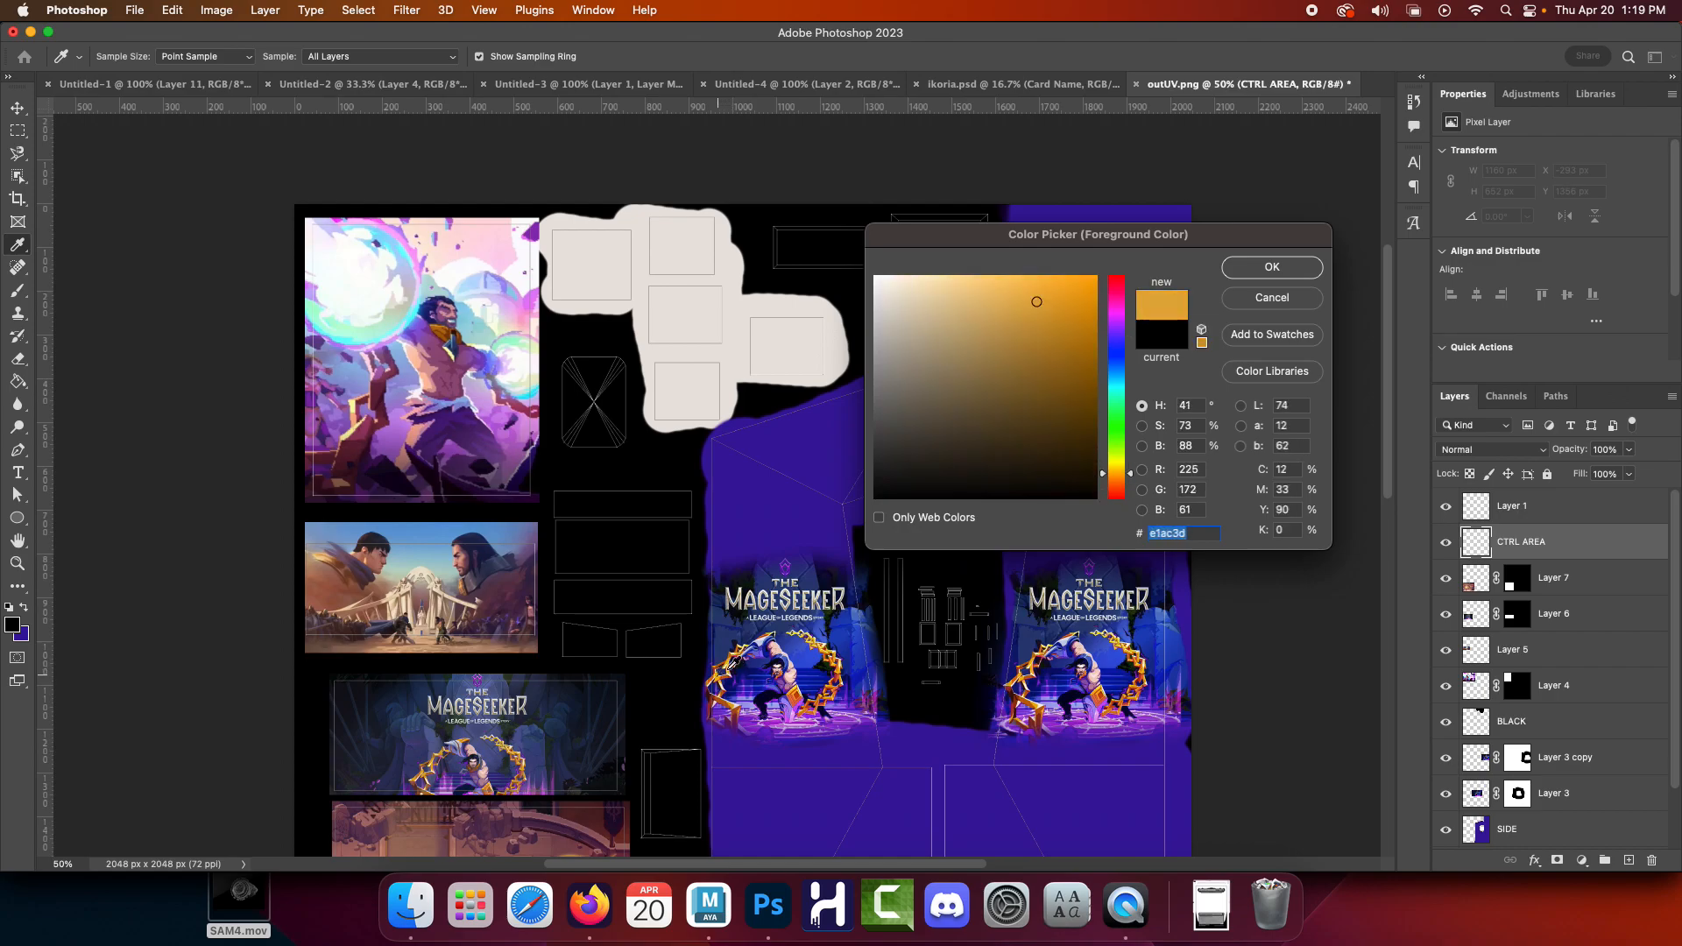
left_click(1272, 266)
Paint gold over the group of control panel shells on CTRL AREA with a 100 px brush
key("b")
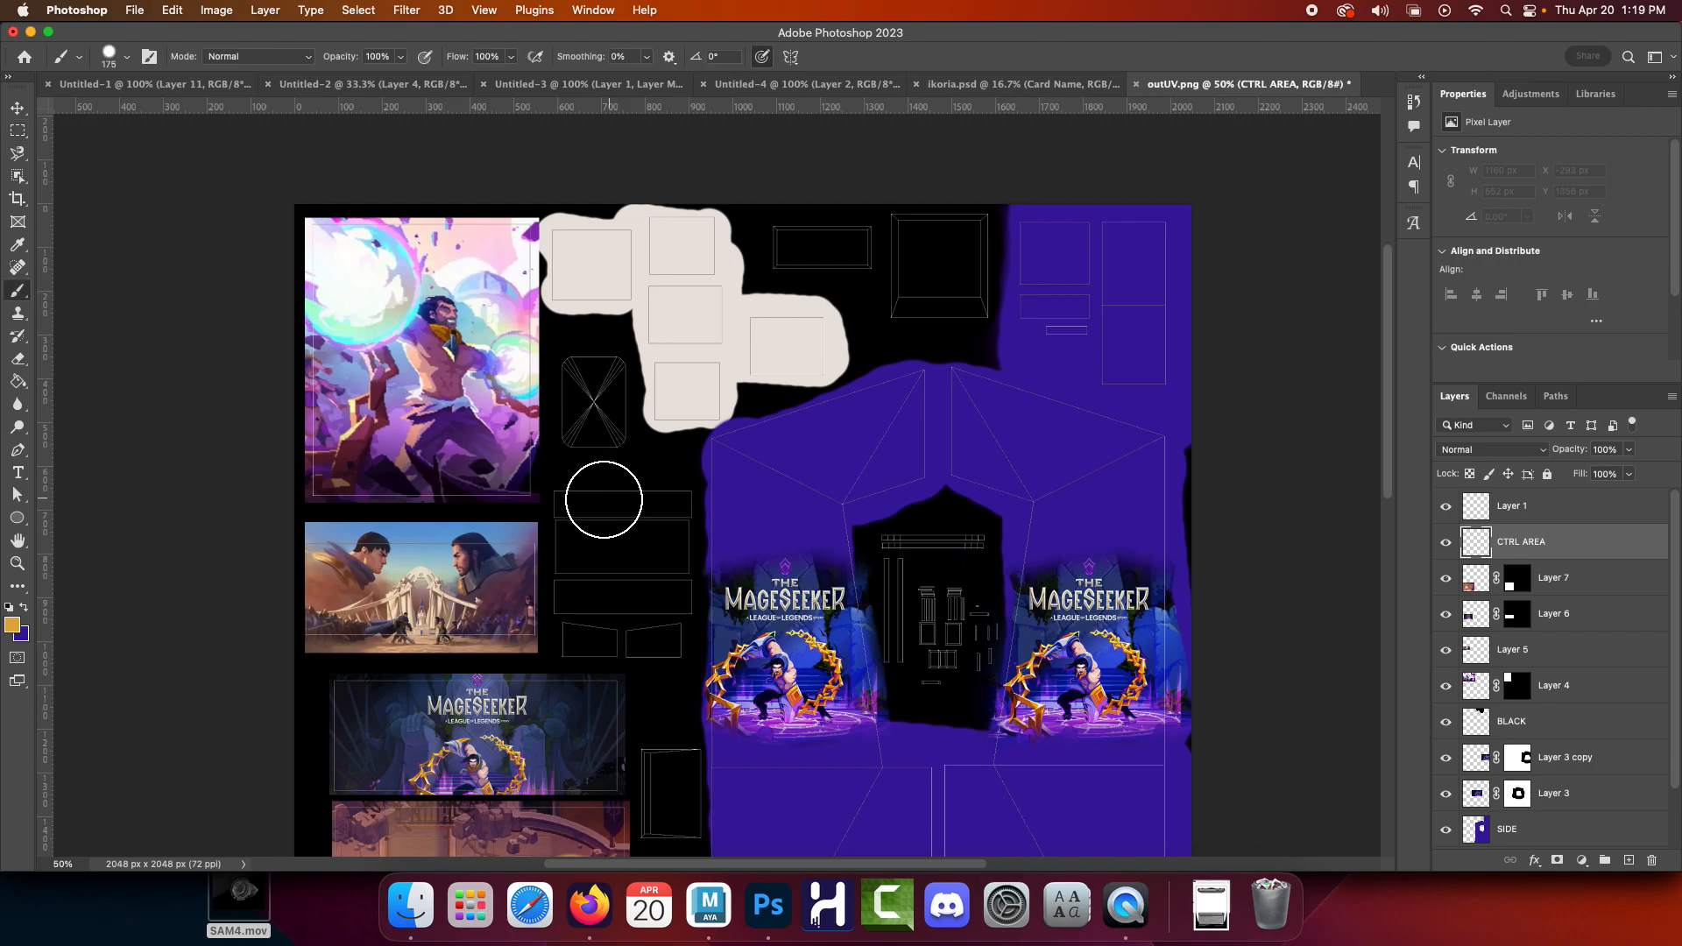
key("bracketleft")
key("bracketleft")
key("bracketleft")
mouse_move(563, 495)
left_mouse_down()
mouse_move(574, 634)
mouse_move(671, 643)
mouse_move(678, 499)
mouse_move(582, 507)
mouse_move(578, 528)
mouse_move(655, 543)
mouse_move(665, 565)
mouse_move(582, 582)
mouse_move(645, 600)
mouse_move(600, 608)
mouse_move(620, 550)
left_mouse_up()
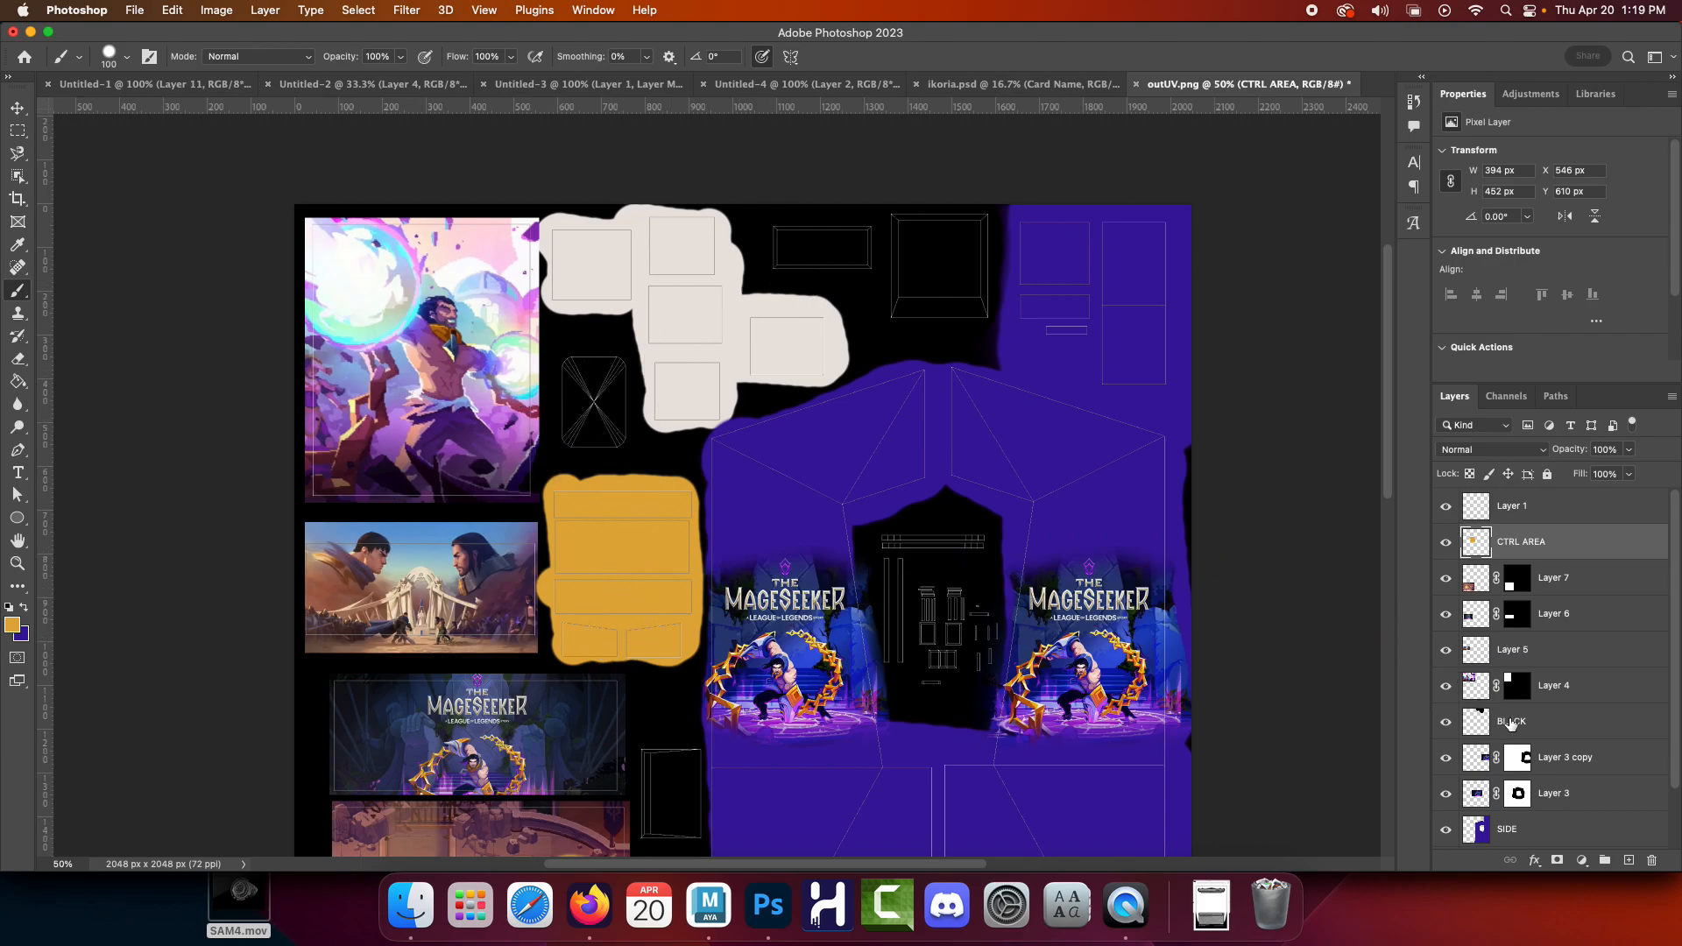
Paint black over the crossed octagonal shell and the small central shells on the BLACK layer, and move that layer directly above Layer 7
left_click(1510, 721)
left_click(11, 623)
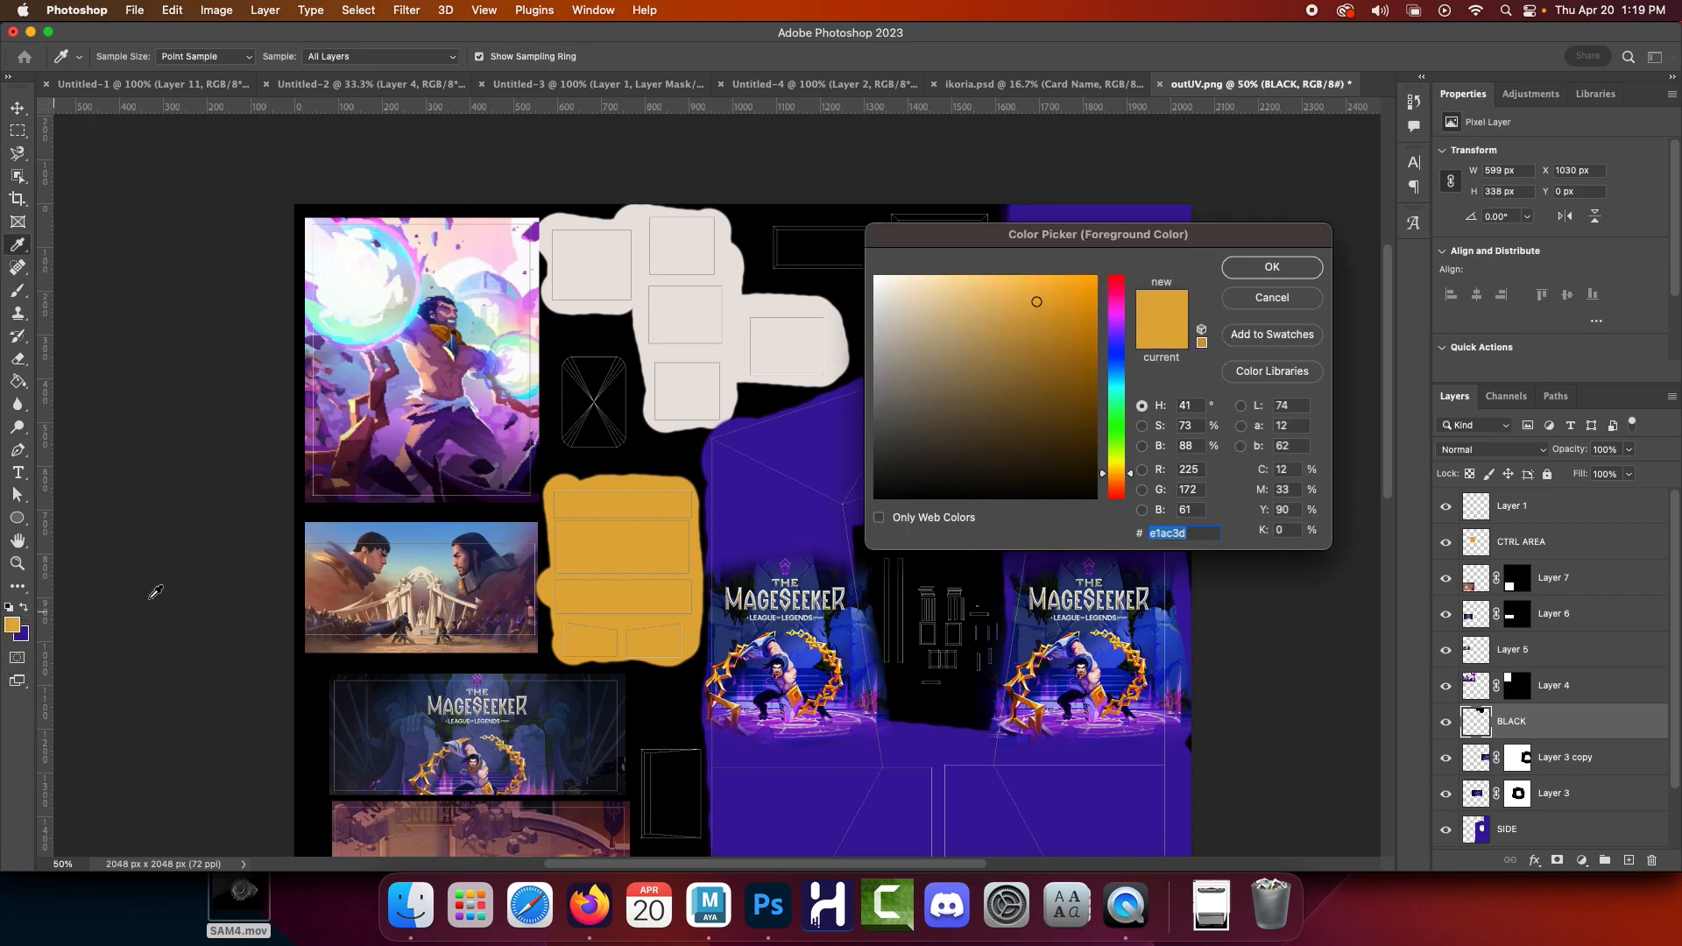
left_click_drag(1032, 488, 1160, 538)
left_click(1270, 268)
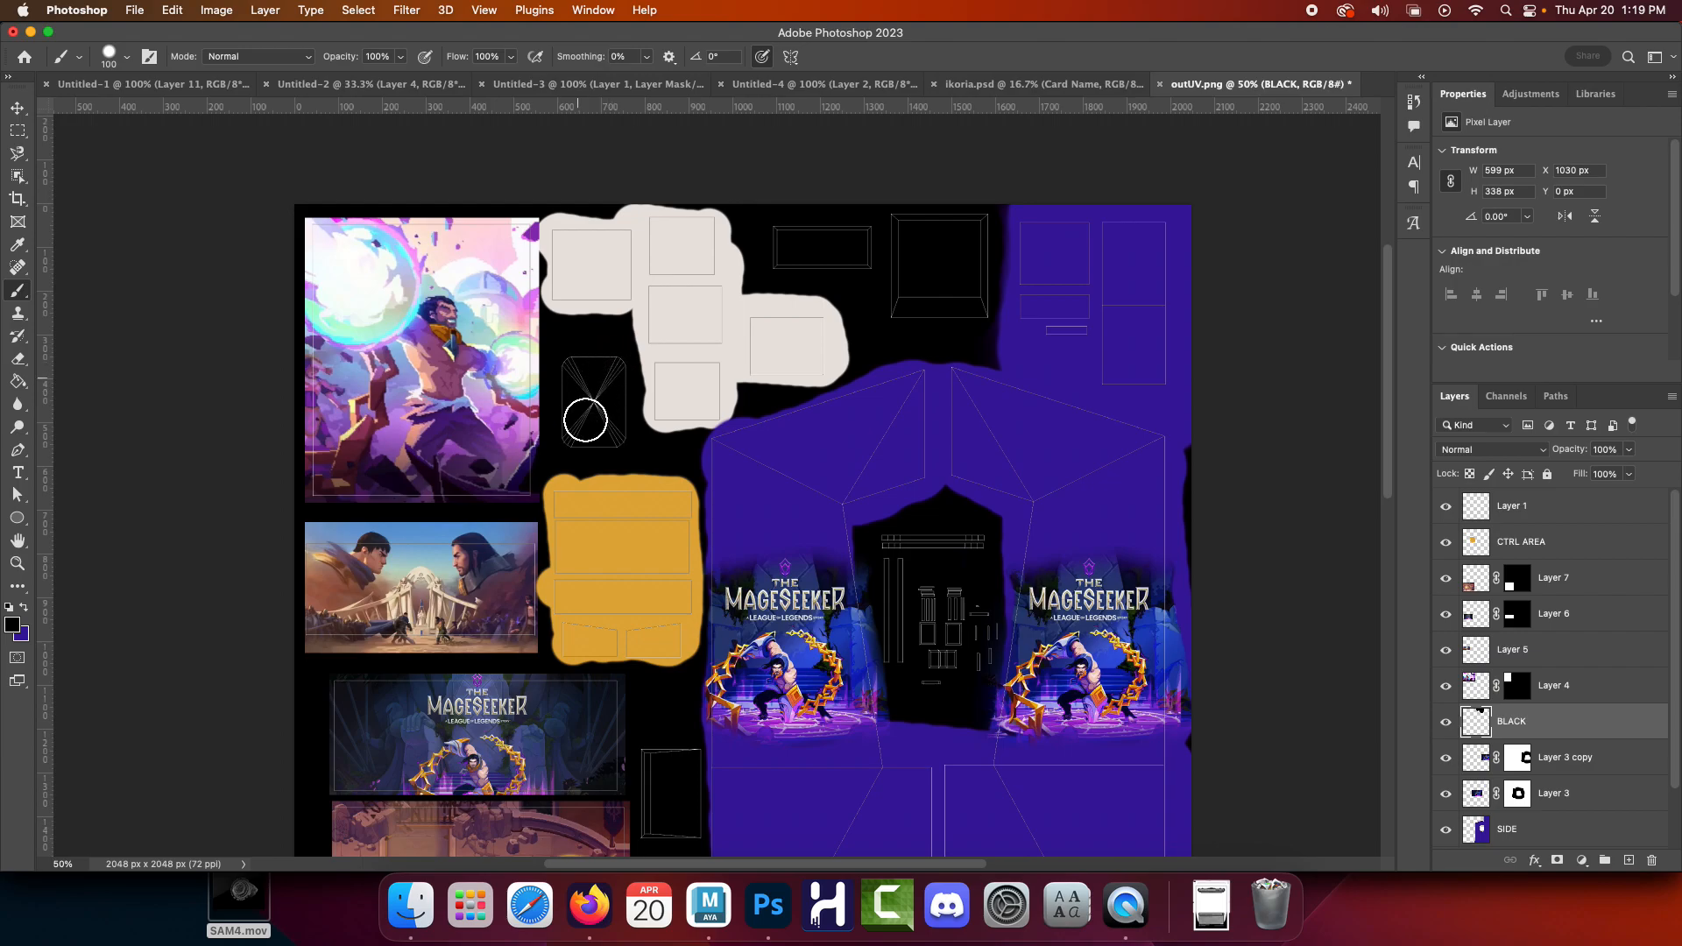
left_click_drag(595, 362, 593, 441)
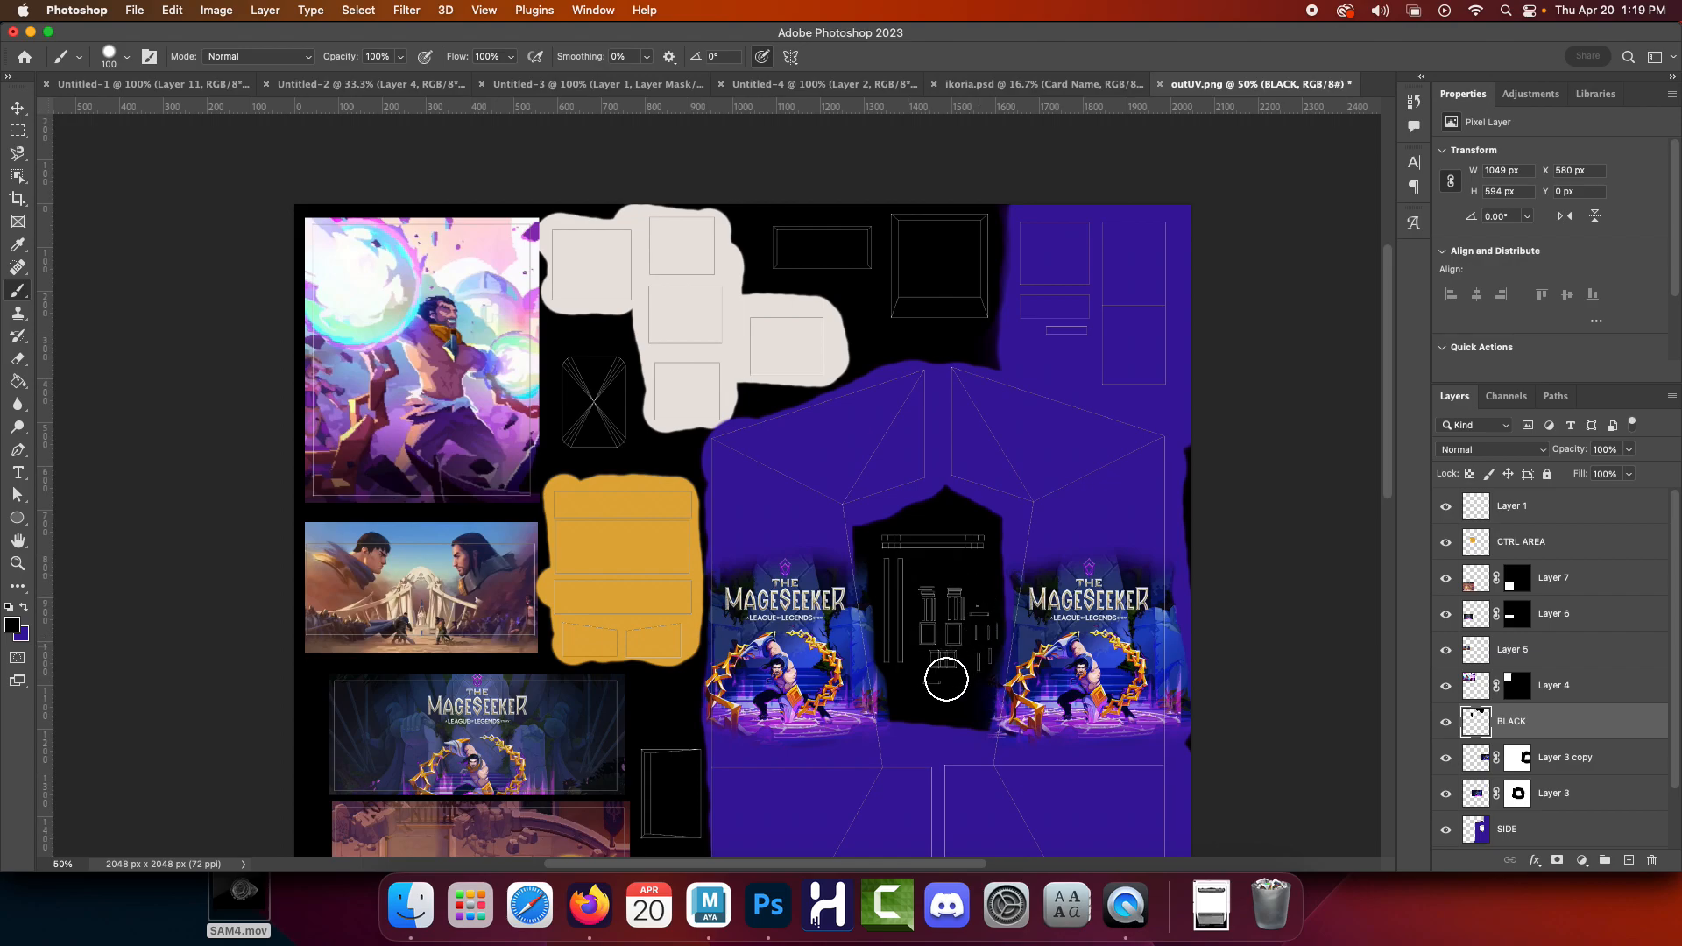
left_click_drag(907, 593, 911, 573)
left_click_drag(1567, 725, 1568, 569)
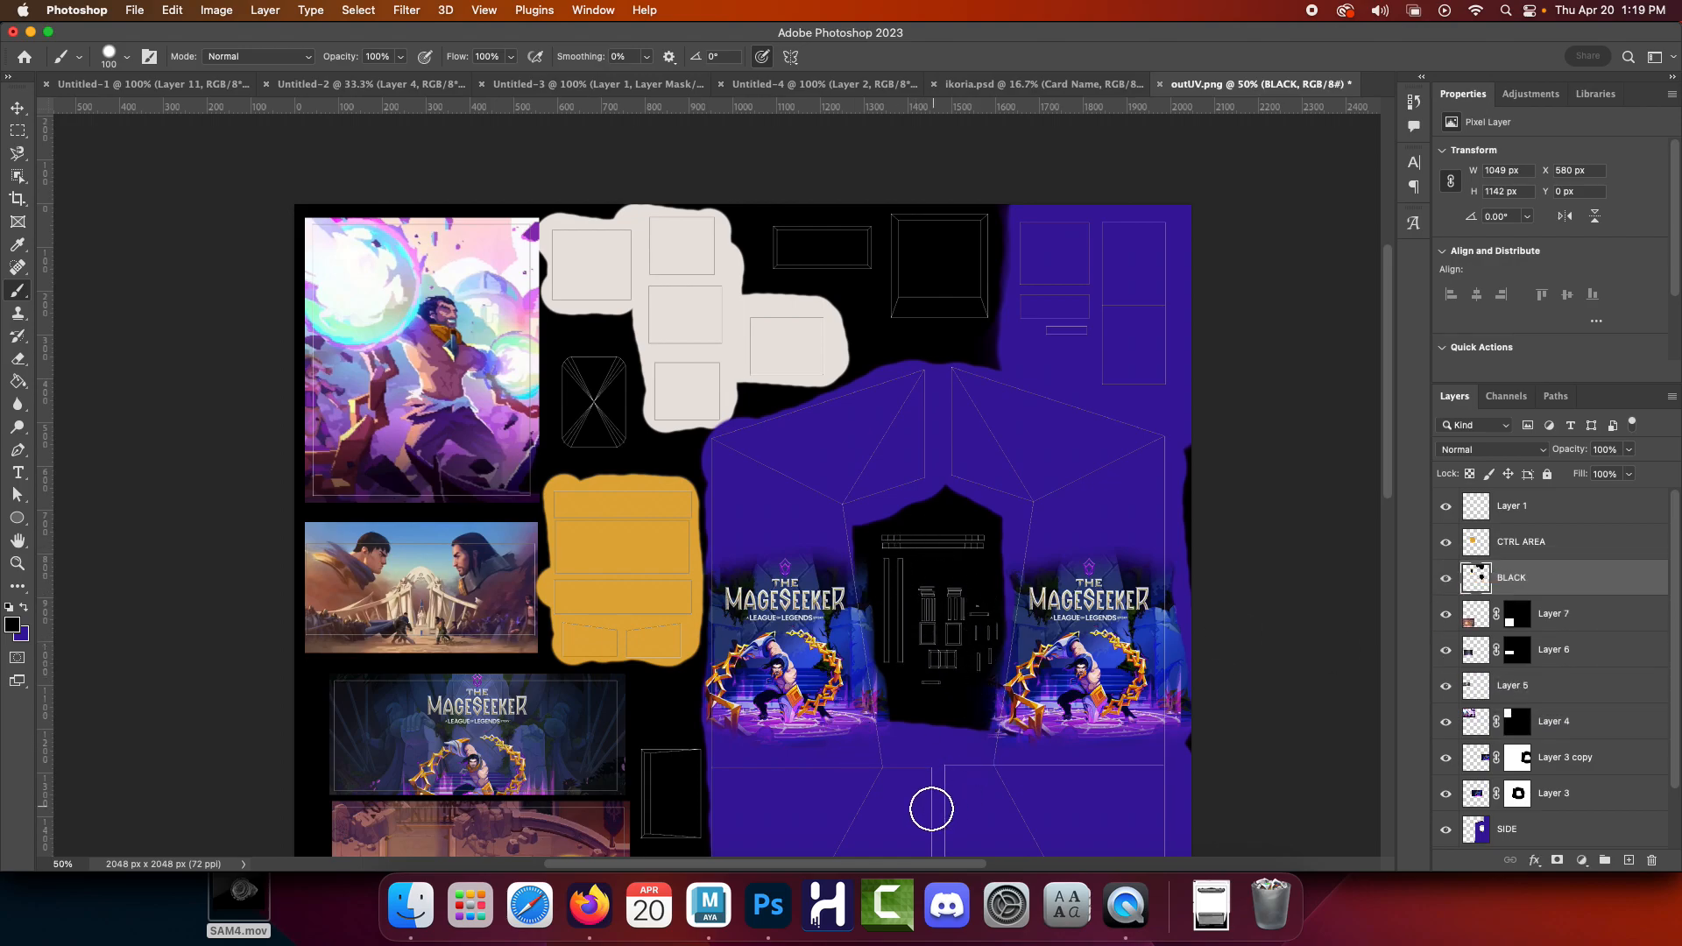
mouse_move(752, 736)
left_mouse_down()
mouse_move(740, 540)
mouse_move(523, 707)
mouse_move(547, 585)
mouse_move(627, 470)
mouse_move(630, 485)
left_mouse_up()
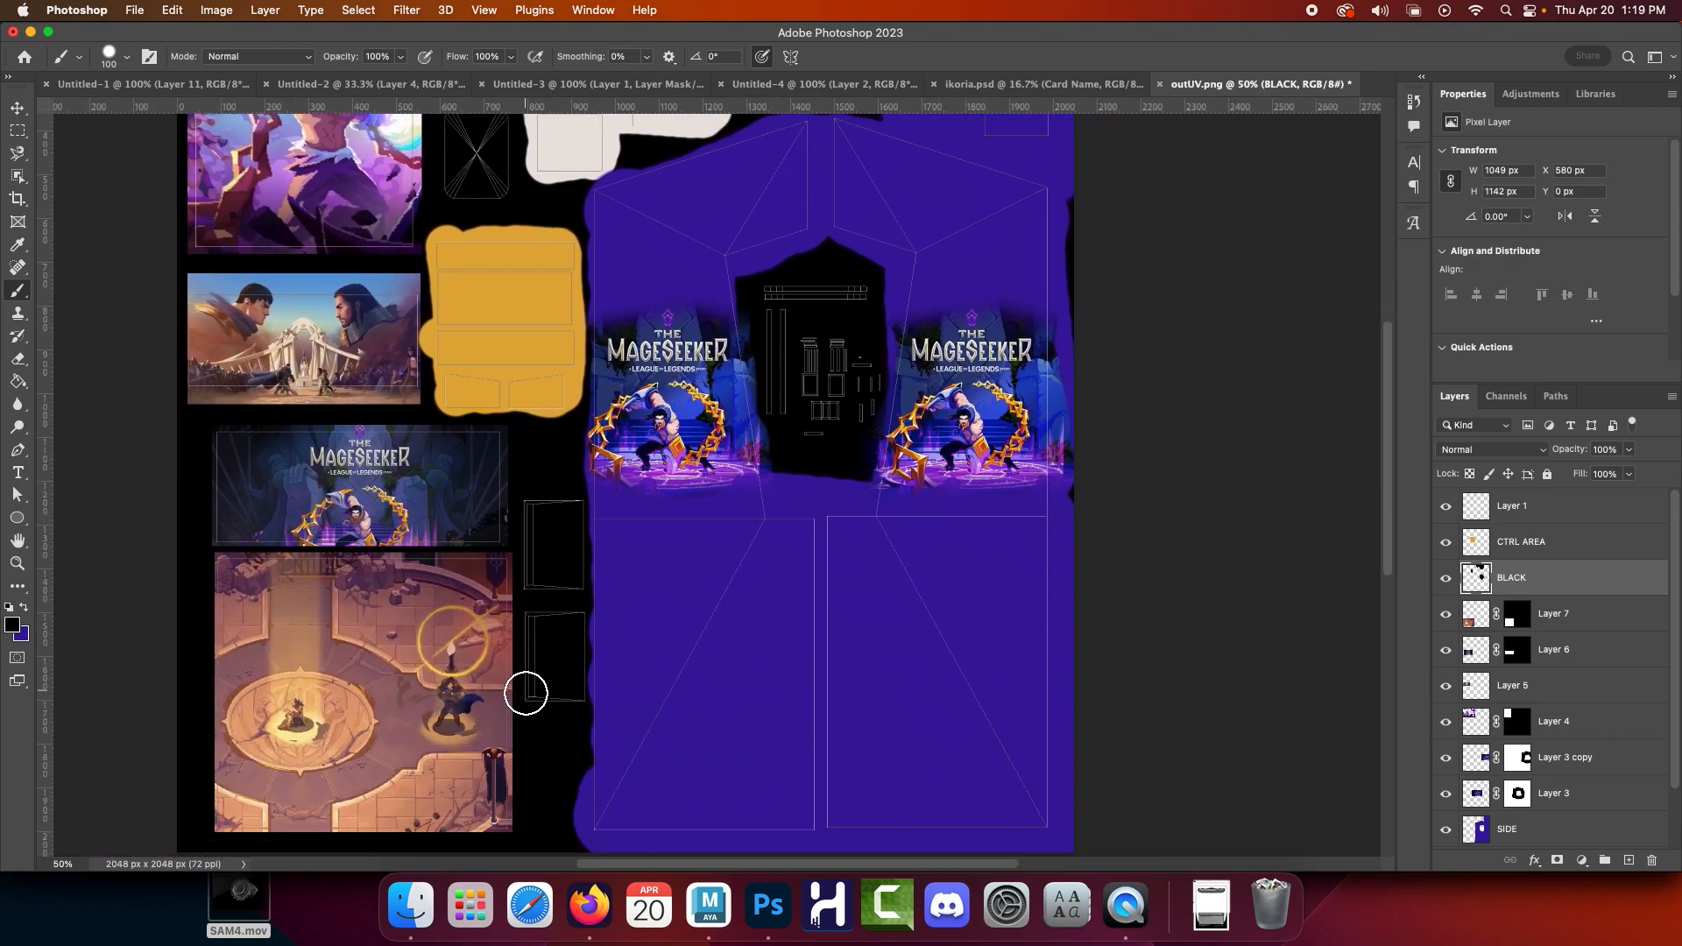
Search Firefox images for "insert coin" and copy the TeePublic Insert Coin To Play sticker image
left_click(589, 905)
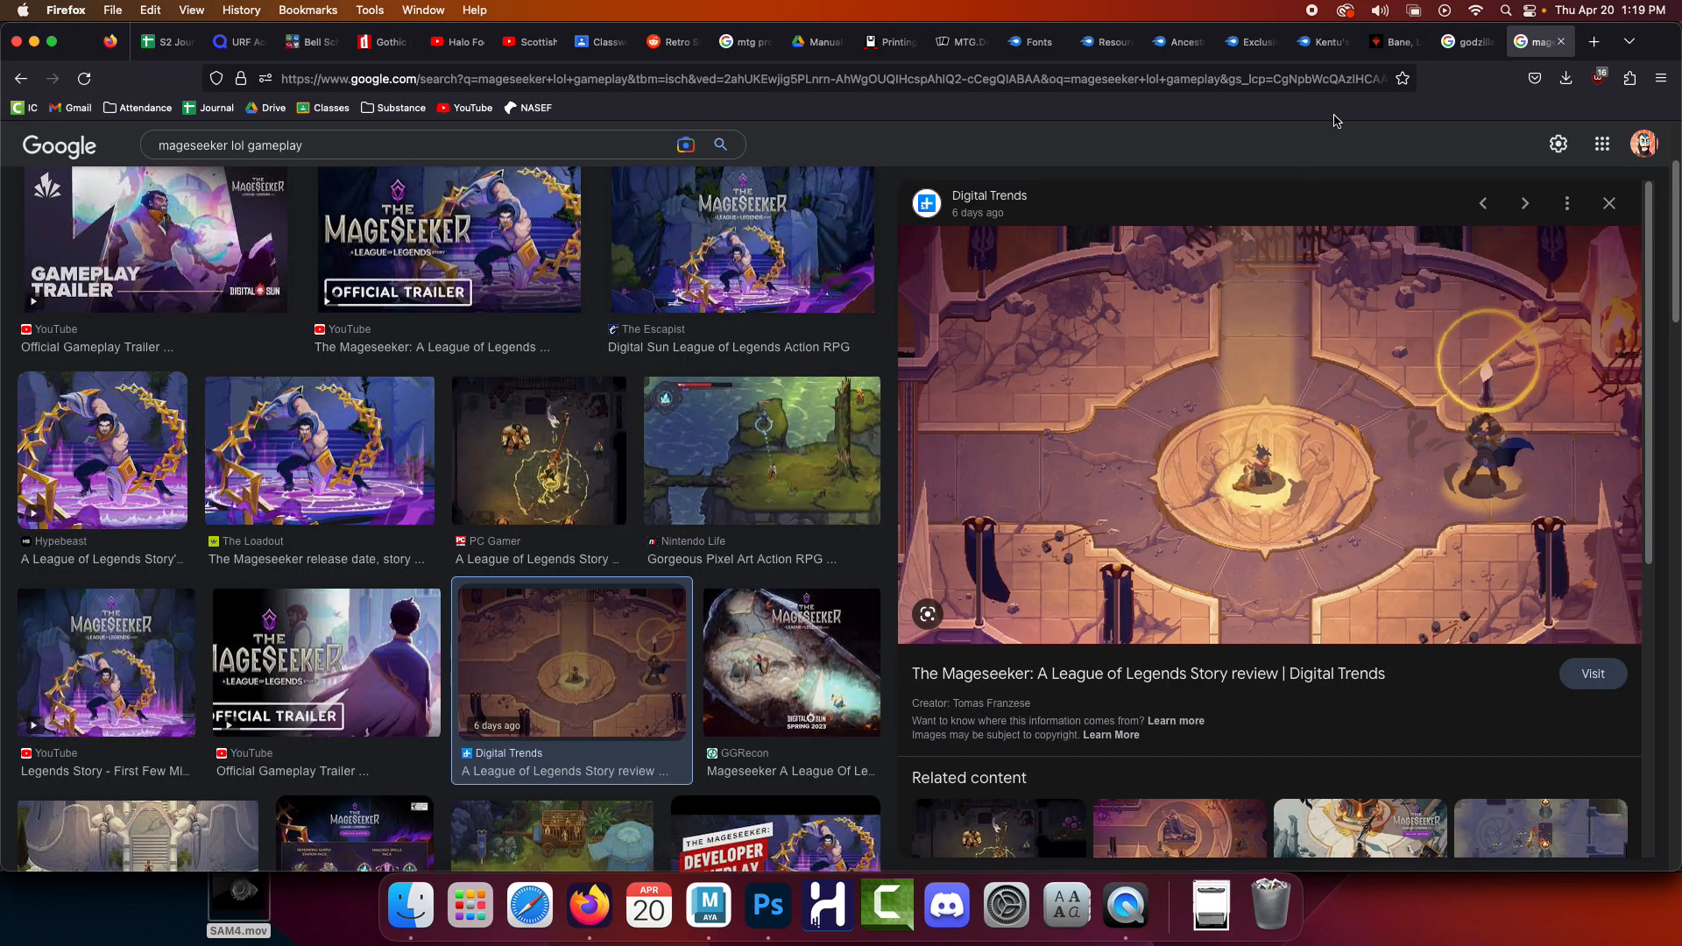
left_click(470, 156)
type("insert coin")
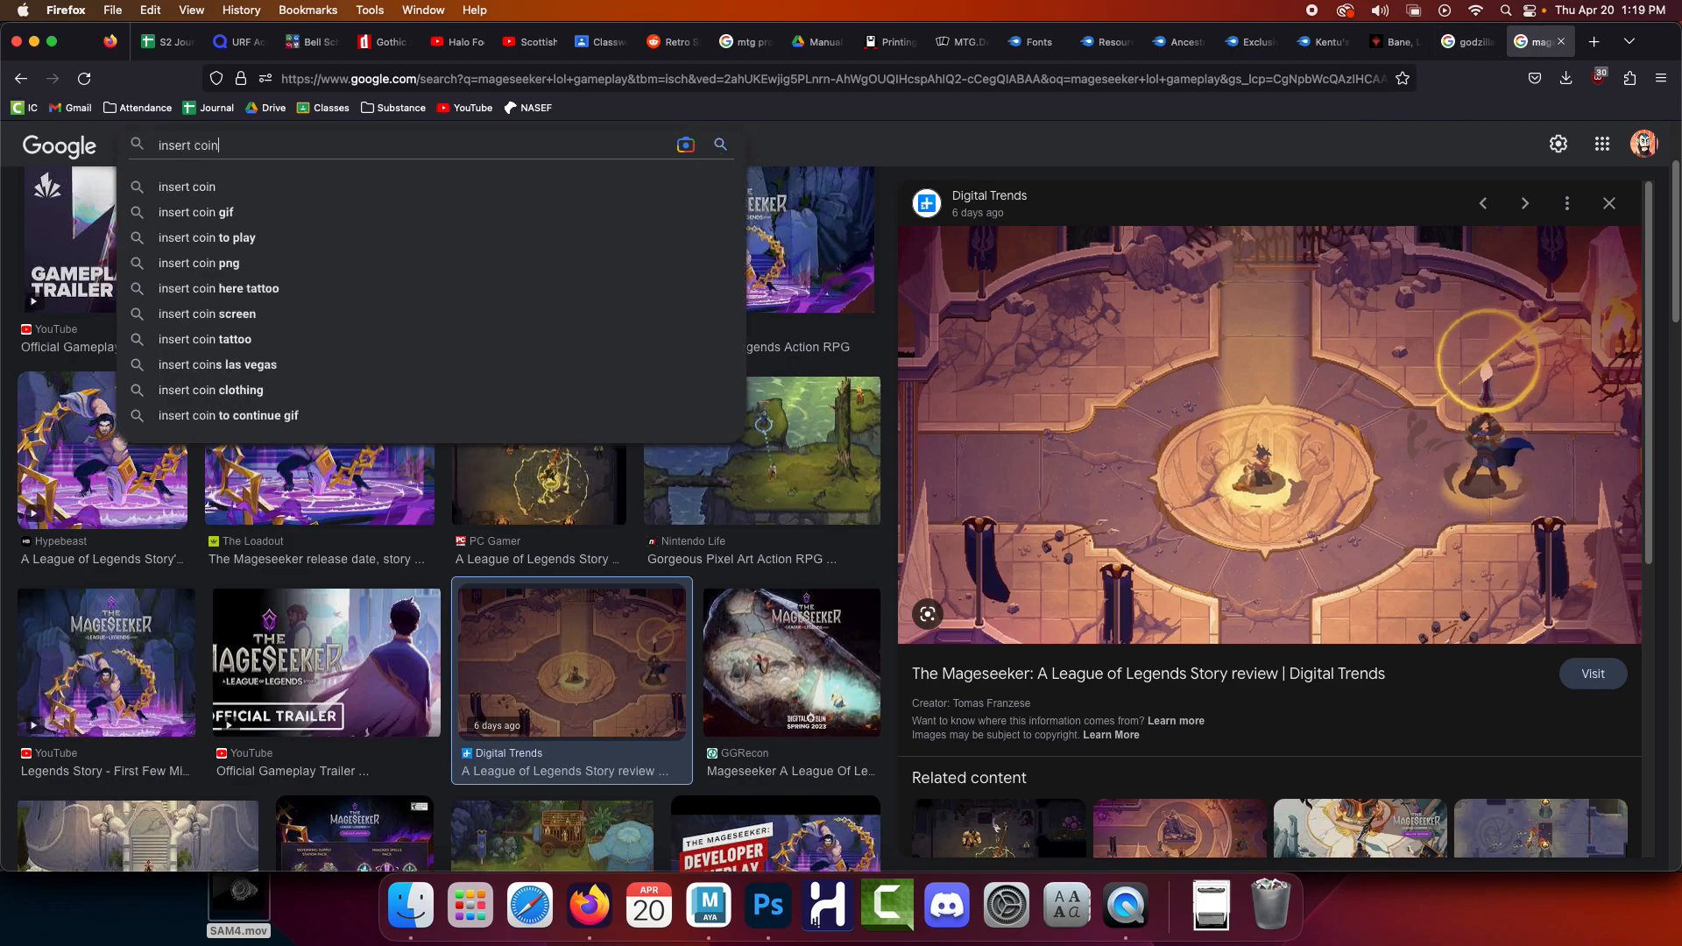
key("Return")
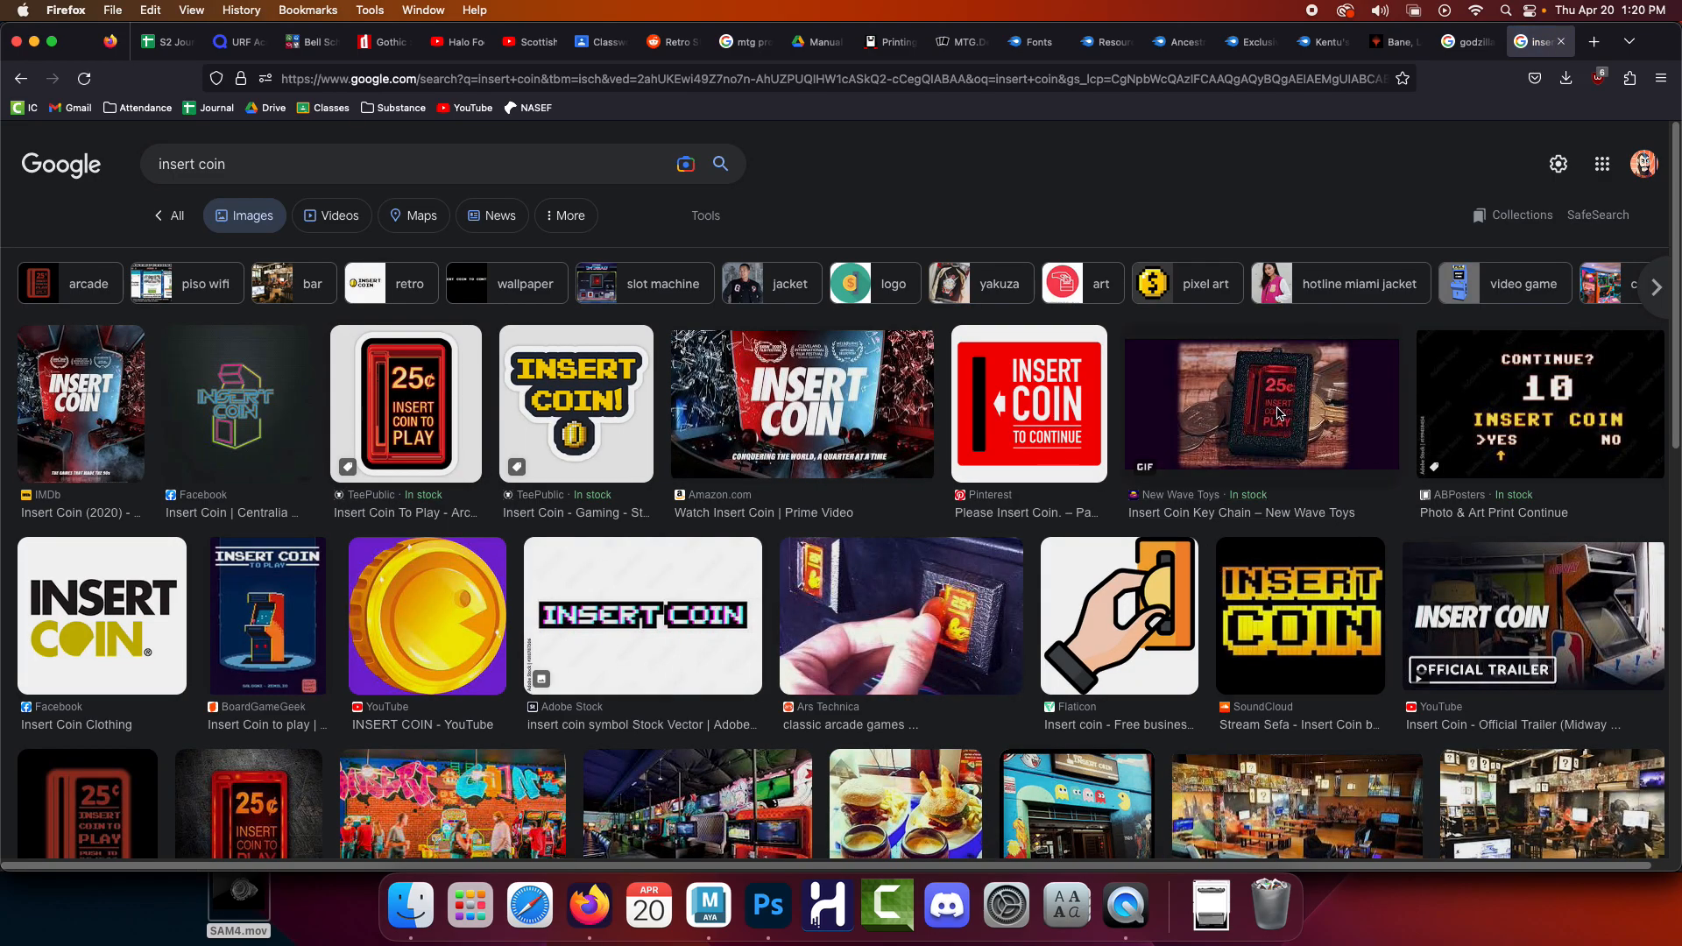
left_click(420, 412)
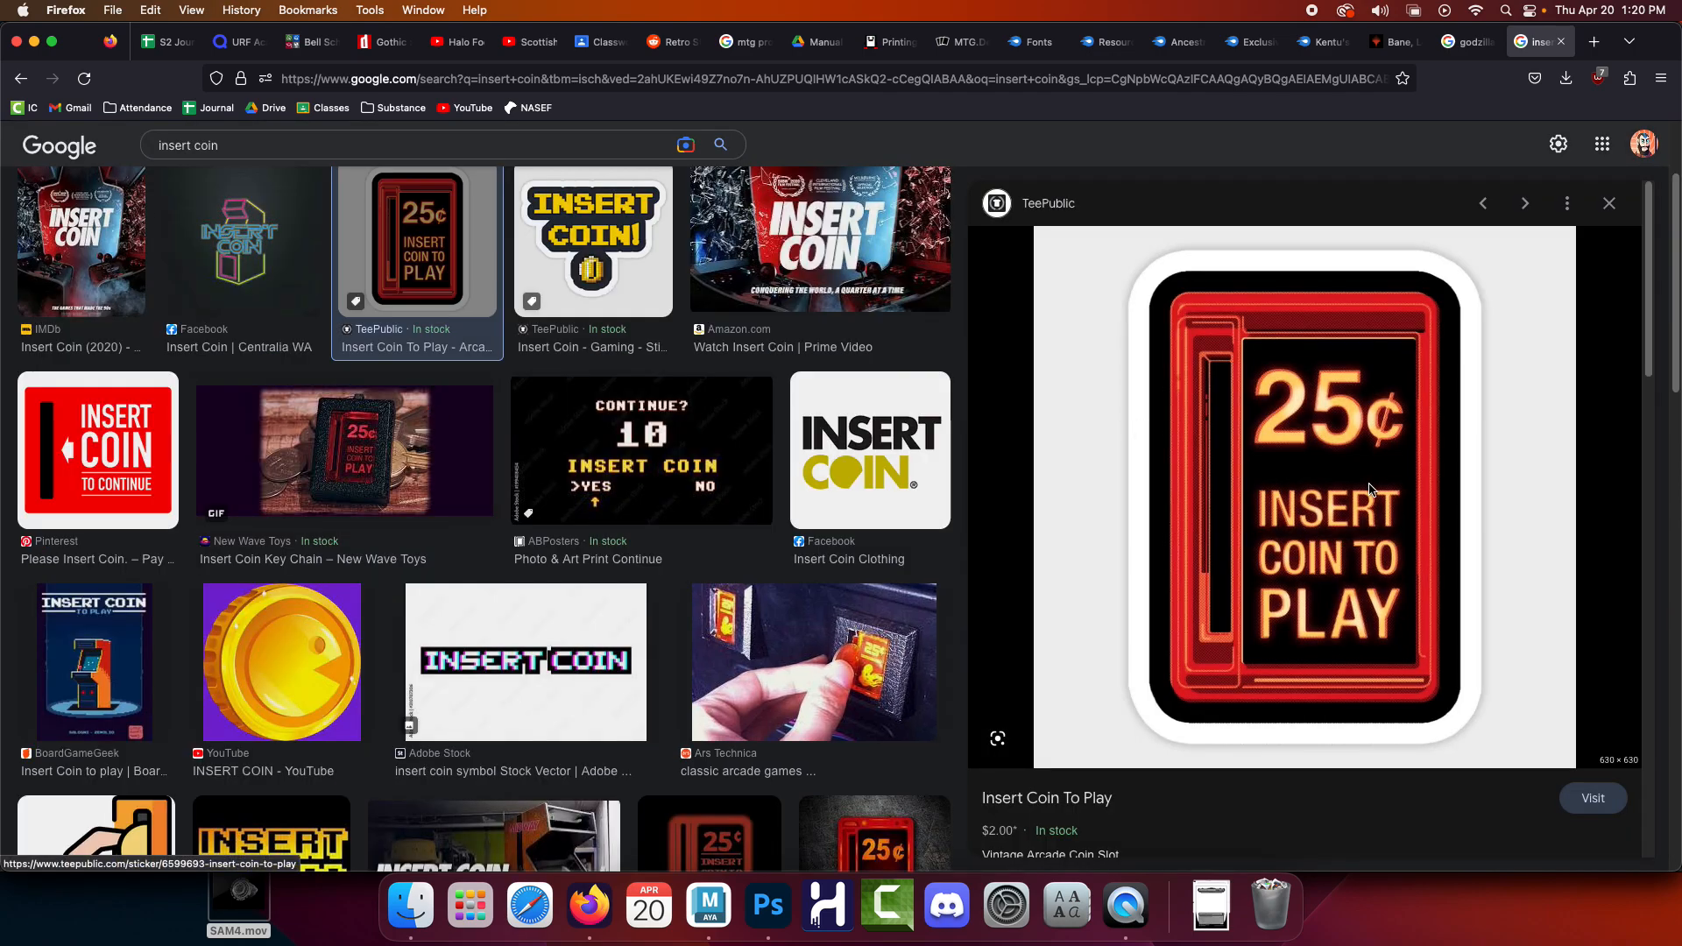
right_click(1264, 454)
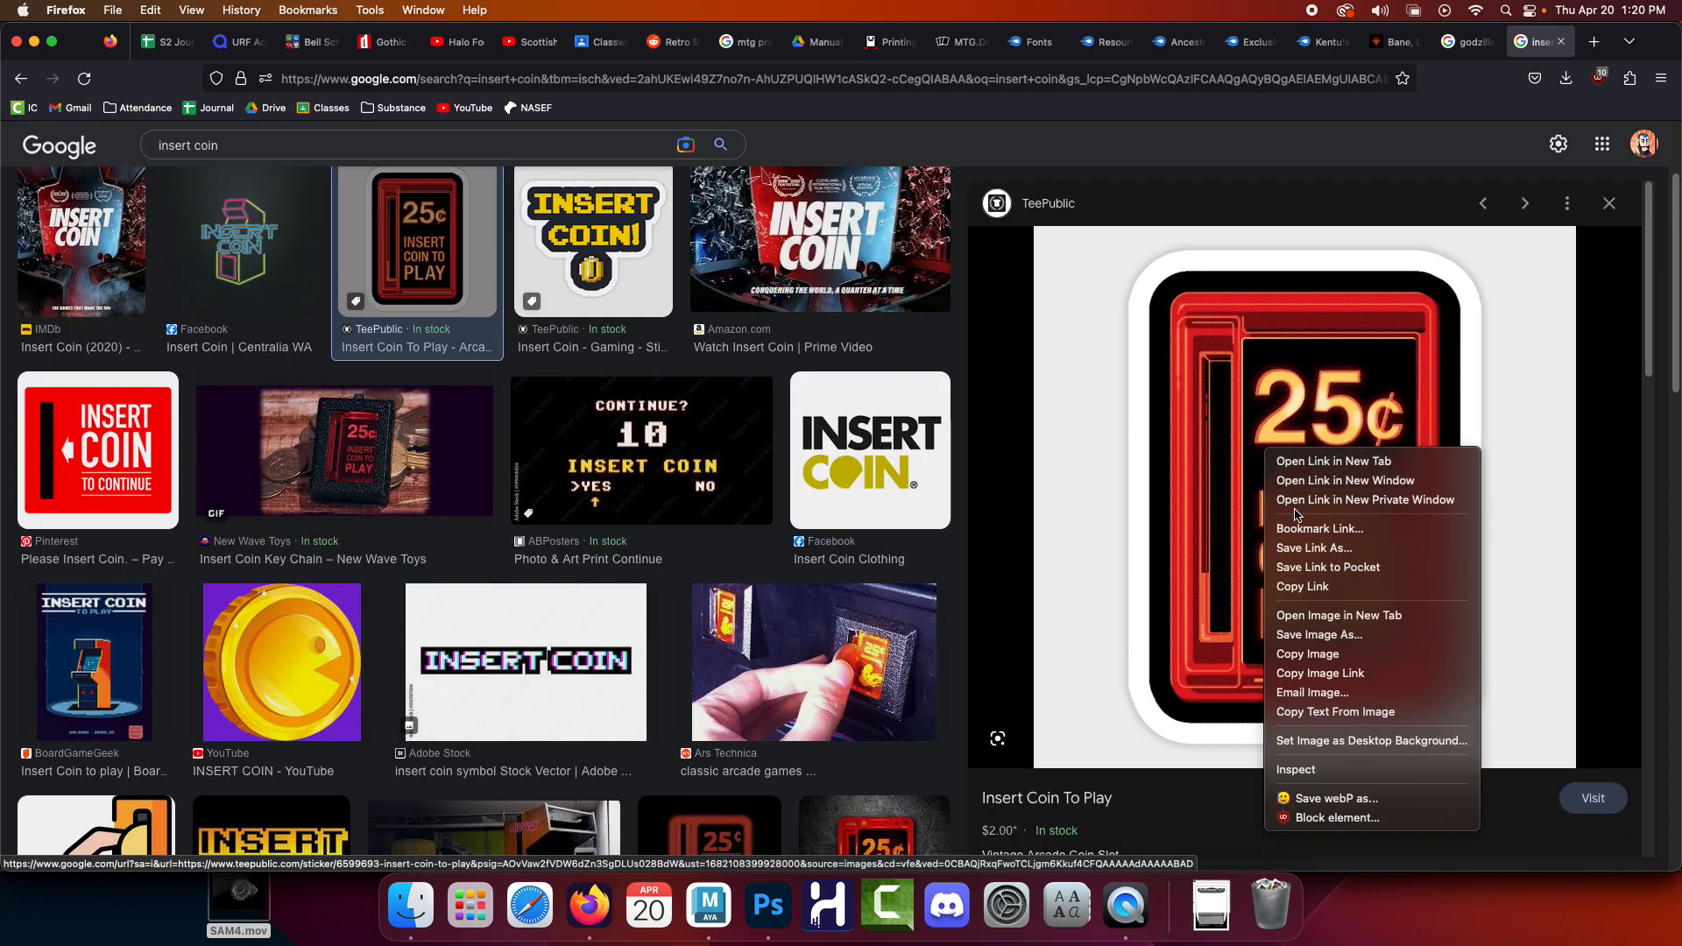
left_click(1307, 655)
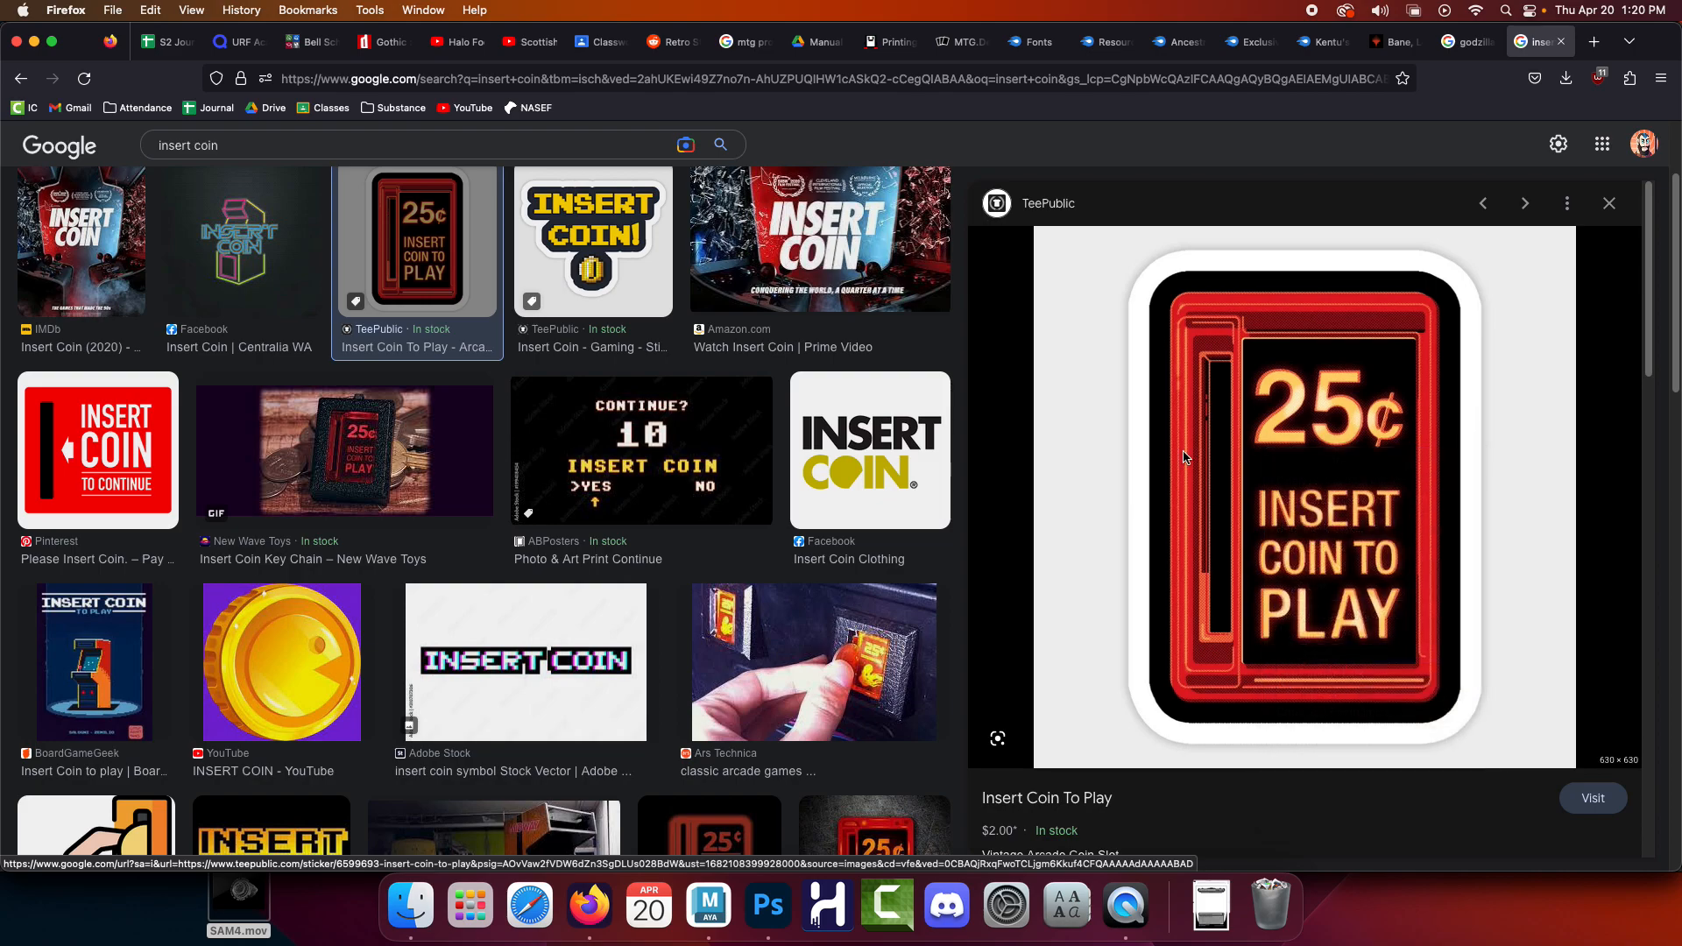
scroll(733, 694, "down", 1)
scroll(733, 695, "down", 3)
left_click(890, 668)
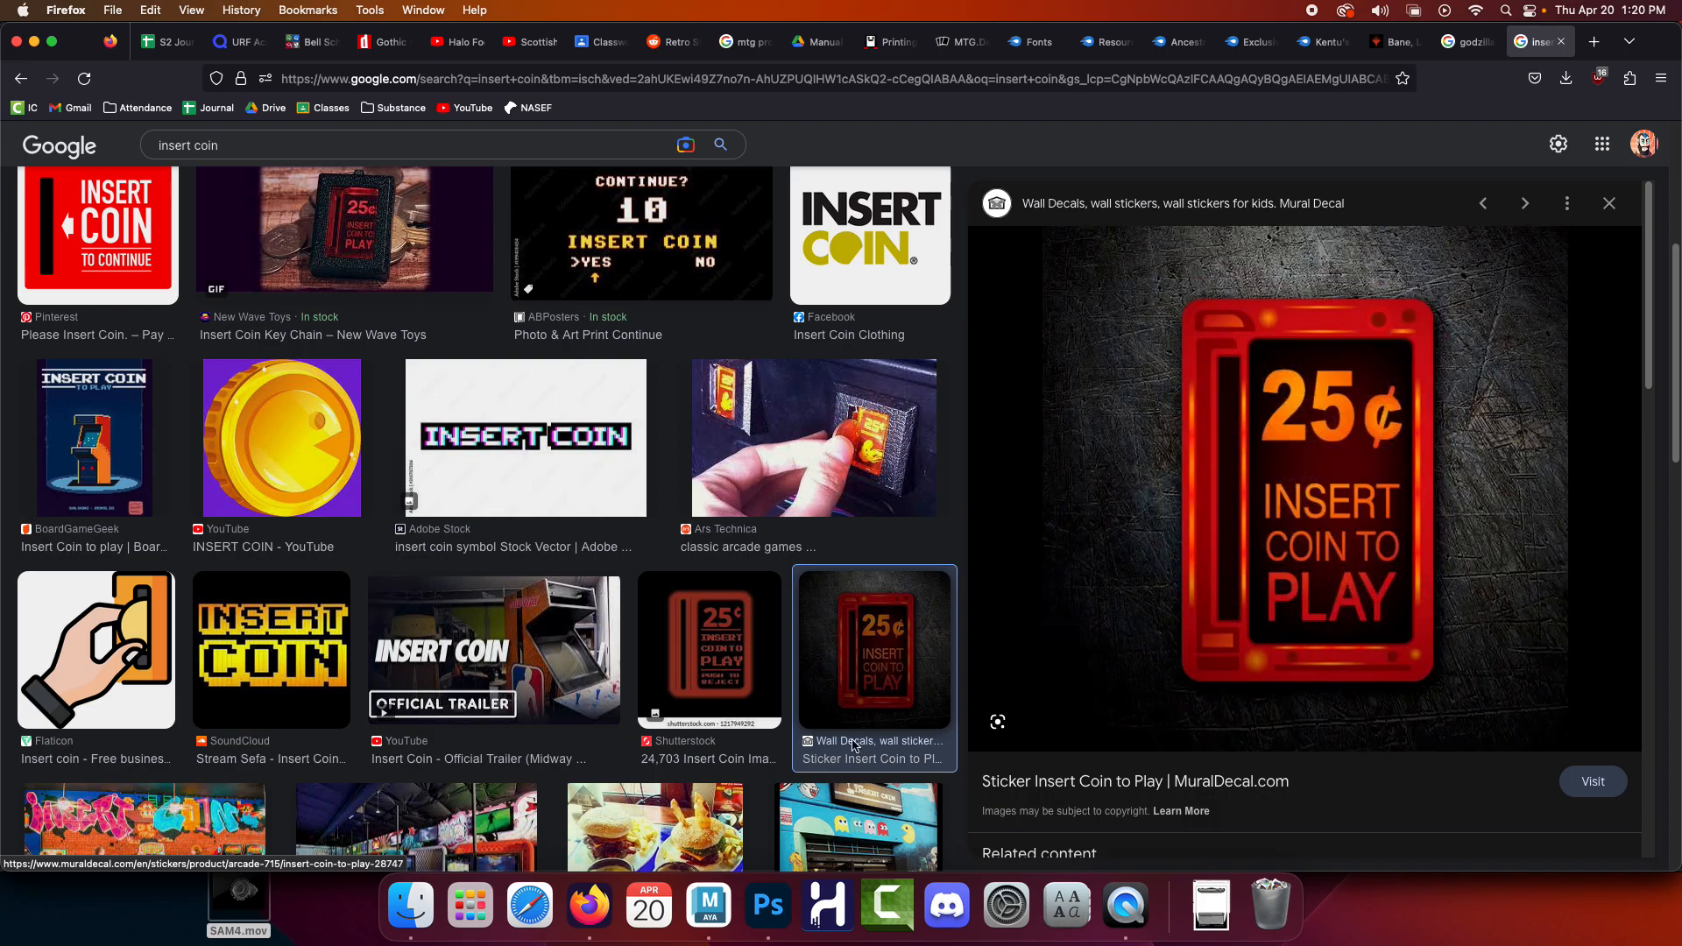
Paste the coin sticker image into the Photoshop texture and move it over the two coin door shells at X 512 px, Y 1062 px
left_click(768, 906)
key("super+v")
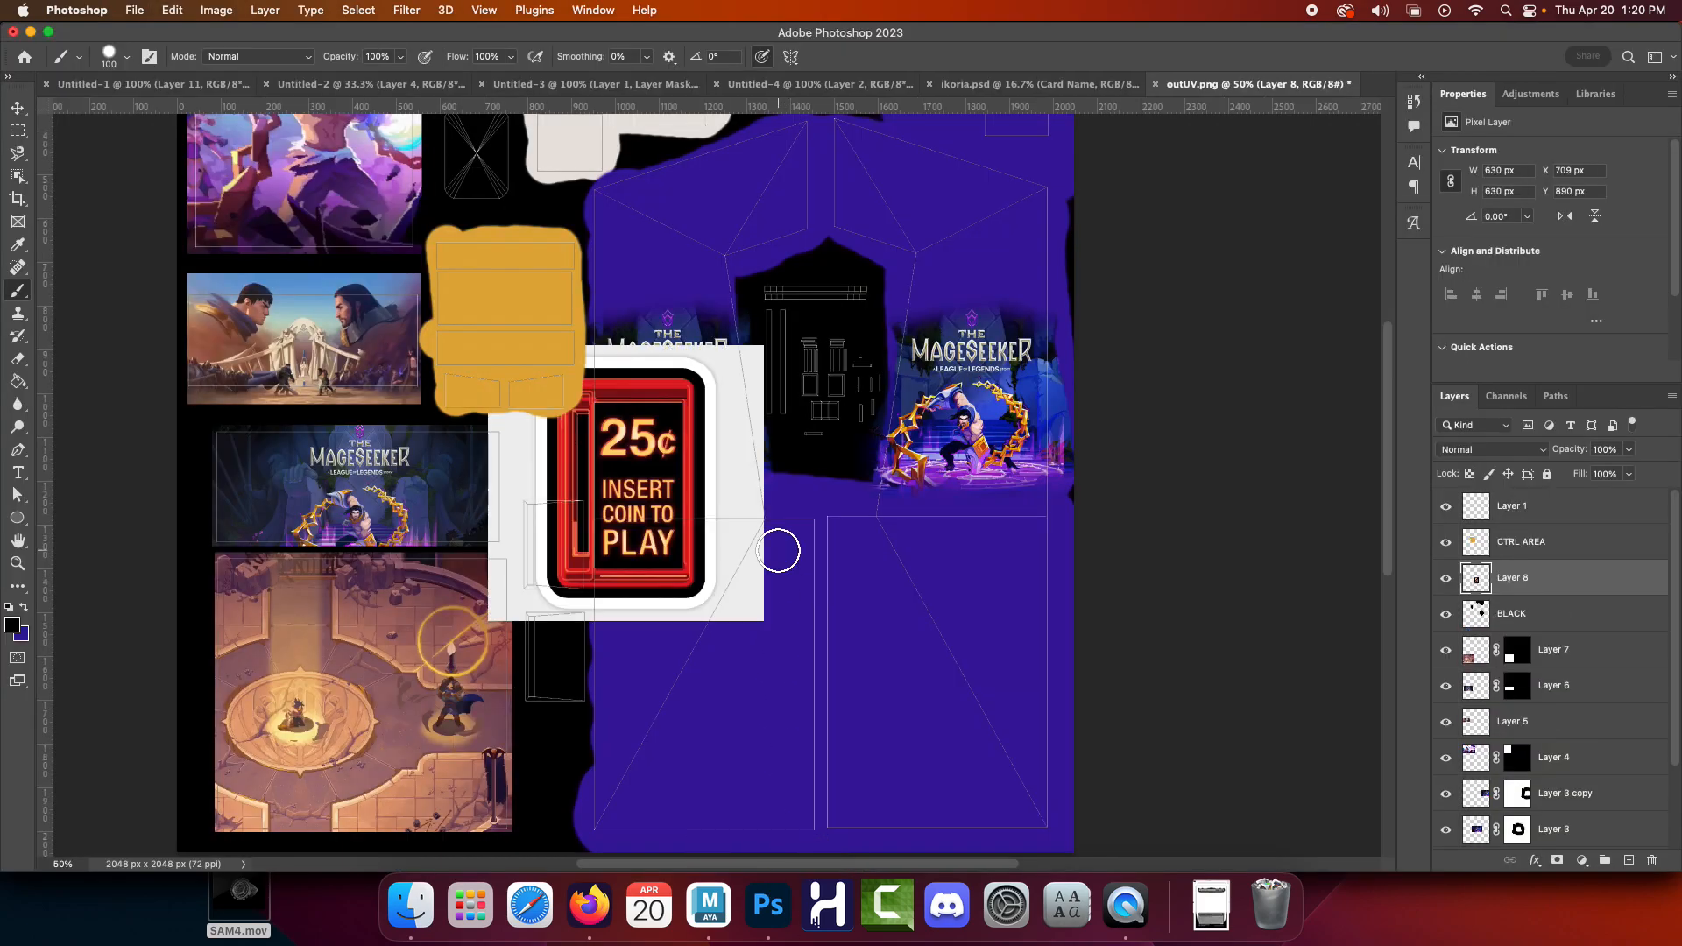
key("v")
mouse_move(695, 506)
left_mouse_down()
mouse_move(612, 631)
mouse_move(695, 573)
mouse_move(519, 538)
mouse_move(580, 582)
left_mouse_up()
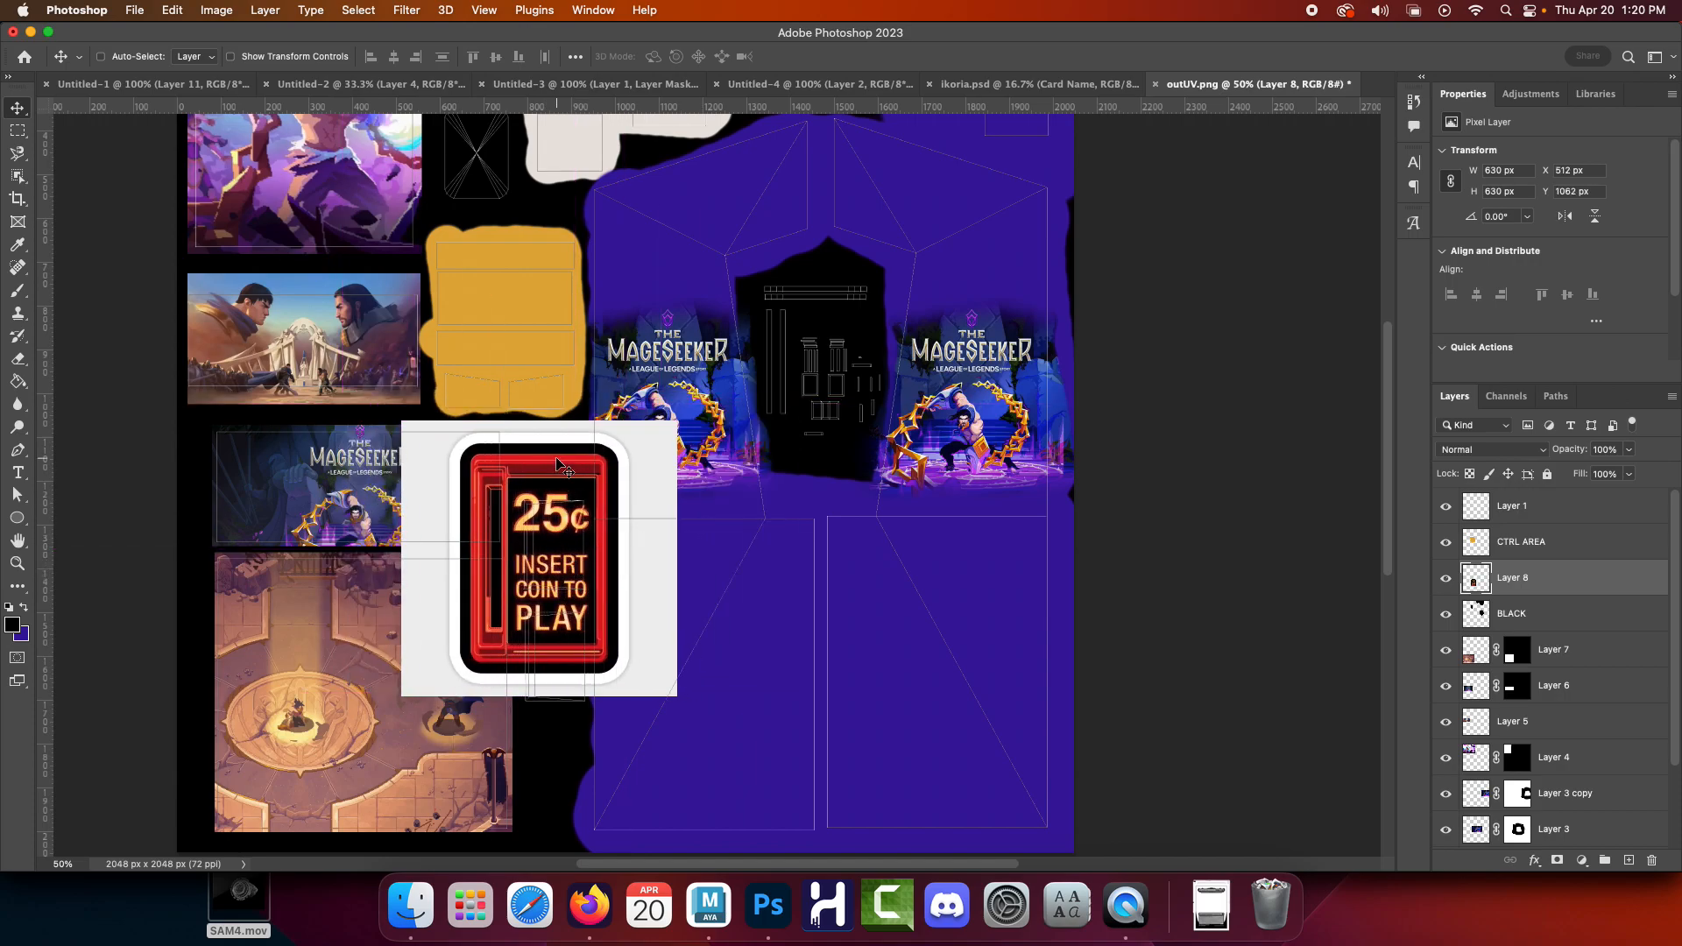
Select a 185 x 352 px rectangle around the sticker's 25¢ text at X 761 px, Y 1204 px and mask the layer to it
key("m")
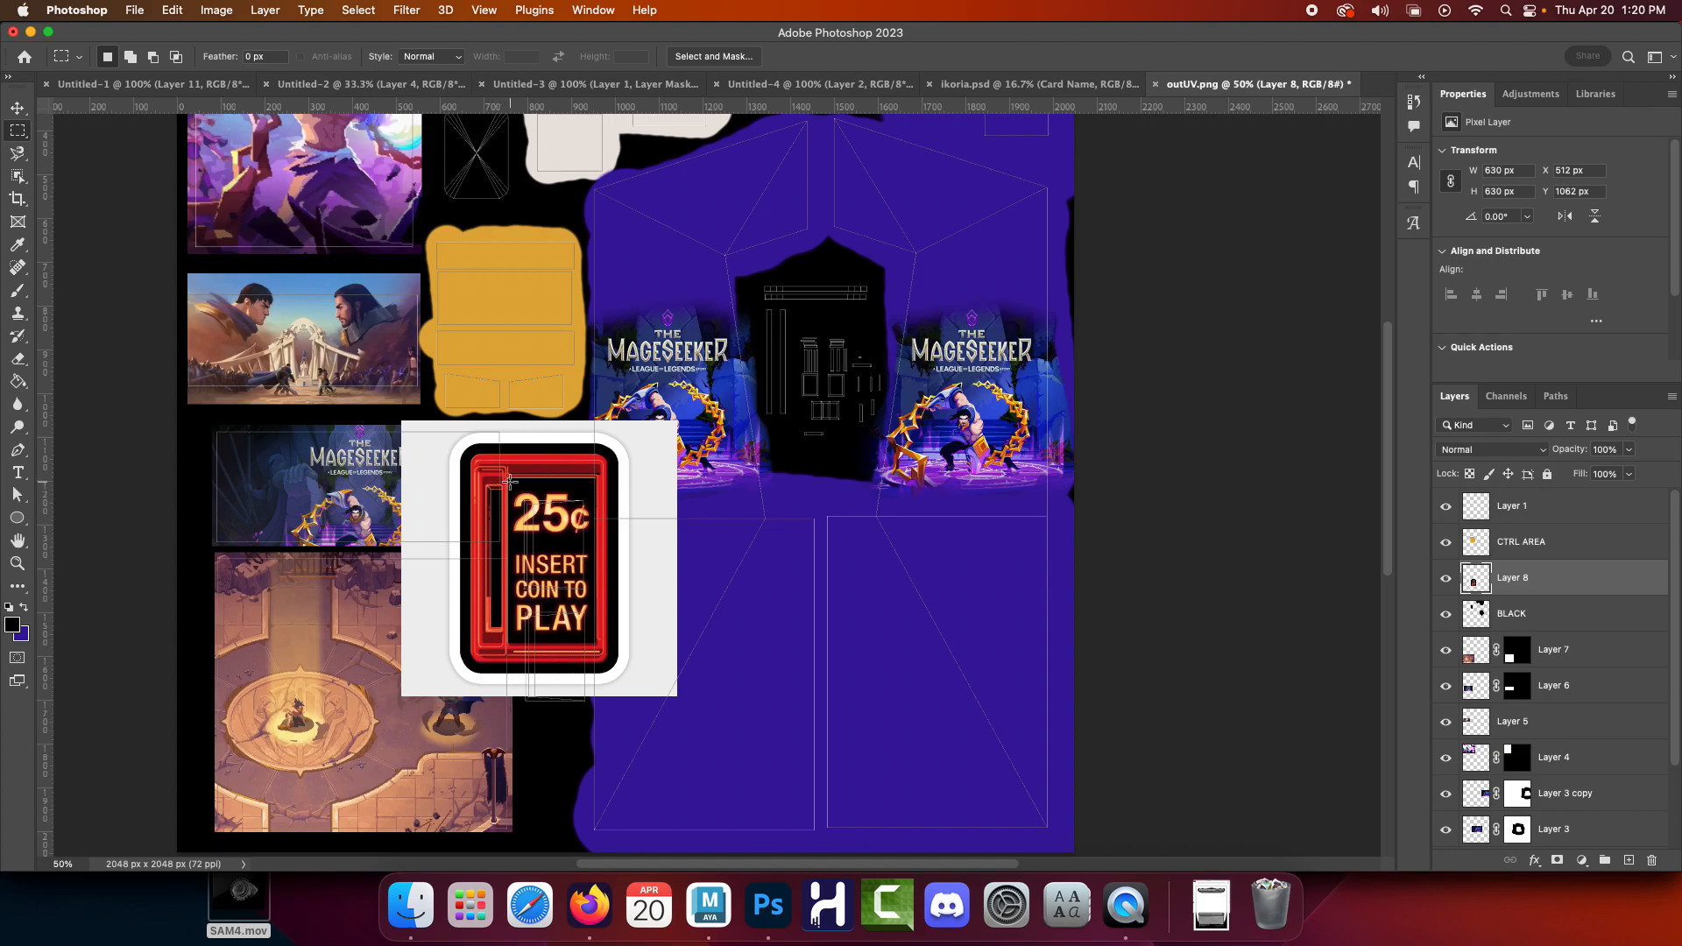
left_click_drag(511, 483, 592, 636)
right_click(566, 531)
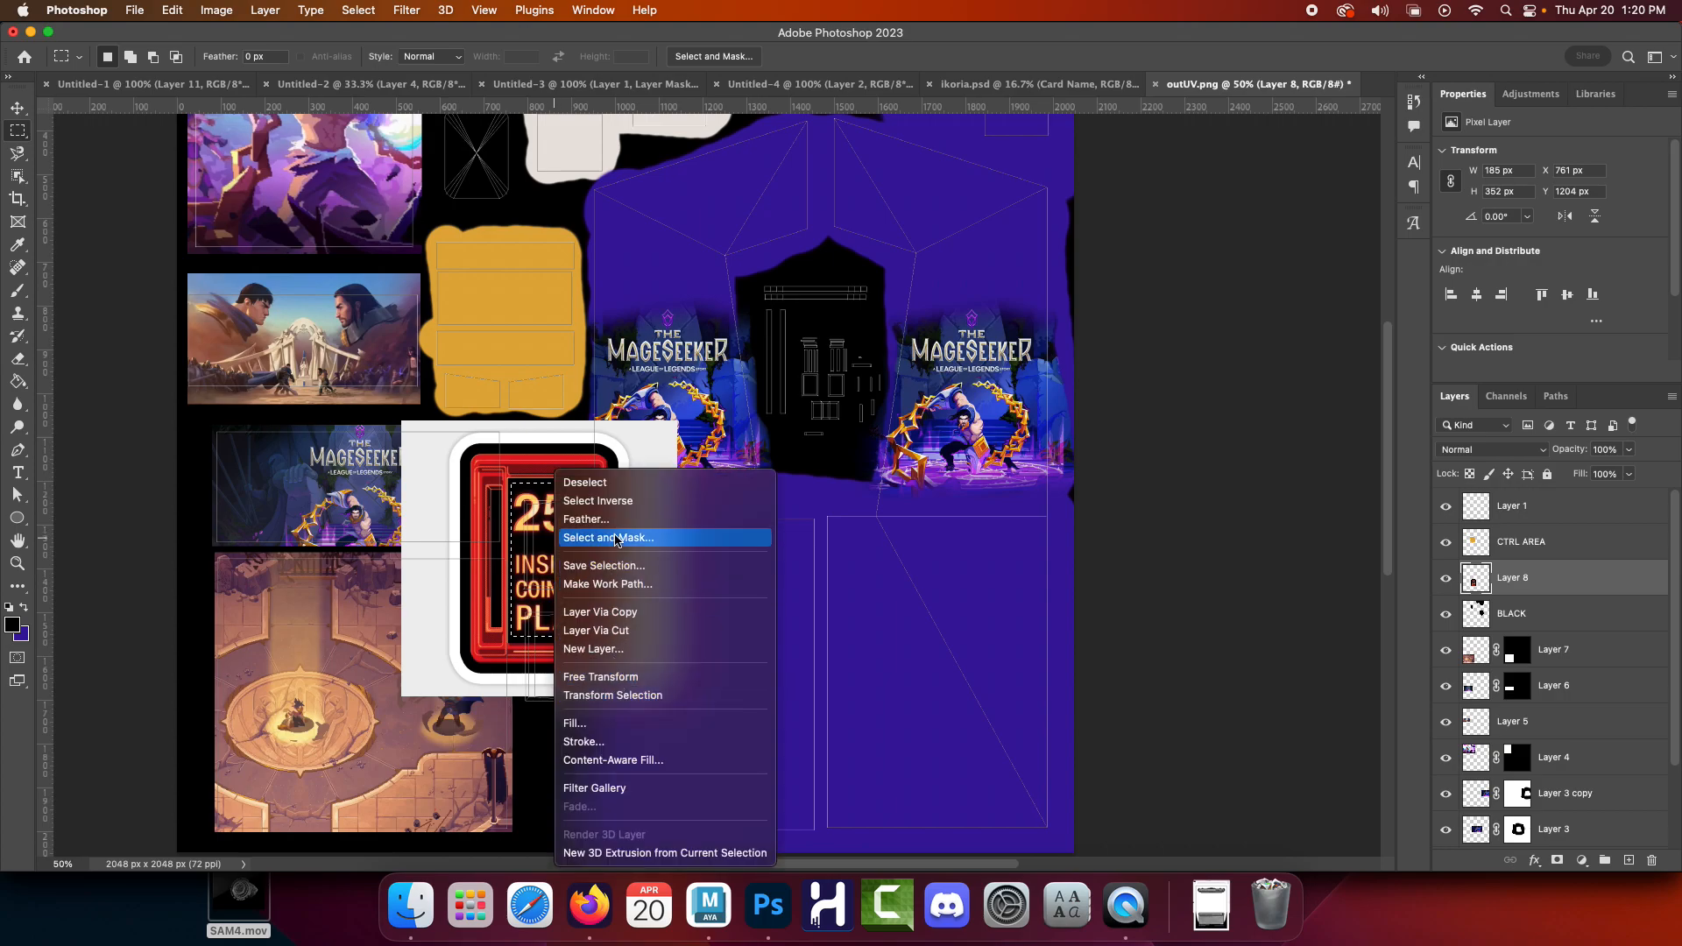
left_click(1501, 558)
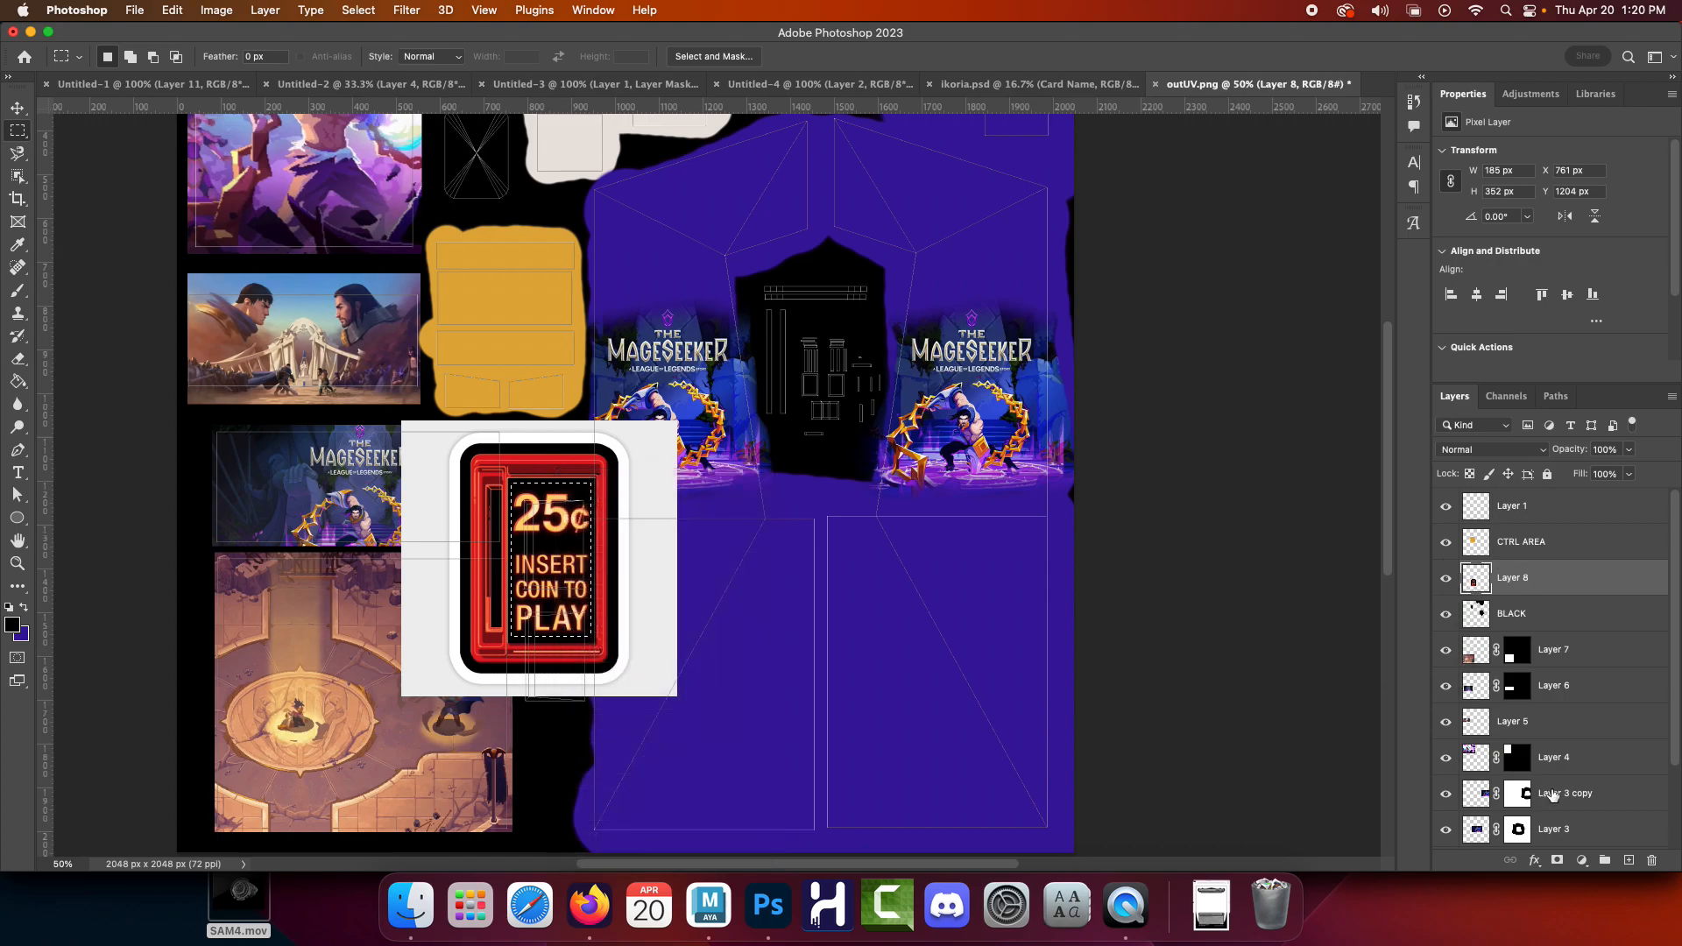
left_click(1556, 861)
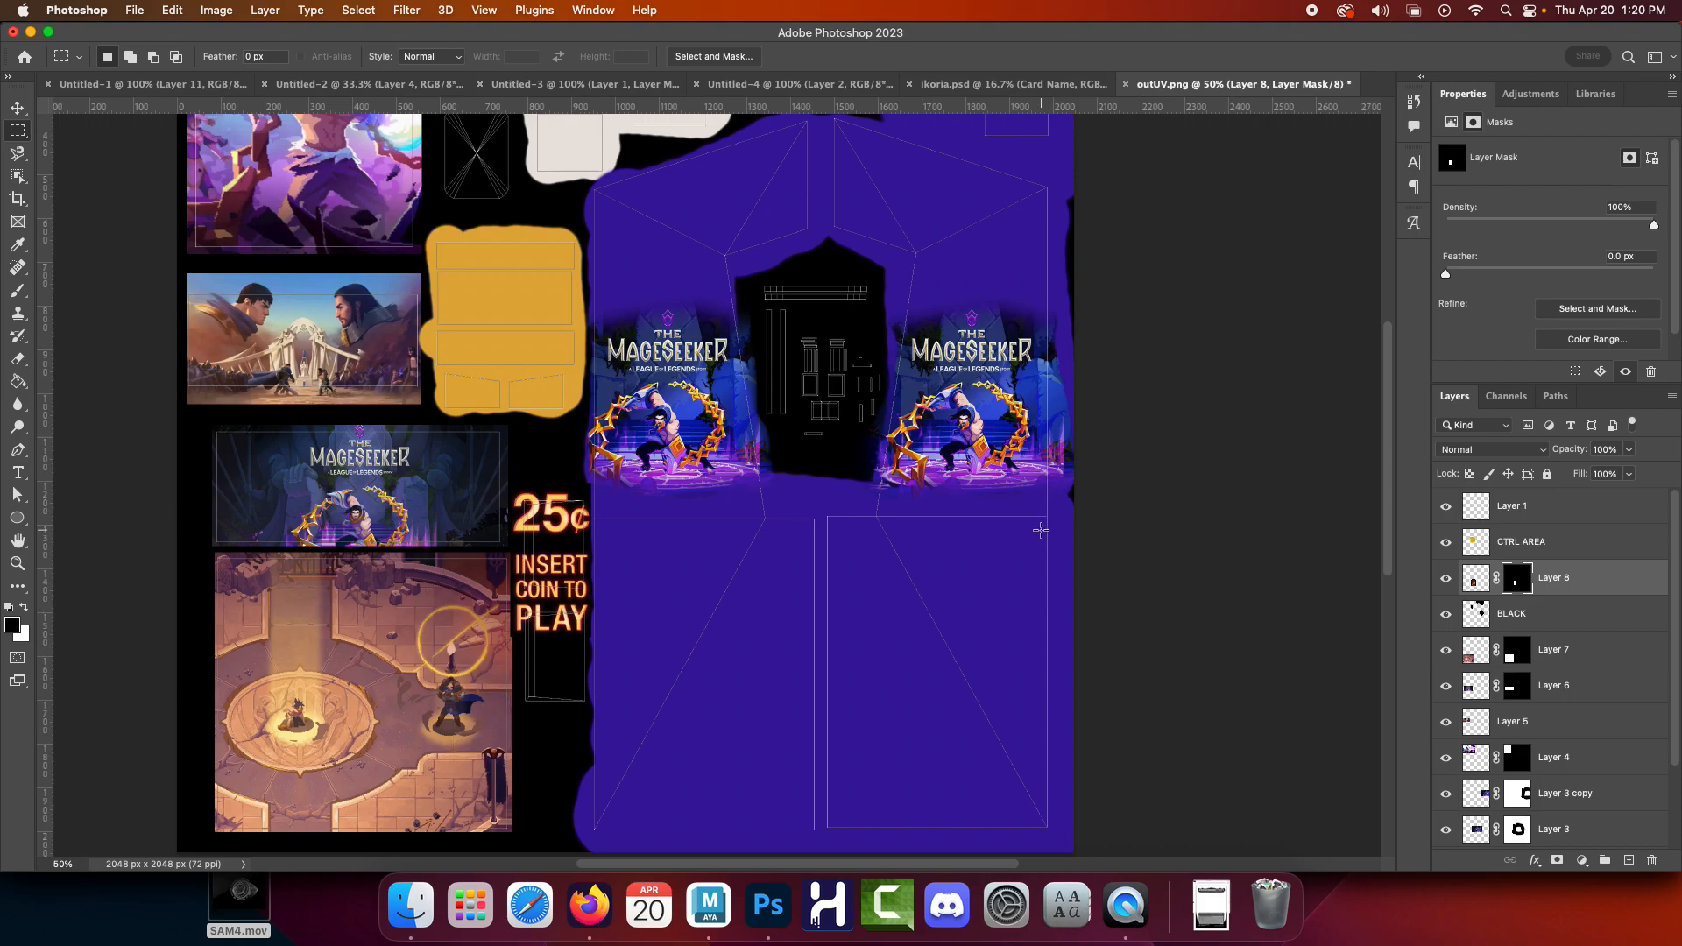
Scale the masked coin text to 47.22% and place it inside the upper coin door shell
key("super+t")
left_click_drag(400, 418, 547, 568)
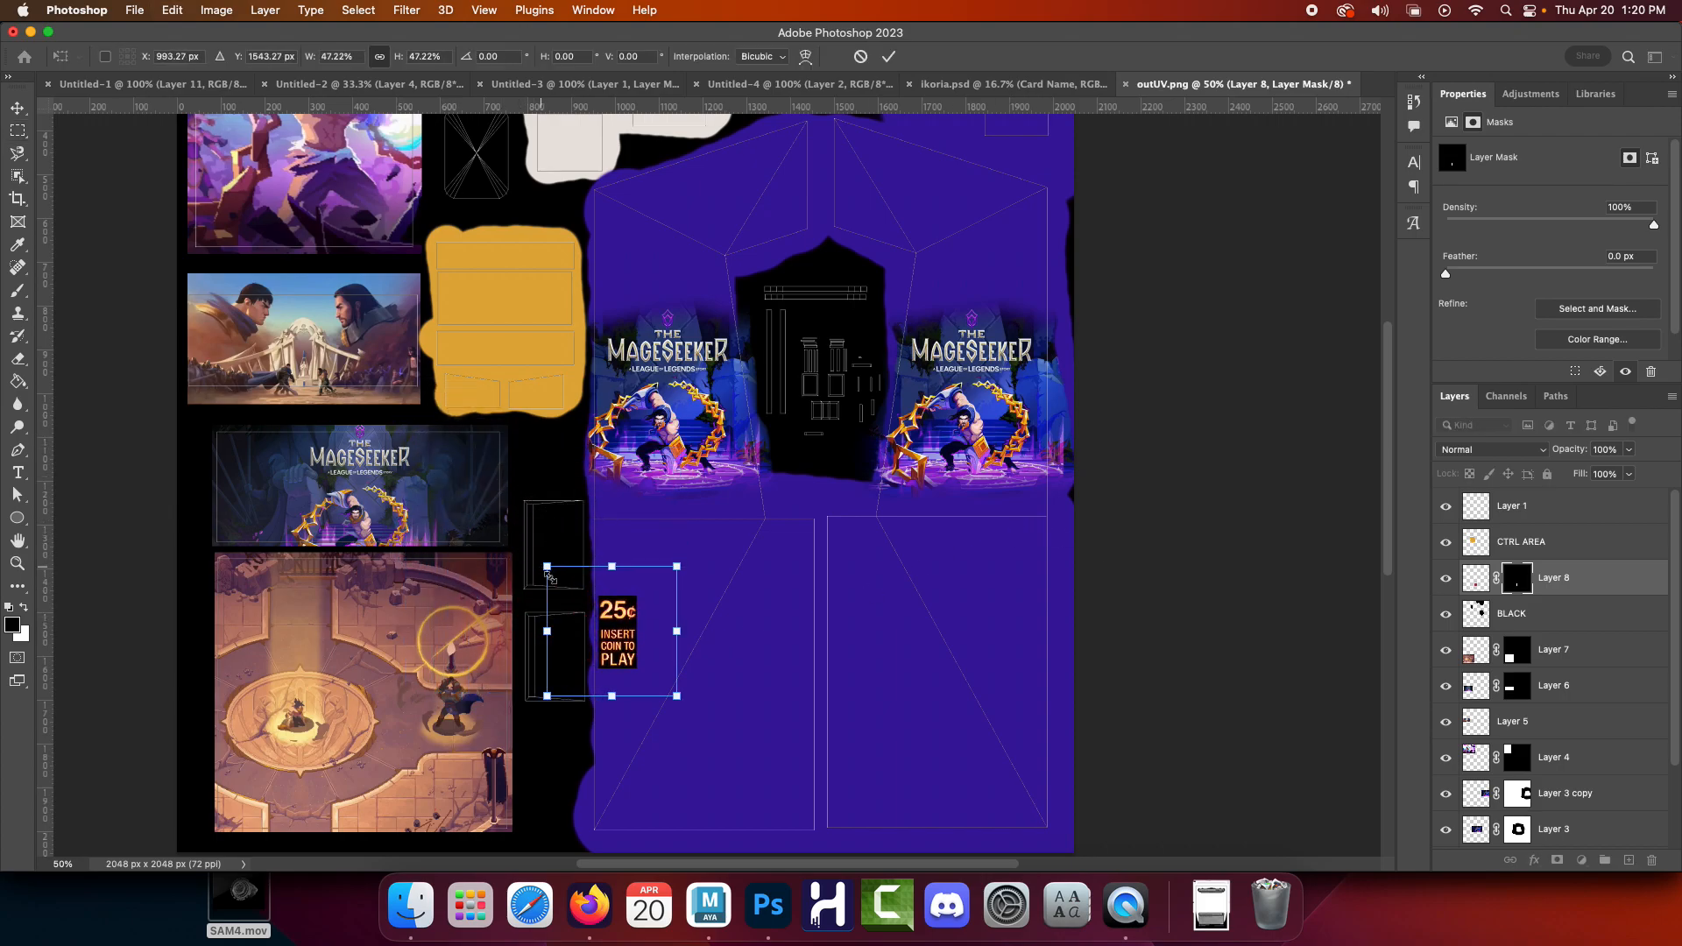
left_click_drag(622, 634, 560, 547)
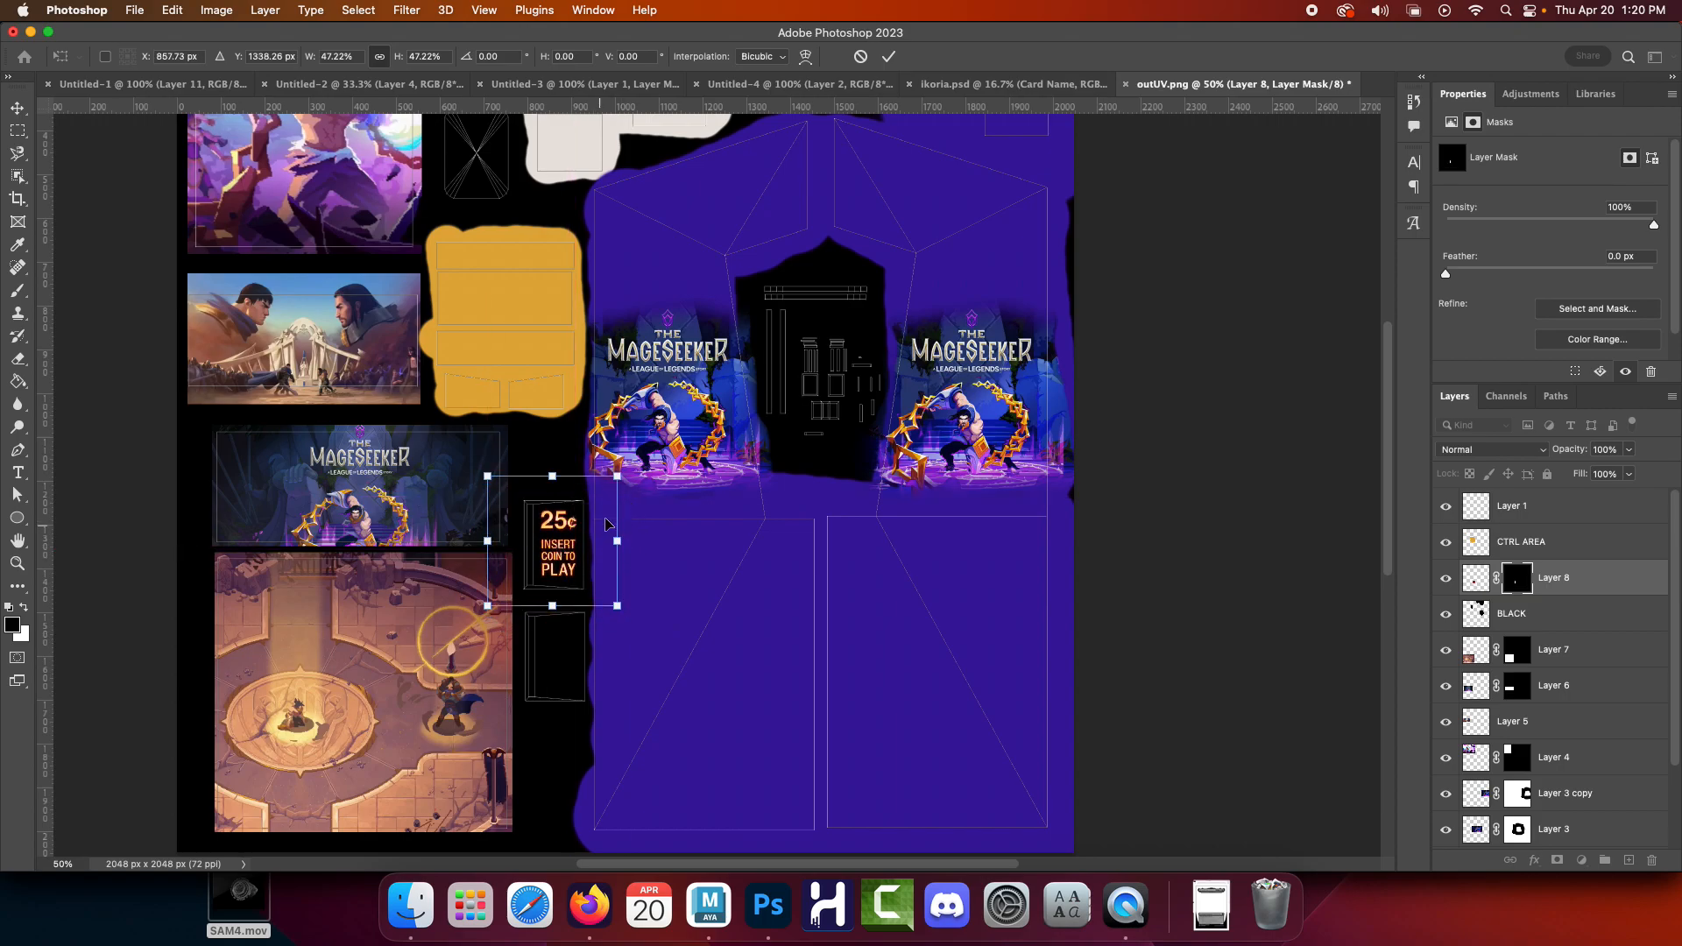
key("Return")
Nudge the coin text 3 px down and 4 px left to center it in the upper coin door shell
key("z")
left_click(567, 509)
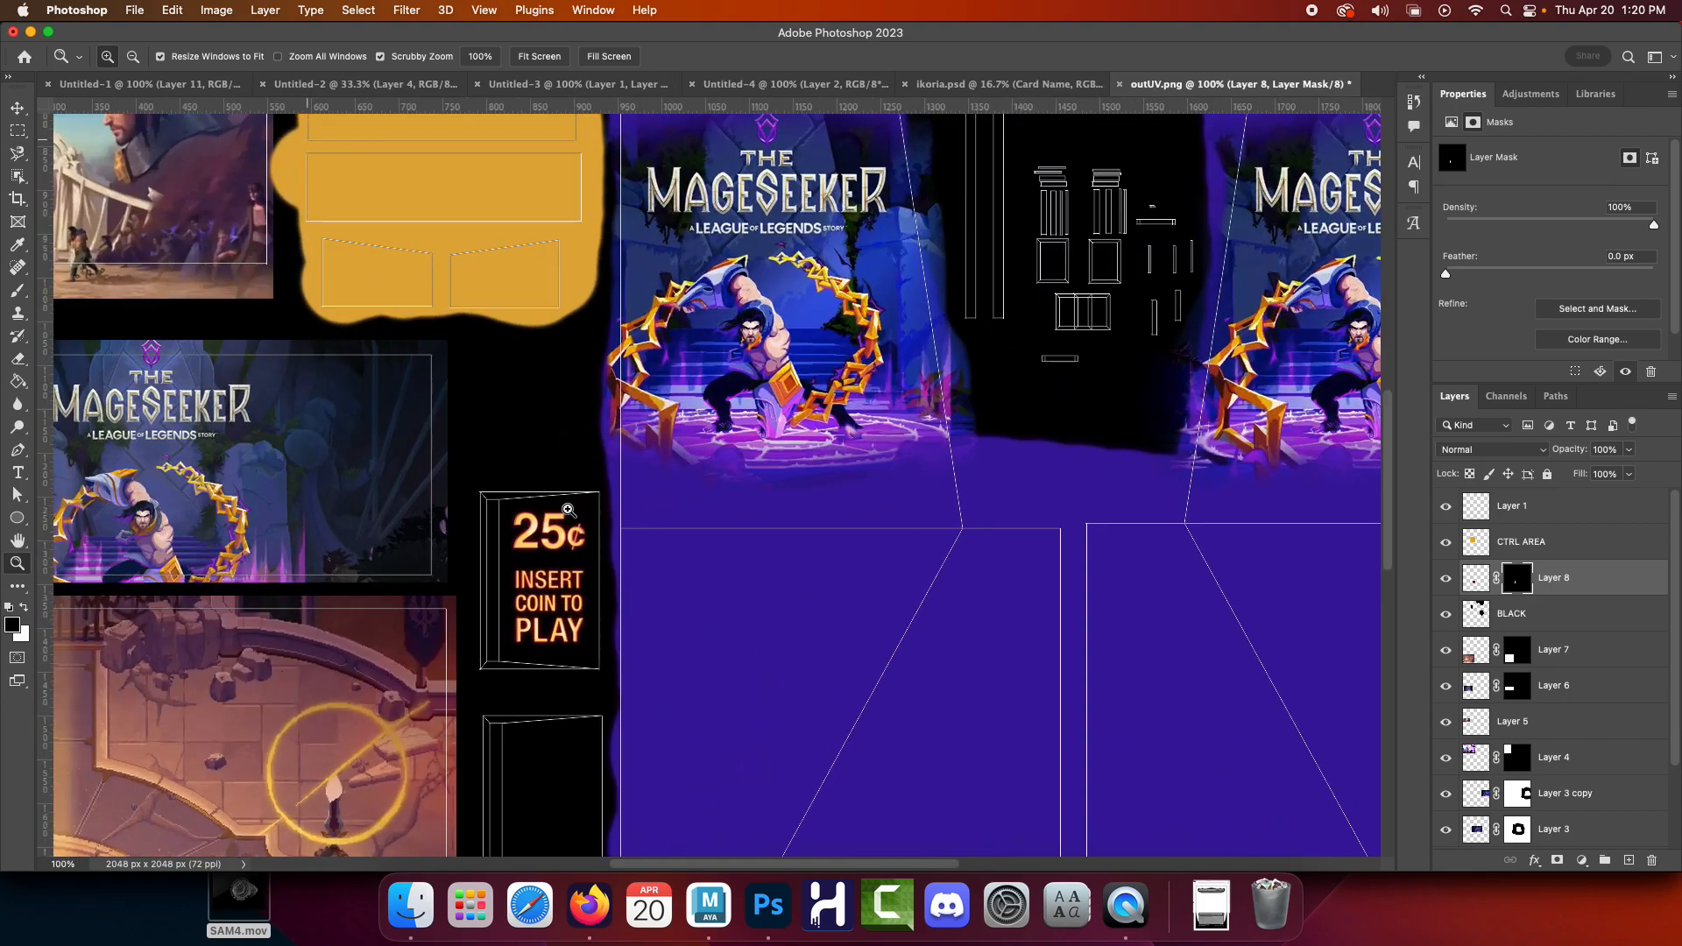
key("v")
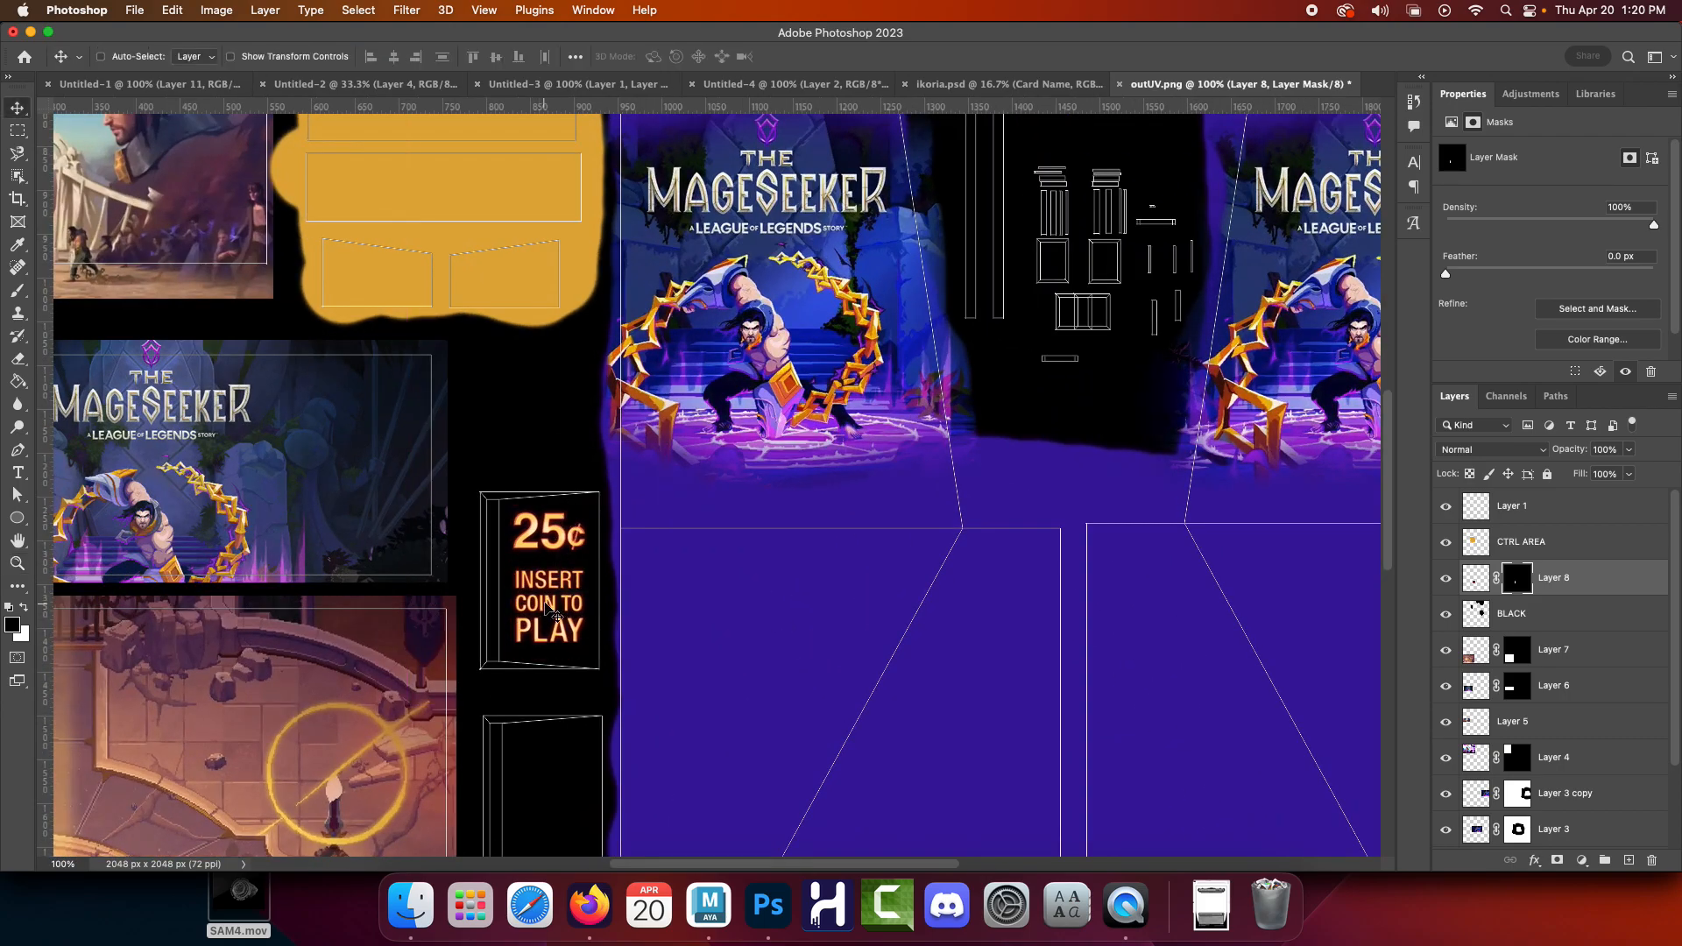
key("Down")
key("Down")
key("Left")
key("Left")
key("Left")
key("Down")
key("Left")
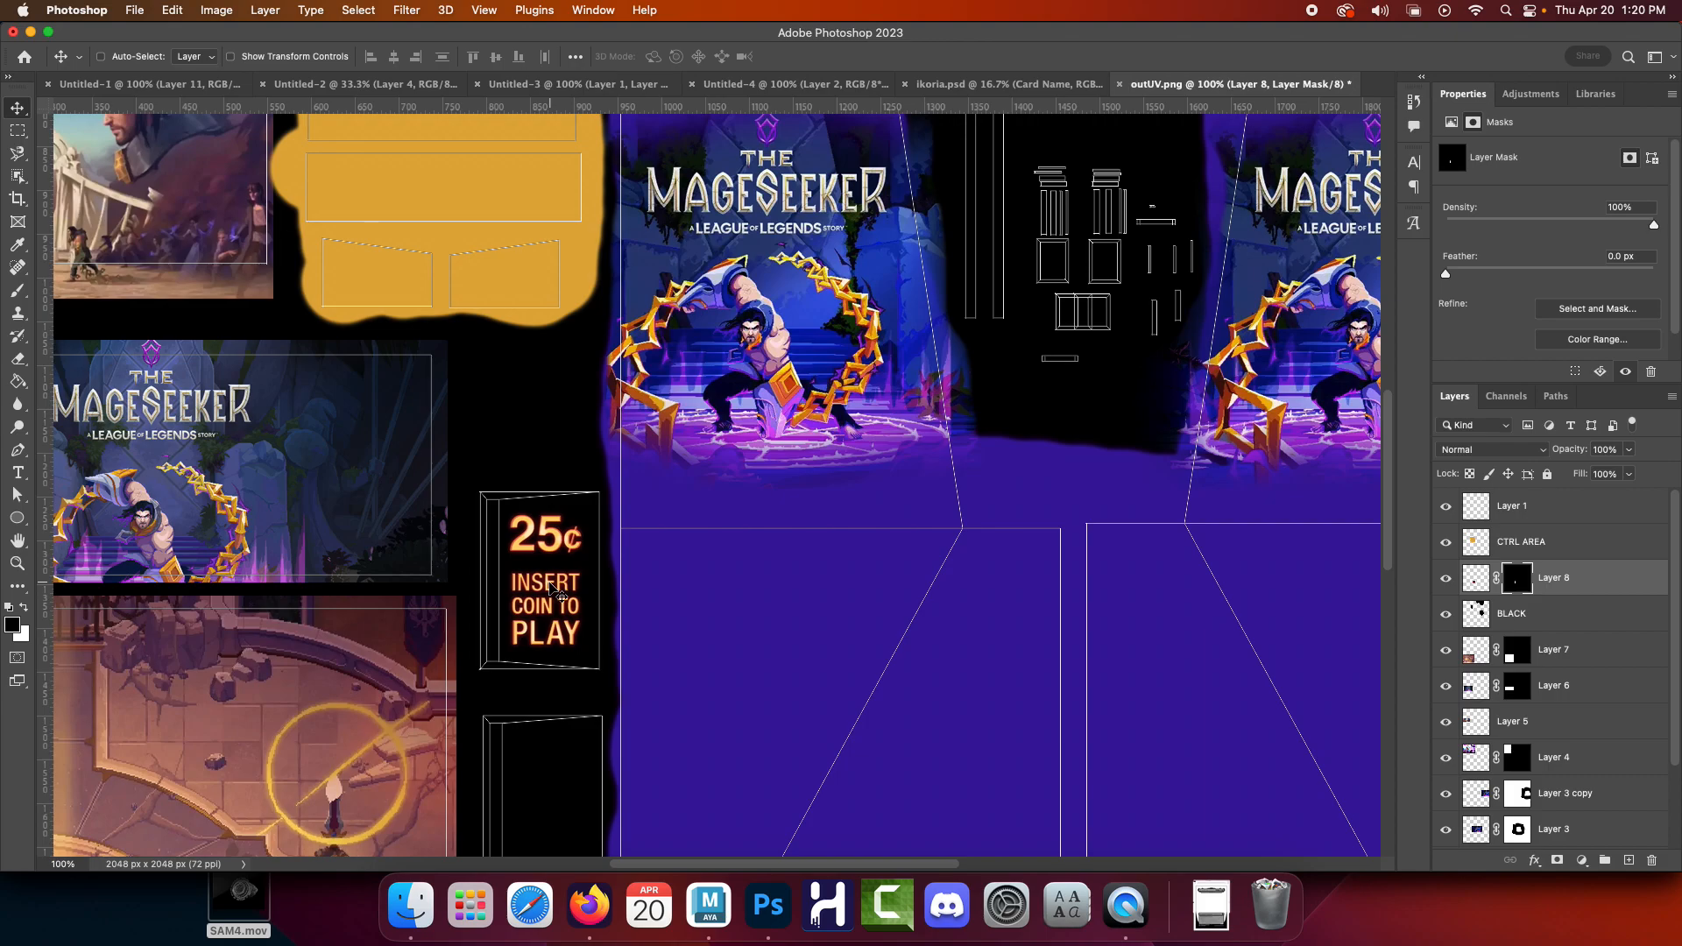
scroll(1461, 744, "down", 3)
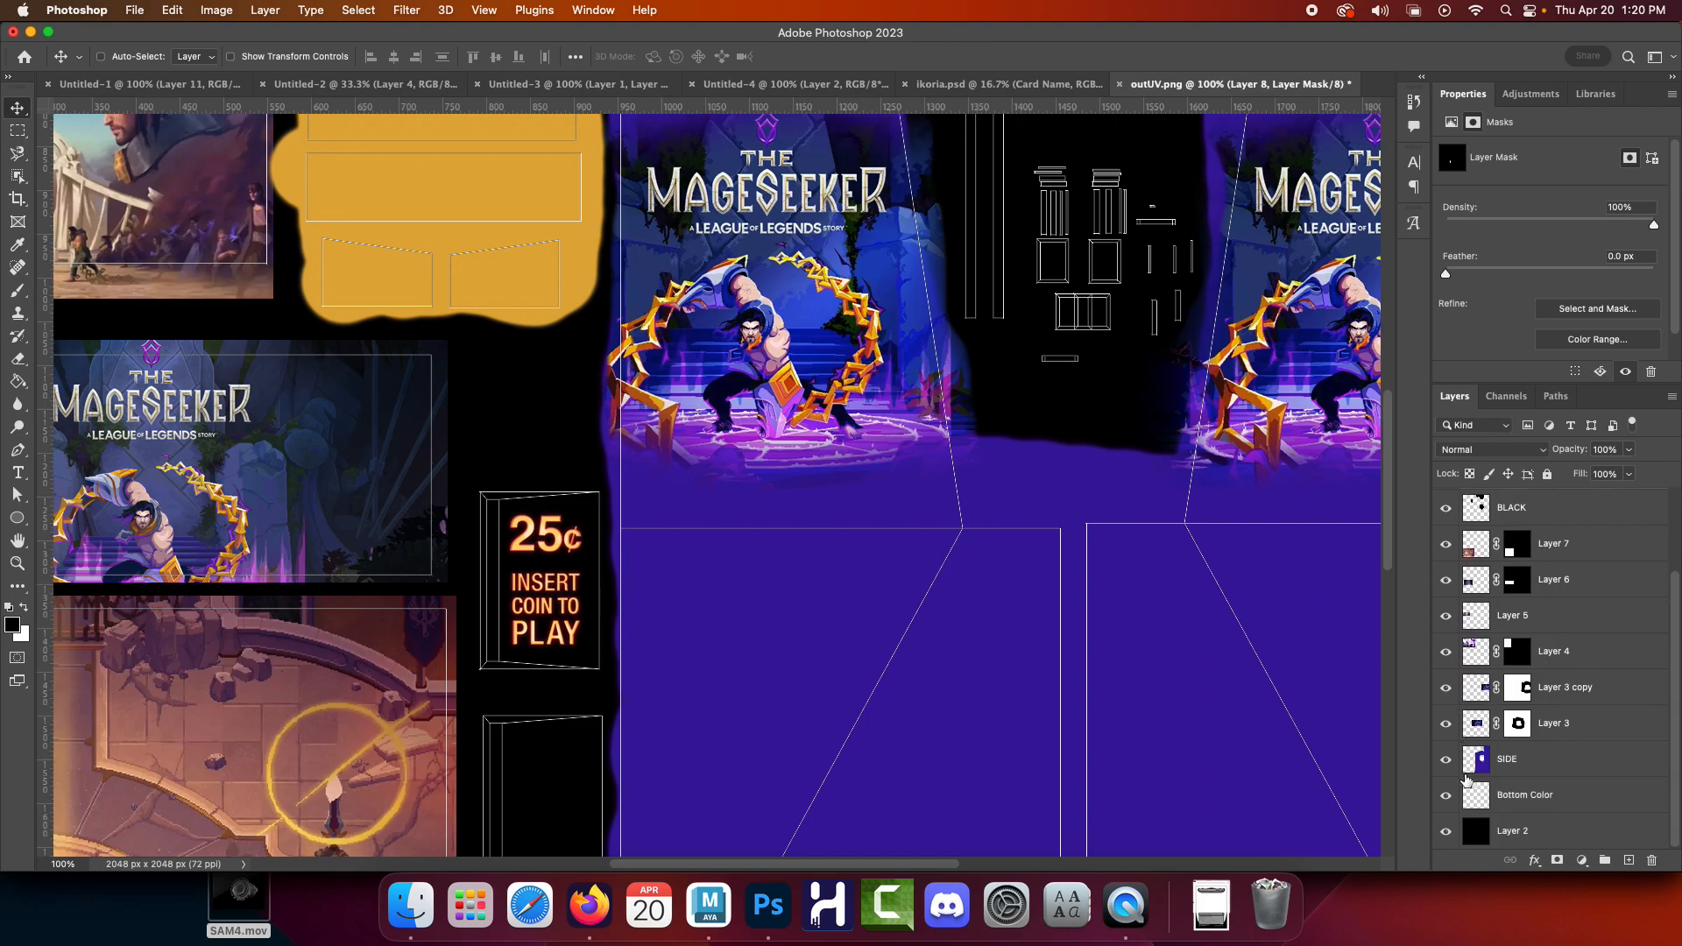
left_click(1447, 831)
left_click(1447, 832)
scroll(1528, 593, "up", 3)
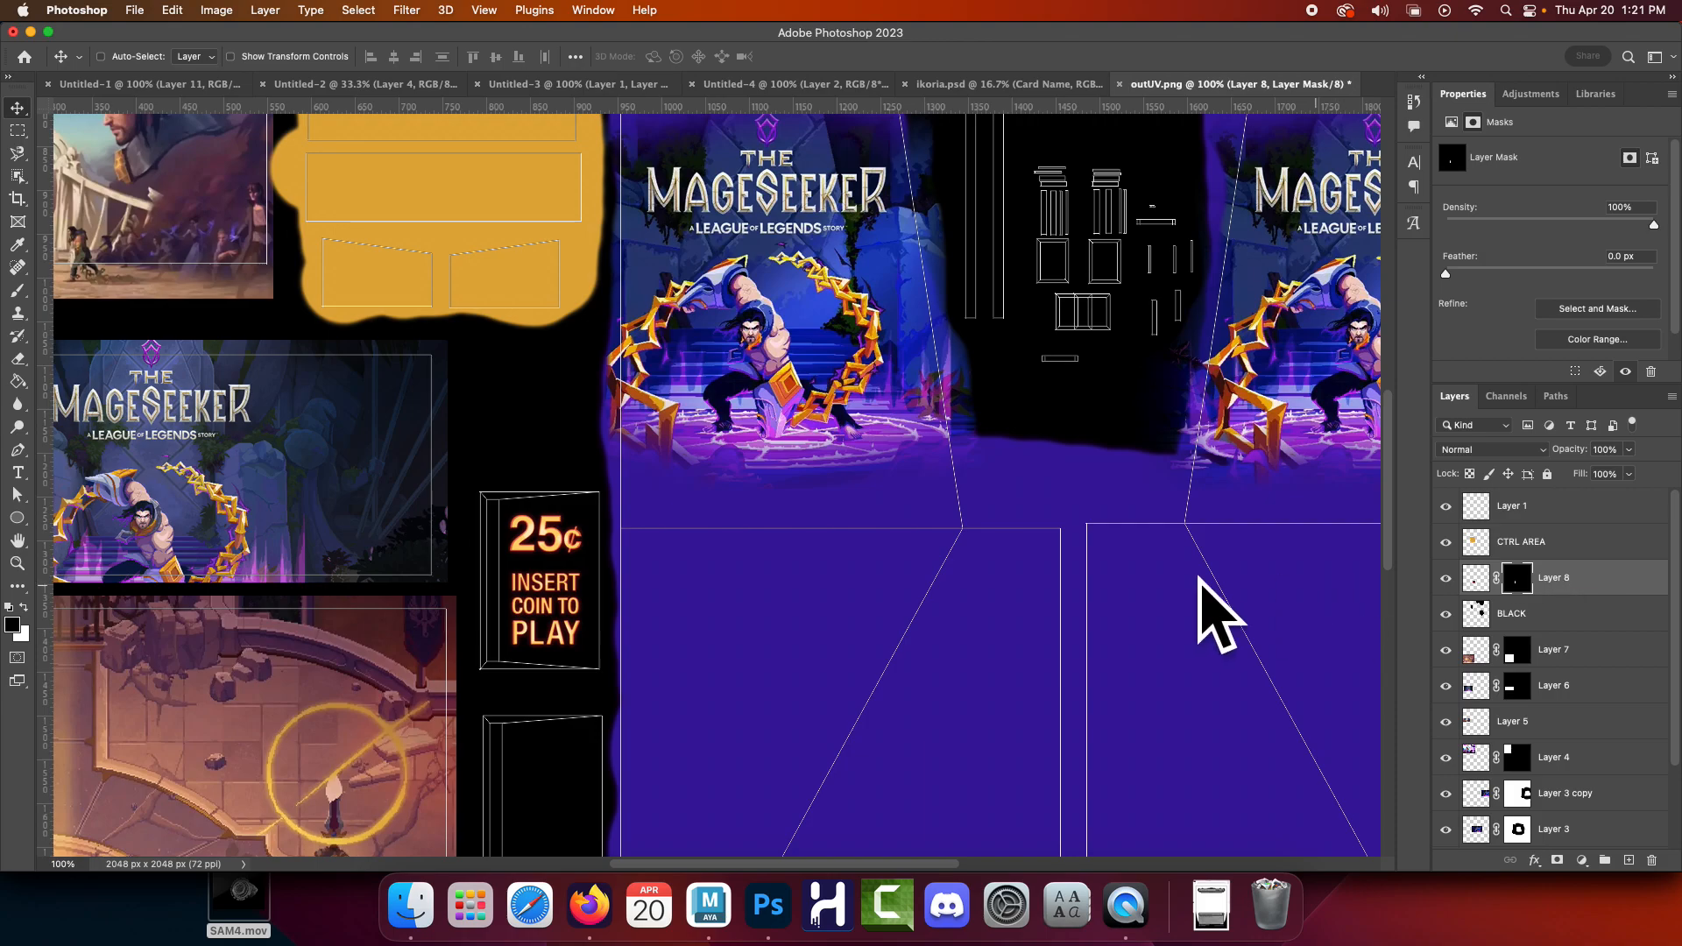
Add a new layer directly above the BLACK layer and name it RED
left_click(1568, 615)
left_click(1630, 860)
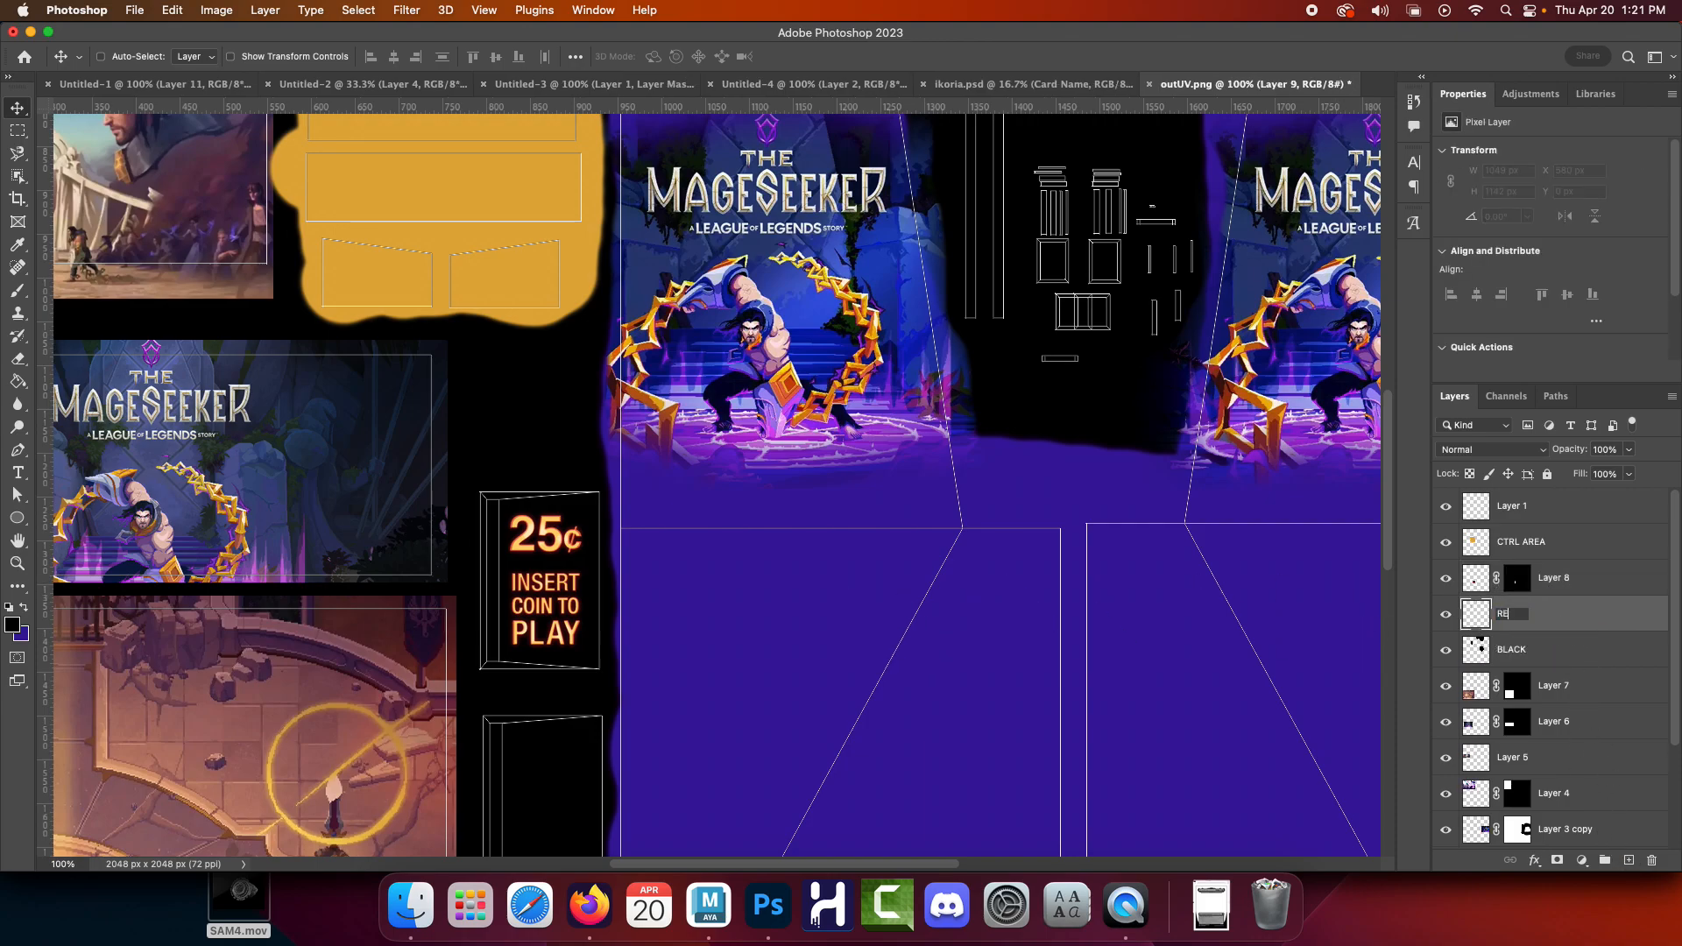
type("D")
key("Return")
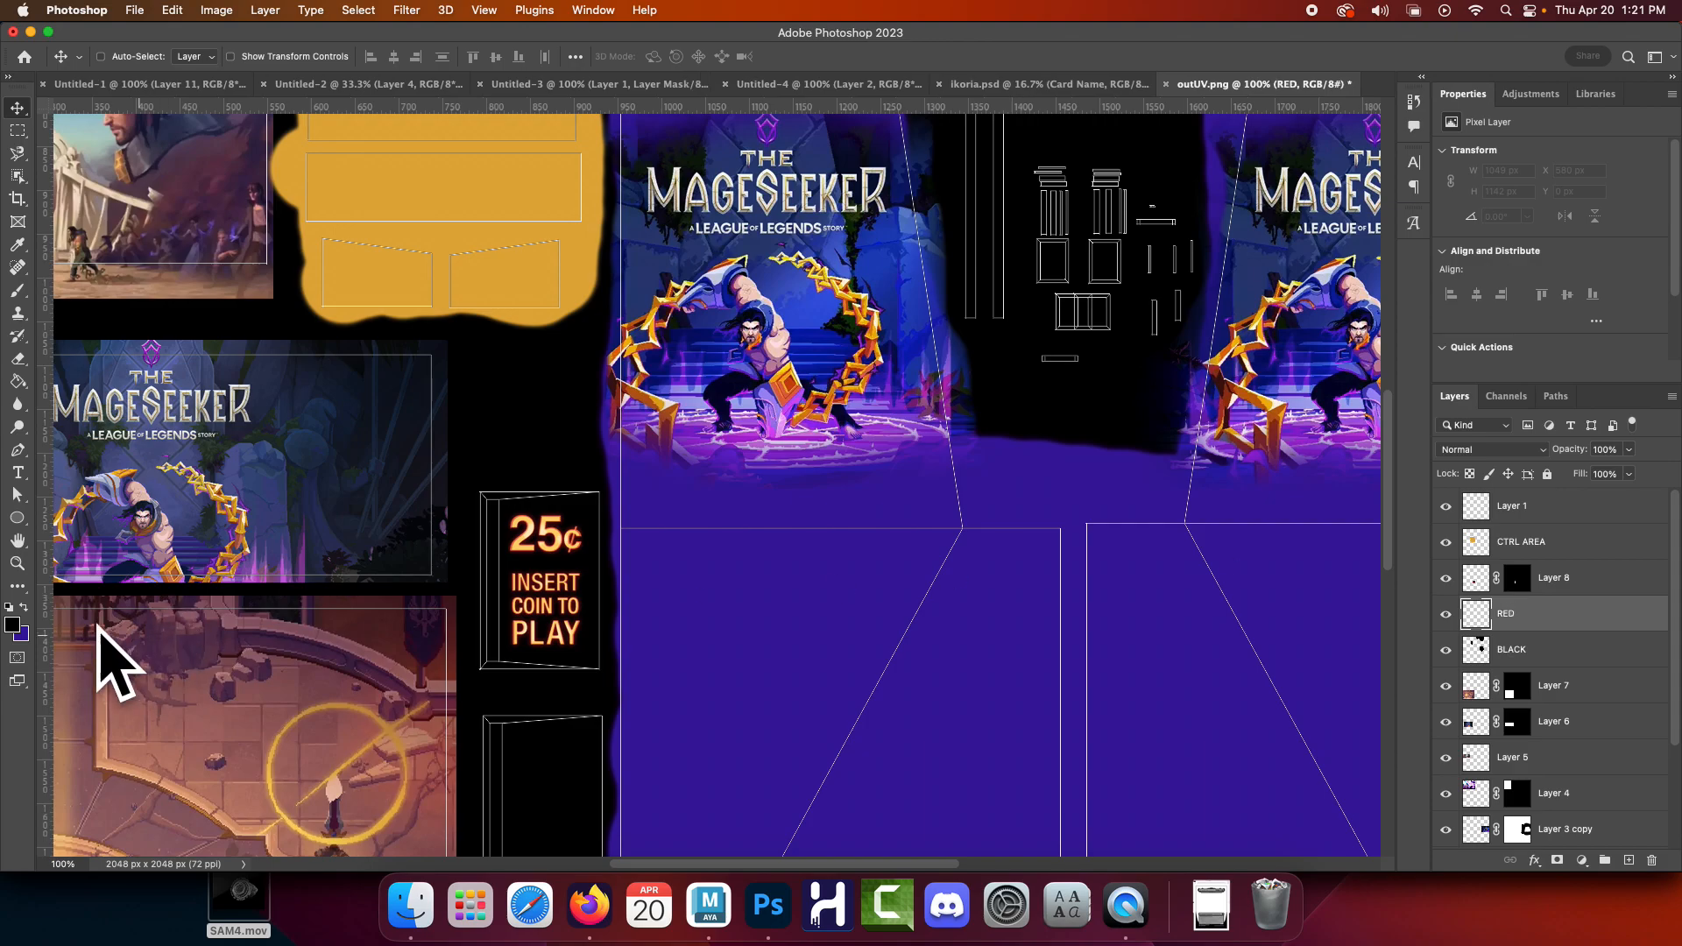
Set the foreground color to dark red and brush over both coin door shells on the RED layer, covering about 185 x 560 px
left_click(12, 626)
left_click(1116, 496)
left_click(1095, 365)
left_click(1267, 266)
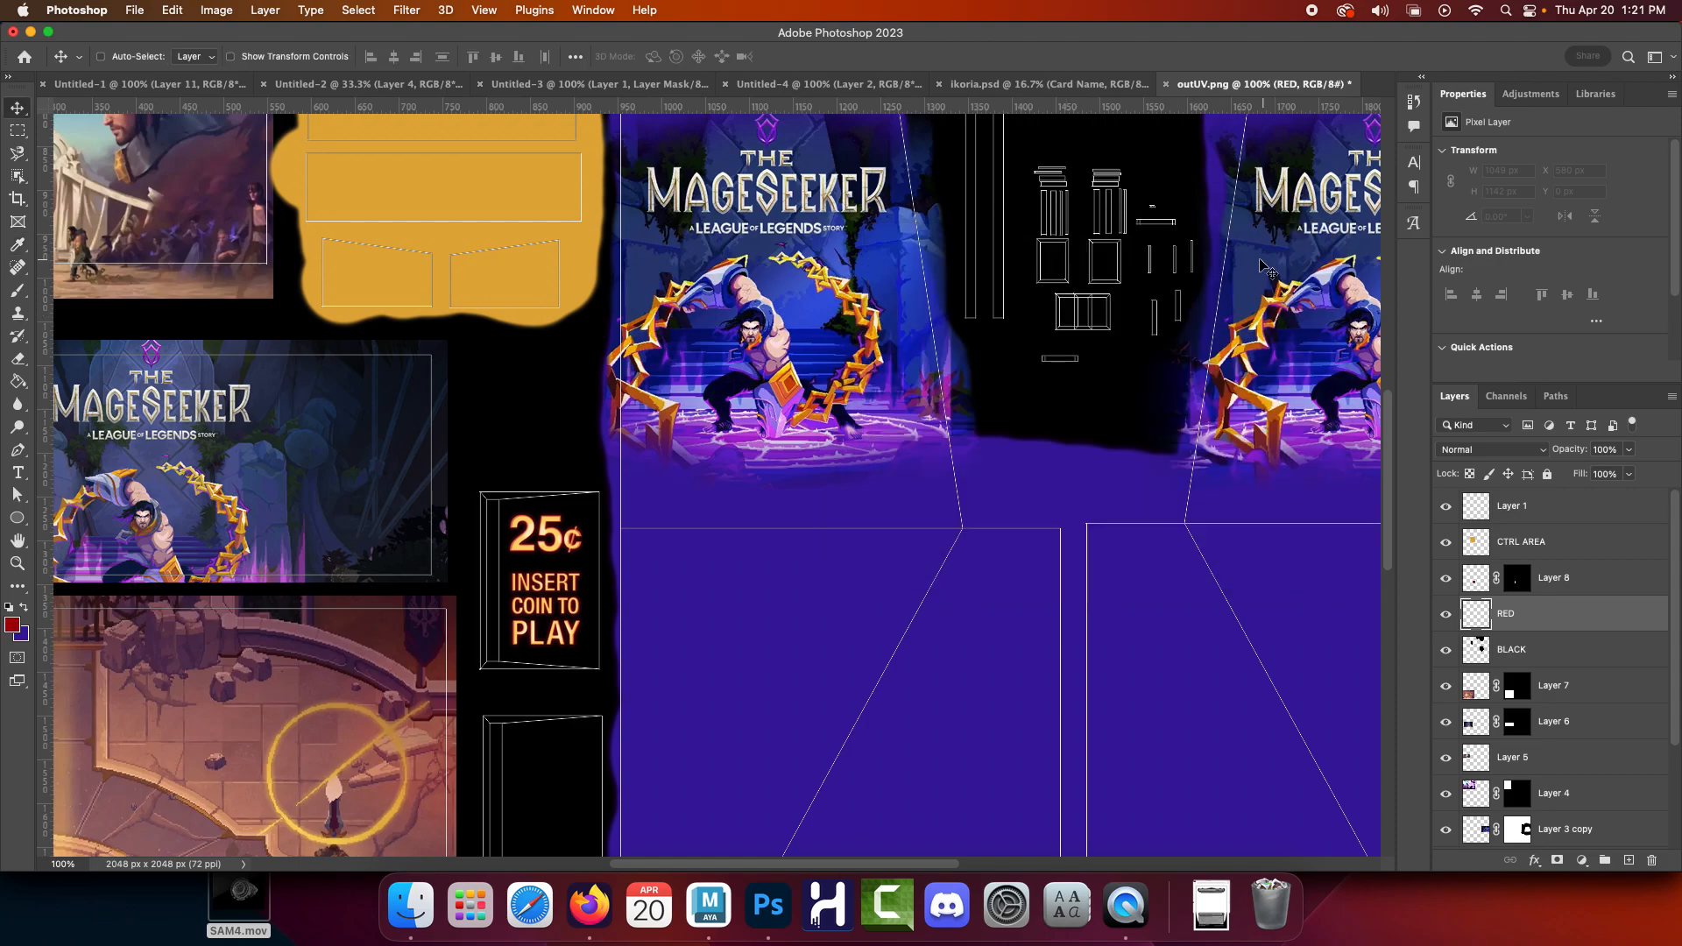
key("b")
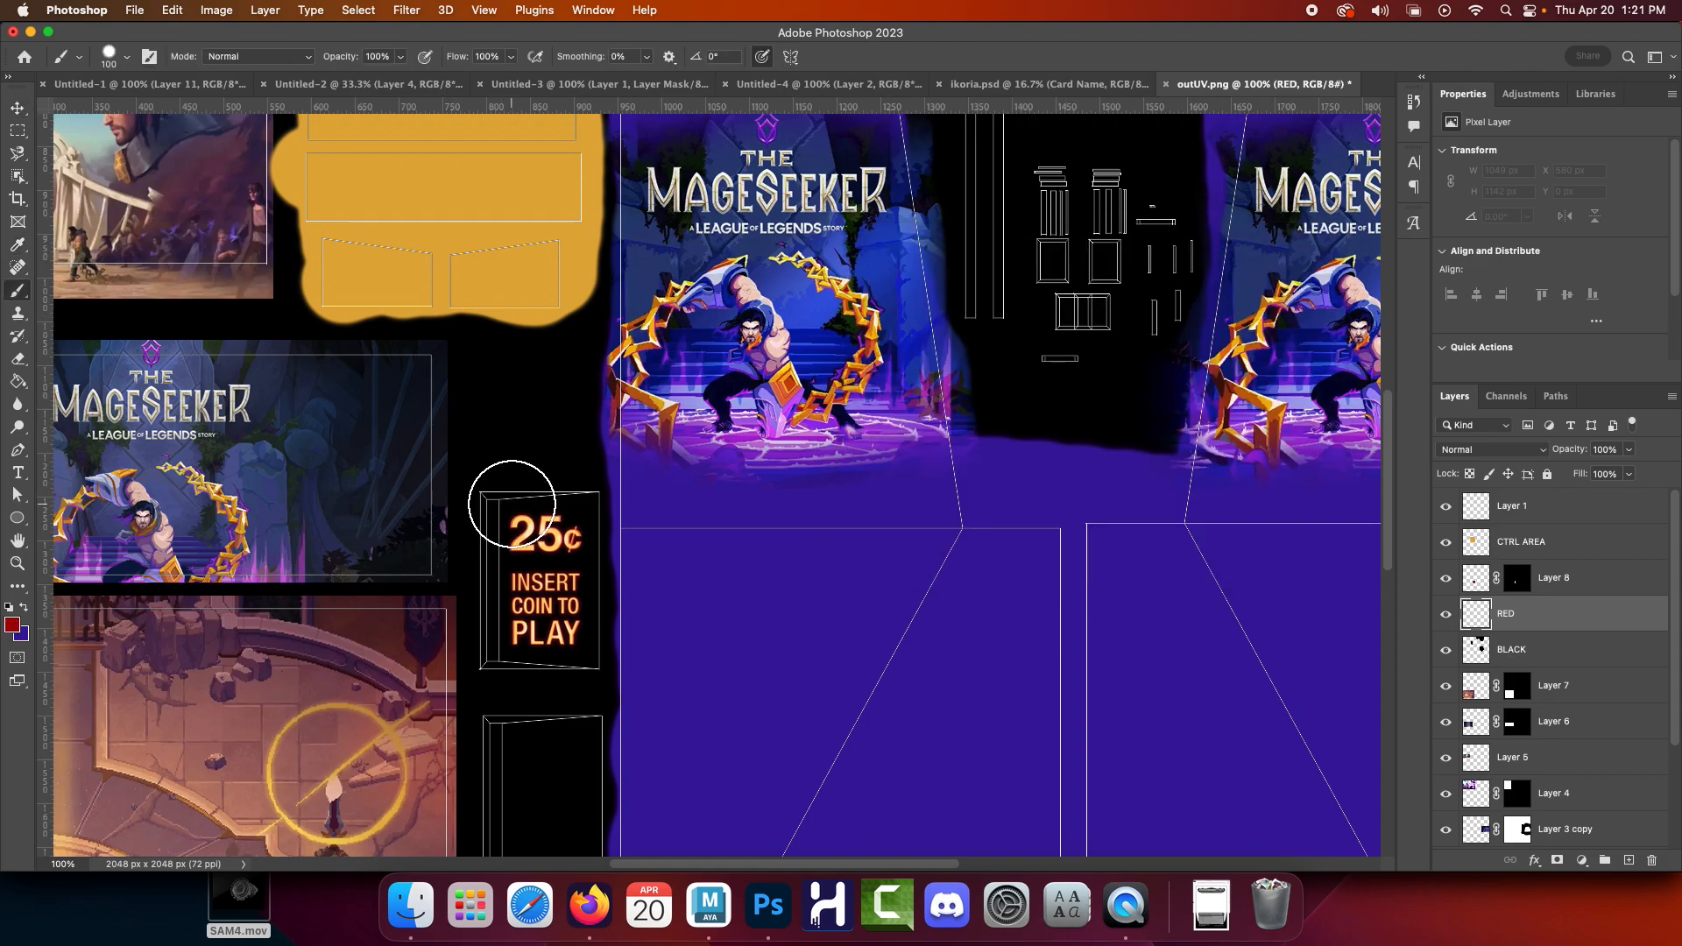
mouse_move(510, 502)
left_mouse_down()
mouse_move(520, 648)
mouse_move(563, 653)
mouse_move(558, 493)
mouse_move(508, 573)
mouse_move(519, 537)
mouse_move(512, 648)
mouse_move(532, 515)
left_mouse_up()
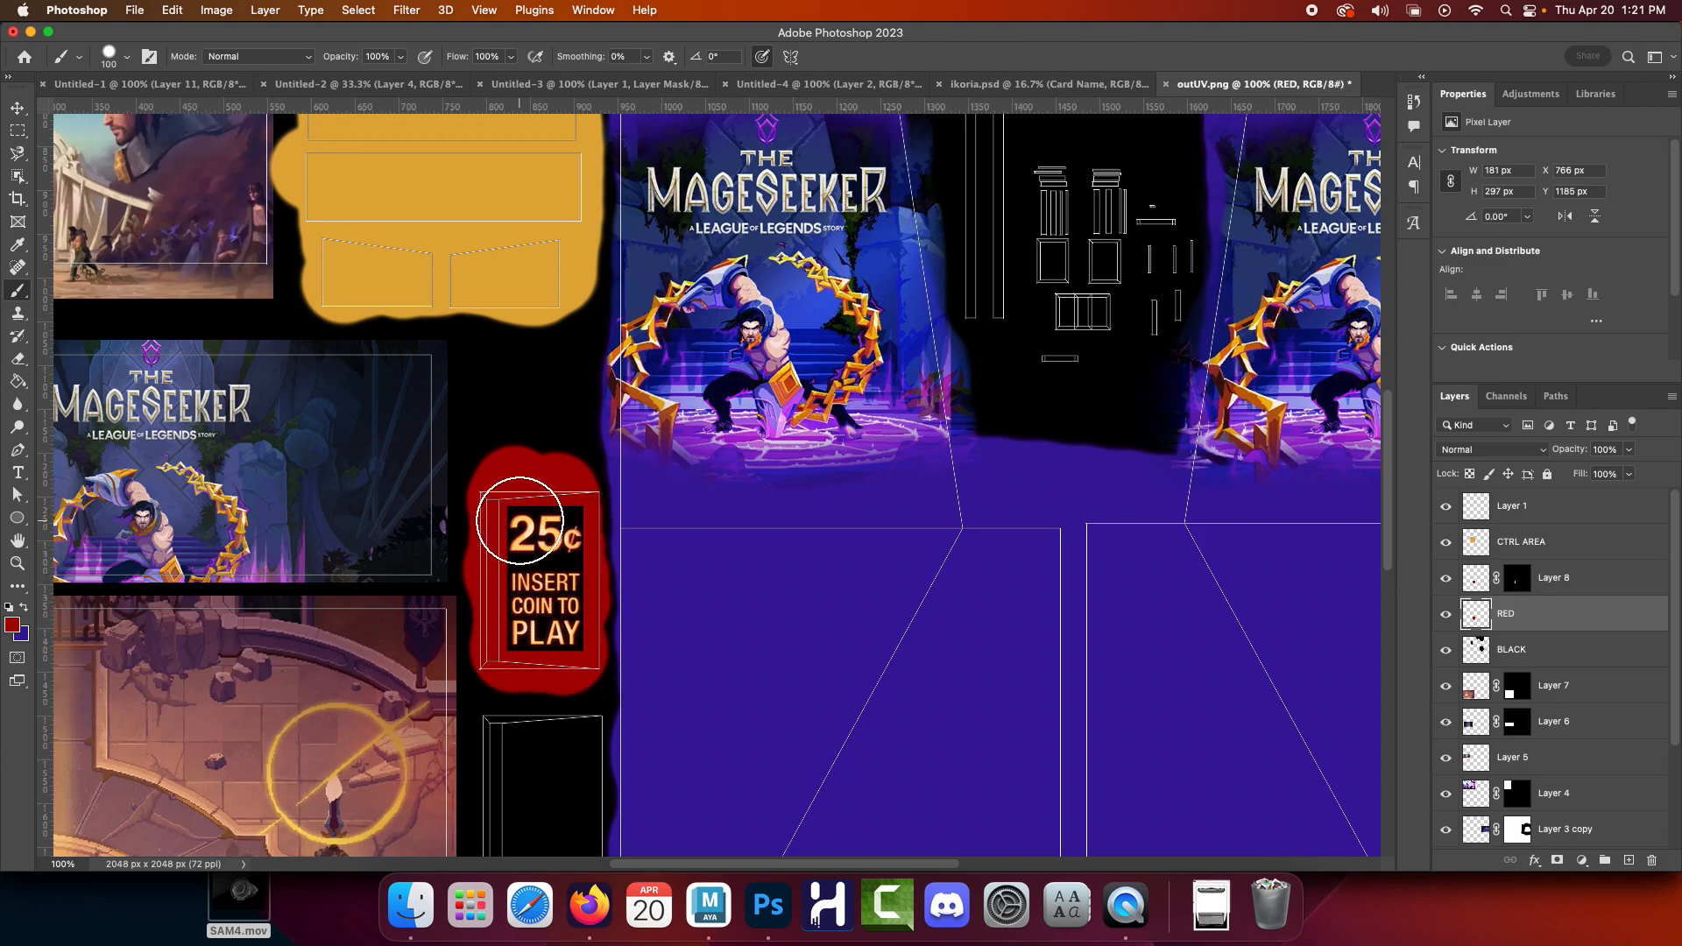
scroll(661, 649, "down", 4)
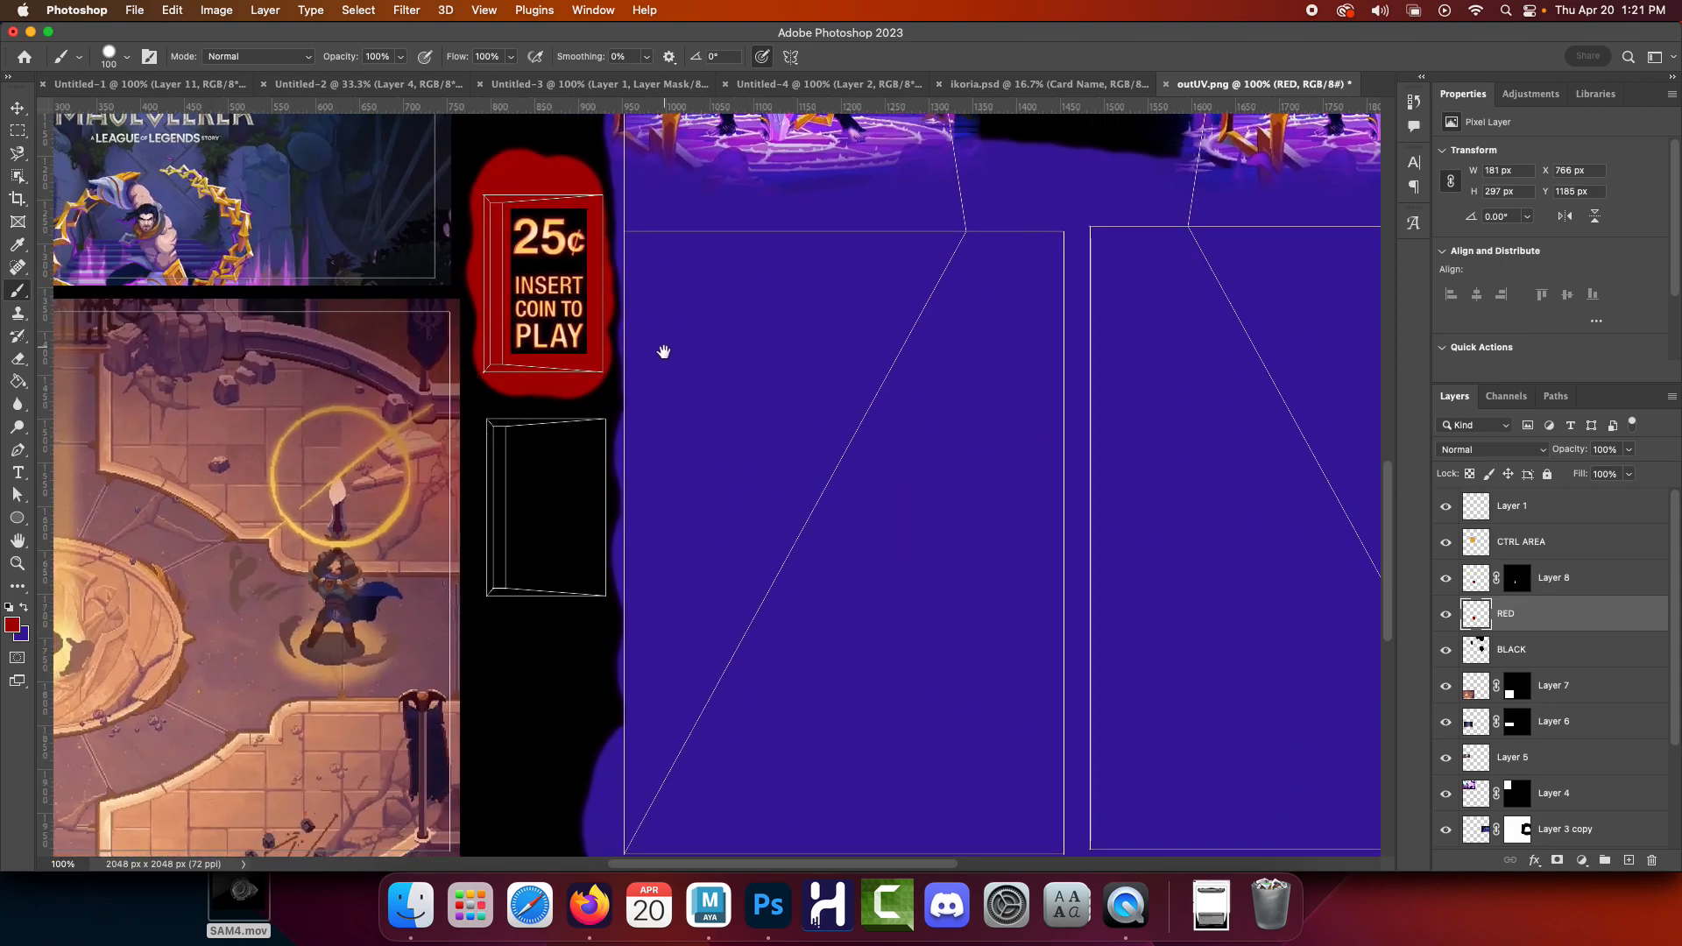
mouse_move(507, 450)
left_mouse_down()
mouse_move(529, 528)
mouse_move(514, 575)
mouse_move(567, 581)
mouse_move(567, 407)
left_mouse_up()
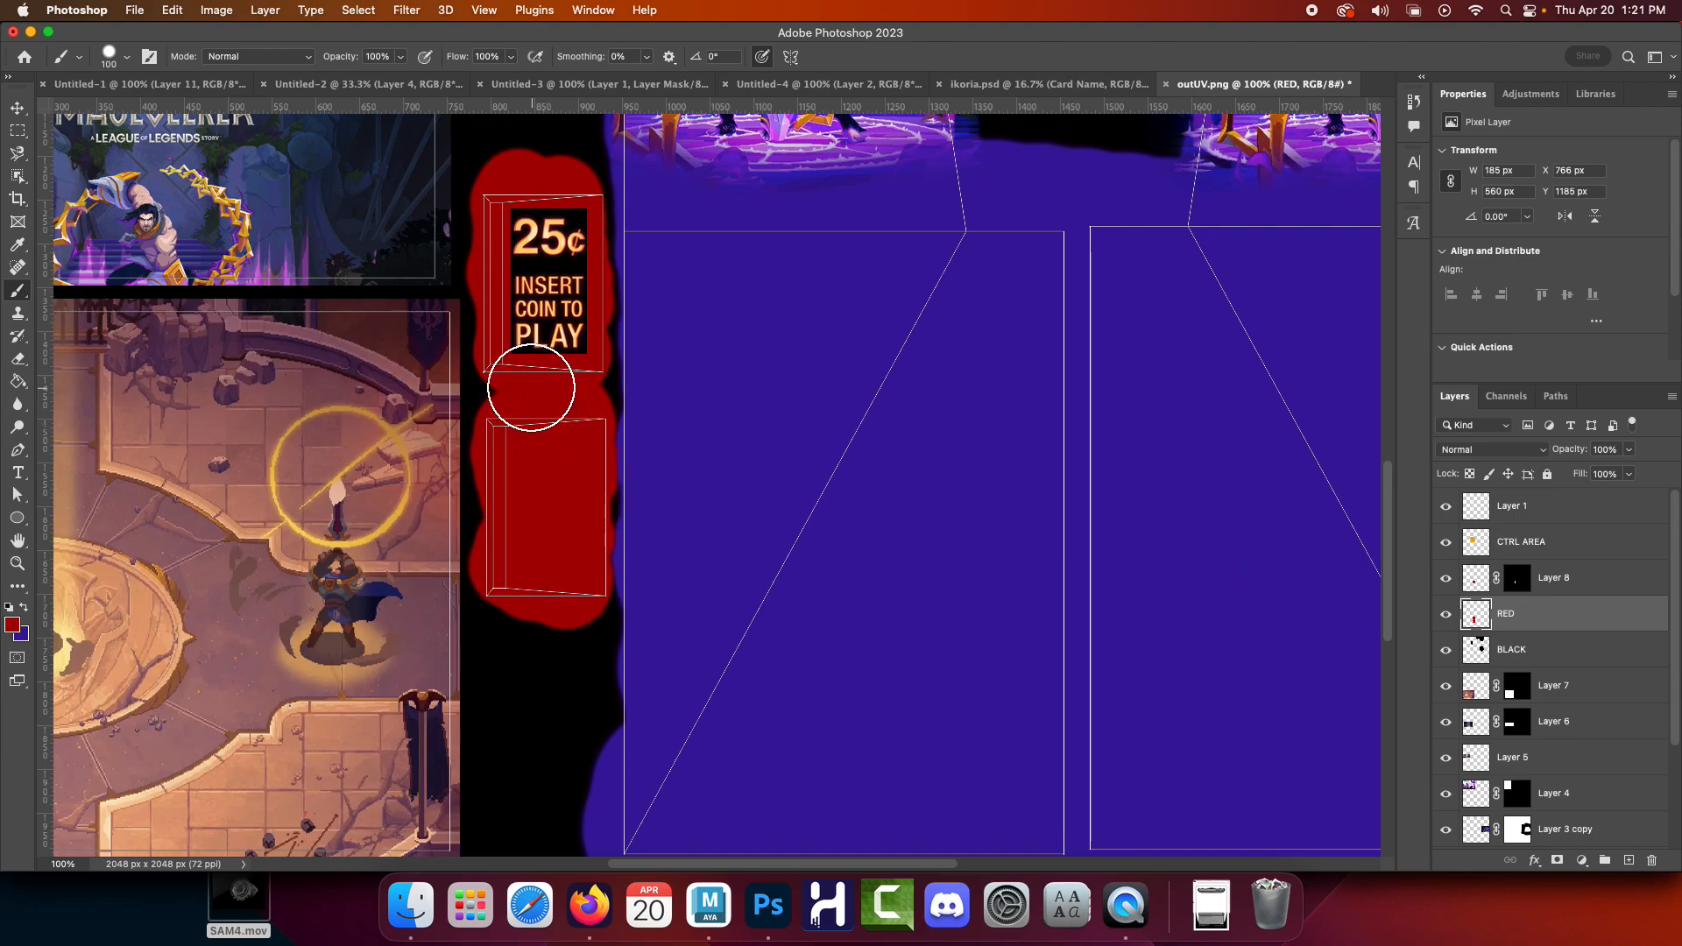
Duplicate the coin text layer, Layer 8, and move the copy into the lower coin door shell at X 705 px, Y 1448 px
left_click(1568, 582)
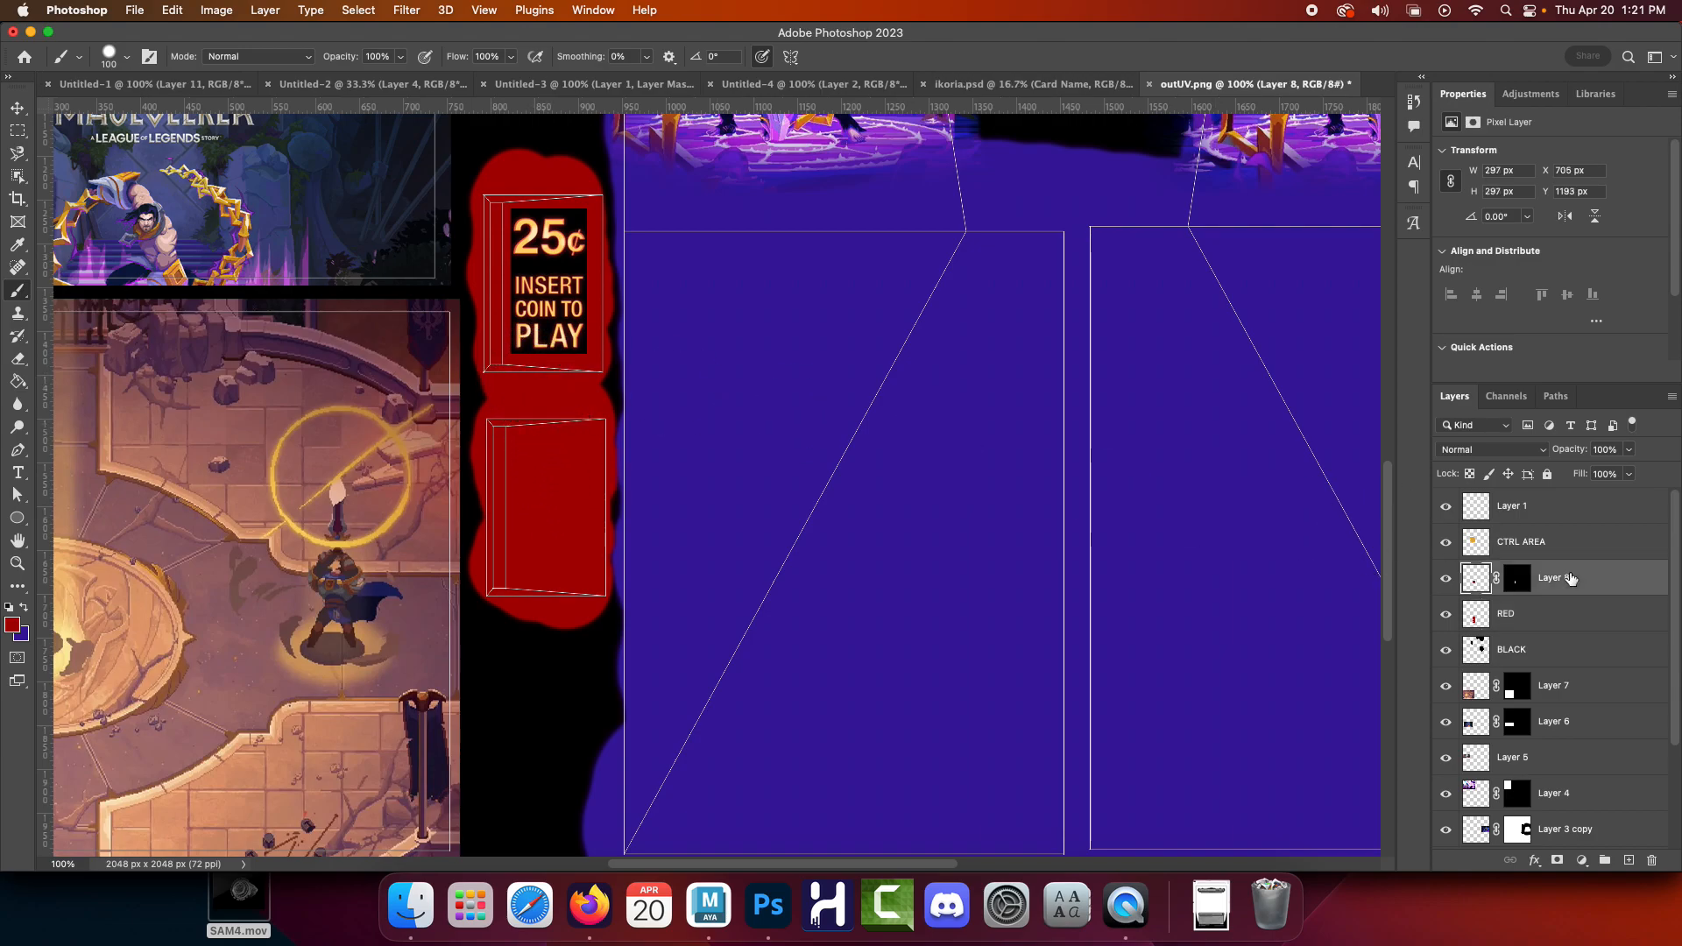
right_click(1568, 582)
left_click(1436, 670)
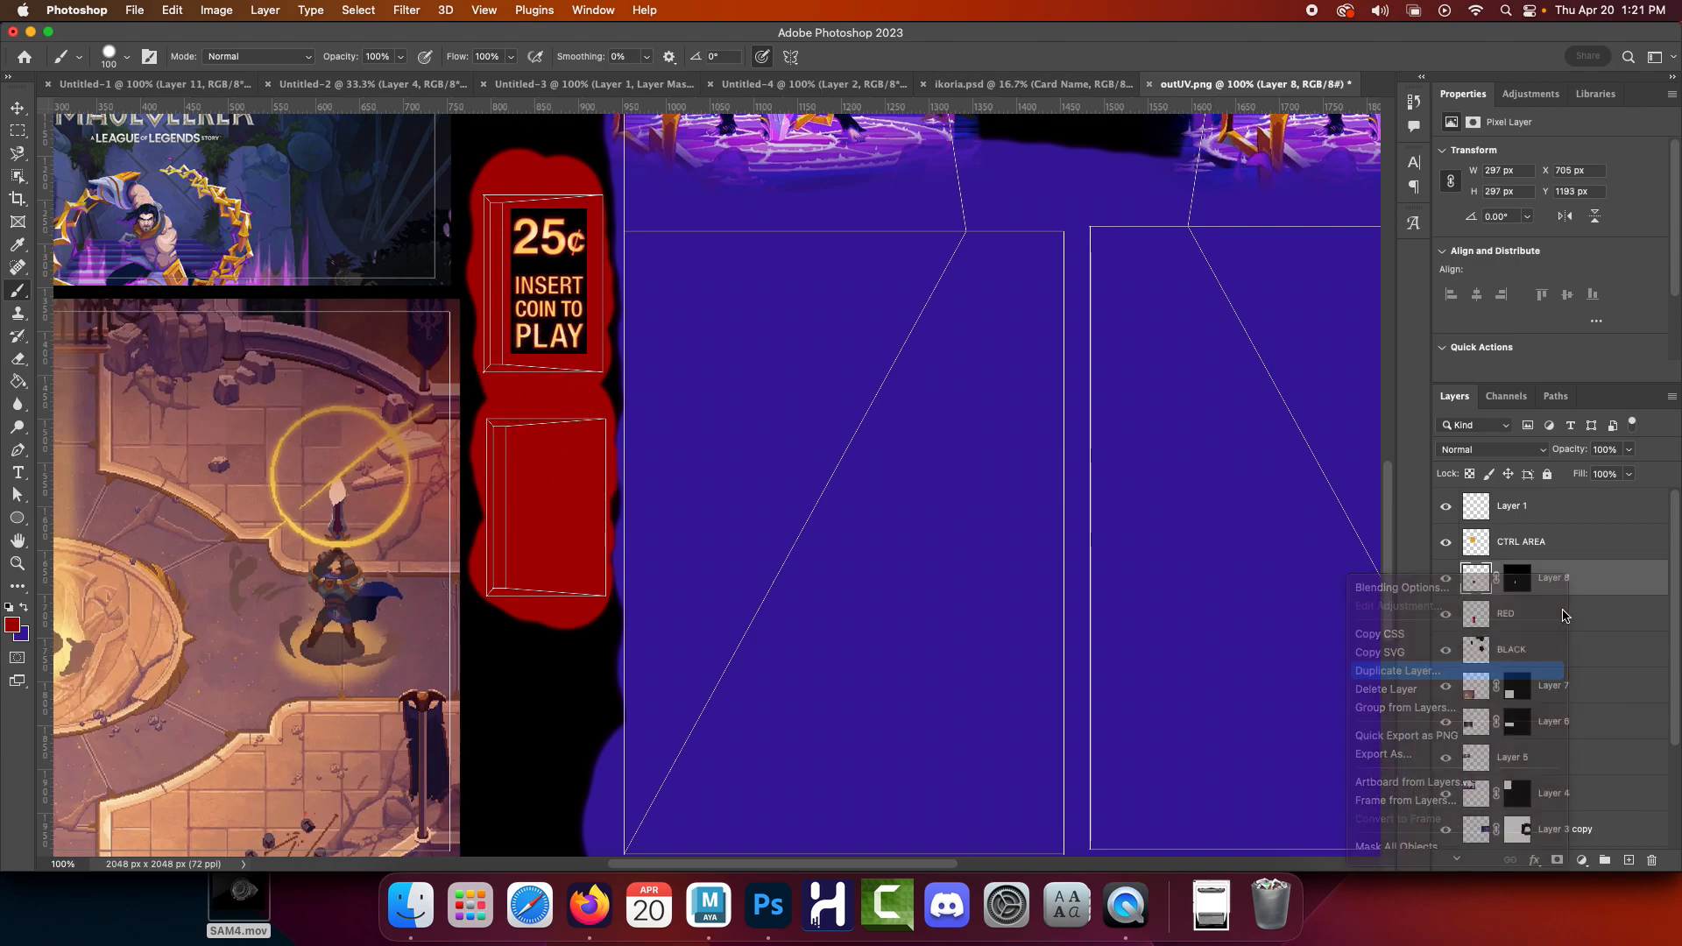
left_click(1001, 389)
key("v")
left_click_drag(529, 289, 528, 512)
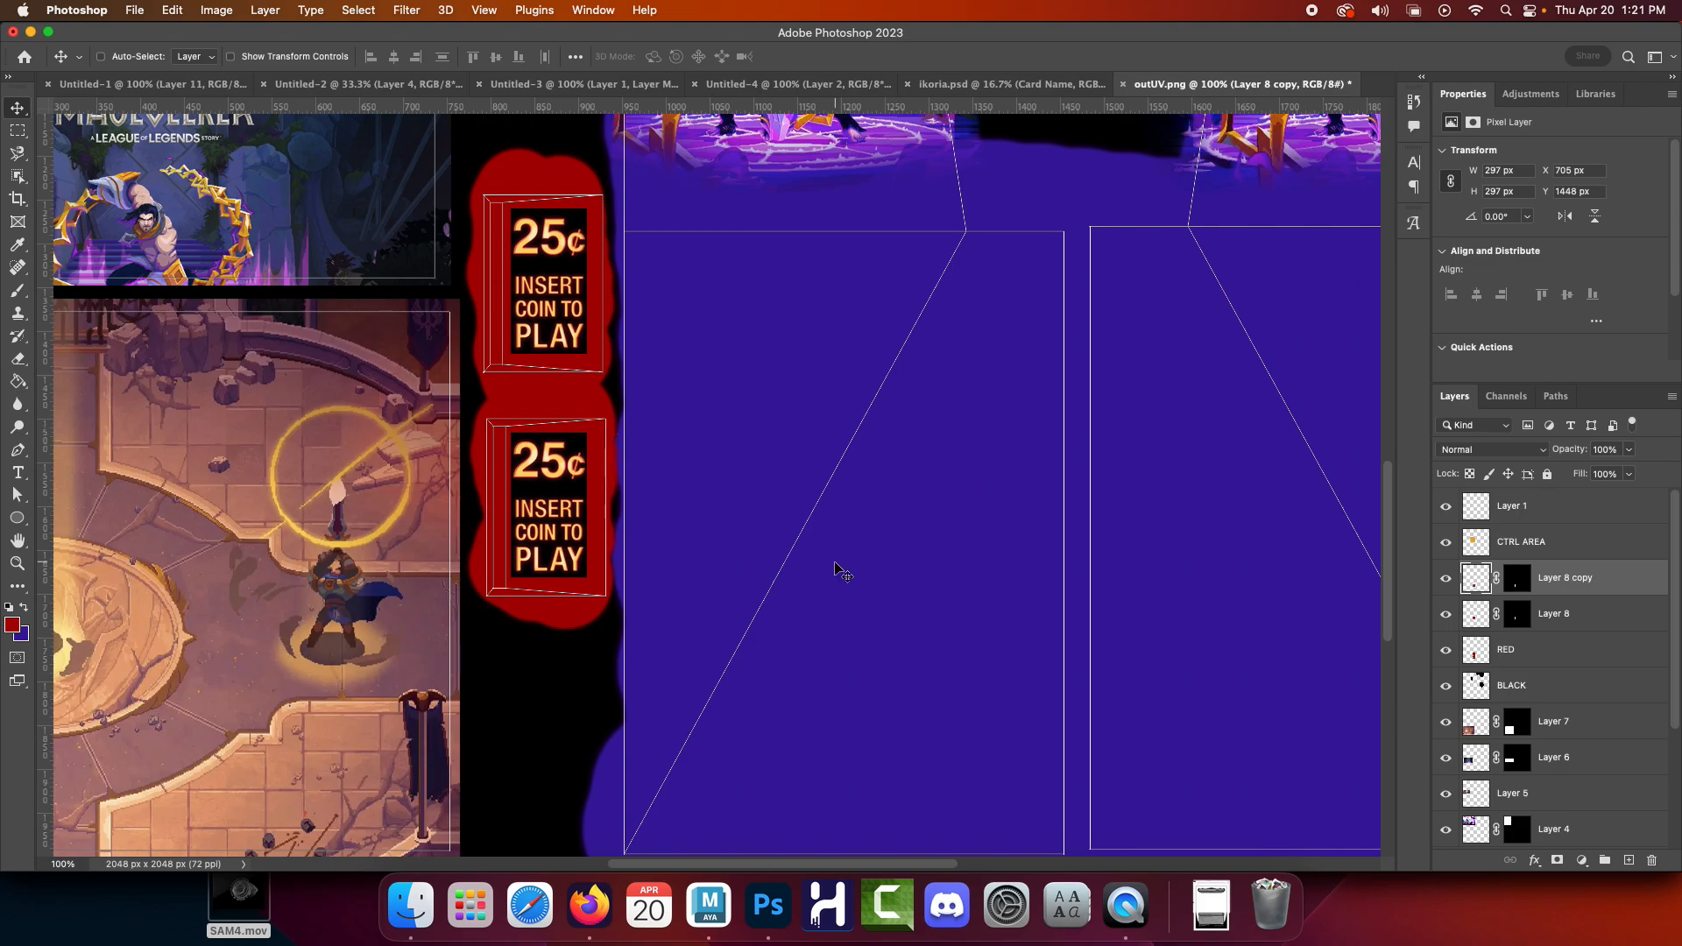
Hide the UV wireframe layer, Layer 1, so only the painted texture shows
key("super+minus")
key("super+minus")
key("super+minus")
left_click_drag(860, 309, 761, 463)
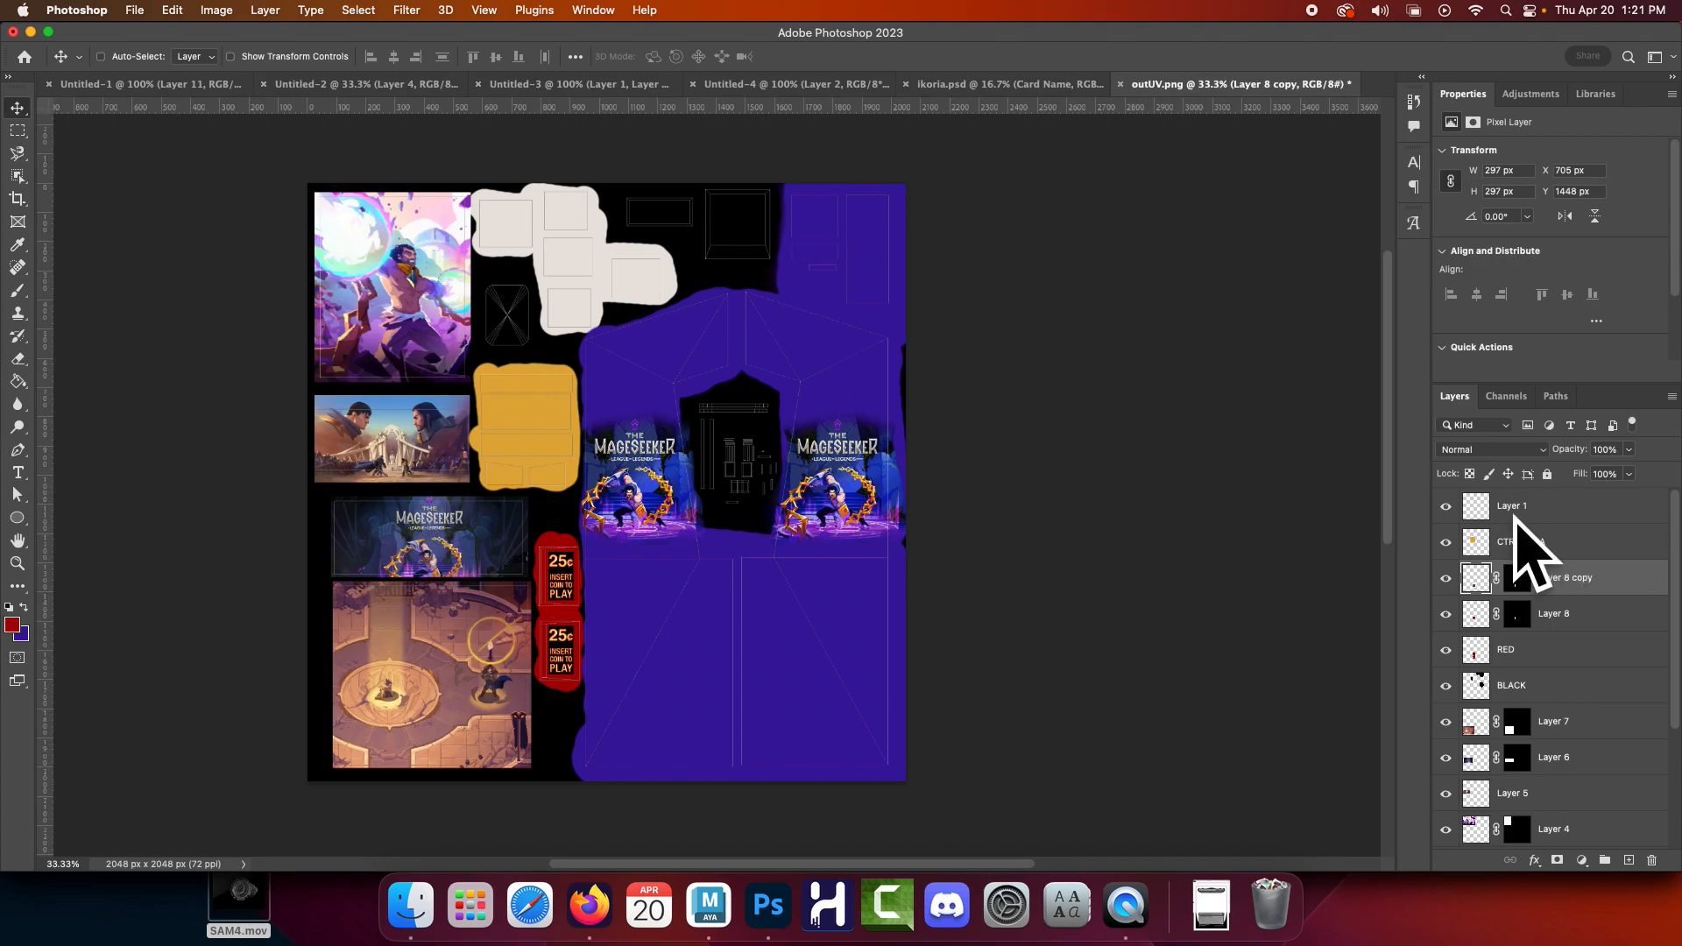
left_click(1444, 507)
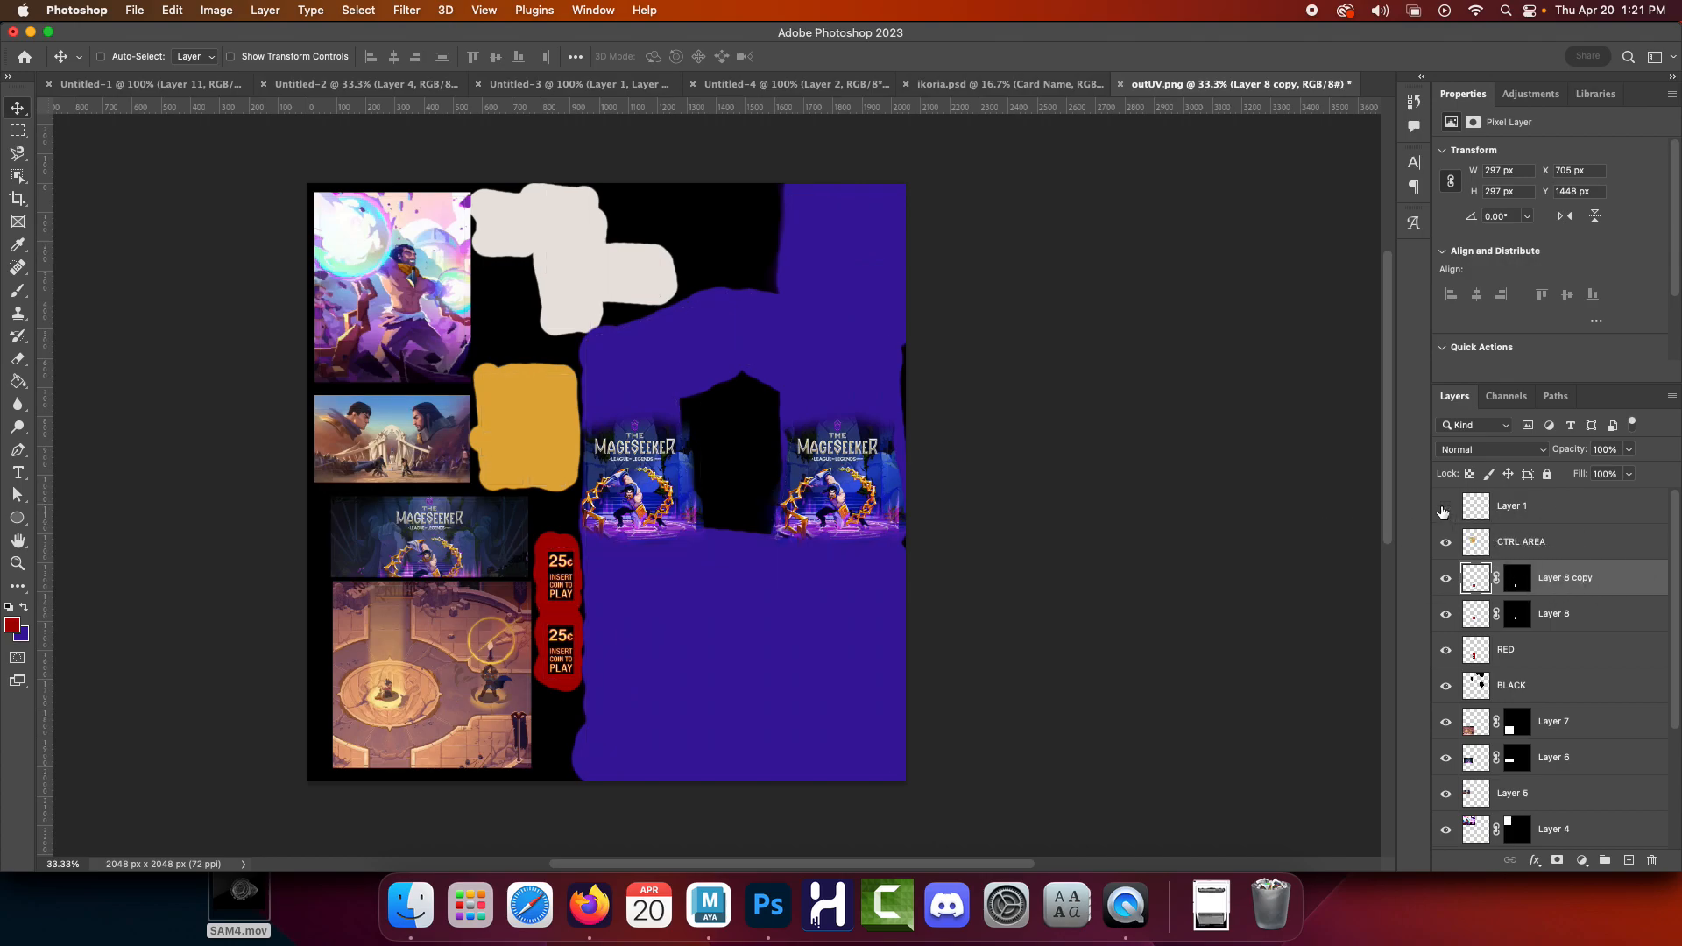
Save the layered texture in Photoshop format as MEYERARCADE.psd in the project's sourceimages folder, with Maximize Compatibility on
left_click(134, 9)
left_click(194, 203)
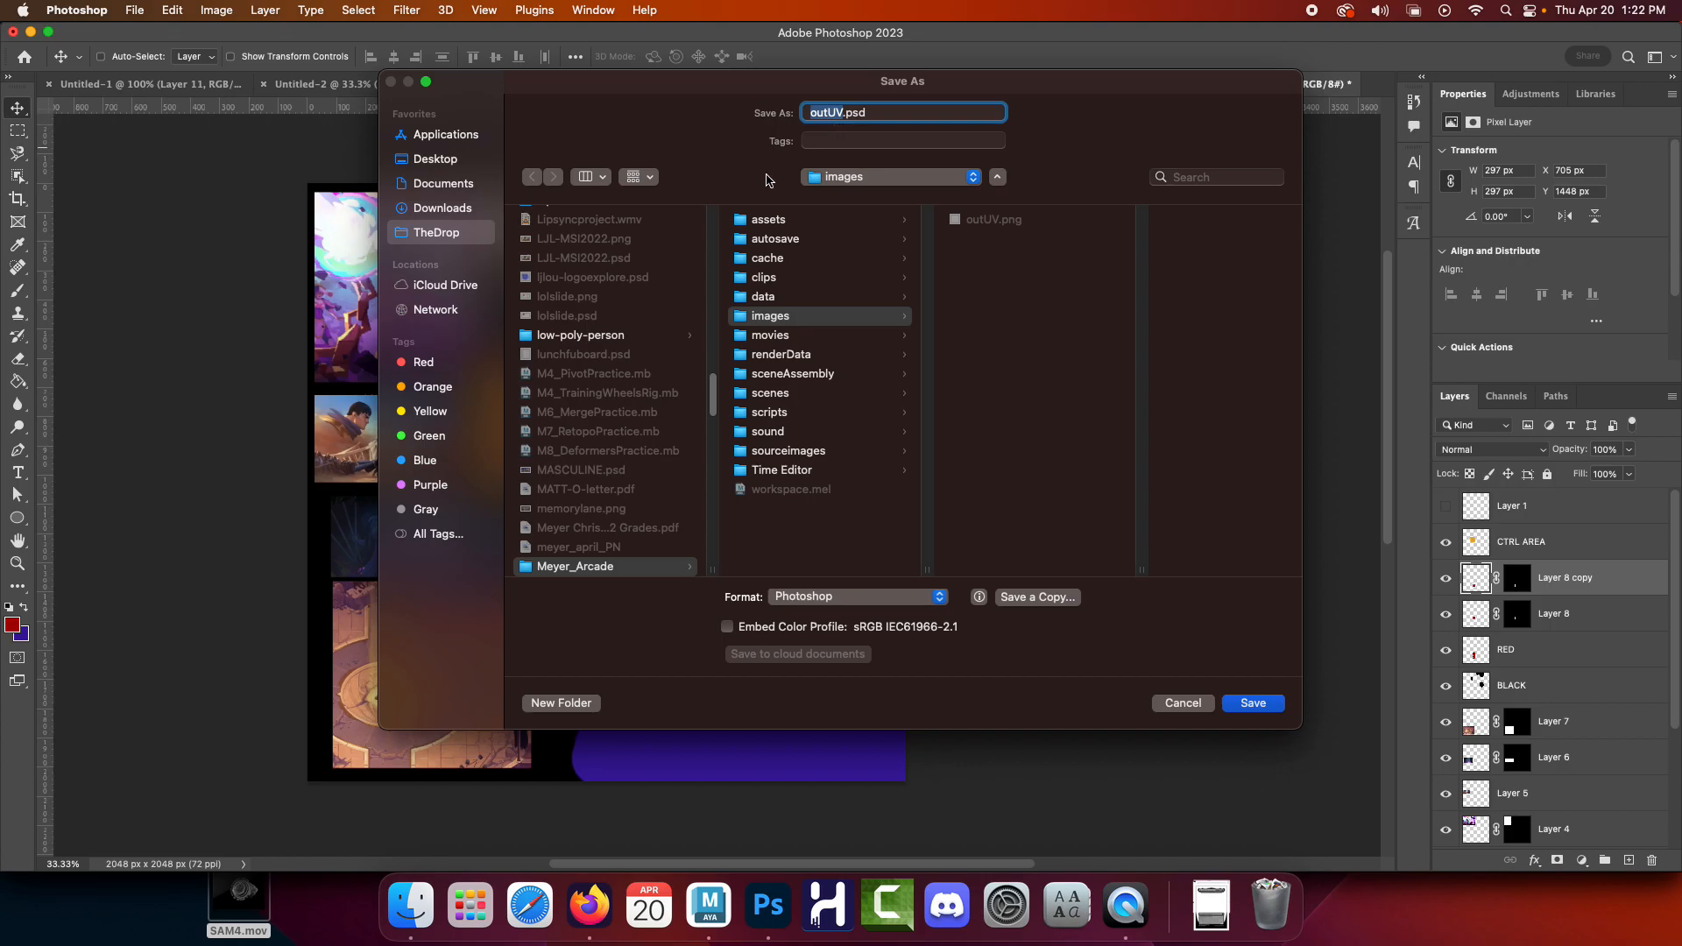
left_click(815, 452)
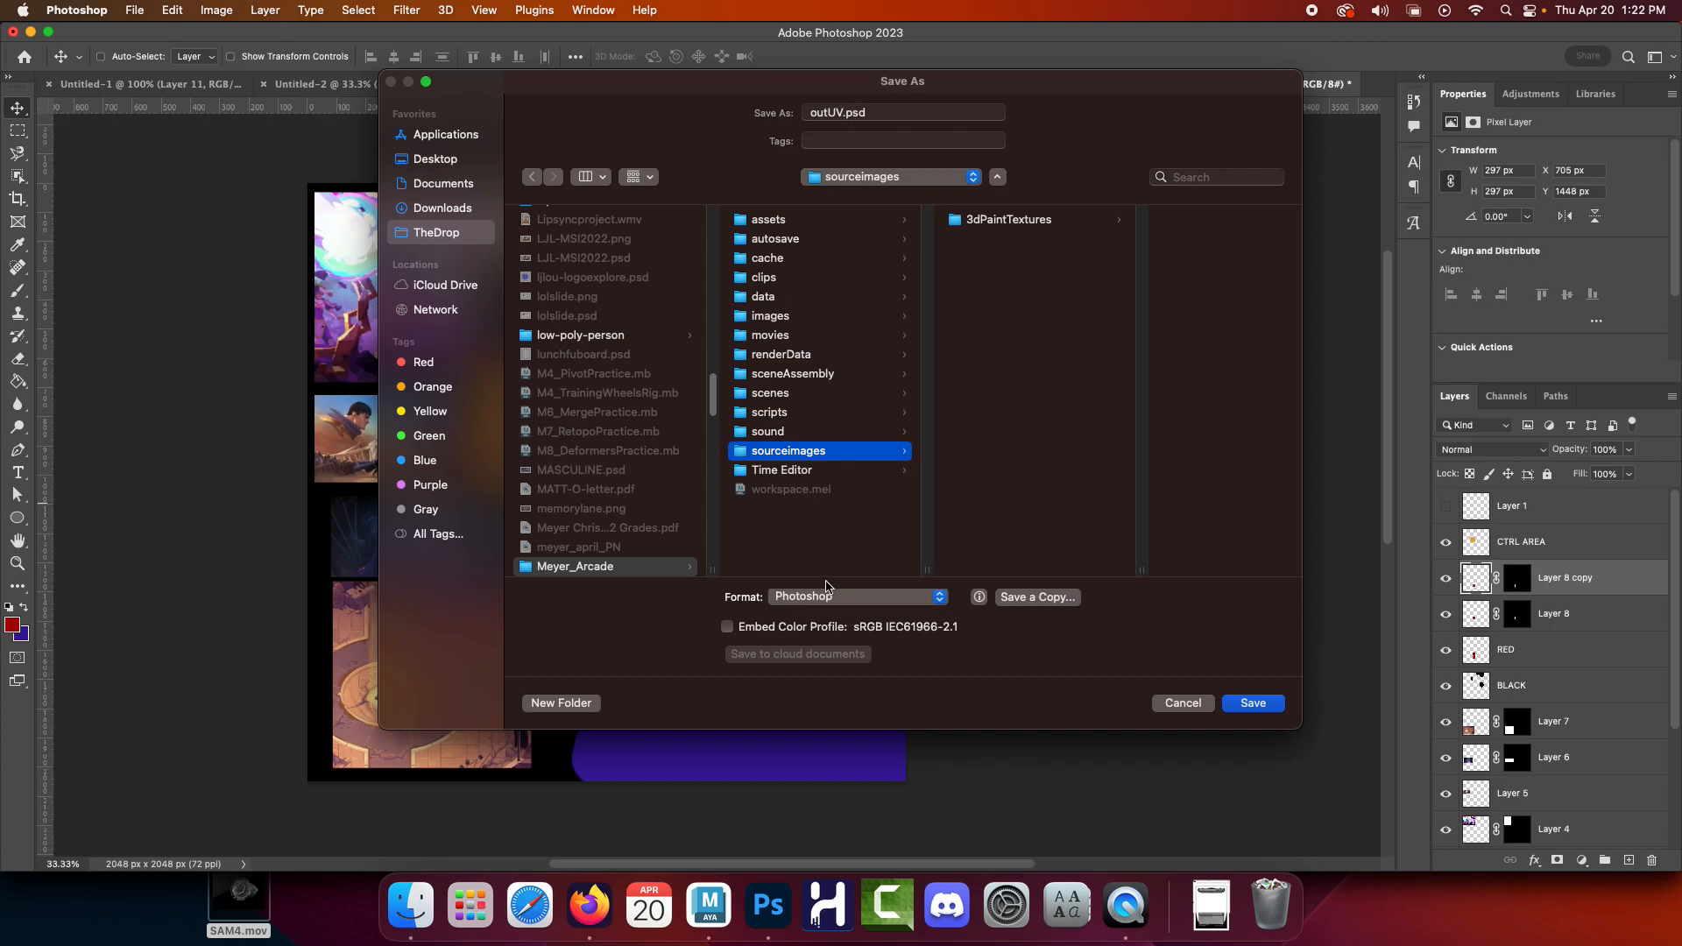
double_click(837, 111)
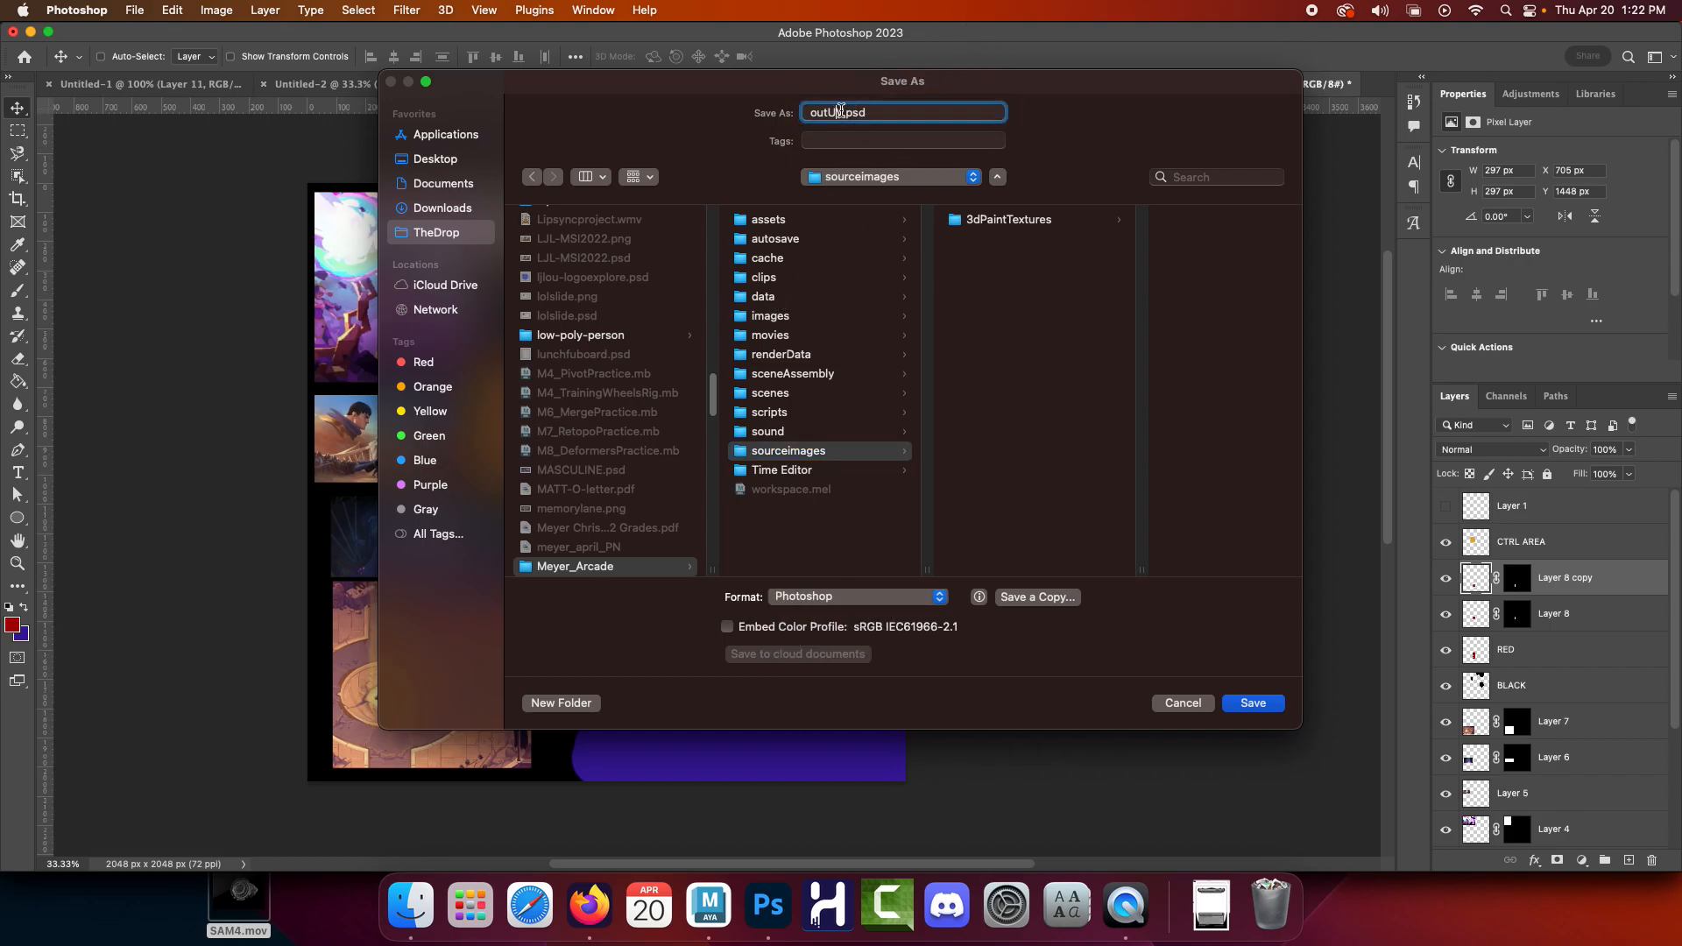
type("A")
type("MEYER")
type("ARCADE")
key("Return")
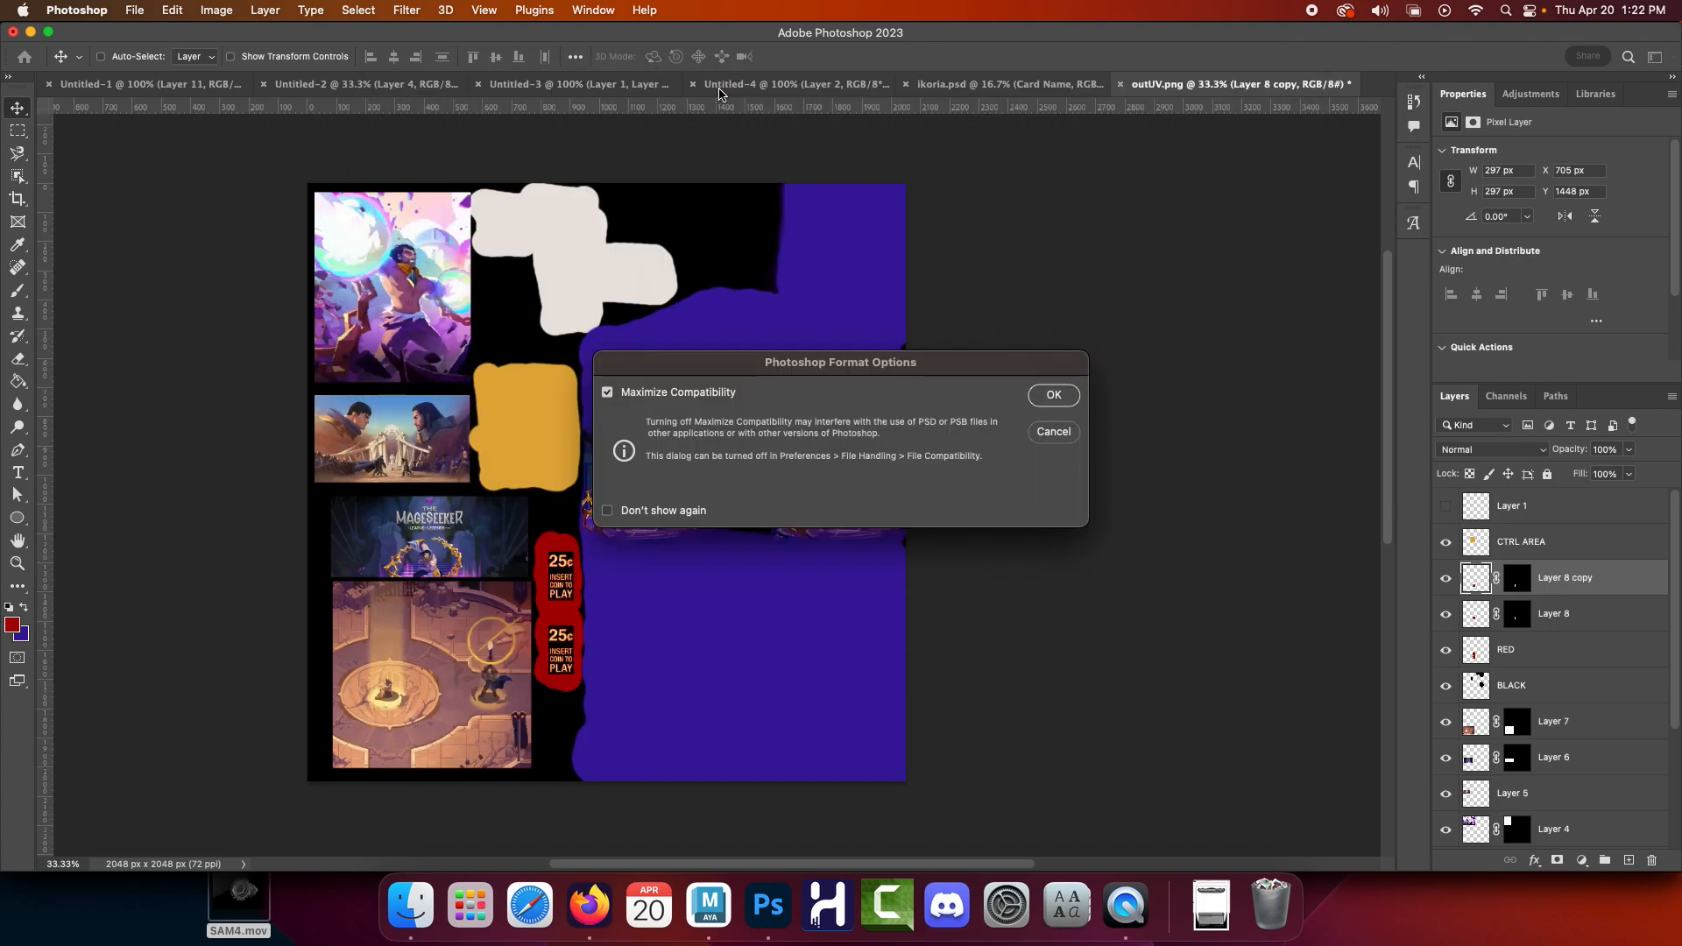
key("Return")
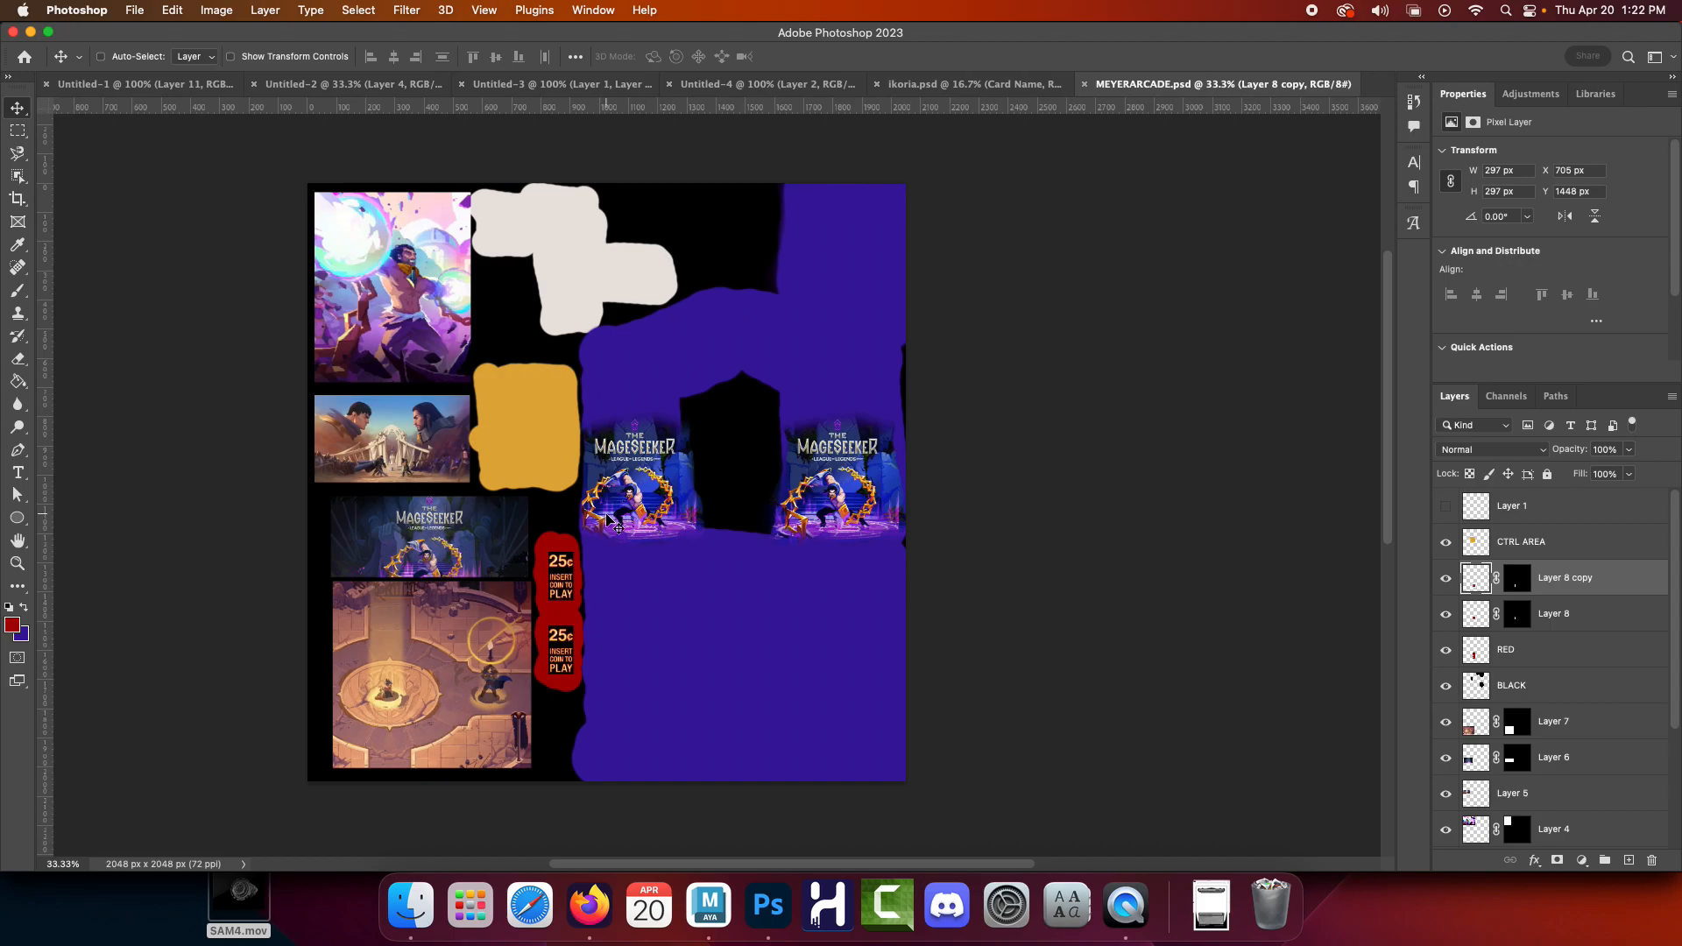
Start saving a copy of the texture and choose the sourceimages folder as its location
left_click(133, 8)
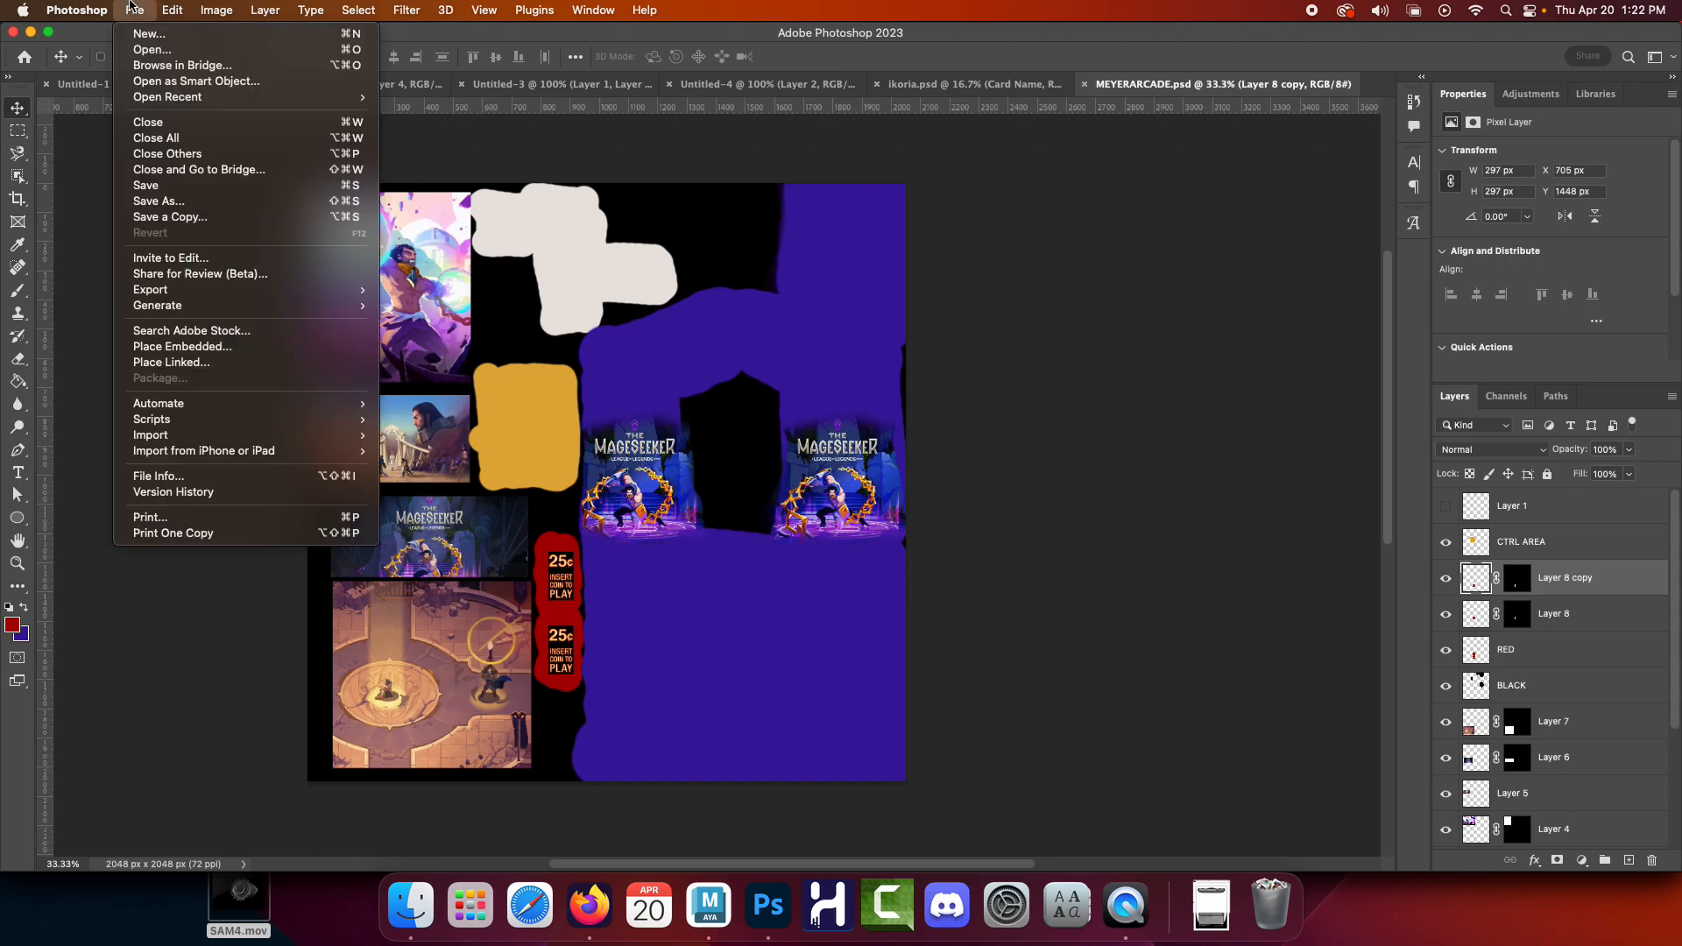
left_click(195, 219)
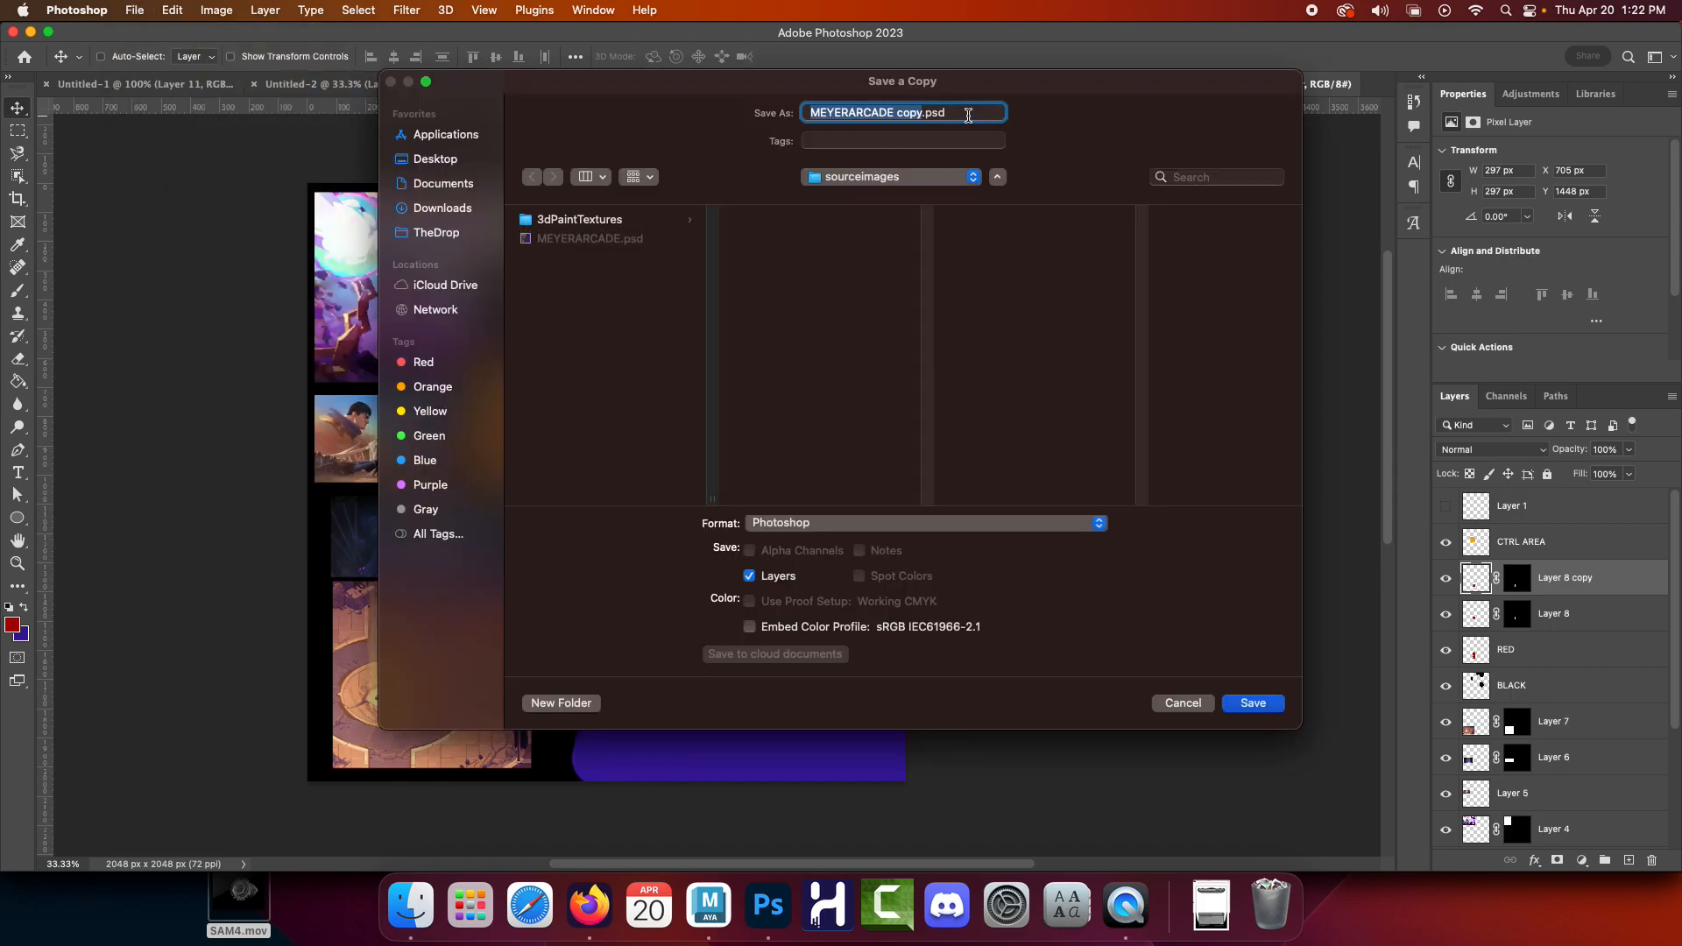
left_click(921, 180)
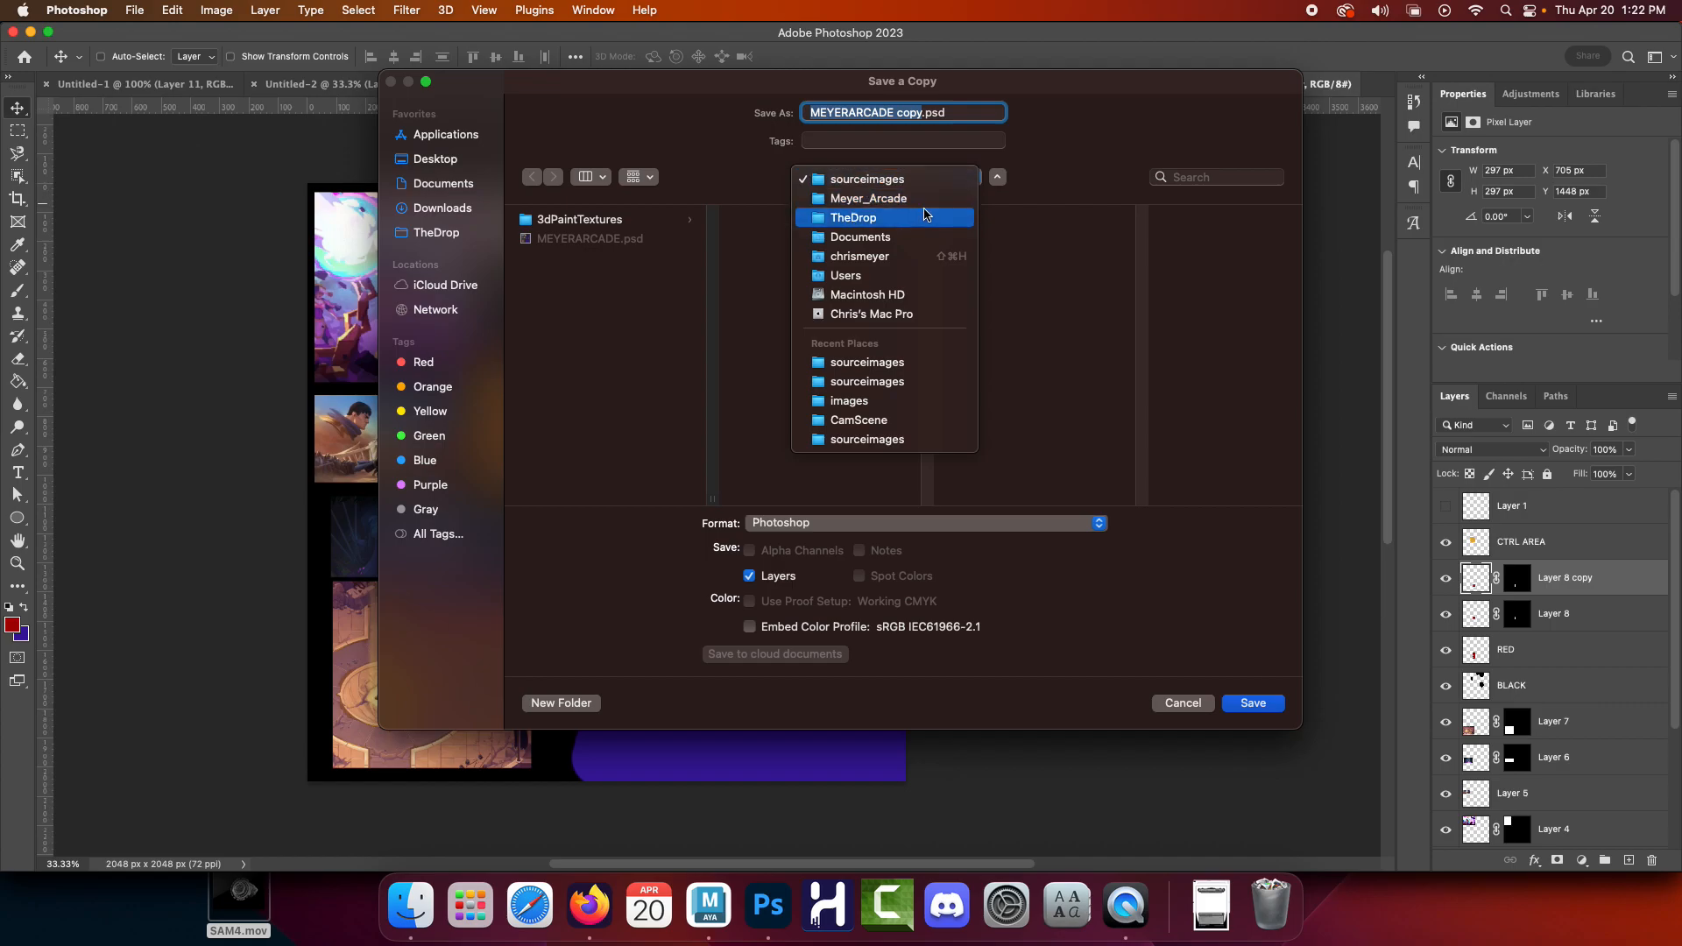
left_click(880, 186)
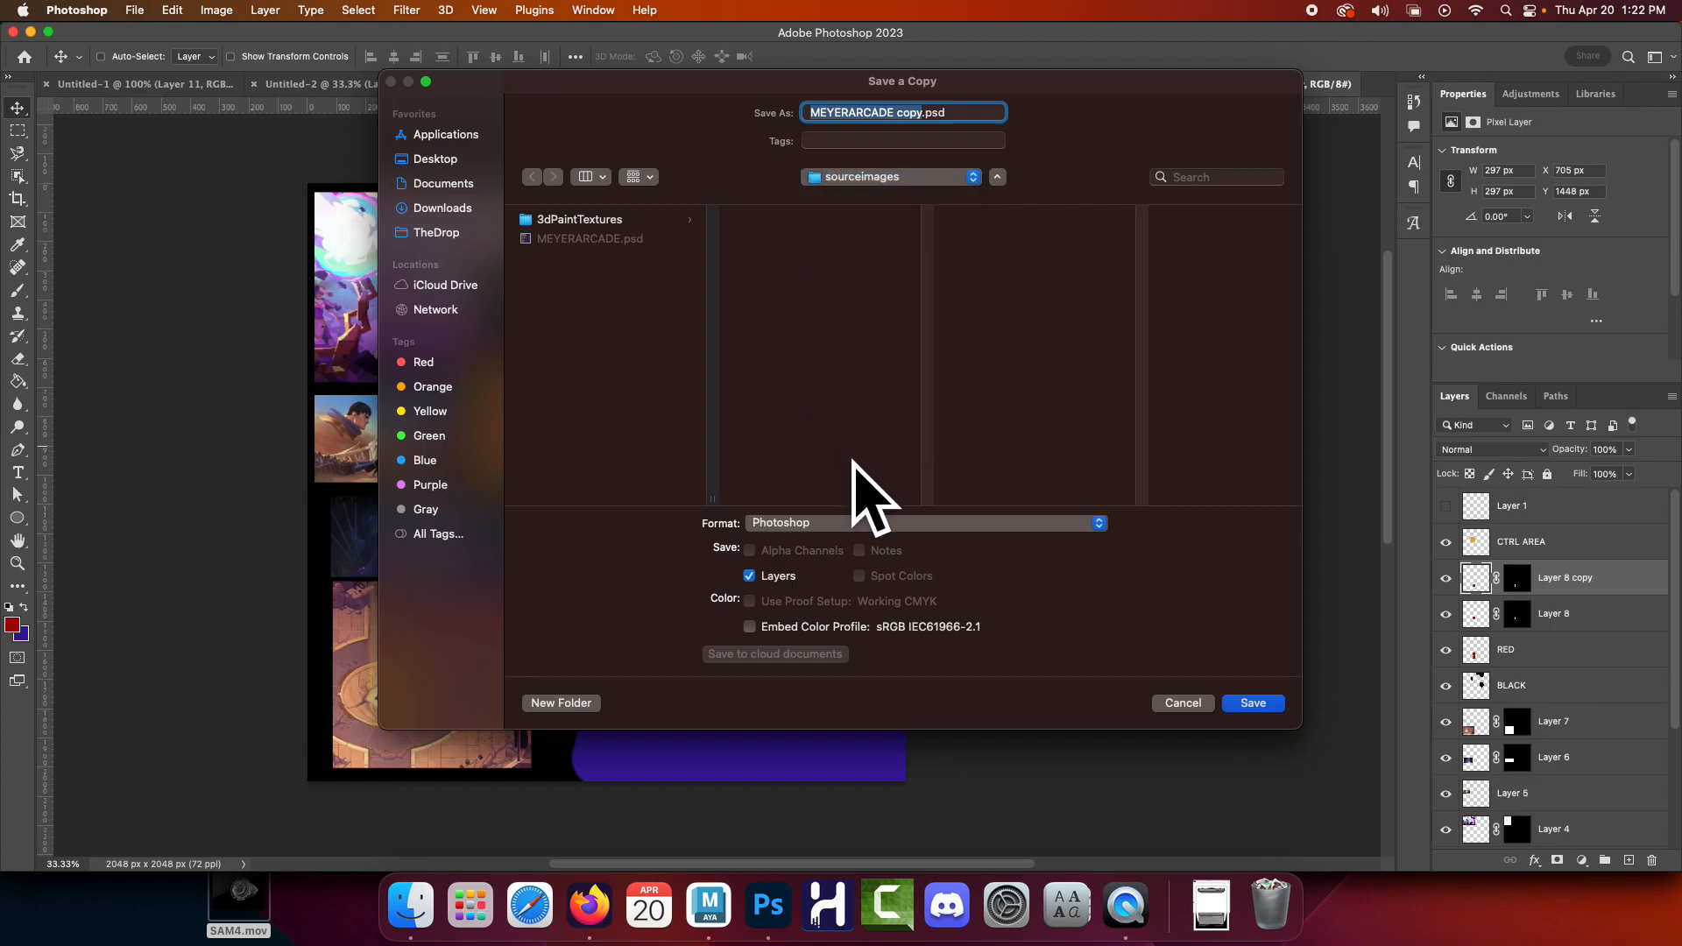
Save a PNG copy of the texture as MEYERARCADE.png in the sourceimages folder with the default PNG options
left_click(855, 523)
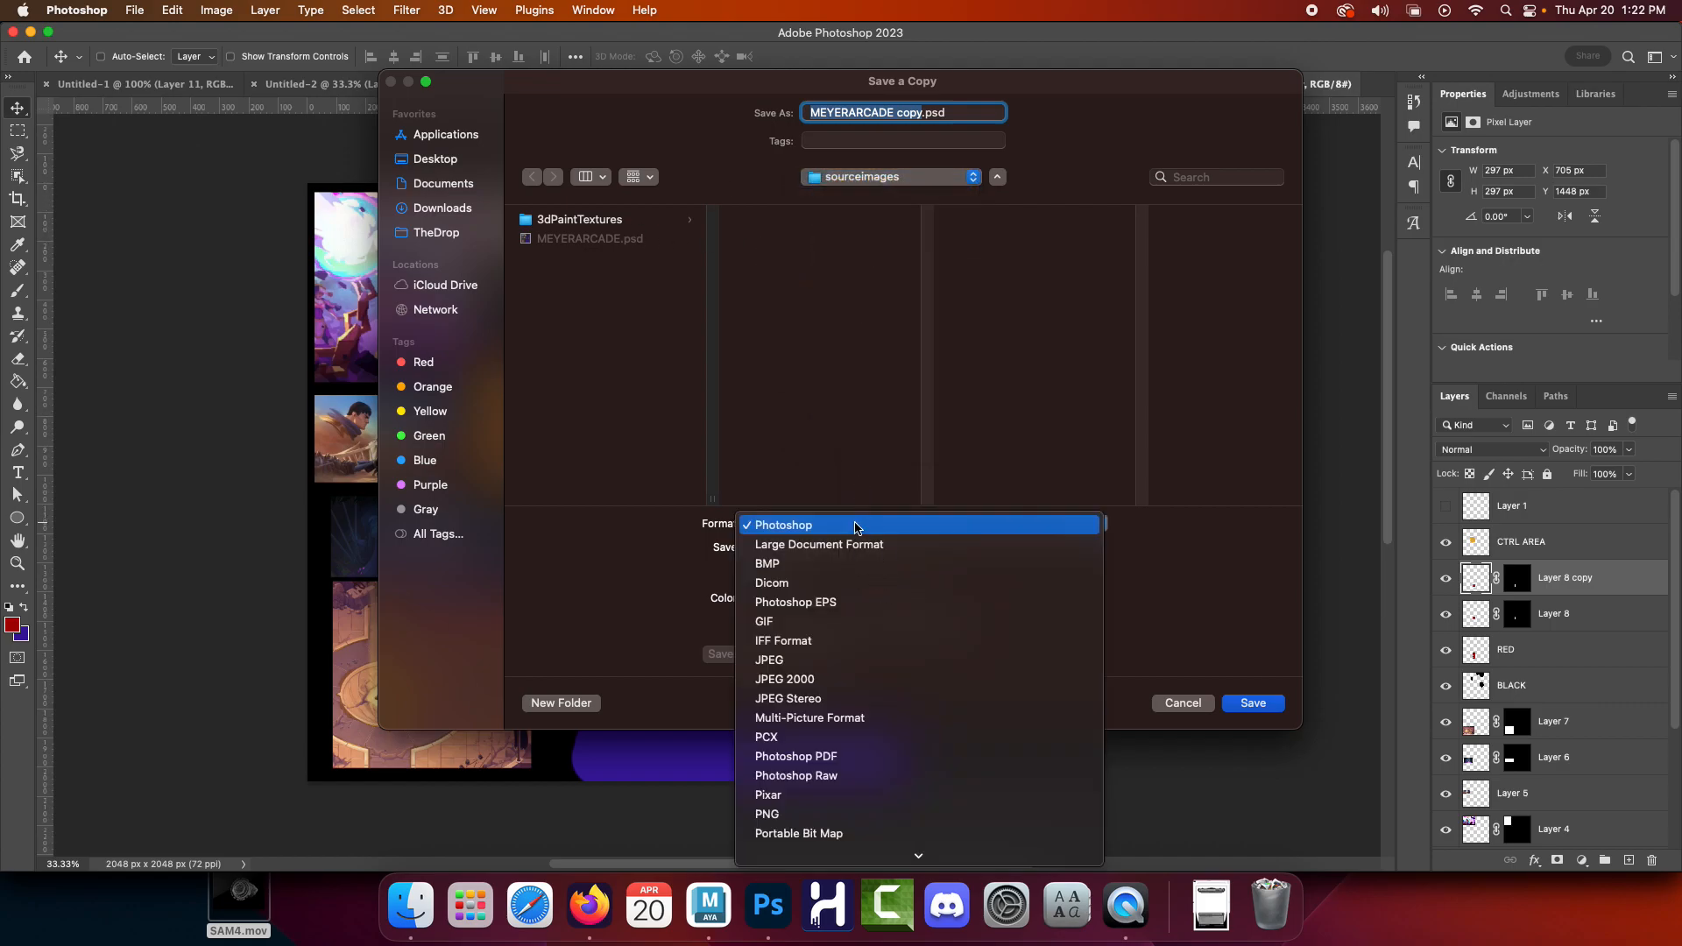
left_click(876, 815)
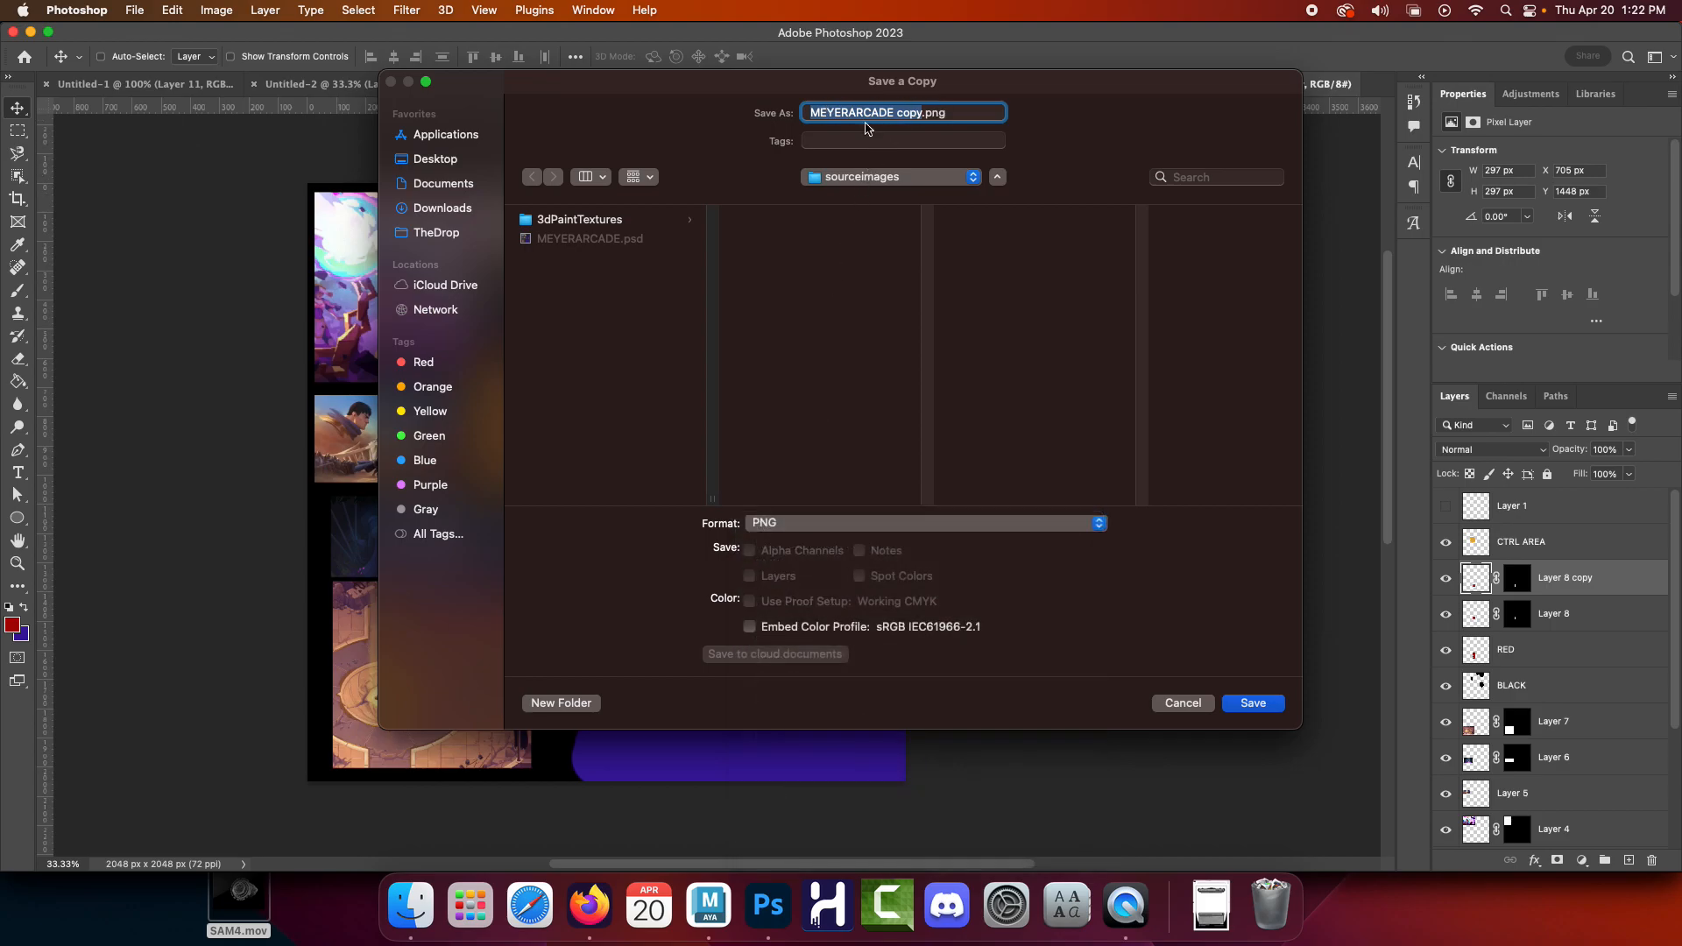
left_click(926, 113)
key("BackSpace")
key("BackSpace")
key("BackSpace")
key("BackSpace")
key("BackSpace")
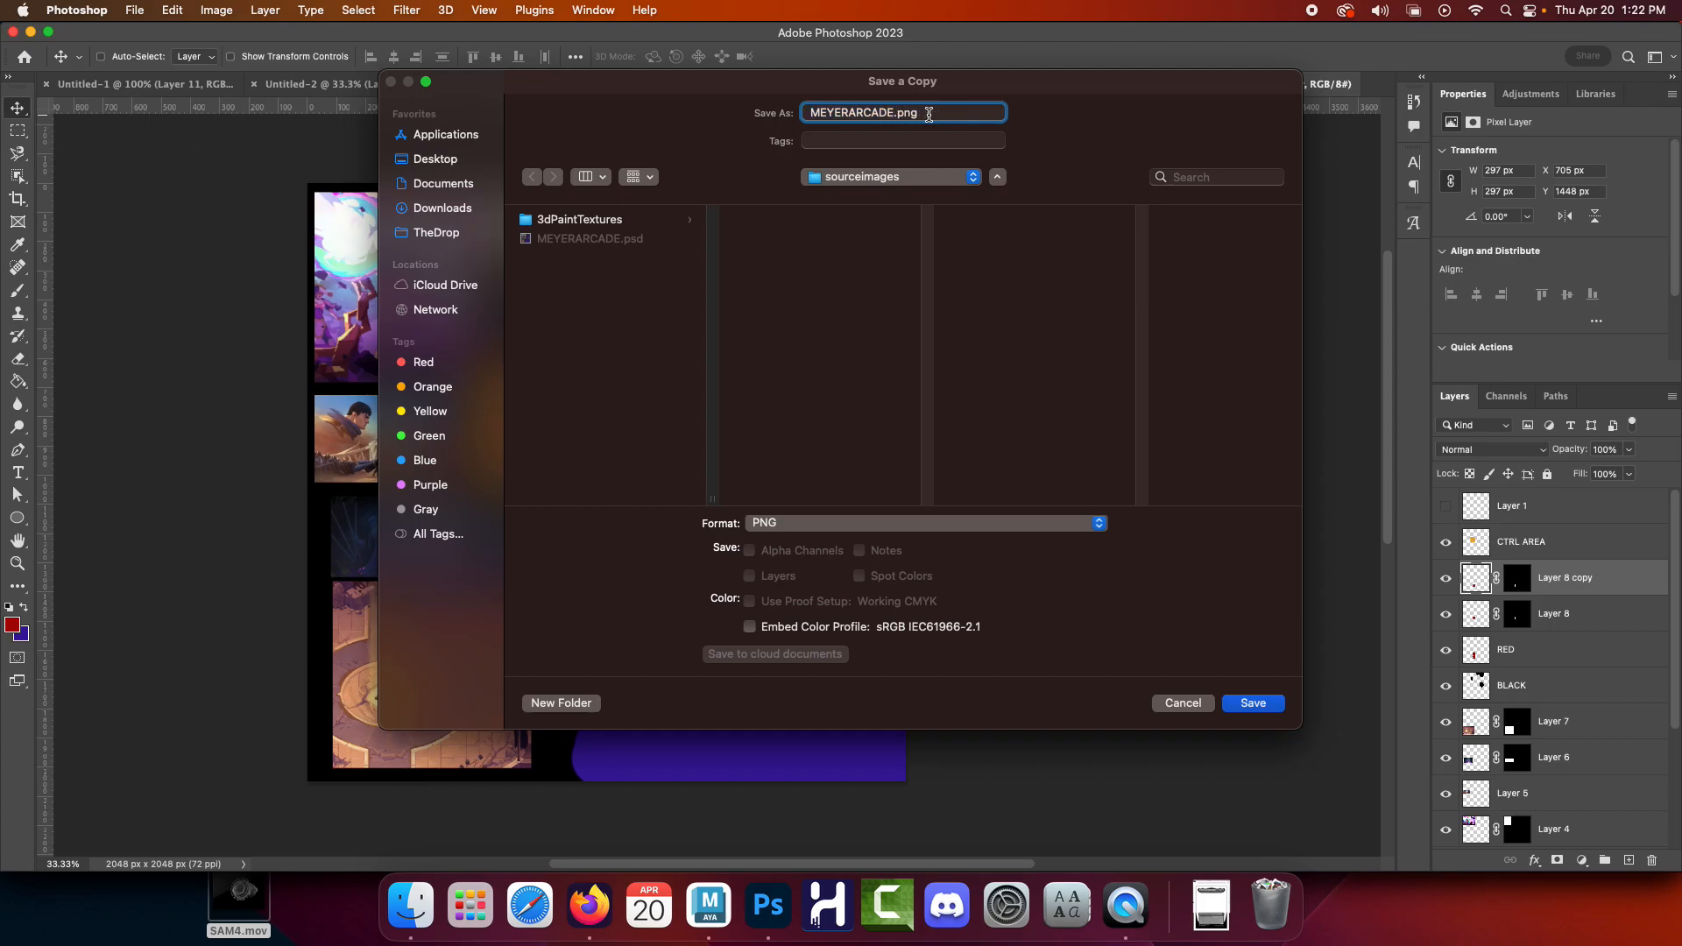
key("Return")
key("Return")
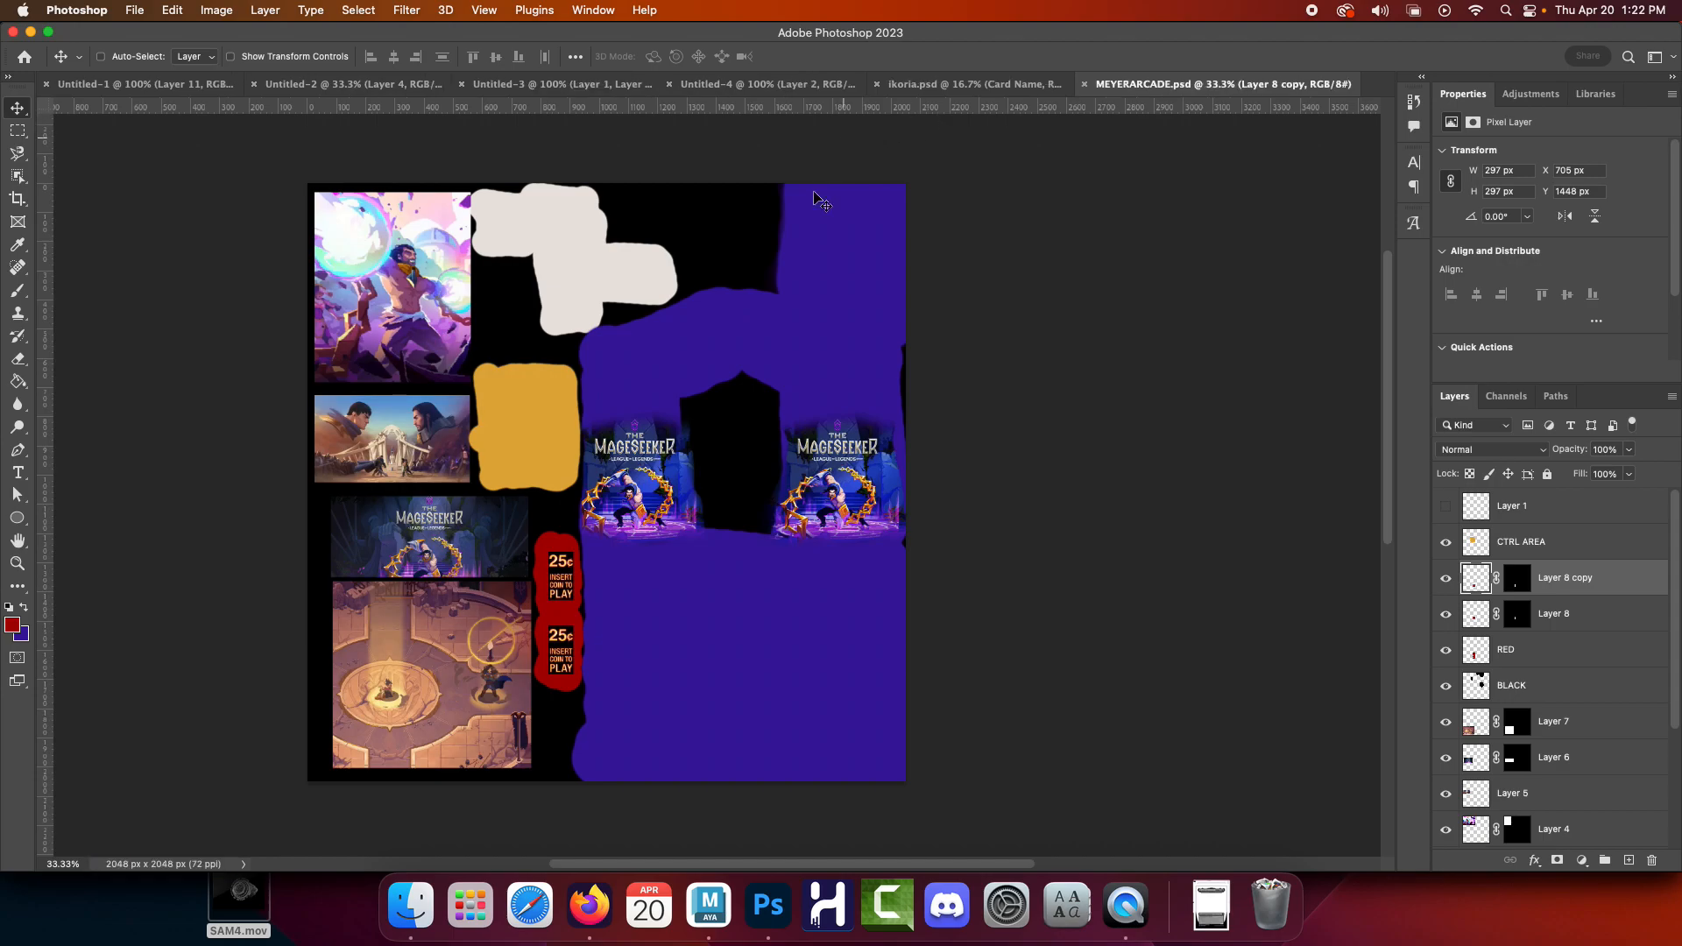
Switch to Maya, close the UV Editor, and assign a new Blinn material to the whole arcade cabinet
left_click(709, 909)
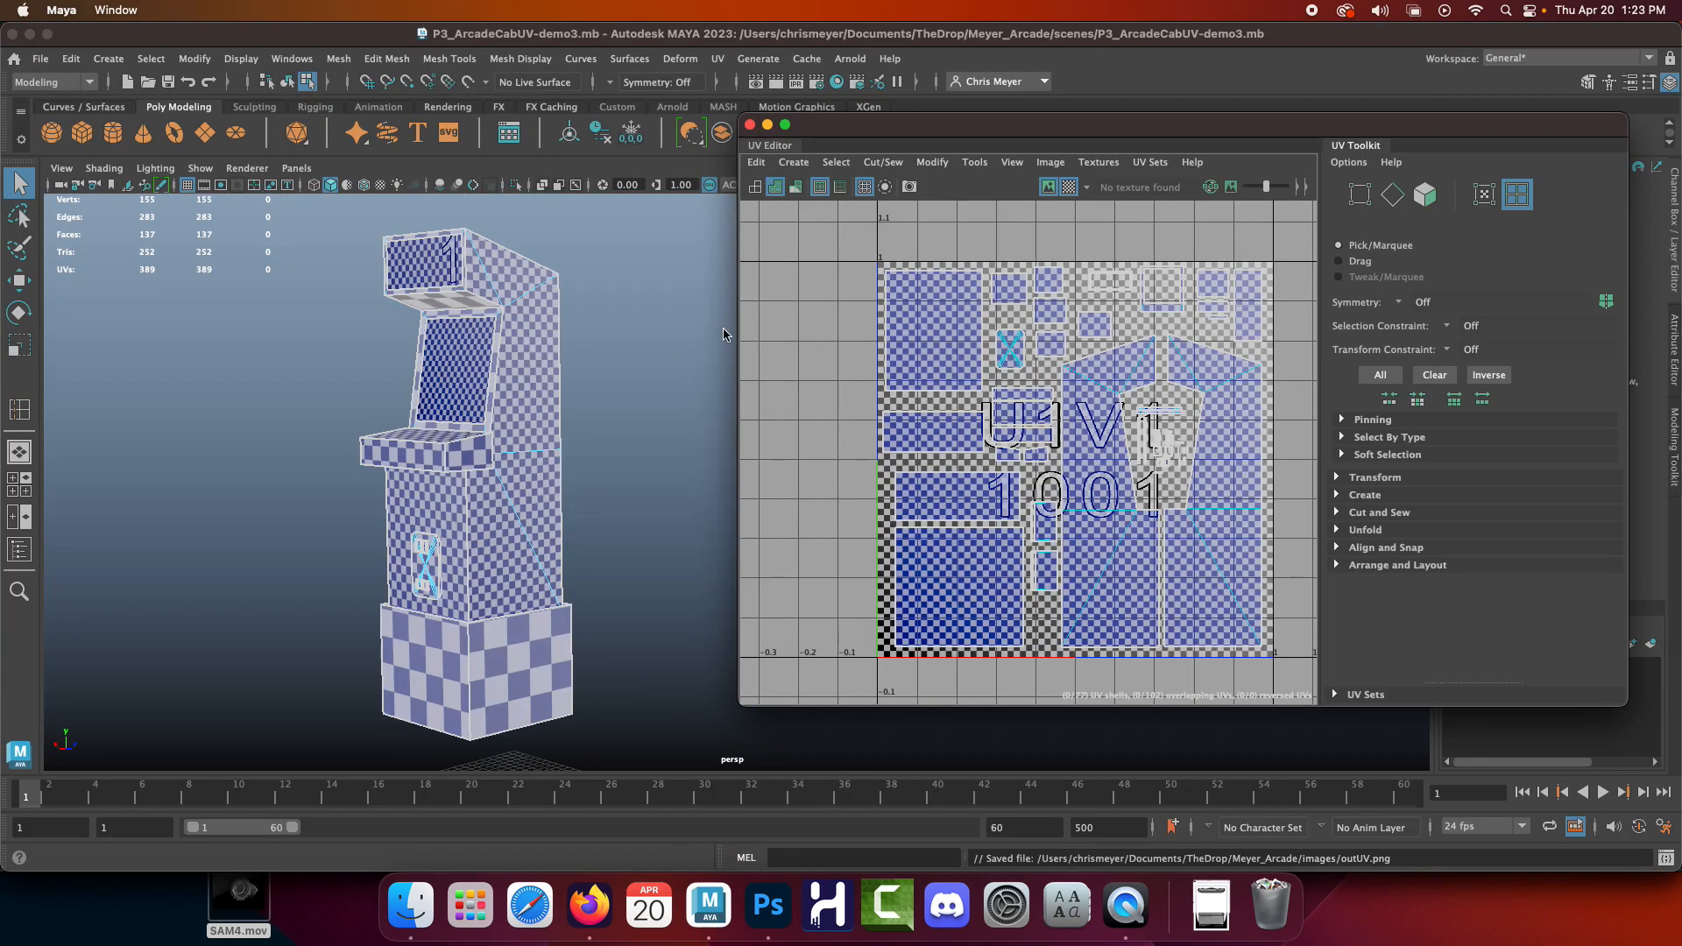
left_click(749, 125)
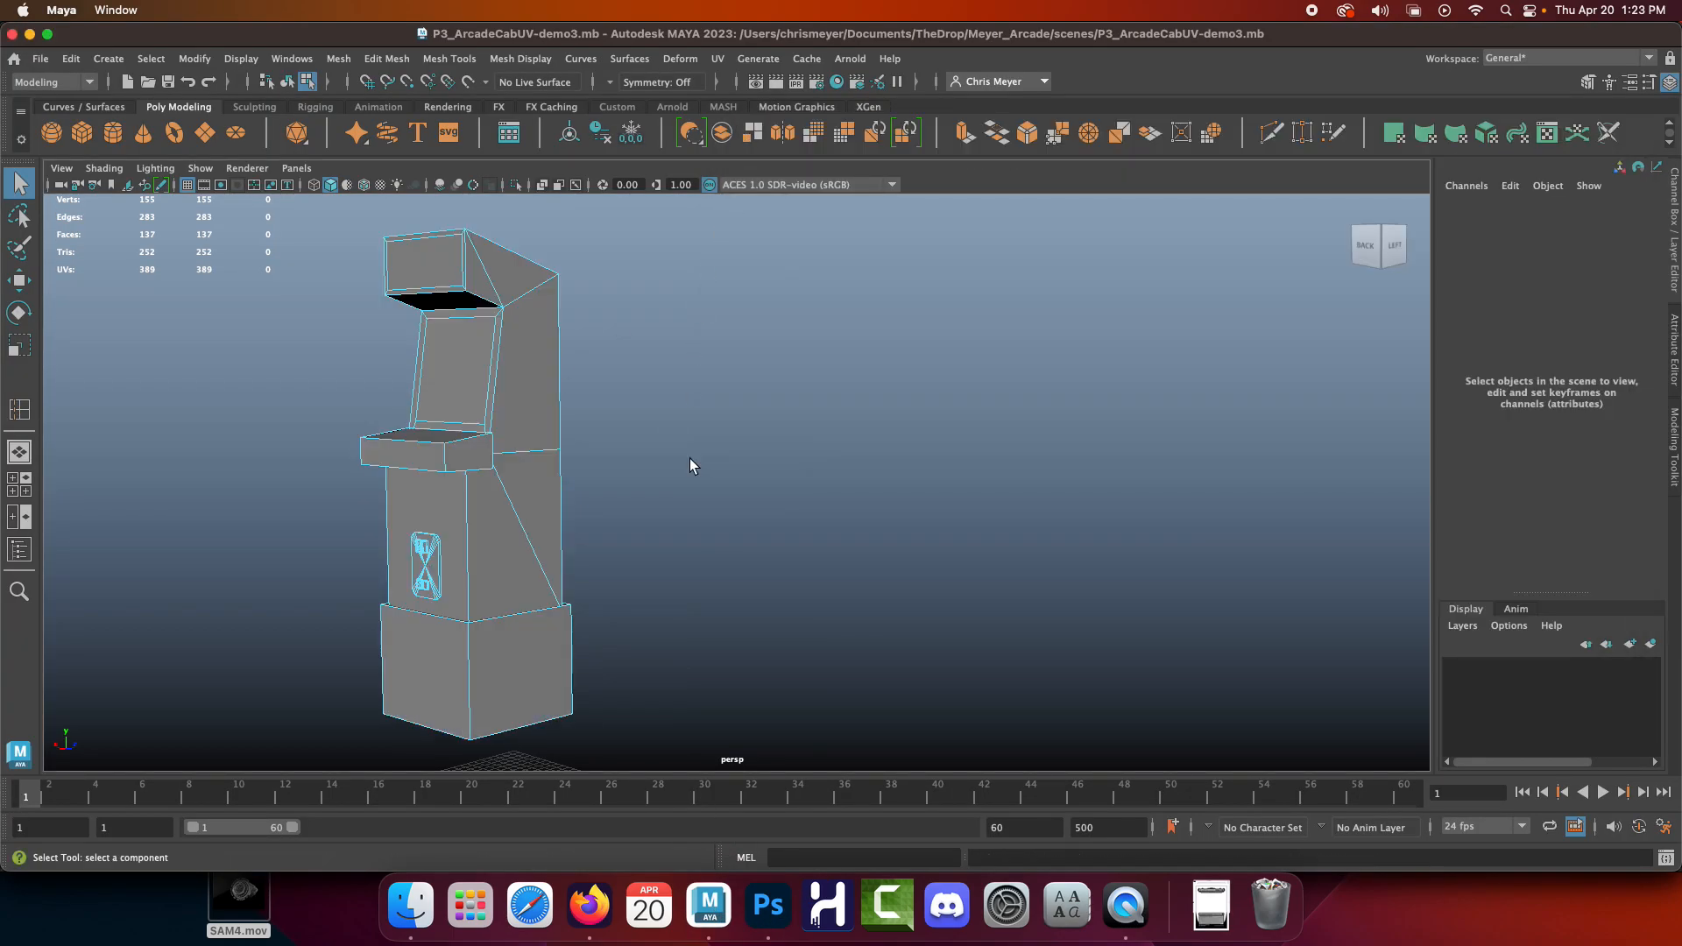
left_click(515, 375)
right_click_drag(514, 369, 639, 291)
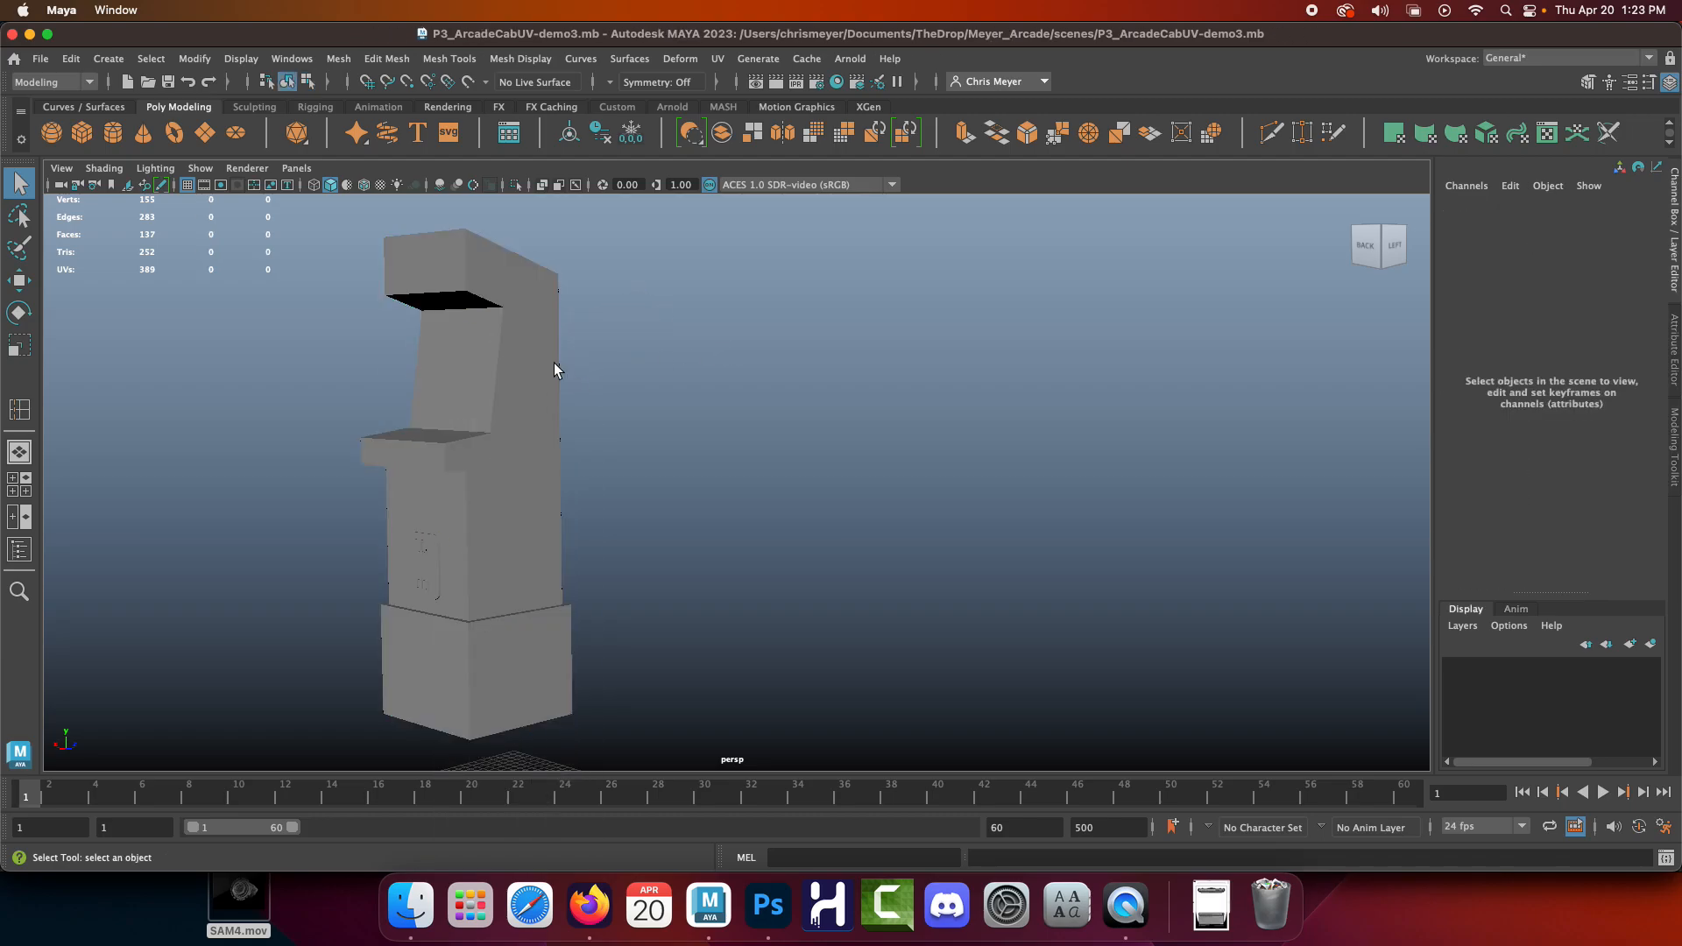
left_click(528, 328)
right_click(526, 319)
mouse_move(561, 784)
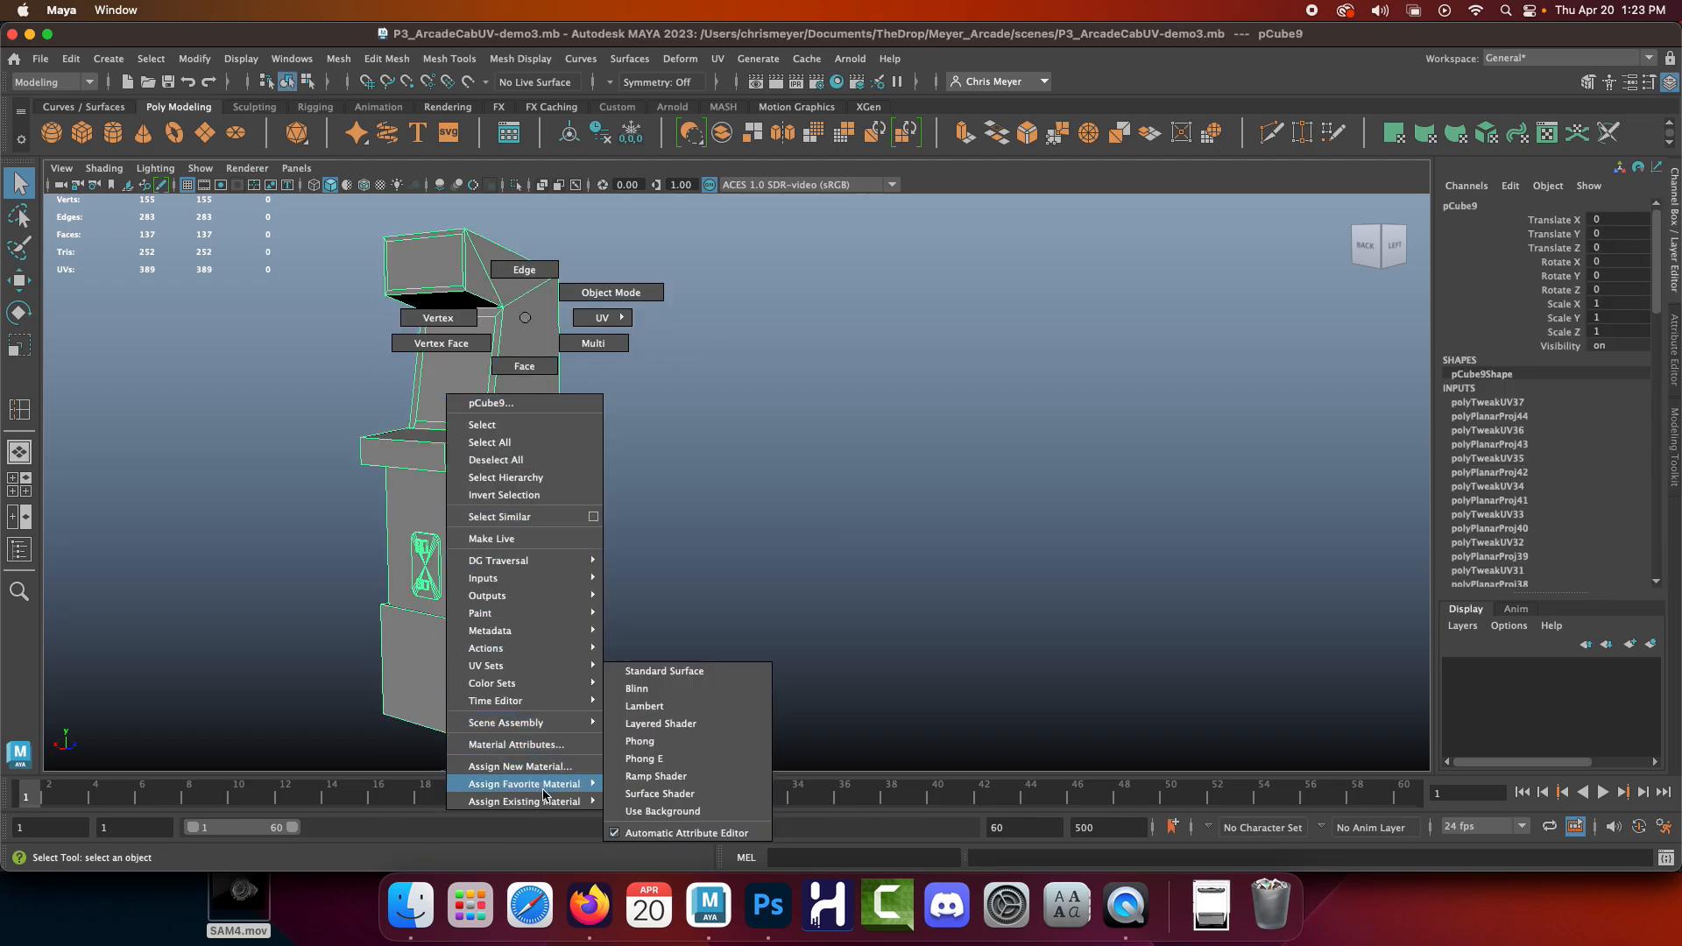
left_click(698, 685)
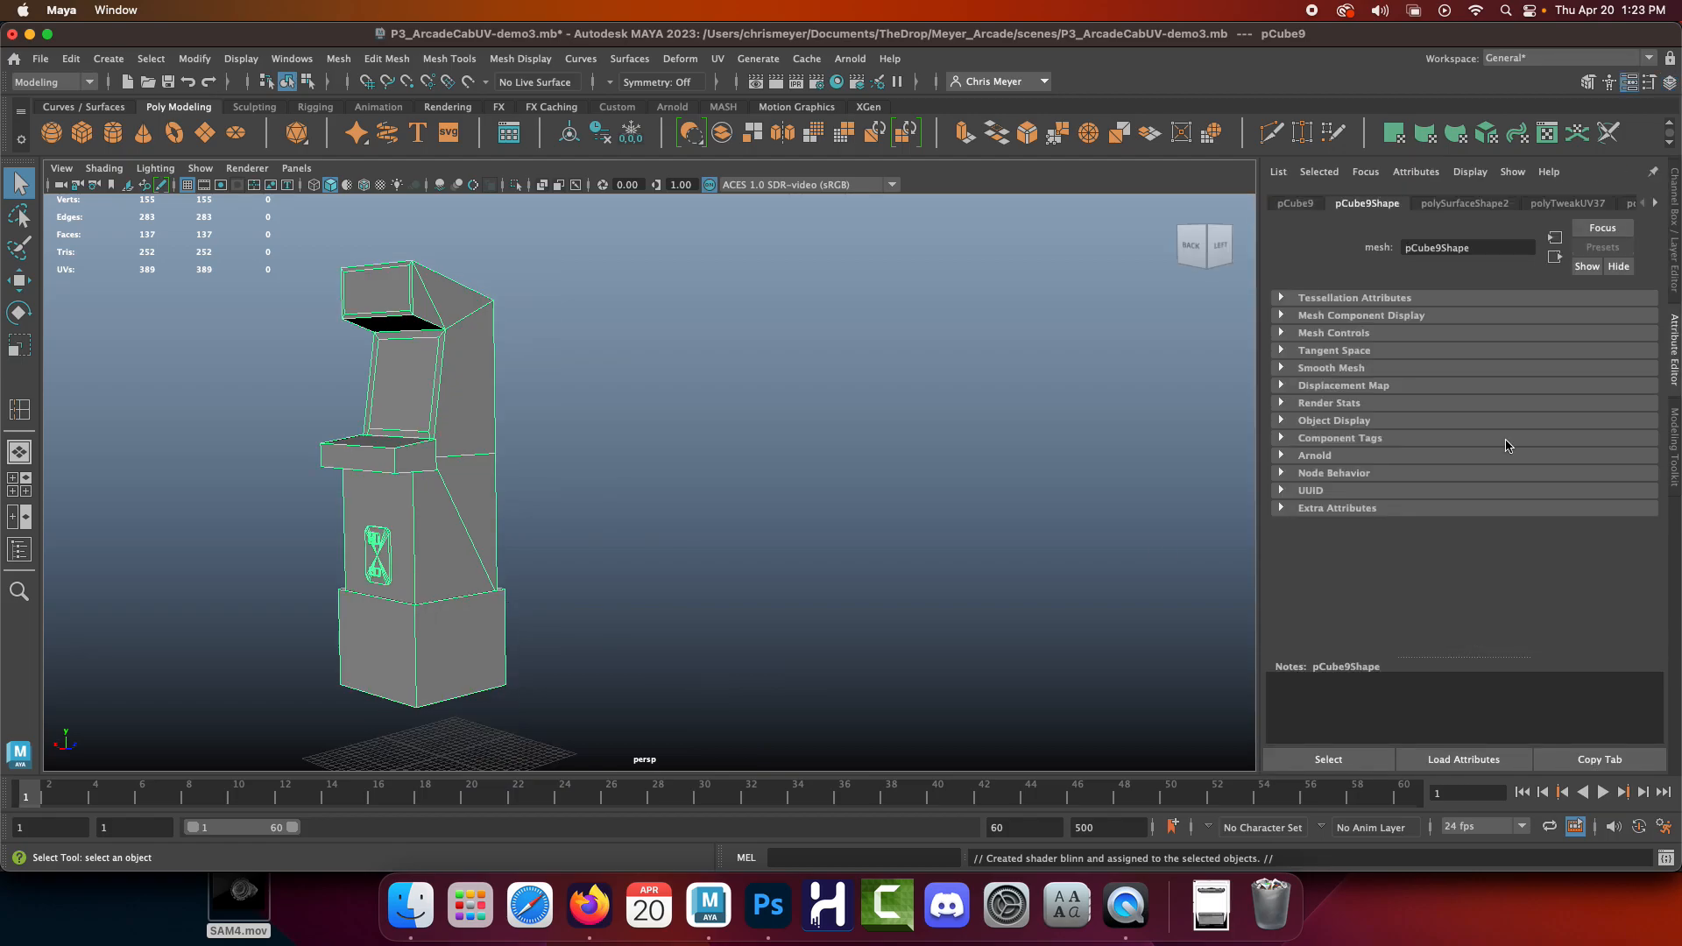
Open the material attributes of the cabinet's blinn1 shader
left_click(1654, 204)
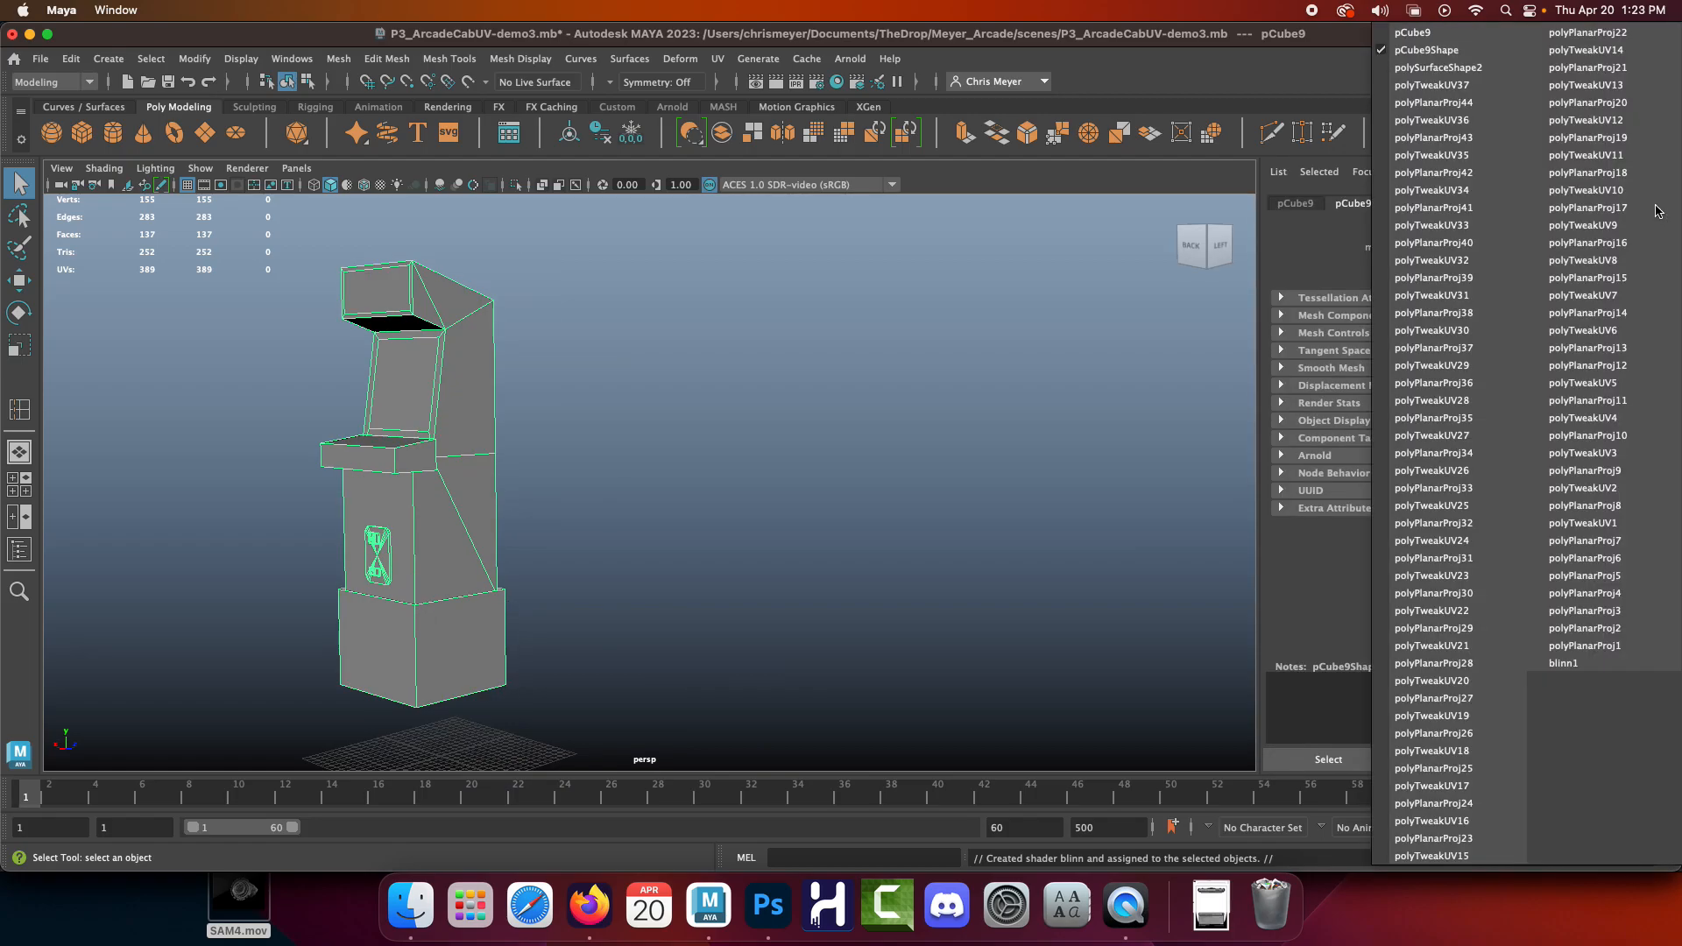
left_click(1581, 665)
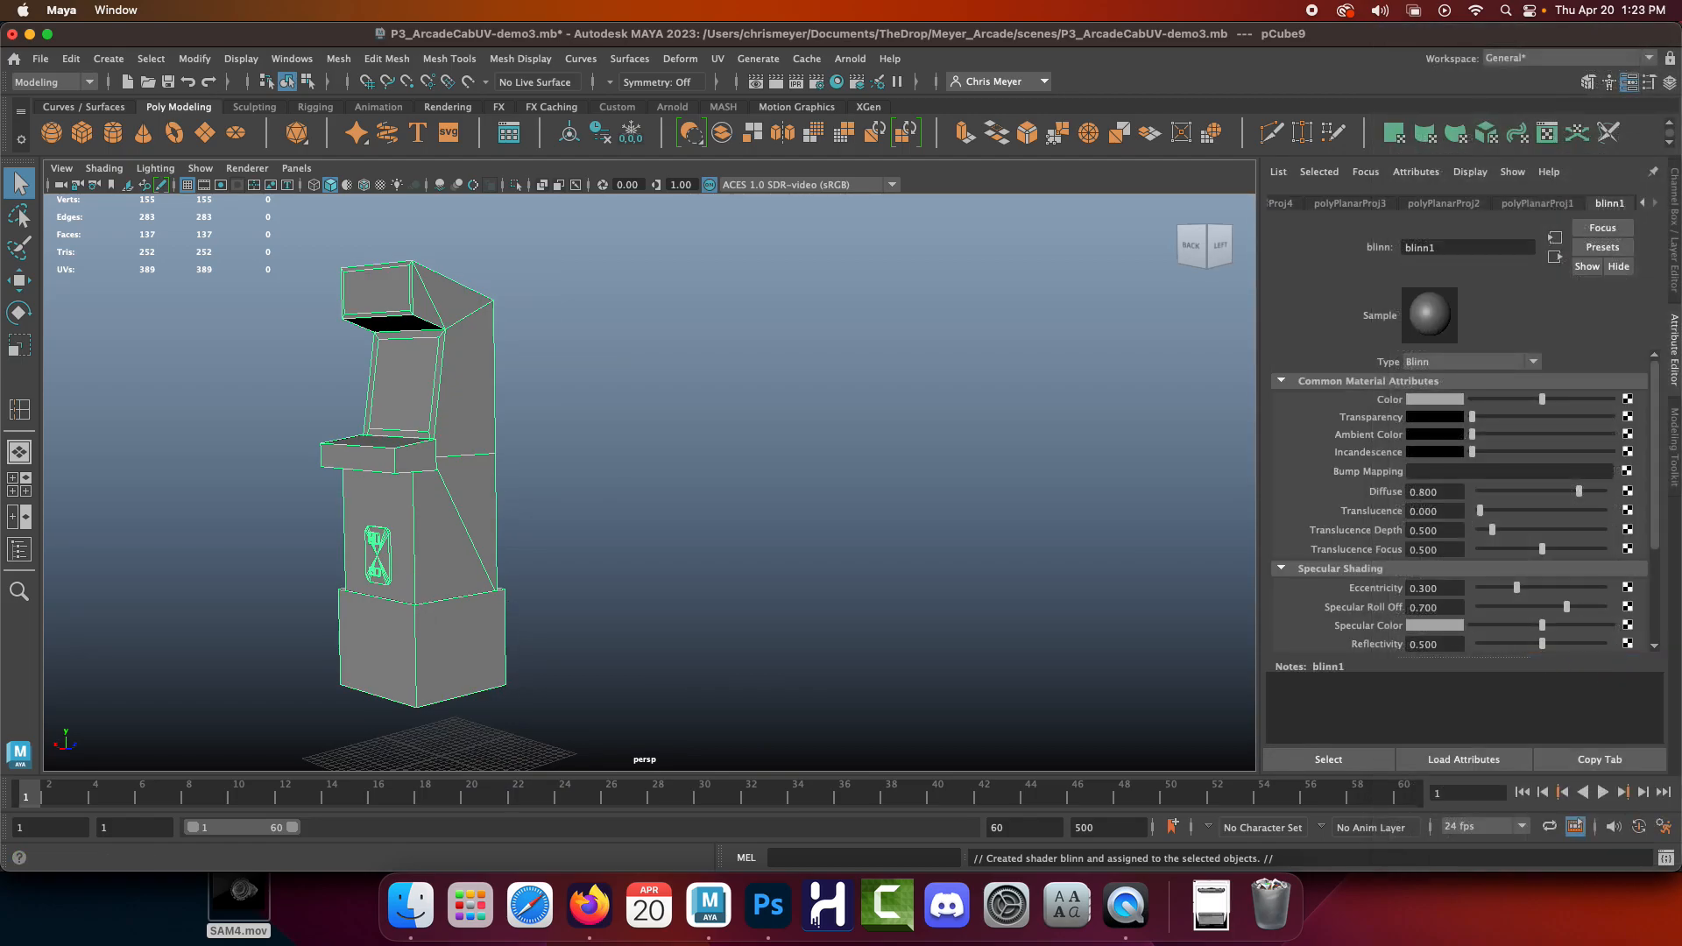
left_click(1654, 204)
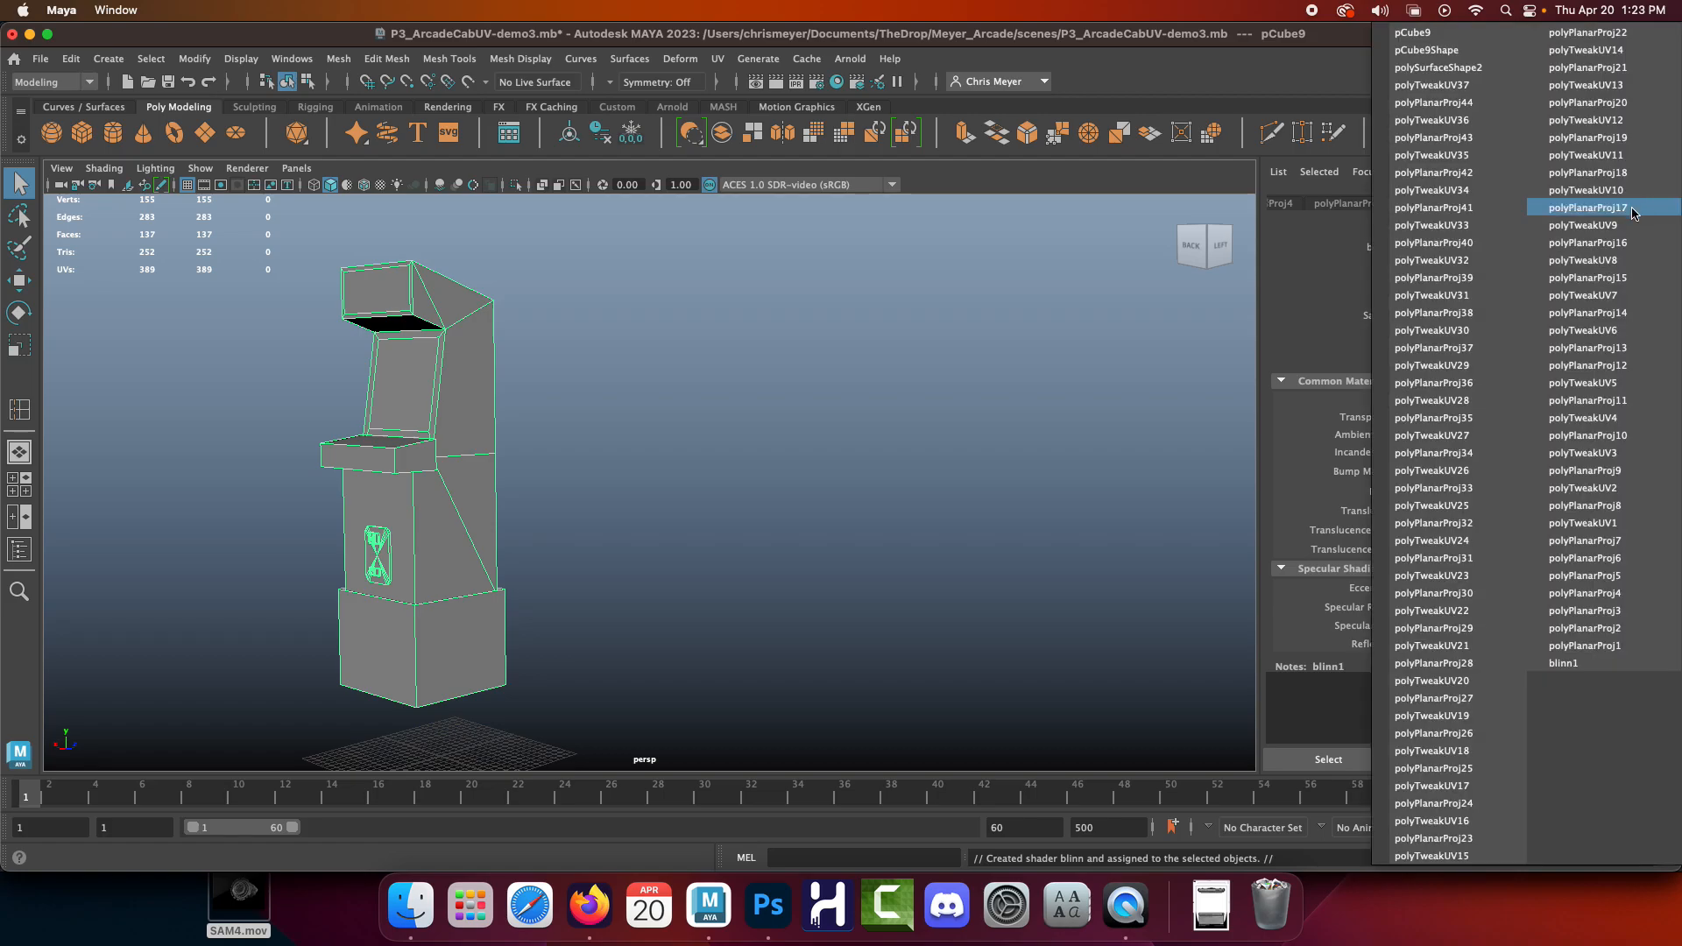
left_click(1565, 663)
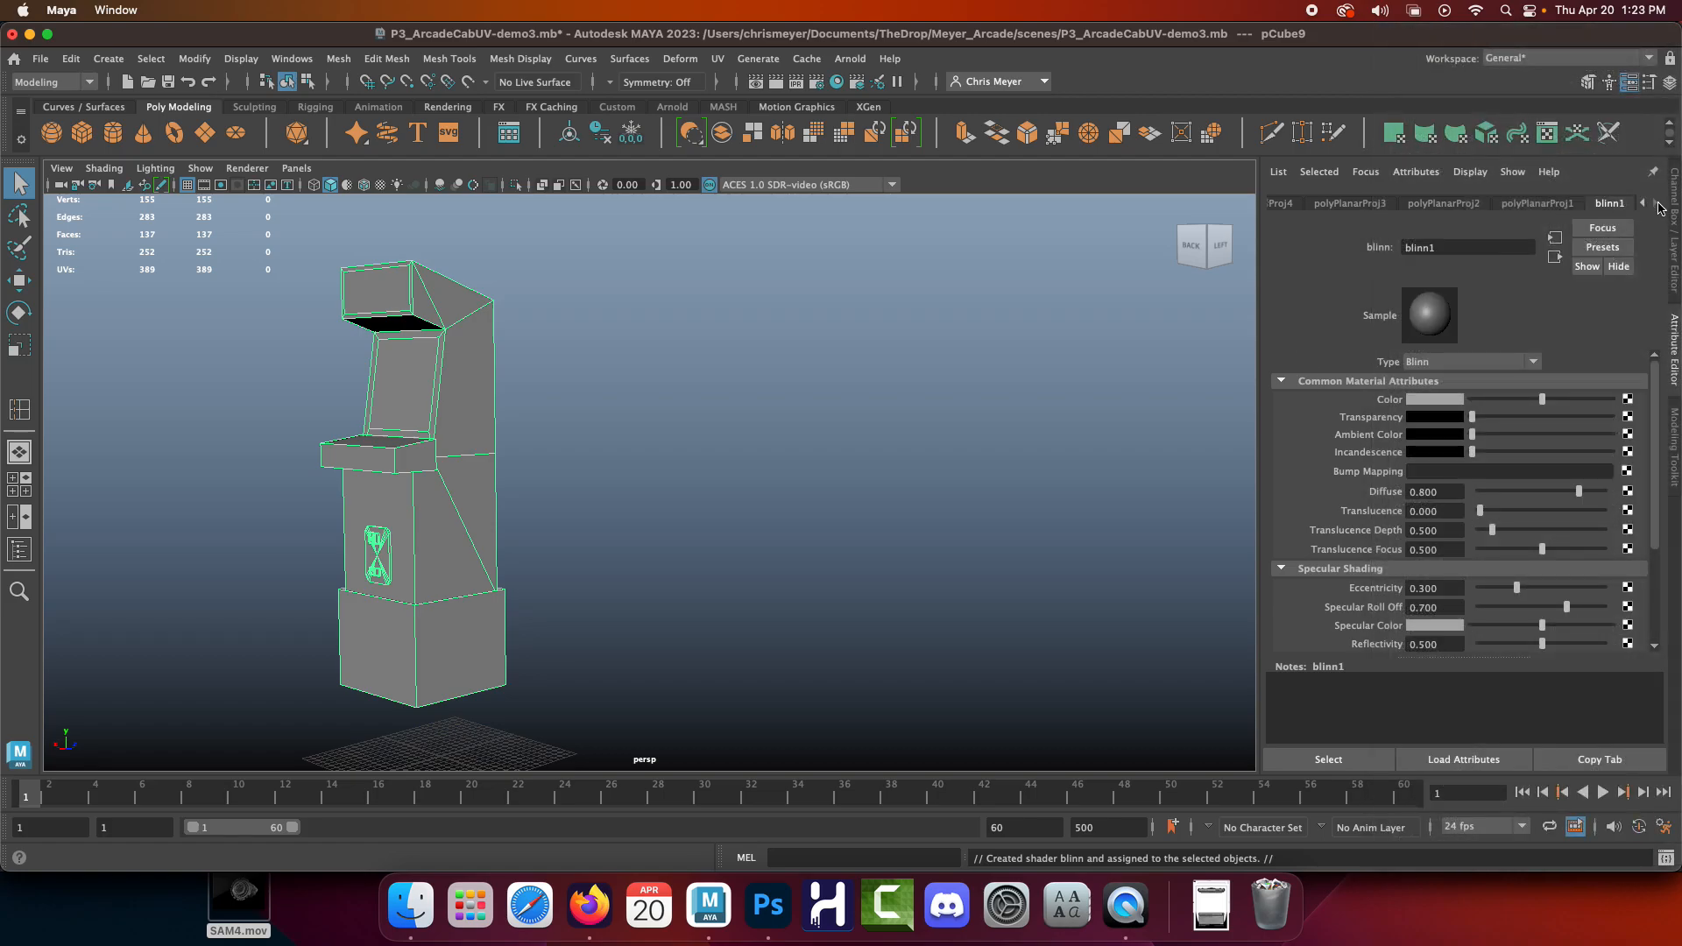
right_click_drag(442, 311, 449, 736)
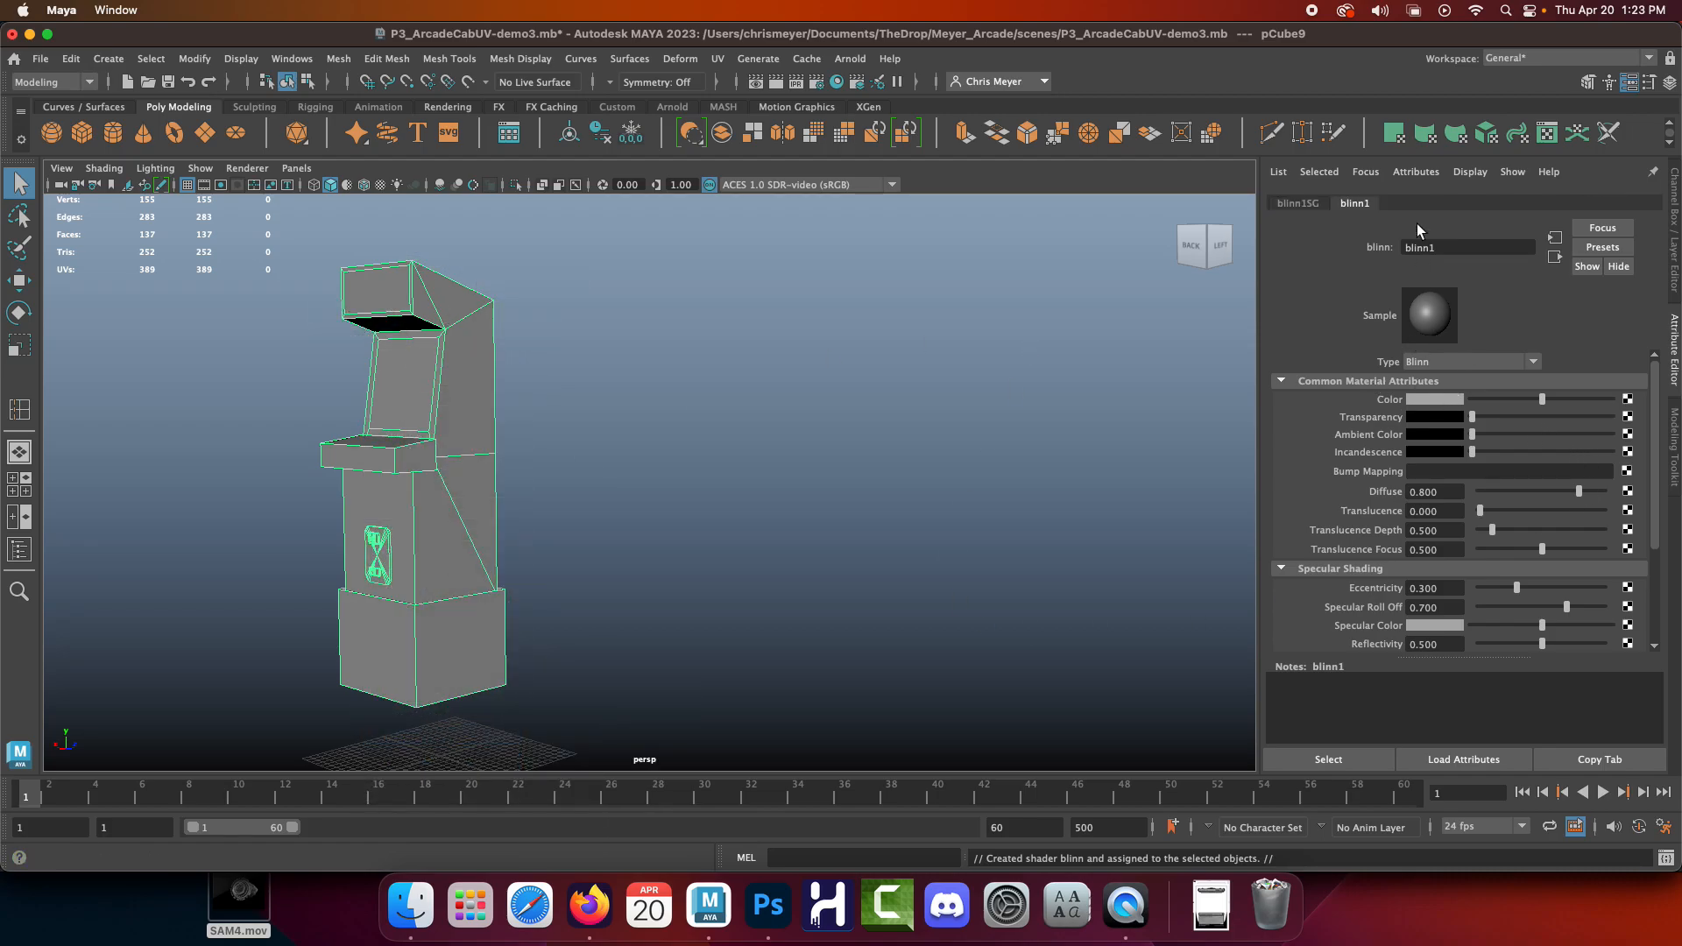
Connect a File texture to the Blinn material's Color and load MEYERARCADE.png from sourceimages
left_click(1627, 399)
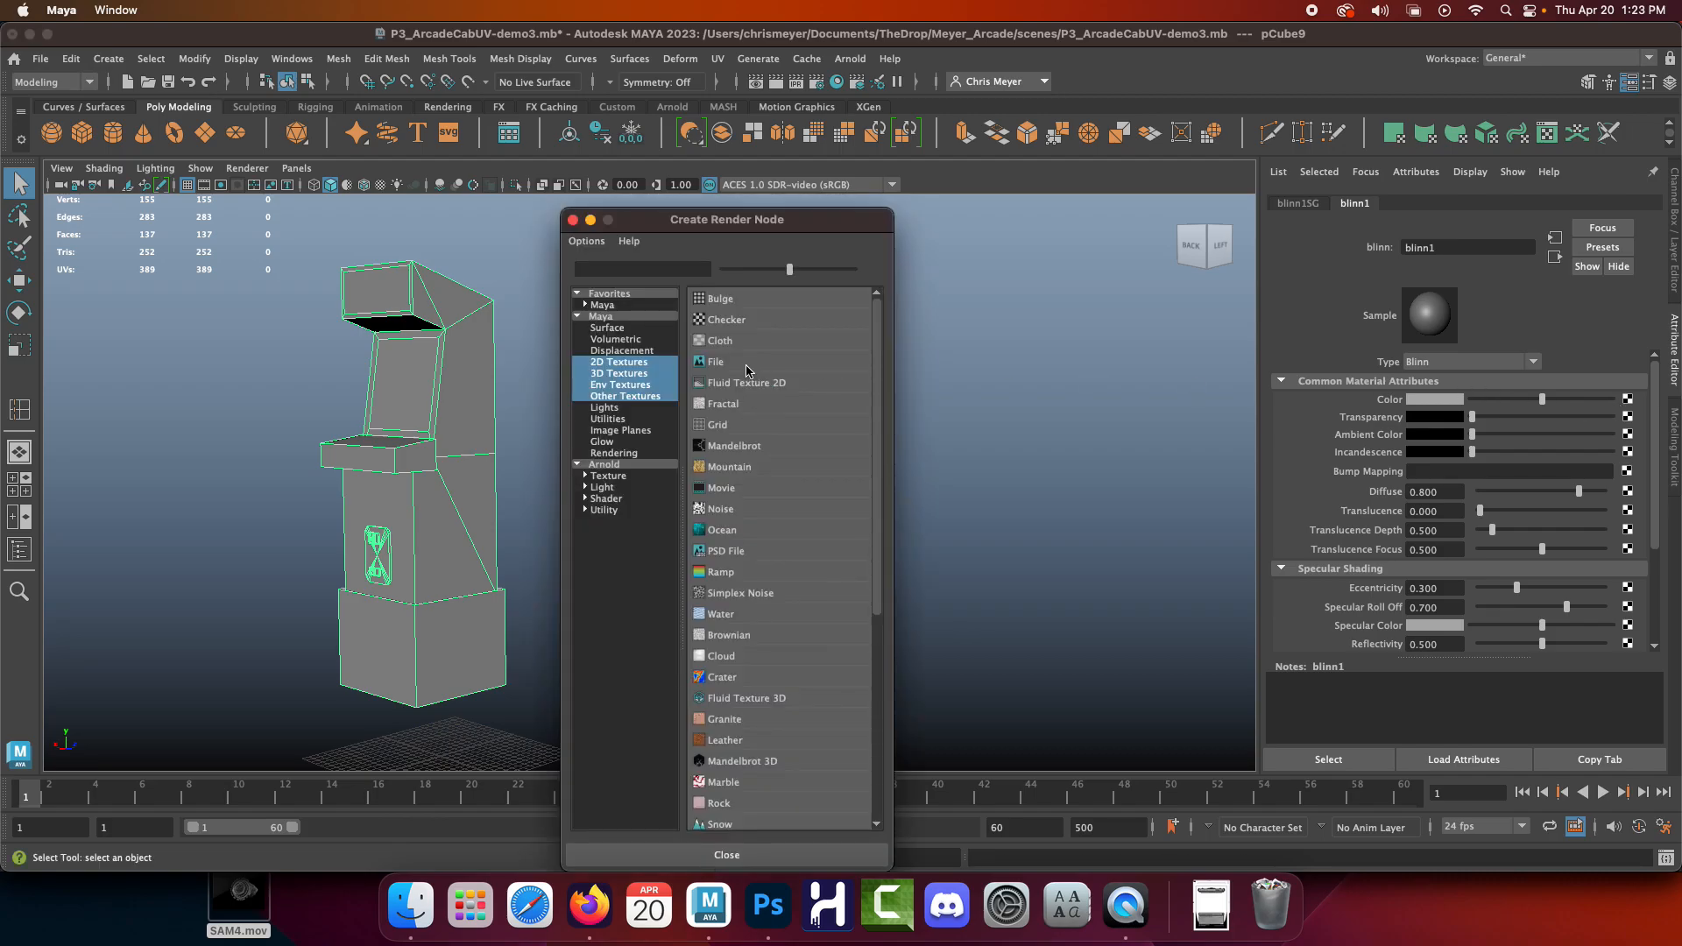
left_click(763, 390)
left_click(1631, 440)
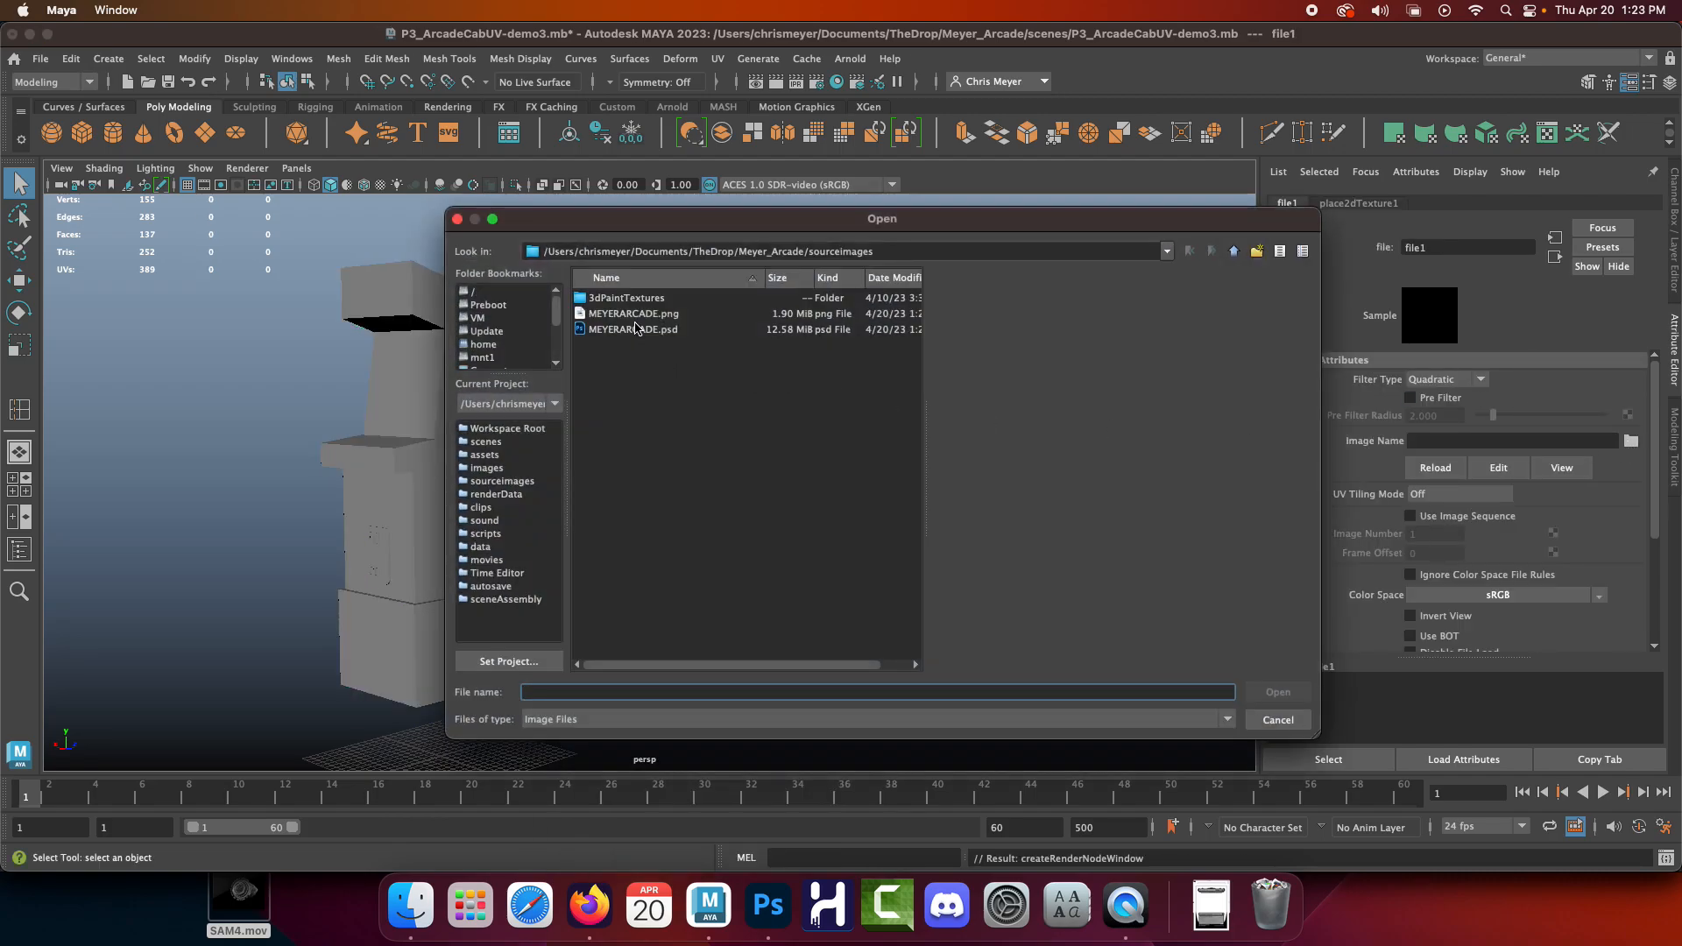
left_click_drag(740, 252, 876, 253)
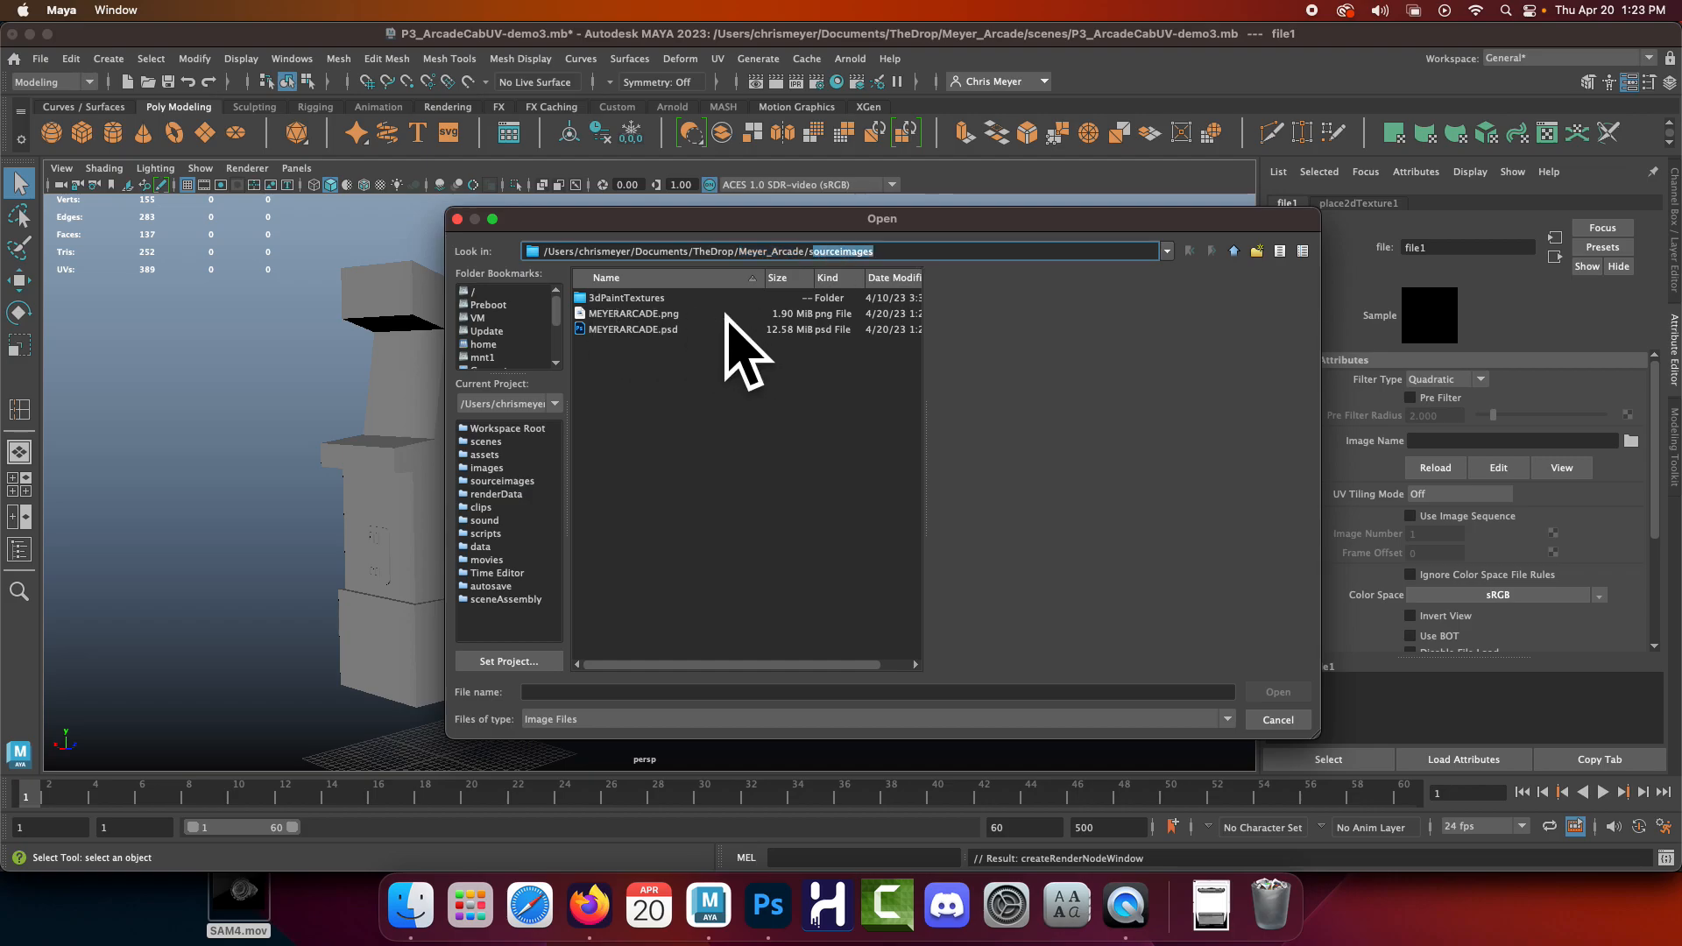
left_click(667, 314)
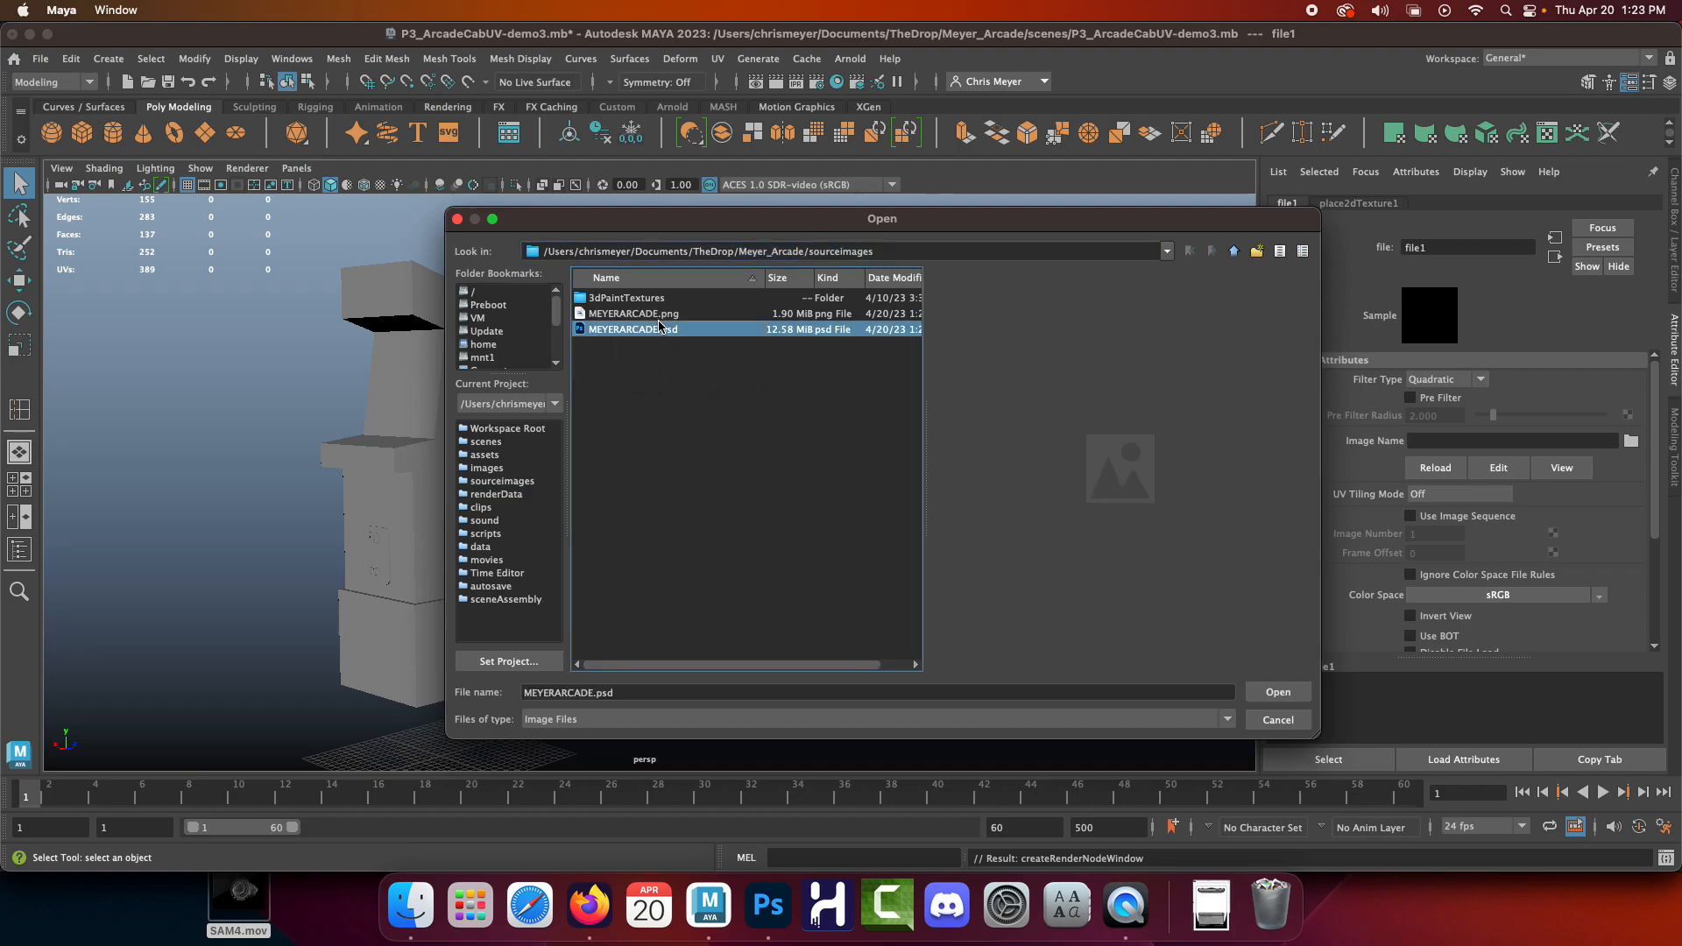
left_click(1278, 693)
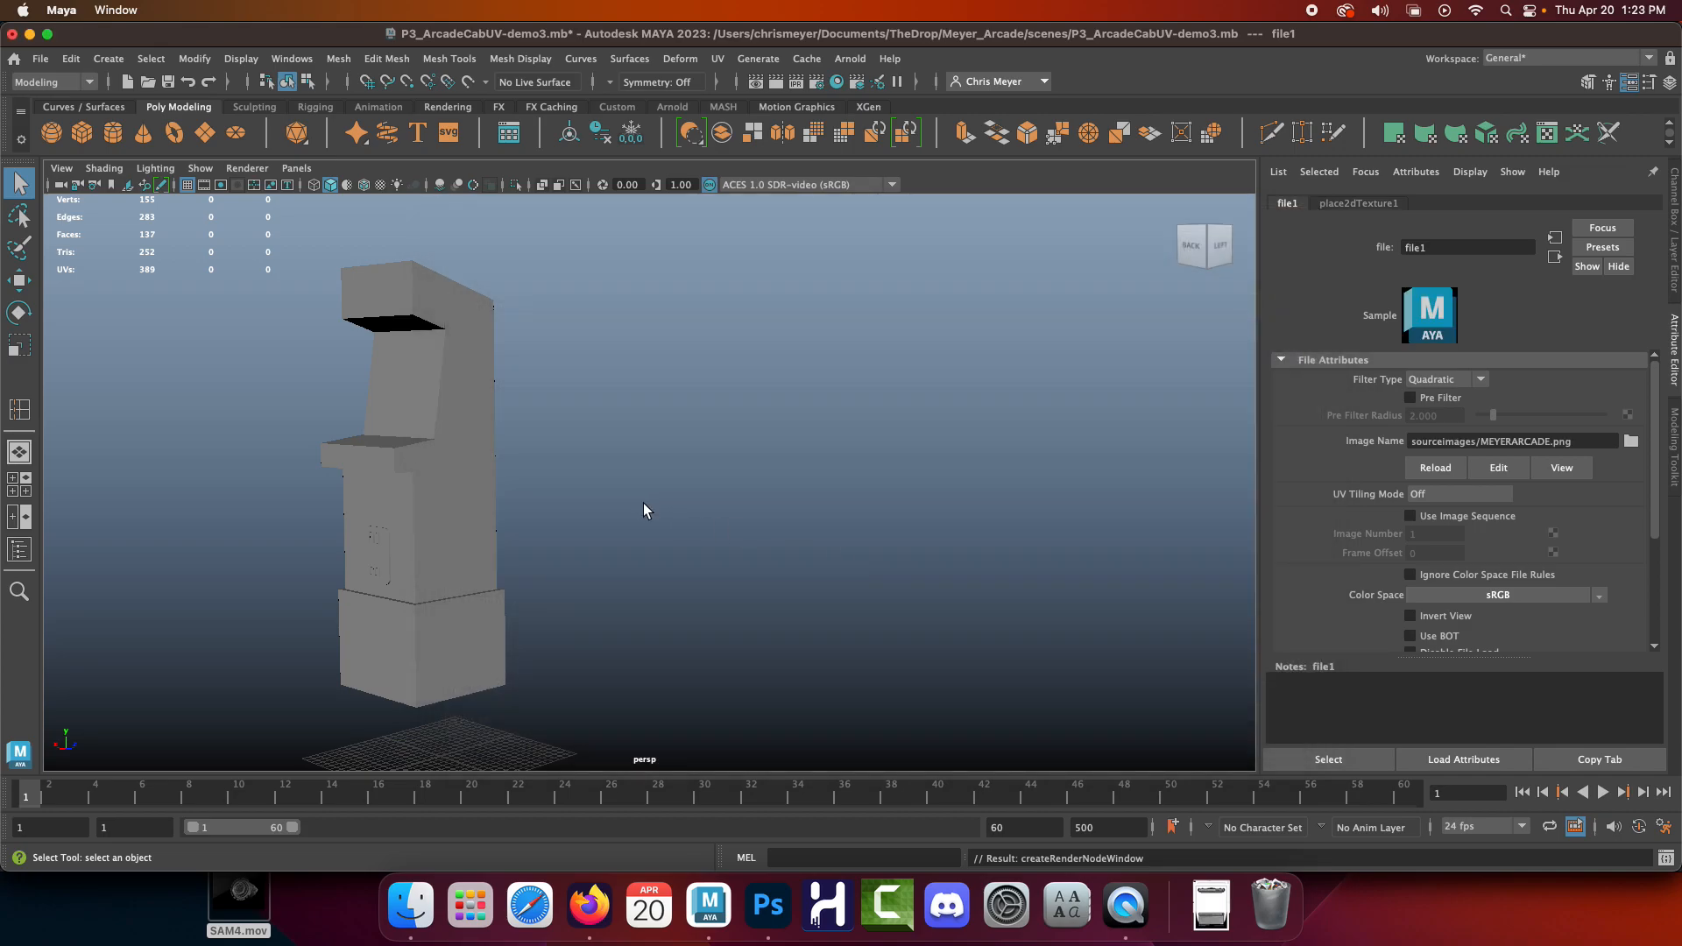
Turn on textured display, check the artwork on the cabinet's front and control deck, and select the cabinet
key("6")
mouse_move(537, 465)
left_mouse_down("alt")
mouse_move(1030, 455)
mouse_move(665, 473)
mouse_move(749, 494)
left_mouse_up("alt")
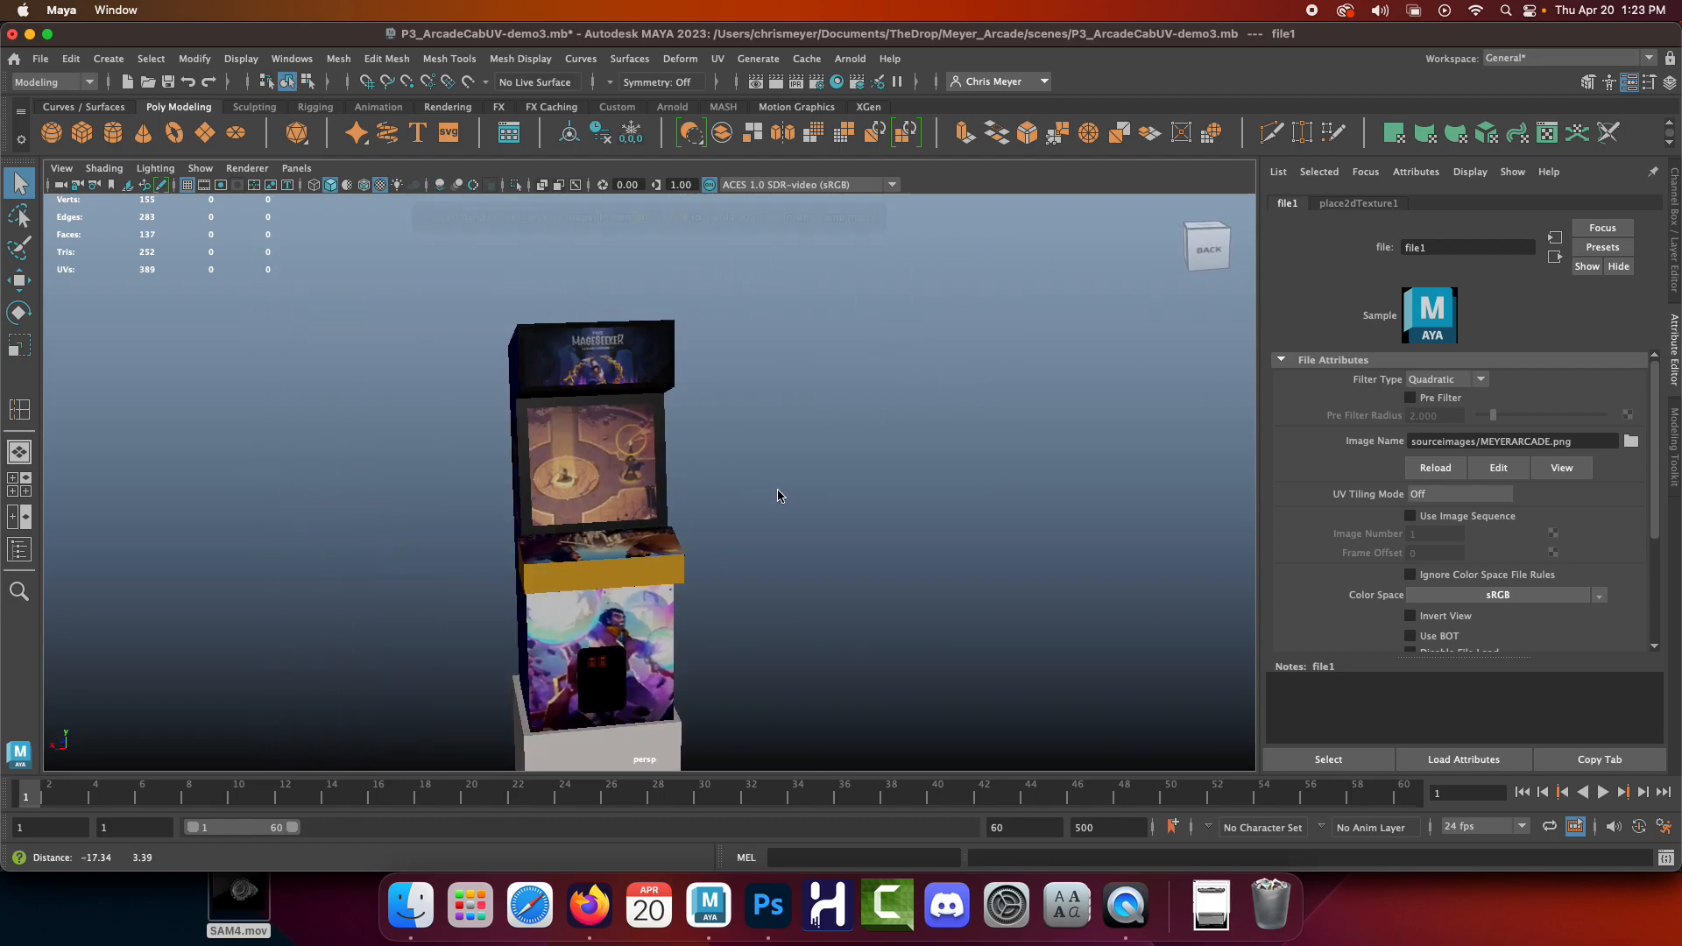
middle_click_drag(749, 494, 982, 519, "alt")
right_click_drag(669, 481, 780, 491, "alt")
left_click_drag(779, 526, 791, 544, "alt")
middle_click_drag(792, 544, 700, 303, "alt")
left_click_drag(796, 457, 839, 494, "alt")
middle_click_drag(929, 377, 860, 519, "alt")
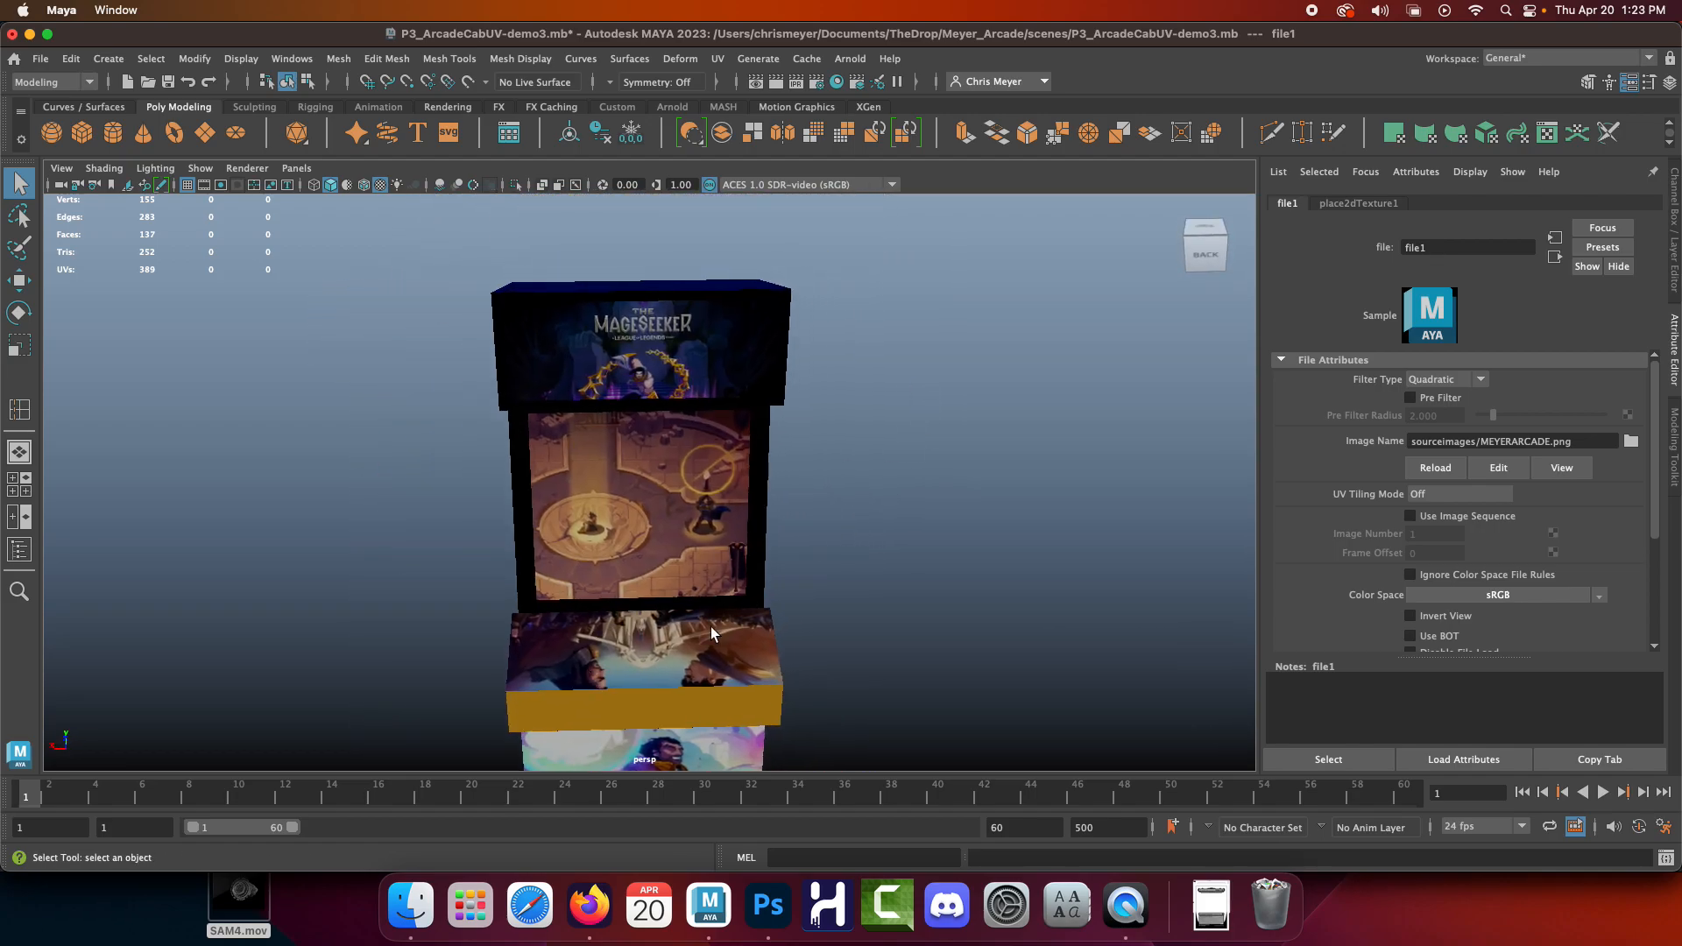
left_click(637, 651)
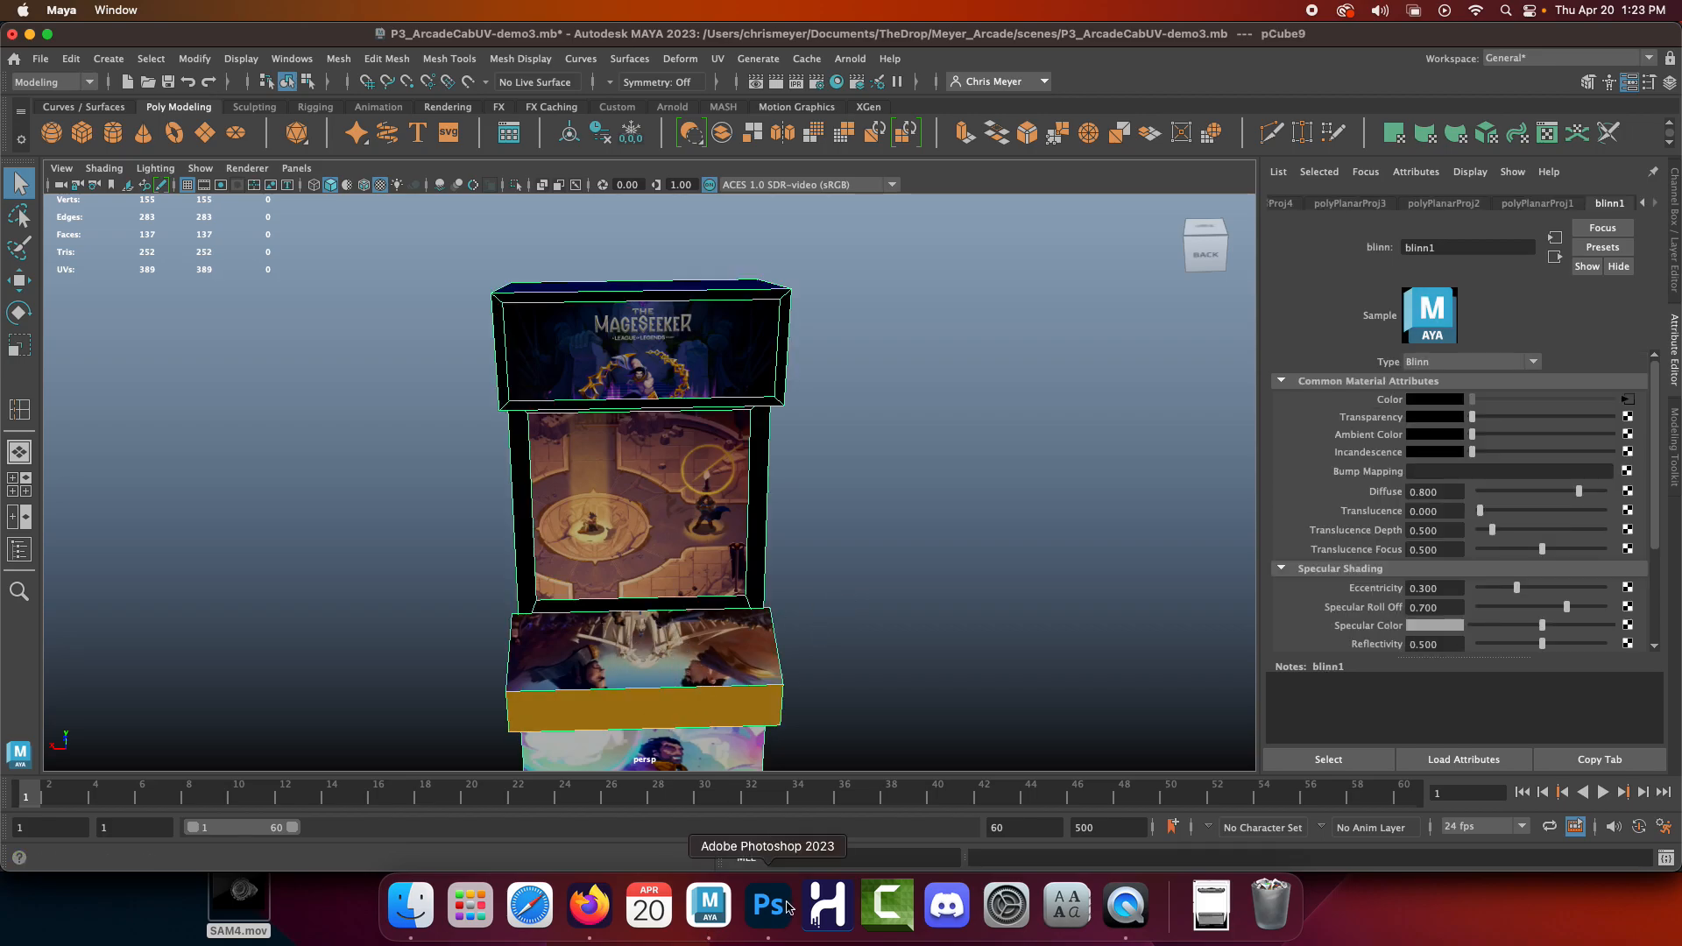
Switch to Photoshop and rotate the control deck artwork on Layer 5 by 180 degrees
left_click(768, 904)
scroll(1522, 649, "down", 2)
scroll(1522, 649, "down", 3)
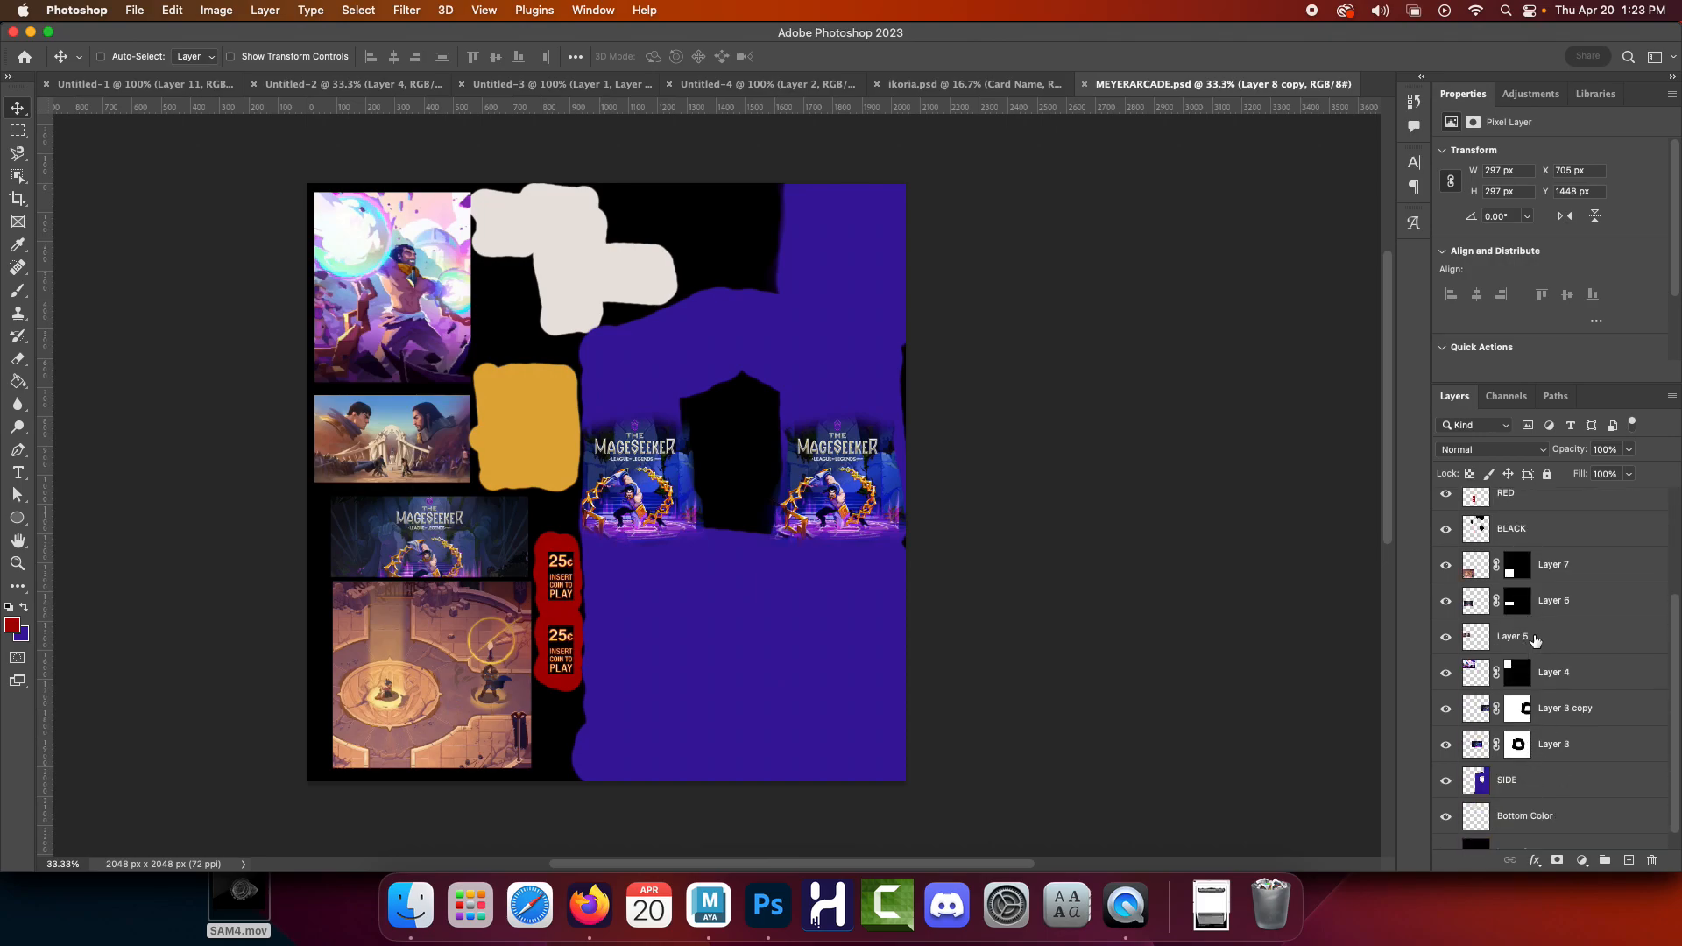
left_click(1535, 641)
left_click(1445, 637)
left_click(1445, 637)
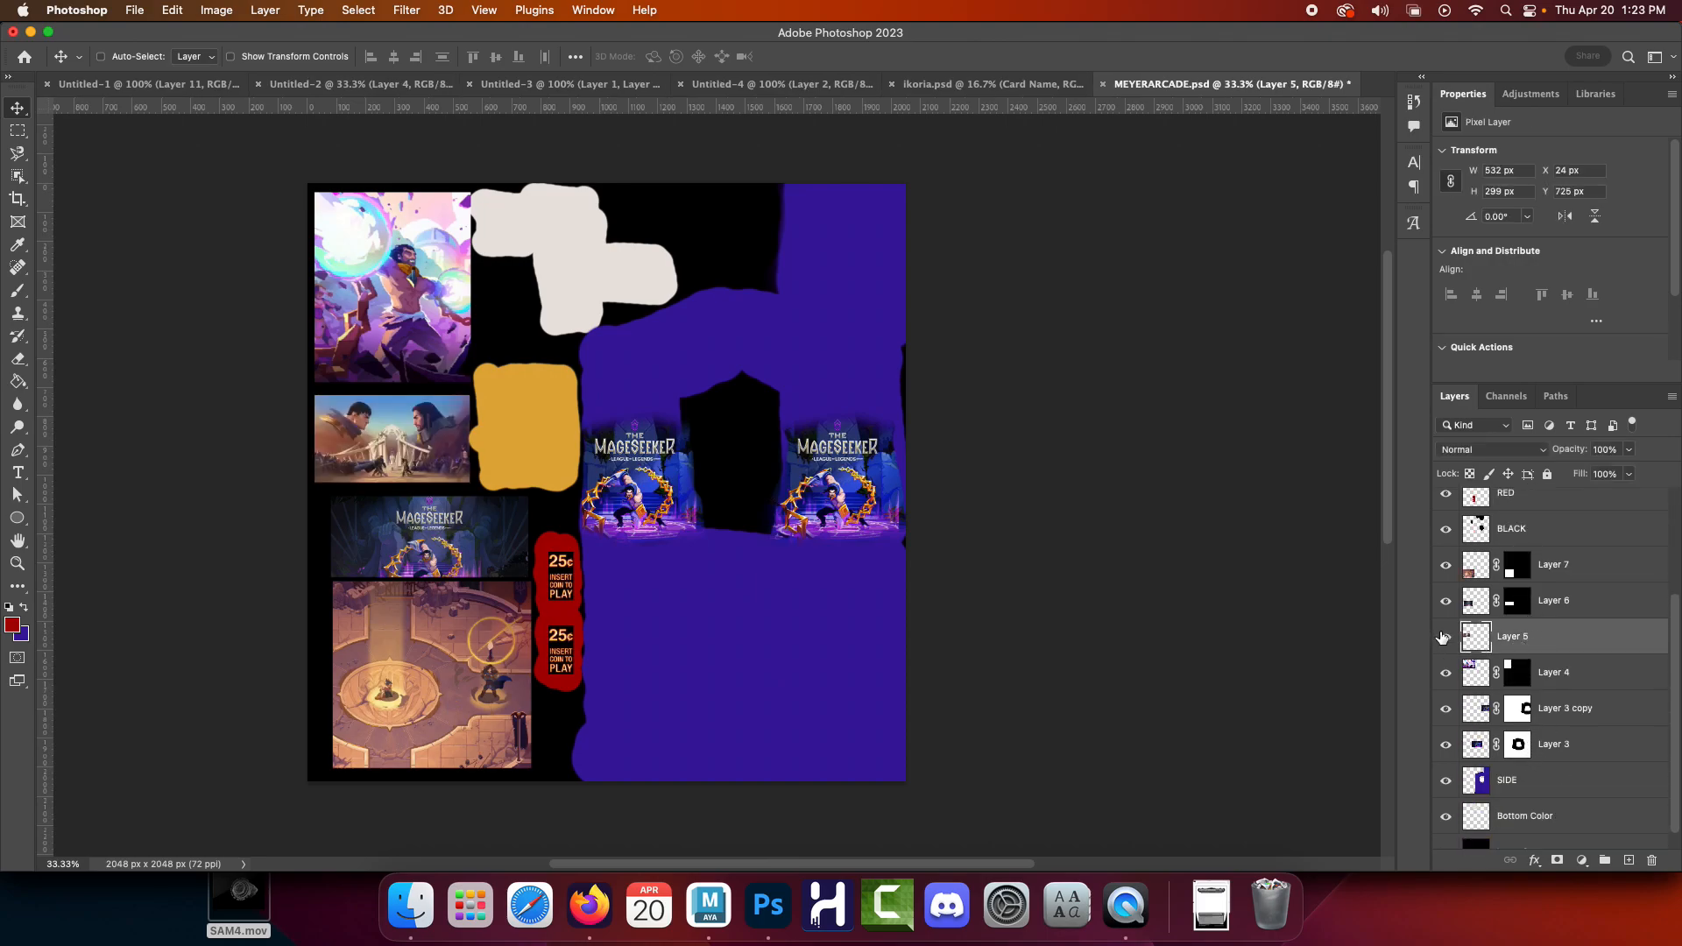
key("super+t")
left_click_drag(626, 310, 167, 524, "shift")
left_click(891, 60)
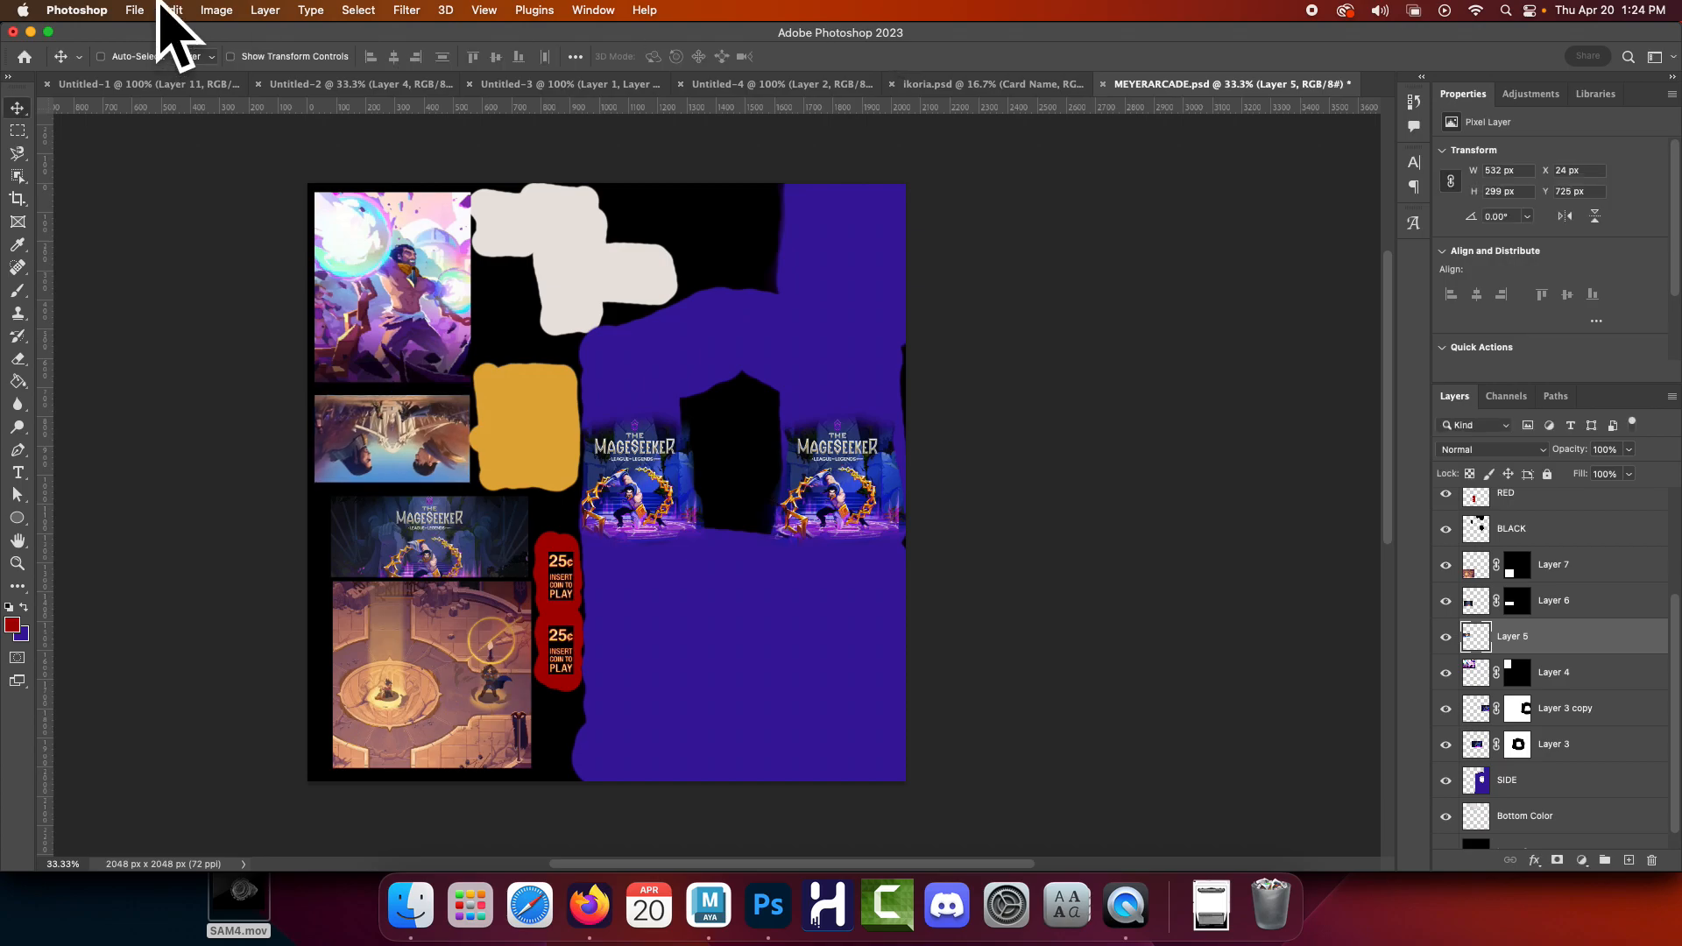
Save a PNG copy over the existing MEYERARCADE.png in sourceimages, using the Large file size option
left_click(134, 10)
left_click(223, 219)
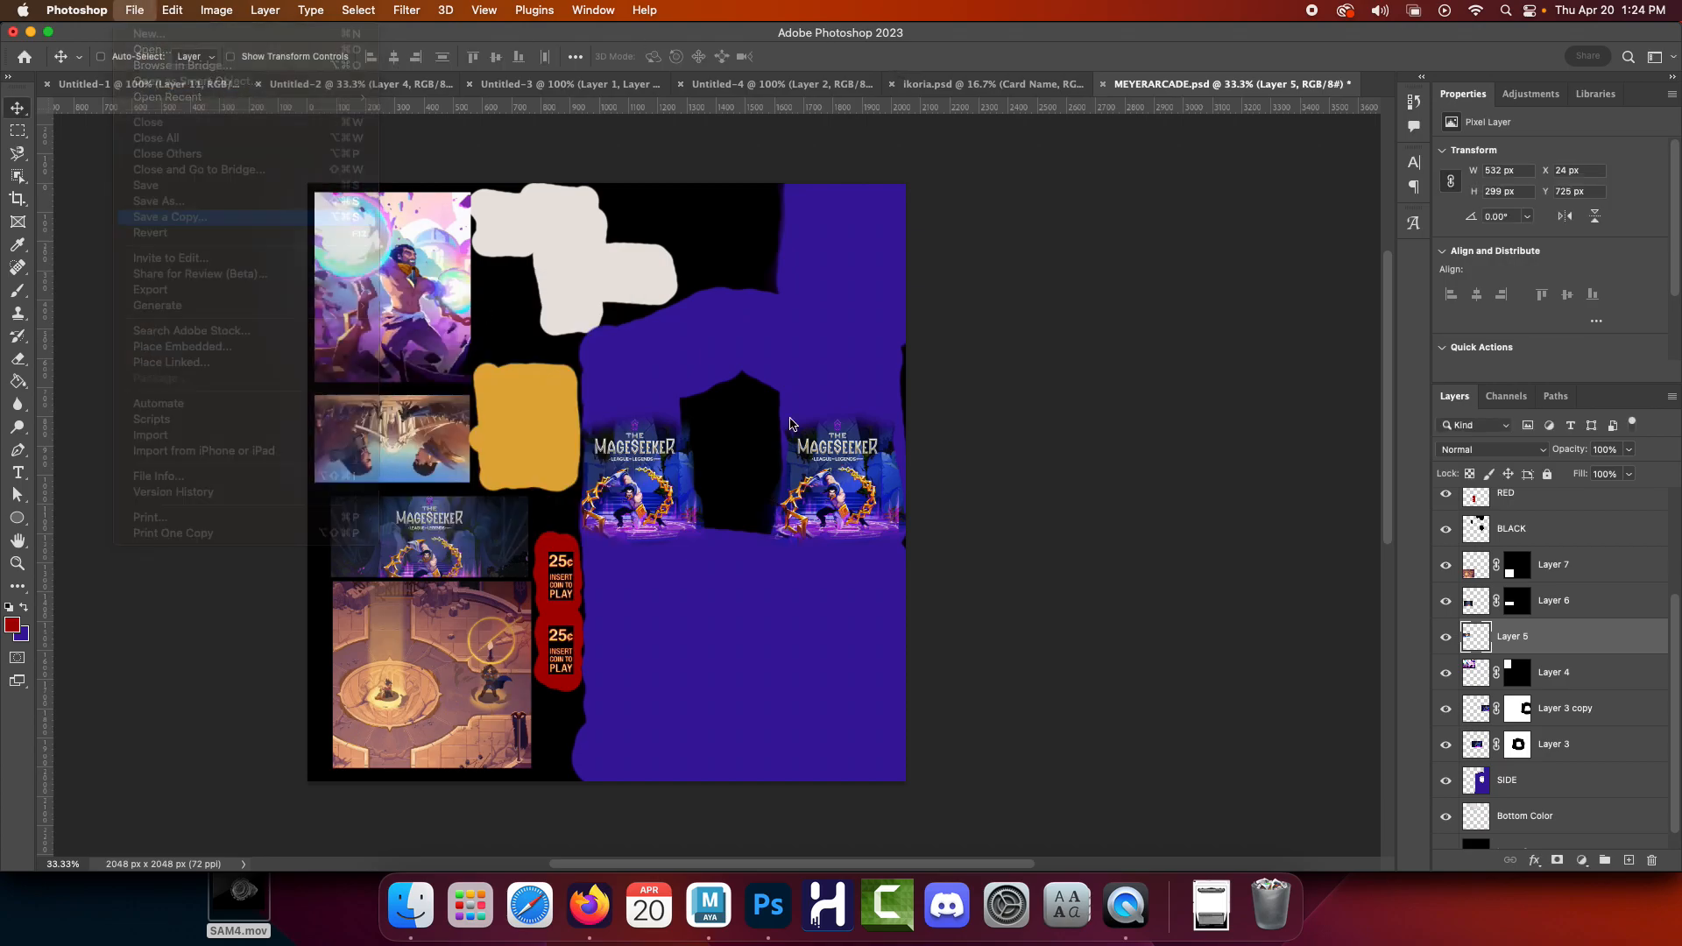
left_click(911, 523)
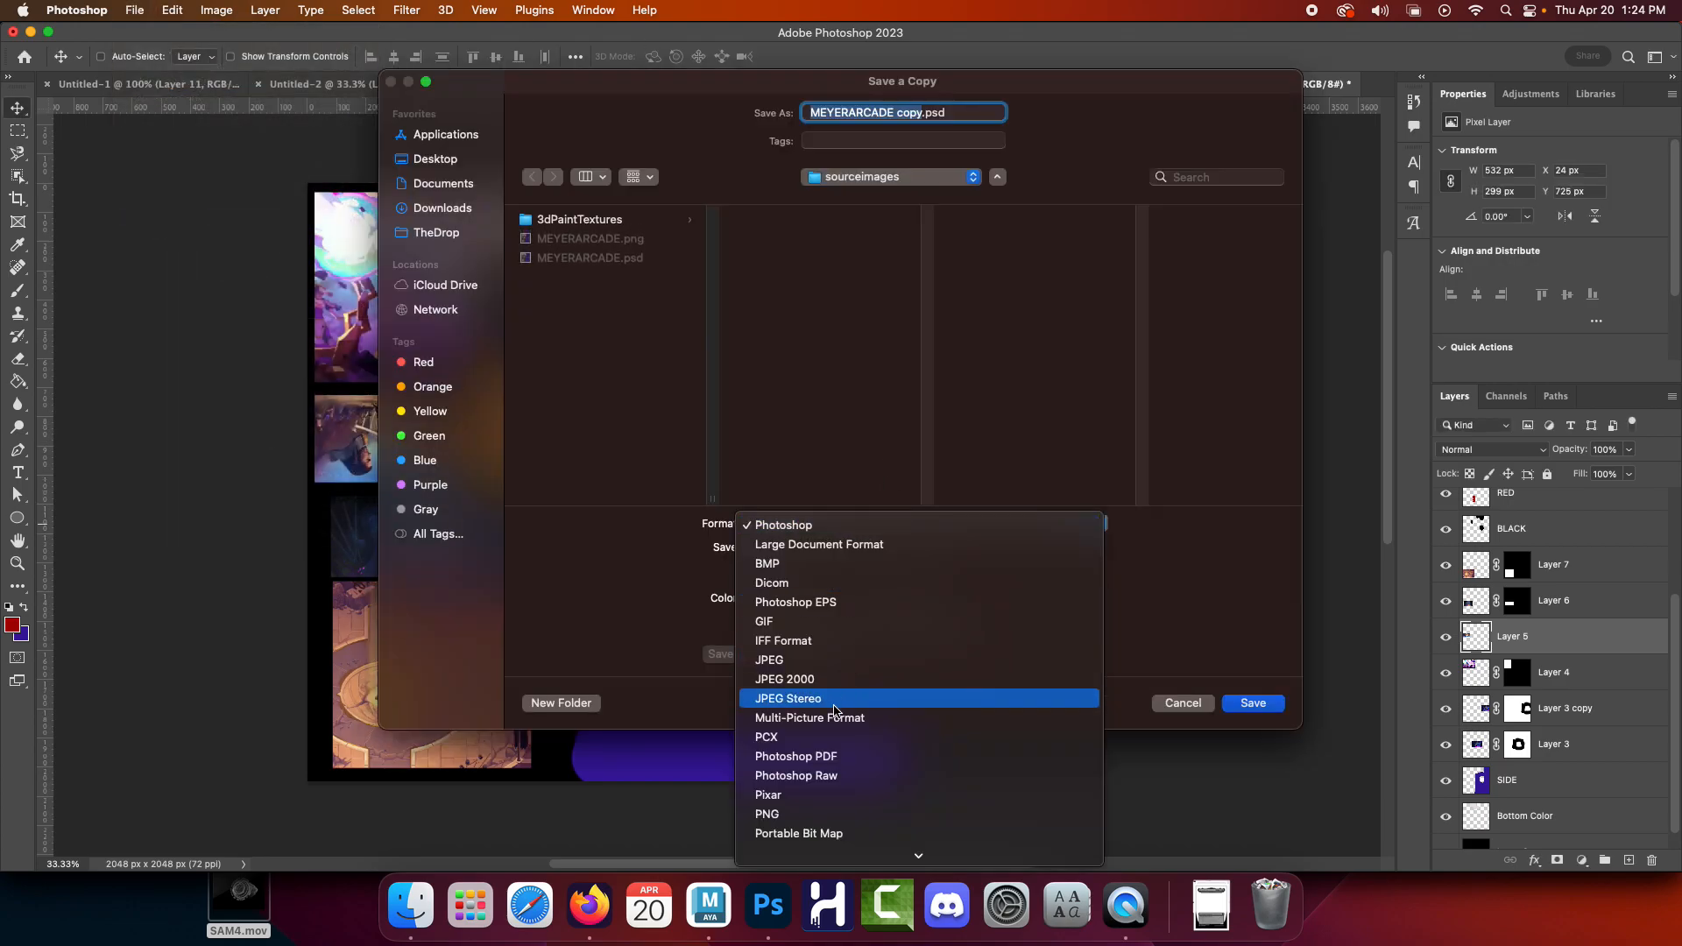
left_click(806, 813)
left_click(632, 245)
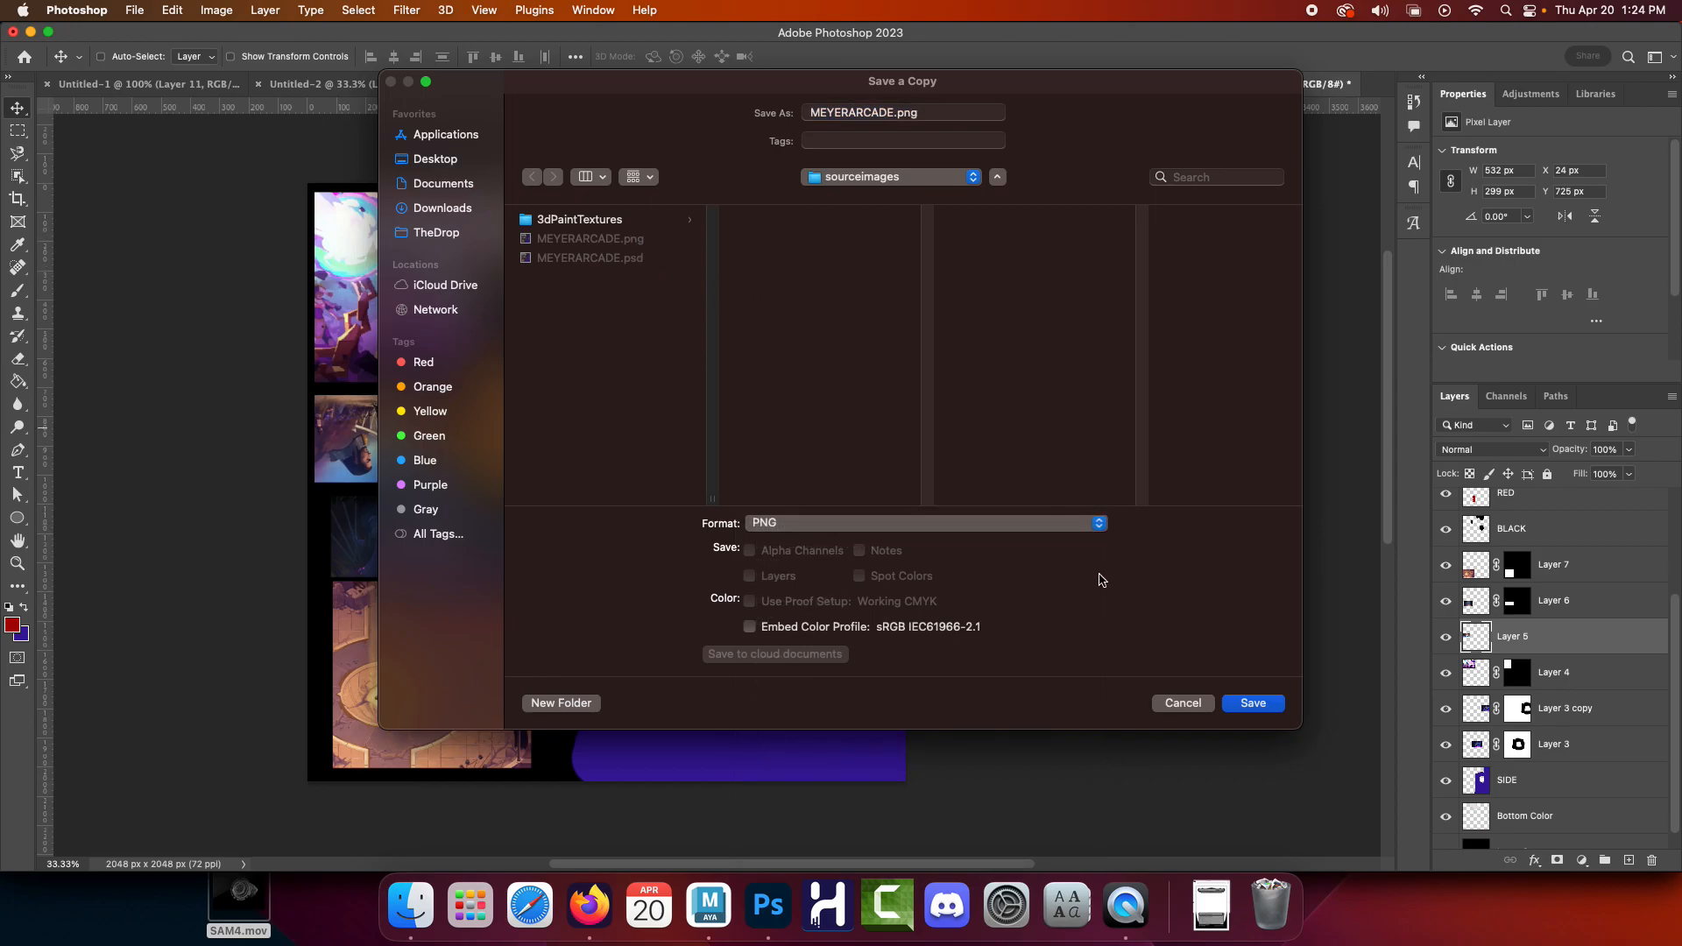
left_click(1252, 703)
left_click(892, 488)
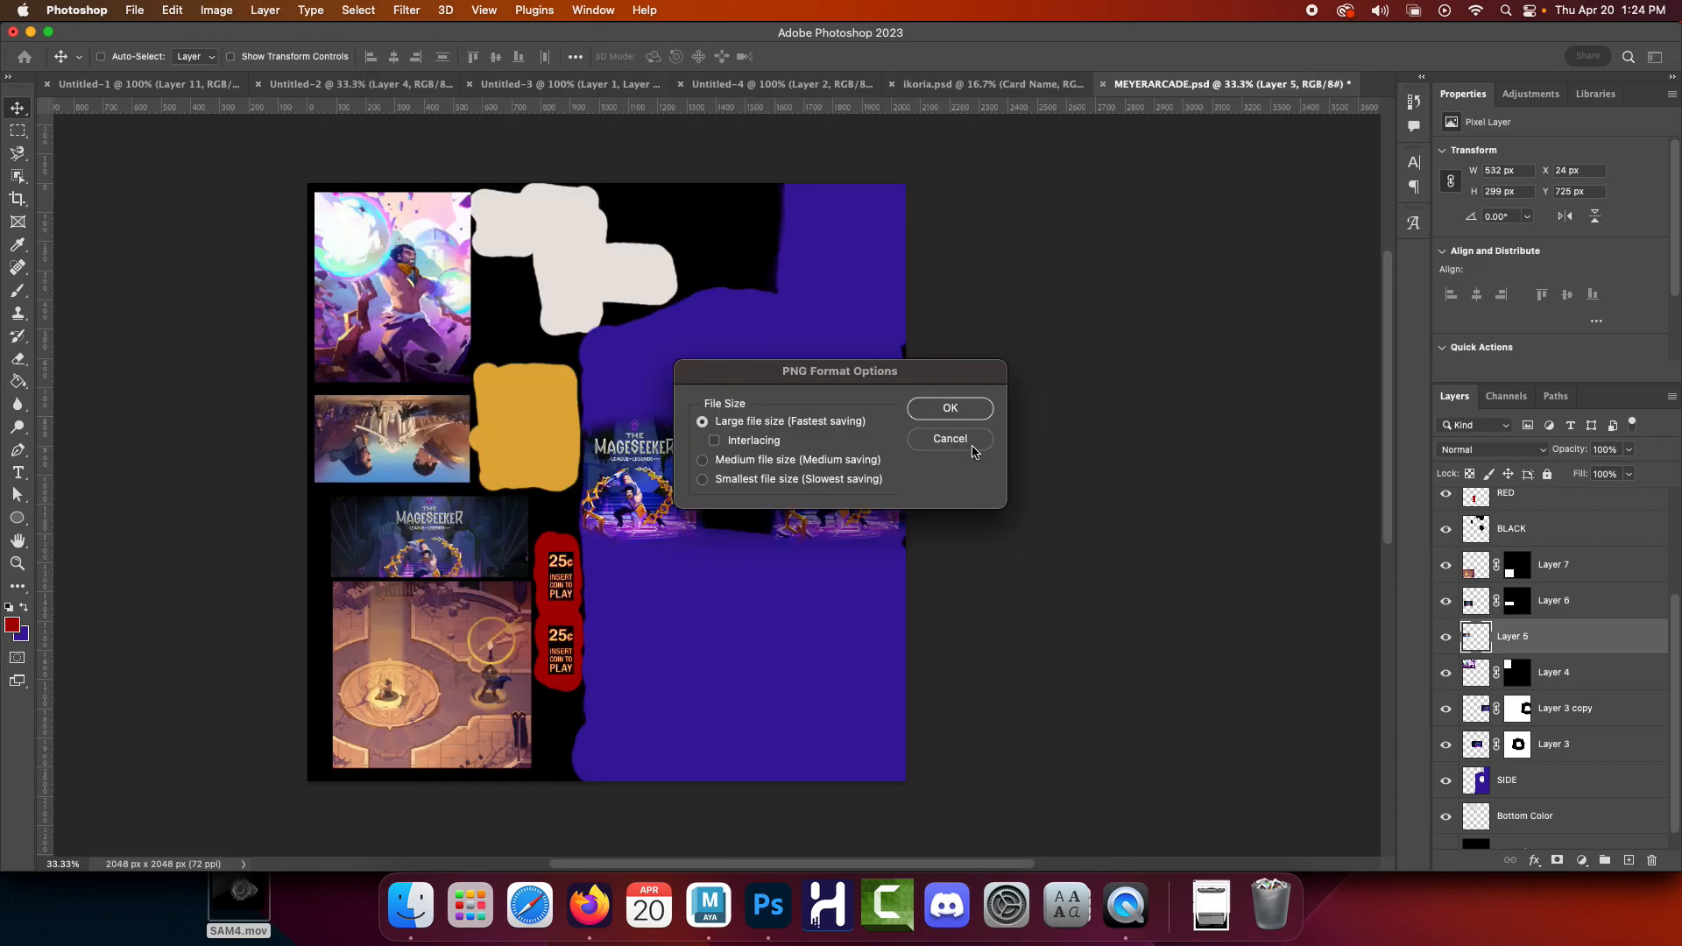
left_click(964, 414)
Switch to Maya, refresh the blinn1 material's sample swatch, and inspect the updated texture around the cabinet
left_click(710, 907)
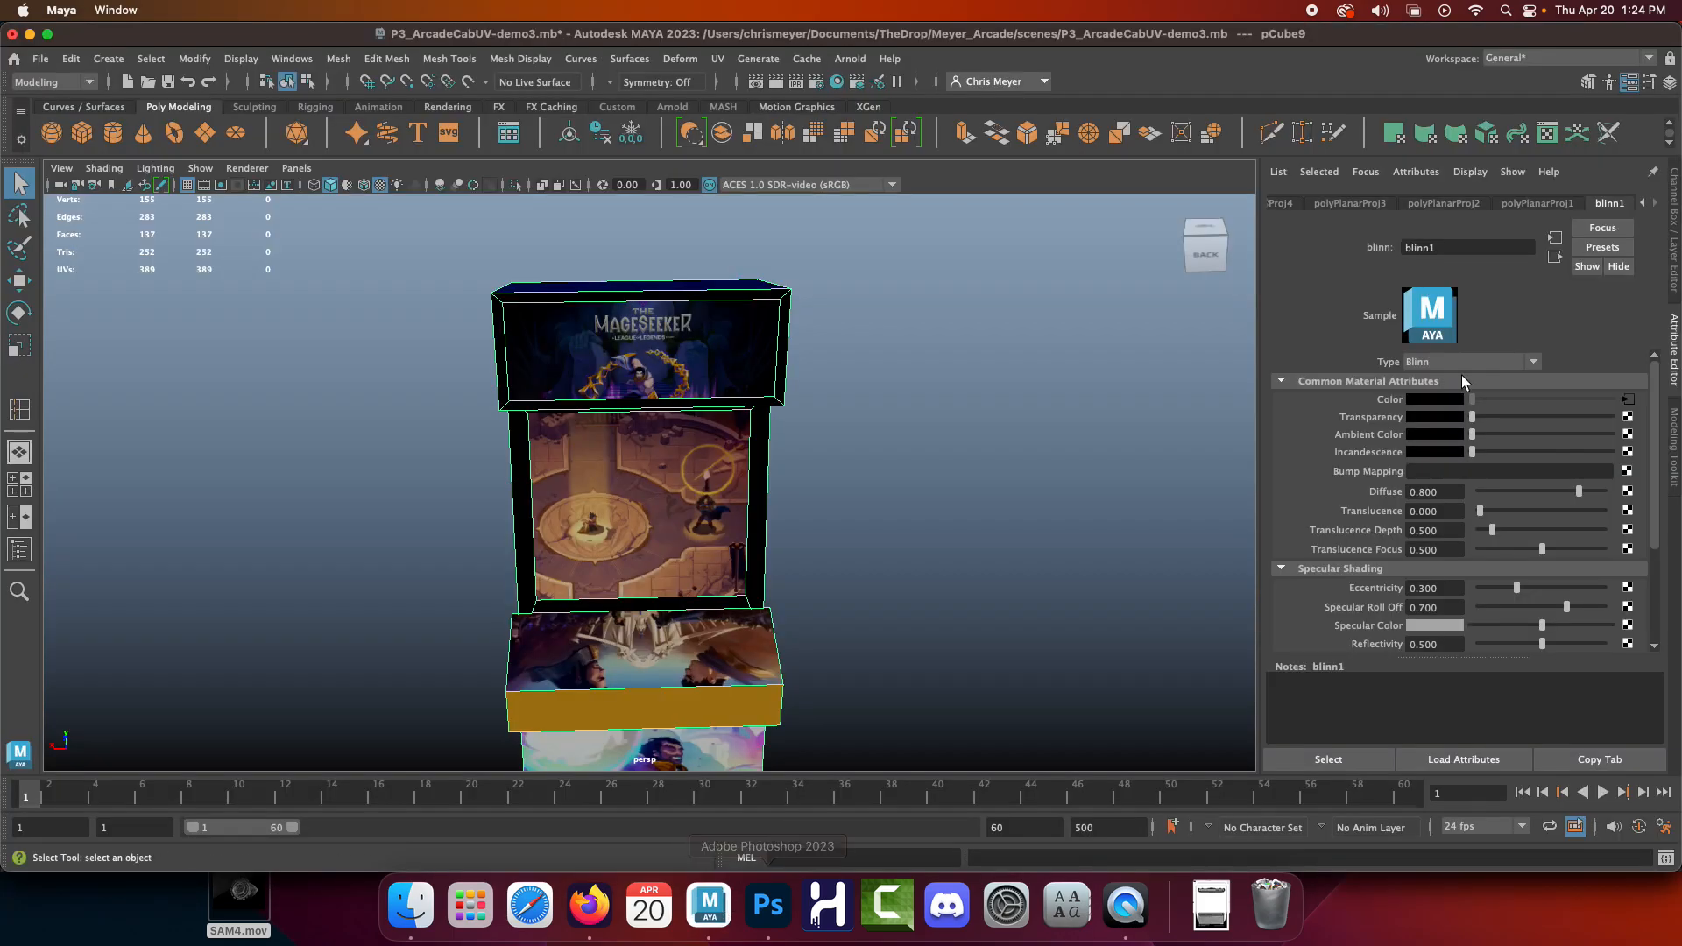
left_click(1438, 323)
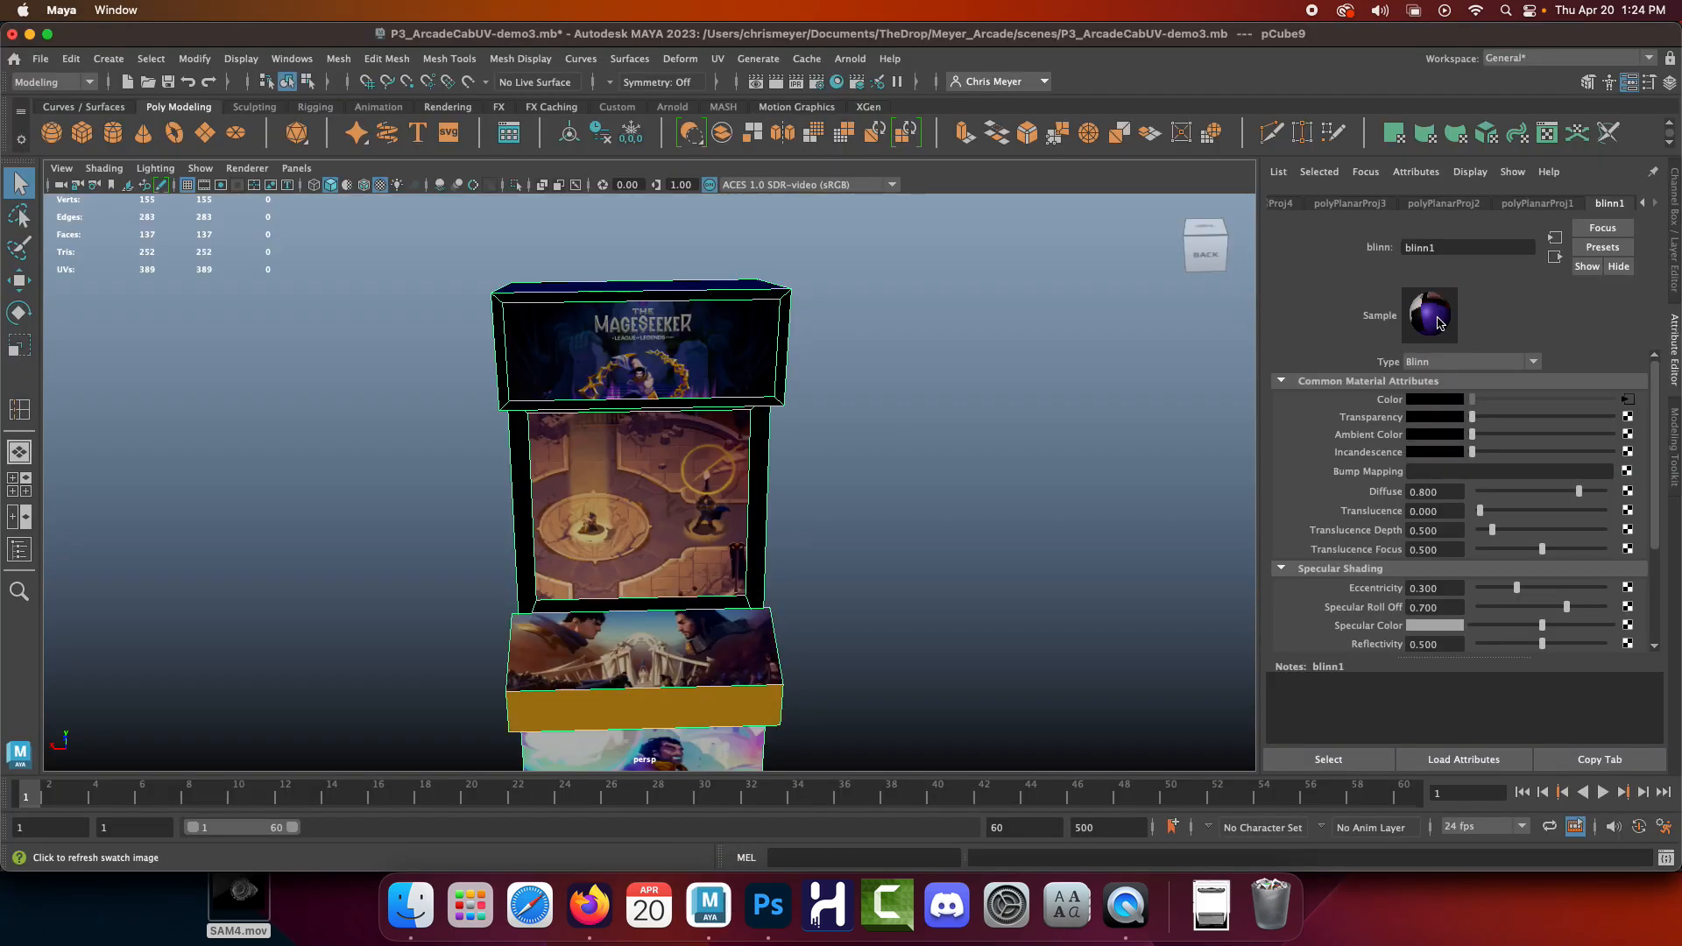
left_click_drag(865, 527, 898, 513, "alt")
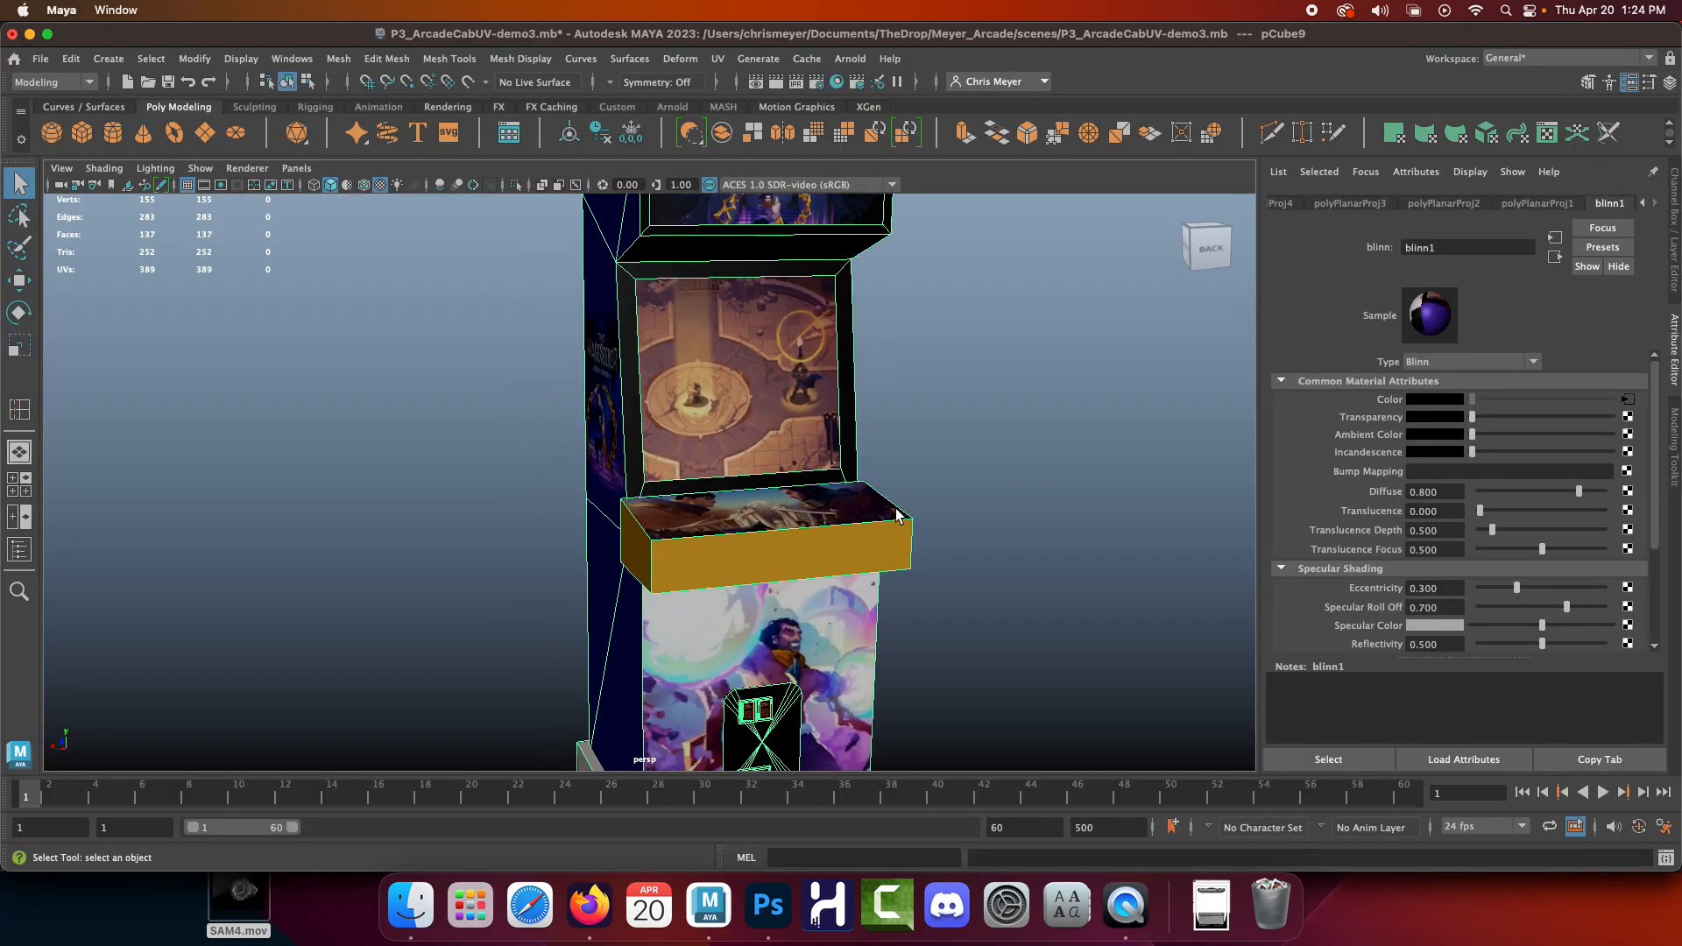
right_click_drag(938, 444, 920, 366, "alt")
left_click_drag(920, 372, 864, 365, "alt")
left_click(983, 432)
left_click_drag(983, 431, 860, 403, "alt")
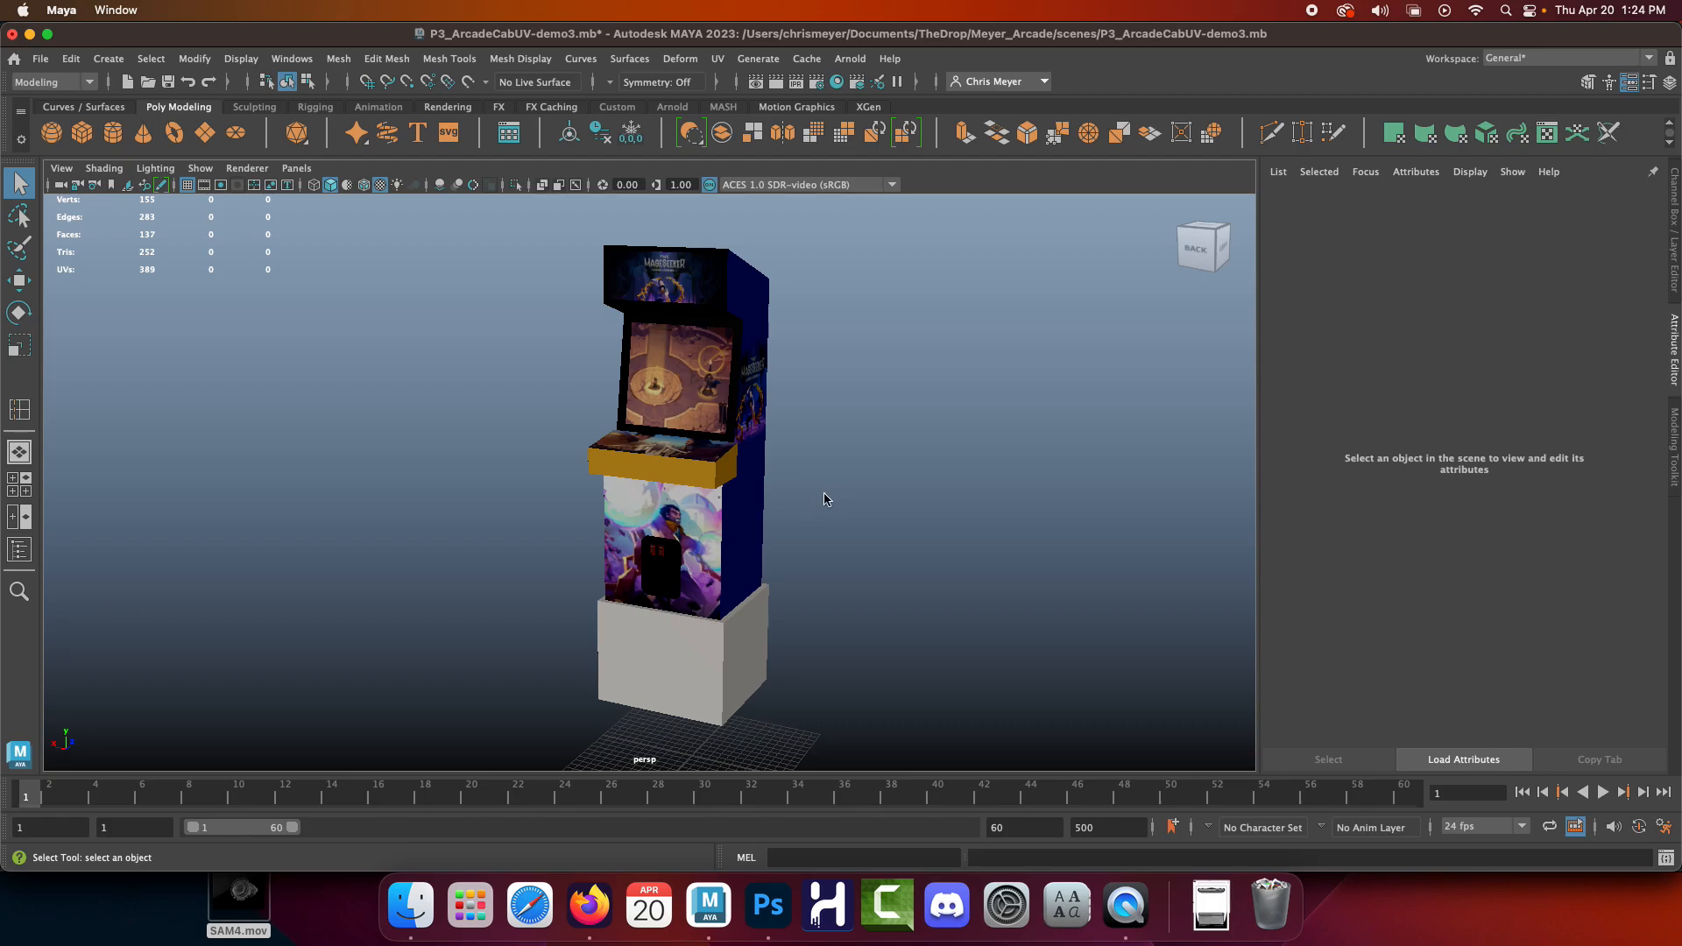
Switch to Photoshop, group the layers from CTRL AREA down to Bottom Color, and name the group COLOR
left_click(768, 905)
scroll(1588, 653, "down", 1)
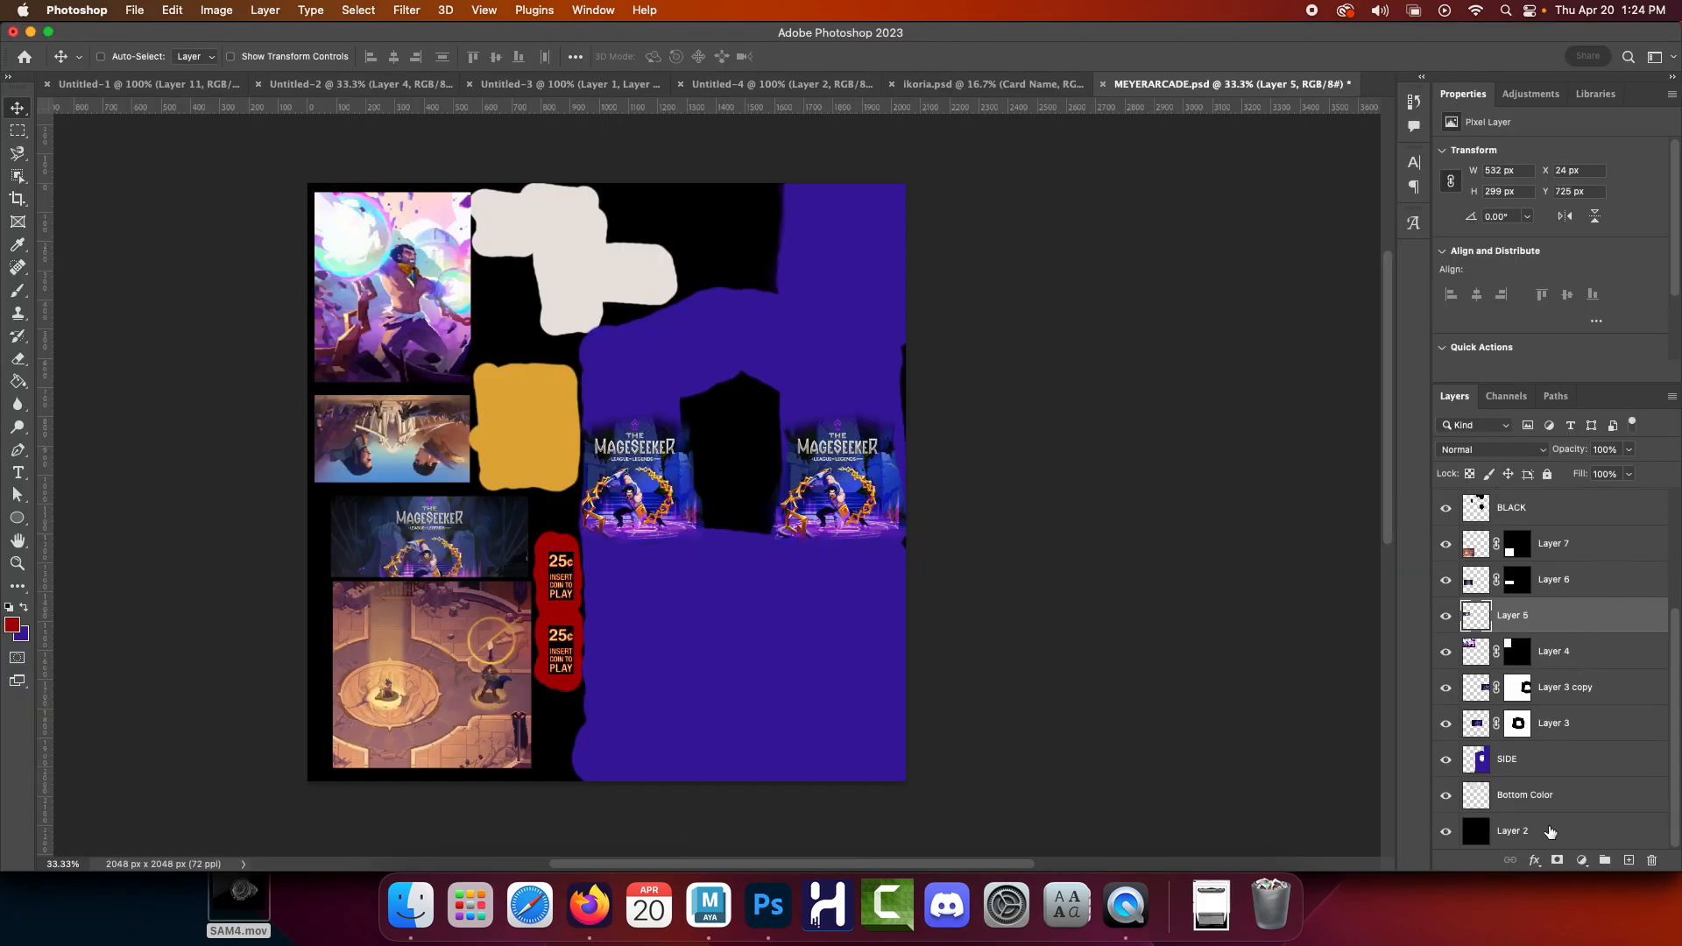
left_click(1550, 797)
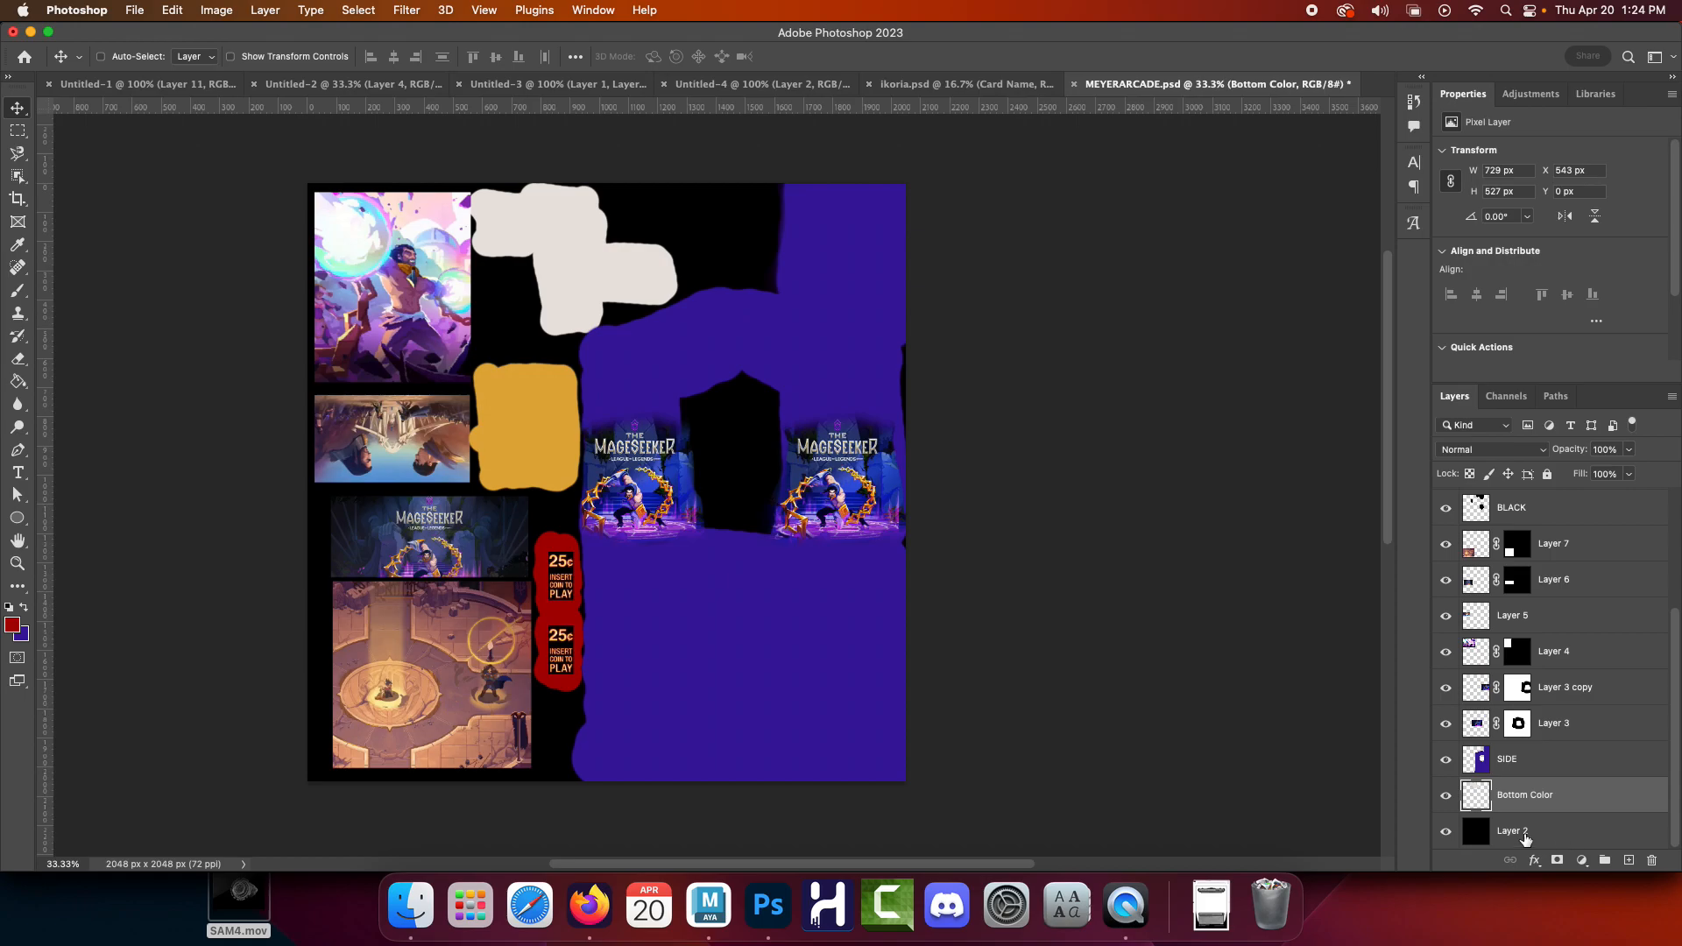
scroll(1558, 807, "up", 3)
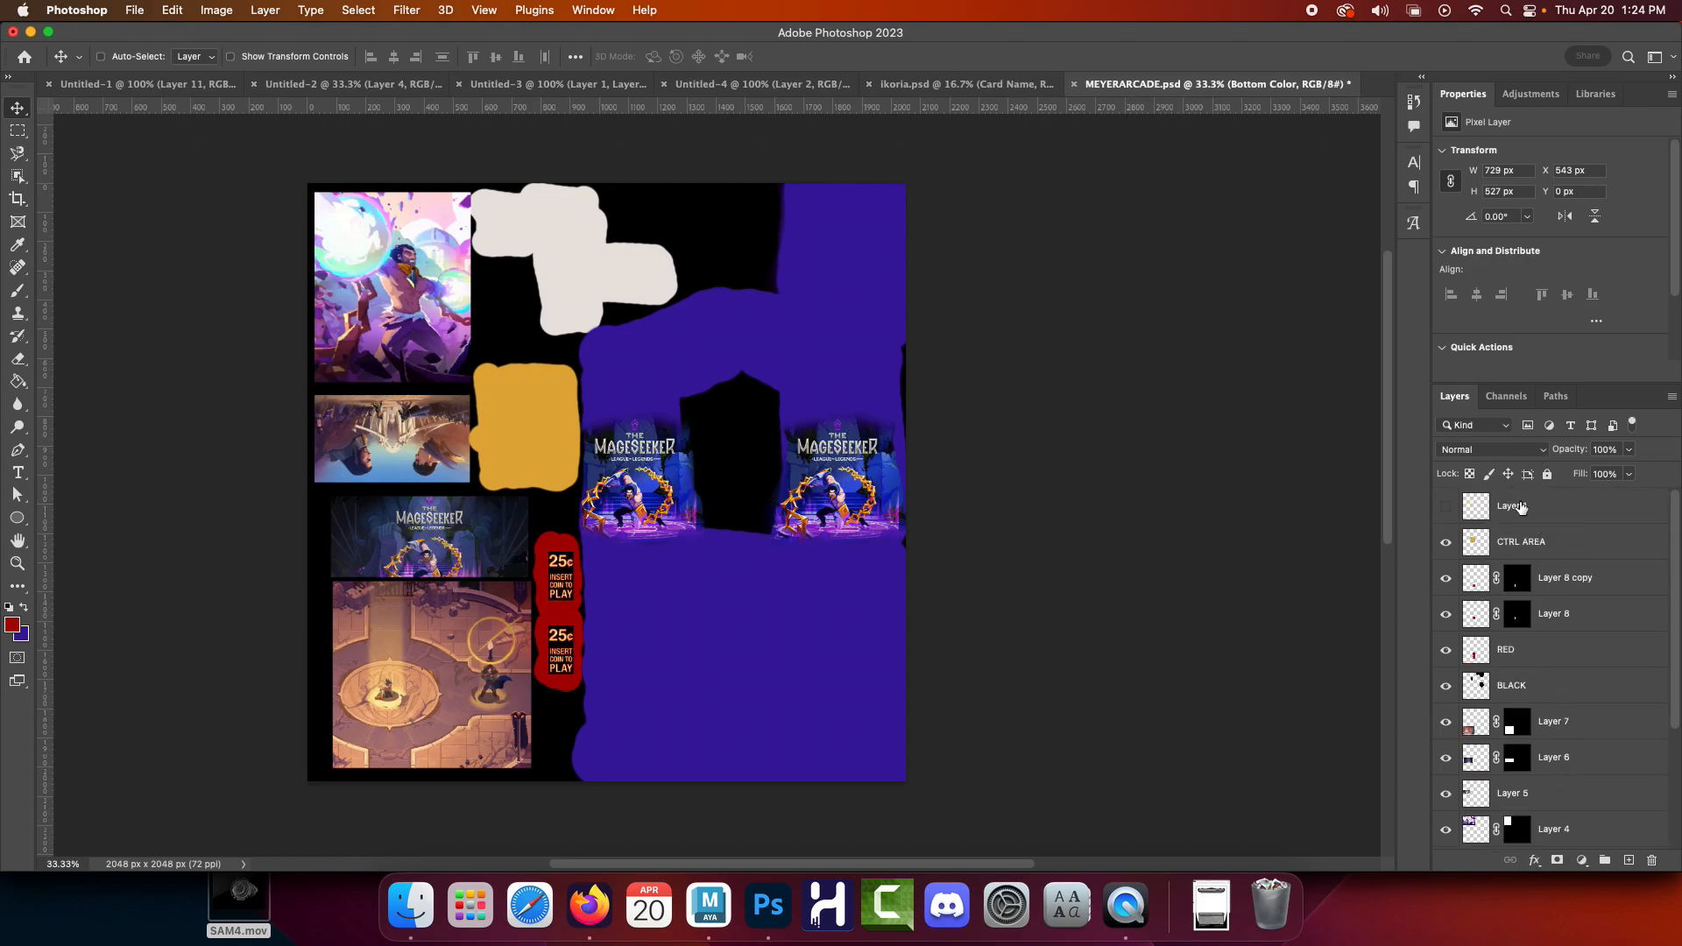
left_click(1530, 548, "shift")
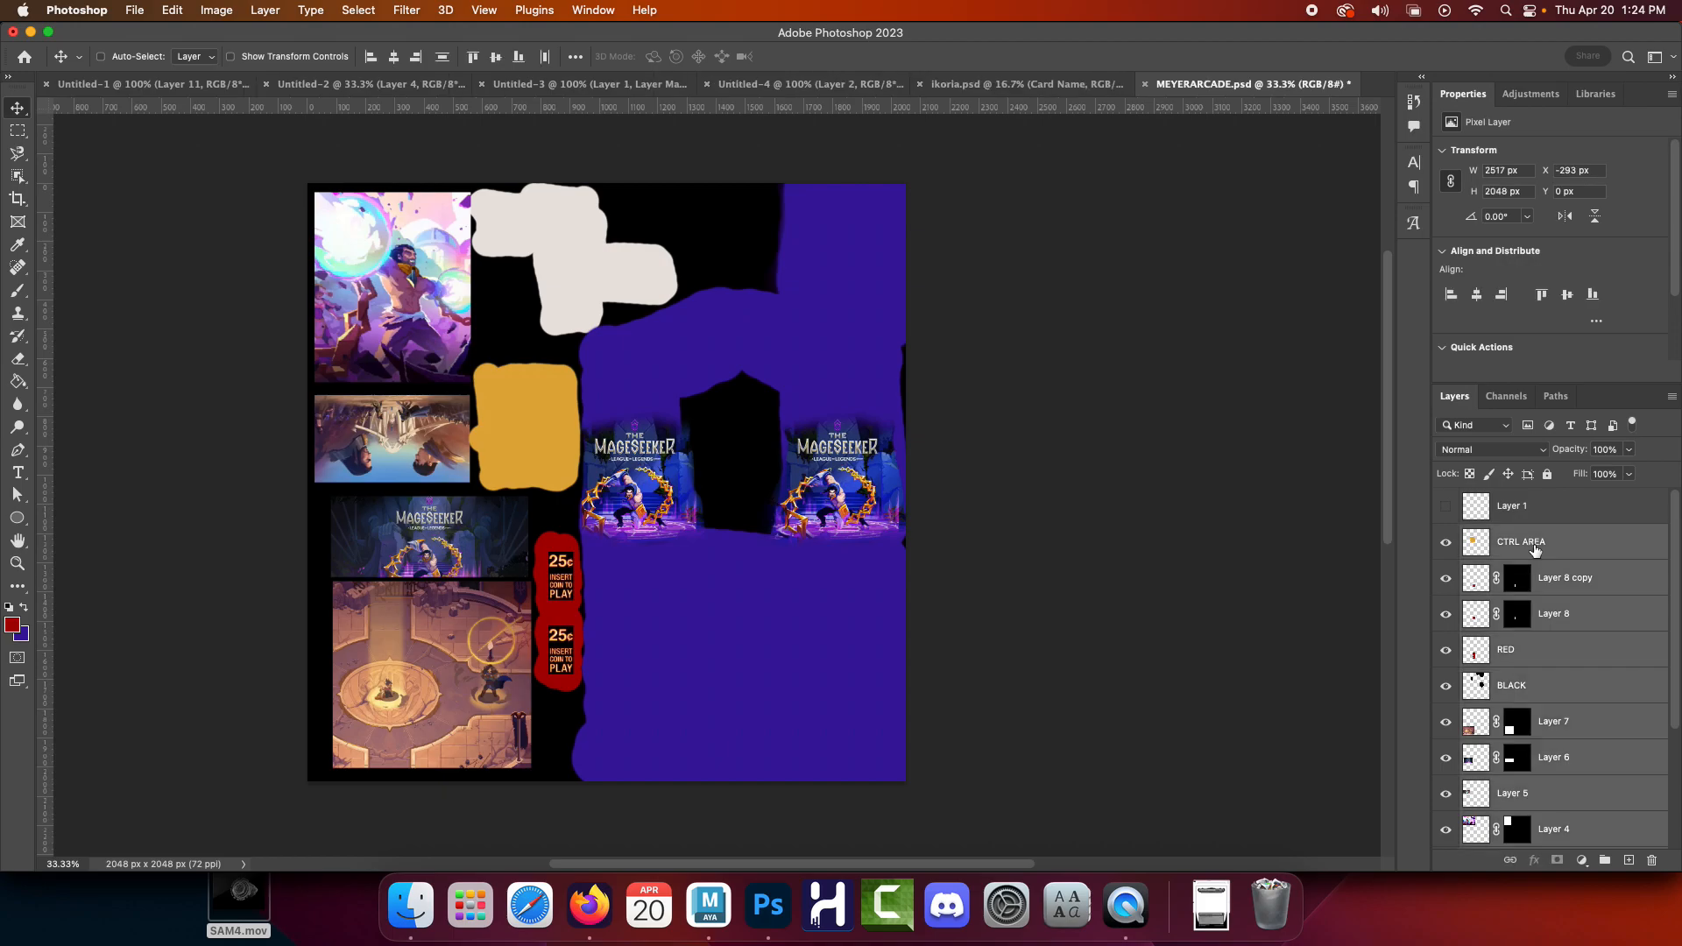
scroll(1539, 565, "down", 5)
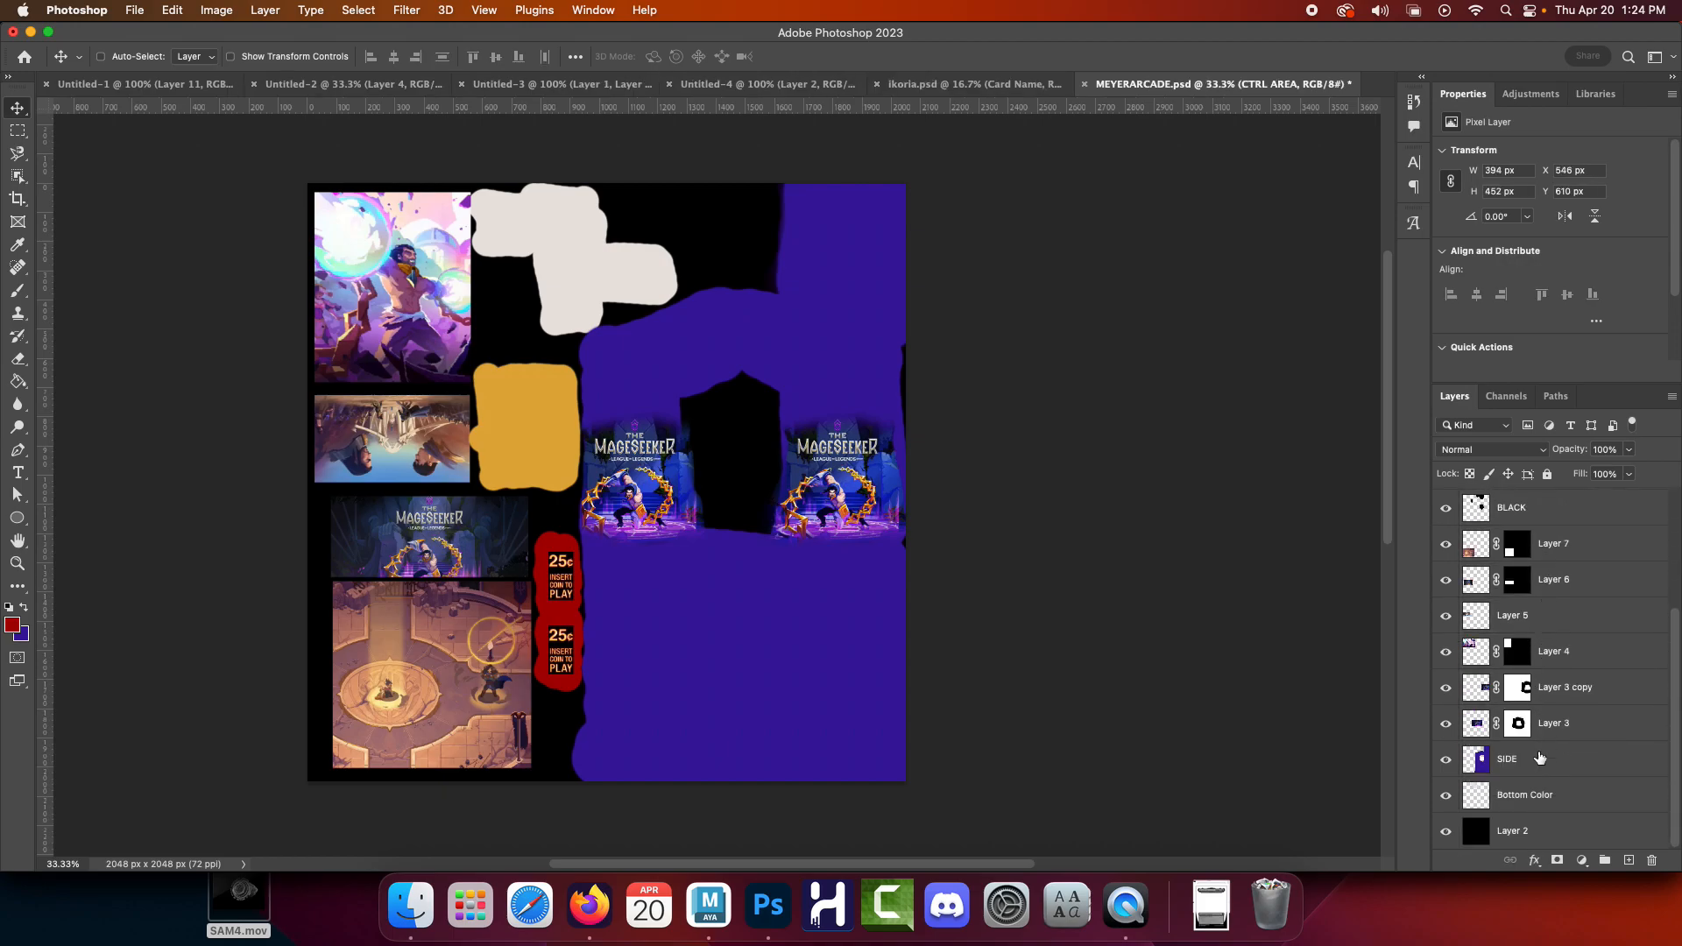
left_click(1603, 861)
double_click(1512, 535)
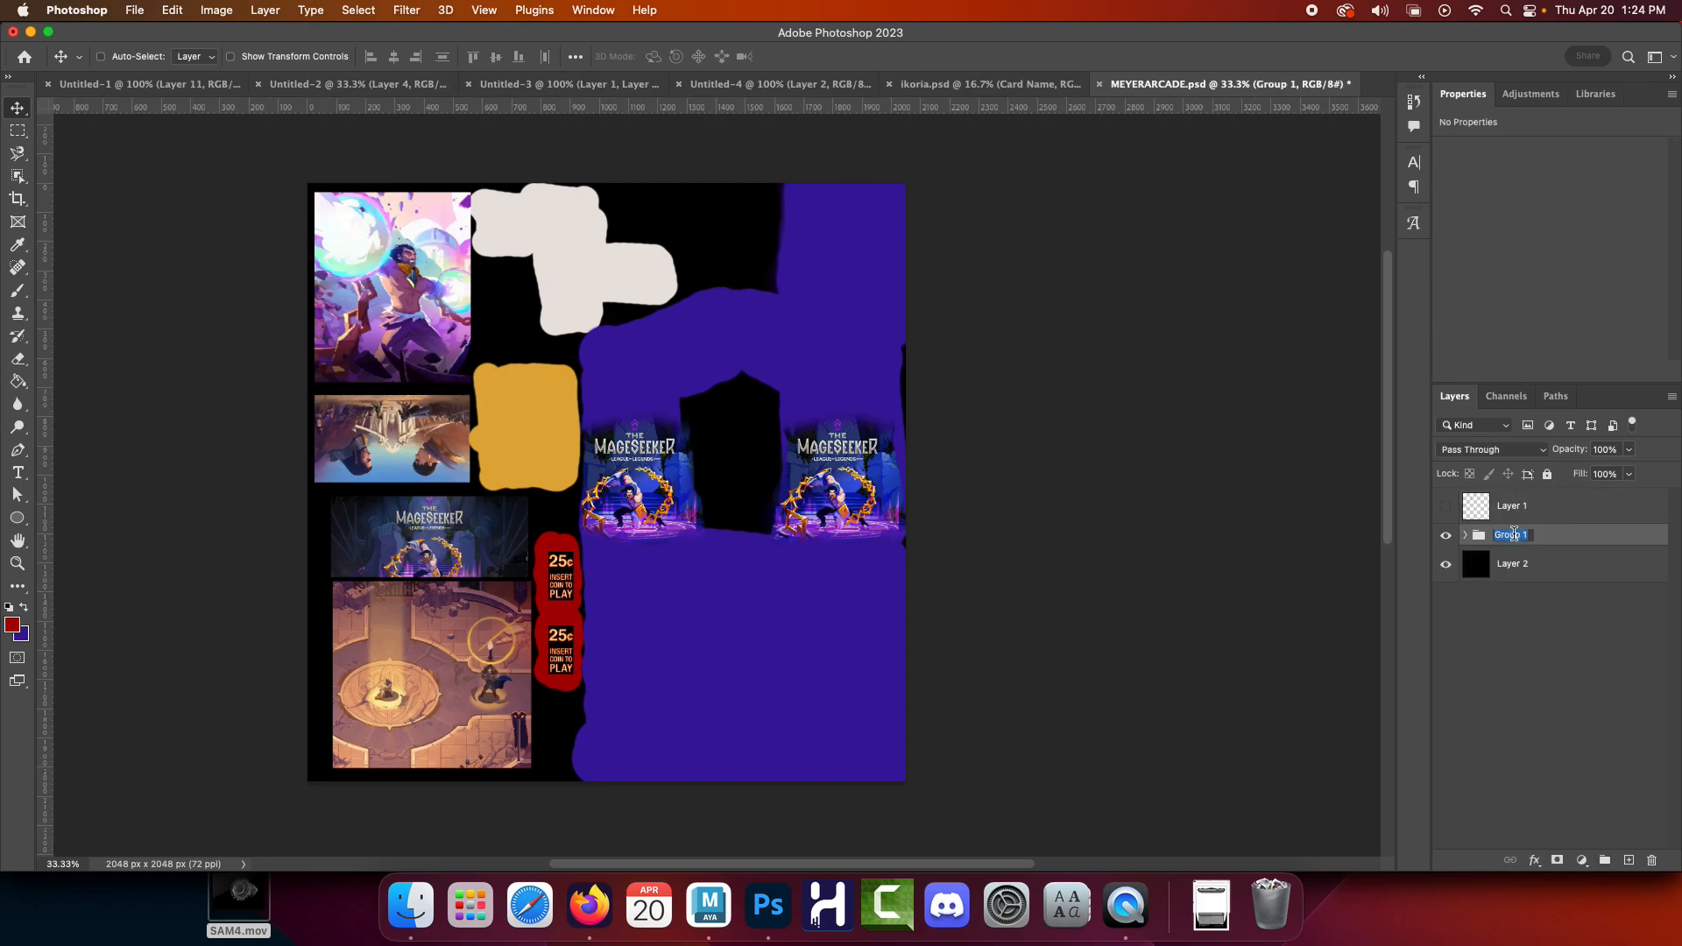
type("COLOR")
key("Return")
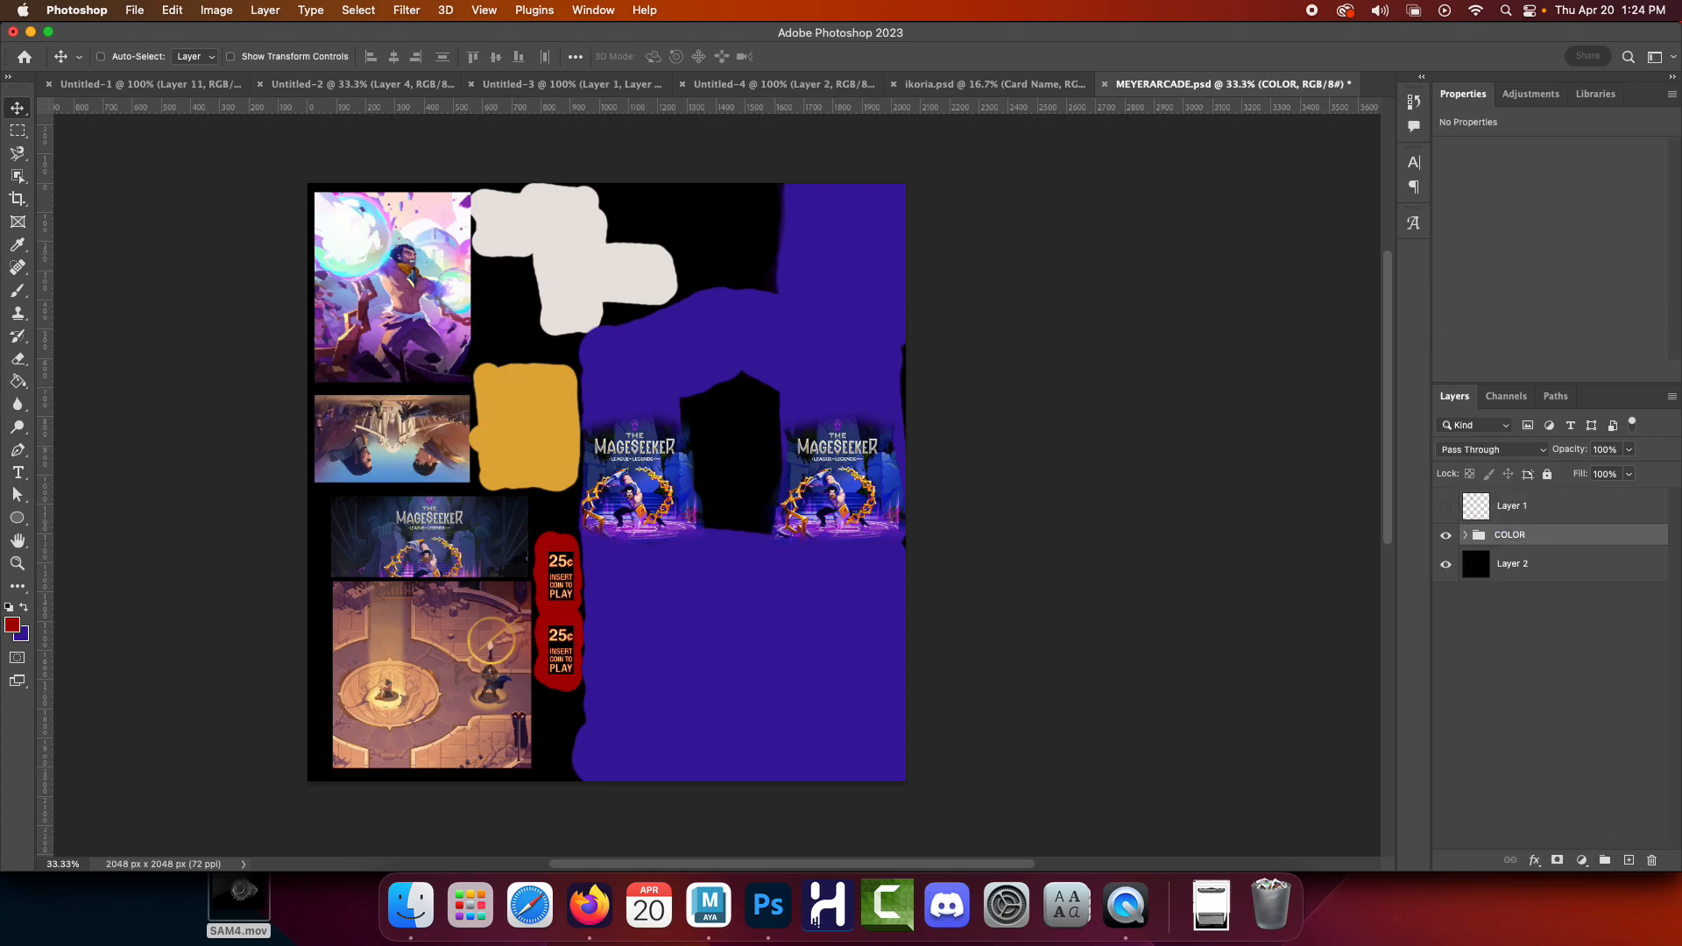
Duplicate the COLOR group within MEYERARCADE.psd as BUMP and hide the original COLOR group
right_click(1522, 541)
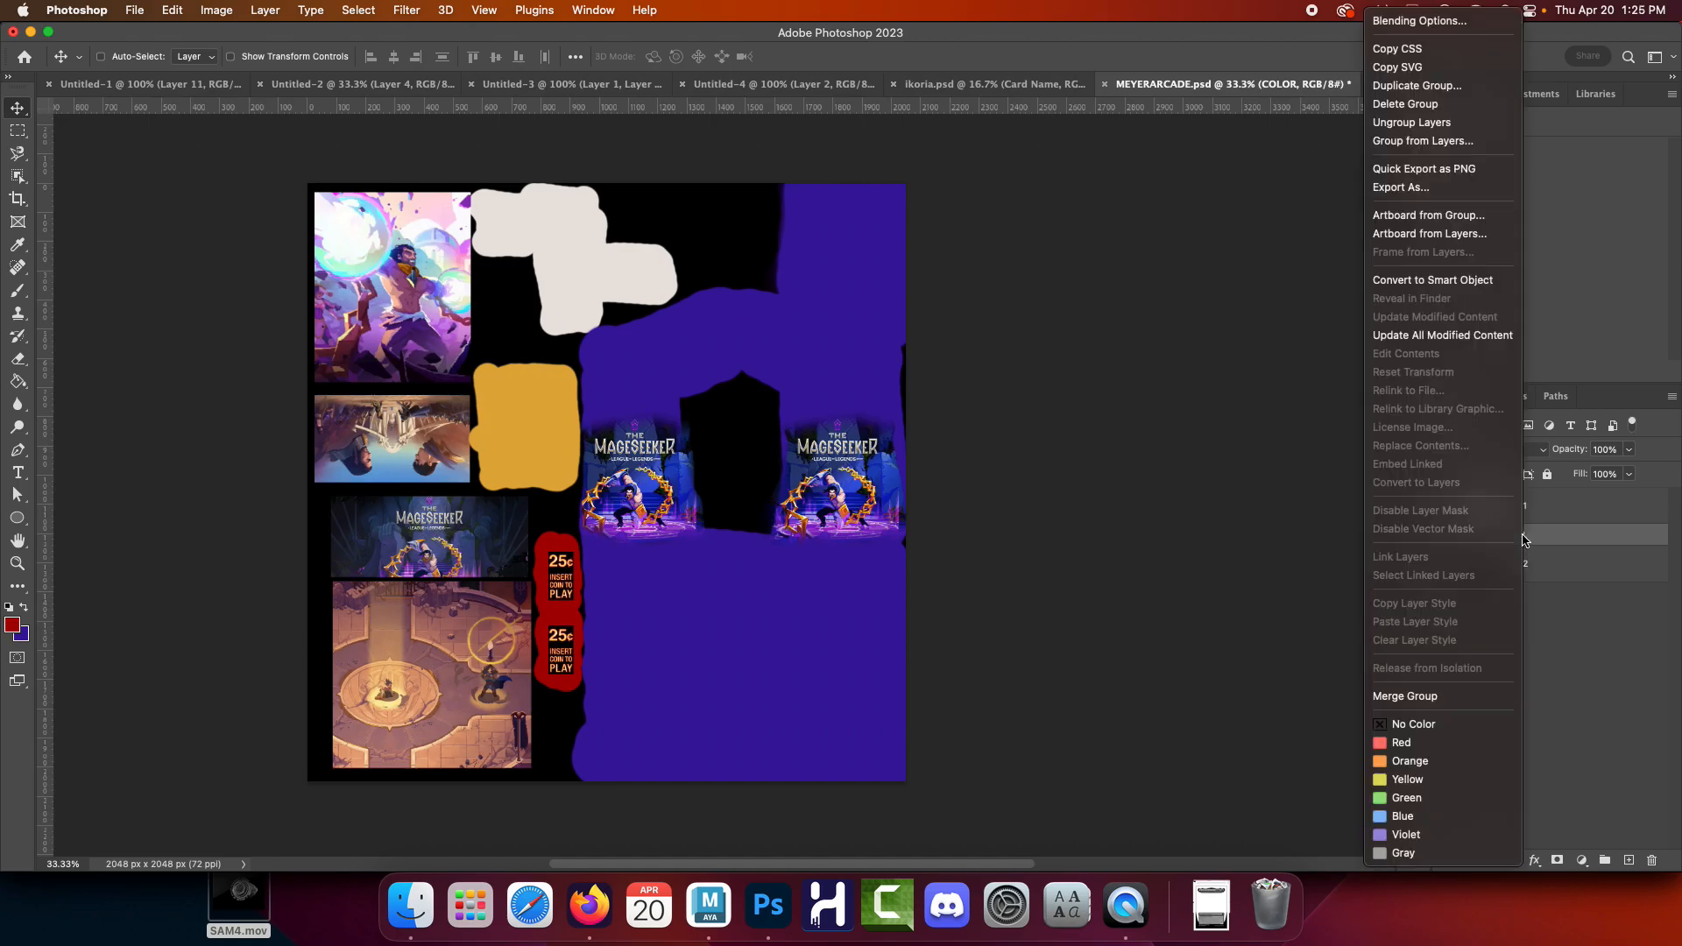
left_click(1436, 87)
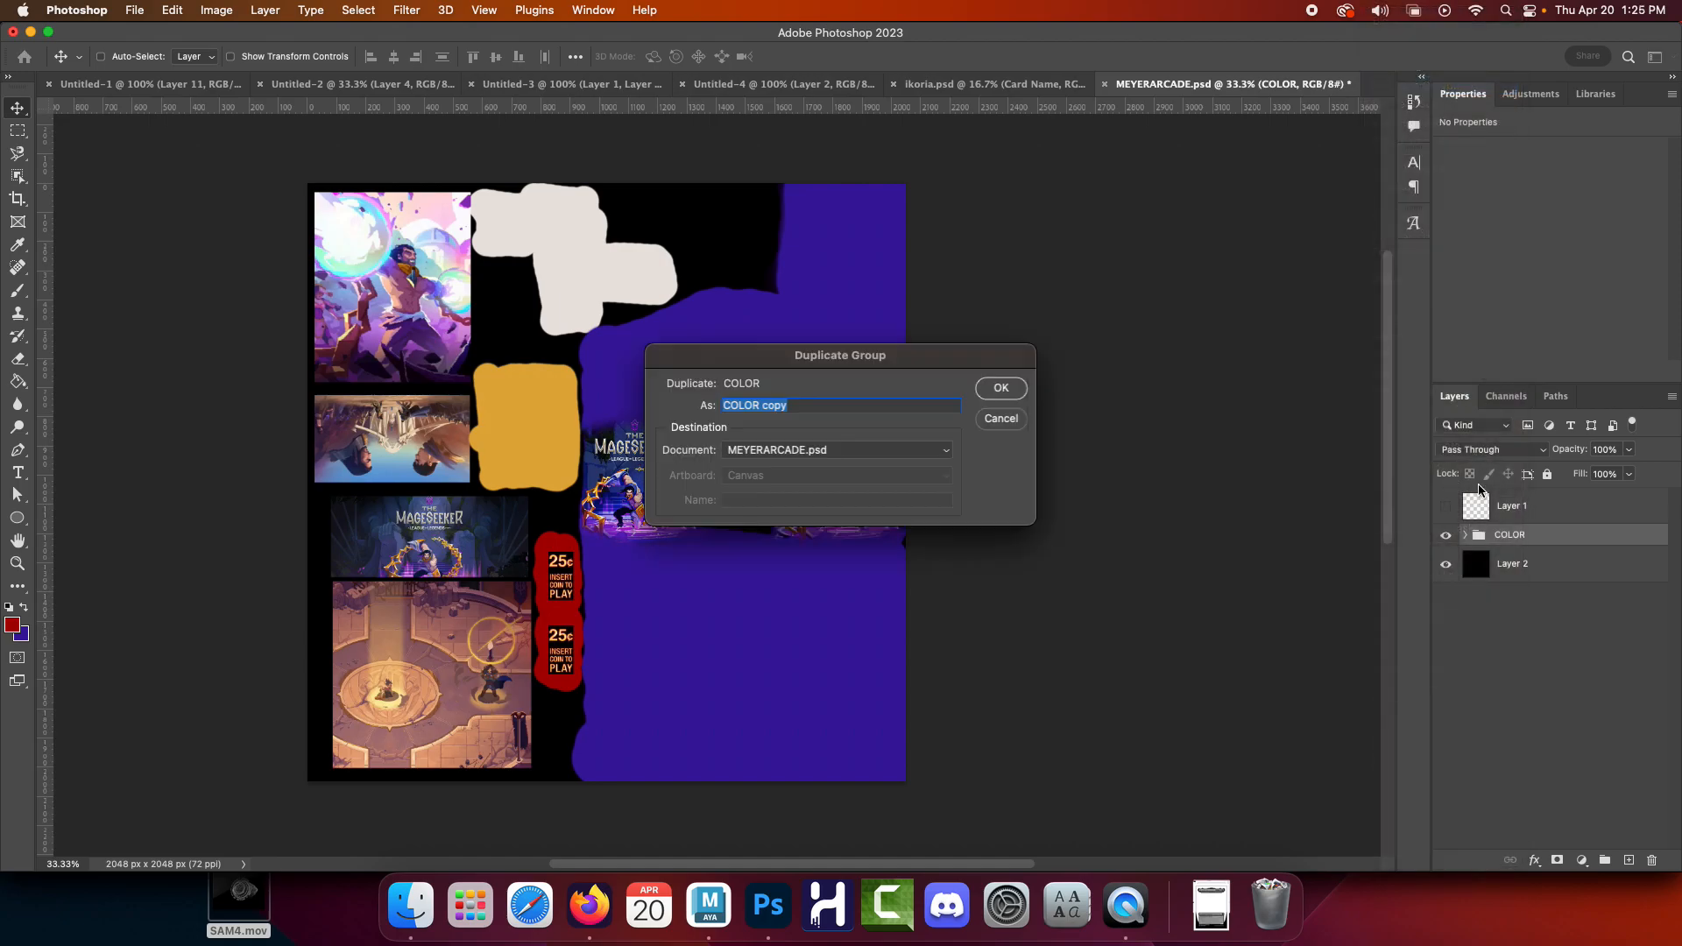
type("BUMP")
key("Return")
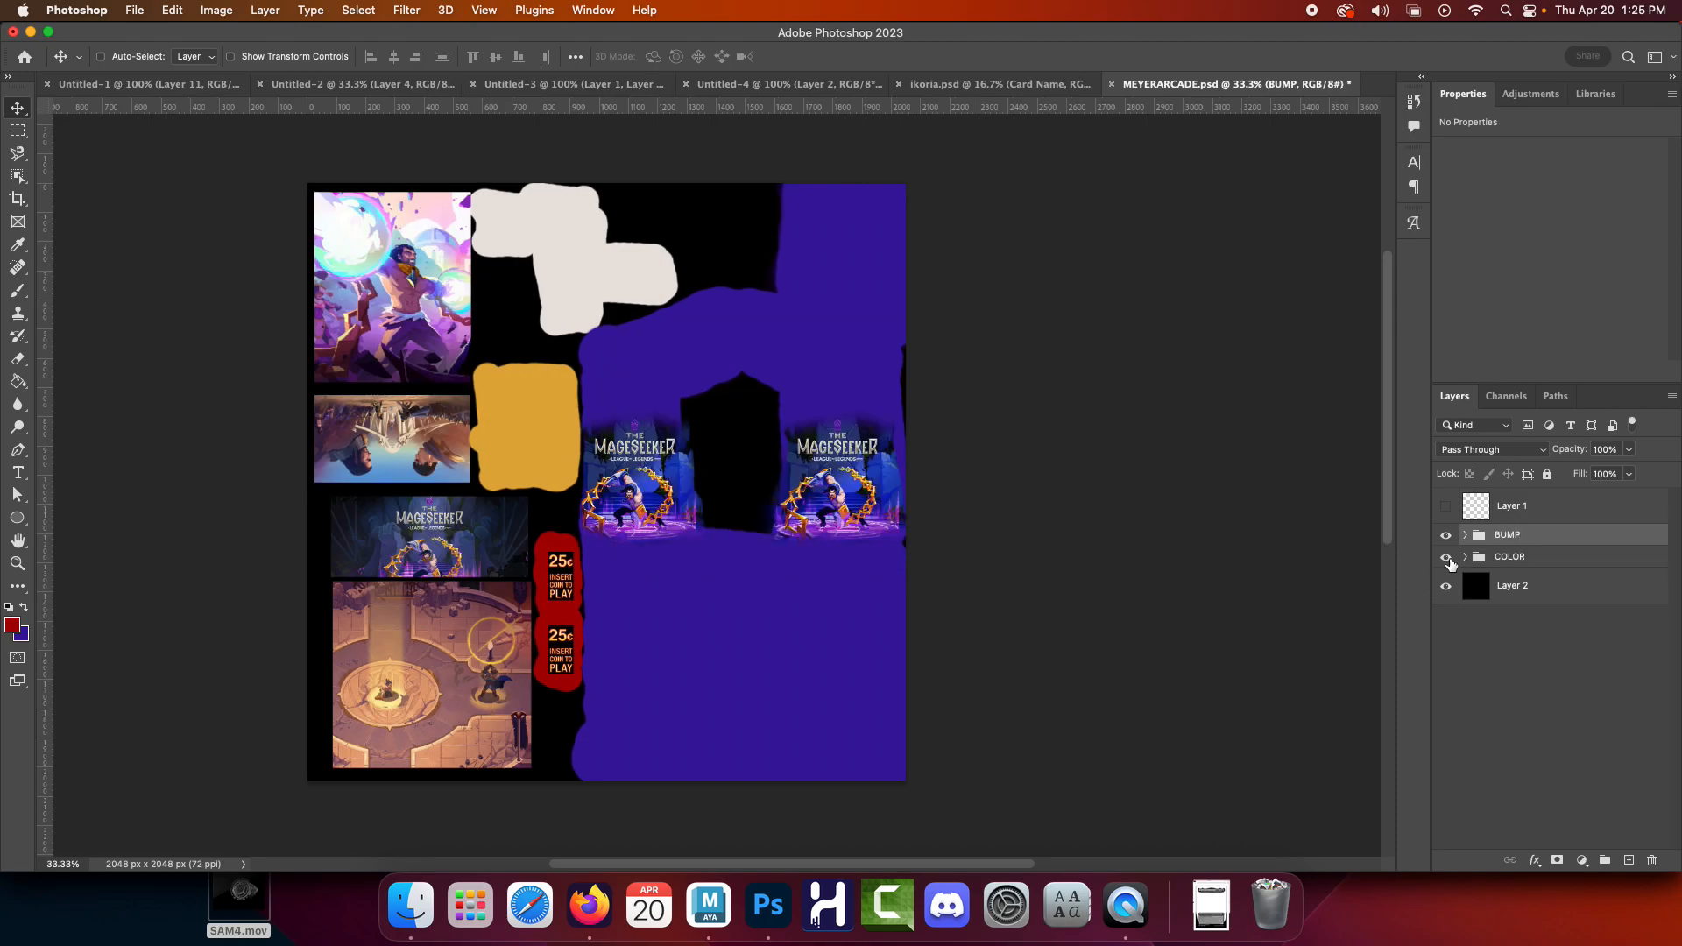
left_click(1446, 558)
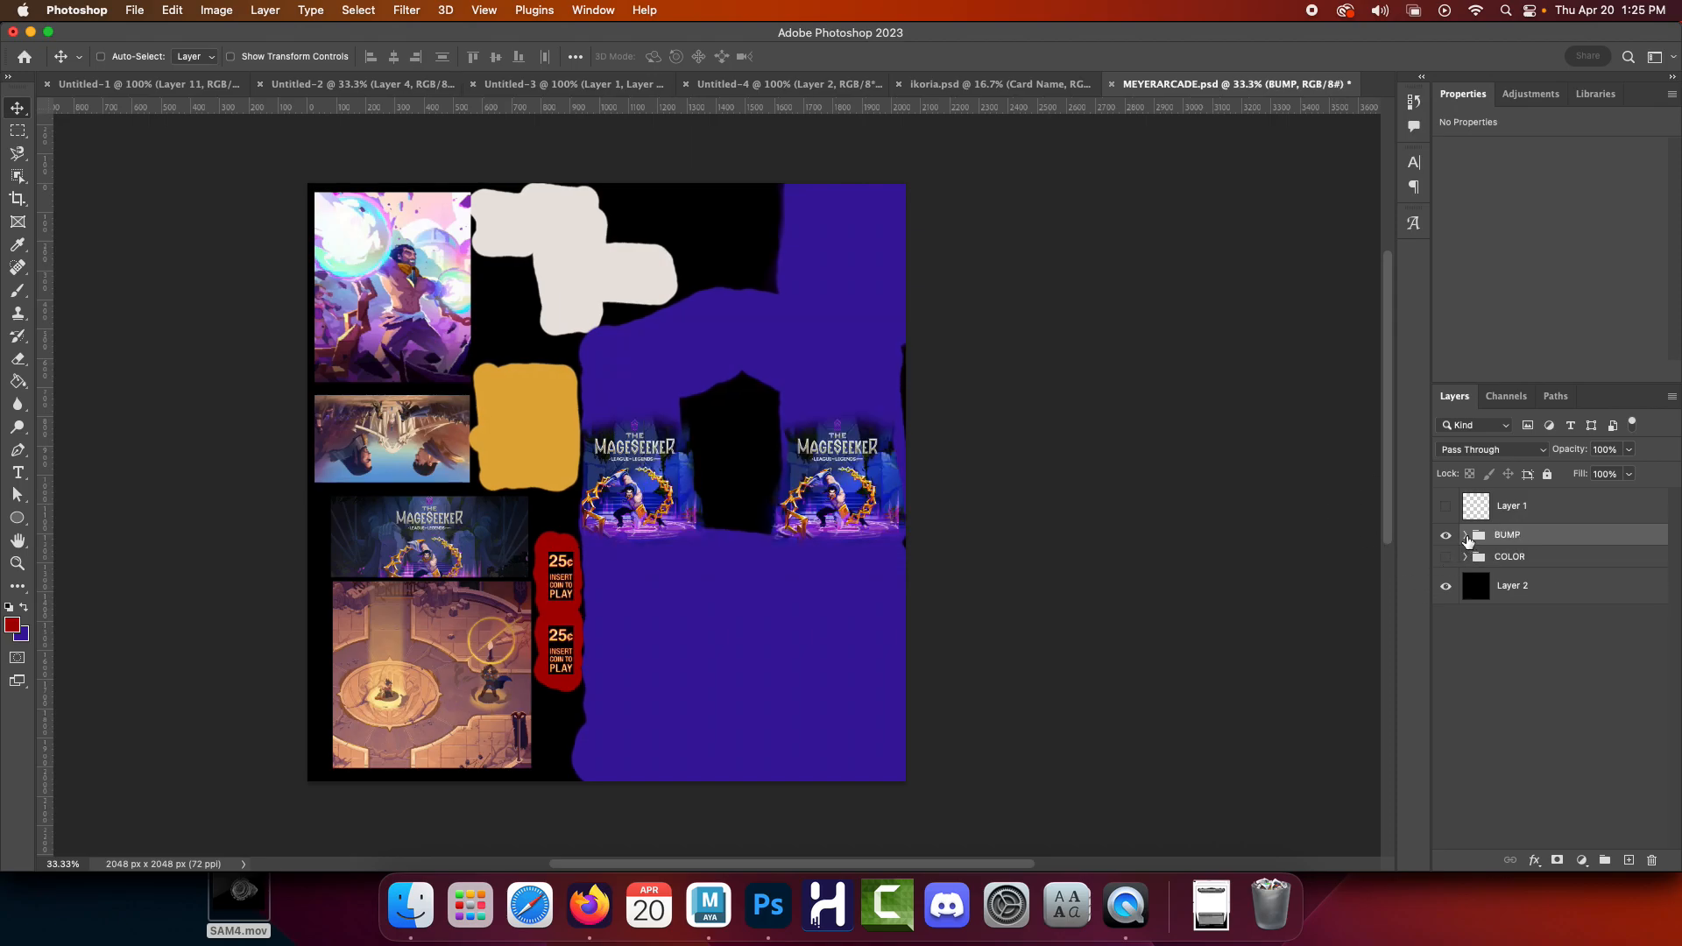
Expand the BUMP group and select its CTRL AREA layer
left_click(1465, 534)
scroll(1551, 578, "down", 2)
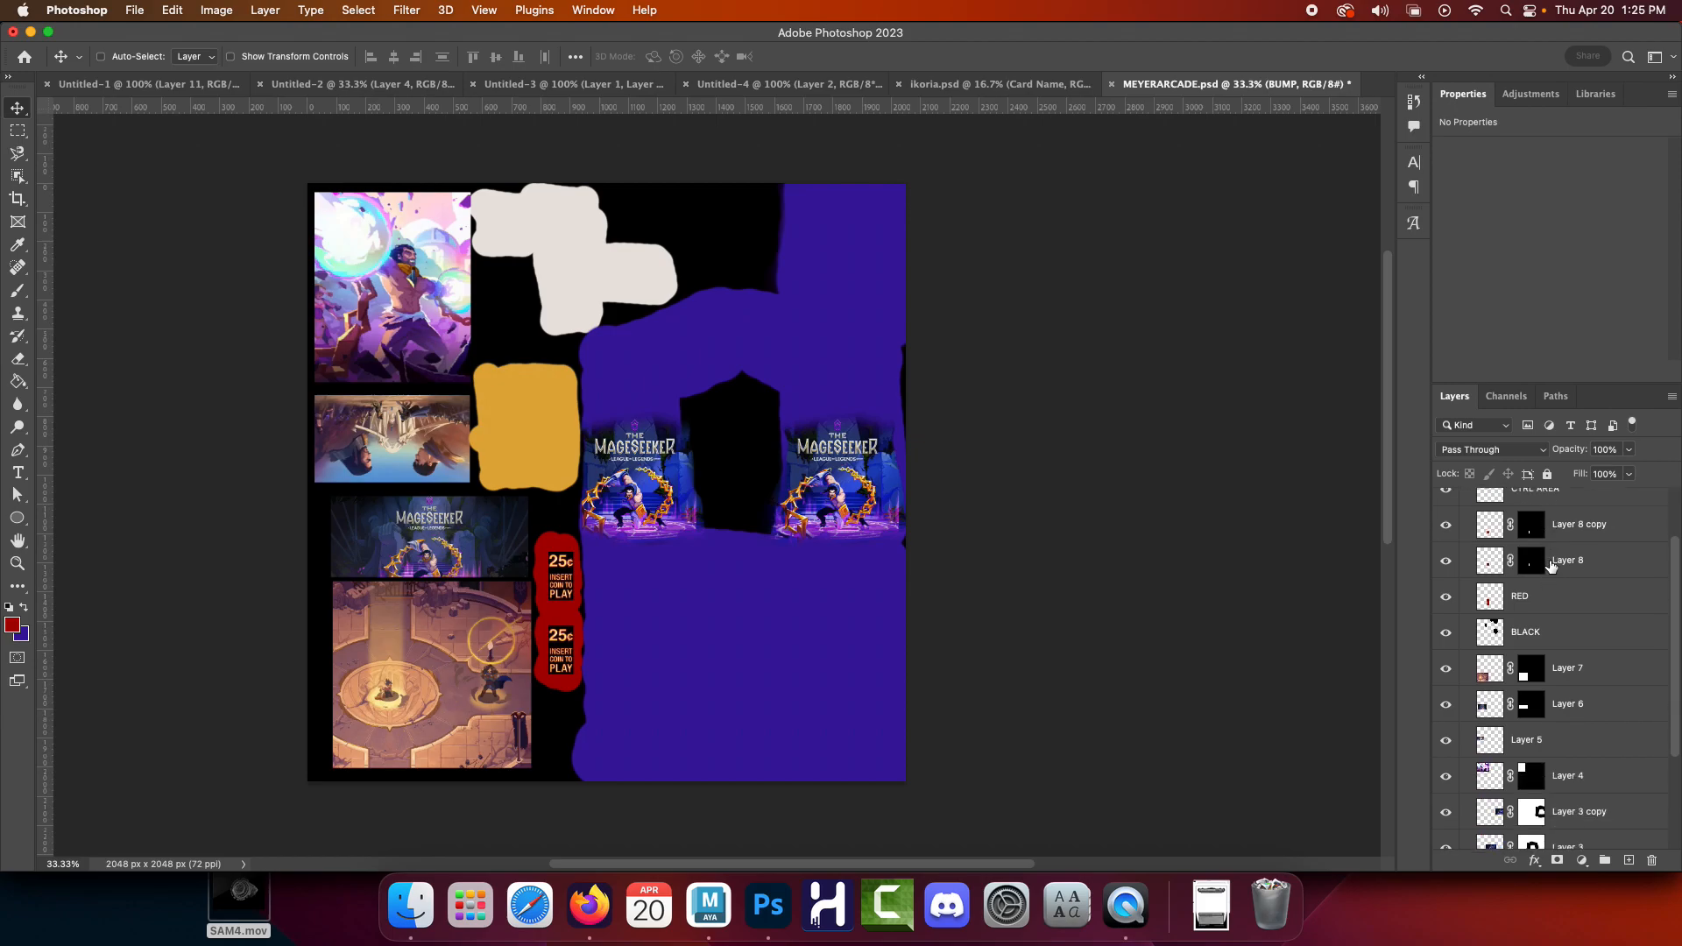
scroll(1552, 574, "up", 2)
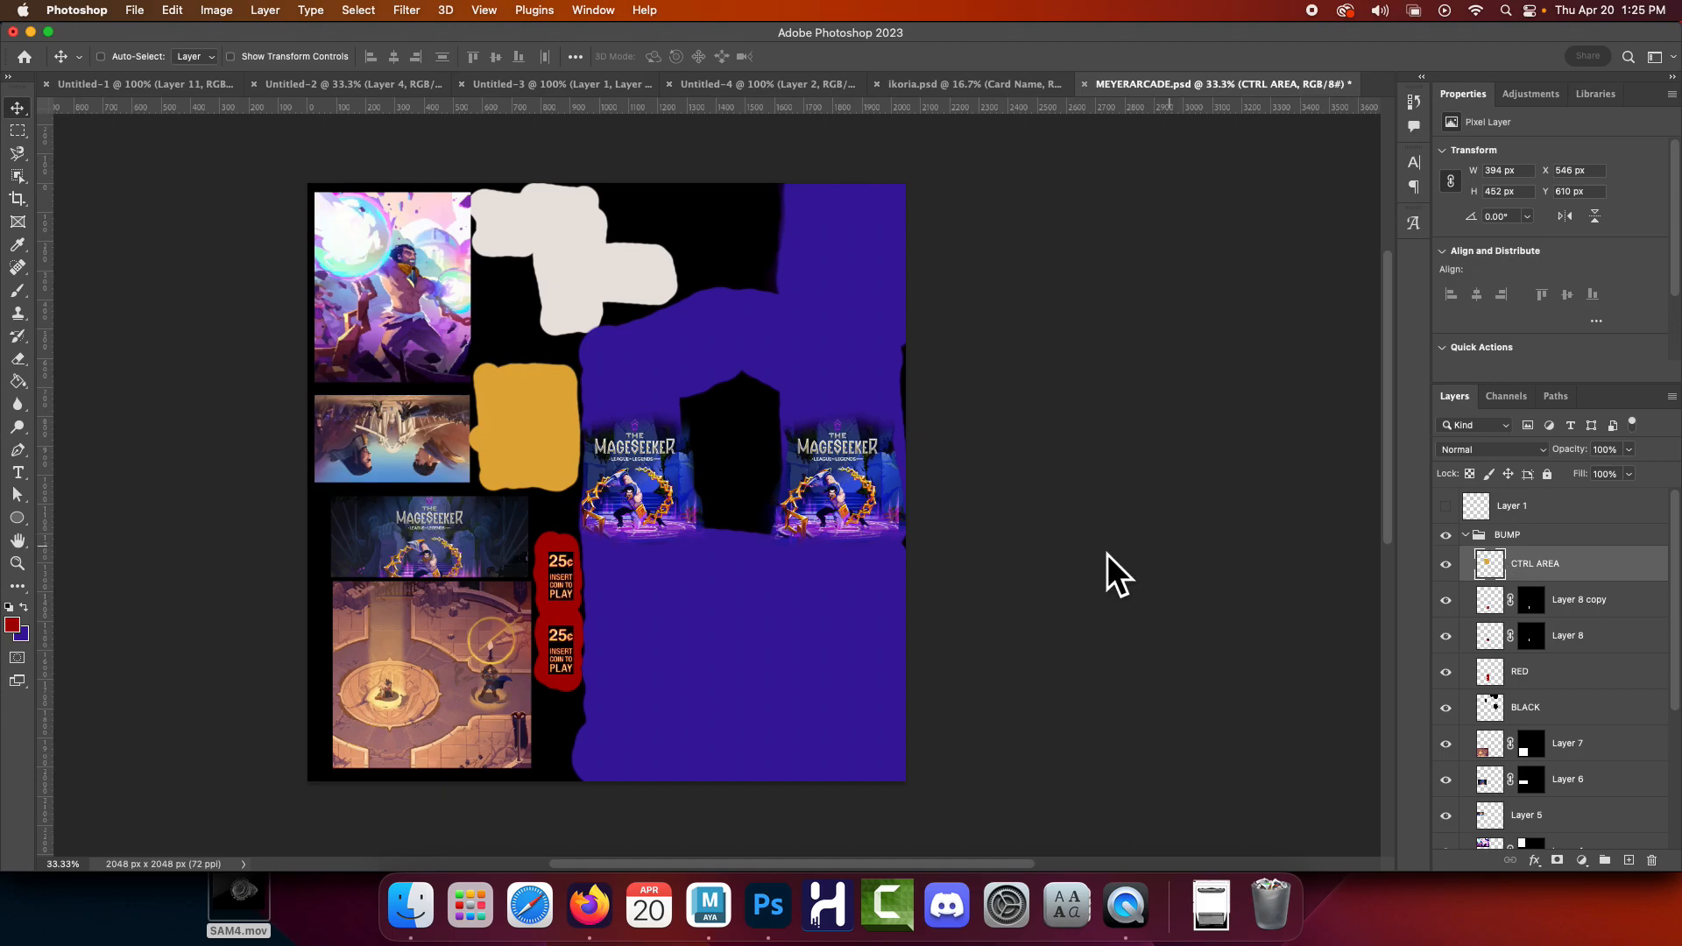
left_click(15, 628)
left_click(876, 386)
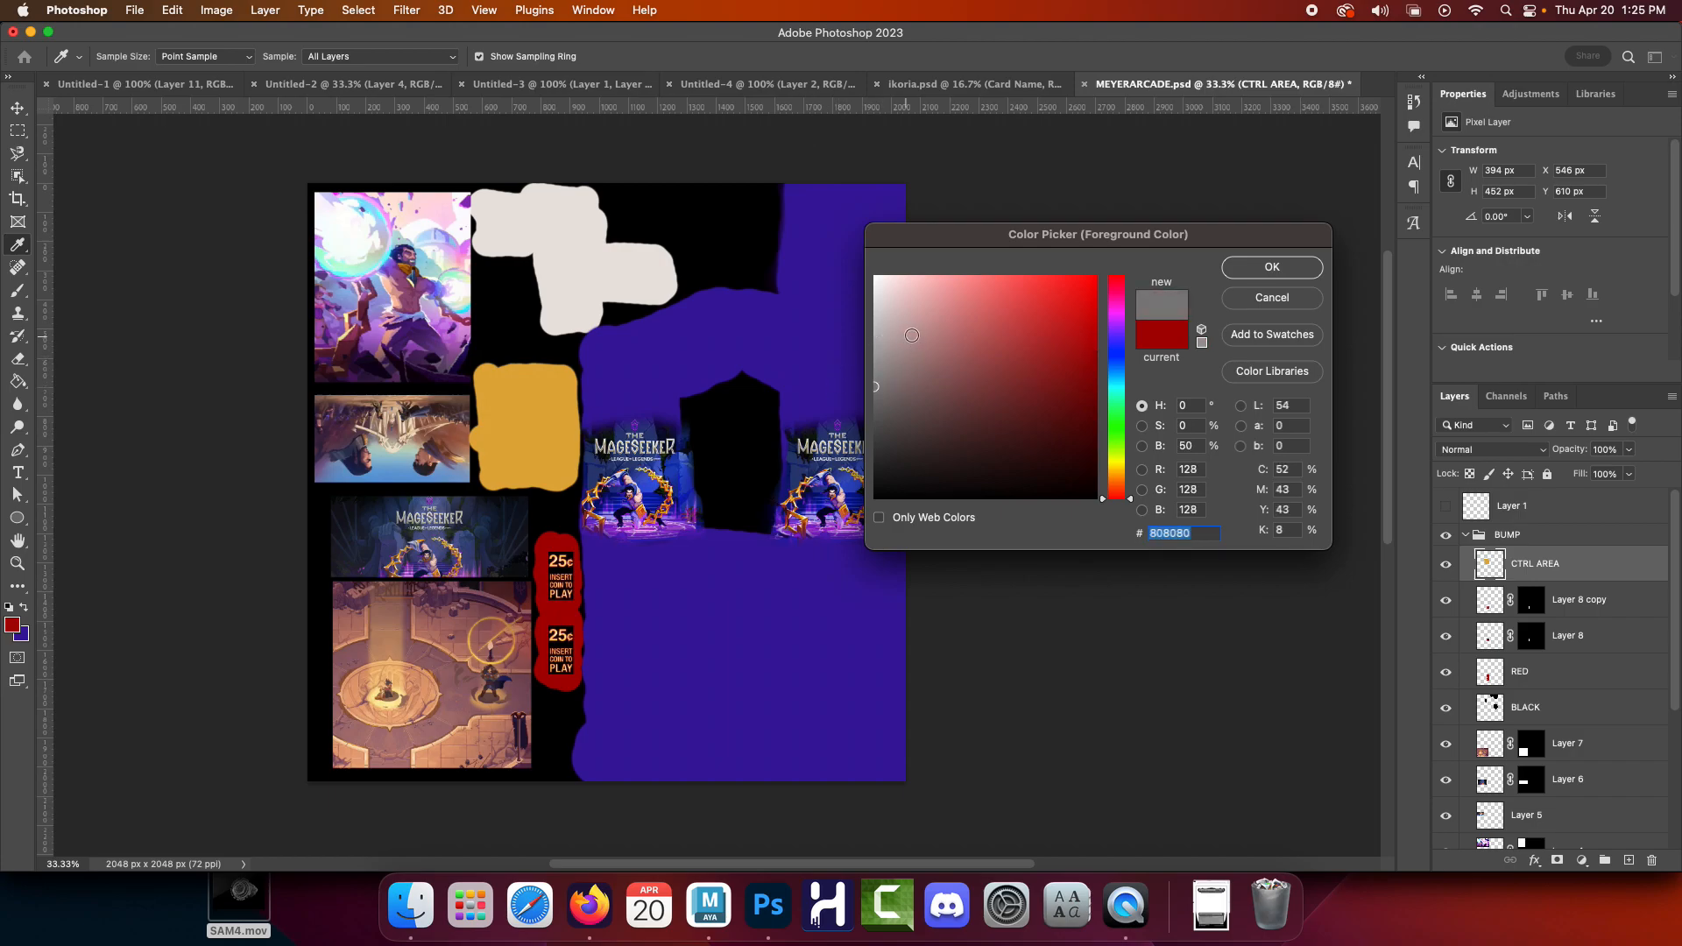
mouse_move(874, 346)
left_mouse_down()
mouse_move(823, 273)
mouse_move(771, 355)
mouse_move(747, 512)
left_mouse_up()
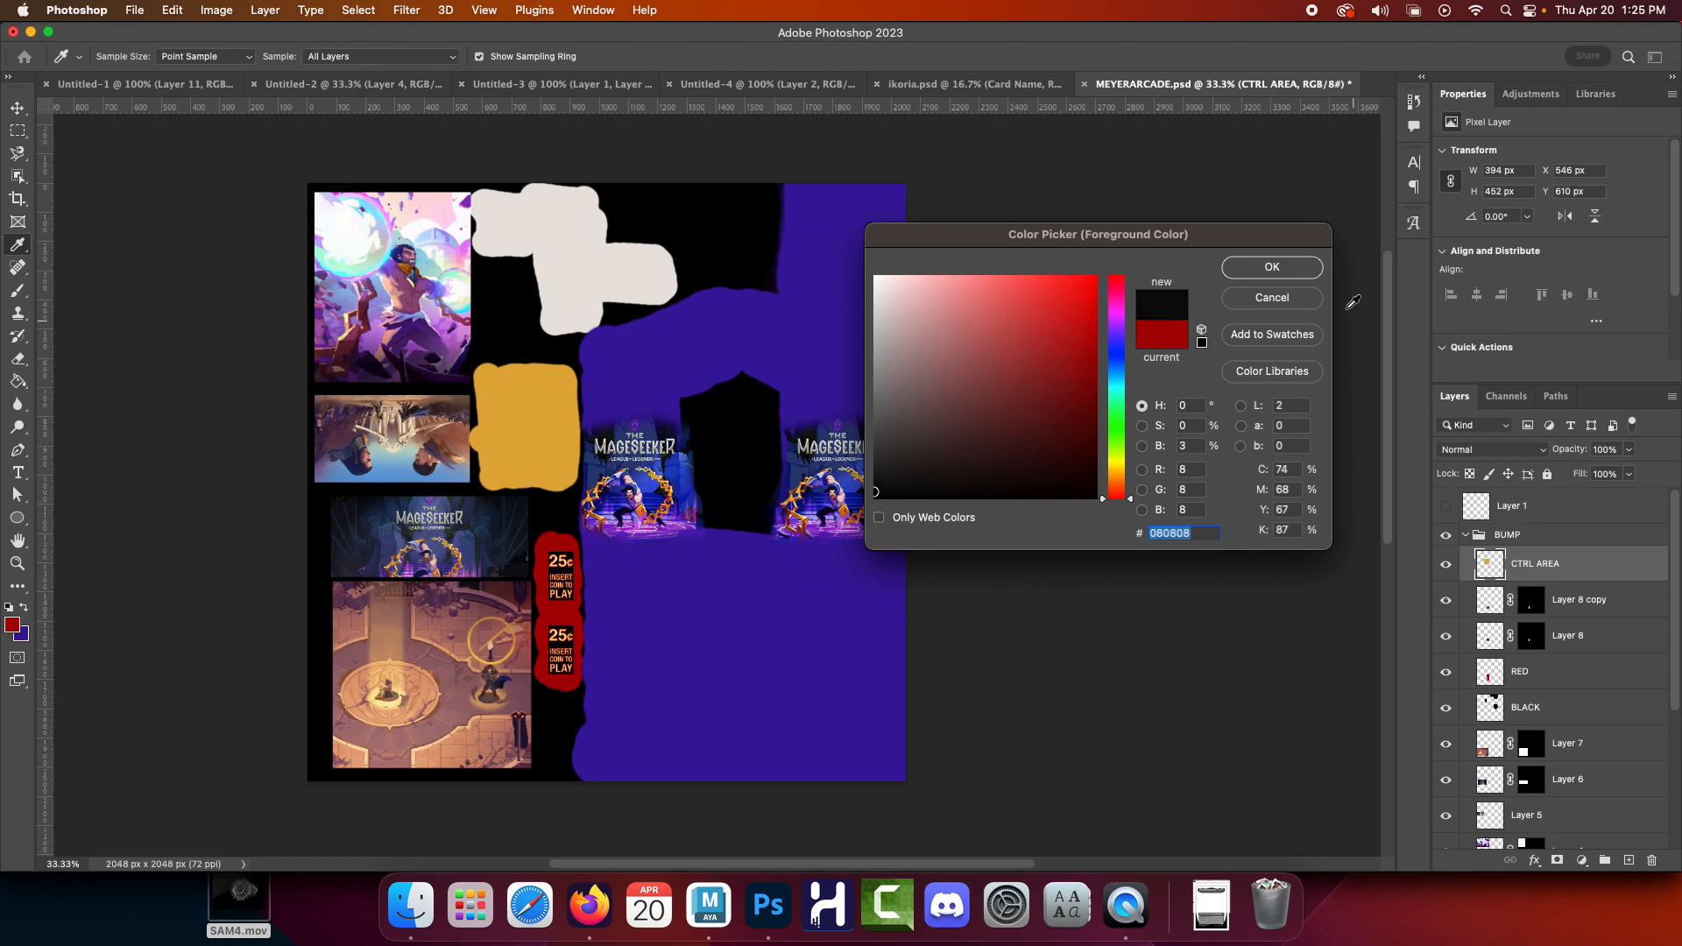
left_click(1272, 297)
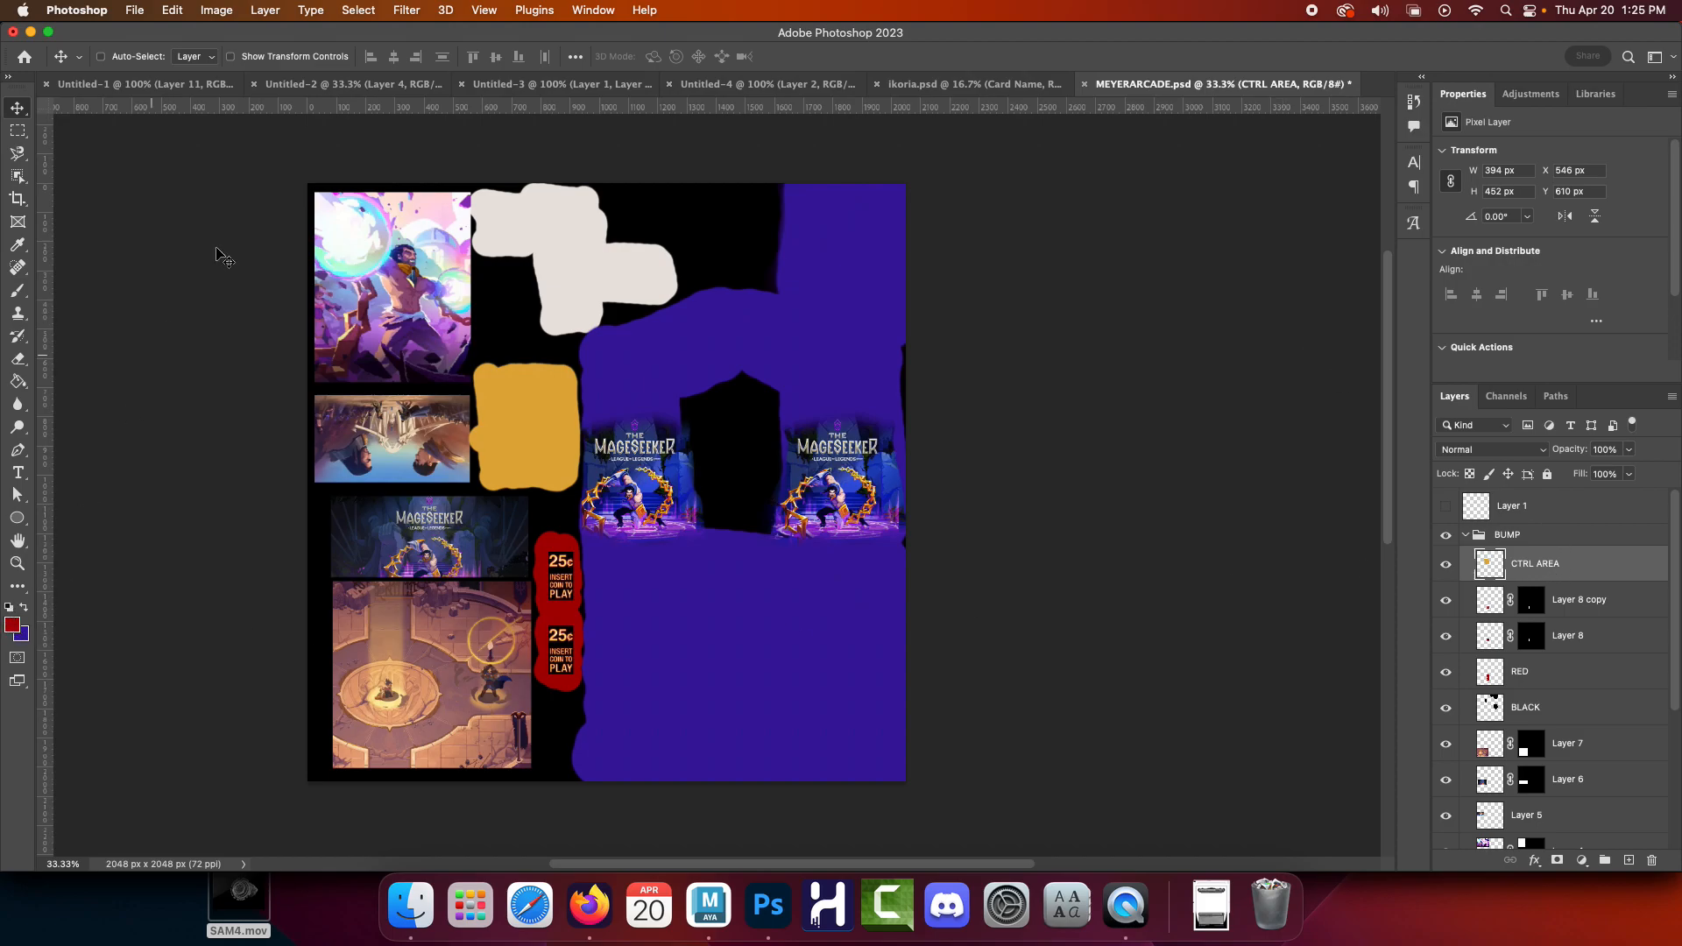
Apply a High Pass filter with a radius of 1.4 pixels to the BUMP group's CTRL AREA layer
left_click(408, 11)
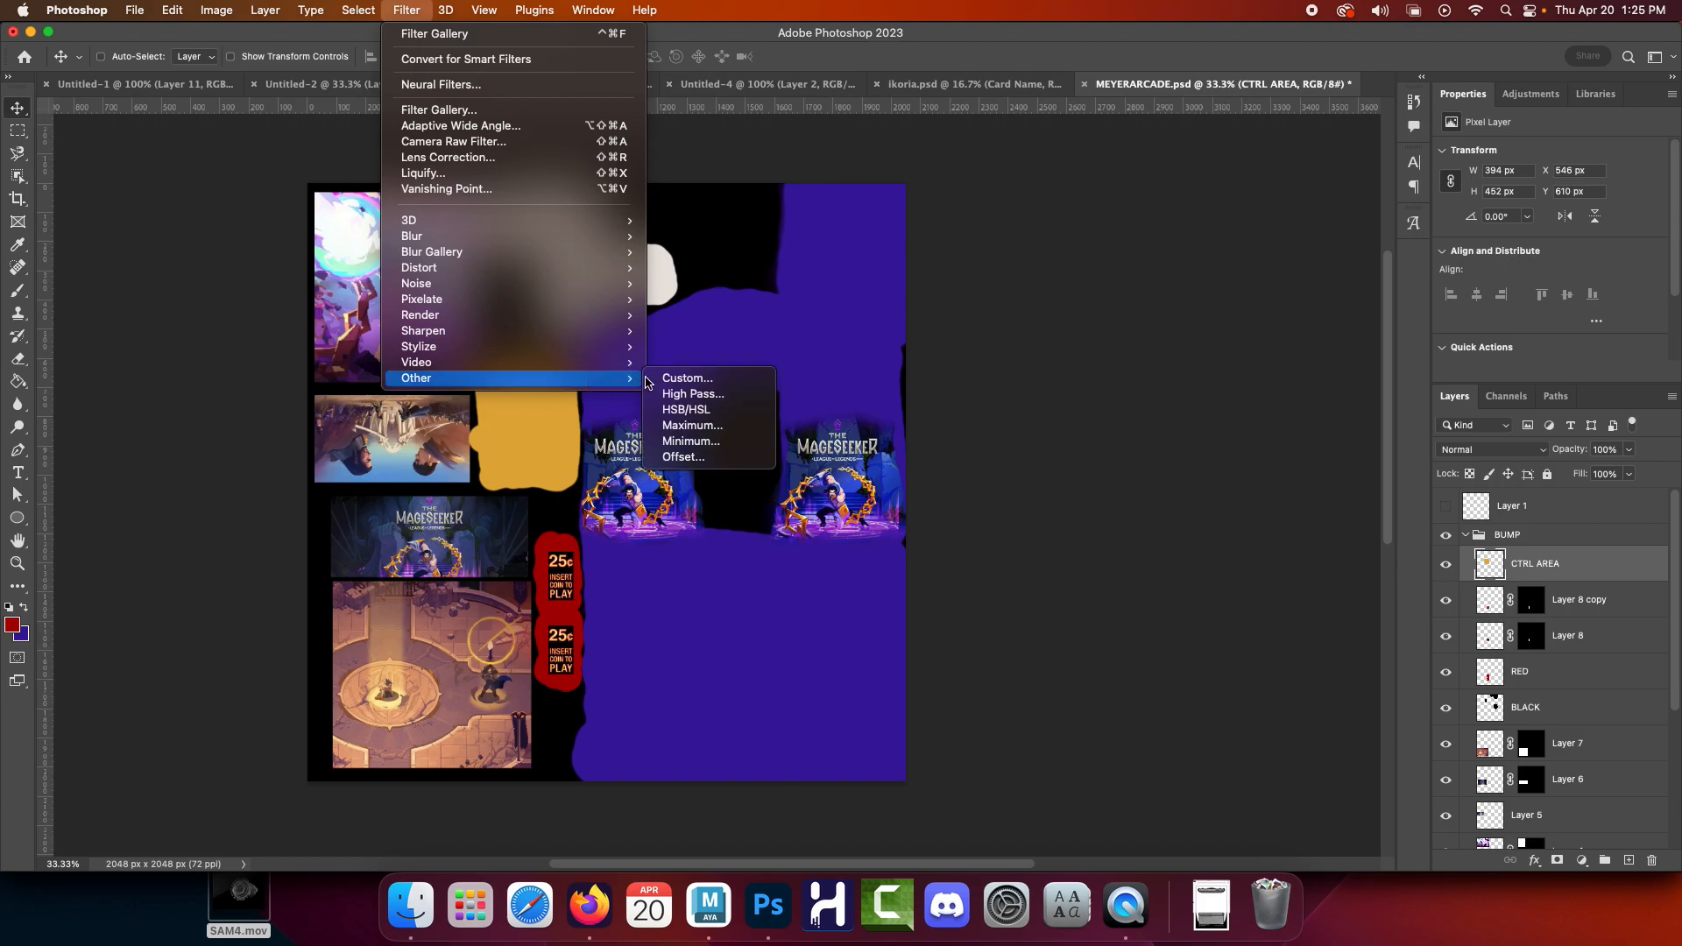
left_click(692, 393)
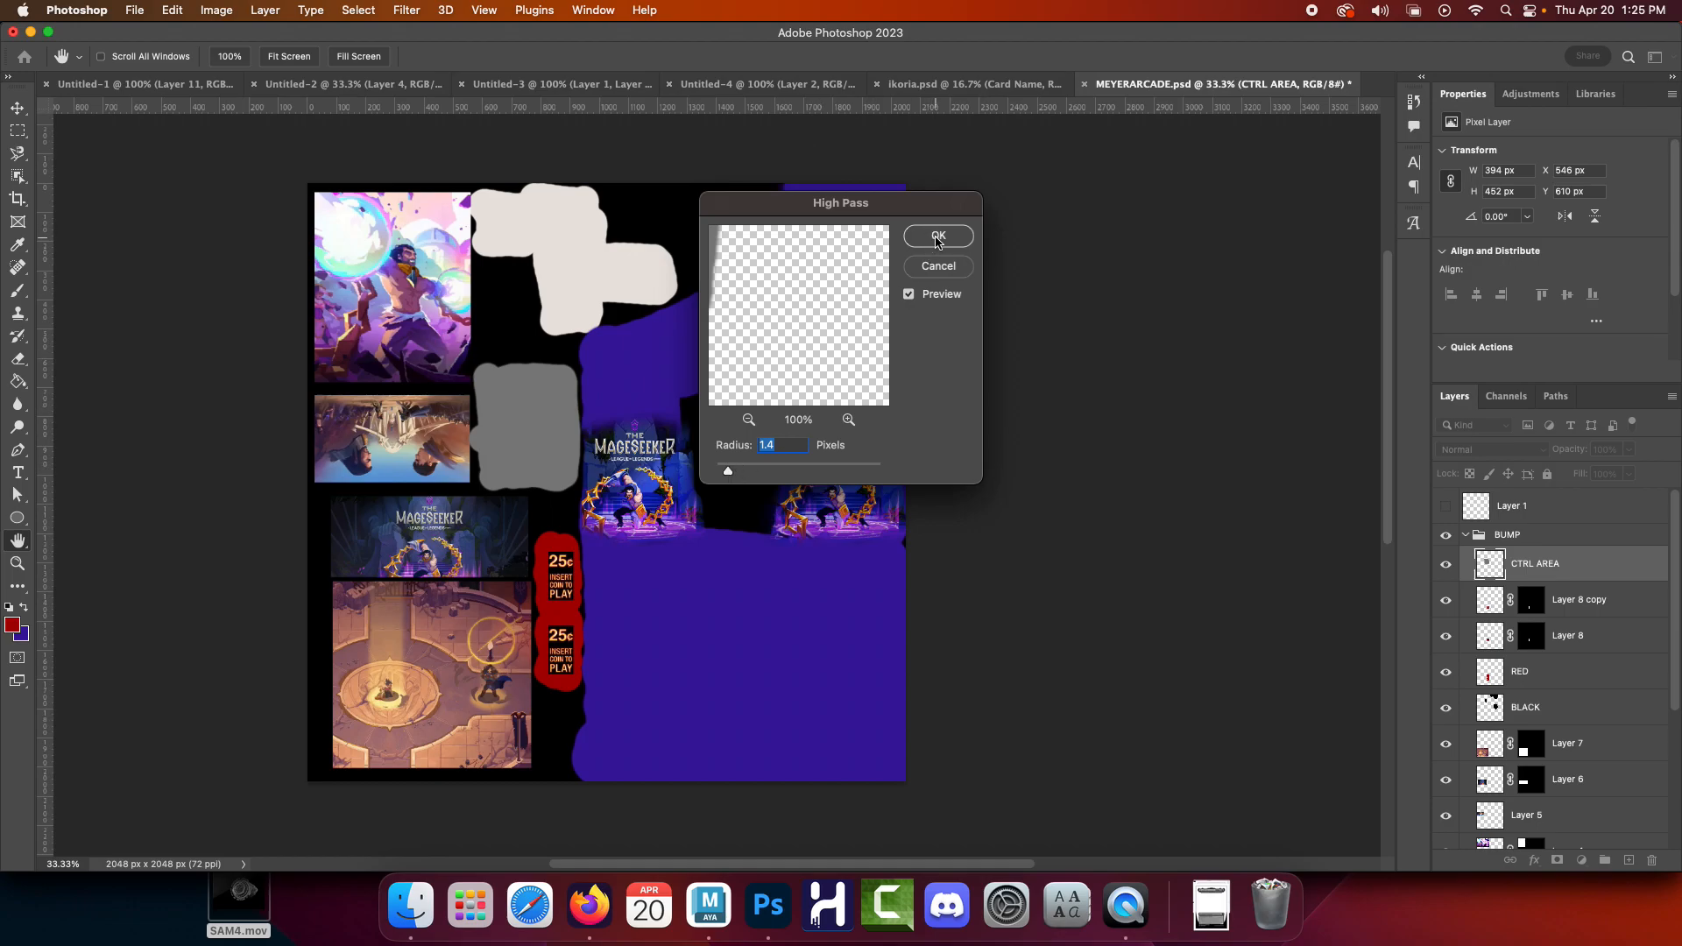
left_click(936, 238)
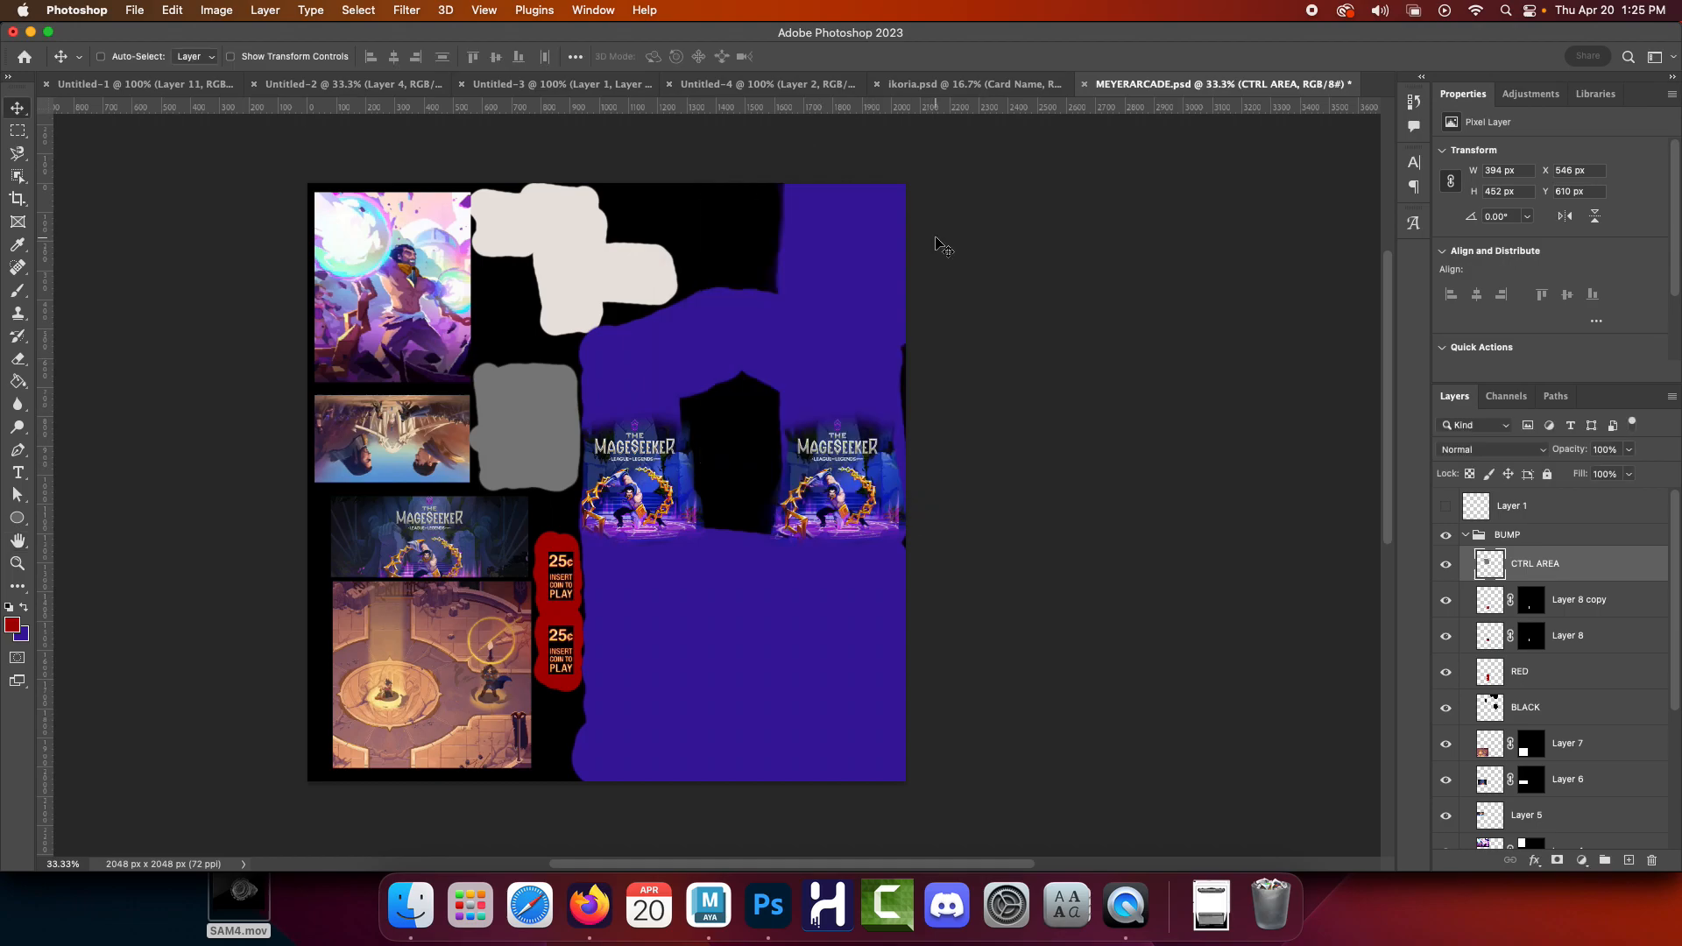
Repeat the High Pass filter on the two coin-slot layers, Layer 8 copy and Layer 8, in the BUMP group
left_click(1618, 612)
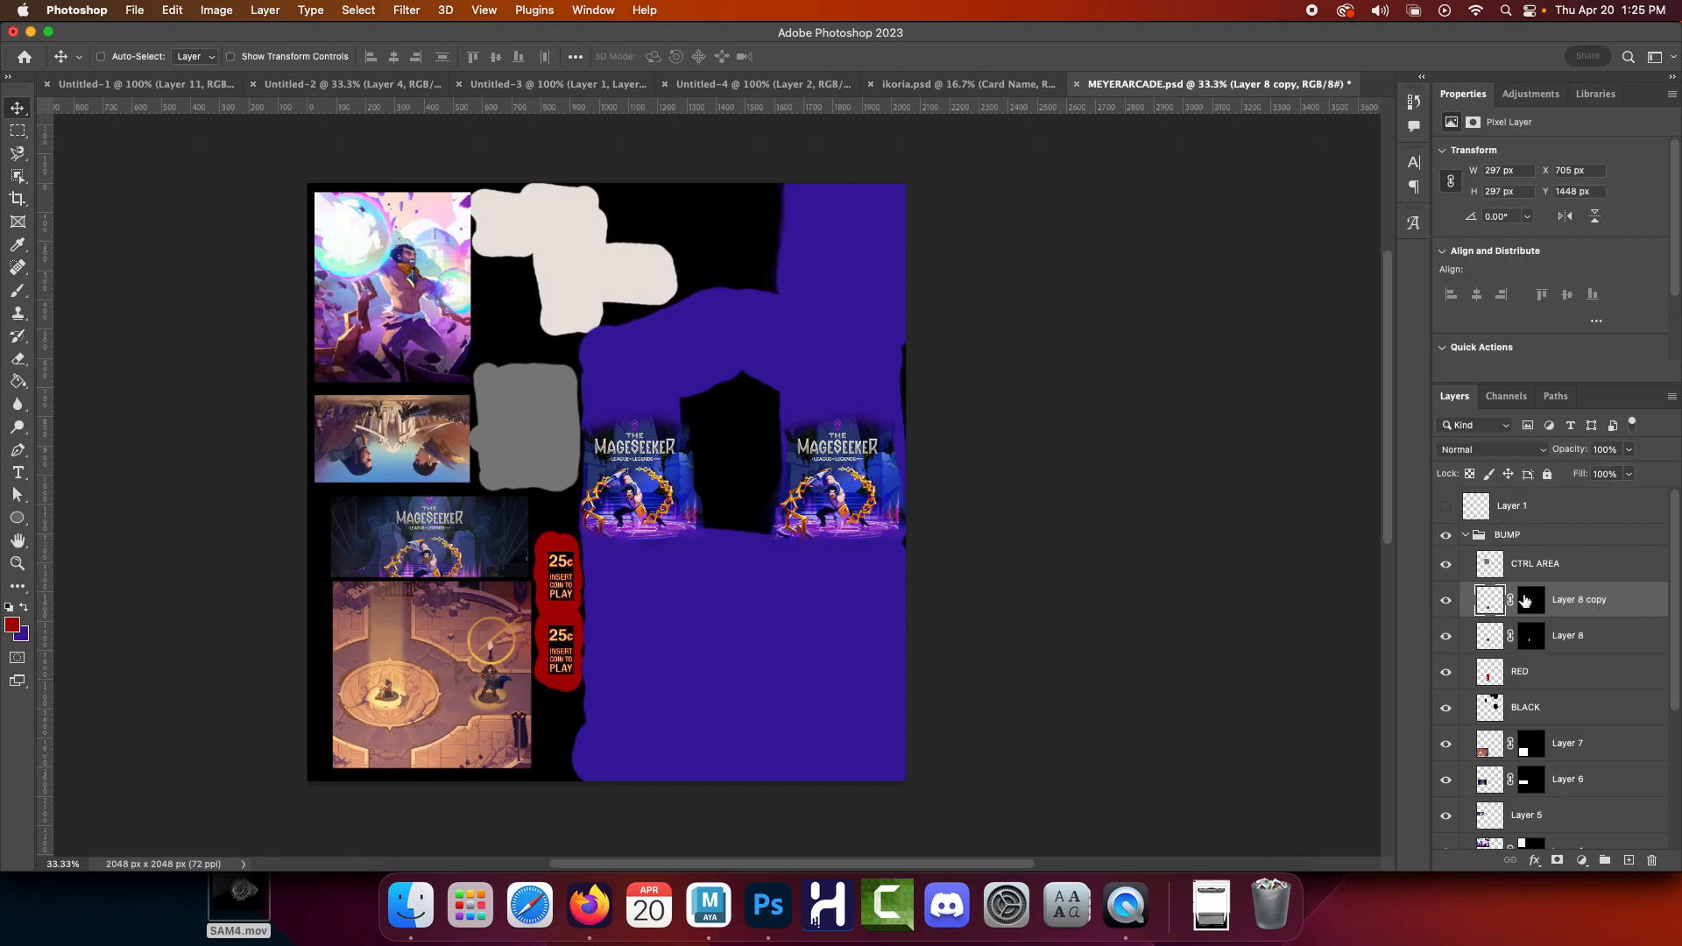
left_click(448, 9)
left_click(430, 34)
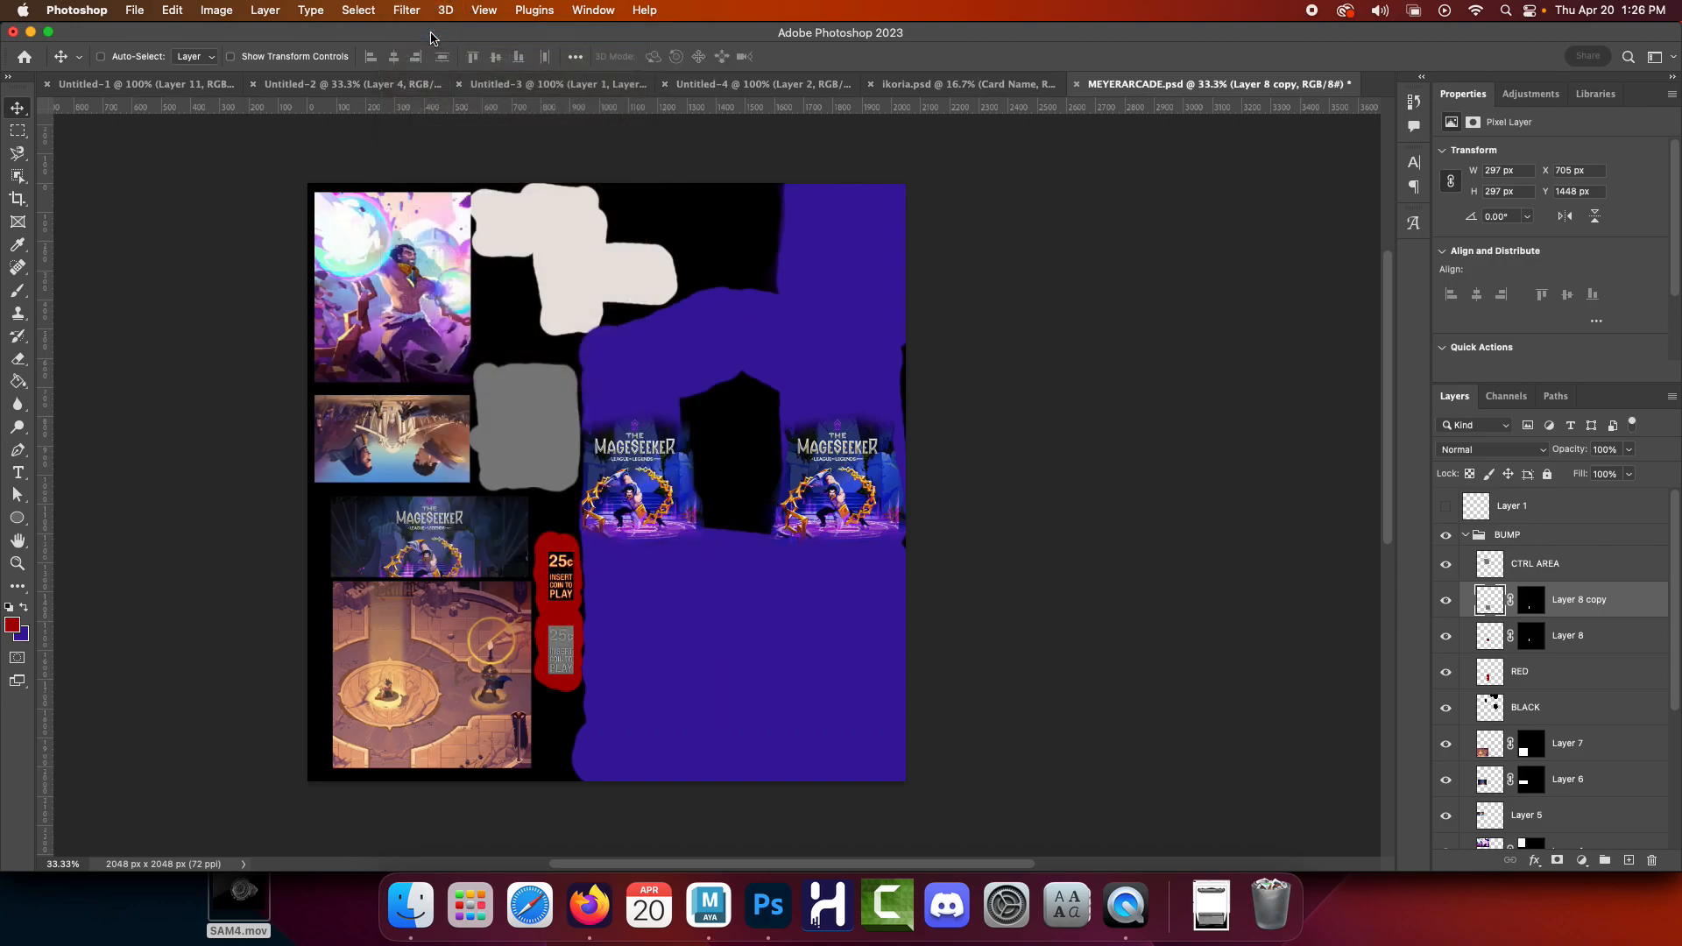
left_click(1561, 636)
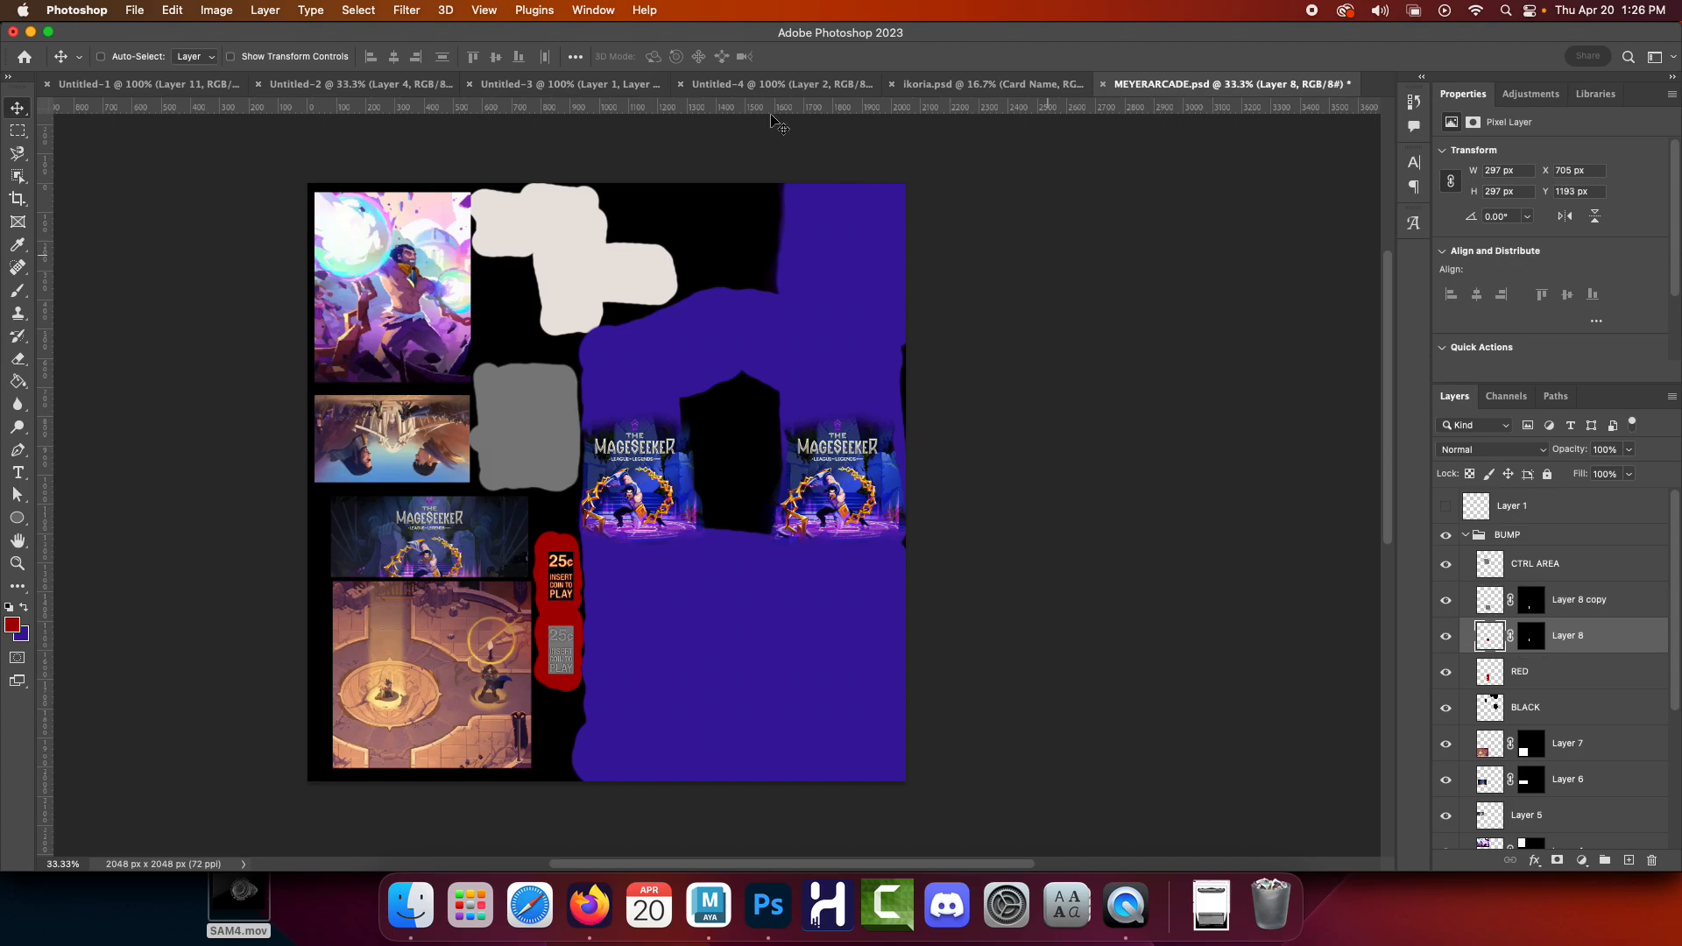
left_click(406, 10)
left_click(429, 29)
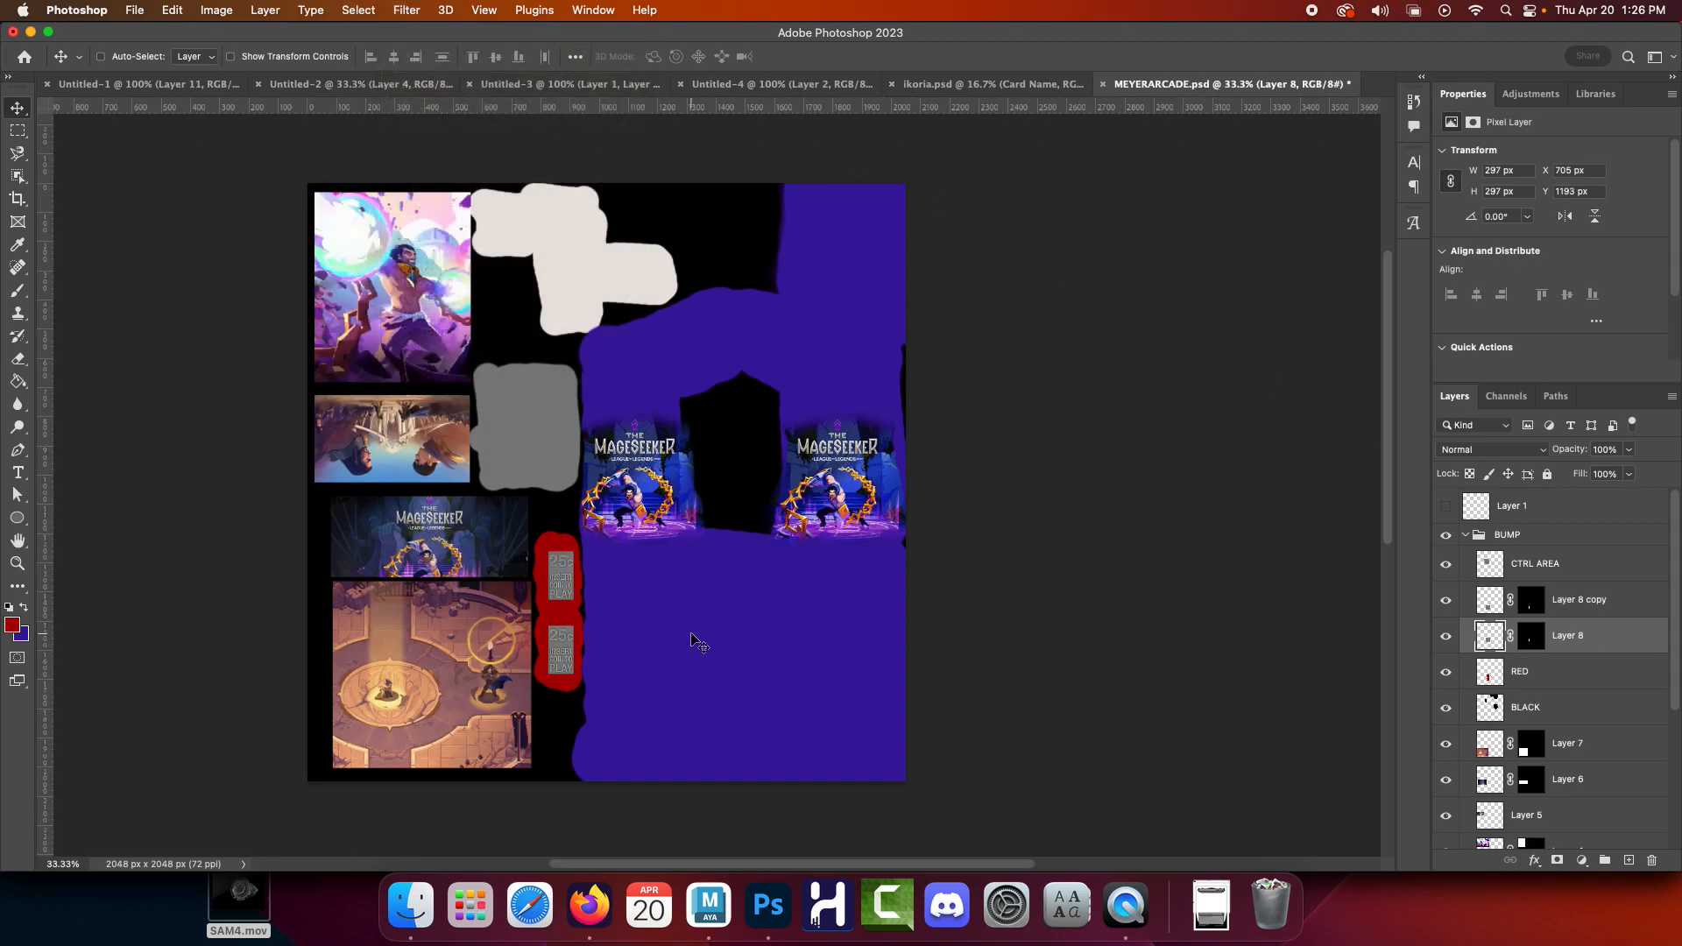
Repeat the High Pass filter on the RED and BLACK layers in the BUMP group
left_click(1547, 673)
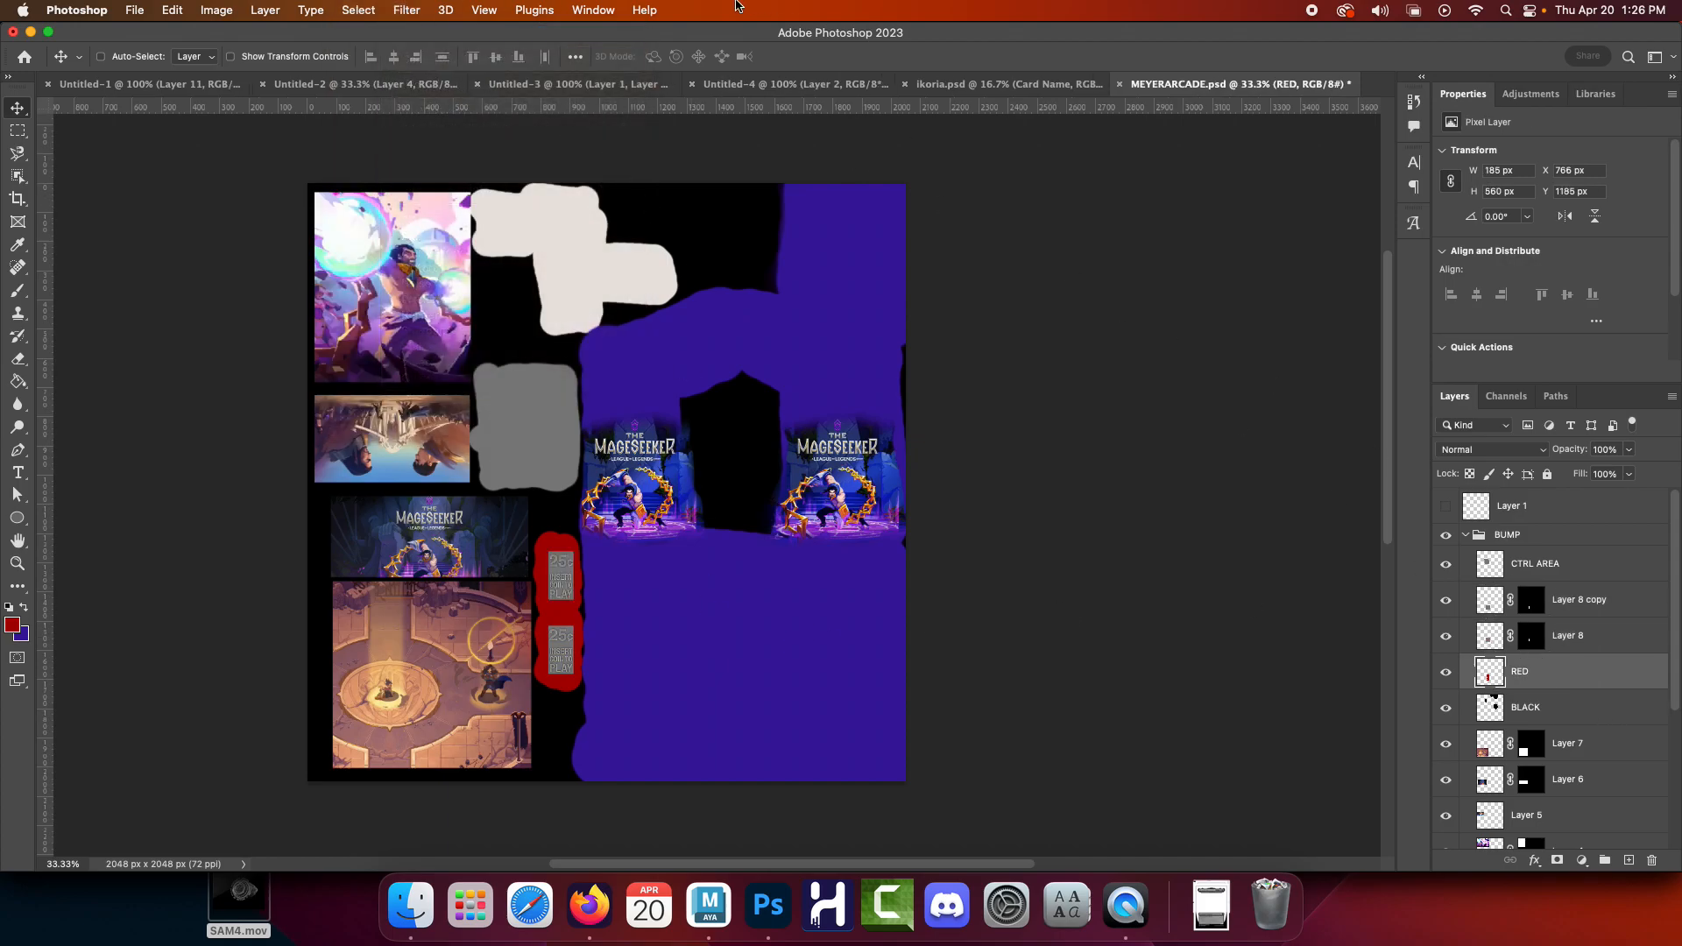
left_click(410, 10)
left_click(423, 35)
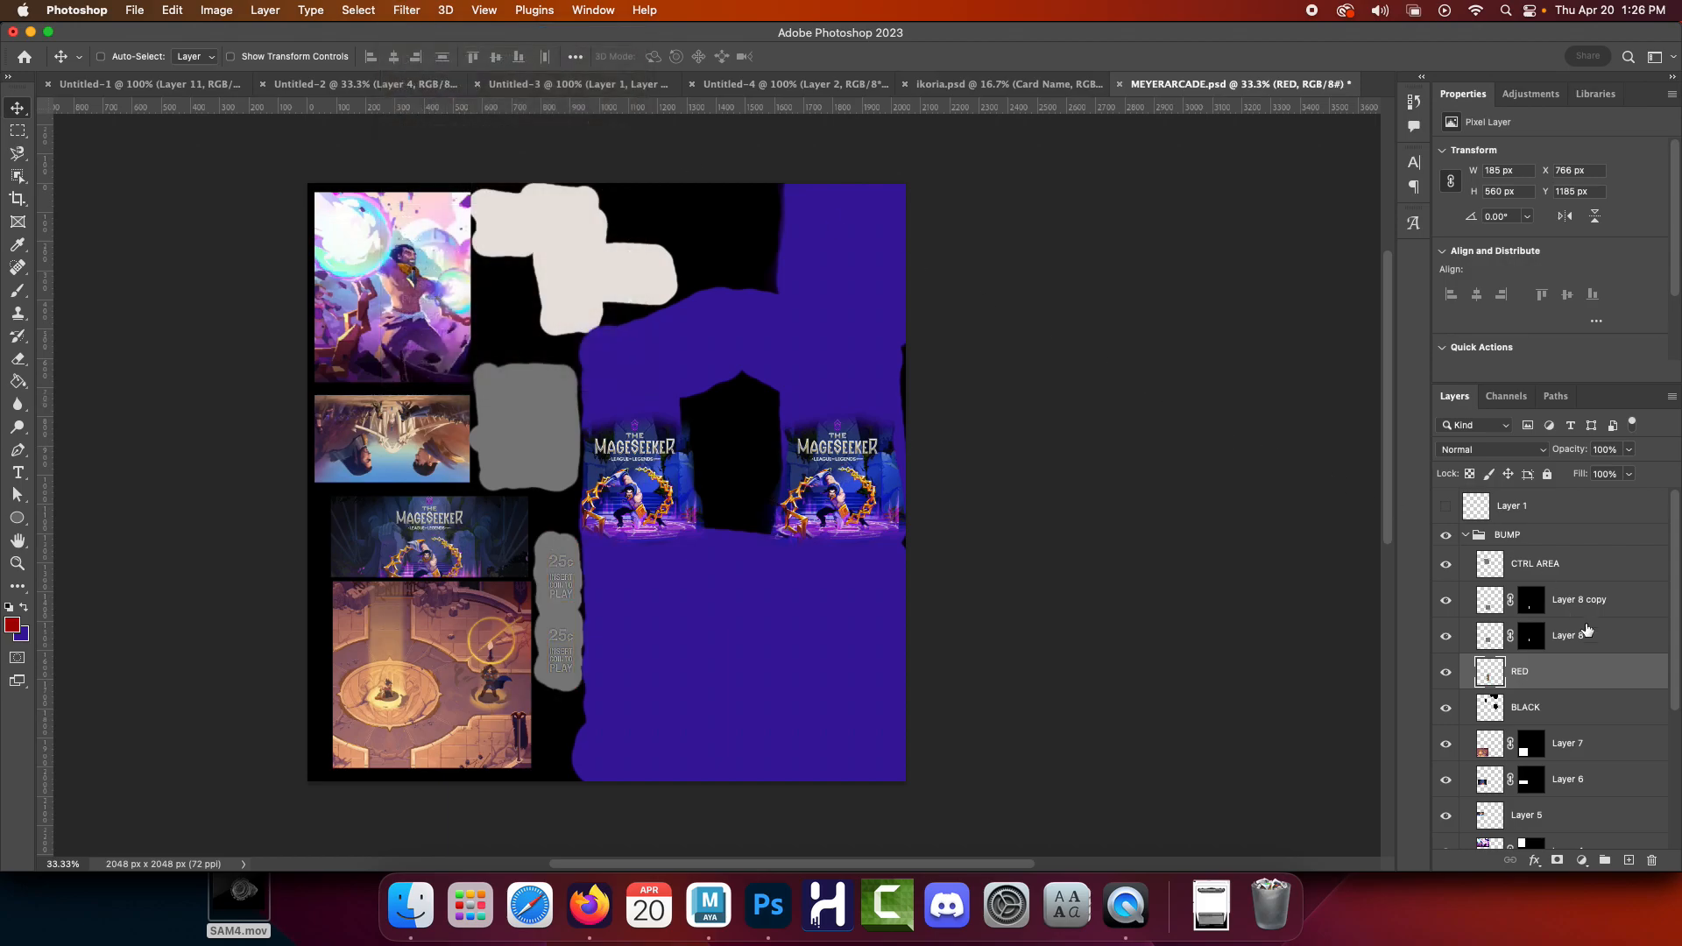
left_click(1556, 714)
left_click(406, 9)
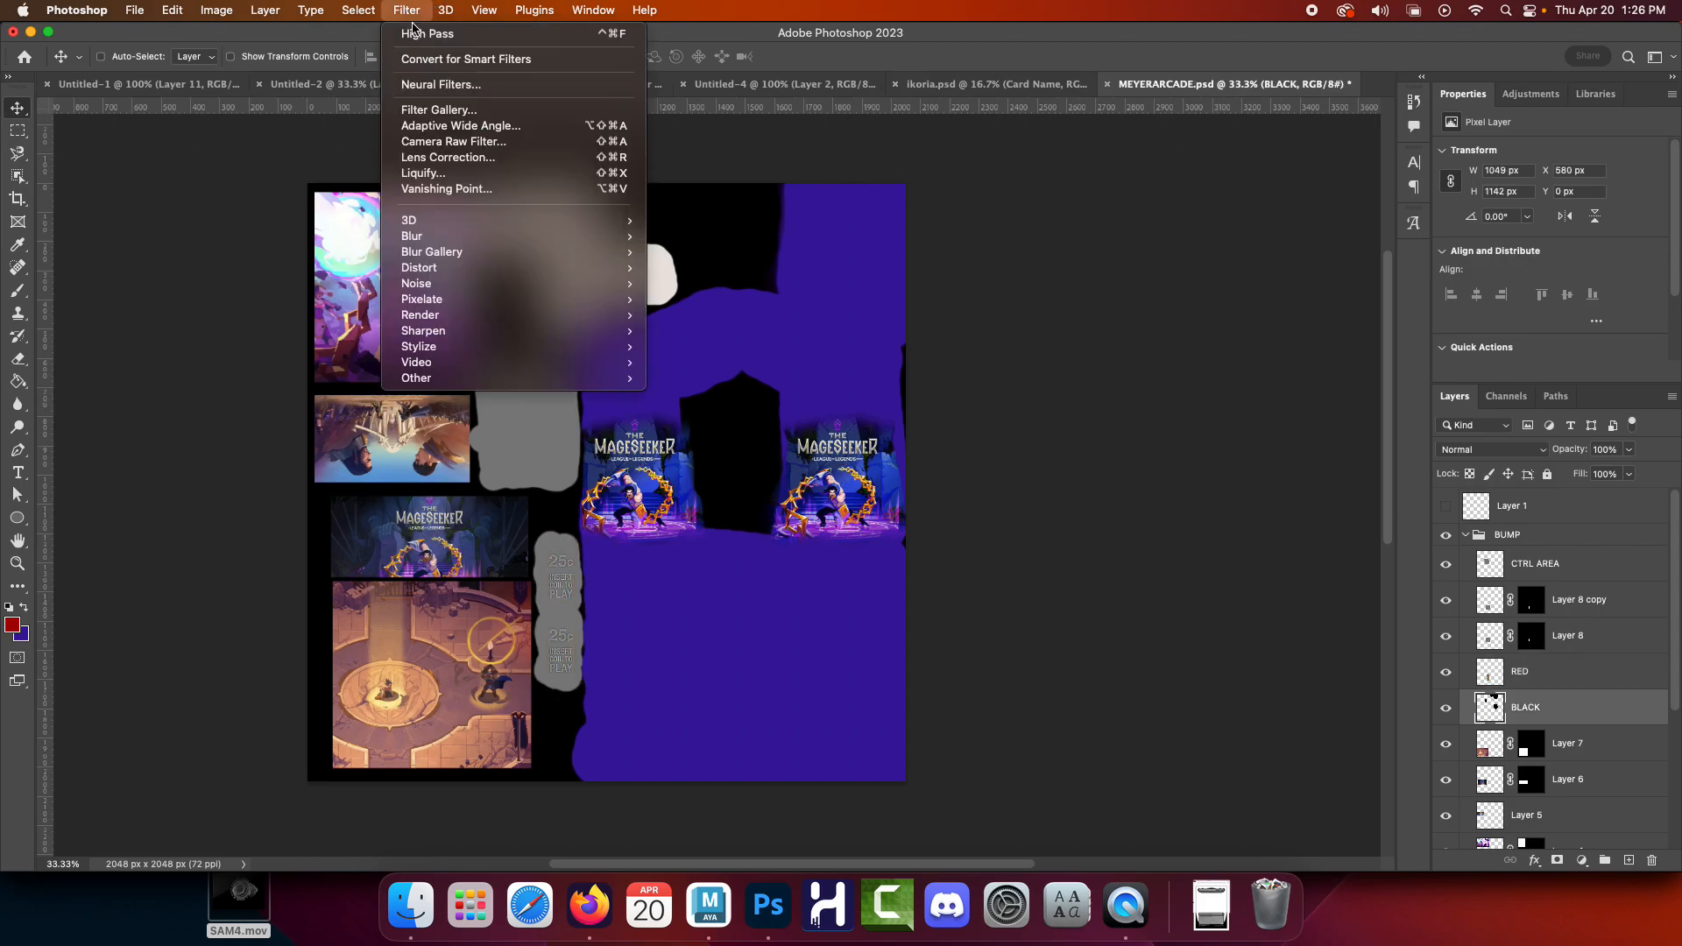
left_click(427, 29)
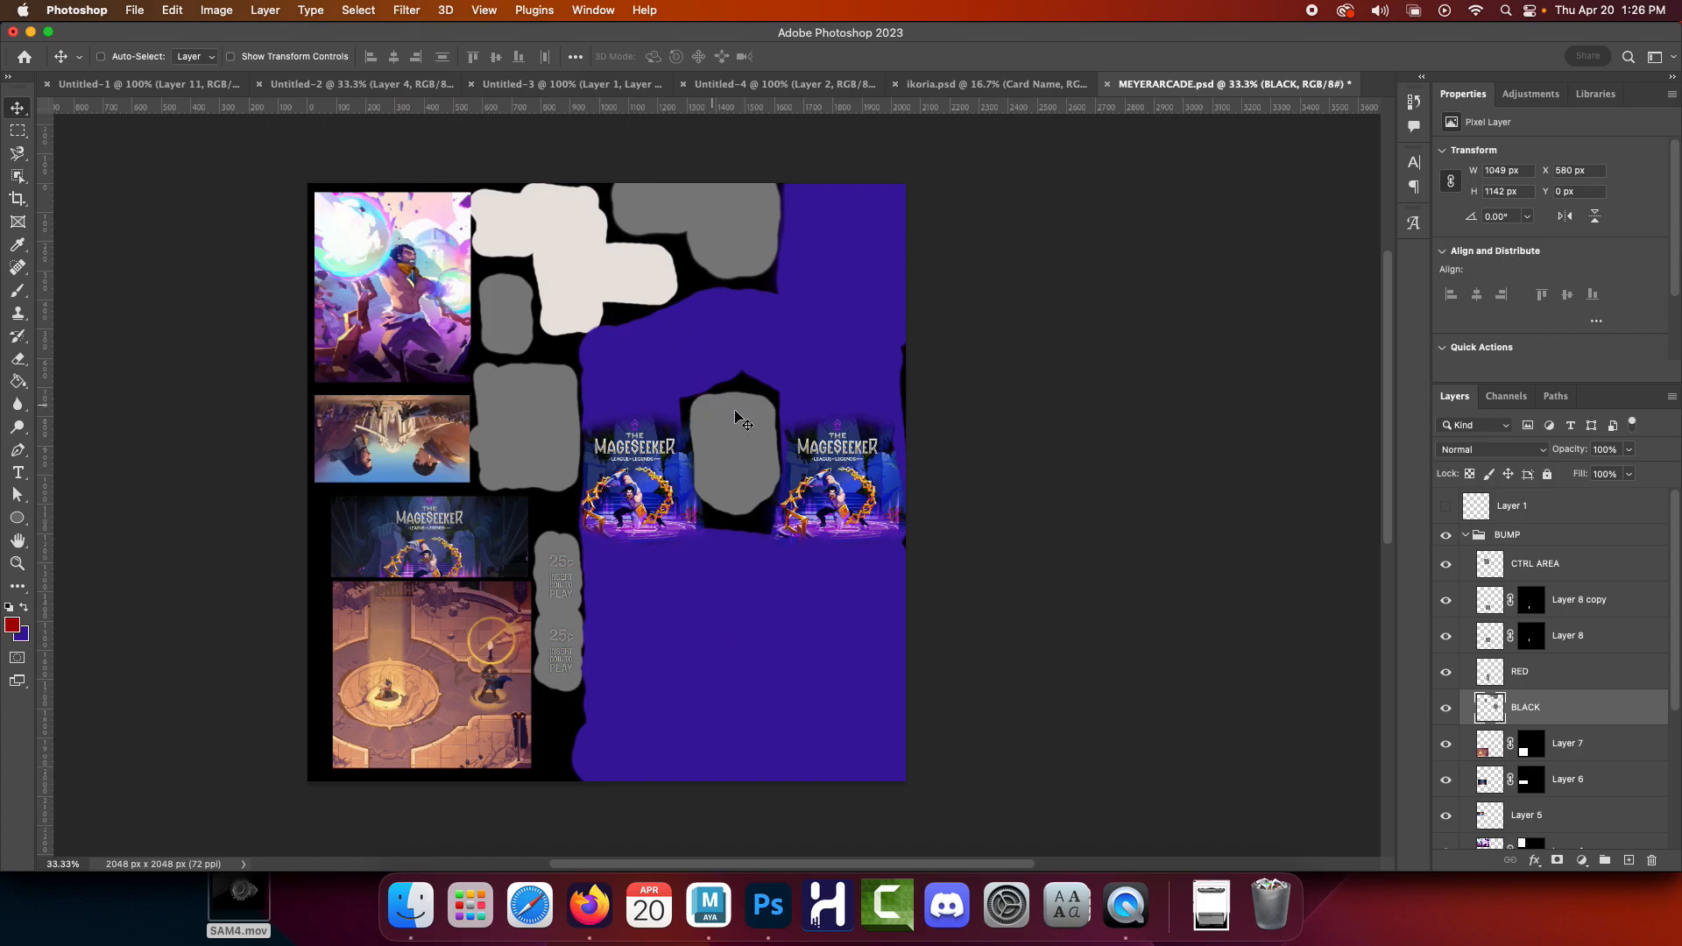
Try the High Pass filter on the game screen artwork in Layer 7, and undo it
left_click(1568, 747)
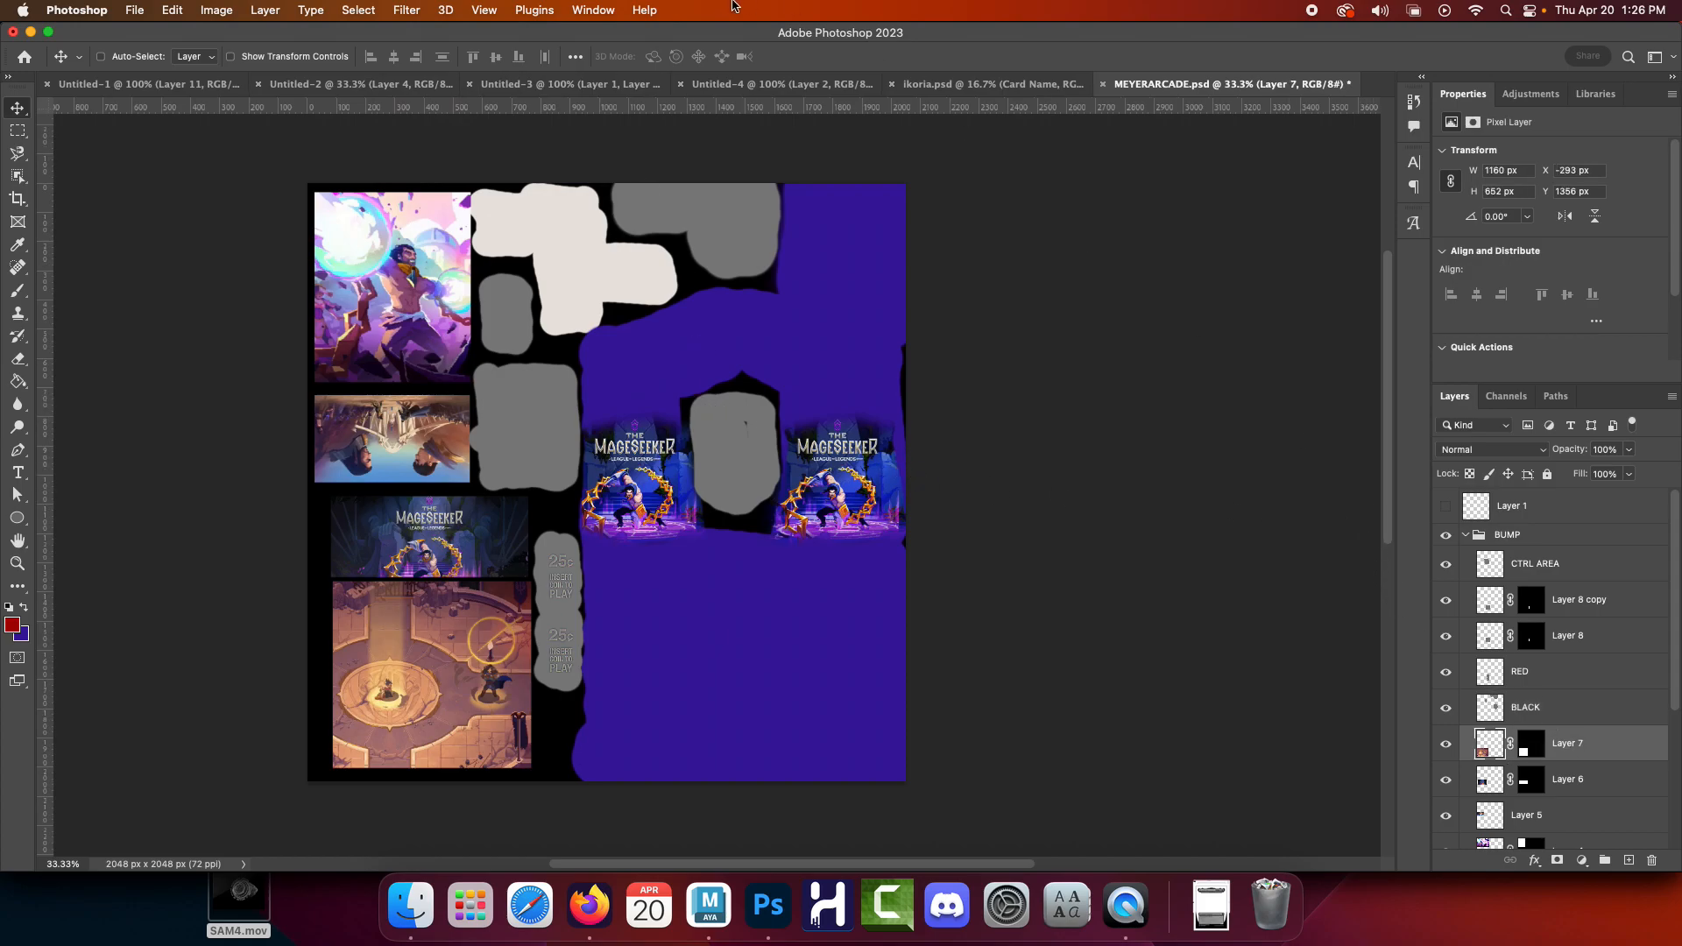
left_click(412, 10)
left_click(427, 28)
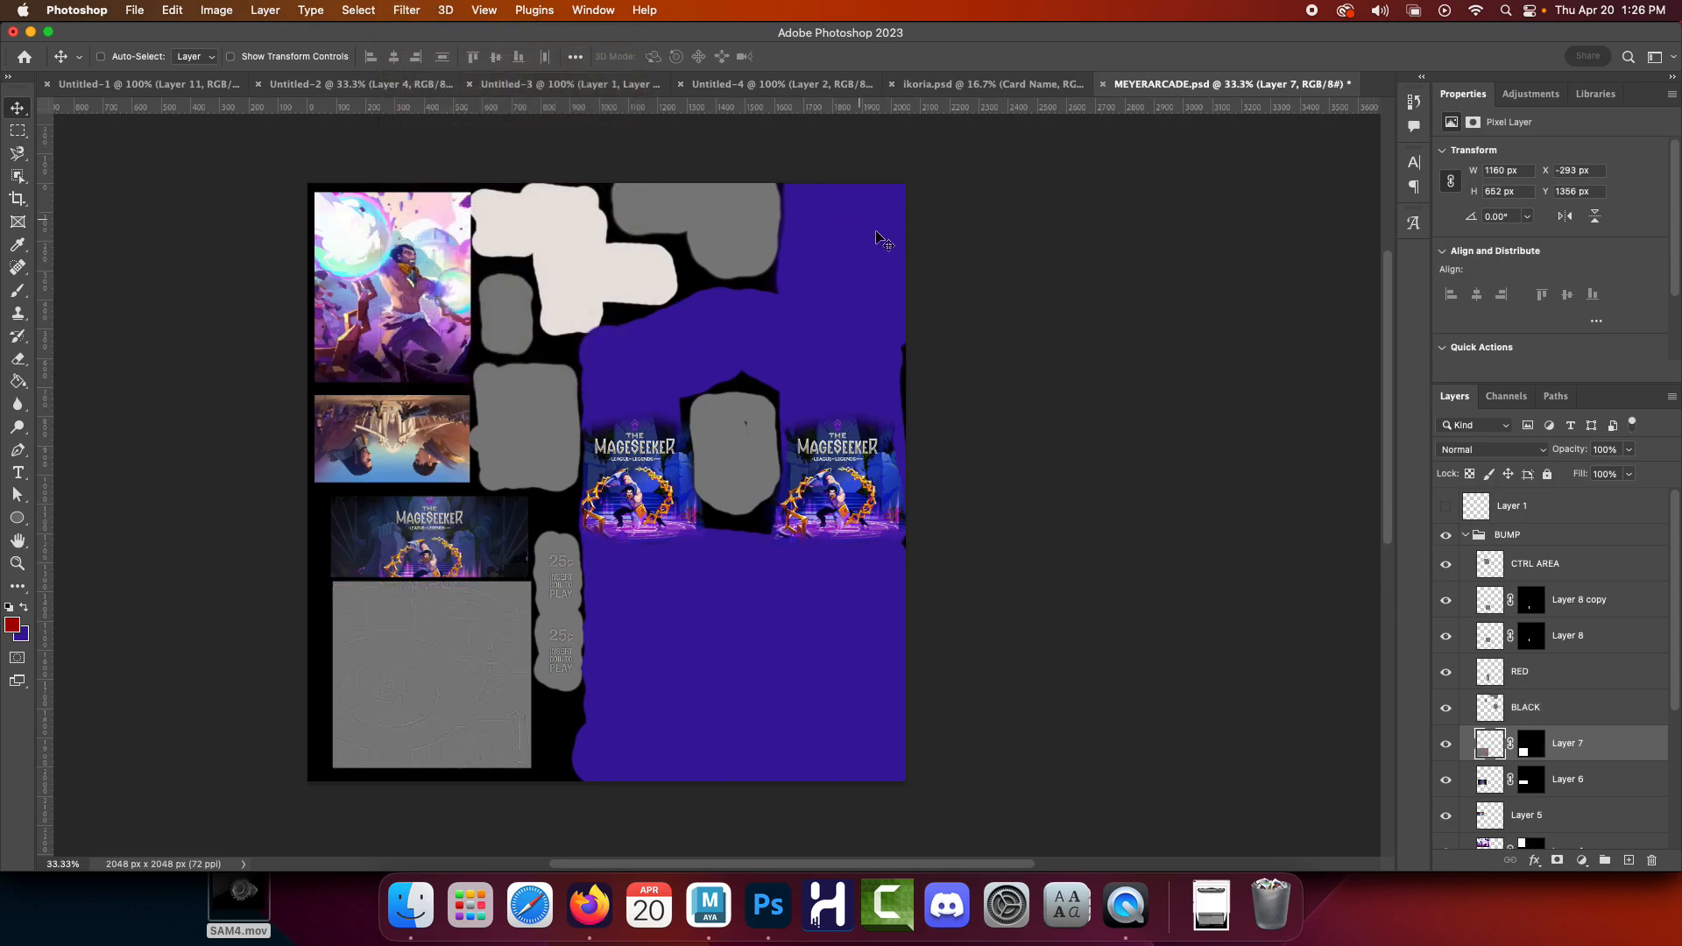
scroll(1567, 759, "down", 4)
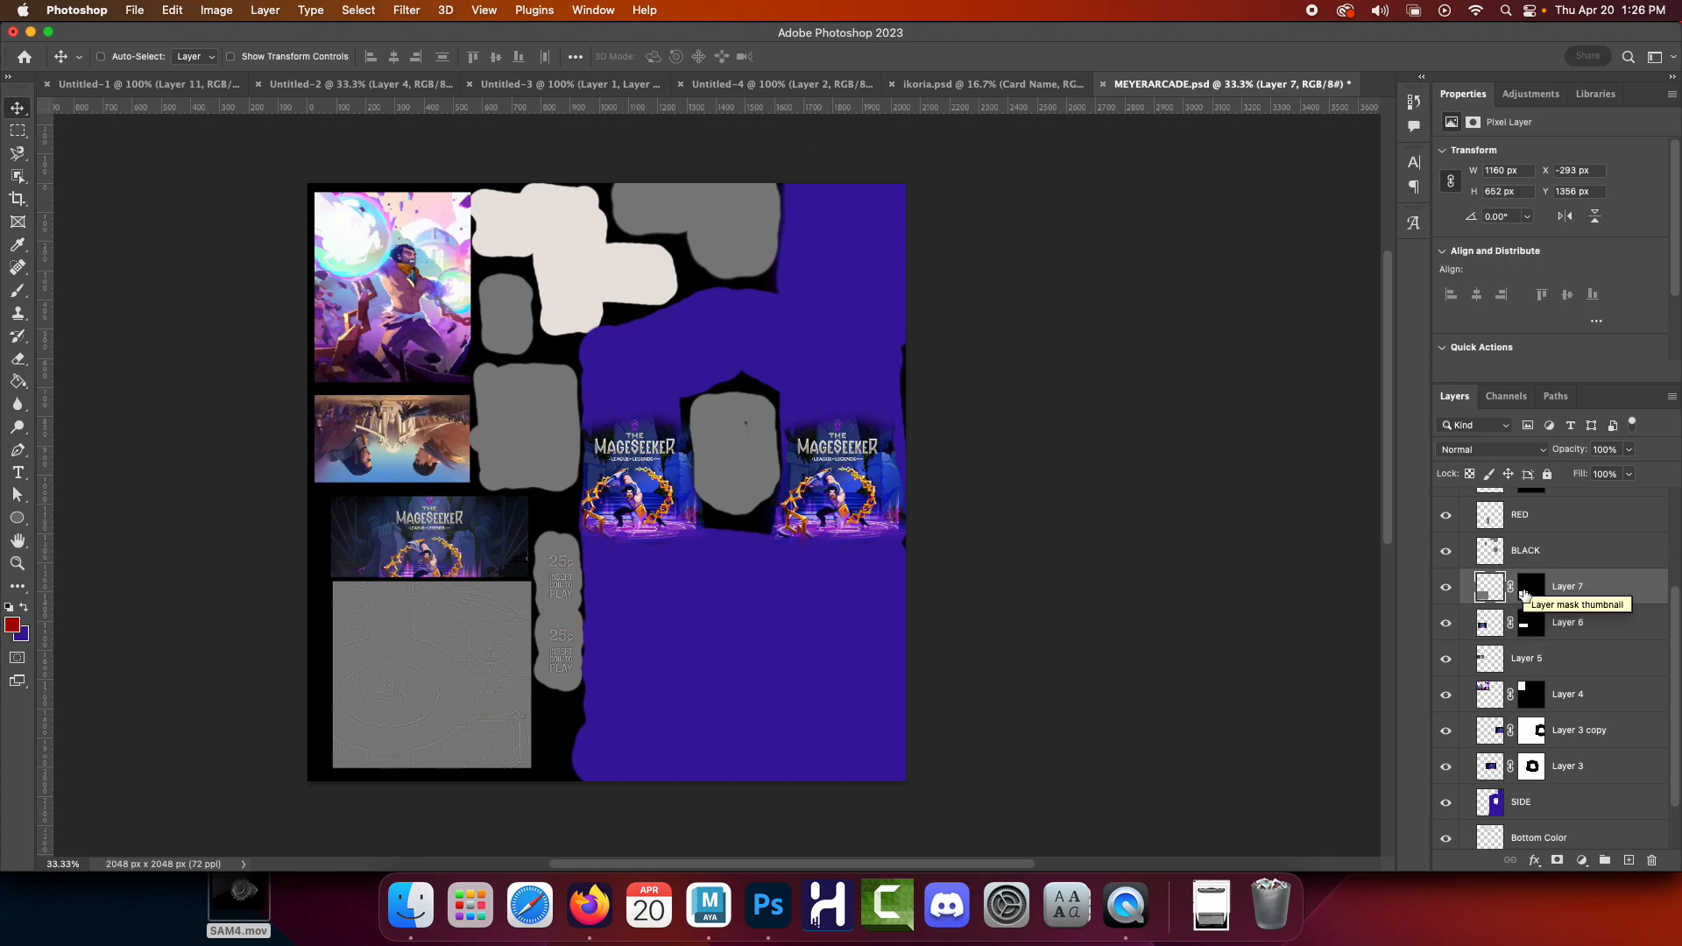
key("super+z")
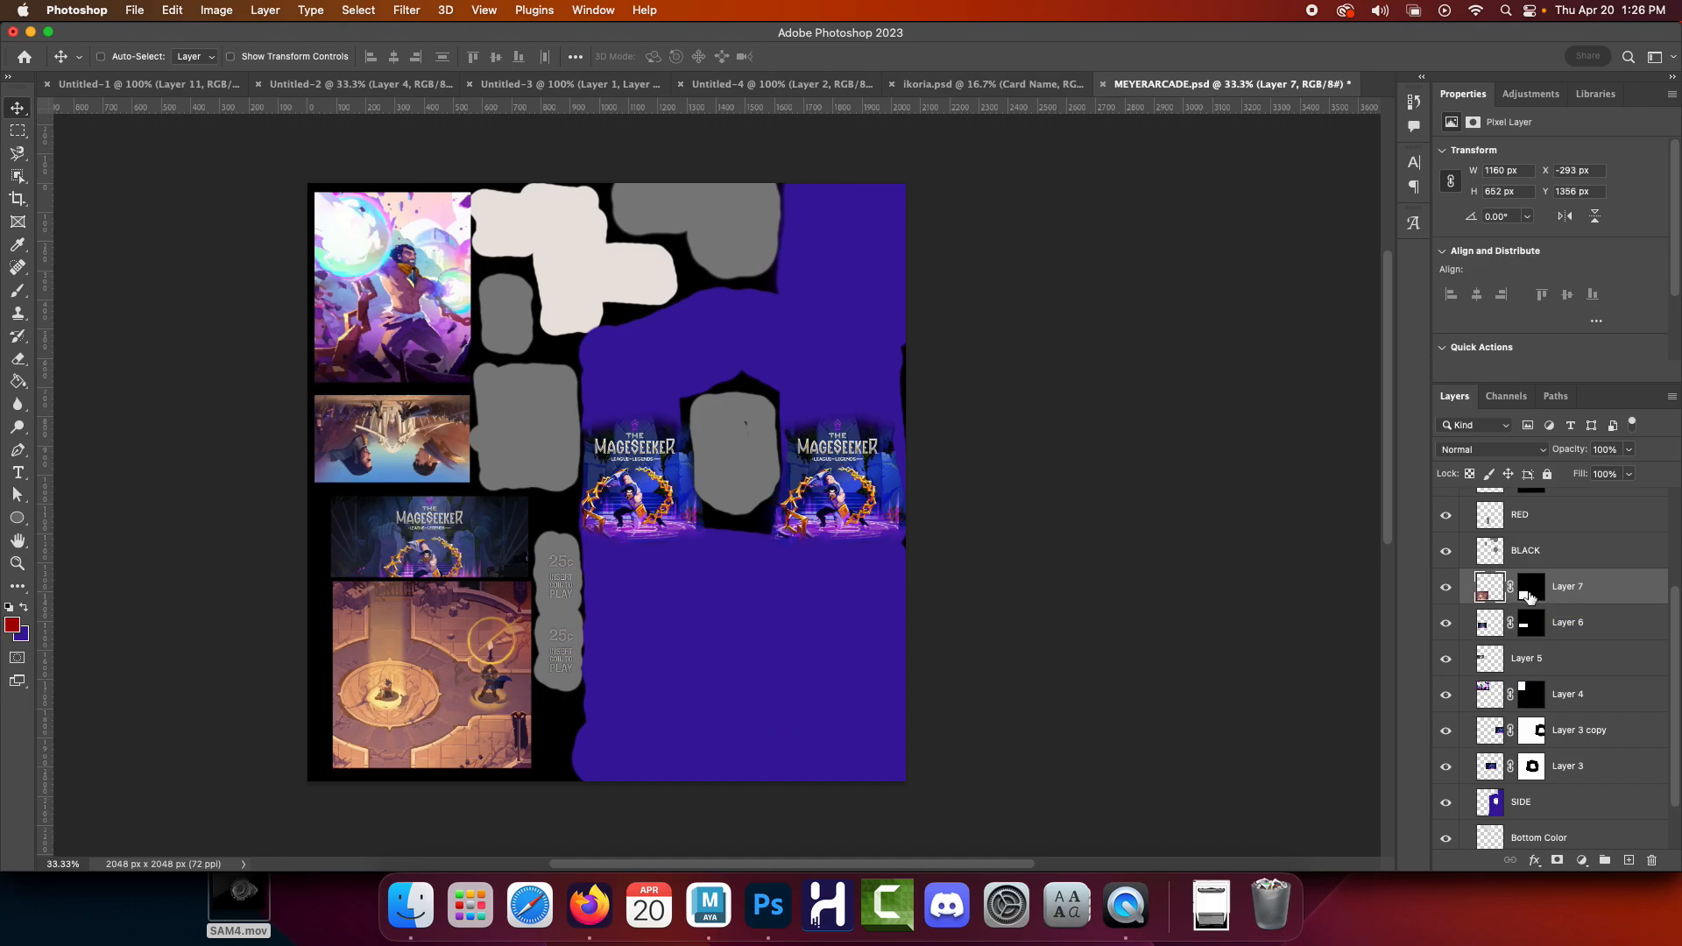
Hide the game screen artwork on Layer 7 in the BUMP group
left_click(1529, 596)
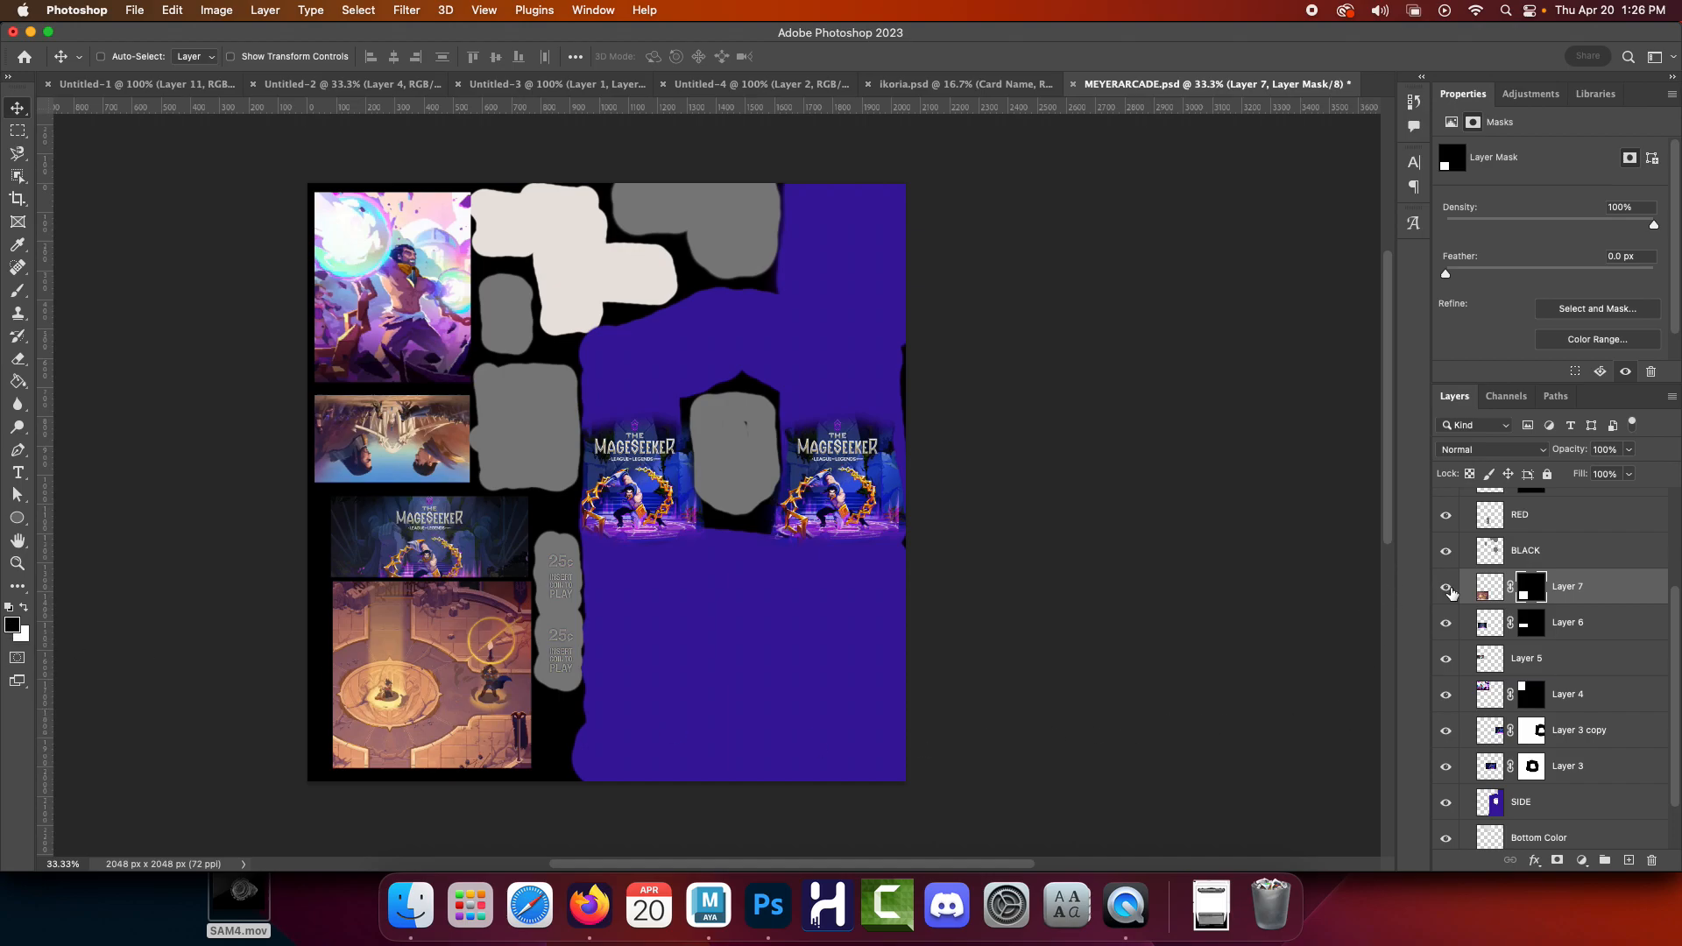
left_click(1489, 589)
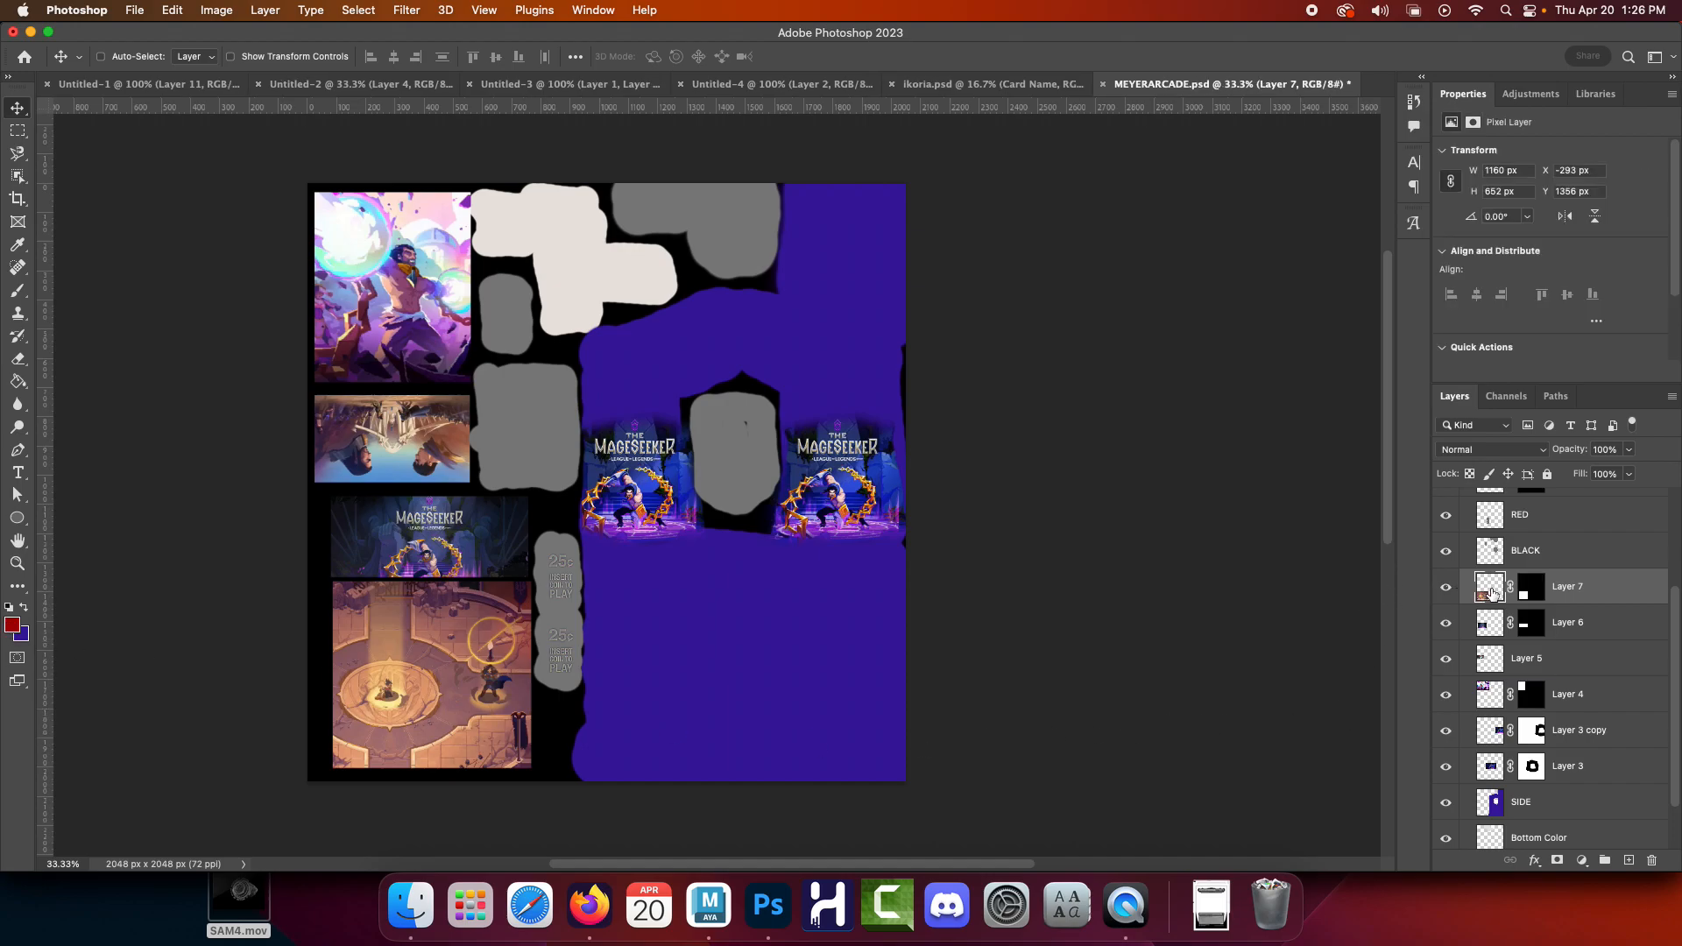
left_click(1446, 587)
Place a copy of the black background Layer 2 beneath the Bottom Color layer in the BUMP group
scroll(1519, 693, "down", 3)
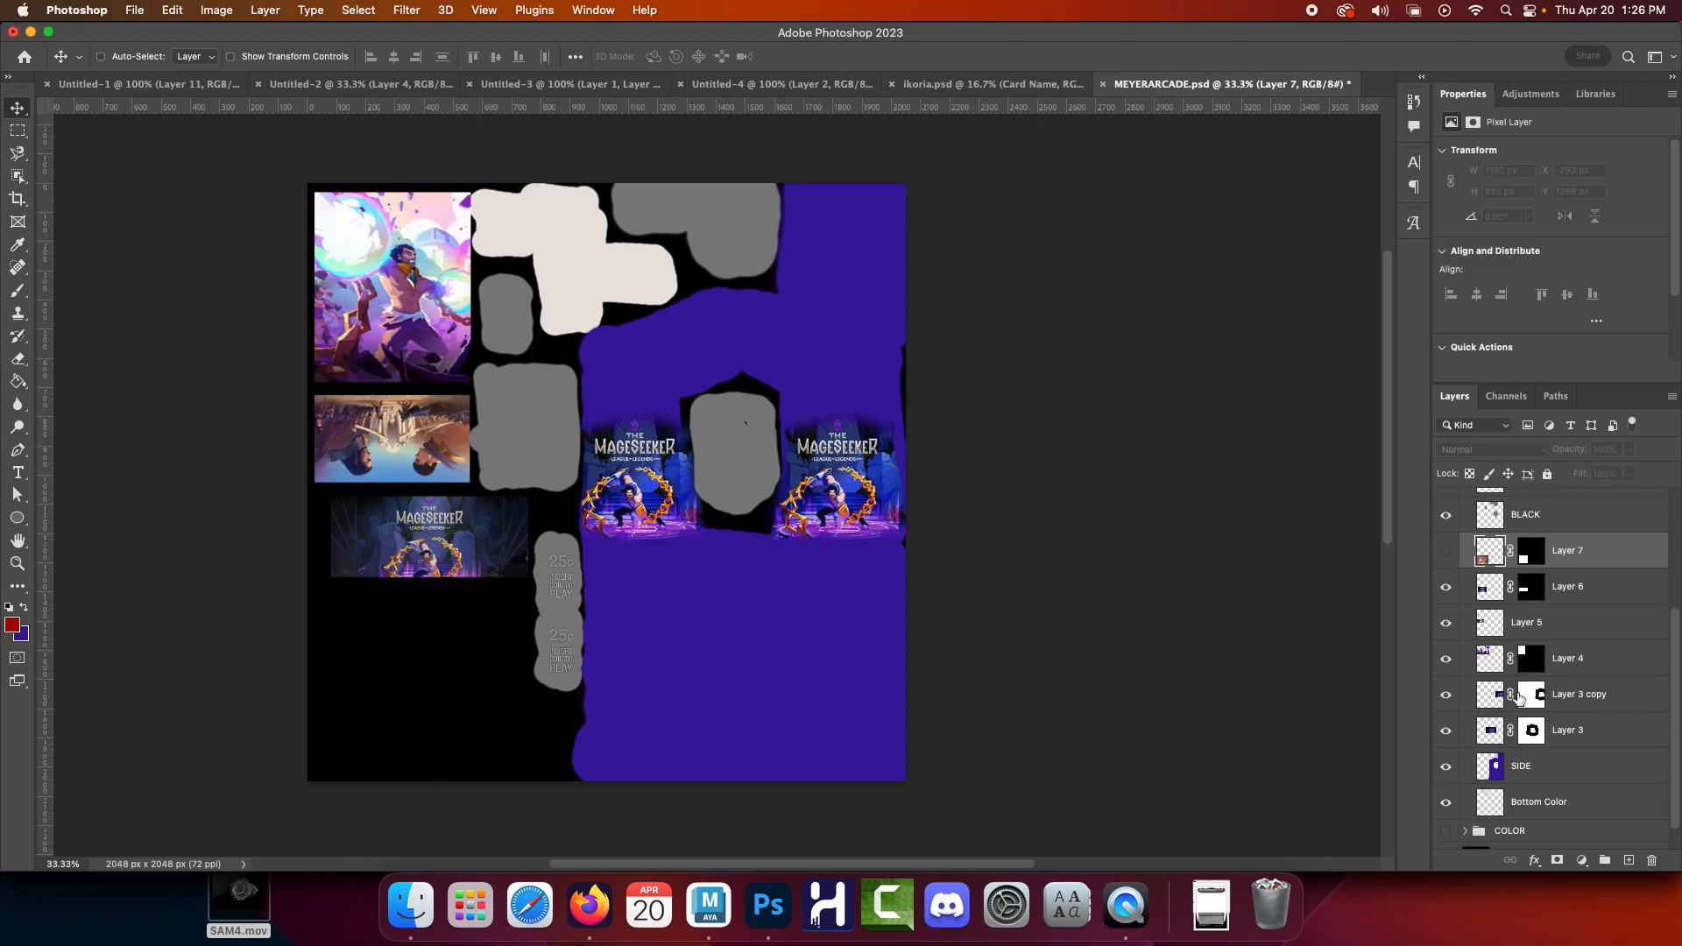
left_click_drag(1516, 837, 1544, 801)
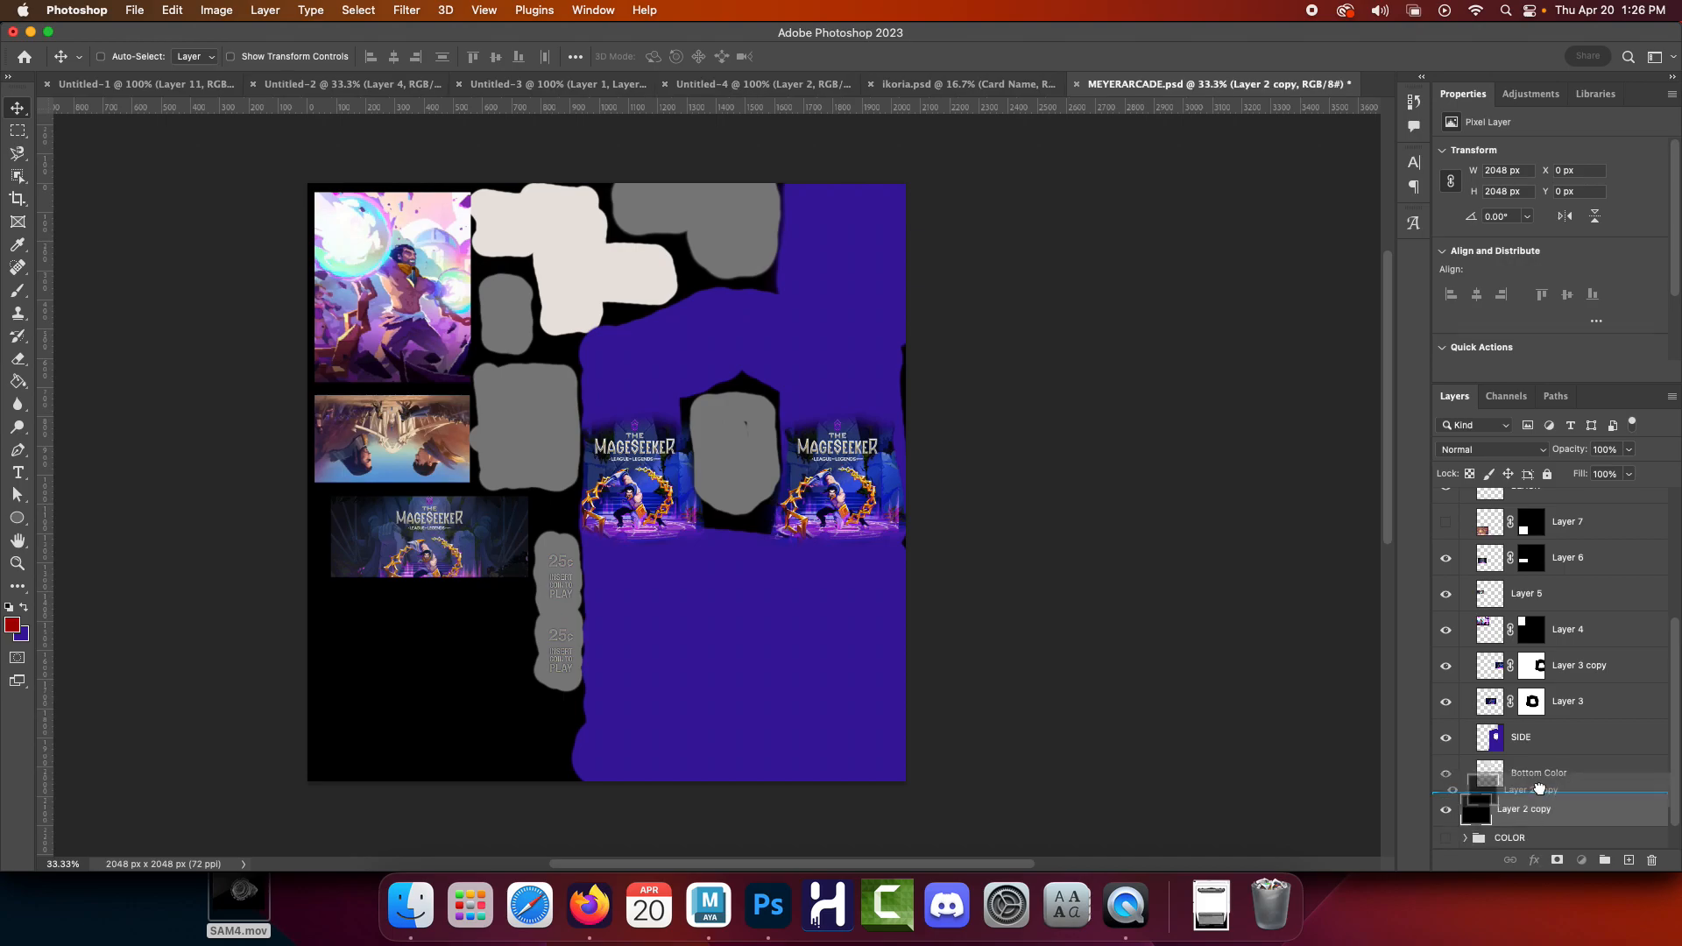
double_click(1493, 817)
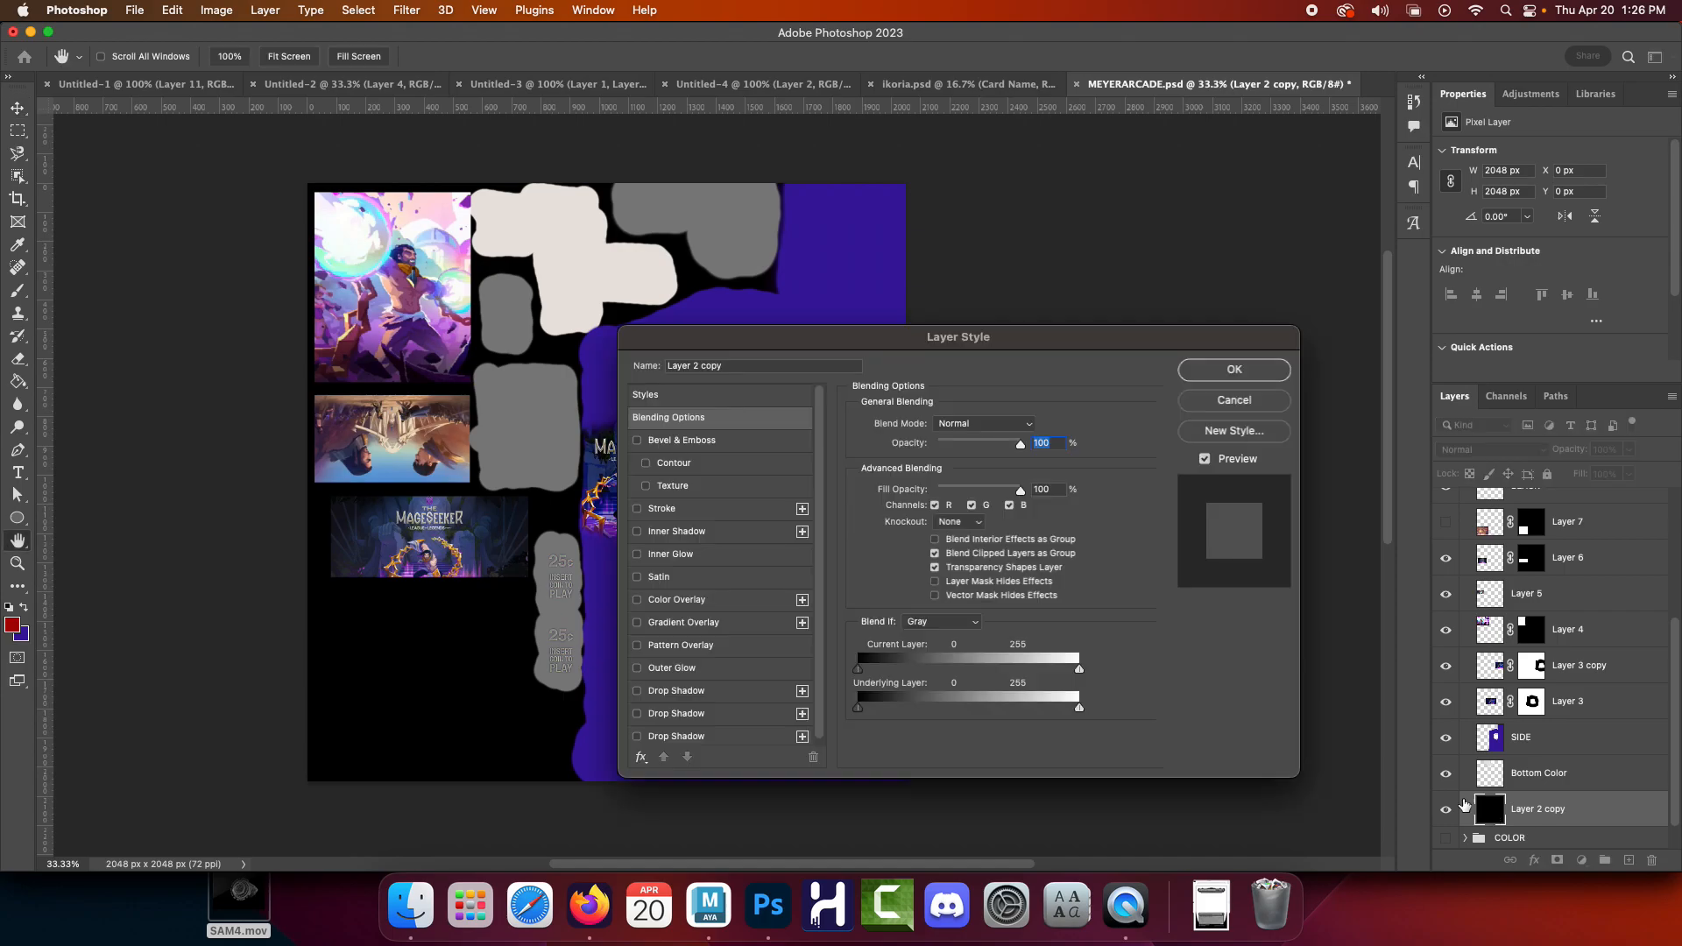
left_click(1234, 403)
Set the foreground color to 50% gray with zero saturation (#808080) and fill Layer 2 copy with it
left_click(12, 625)
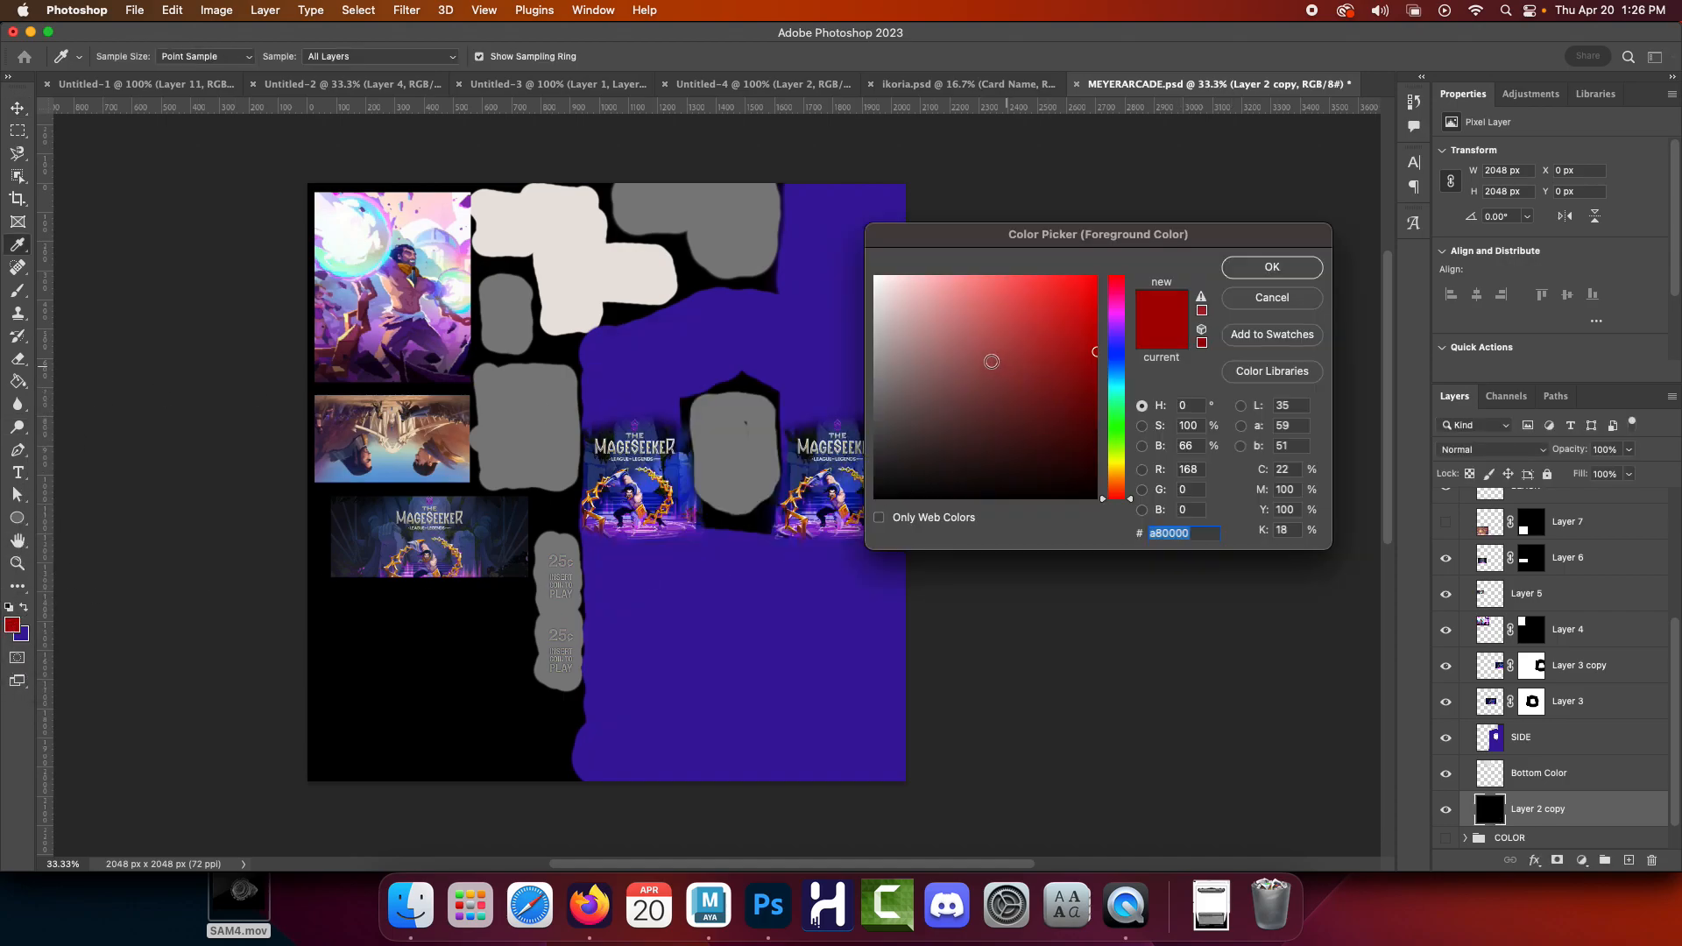
left_click(1200, 445)
type("50")
left_click(1143, 426)
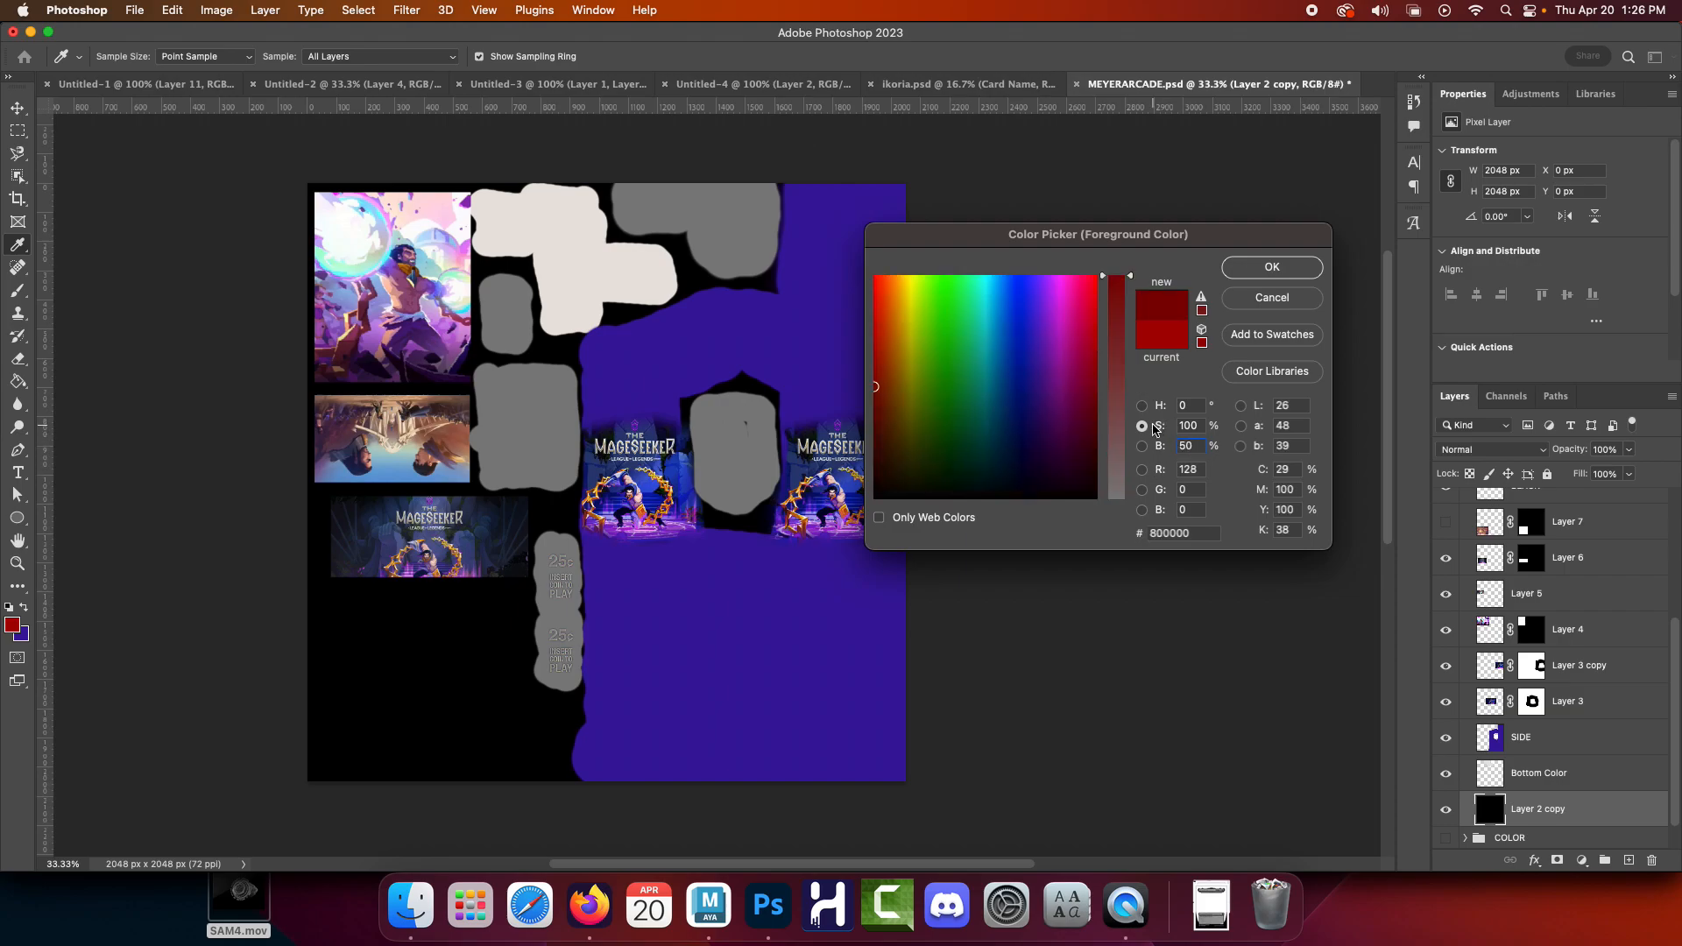
left_click_drag(1118, 307, 1136, 597)
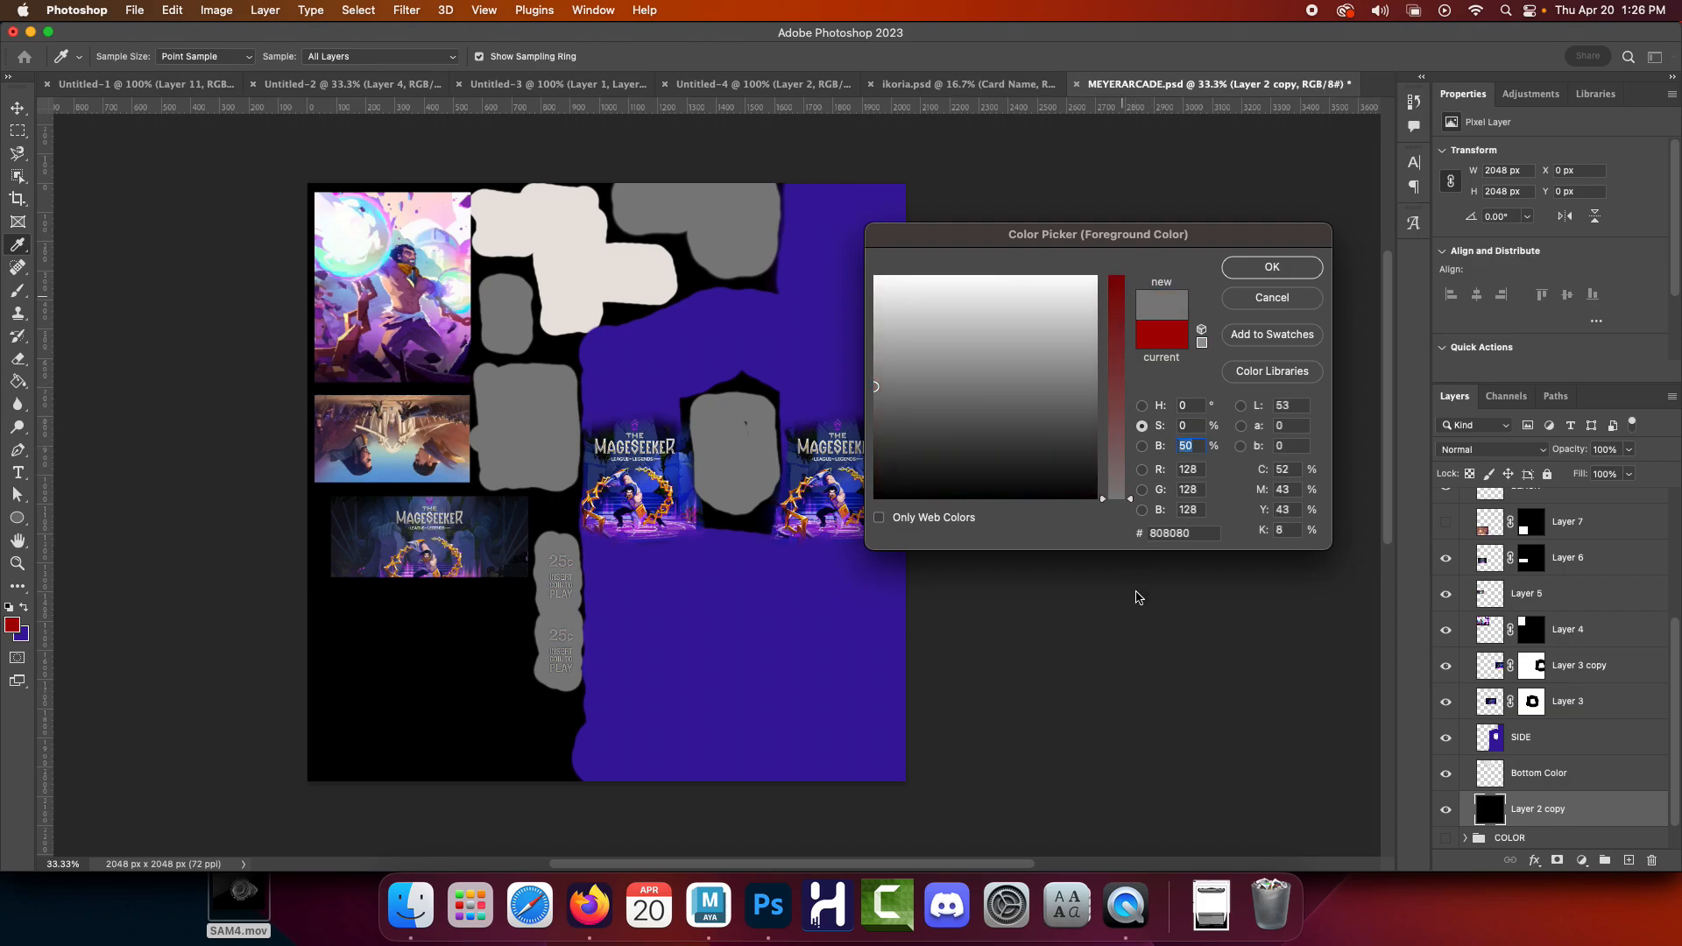
left_click(1293, 268)
left_click(17, 381)
left_click(438, 655)
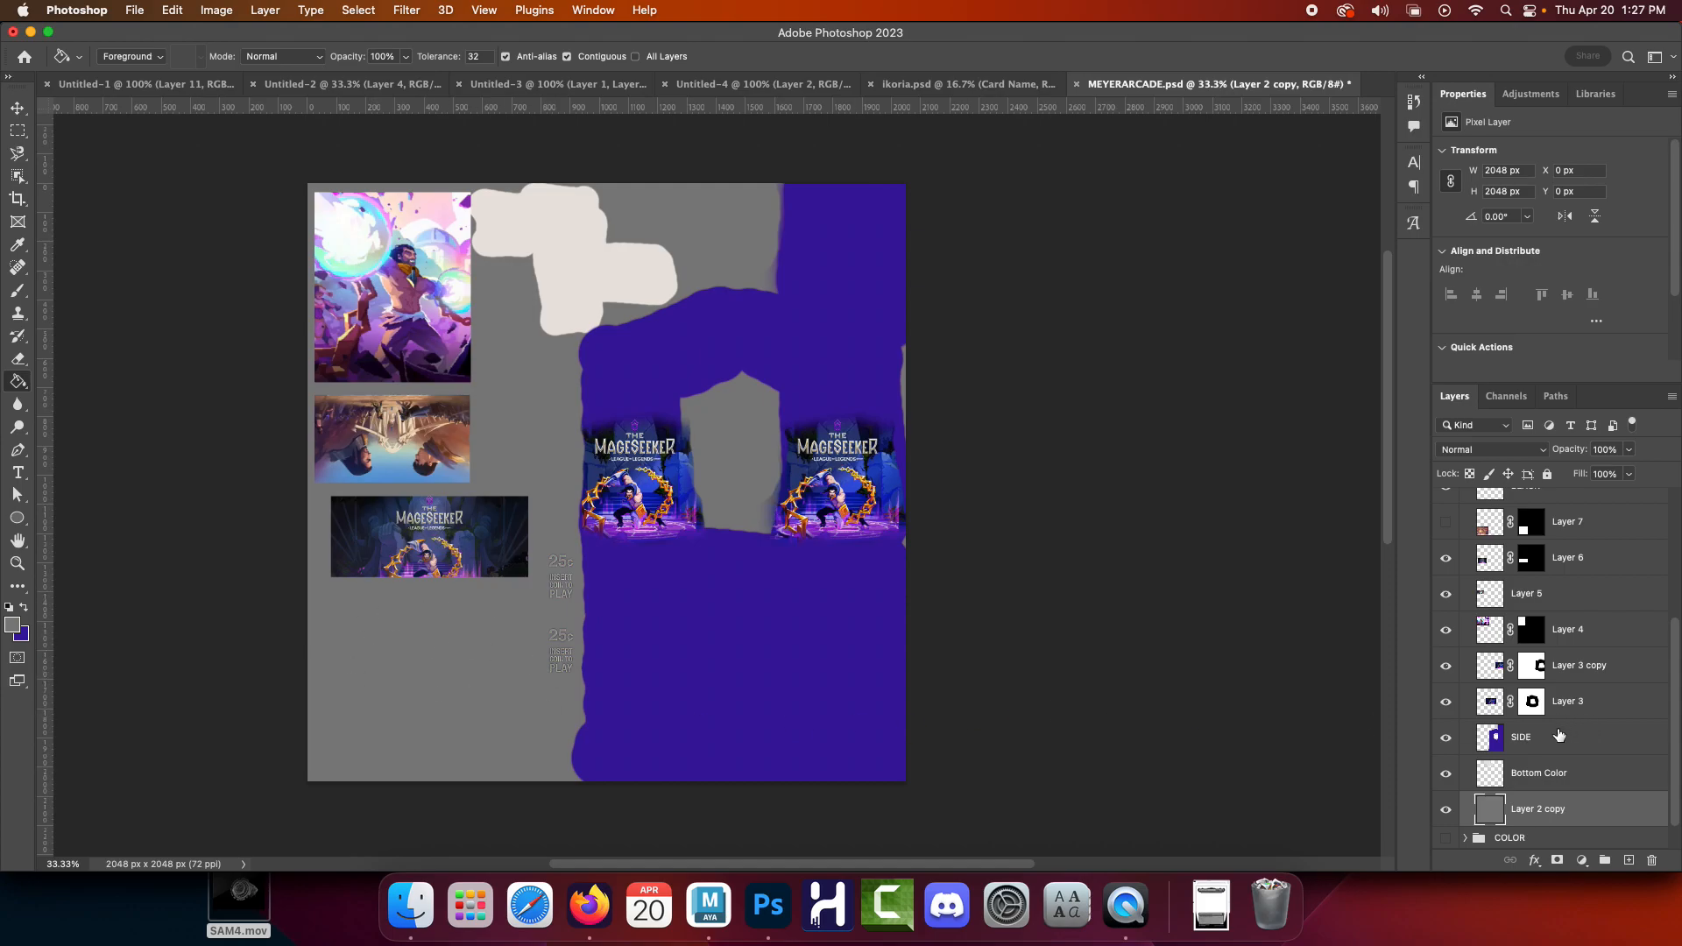
Repeat the High Pass filter on the marquee artwork in Layer 6 of the BUMP group
scroll(1535, 776, "up", 1)
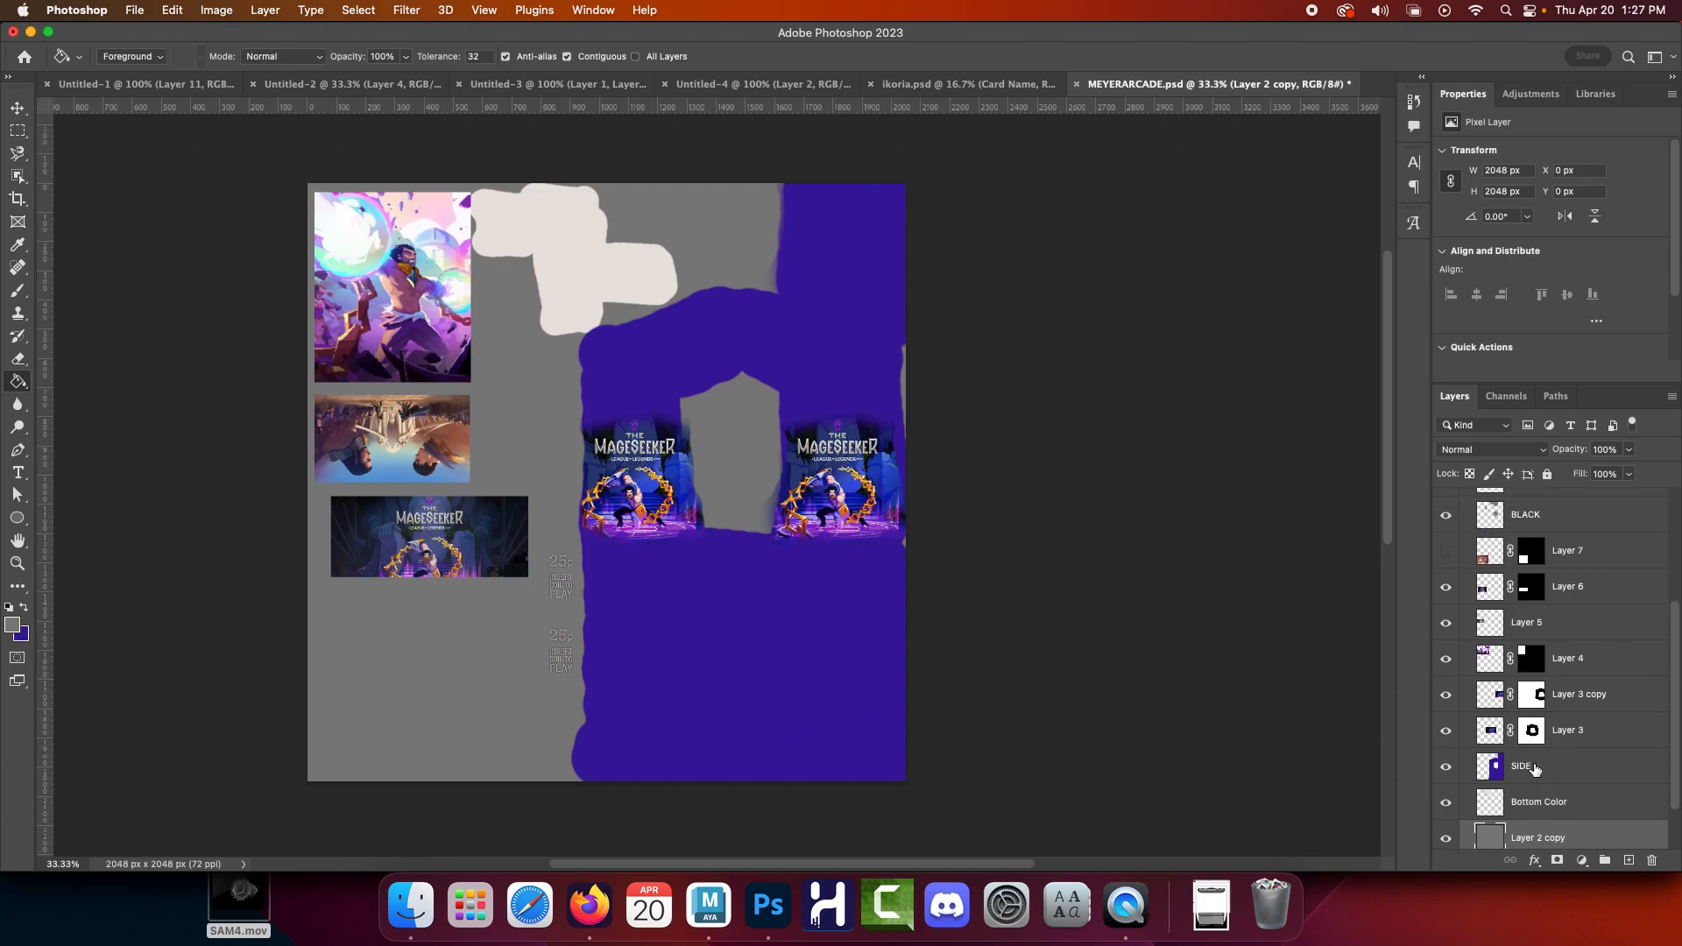
left_click(1446, 551)
left_click(1446, 552)
left_click(1463, 589)
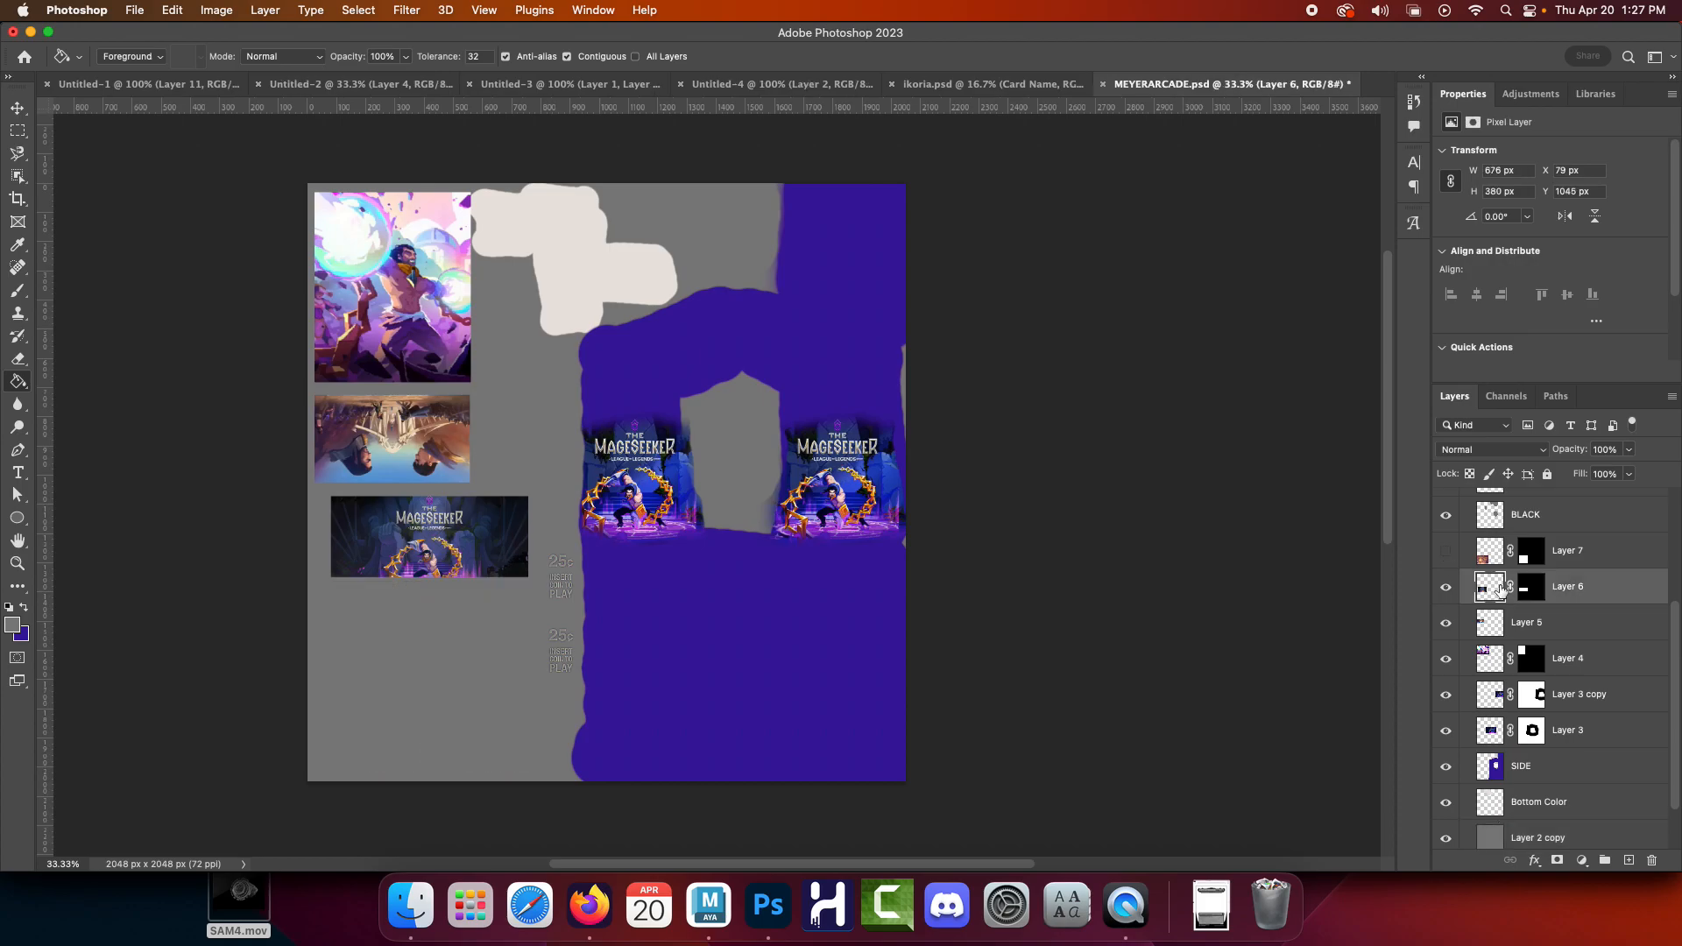
left_click(412, 10)
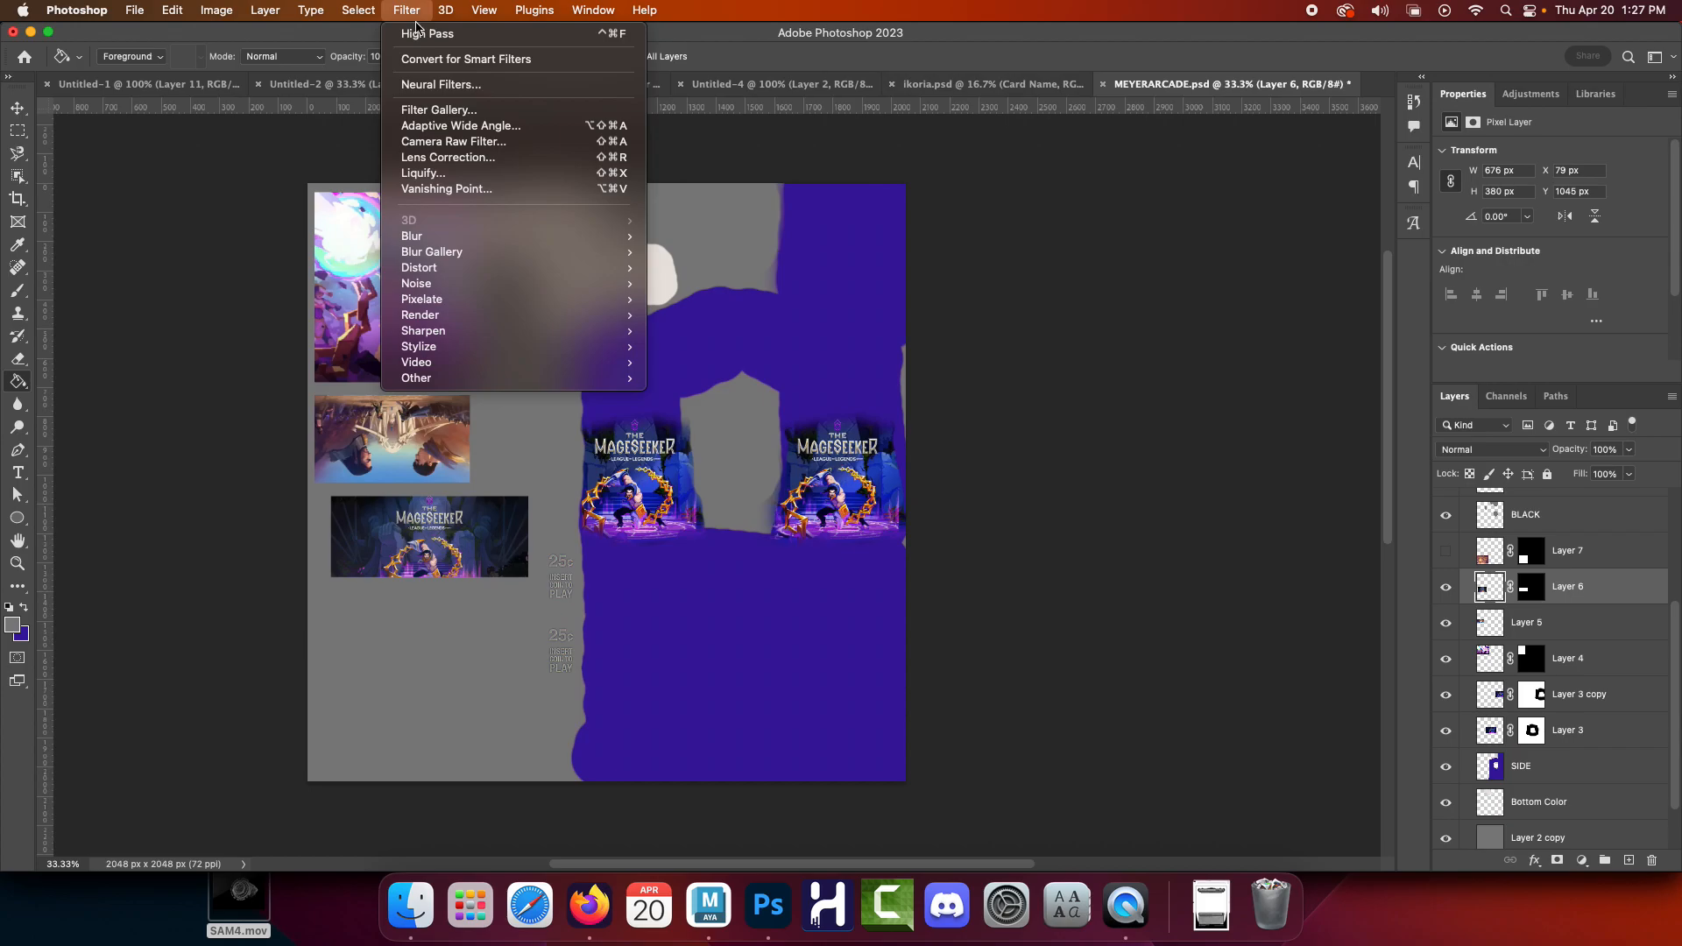
left_click(429, 35)
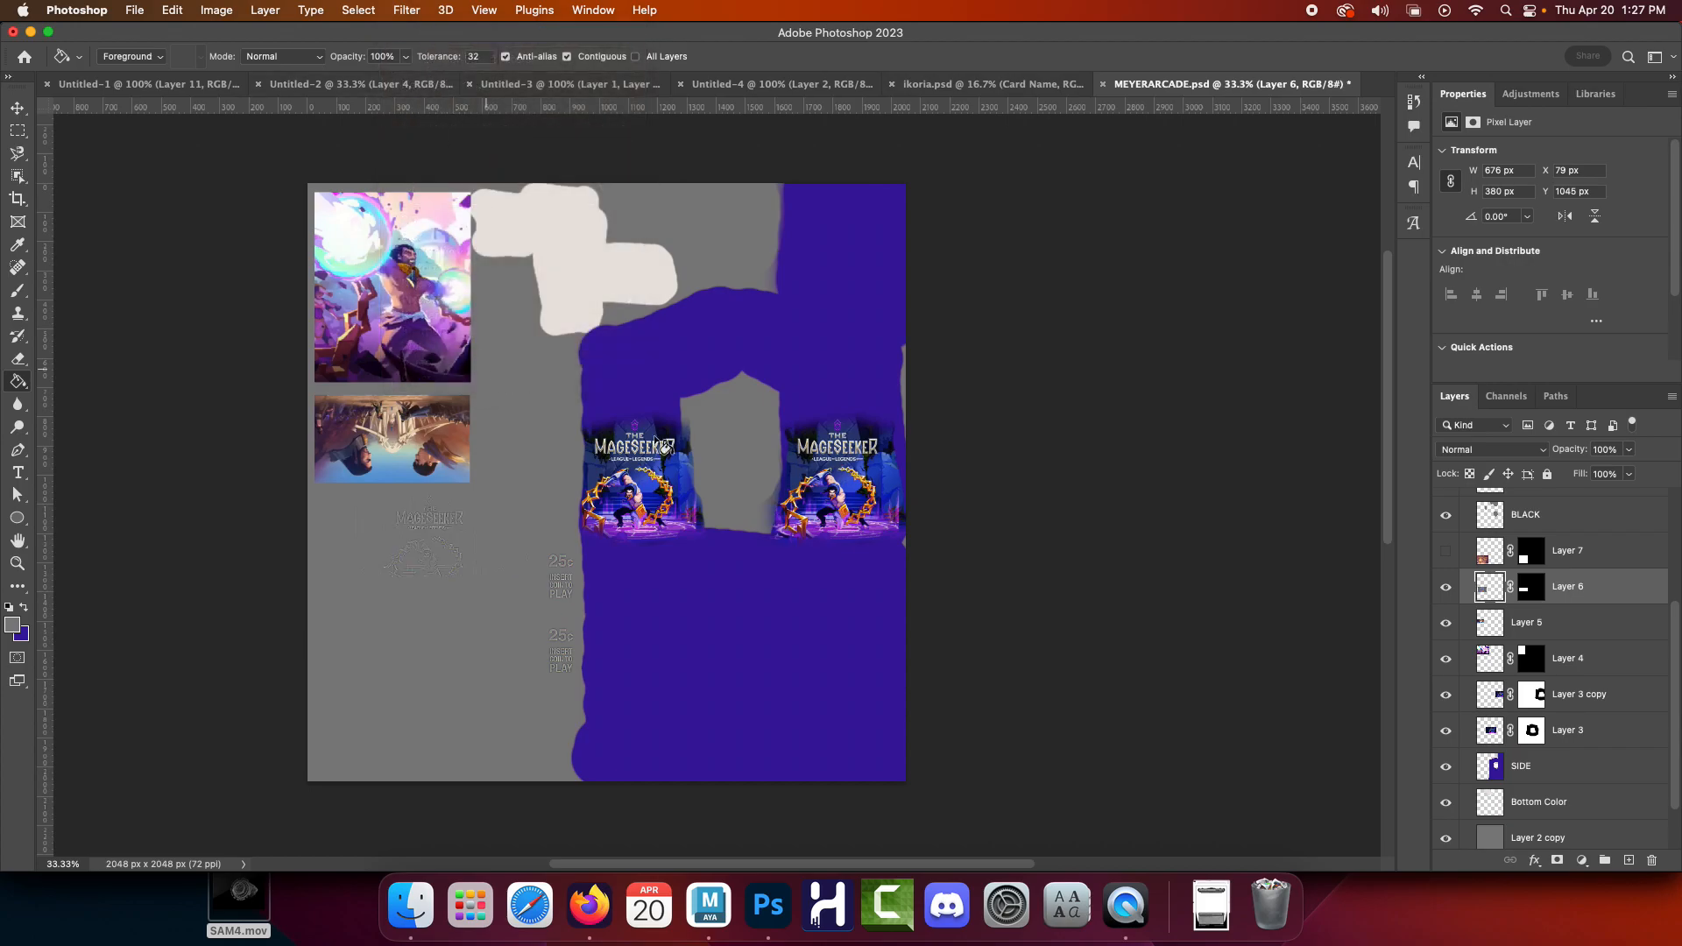
Hide Layer 5 in the BUMP group and repeat the High Pass filter on the character artwork in Layer 4
left_click(1546, 631)
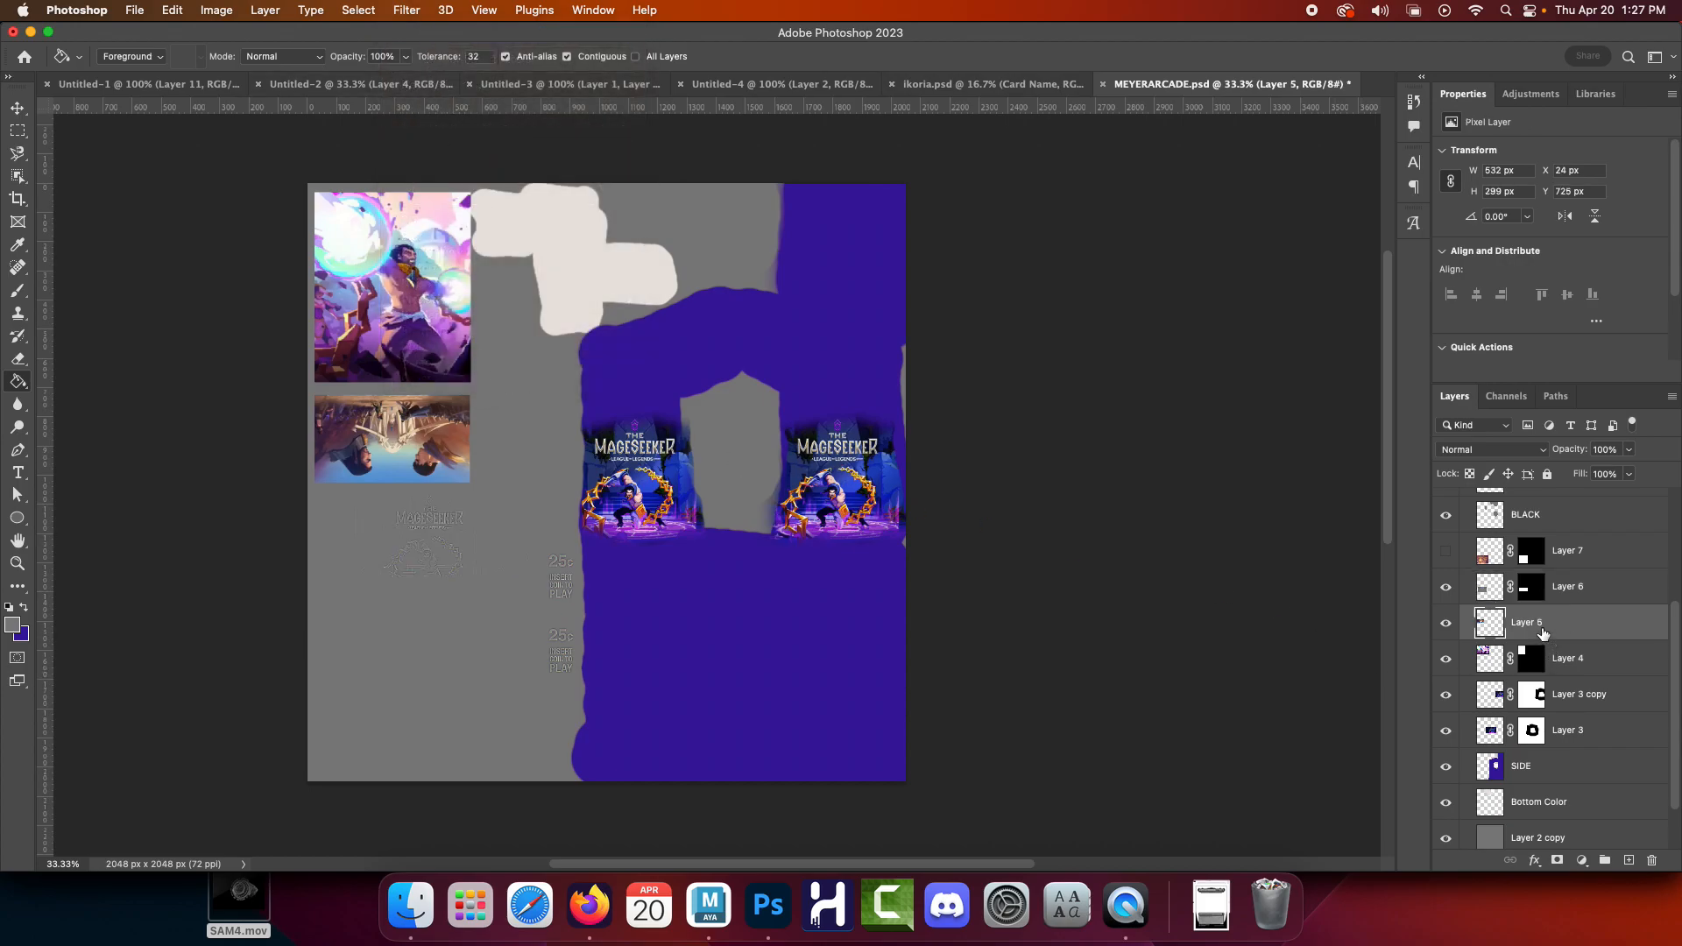
left_click(1446, 623)
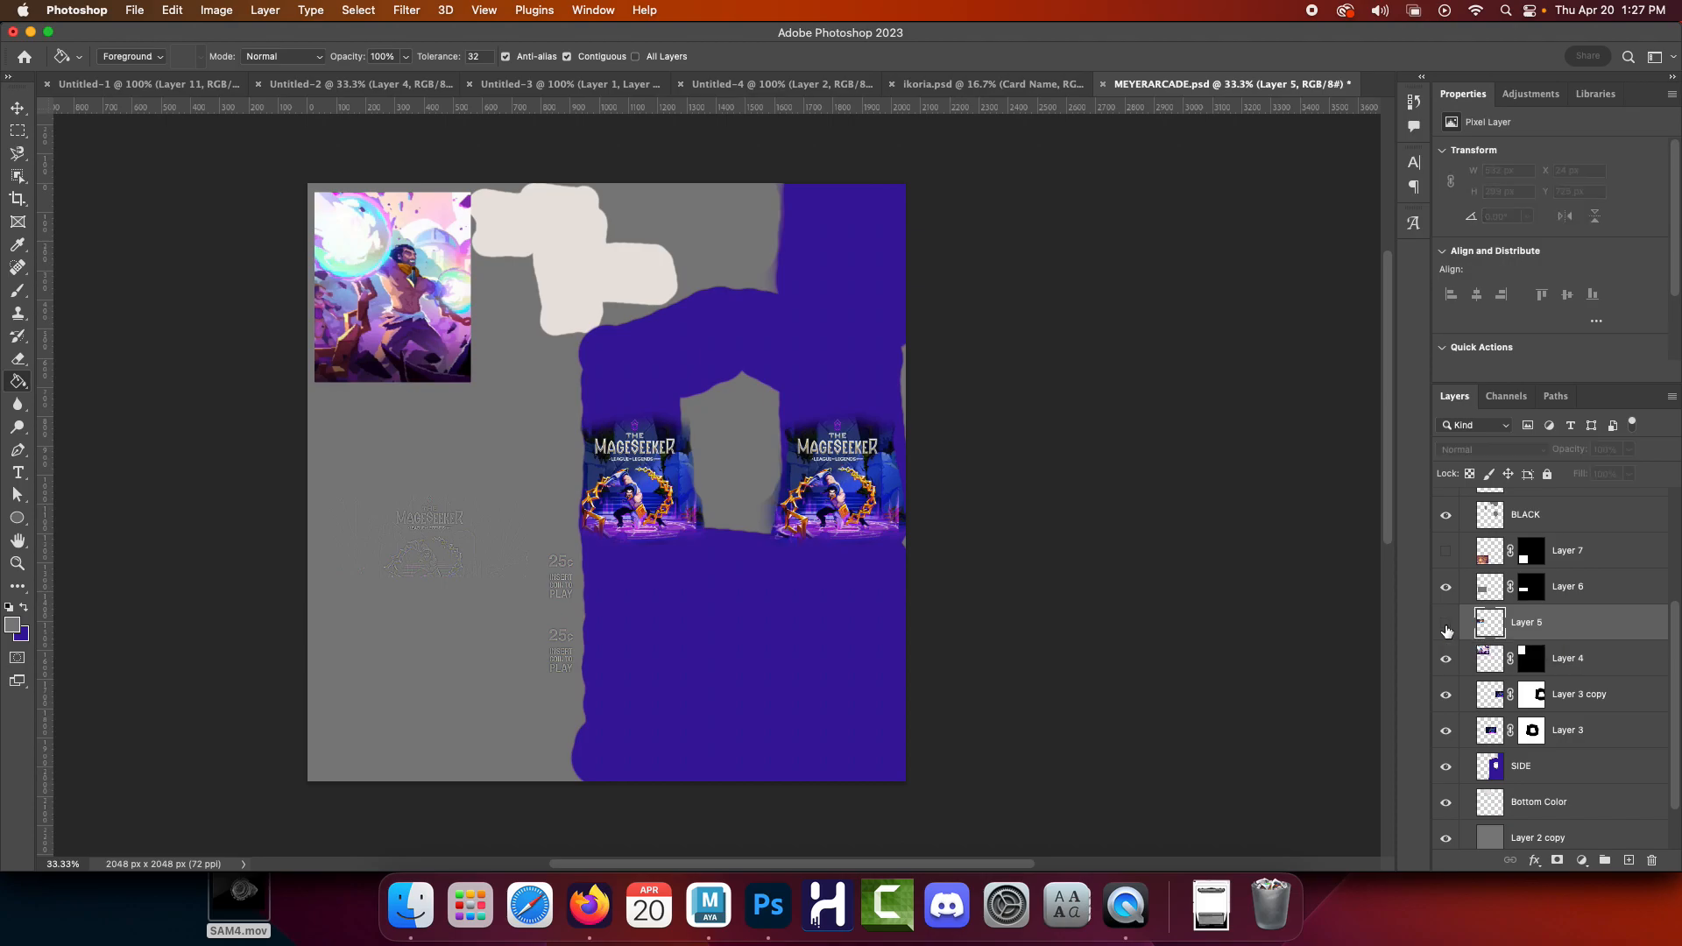
left_click(1578, 668)
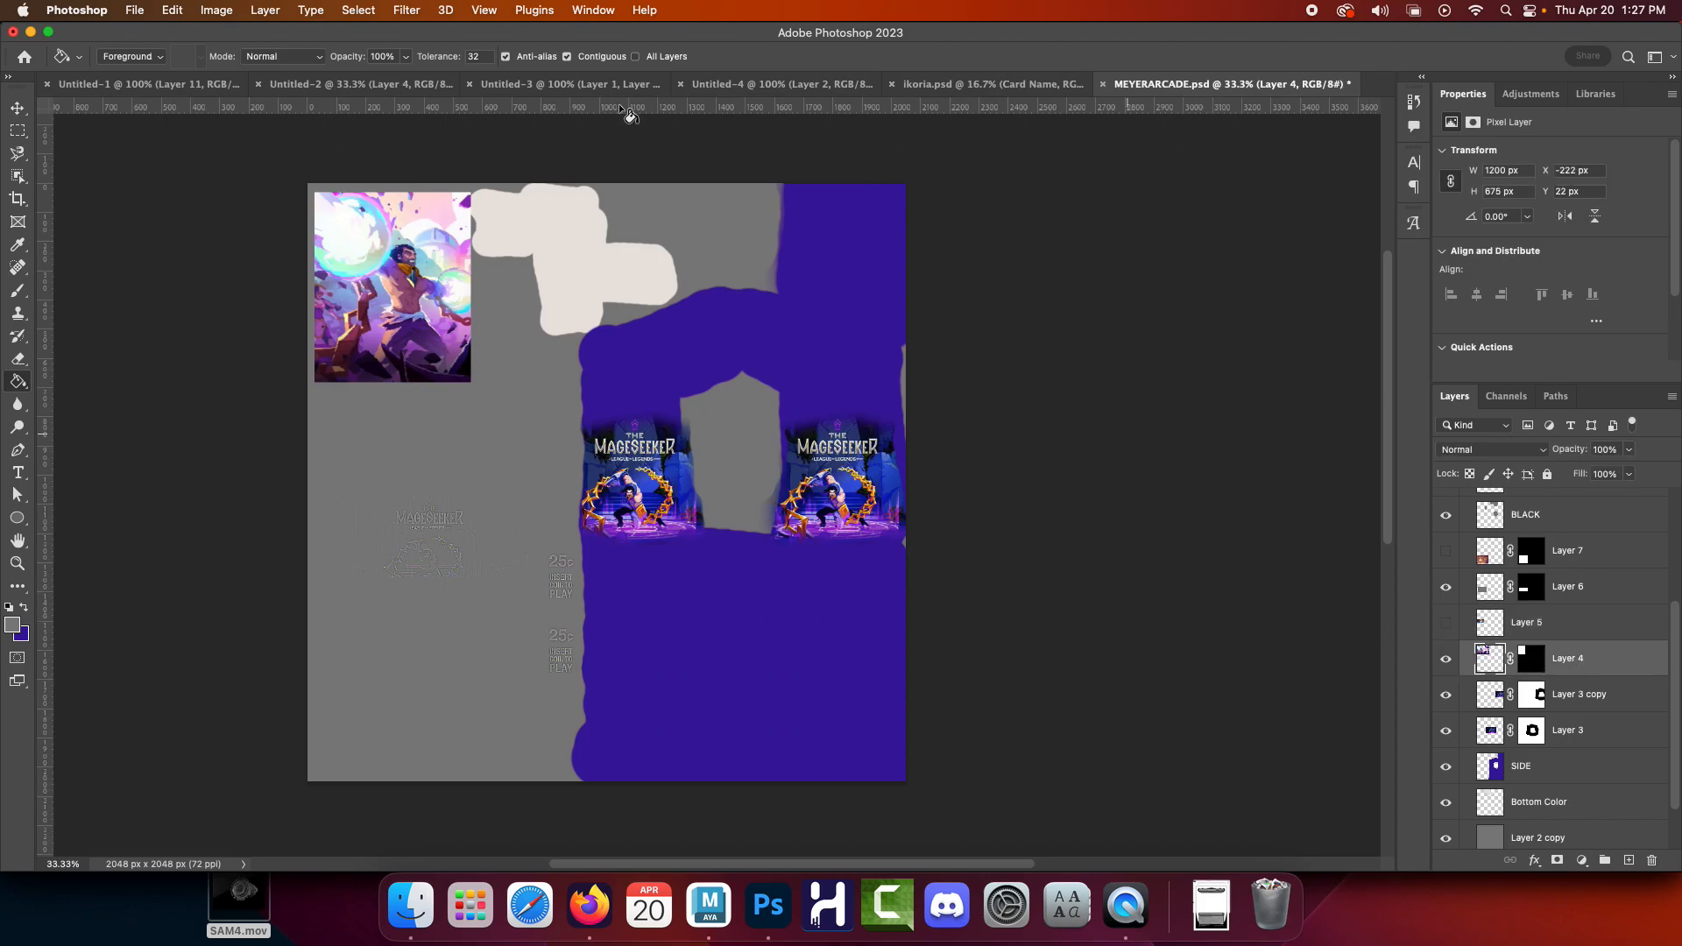
left_click(407, 10)
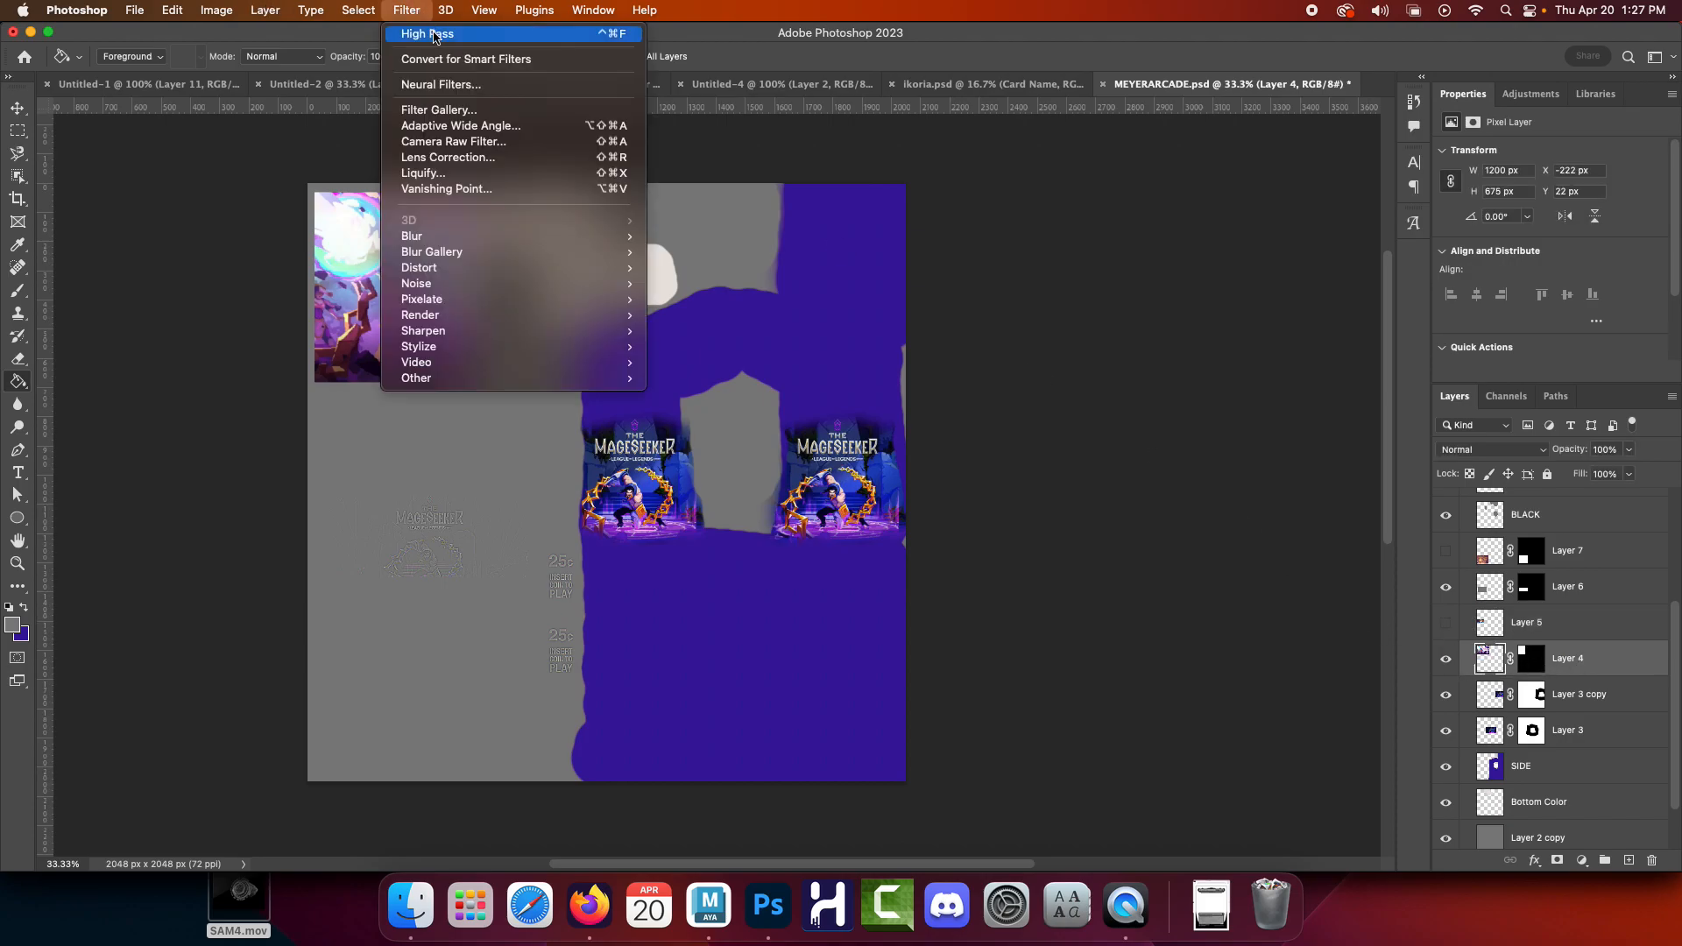
left_click(434, 35)
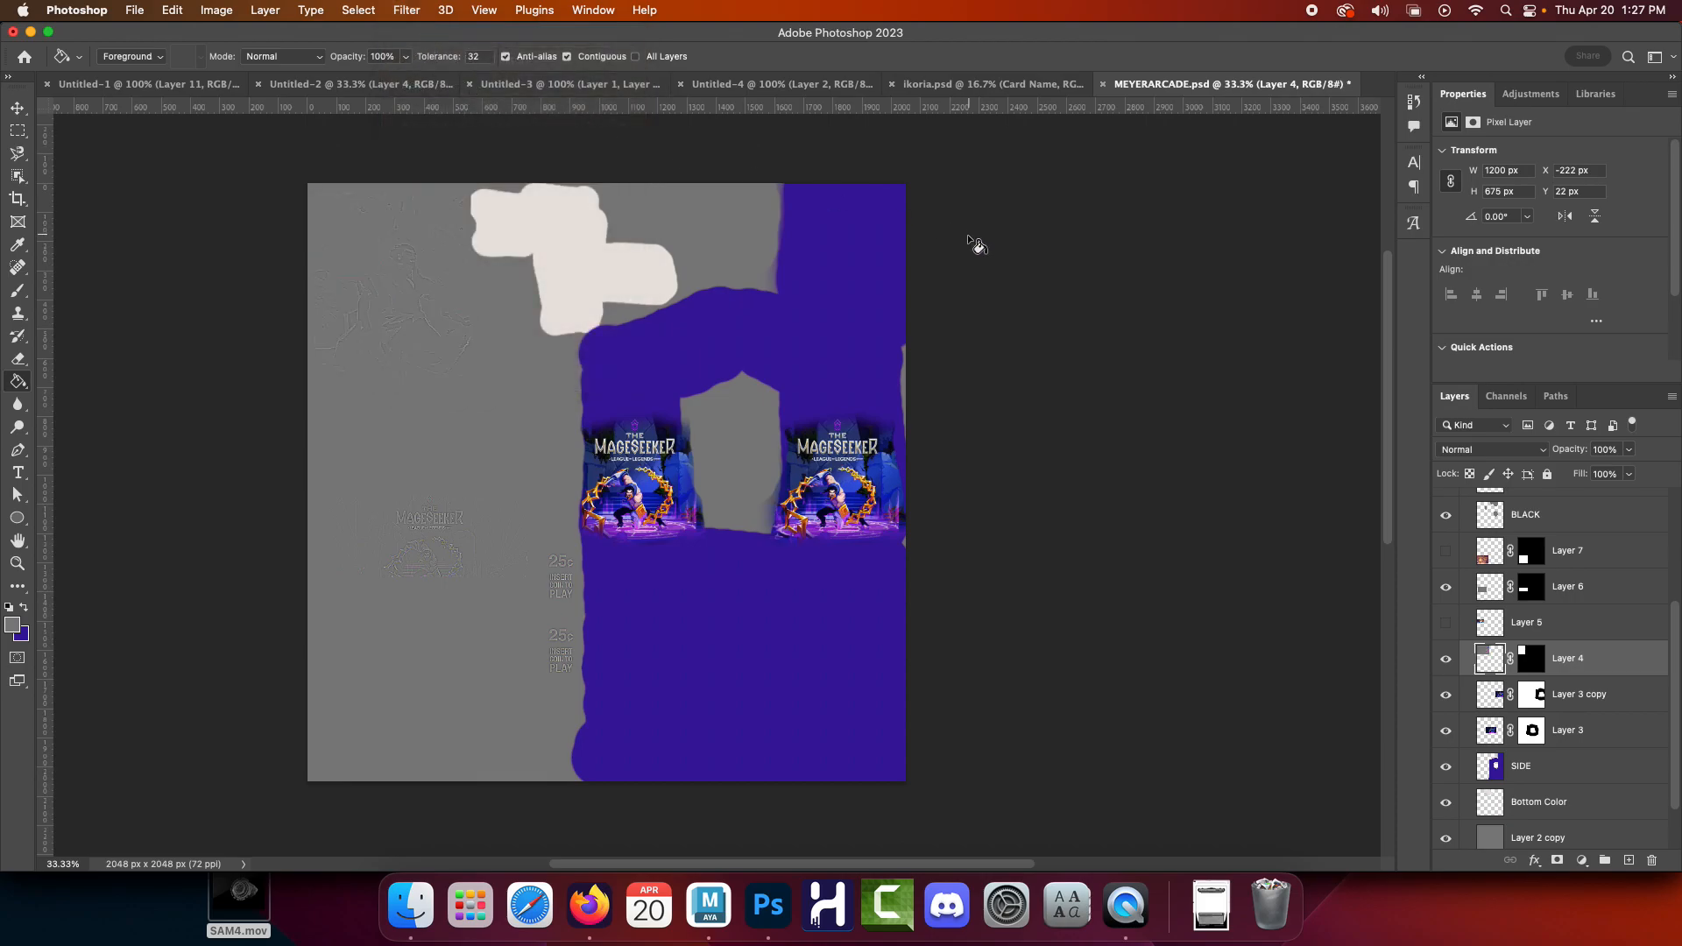
Repeat the High Pass filter on the two Mageseeker side artworks, Layer 3 copy and Layer 3
left_click(1495, 699)
left_click(1445, 695)
left_click(1446, 695)
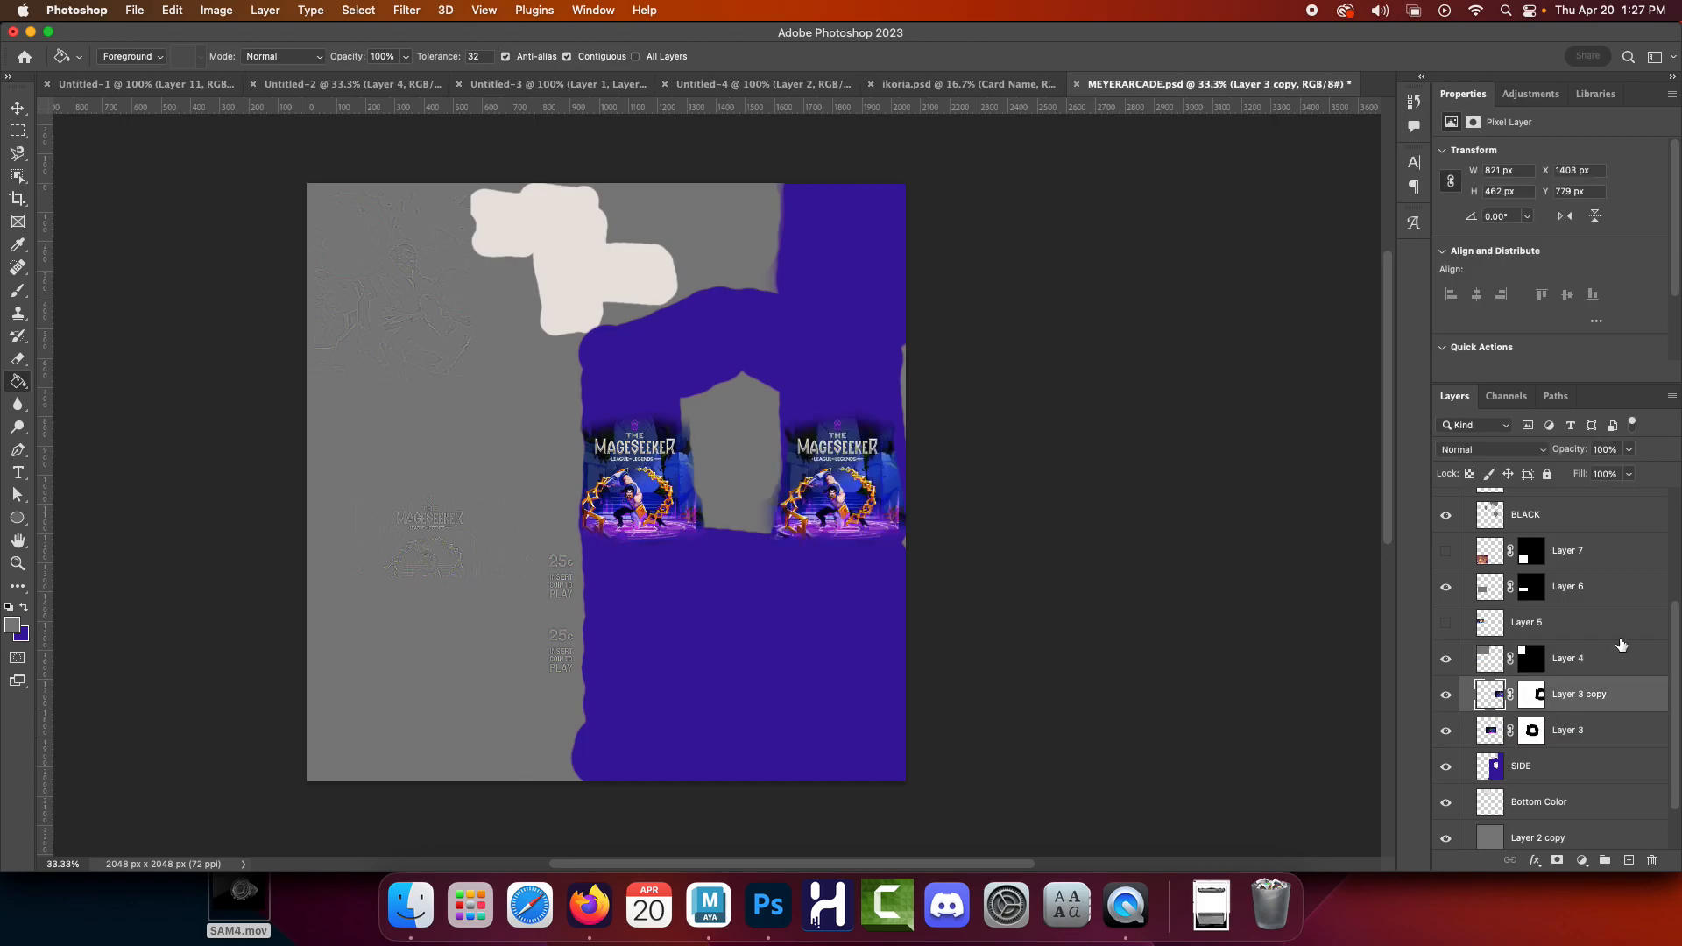
left_click(407, 10)
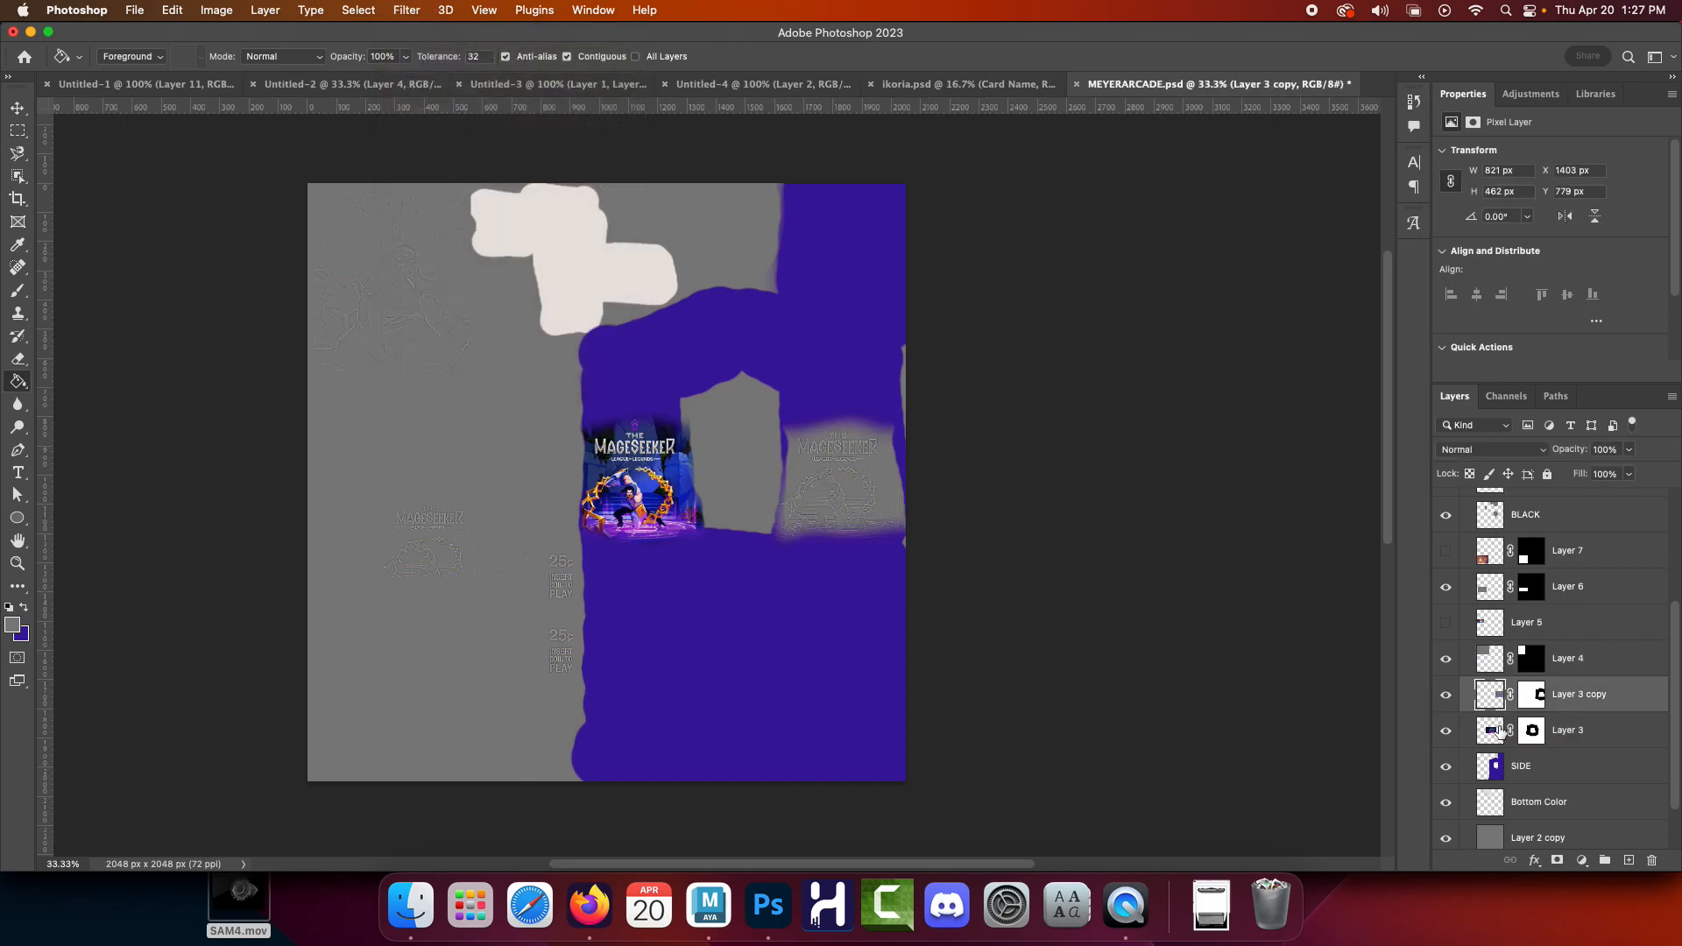
left_click(1494, 728)
left_click(394, 10)
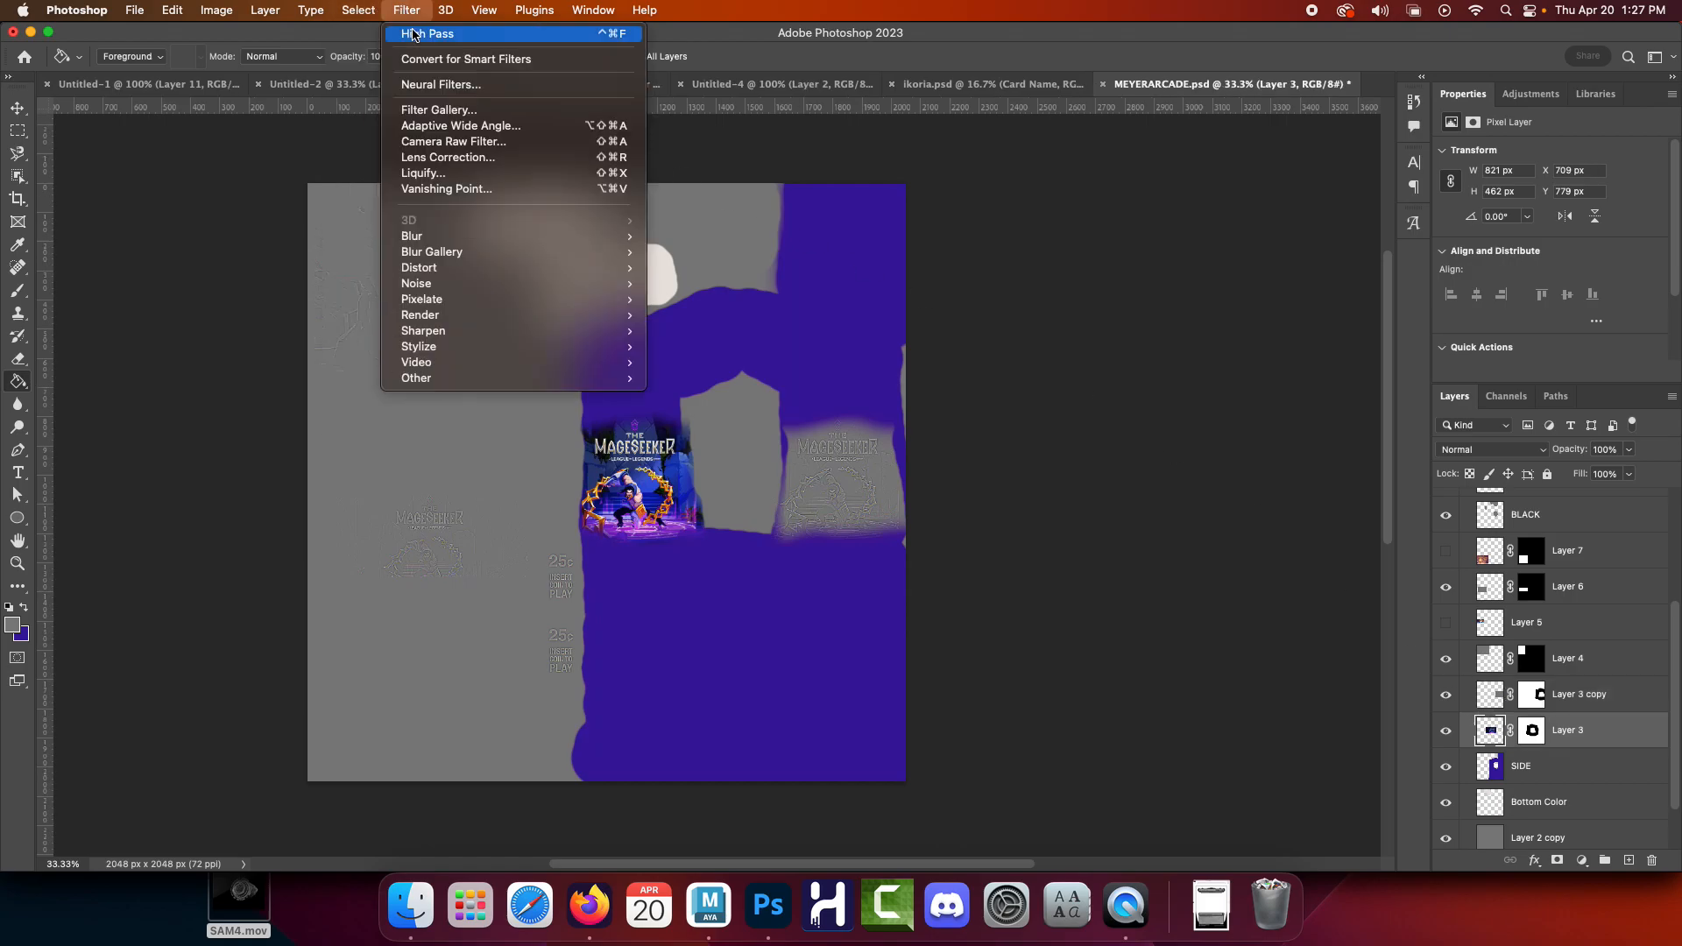
left_click(415, 34)
Repeat the High Pass filter on the SIDE and Bottom Color layers in the BUMP group
left_click(1495, 767)
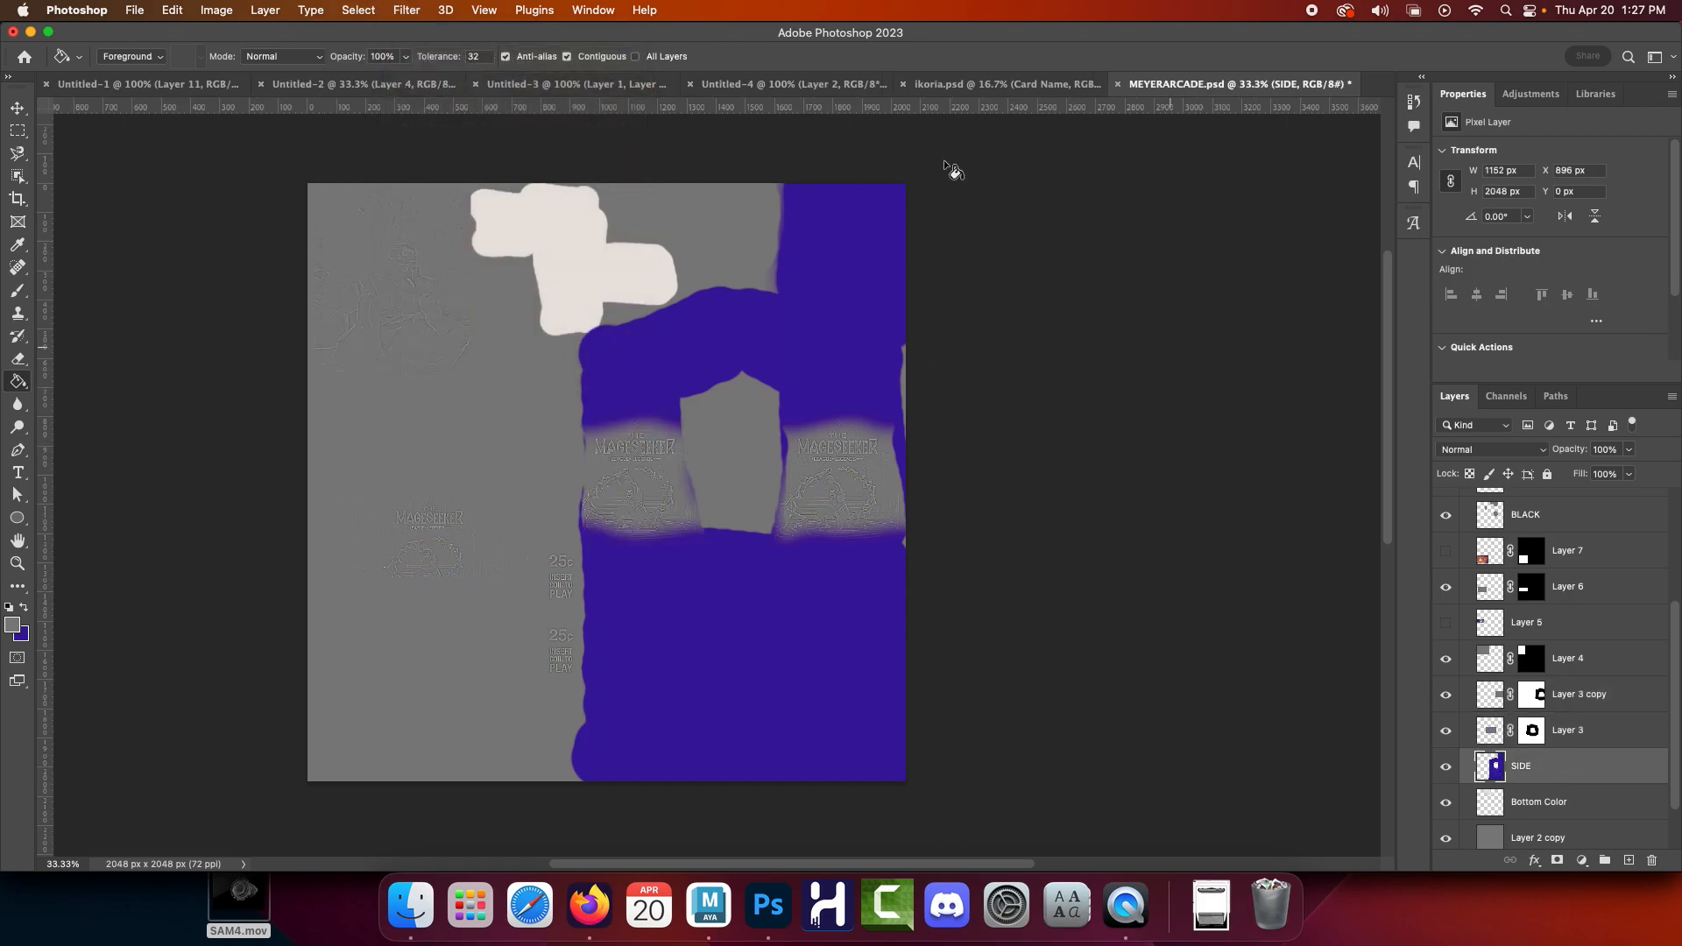
left_click(408, 9)
left_click(423, 37)
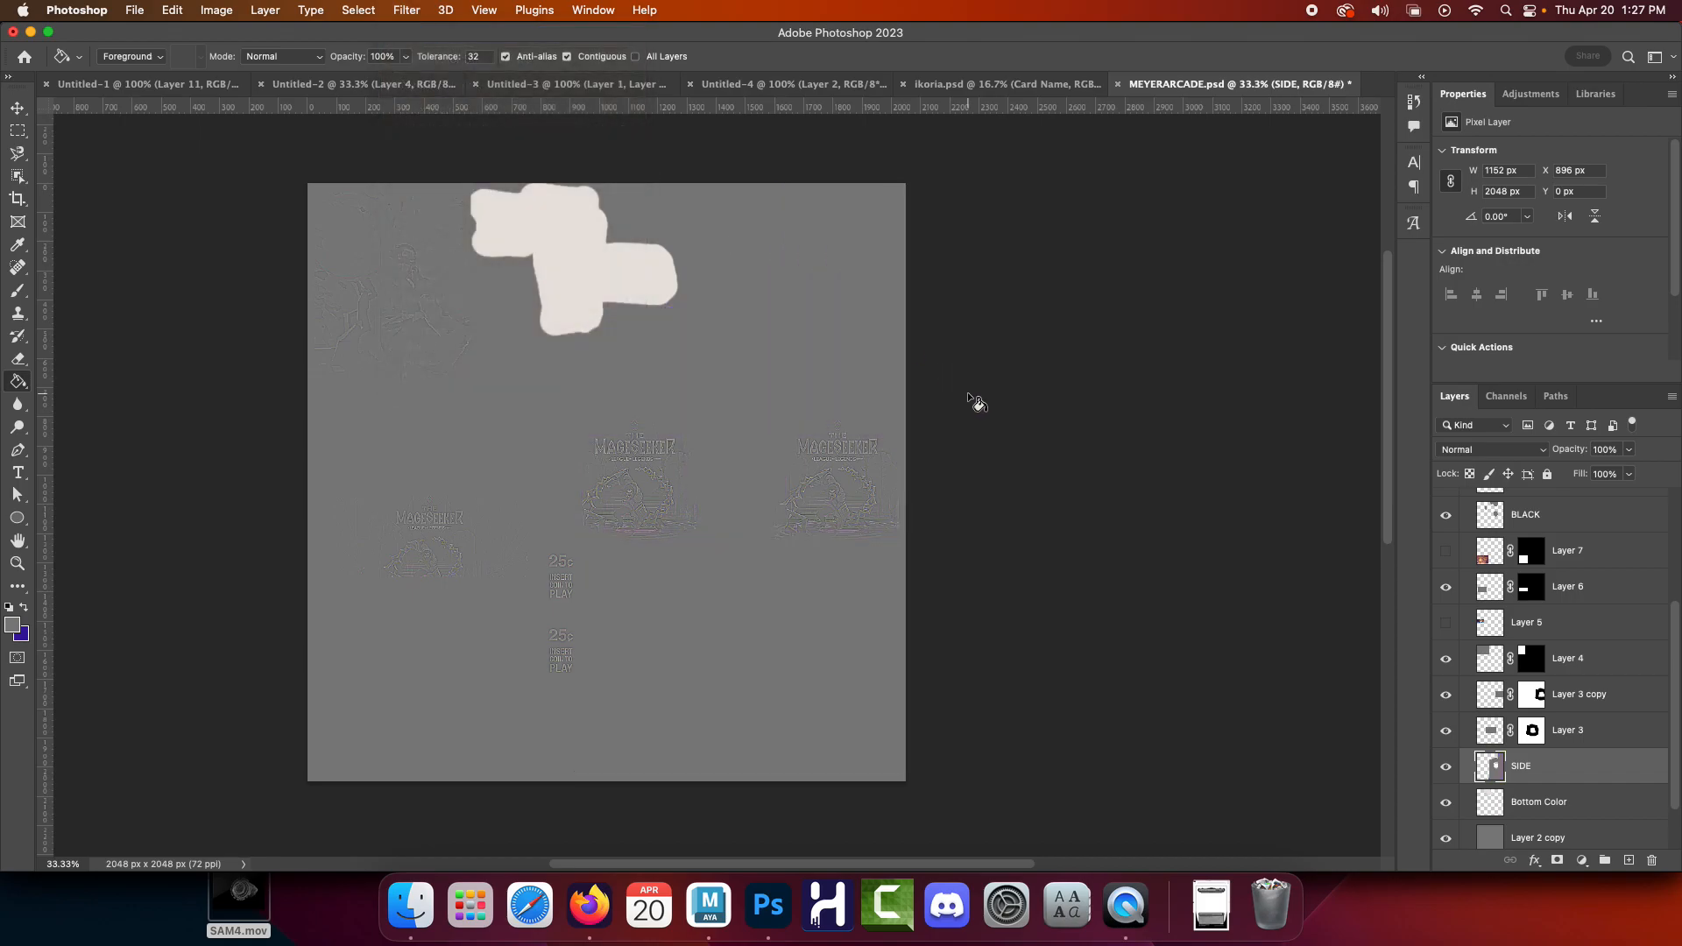
left_click(1540, 802)
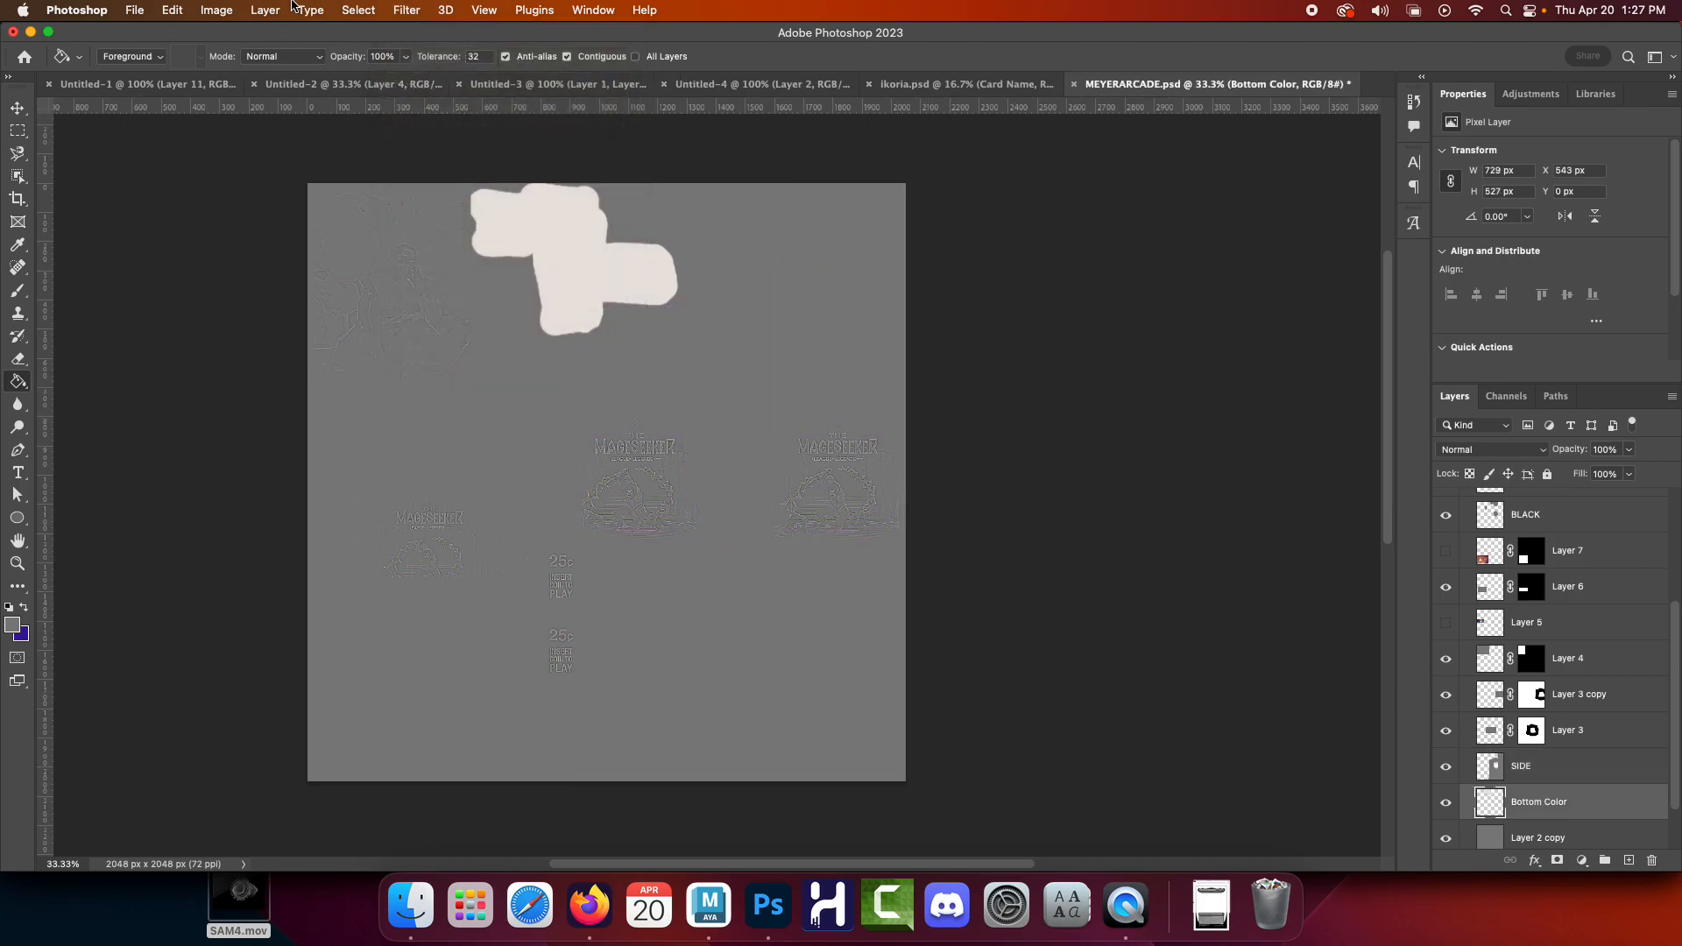
left_click(406, 10)
left_click(423, 37)
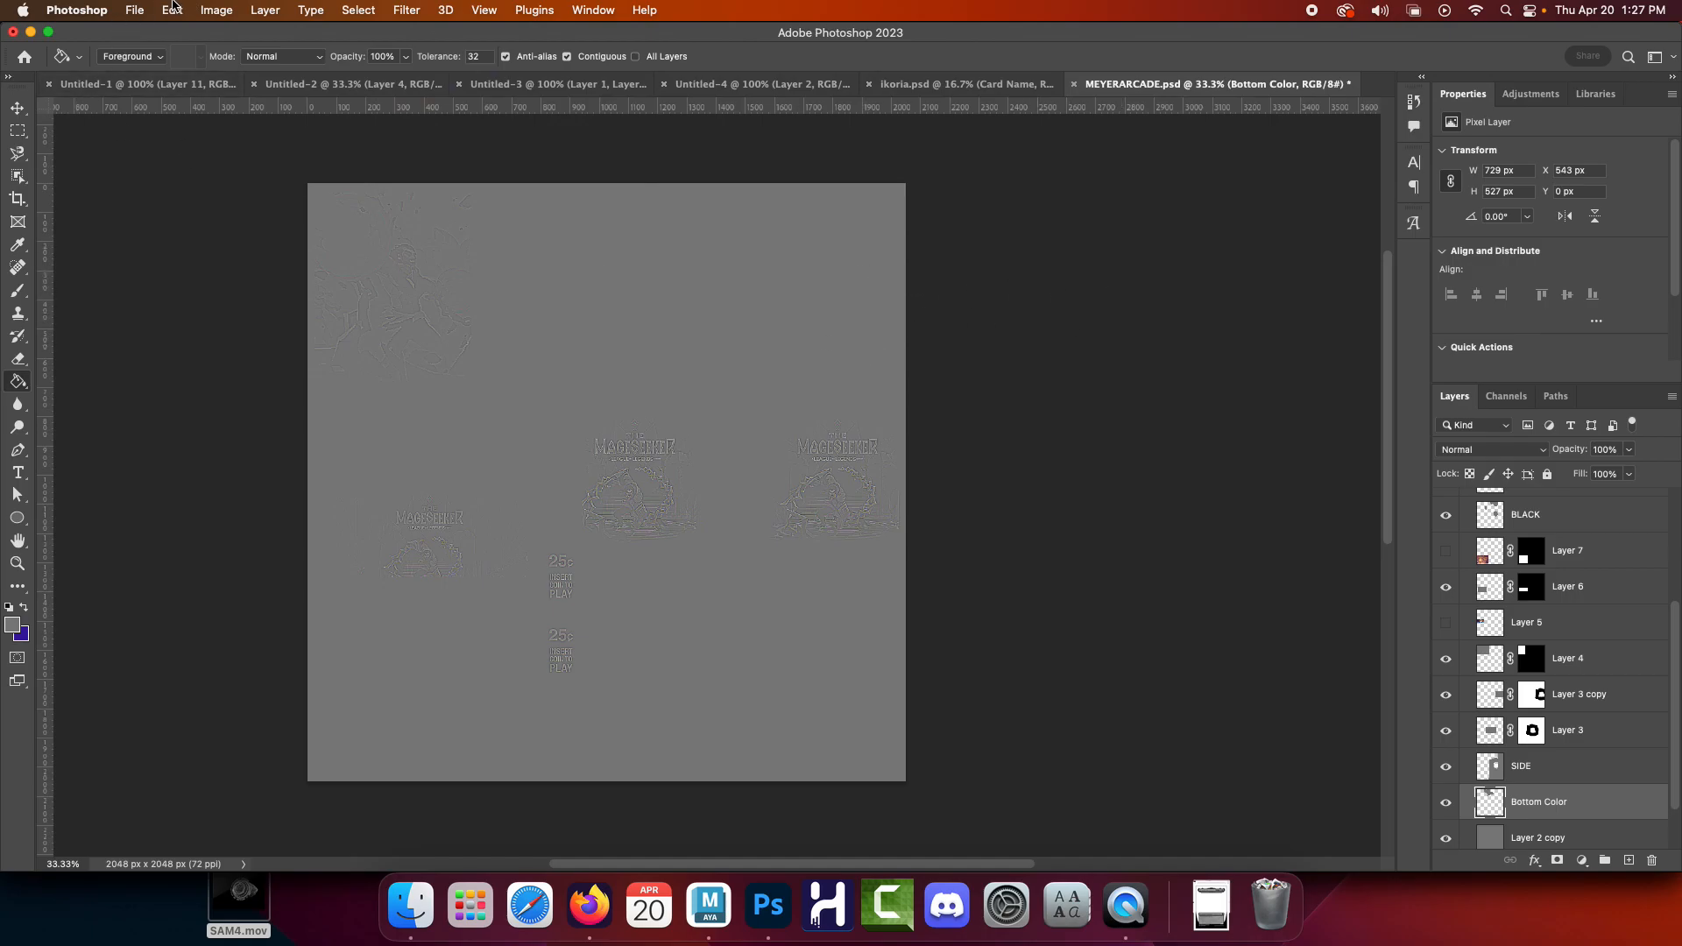
Save the Photoshop document, and save a PNG copy of the bump artwork as MEYERARCADE_B.png in sourceimages
left_click(134, 10)
left_click(149, 185)
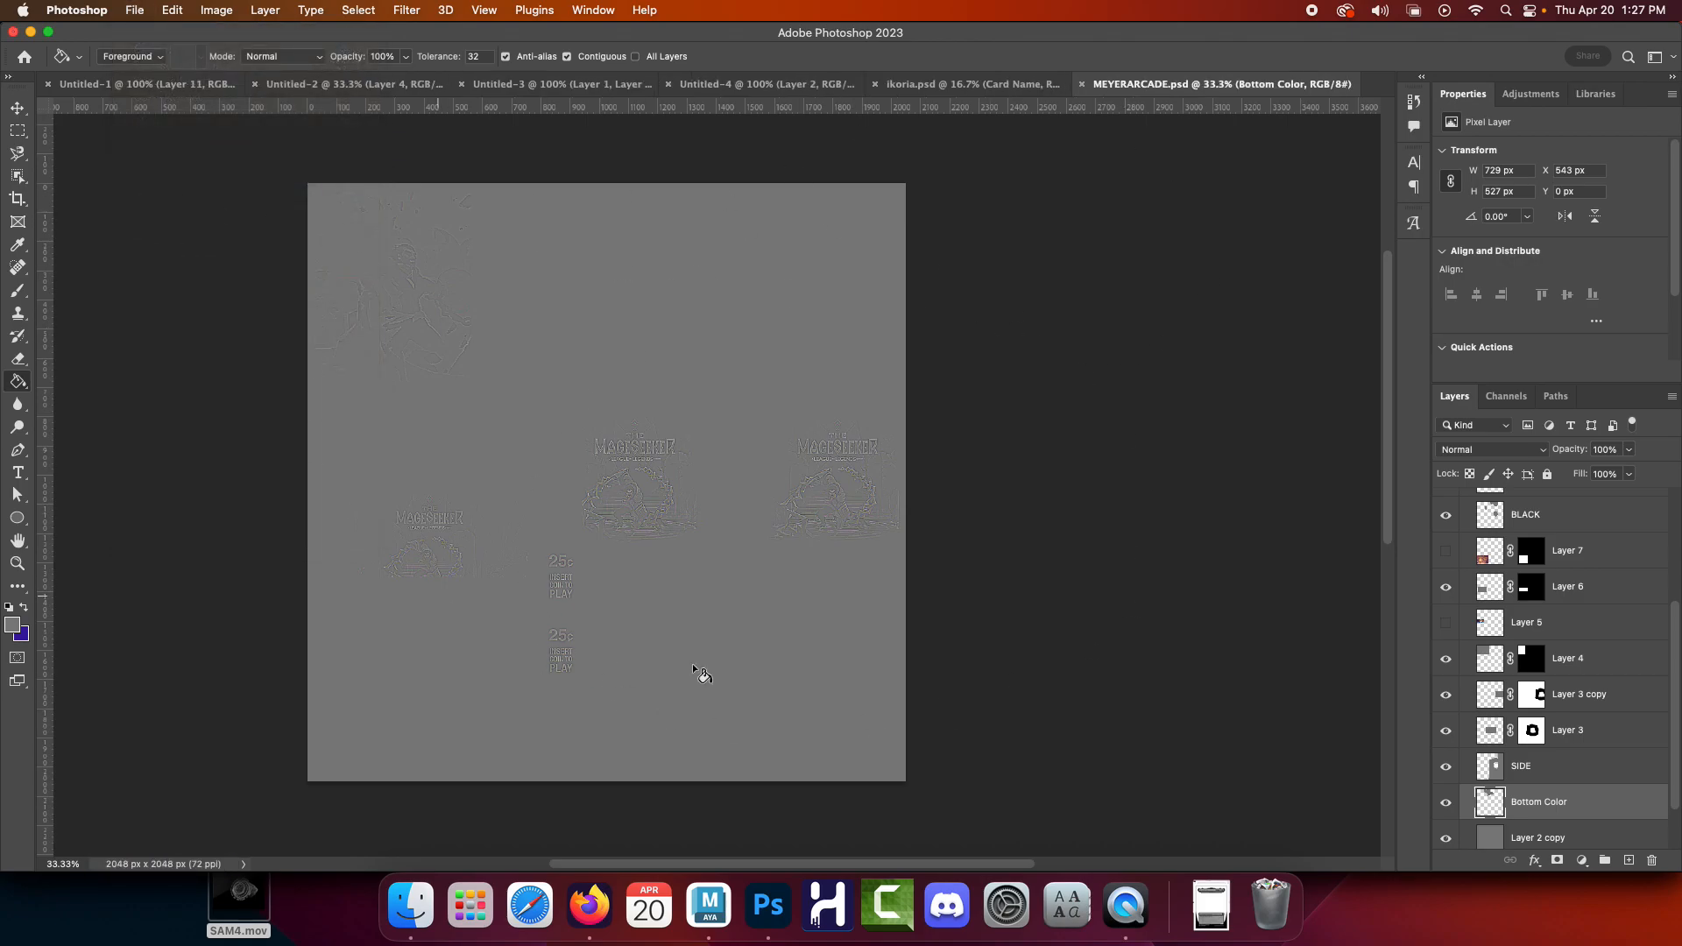
left_click(136, 10)
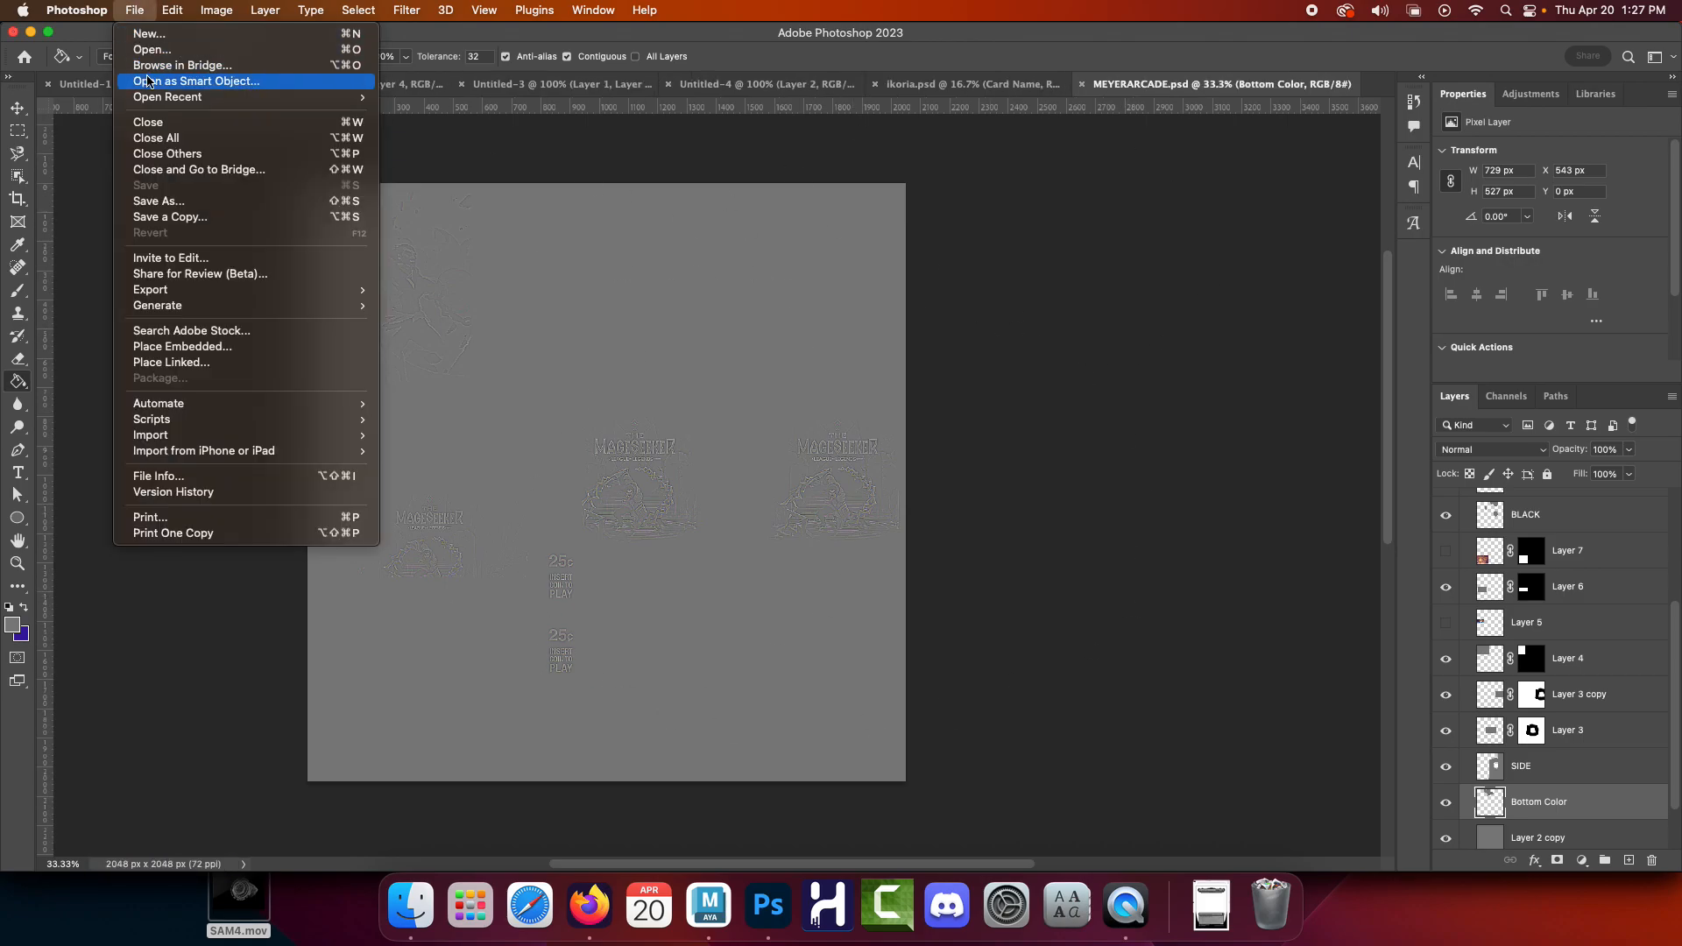
left_click(178, 217)
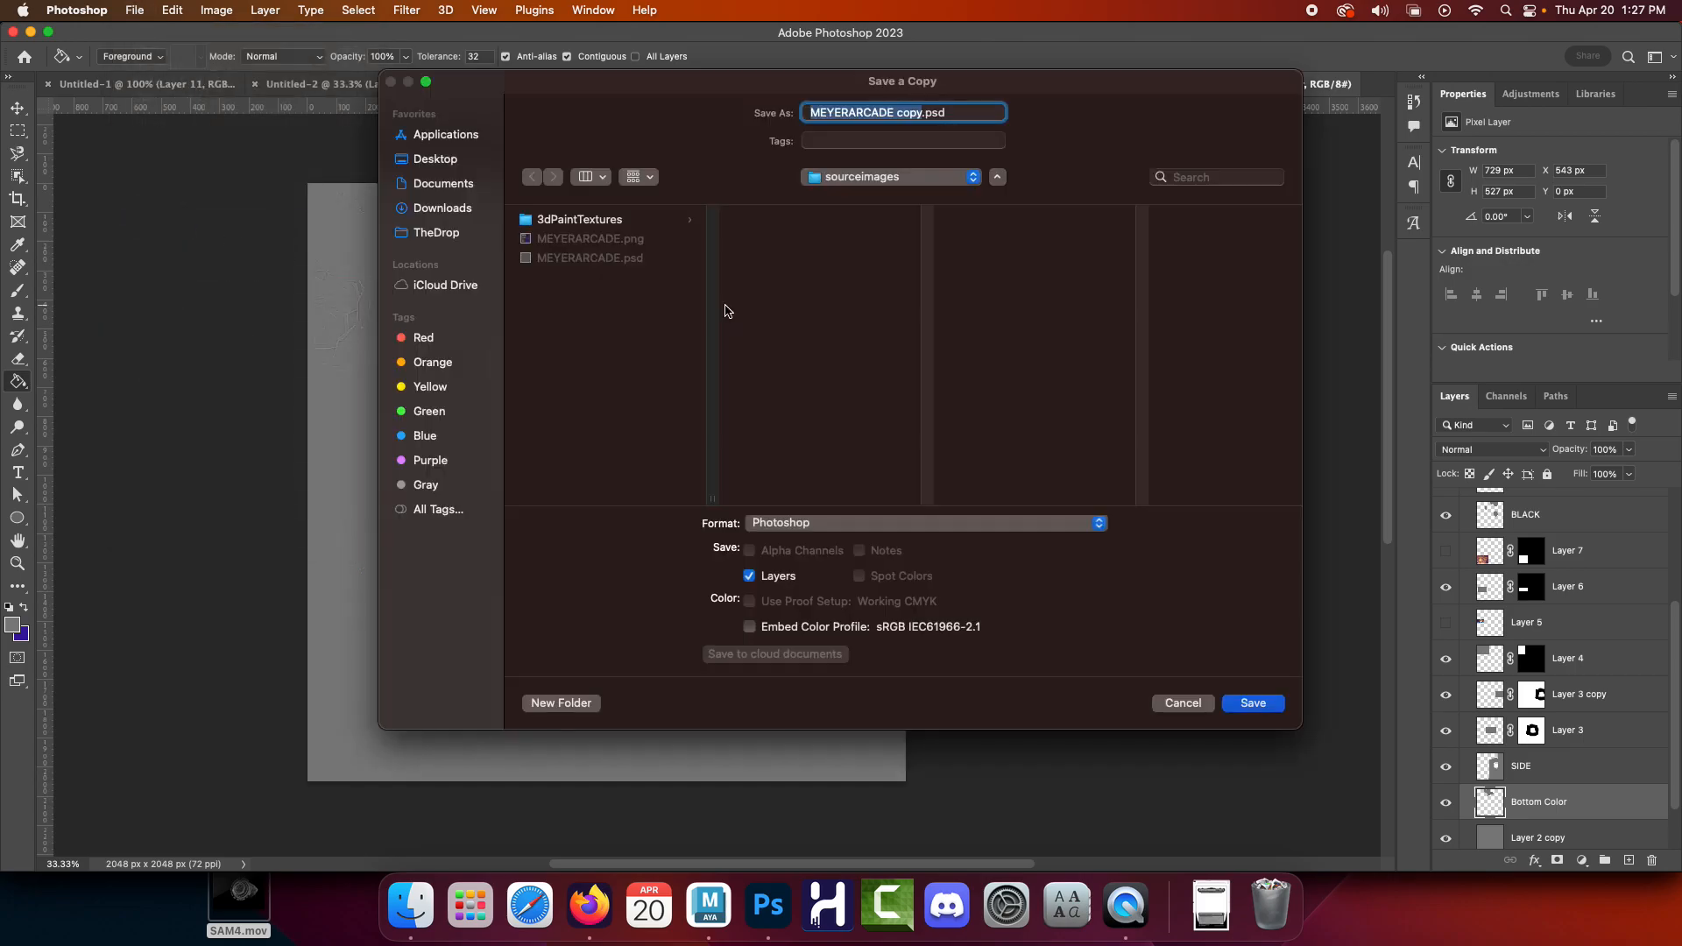
left_click(845, 521)
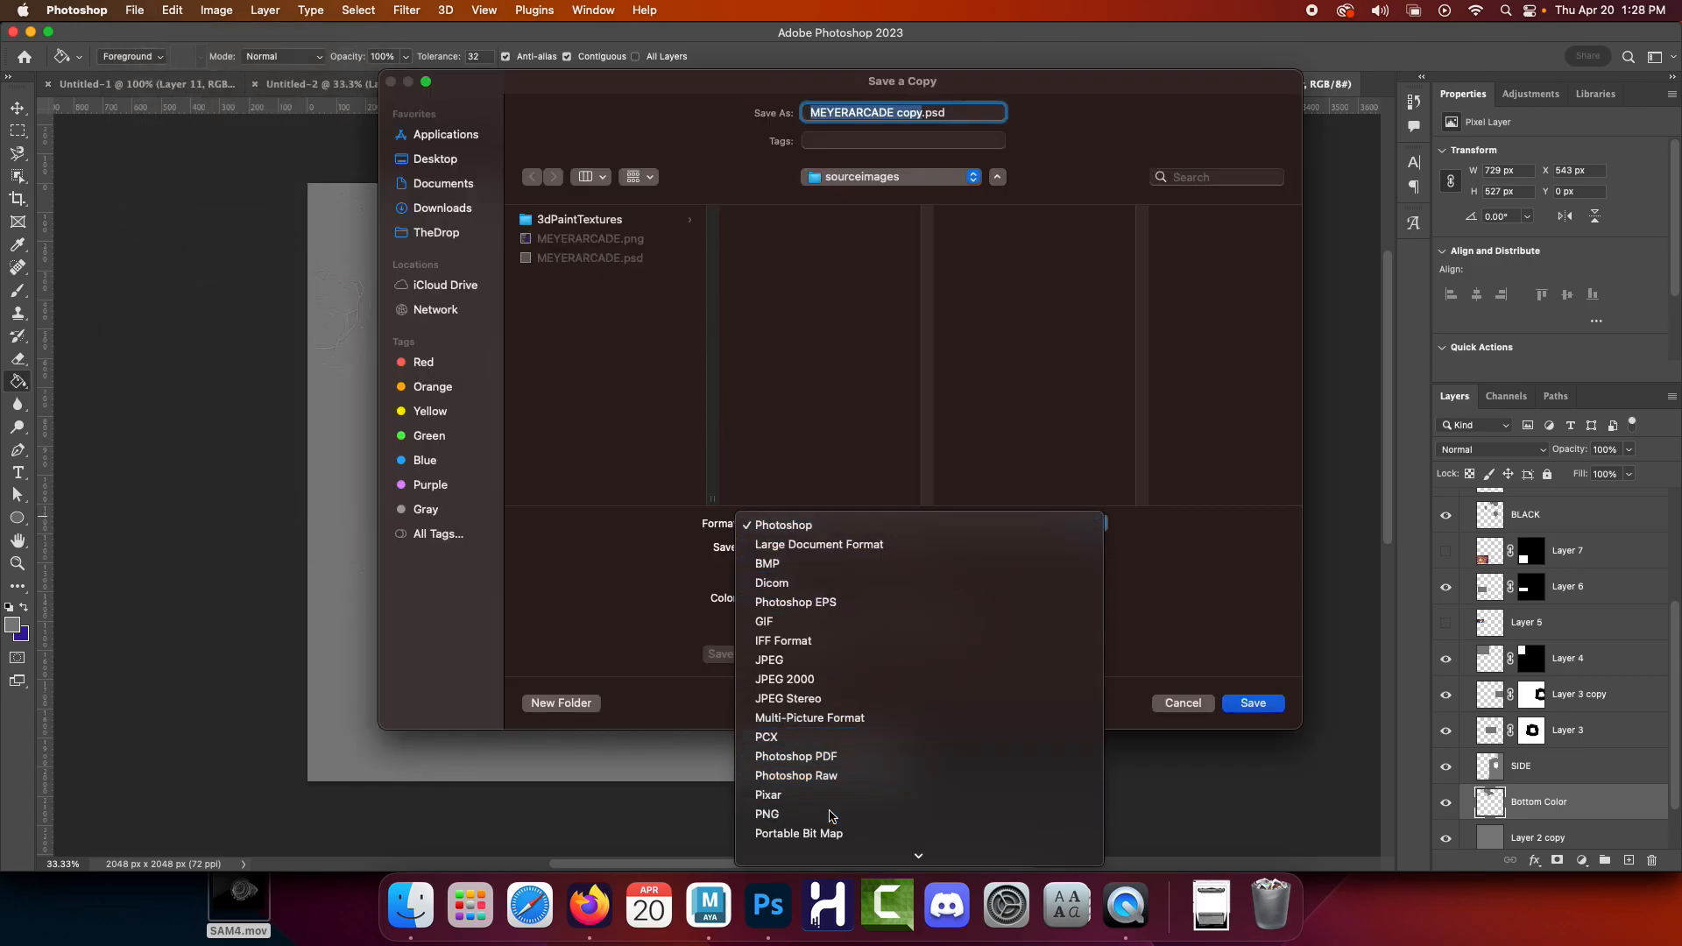
left_click(862, 814)
left_click_drag(894, 112, 918, 114)
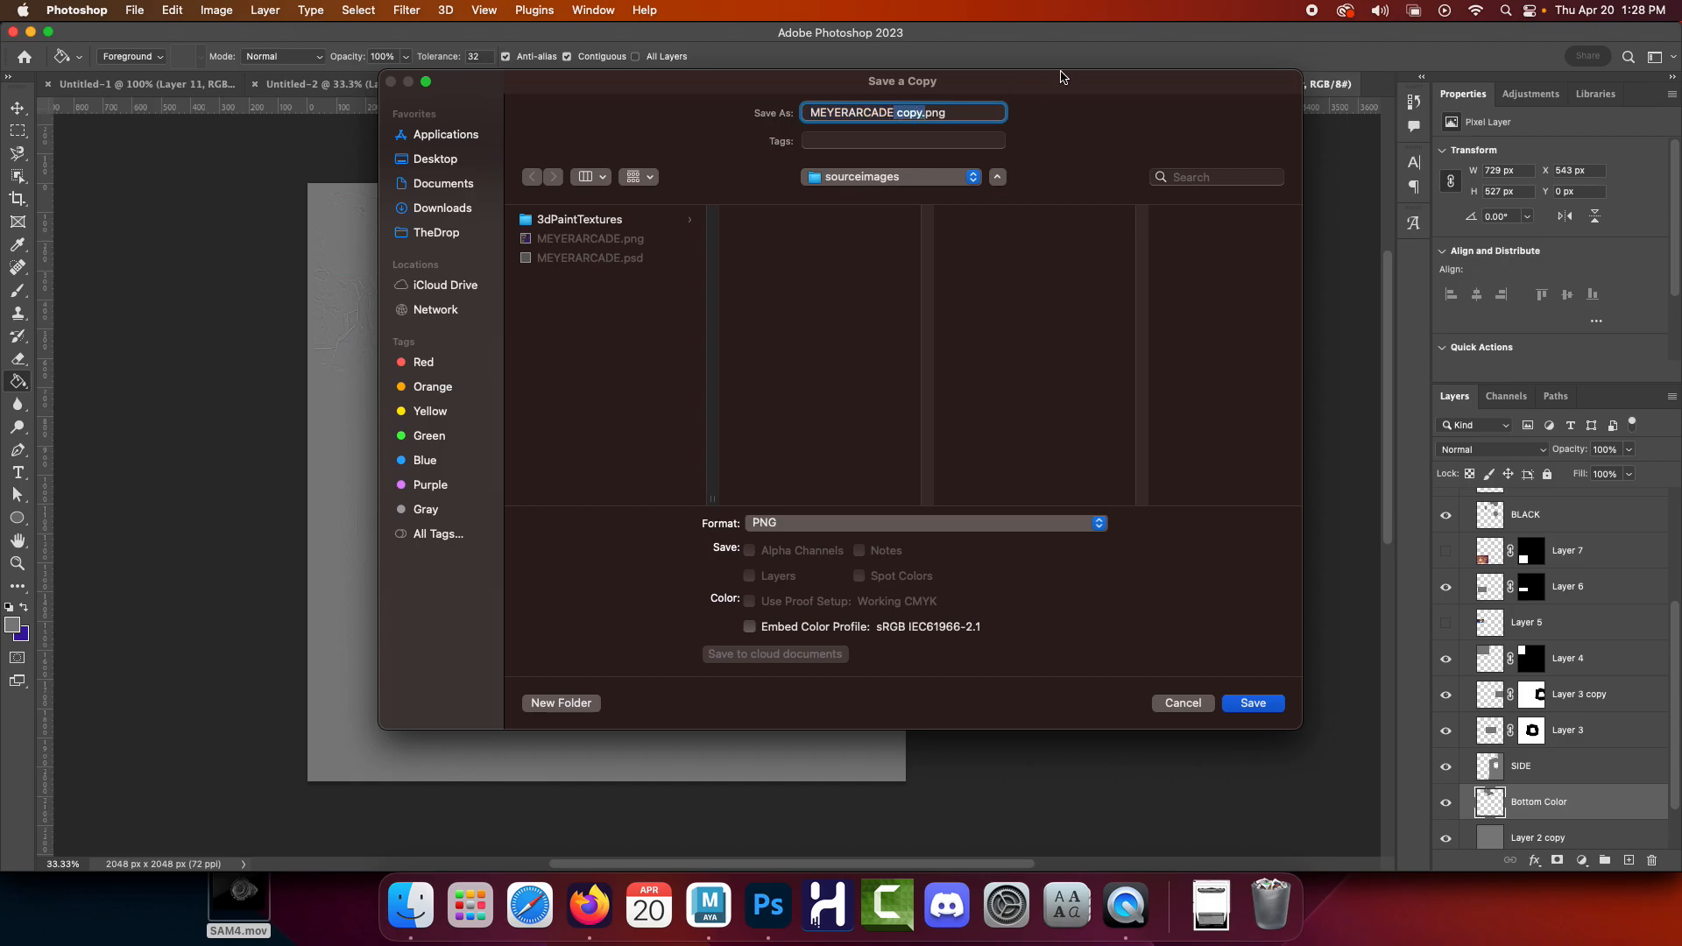
type("_B")
key("Return")
key("Return")
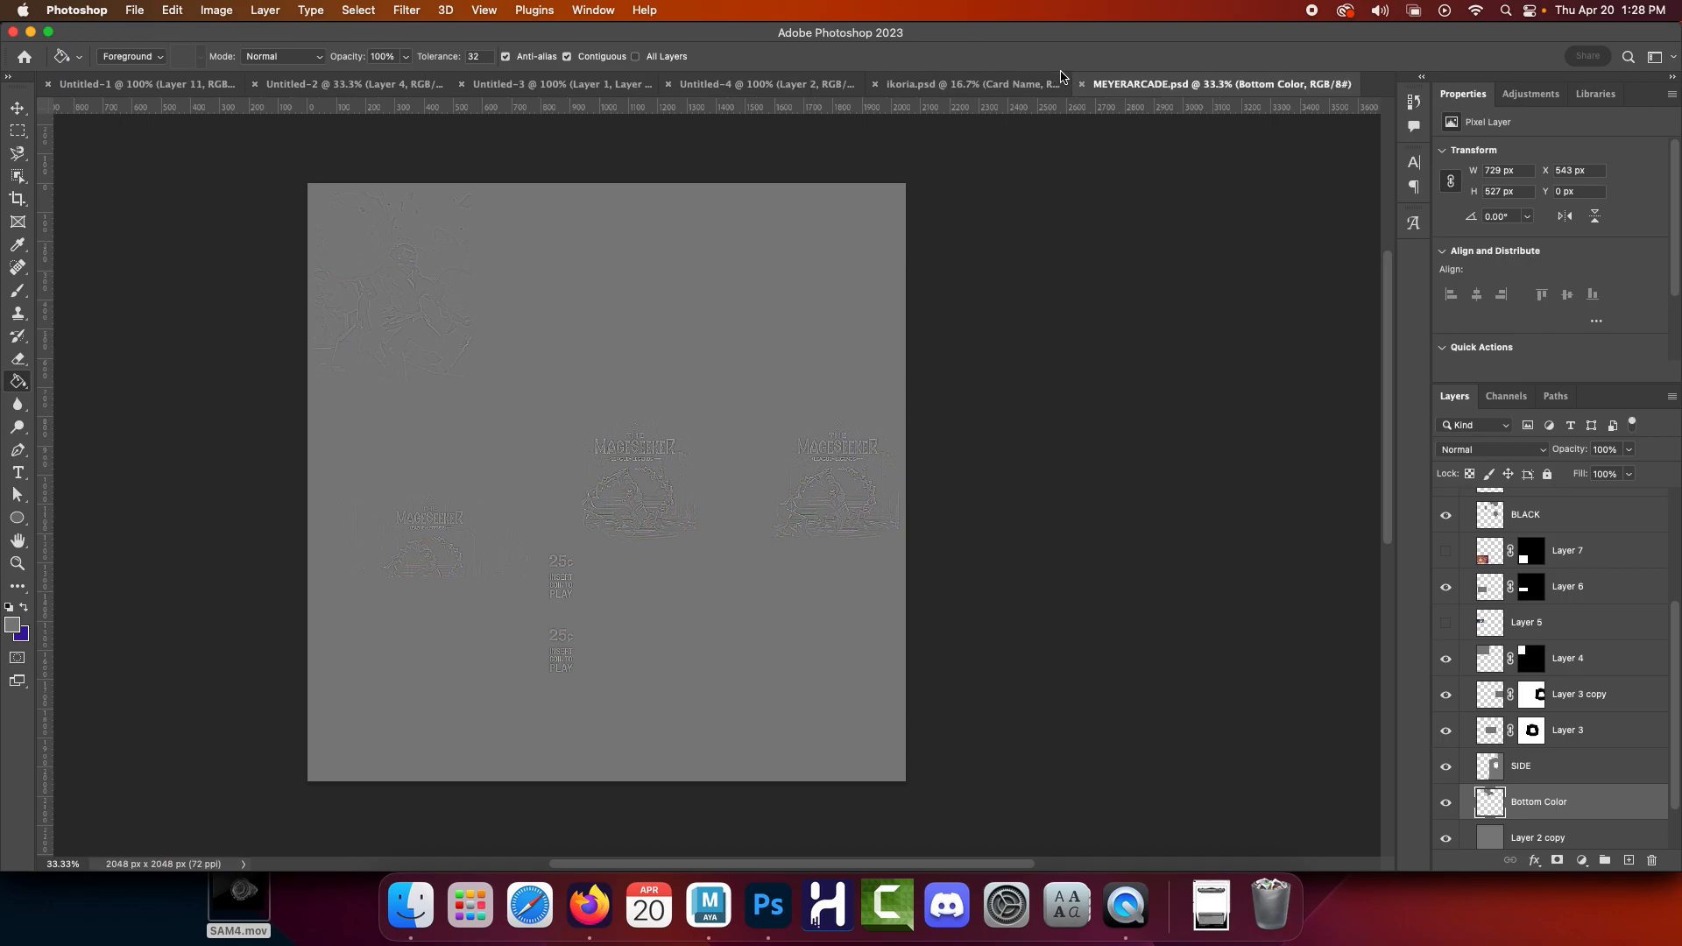
Switch to Maya and connect a File texture to the Bump Mapping of the arcade cabinet's blinn1 material
left_click(710, 905)
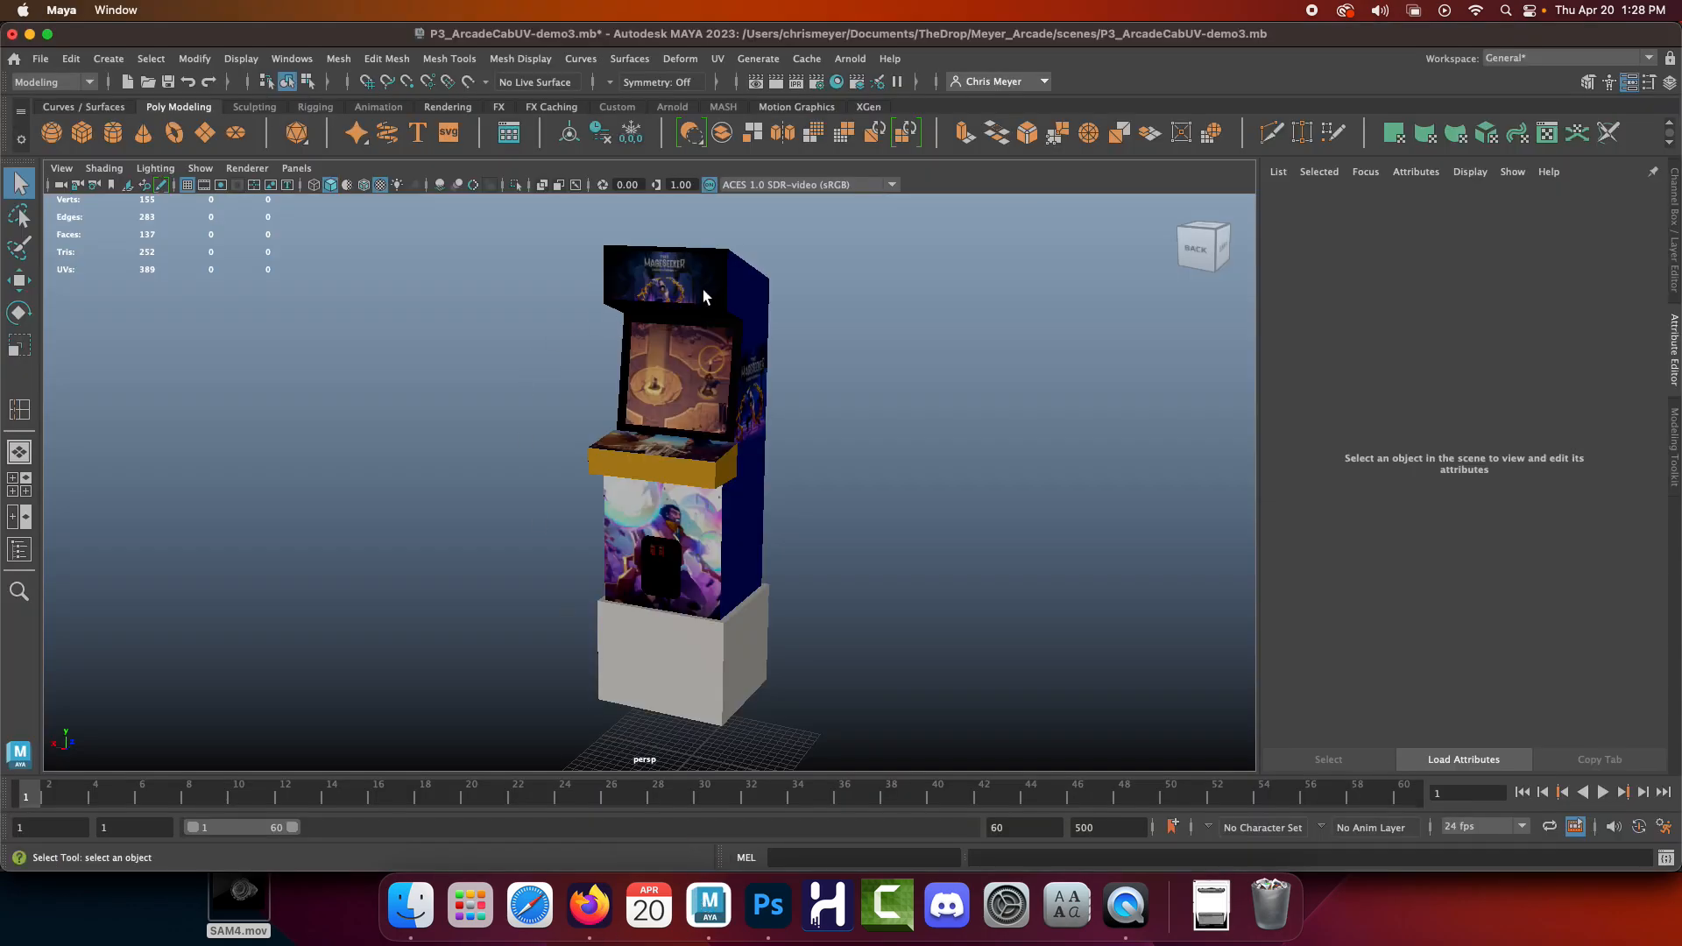
right_click_drag(649, 289, 642, 719)
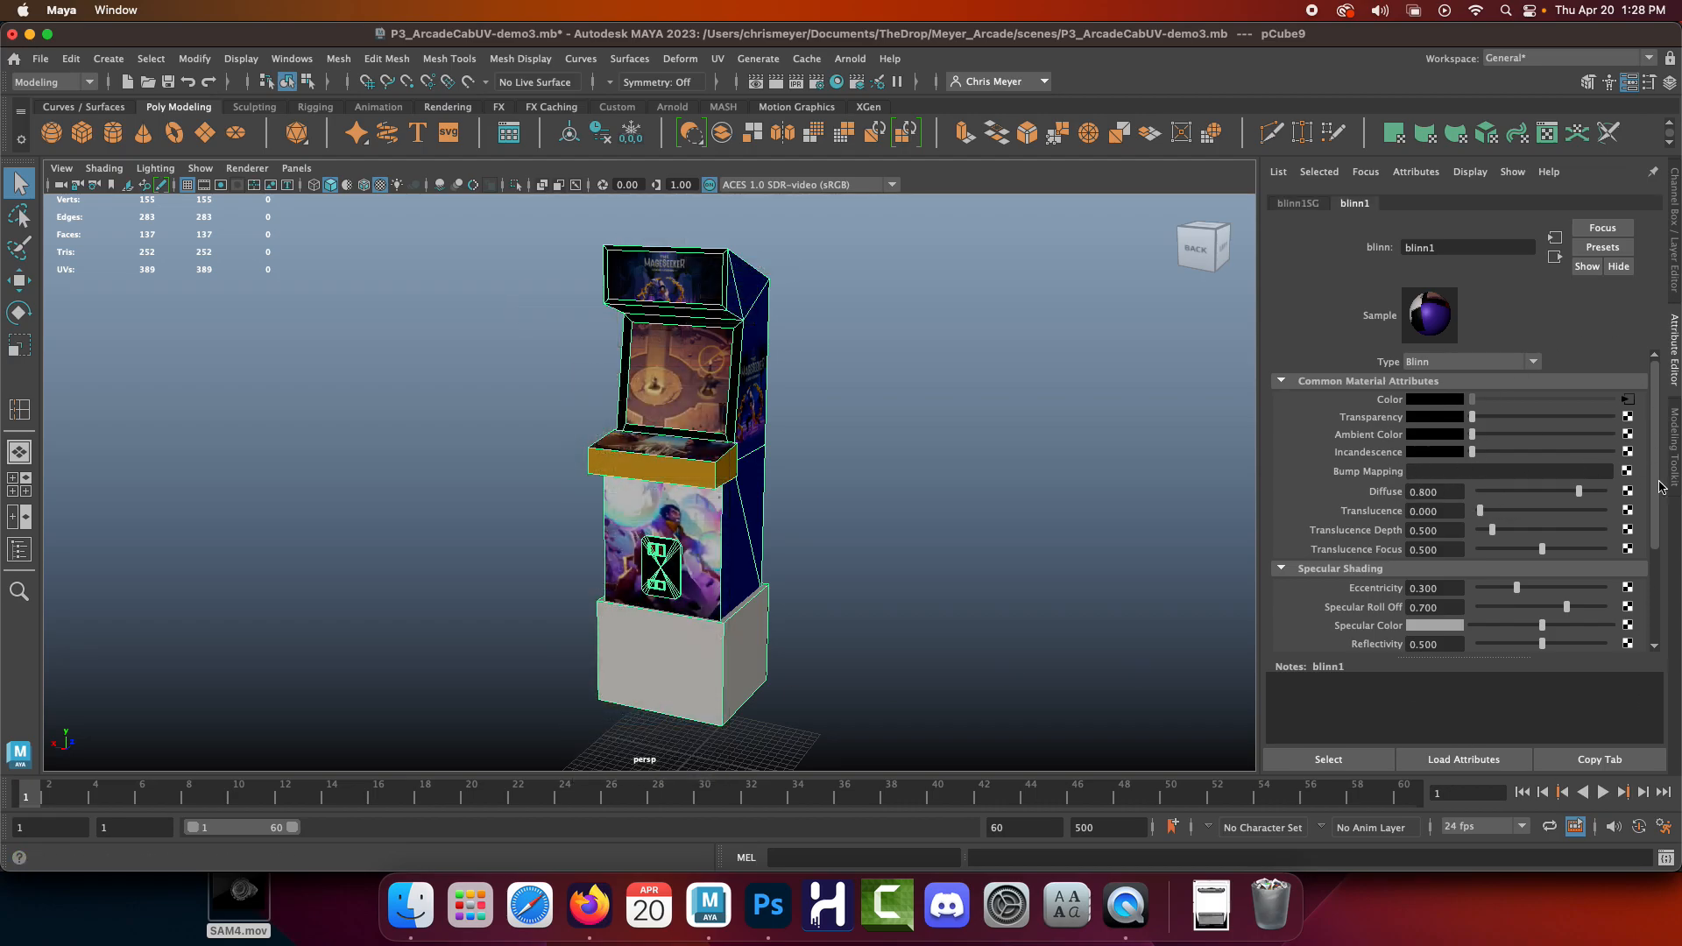
left_click(1627, 472)
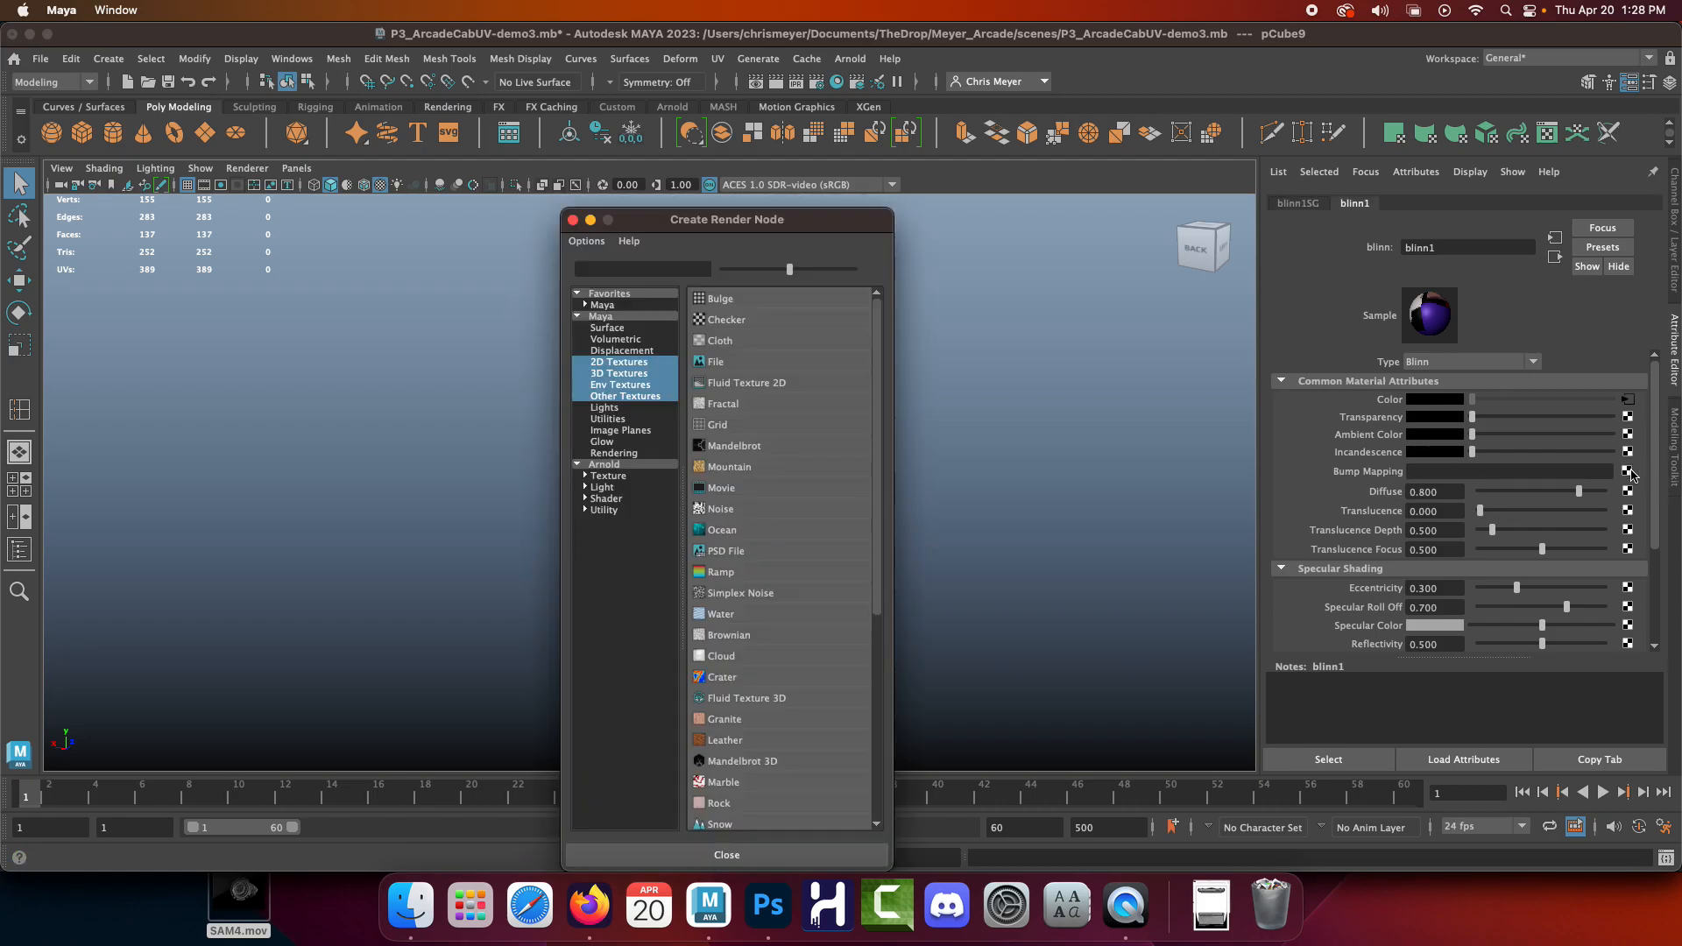
left_click(717, 362)
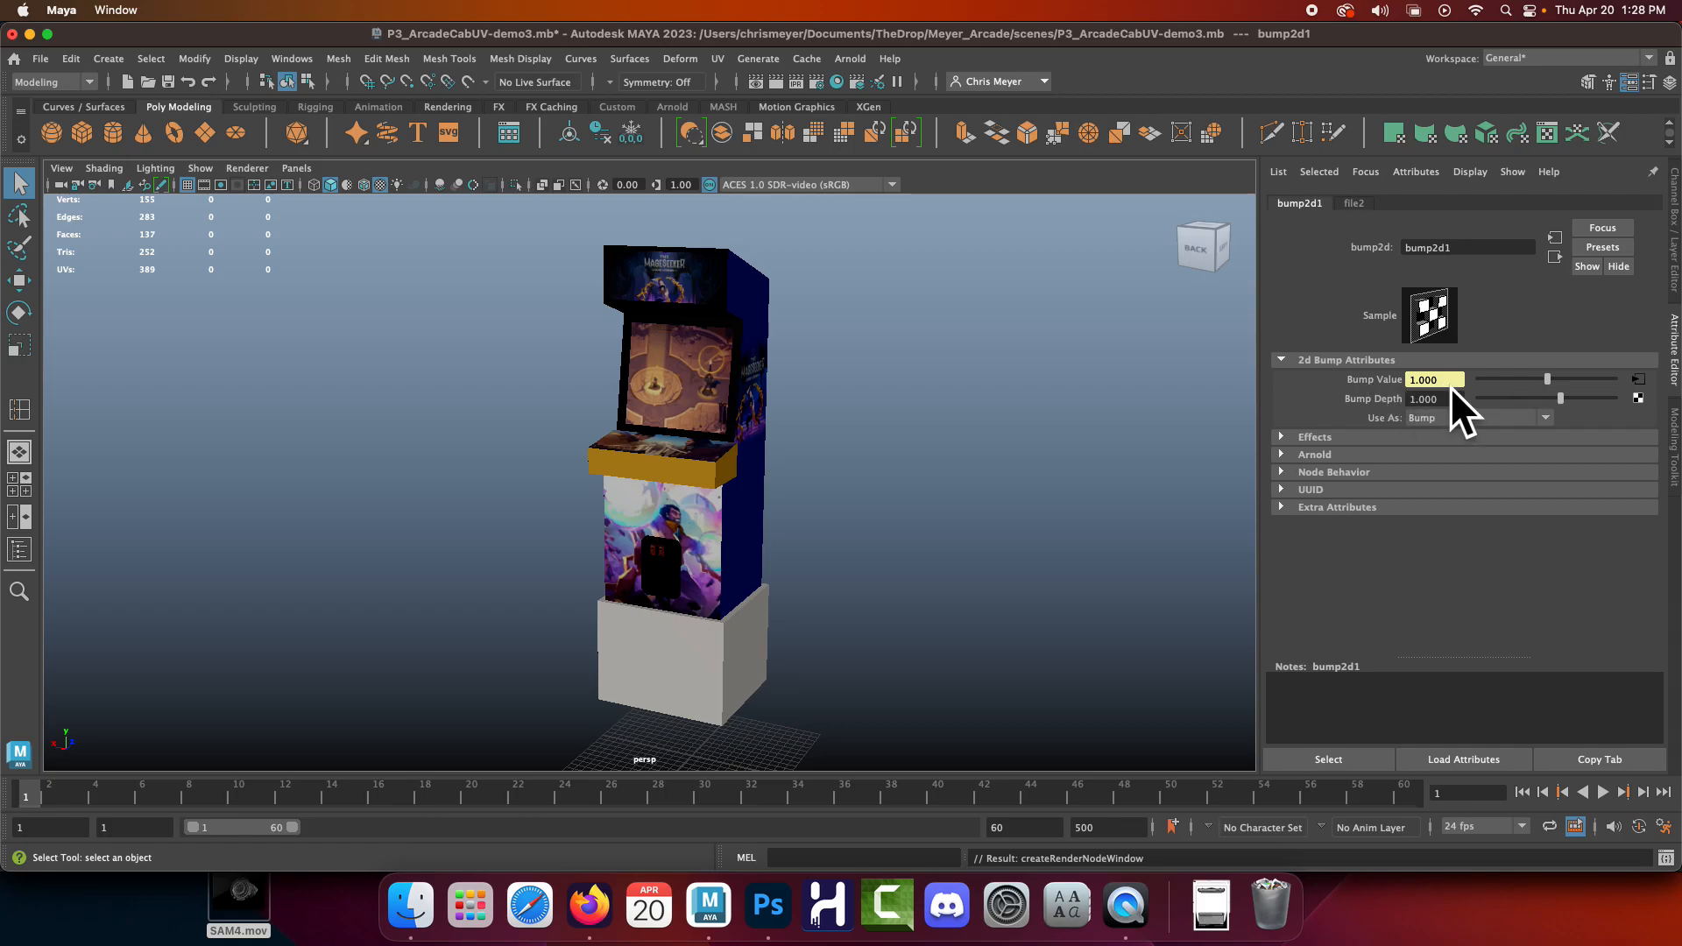
Load MEYERARCADE_B.png from sourceimages into the file texture that feeds the bump map
left_click(1638, 382)
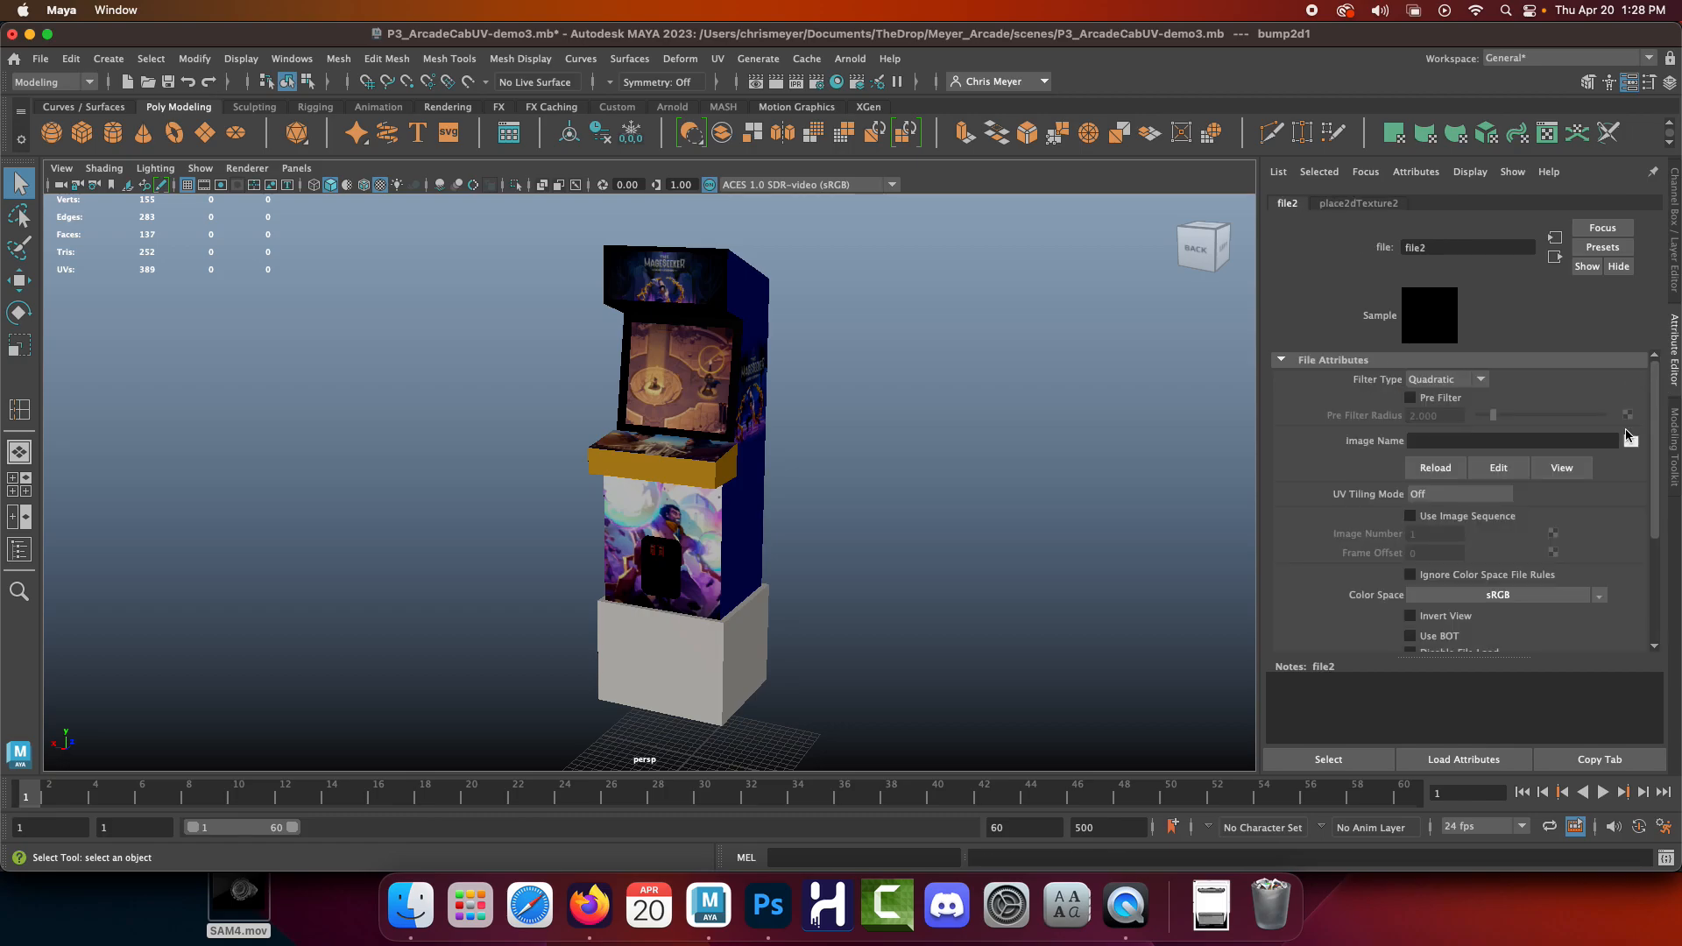
left_click(1631, 440)
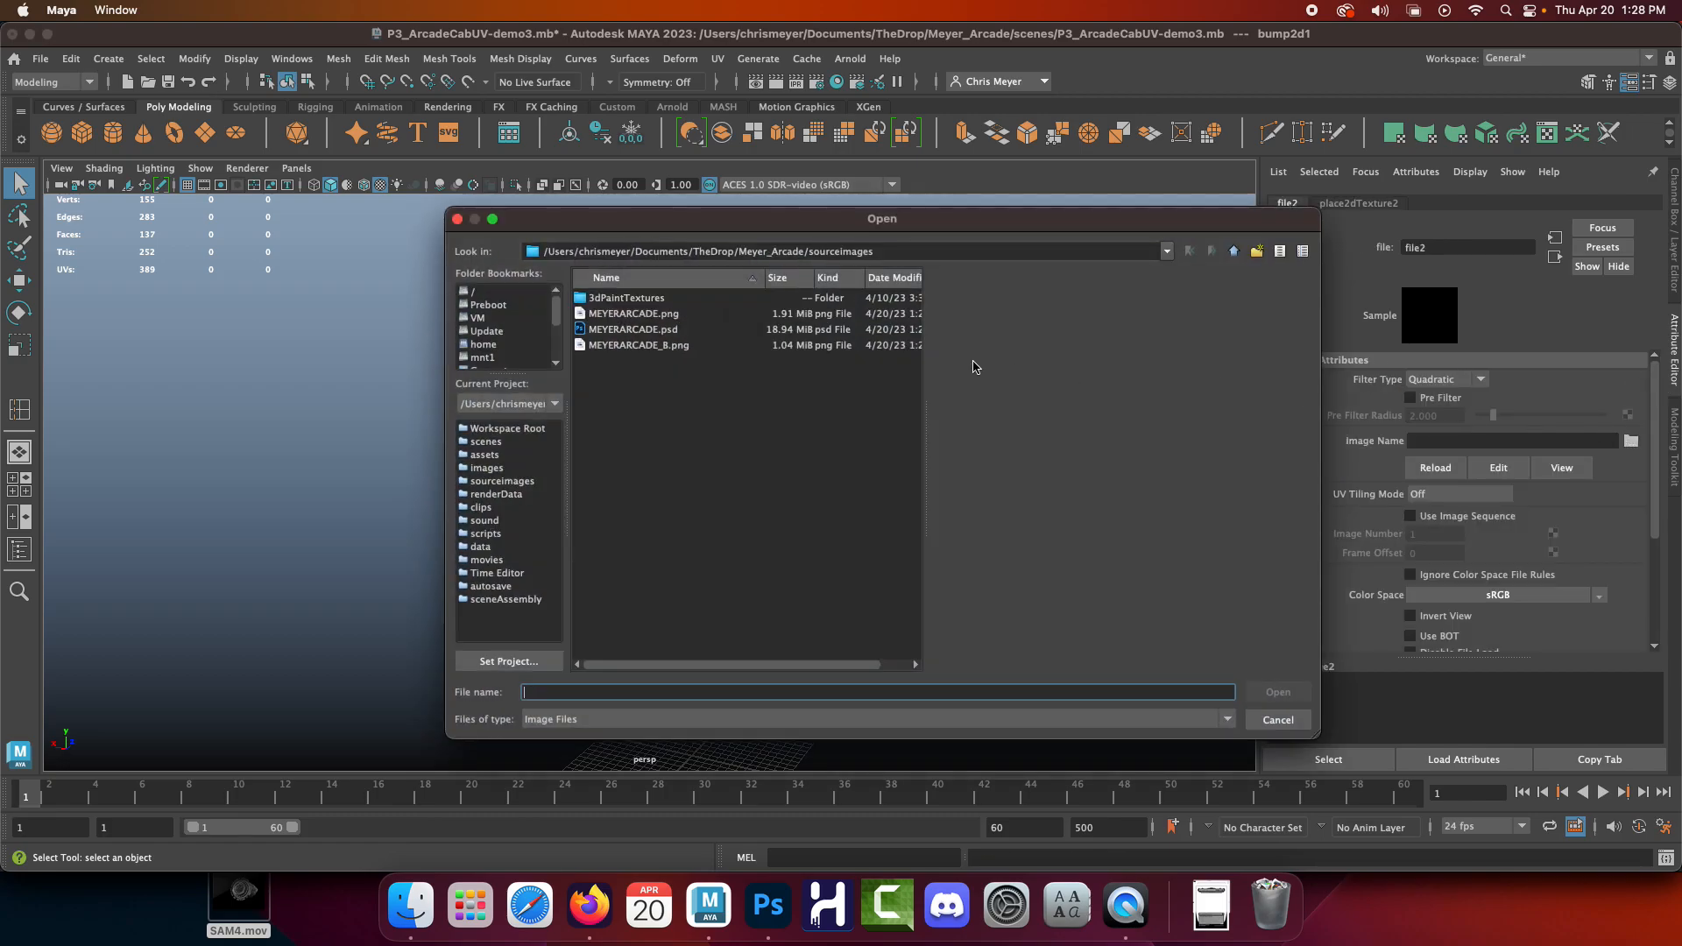
left_click(672, 346)
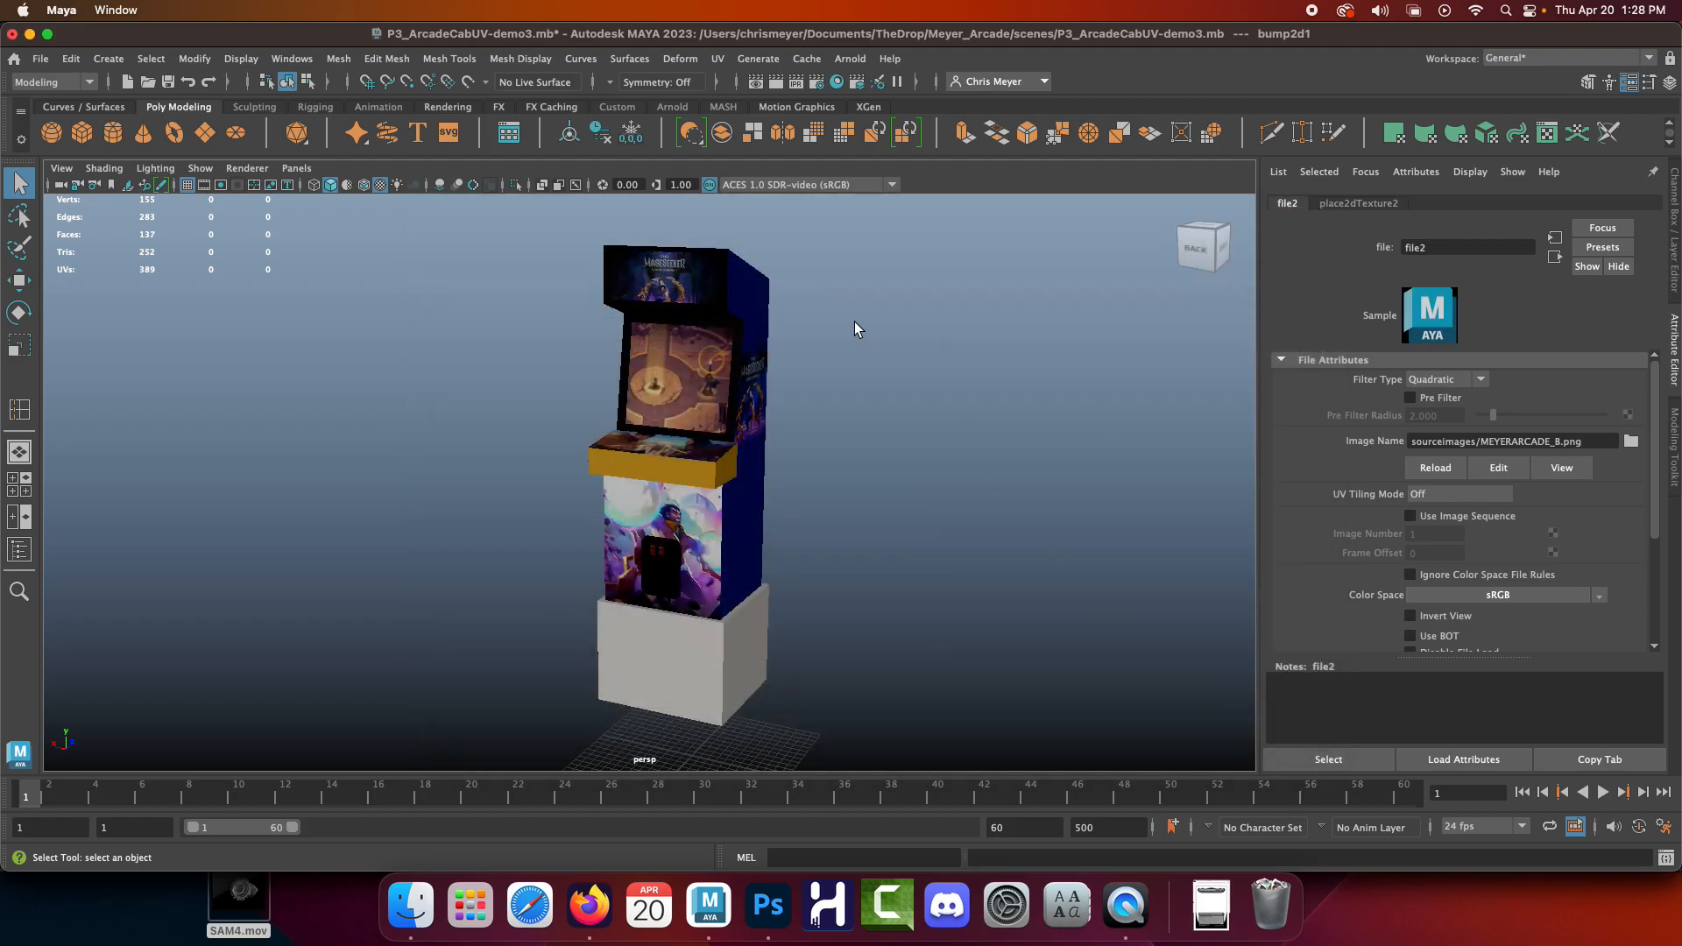
Select the arcade cabinet and examine the bump effect on its side, control panel and front artwork up close
left_click(850, 323)
left_click(745, 343)
right_click_drag(947, 560, 1101, 549, "alt")
left_click_drag(1101, 548, 1067, 560, "alt")
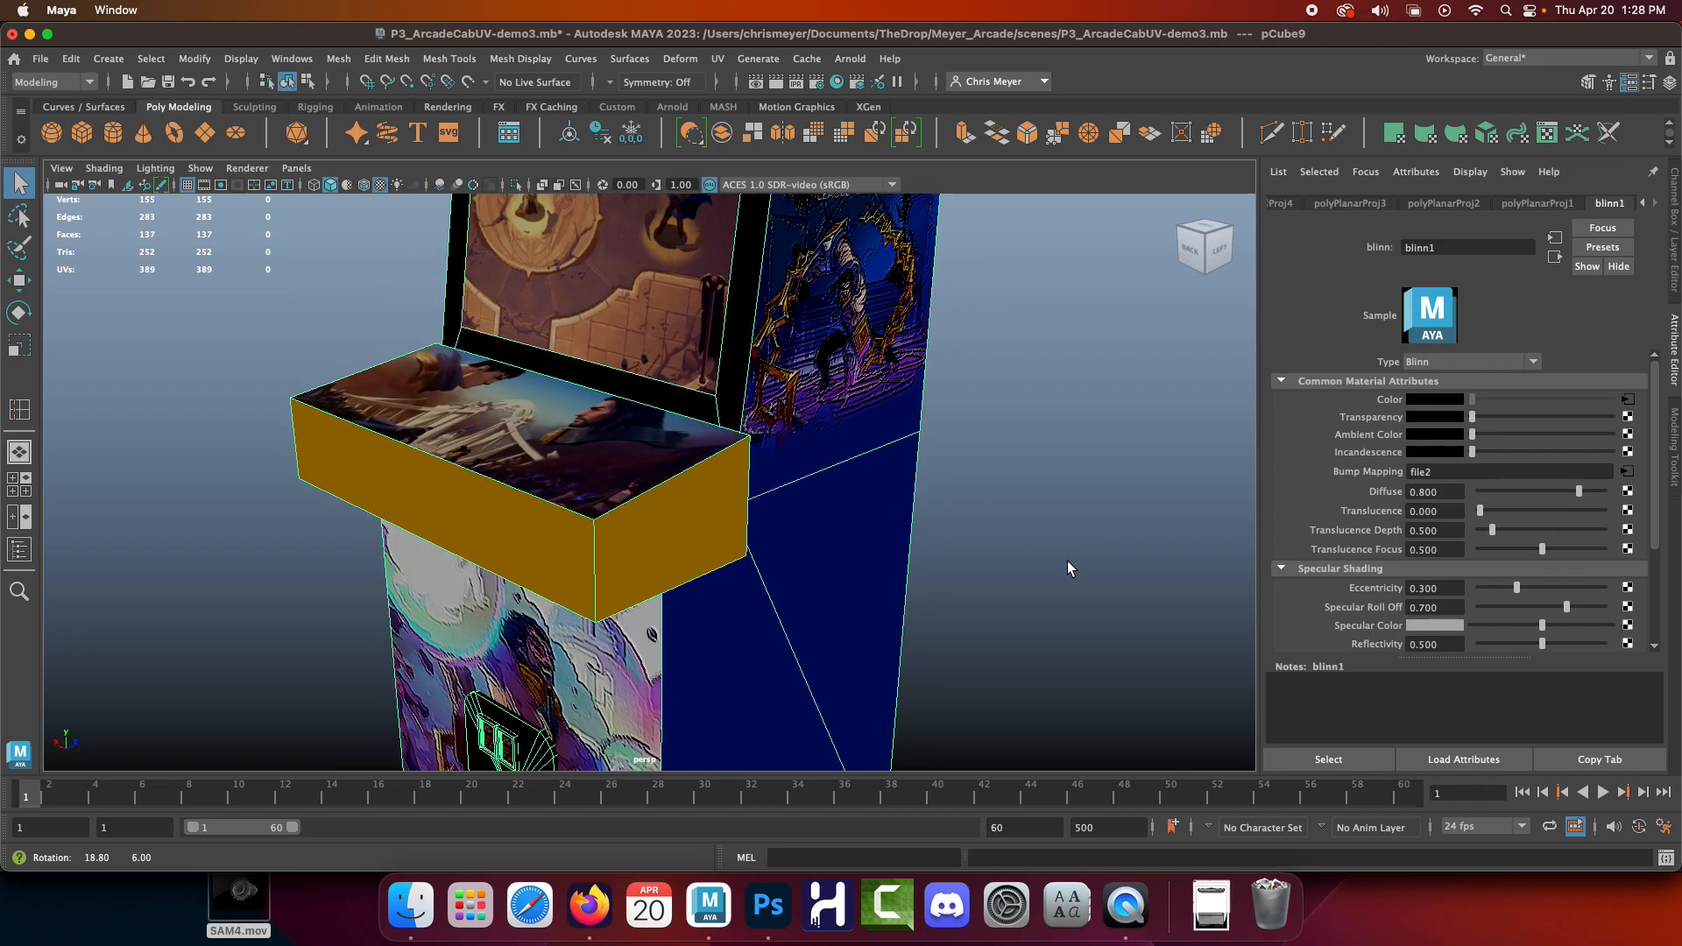
right_click_drag(1067, 561, 1034, 479, "alt")
left_click_drag(1033, 478, 874, 454, "alt")
middle_click_drag(874, 455, 868, 511, "alt")
left_click_drag(869, 518, 942, 559, "alt")
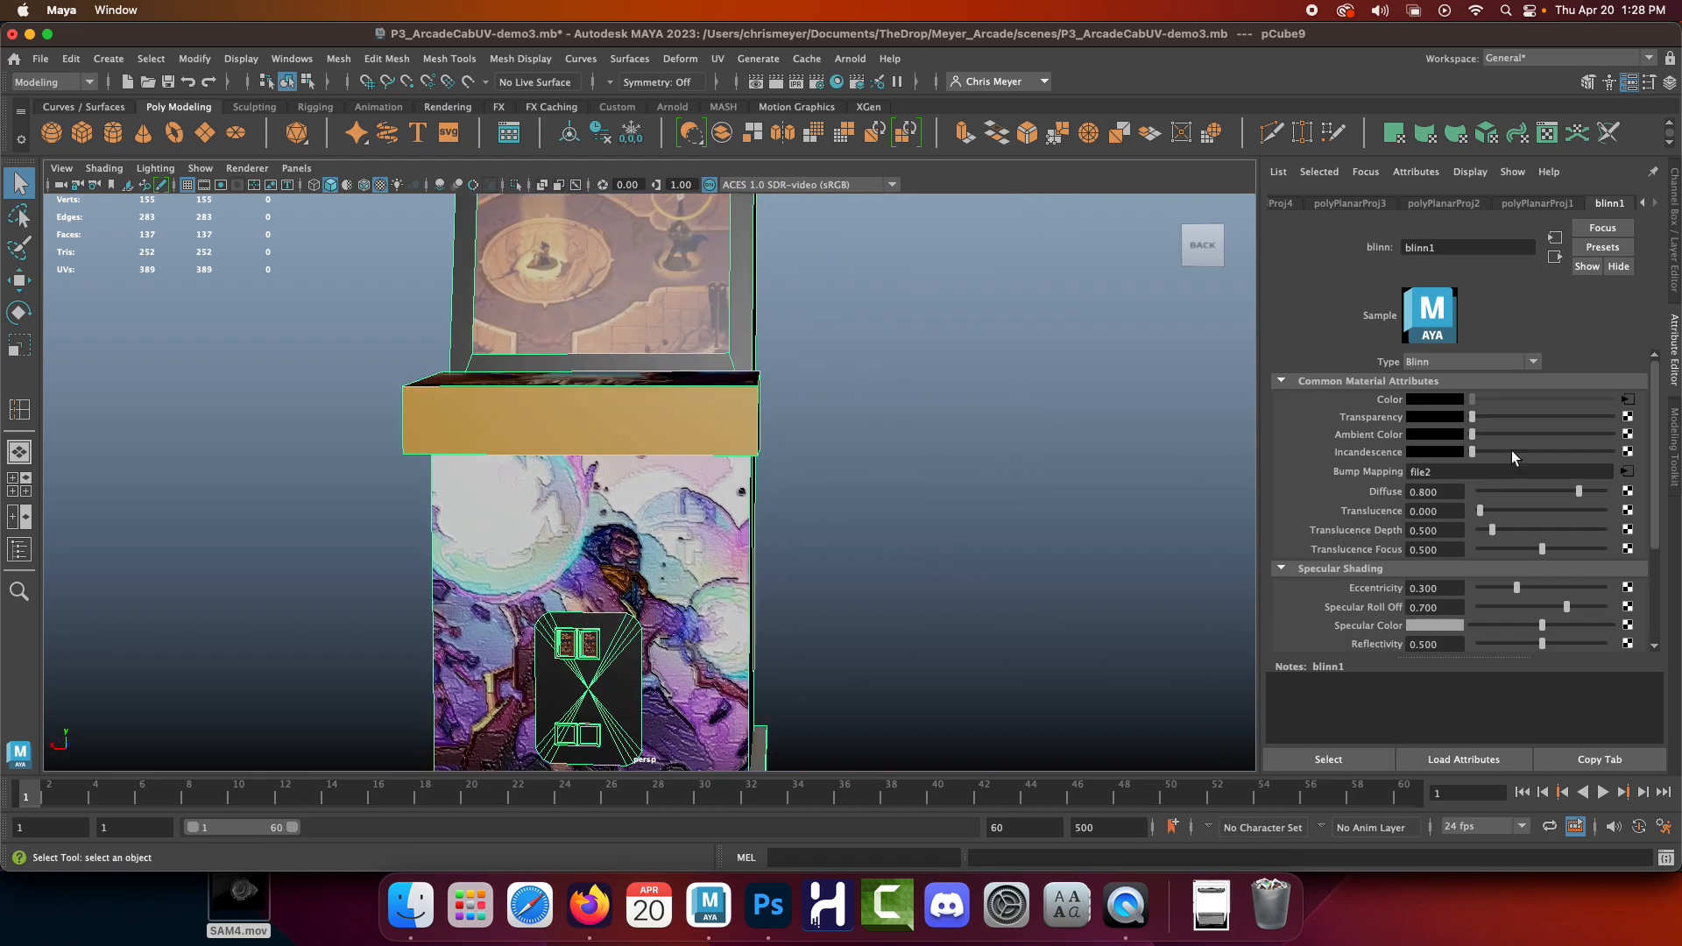
Set the bump node's Bump Depth to 0.132 and inspect the cabinet from several angles
left_click(1622, 473)
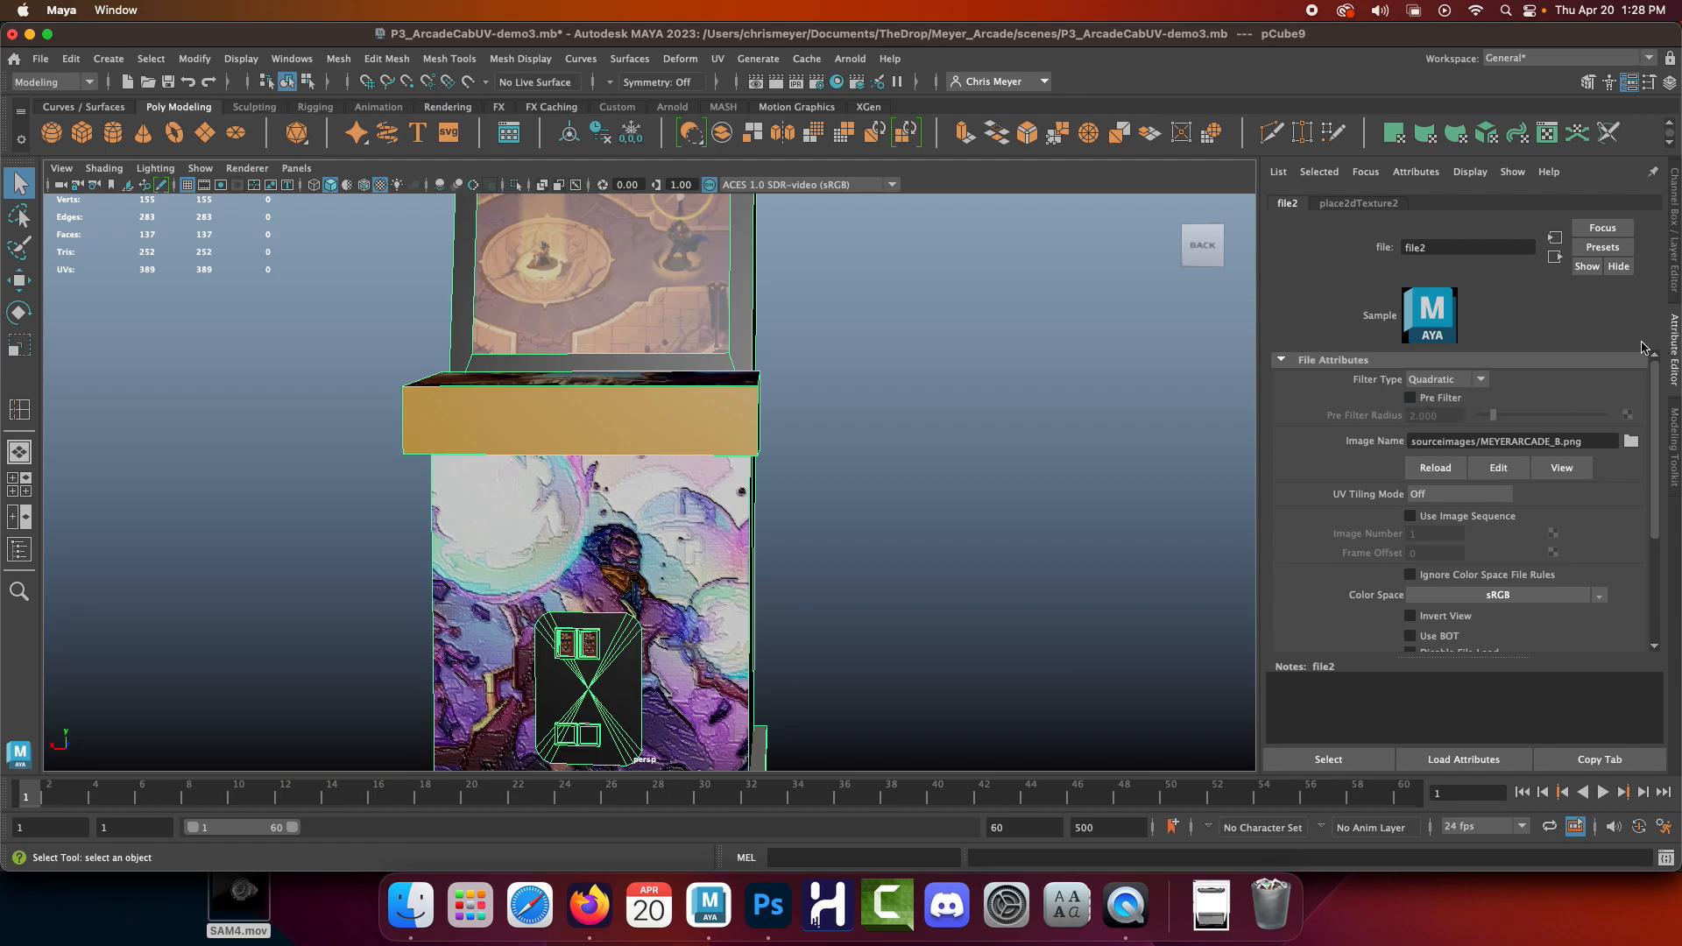
left_click(1555, 257)
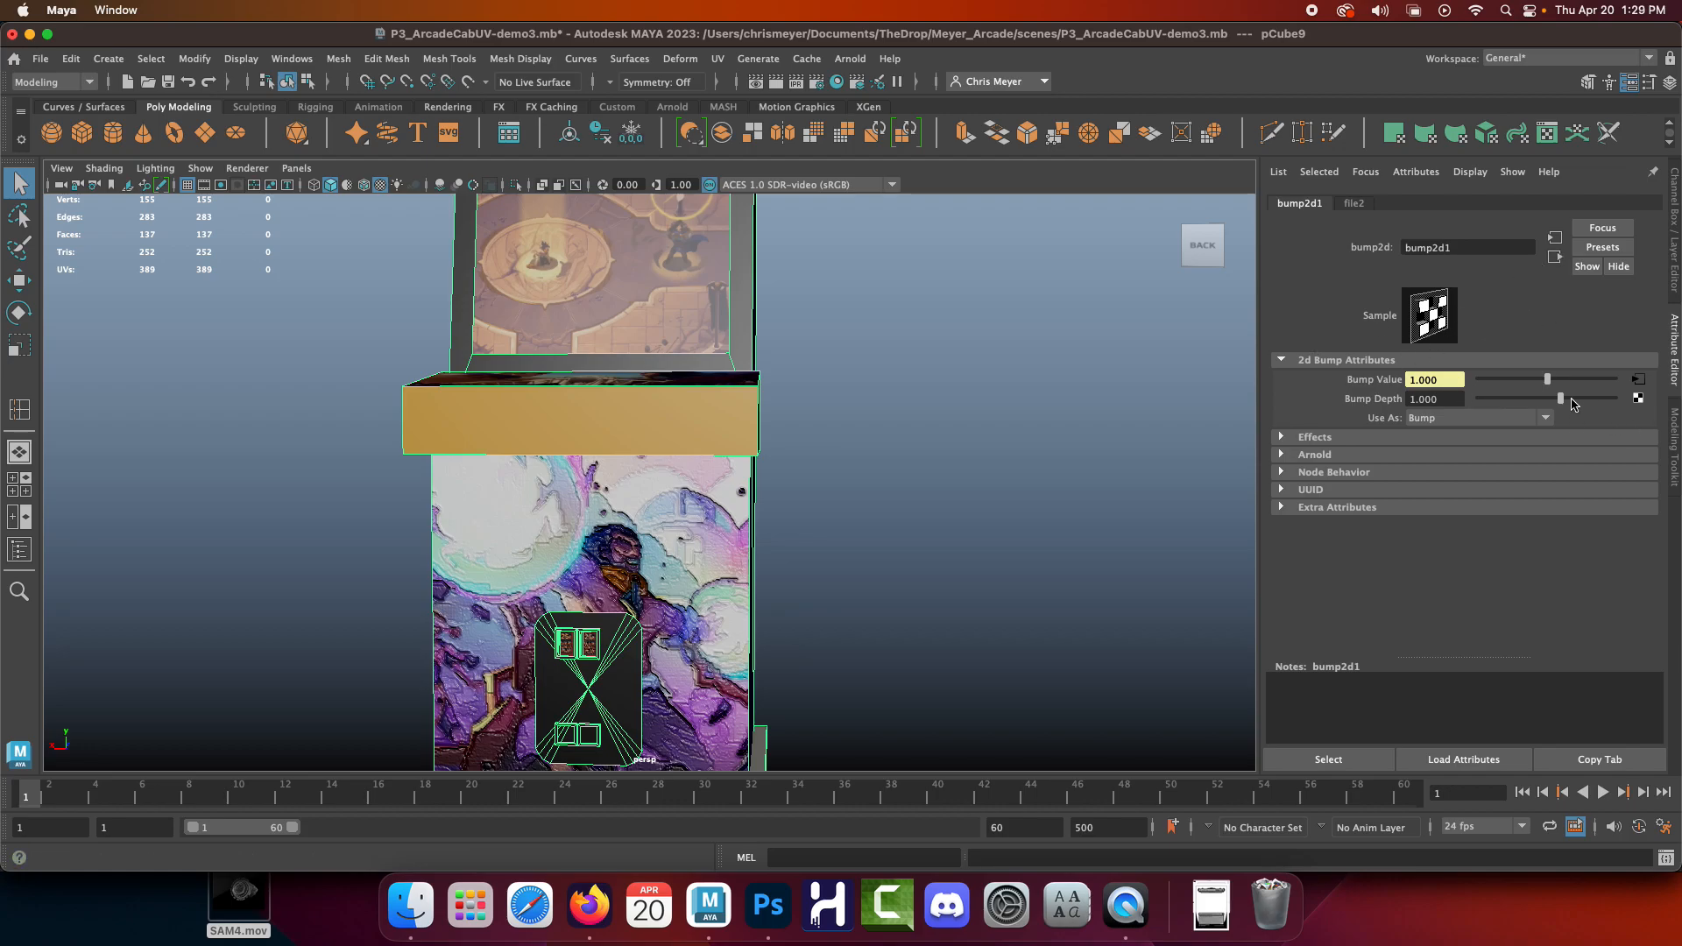
left_click_drag(1561, 400, 1554, 399)
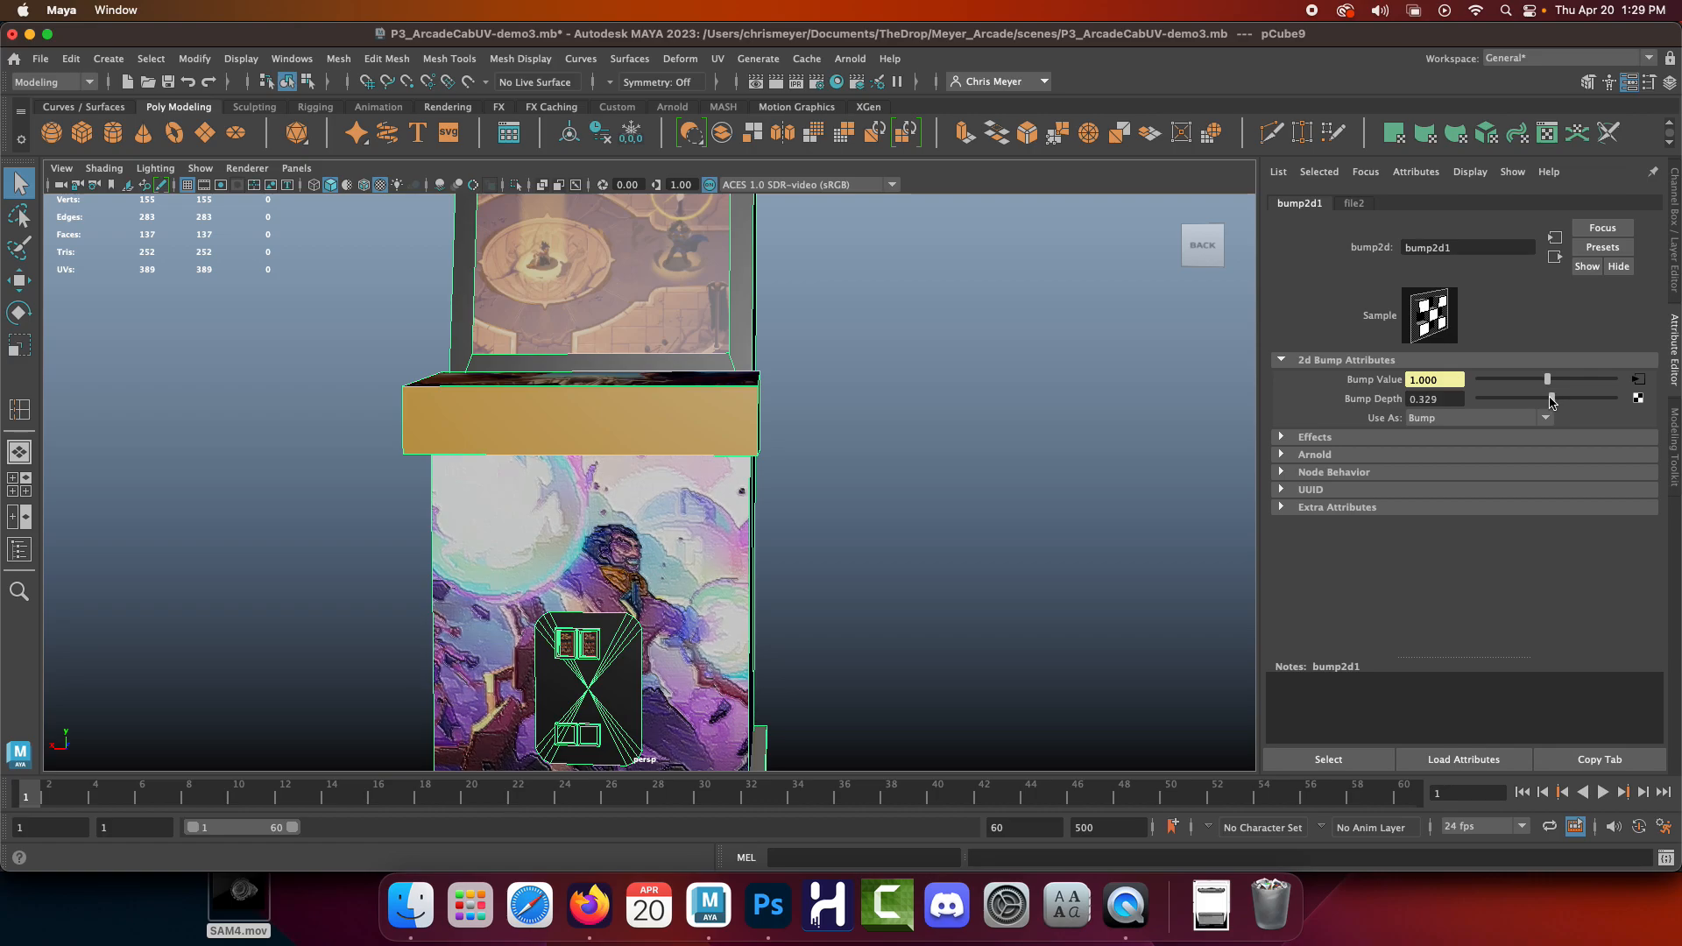
left_click_drag(1552, 402, 1550, 401)
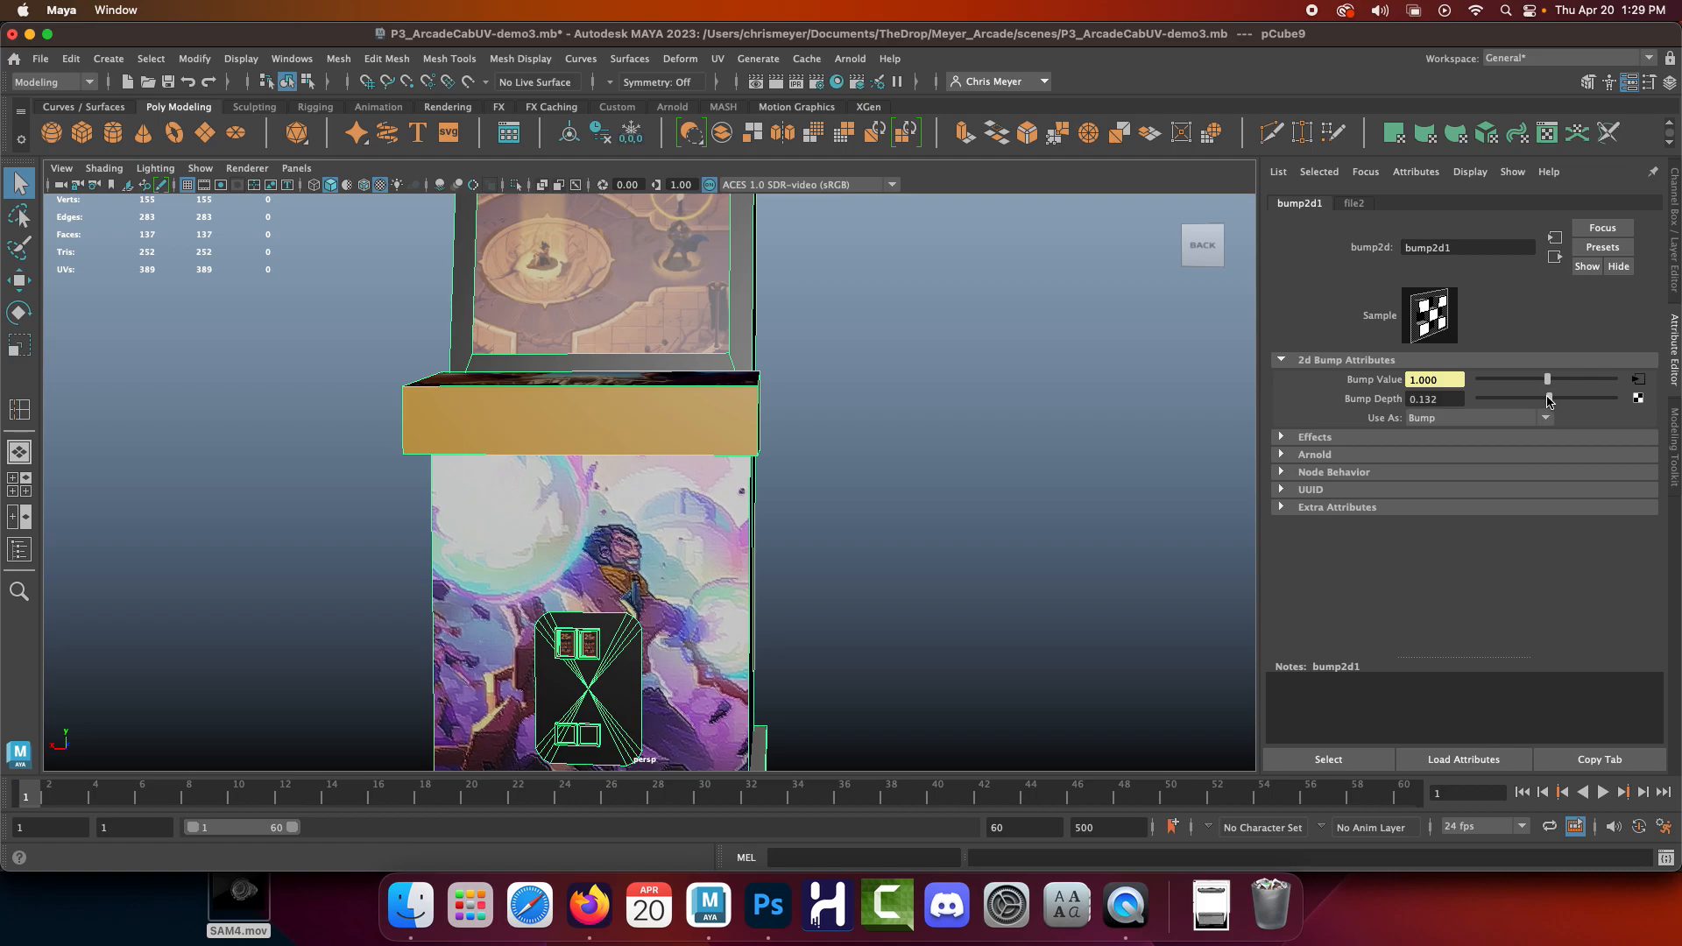
left_click_drag(862, 561, 1055, 560, "alt")
middle_click_drag(1046, 530, 998, 599, "alt")
right_click_drag(998, 596, 1025, 359, "alt")
left_click_drag(1025, 356, 946, 593, "alt")
right_click_drag(946, 593, 1013, 522, "alt")
left_click_drag(1012, 522, 929, 529, "alt")
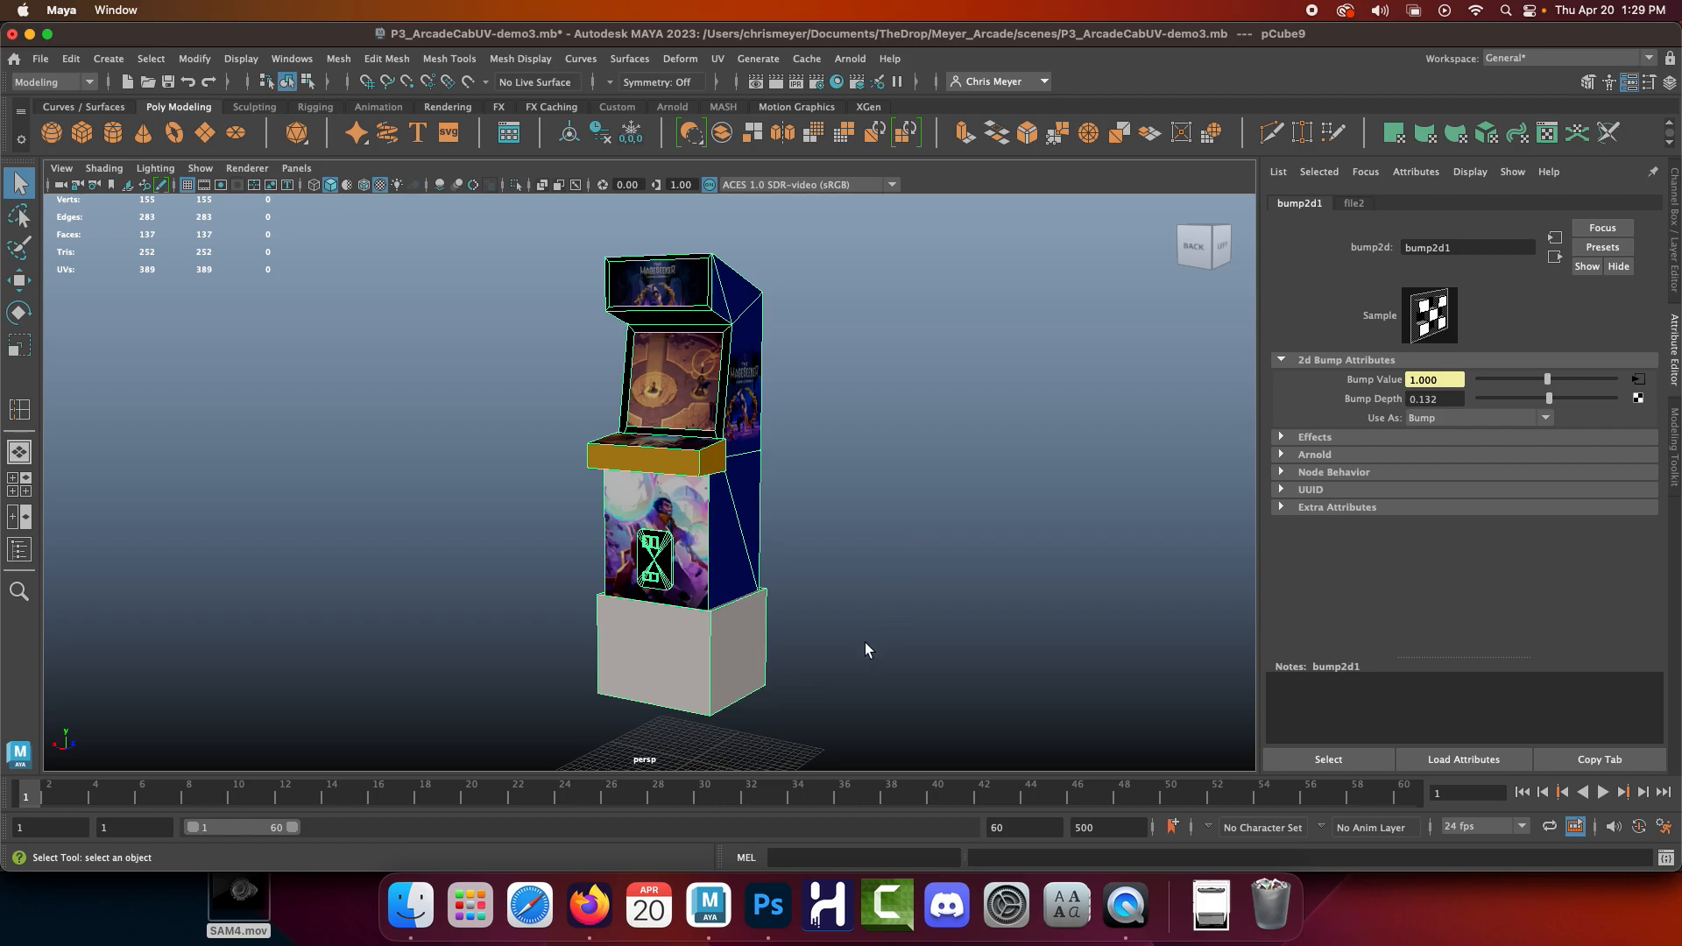
Switch to Photoshop, then collapse and hide the BUMP group in MEYERARCADE.psd
left_click(768, 903)
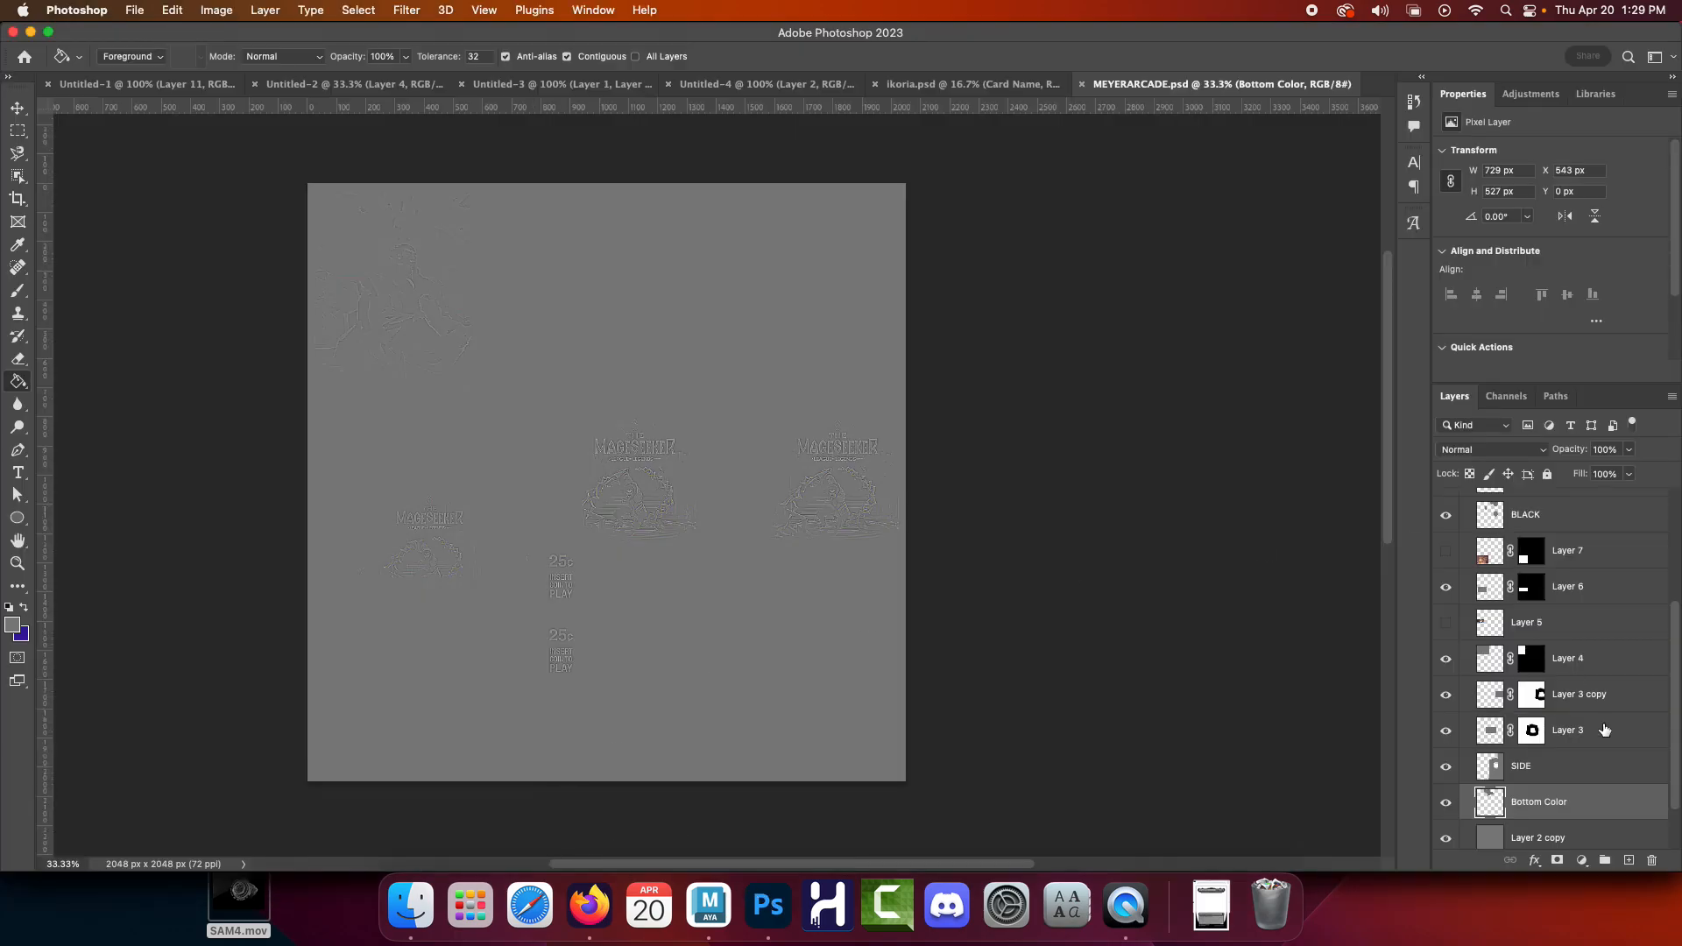
scroll(1579, 655, "up", 1)
left_click(1461, 535)
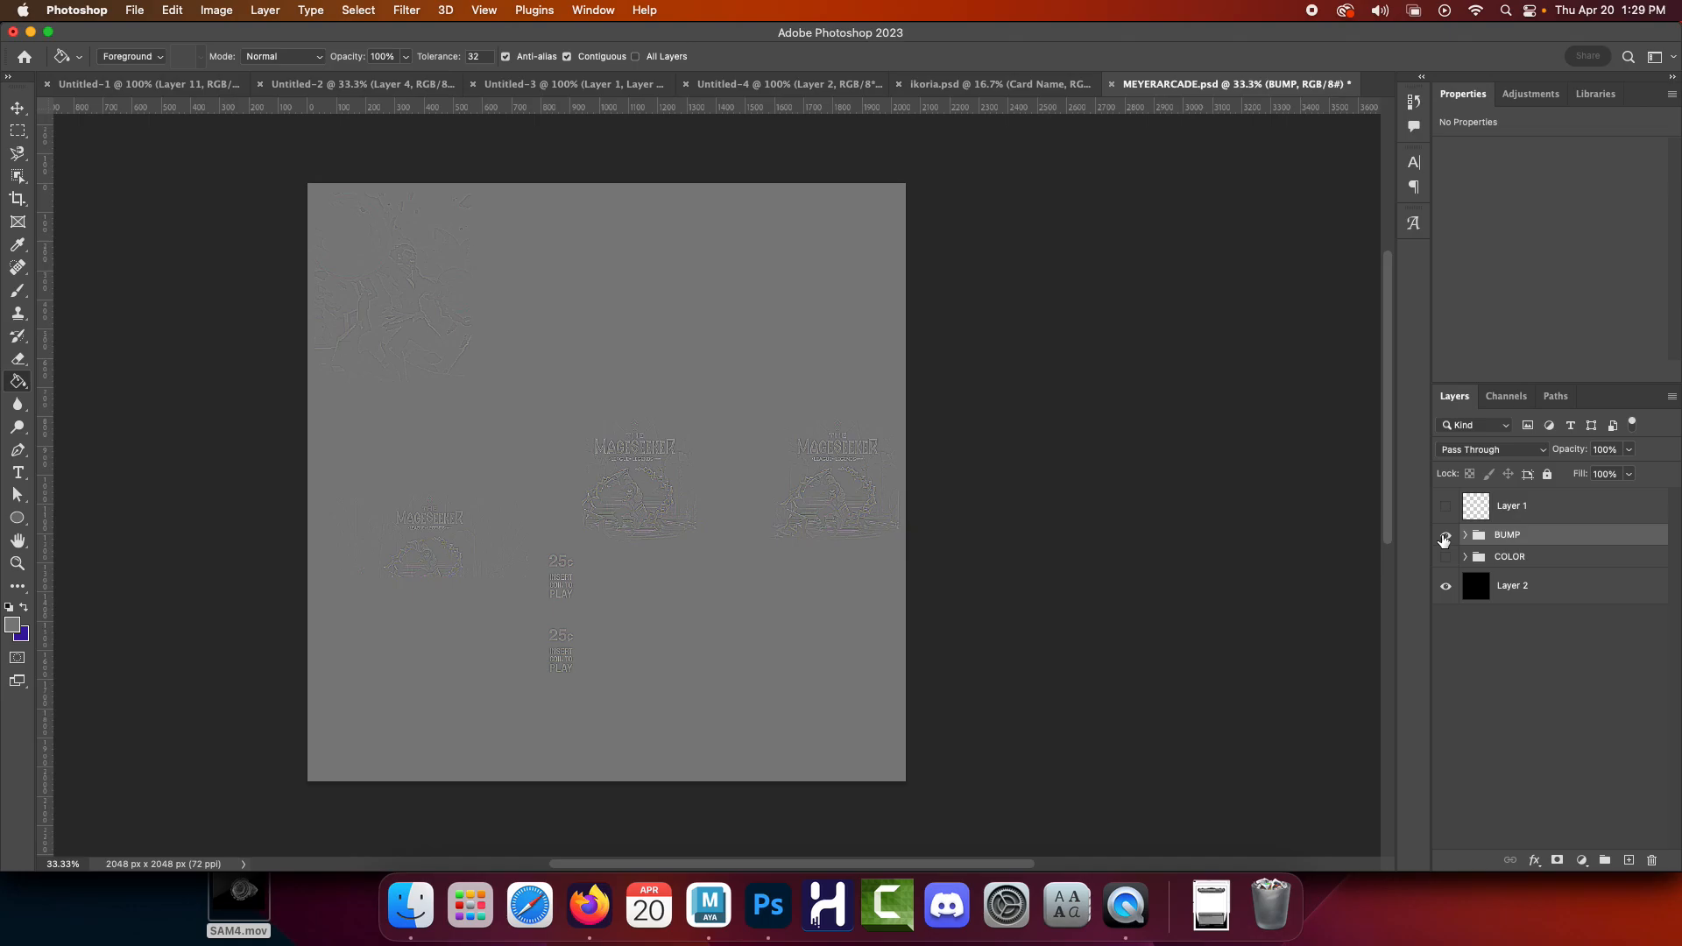
left_click(1444, 536)
Duplicate the COLOR group within the same document and name the copy SPEC
left_click(1513, 559)
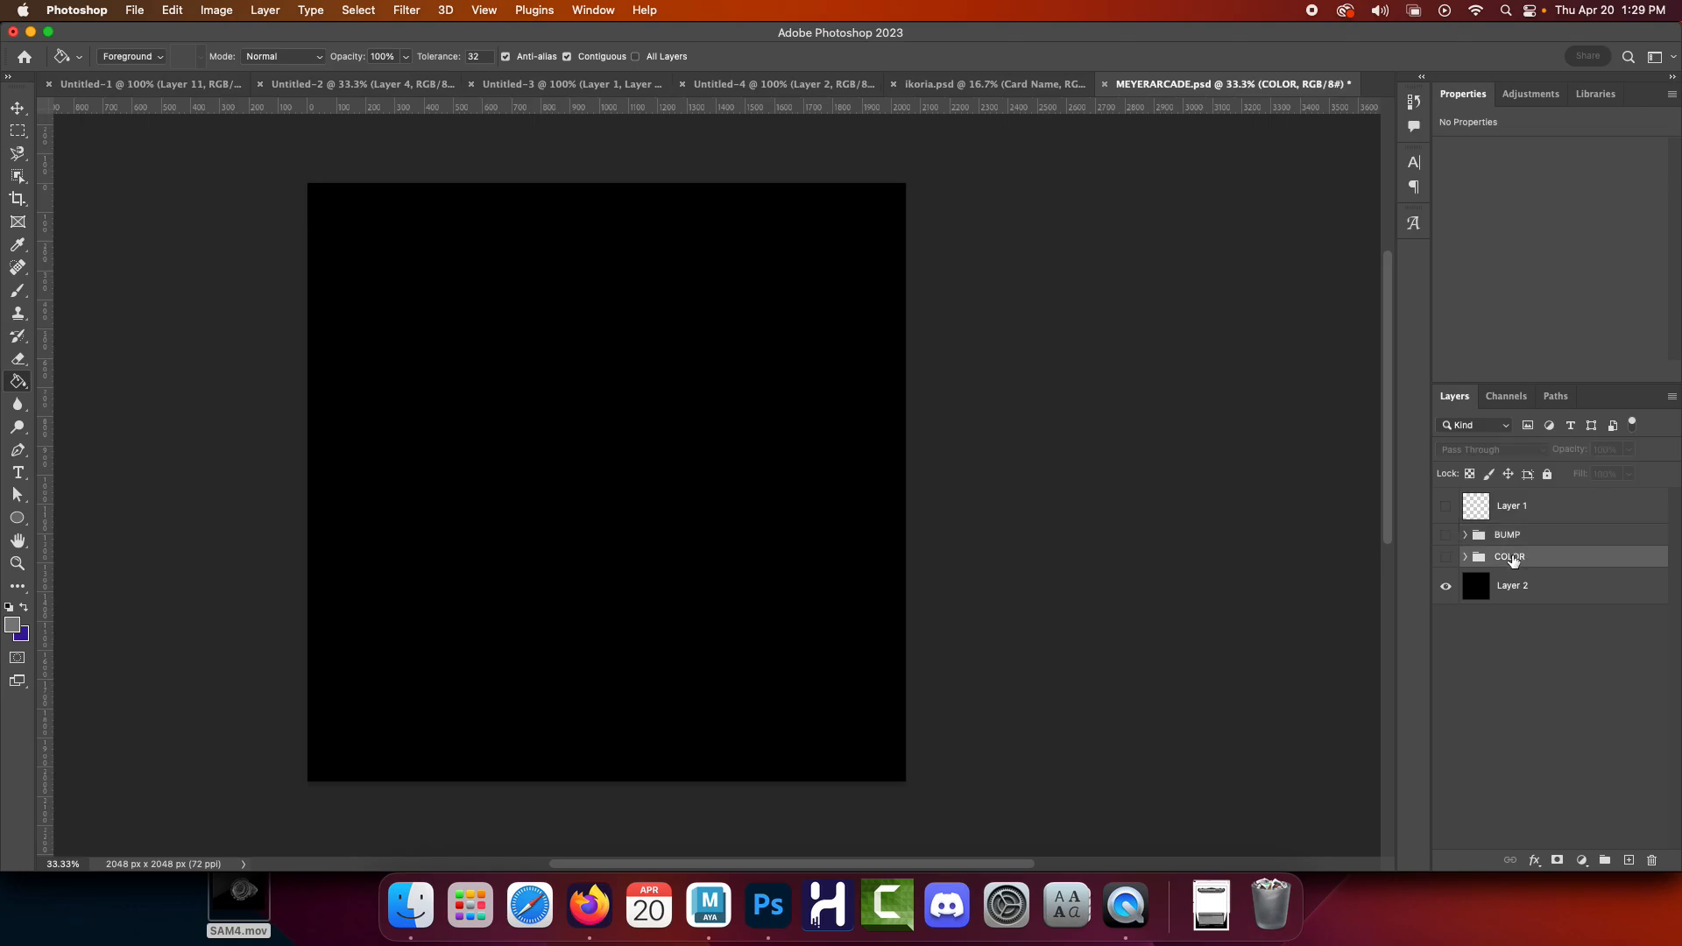
right_click(1513, 562)
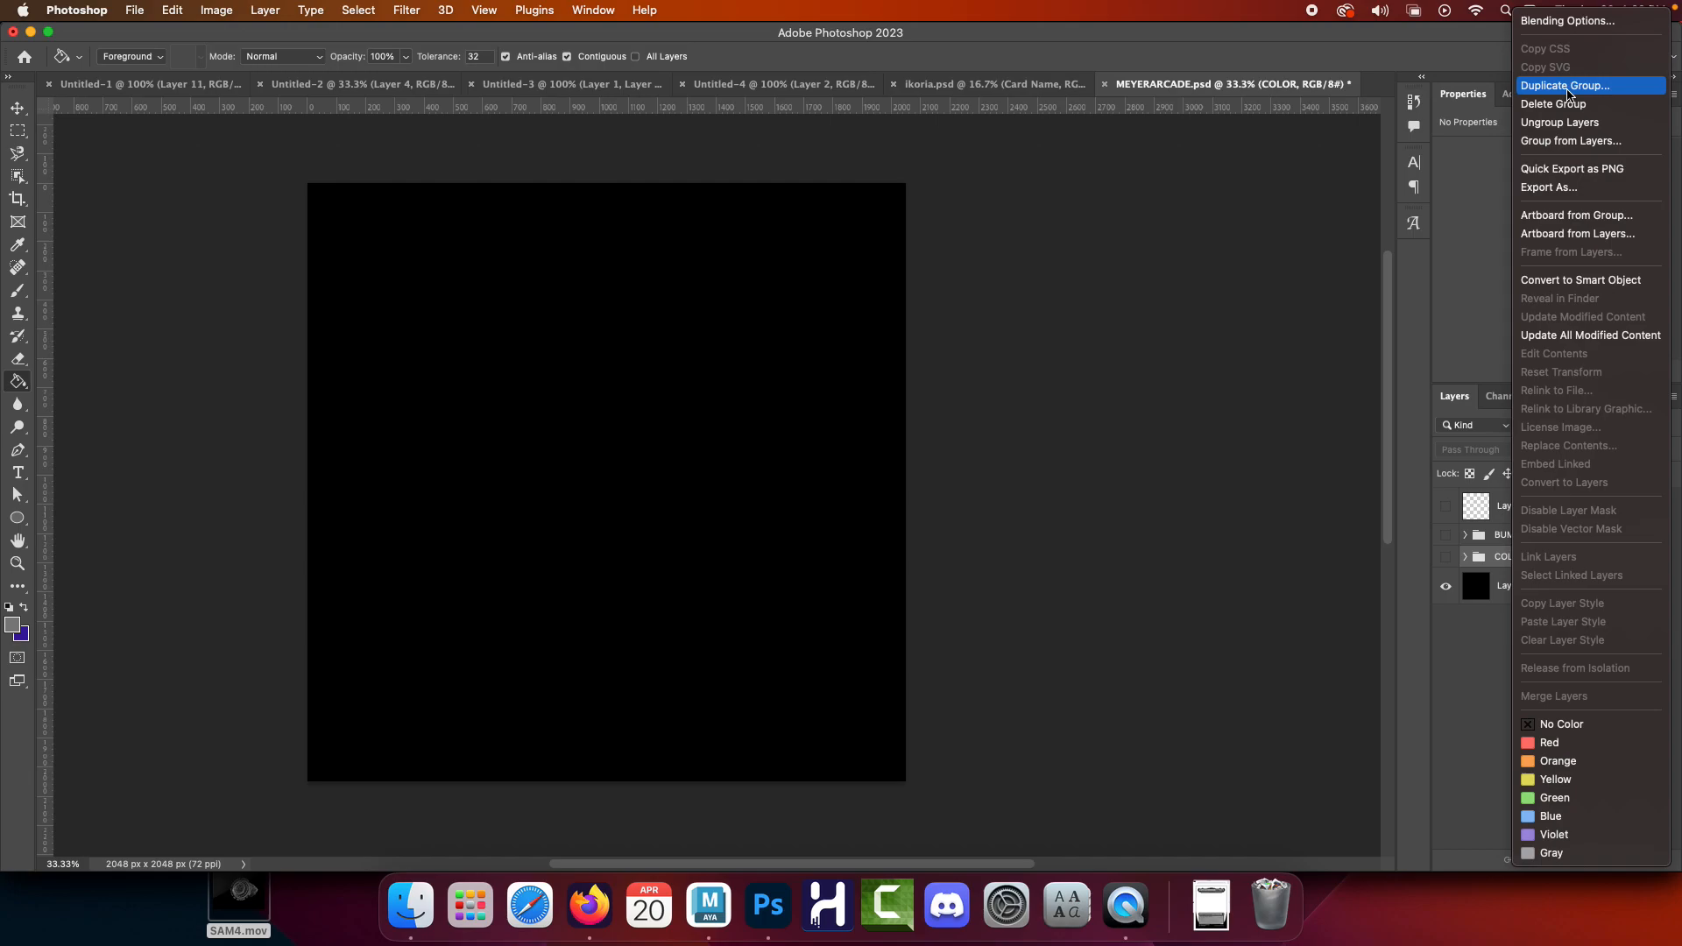
left_click(1567, 86)
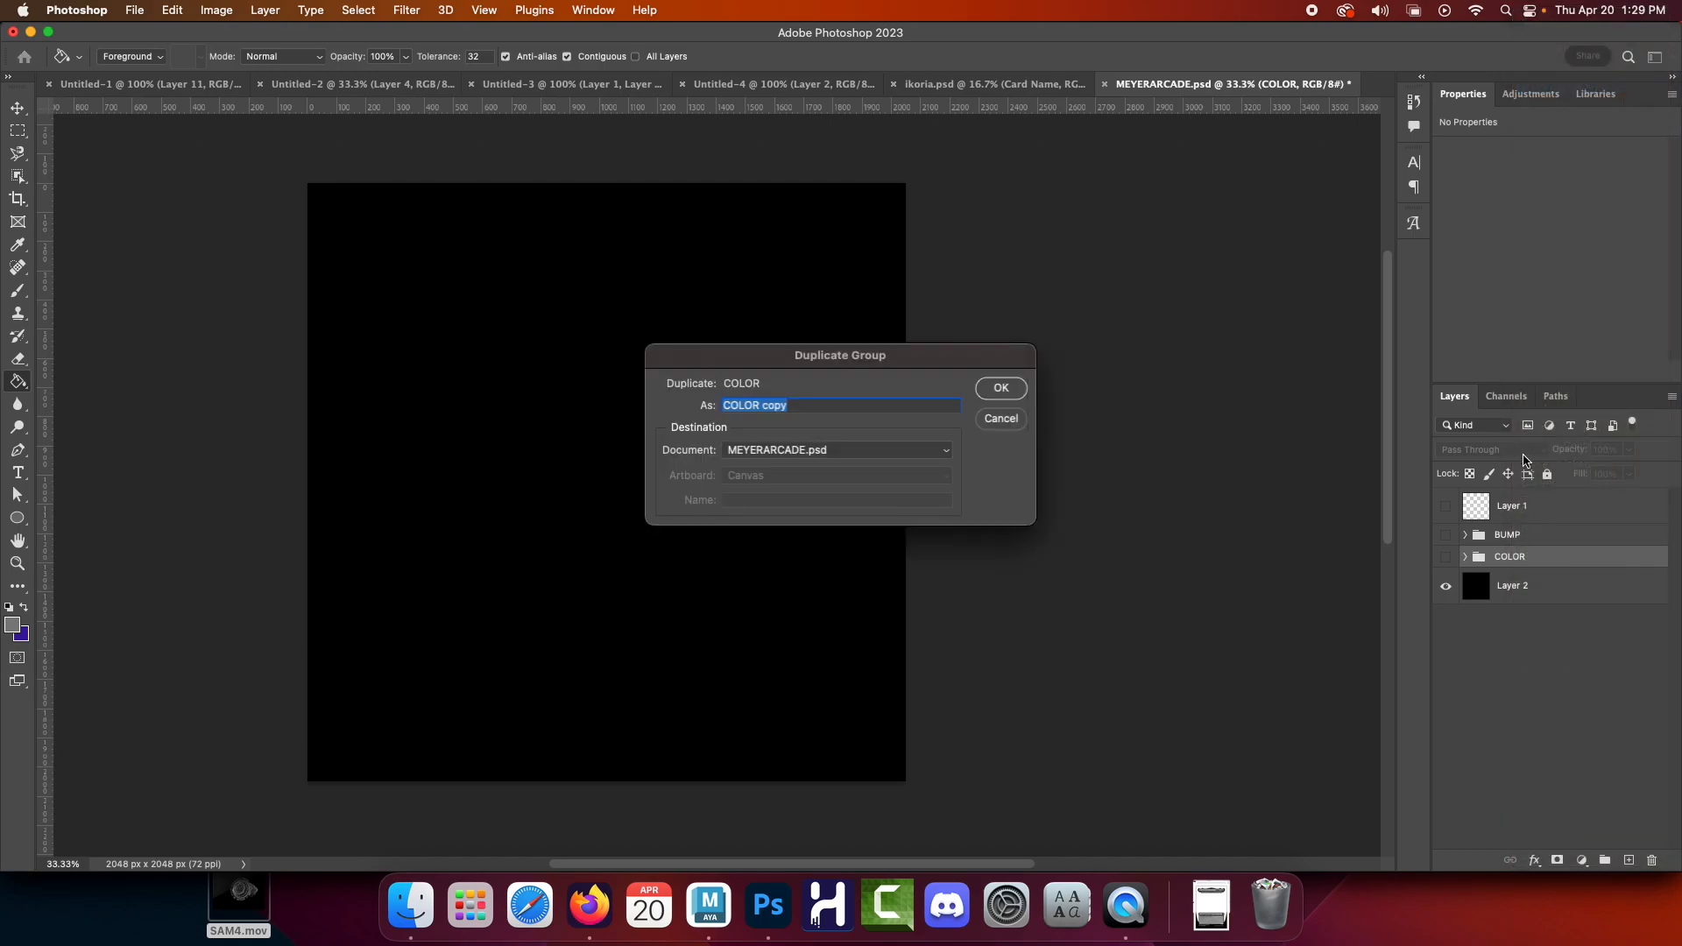
type("SPEC")
key("Return")
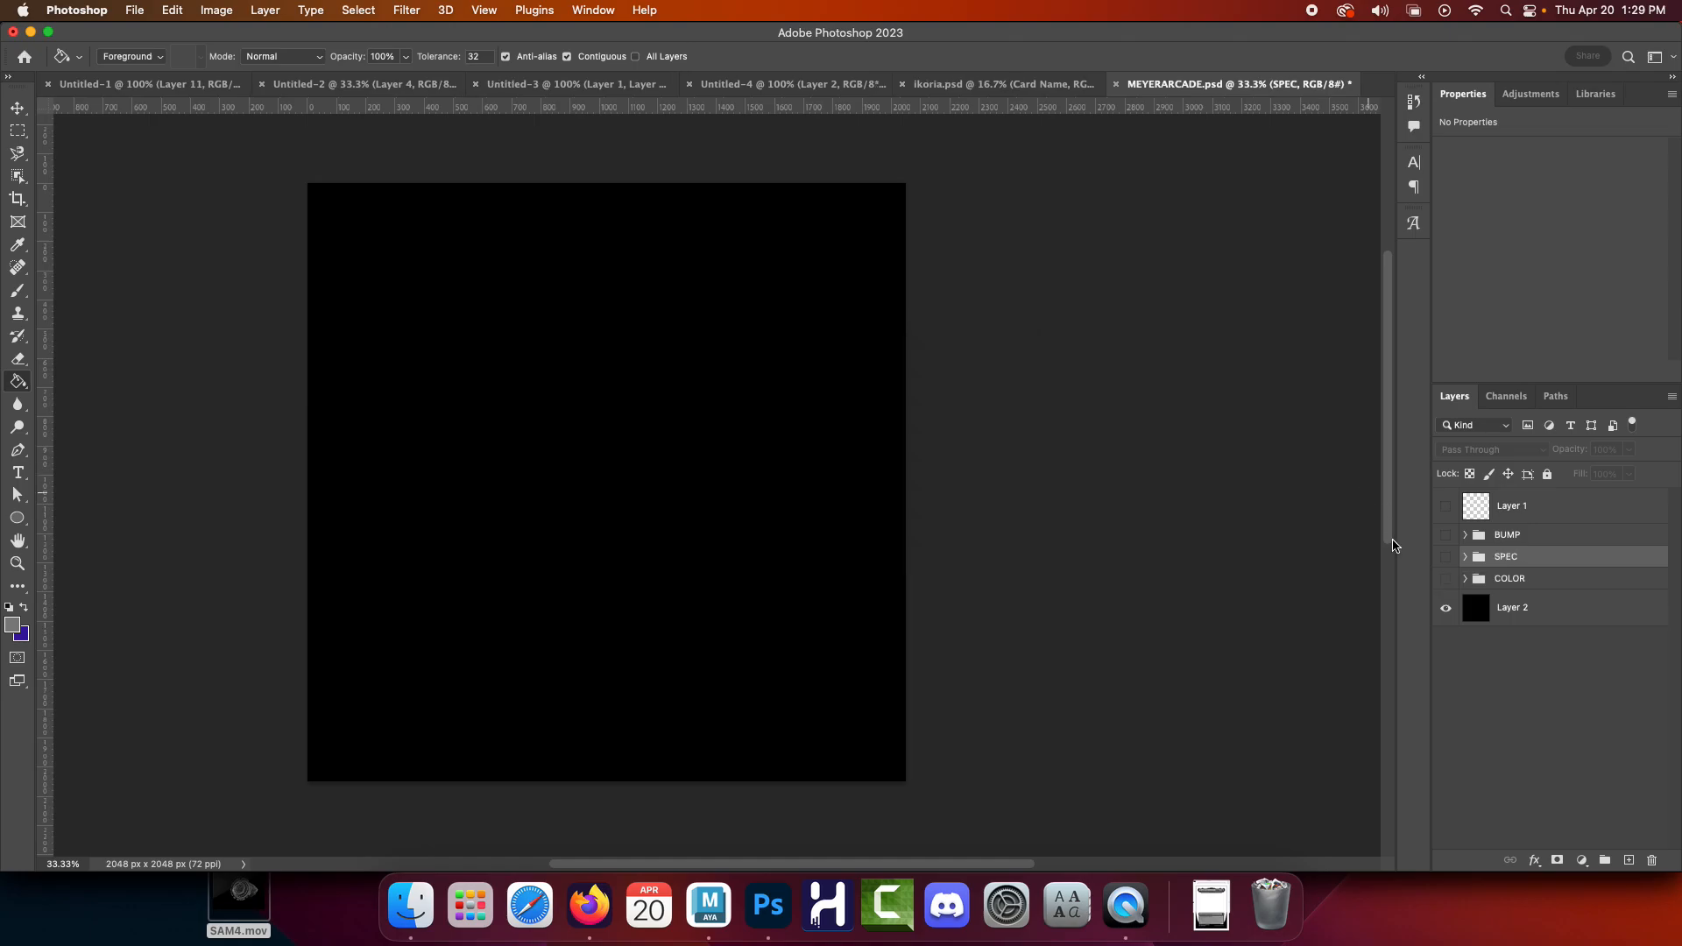
Show and expand the SPEC group and select its CTRL AREA layer
left_click(1445, 558)
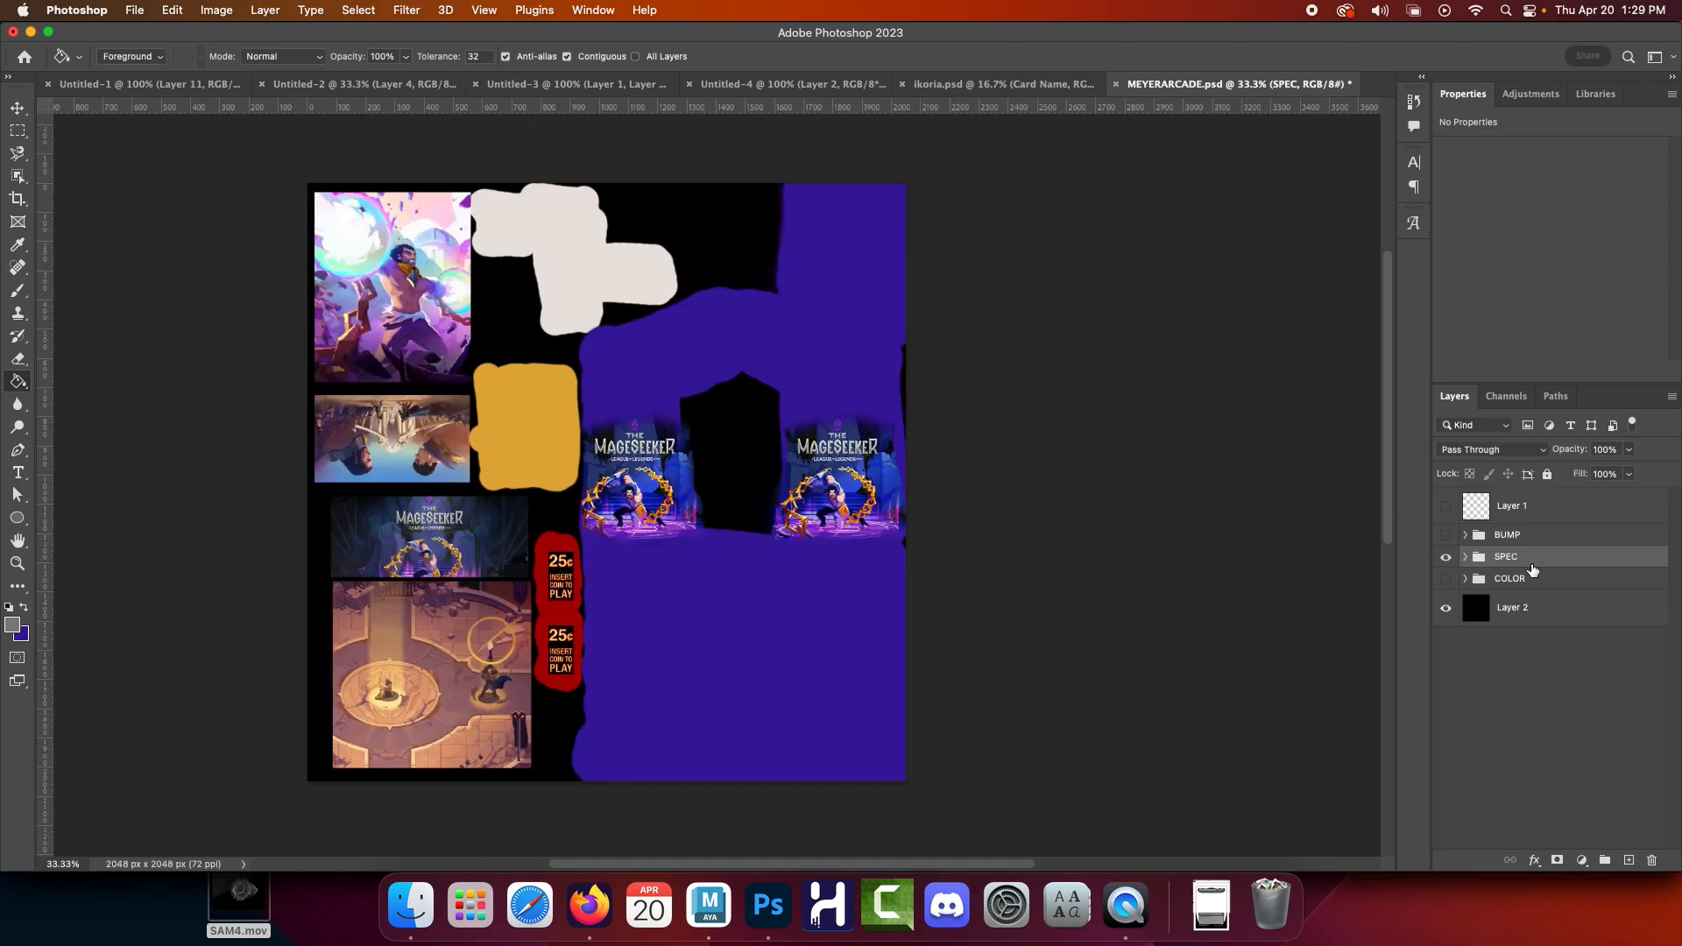
left_click(1465, 558)
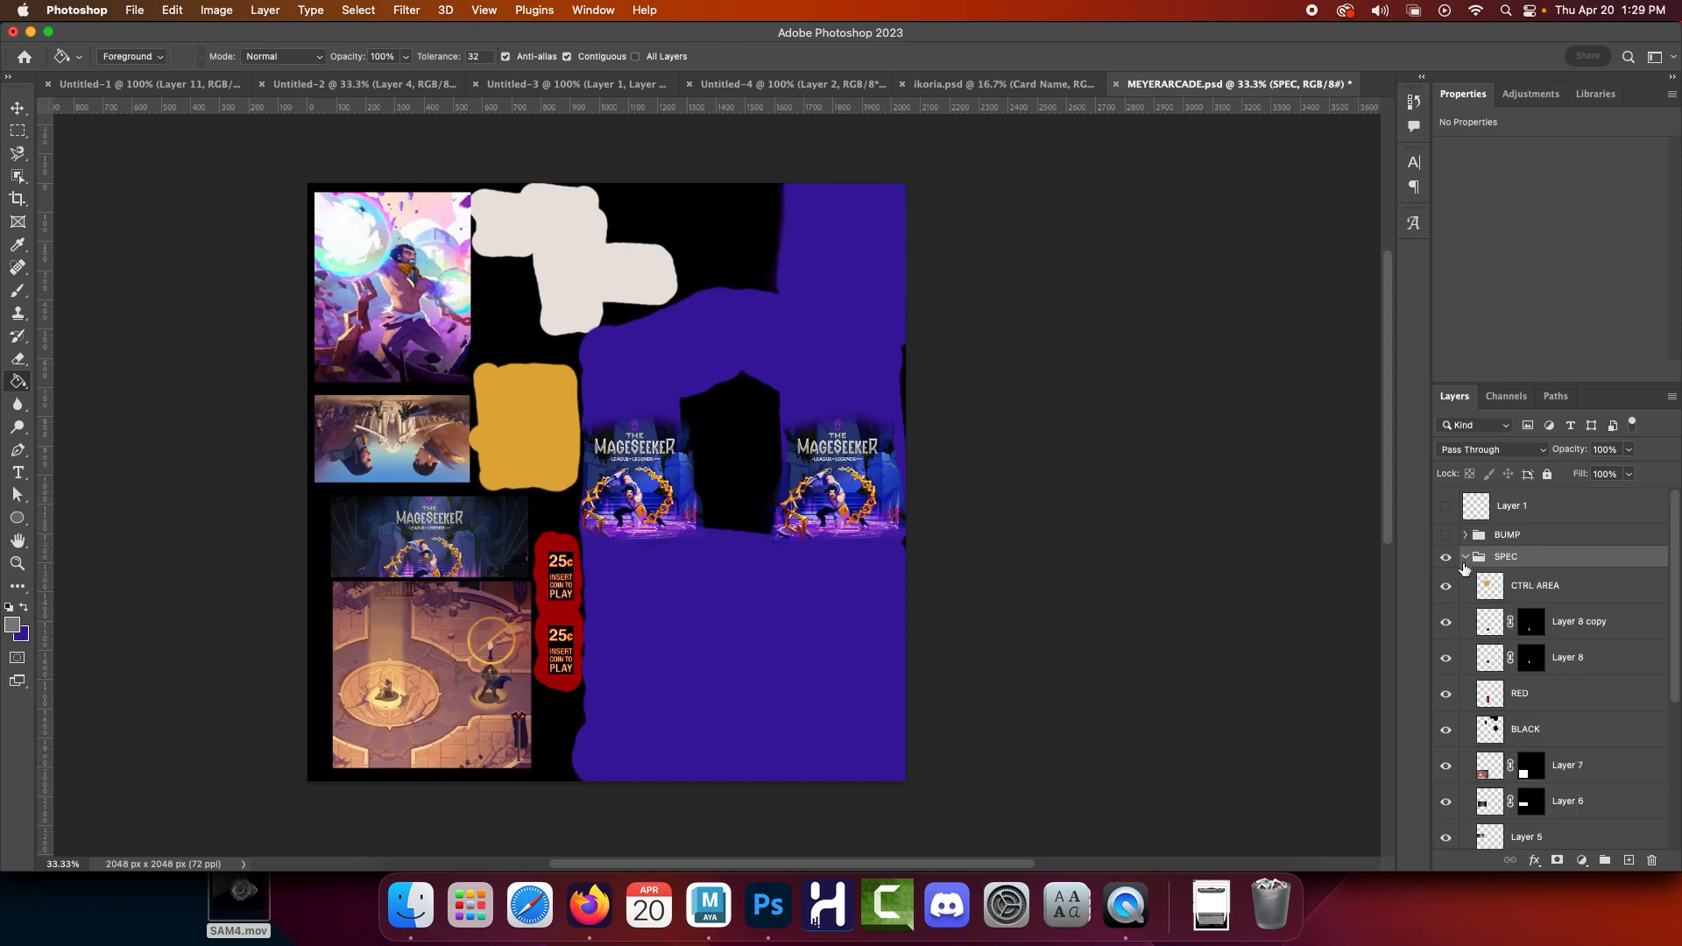
left_click(1539, 585)
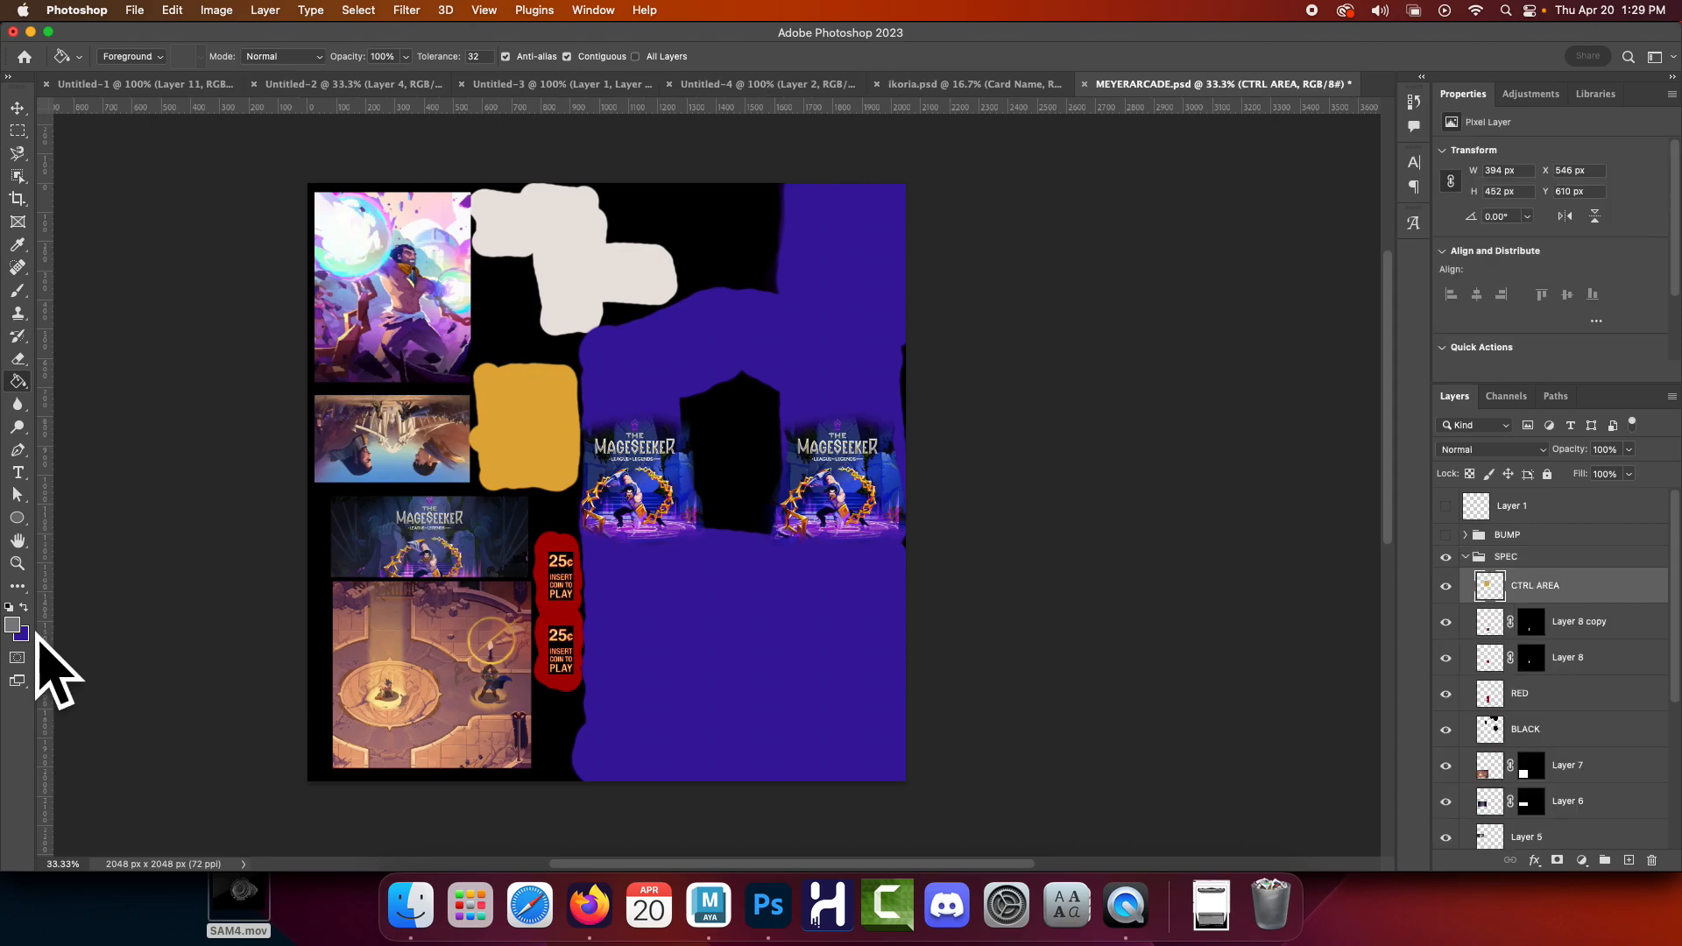
left_click(13, 624)
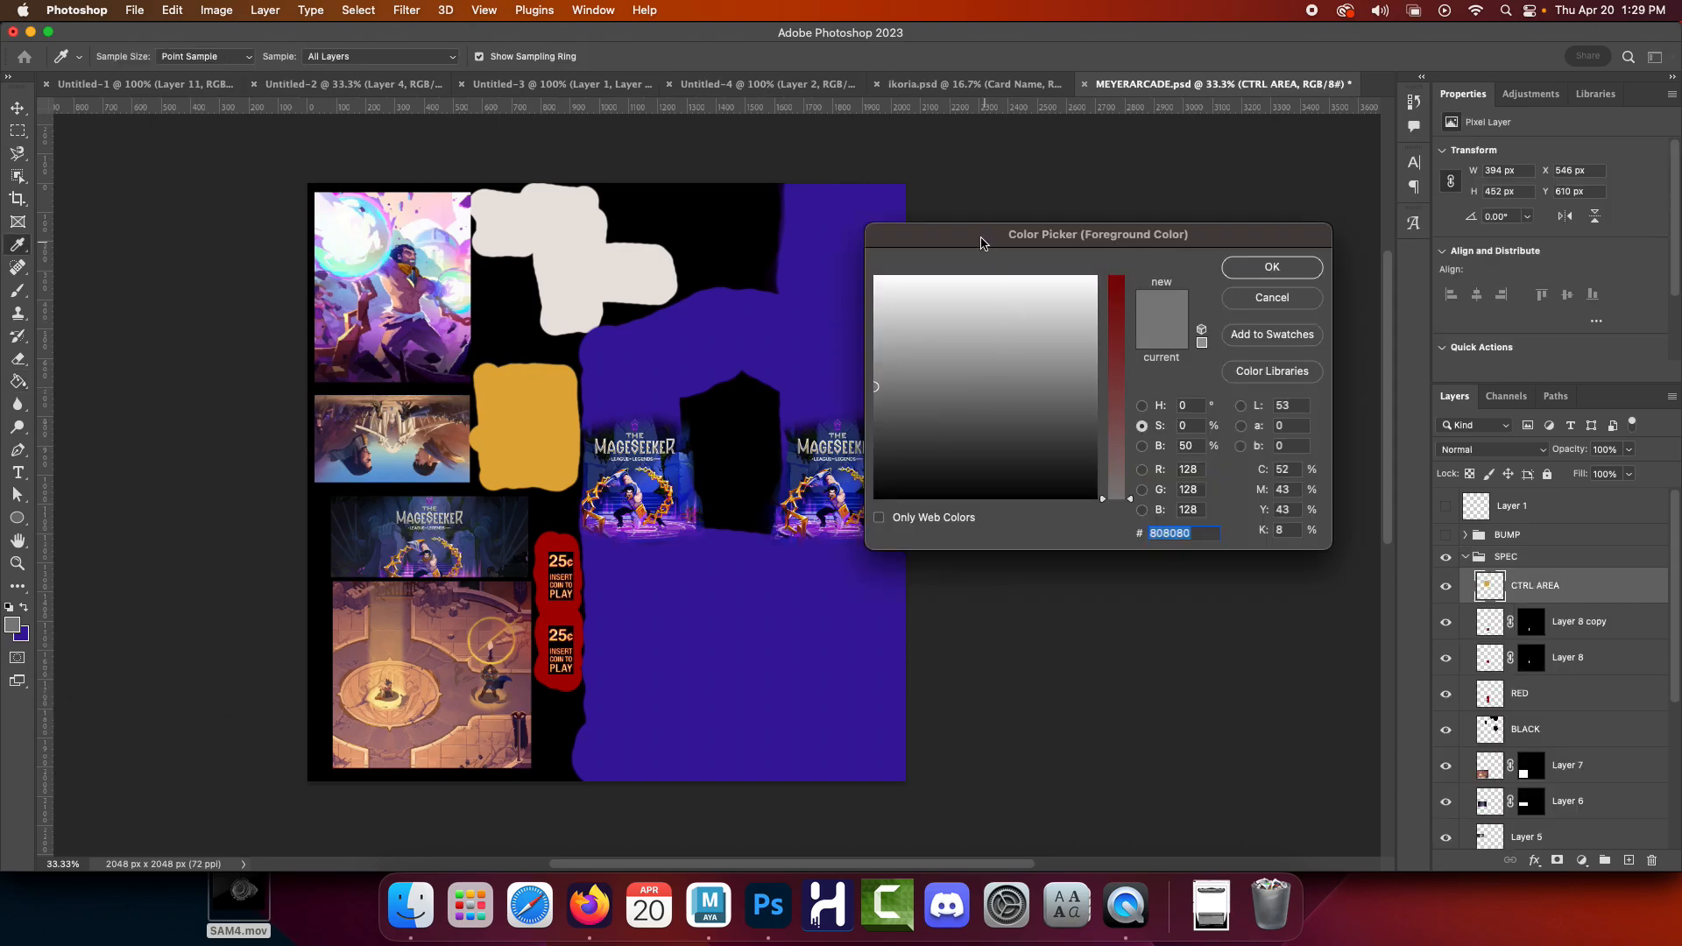
left_click_drag(982, 244, 595, 241)
left_click_drag(497, 439, 403, 554)
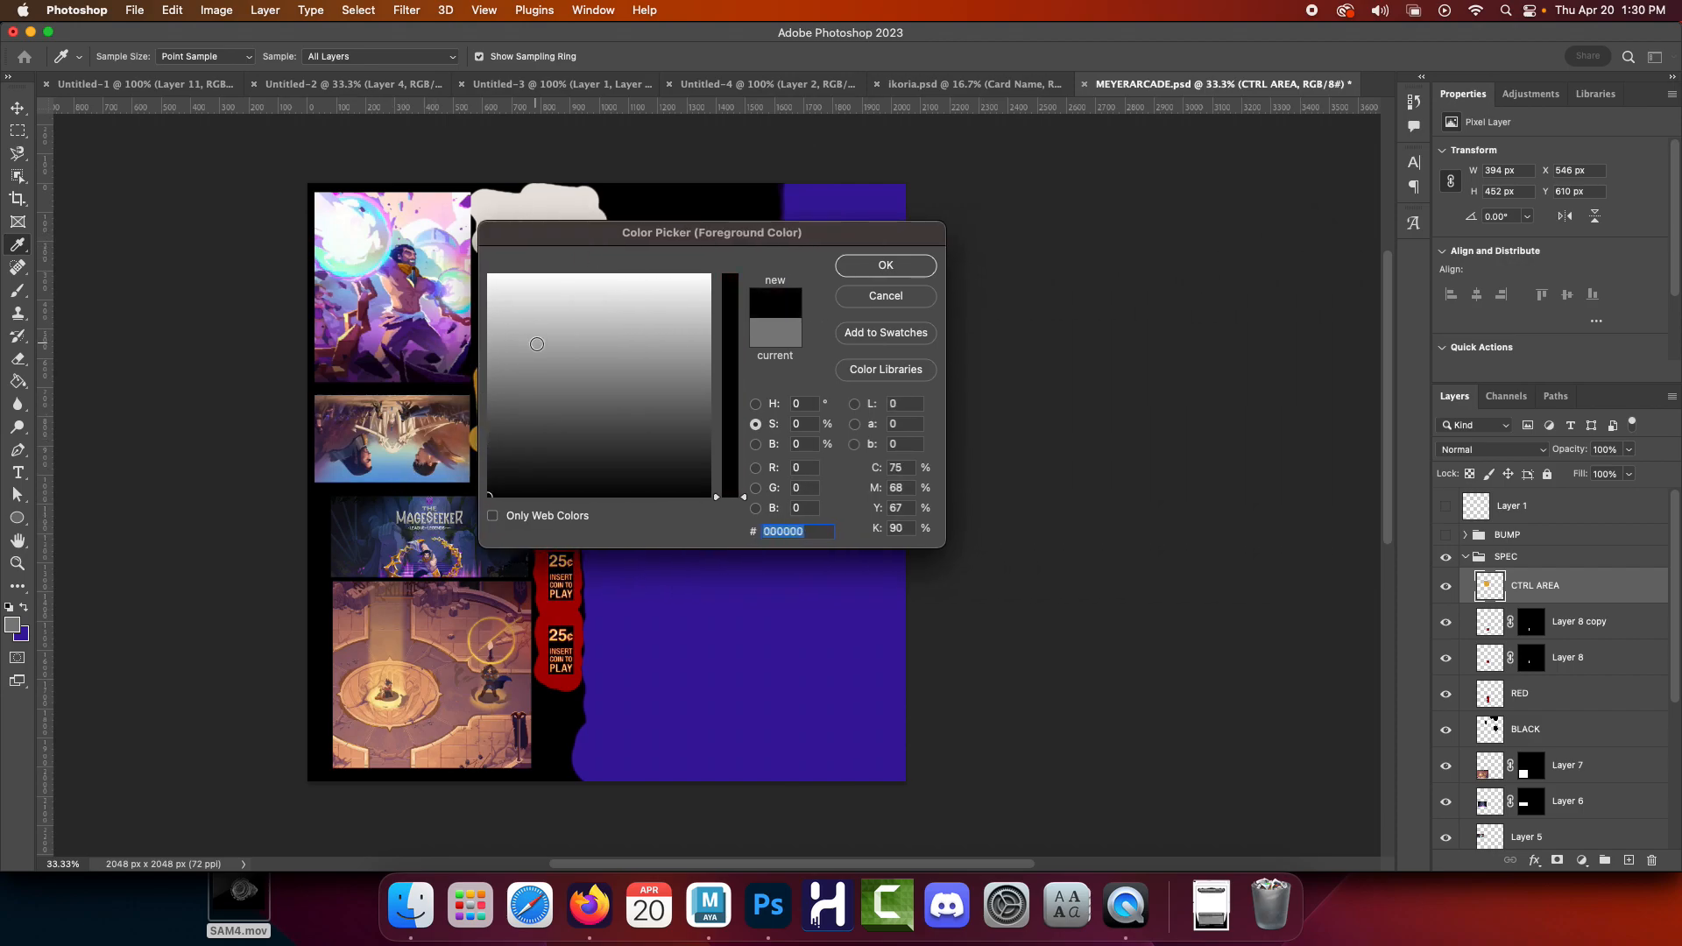
mouse_move(518, 445)
left_mouse_down()
mouse_move(414, 429)
mouse_move(390, 406)
mouse_move(344, 264)
left_mouse_up()
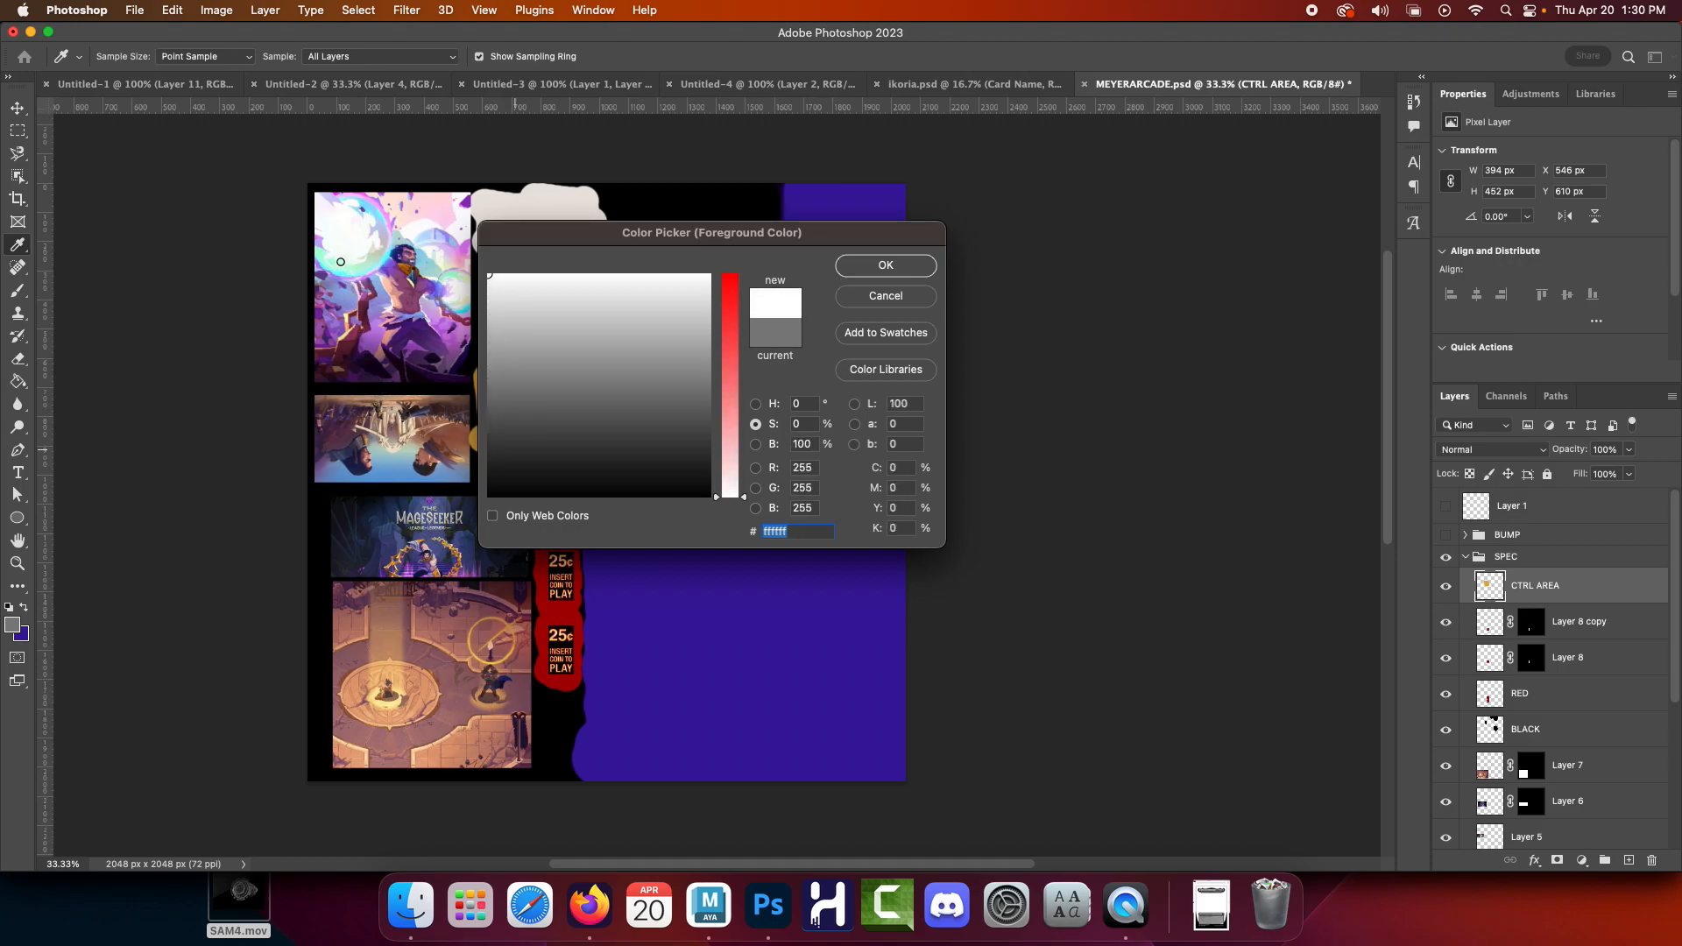
left_click(888, 299)
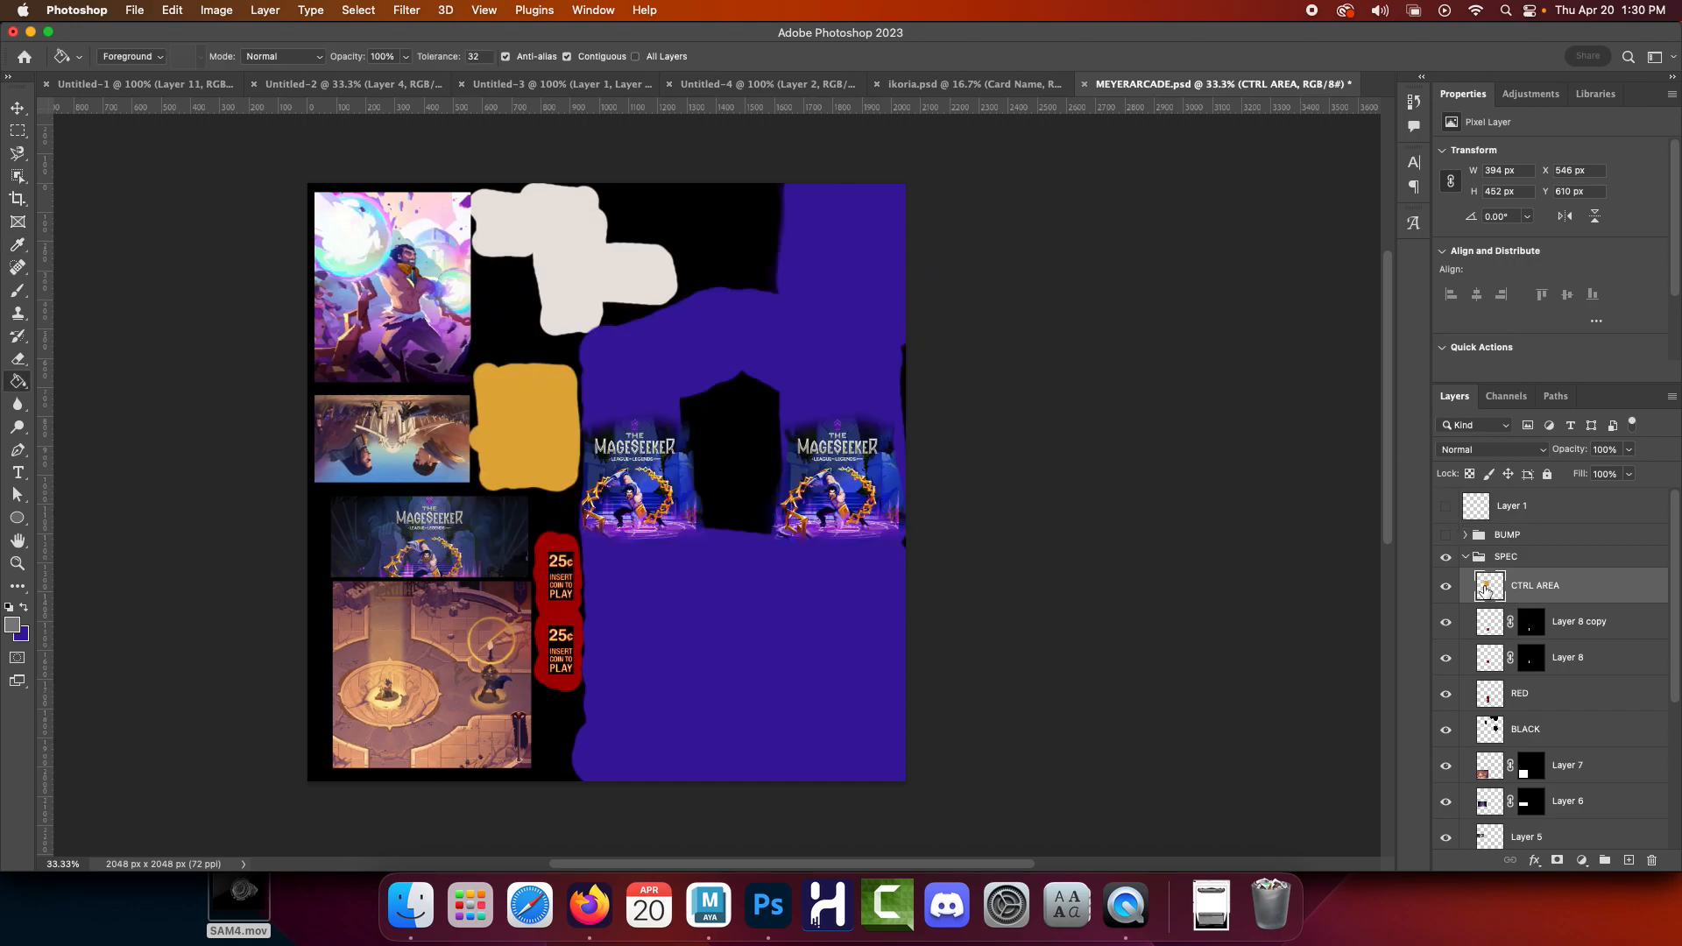
Identify the yellow CTRL AREA layer in the SPEC group by toggling its visibility, and desaturate it
left_click(1446, 587)
left_click(1446, 587)
left_click(219, 10)
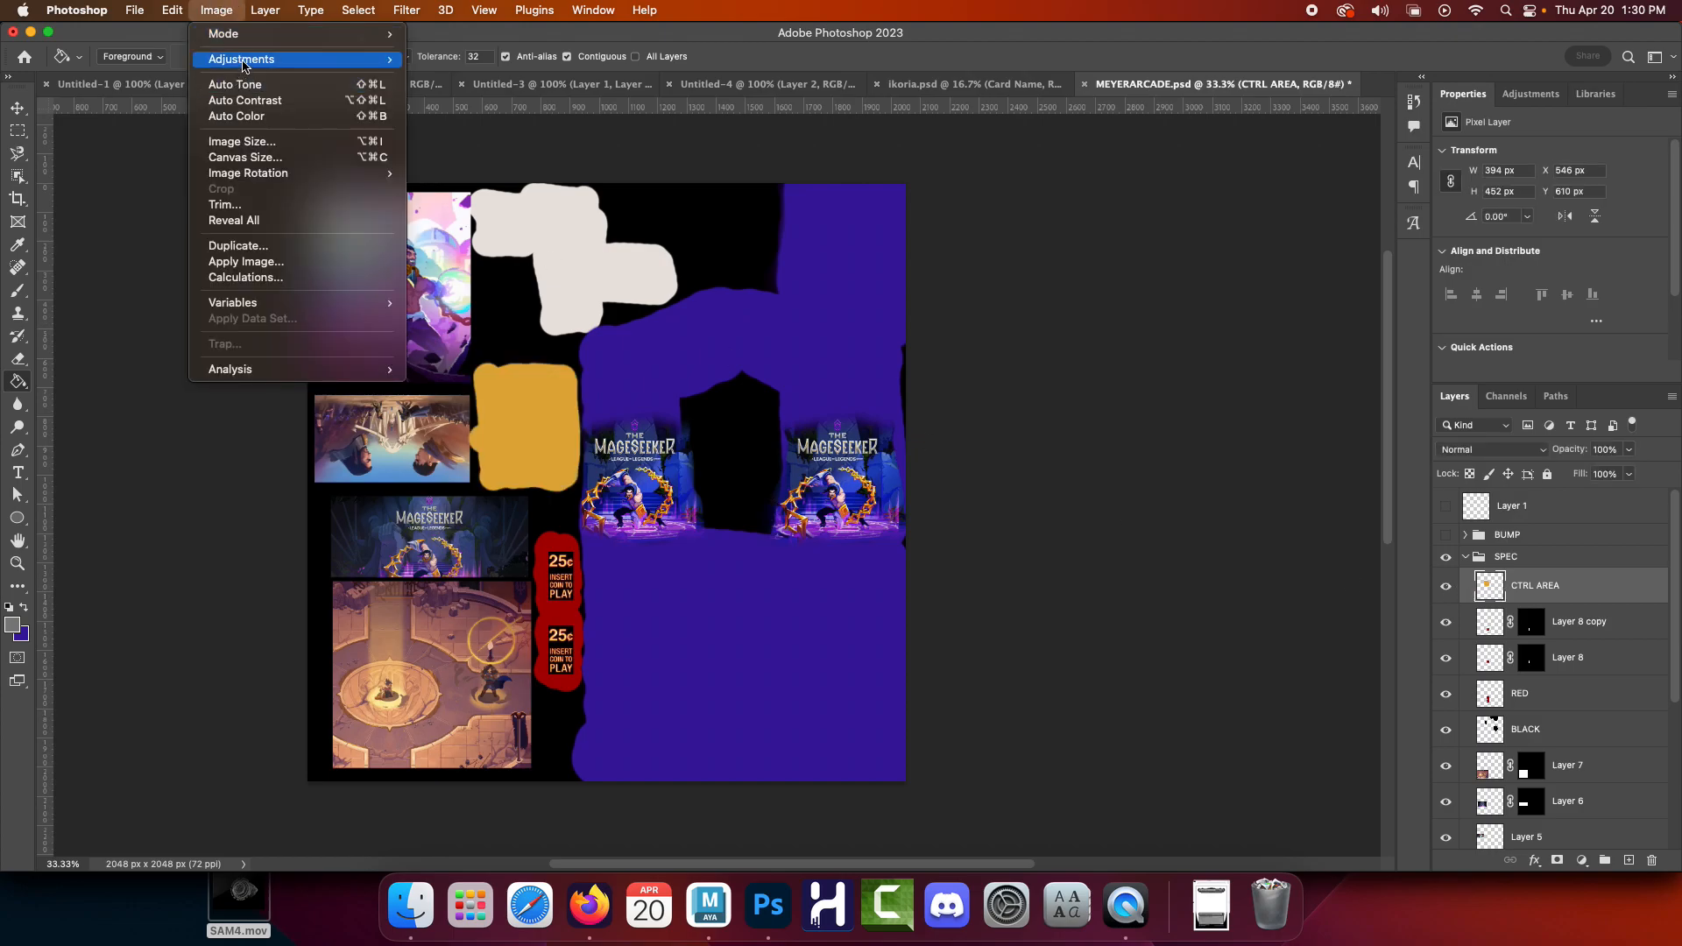
mouse_move(243, 69)
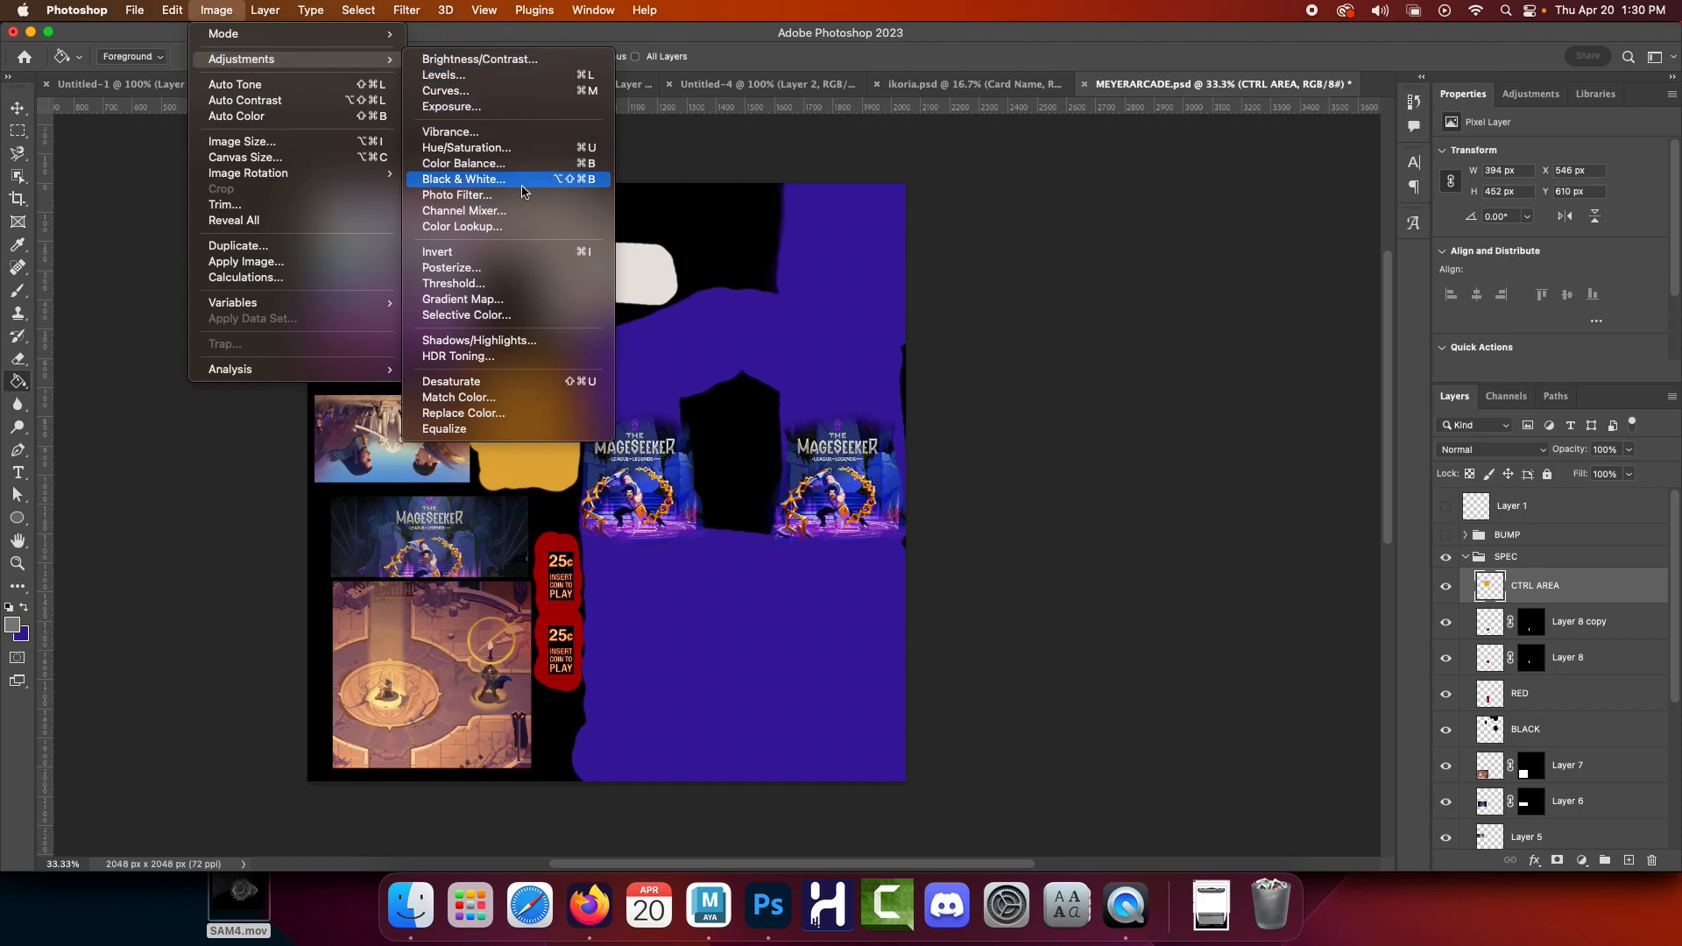
left_click(518, 387)
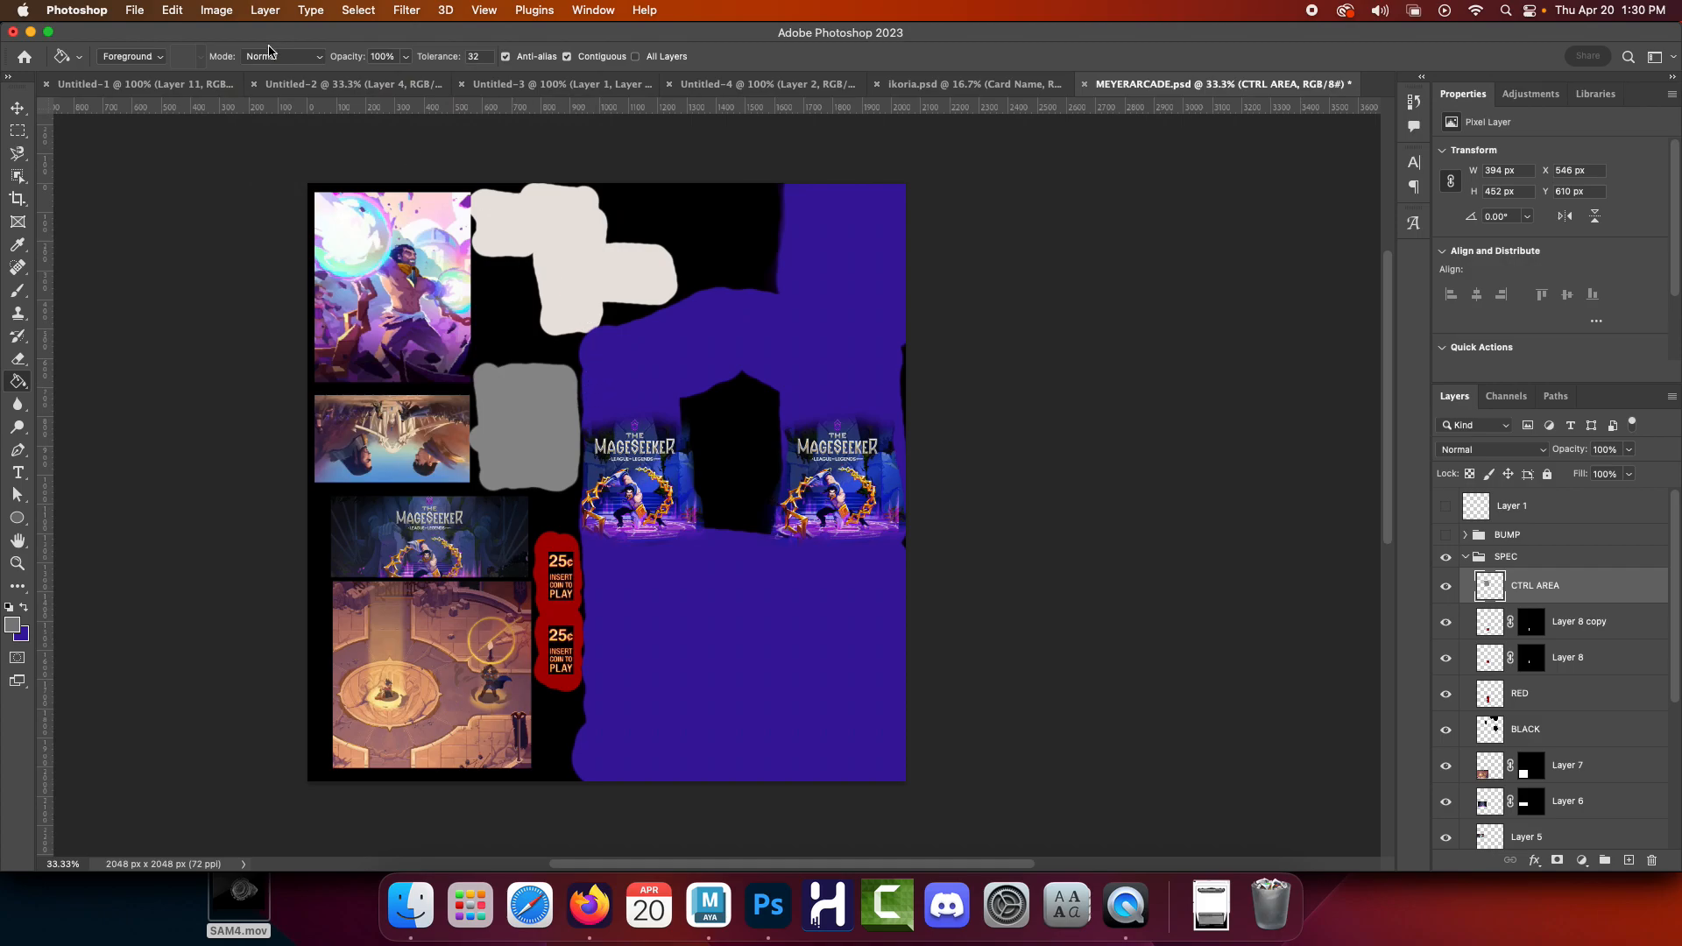
Try a Levels adjustment layer clipped to the CTRL AREA layer, then remove it
left_click(213, 10)
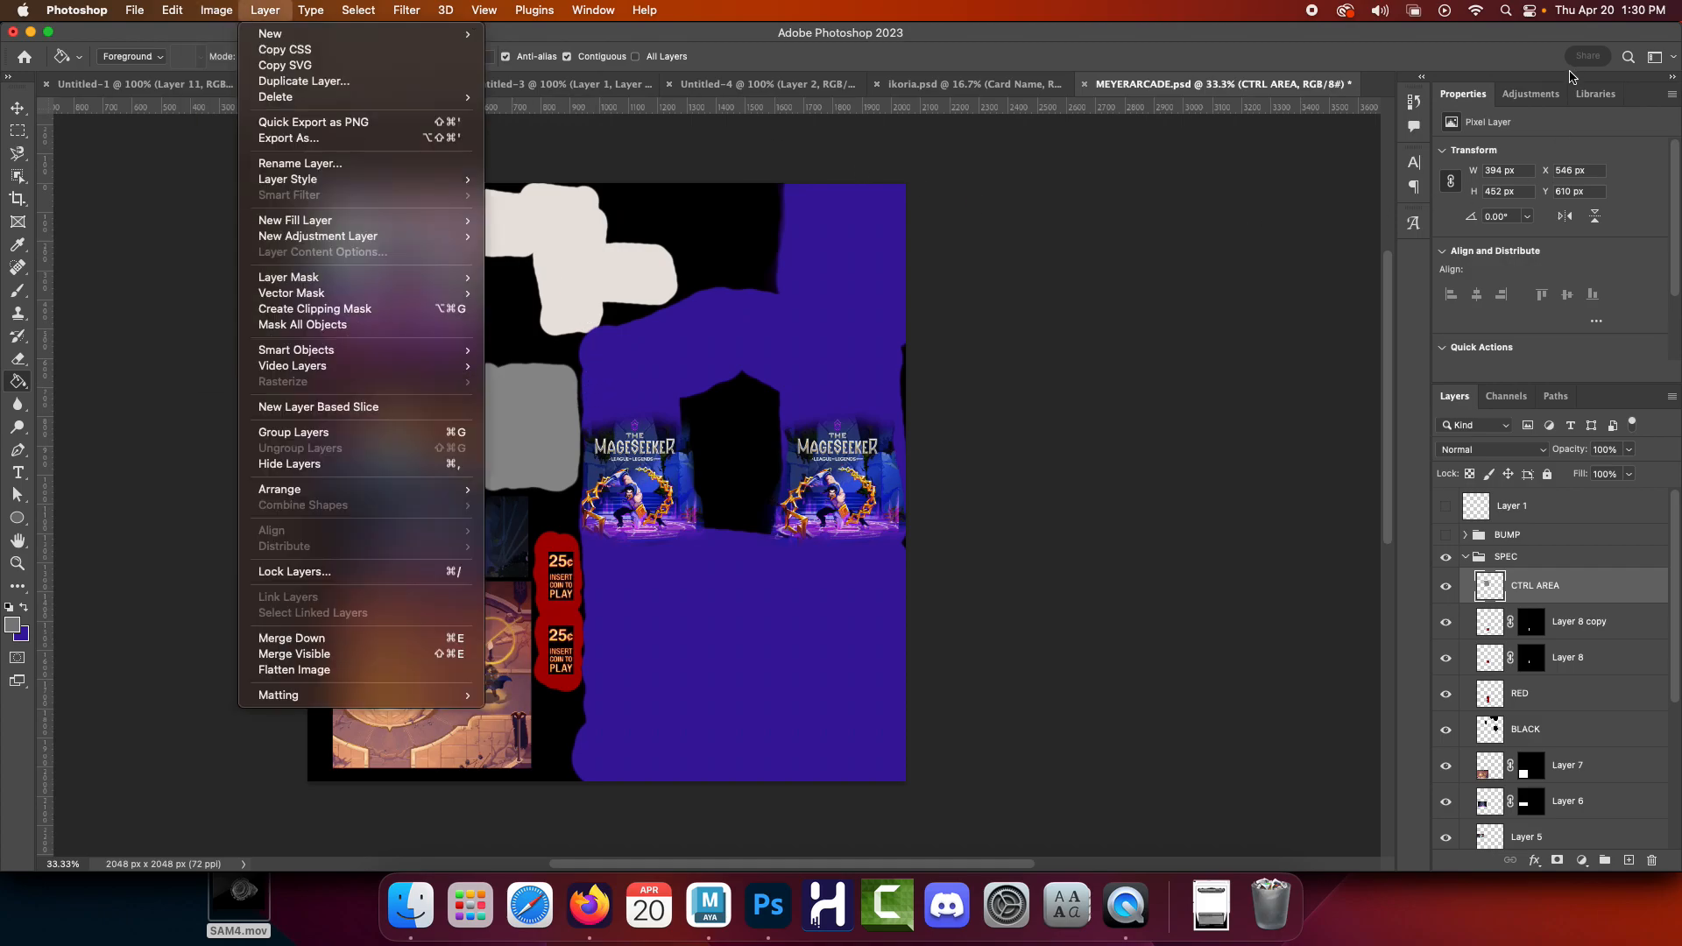
left_click(1530, 93)
left_click(1530, 94)
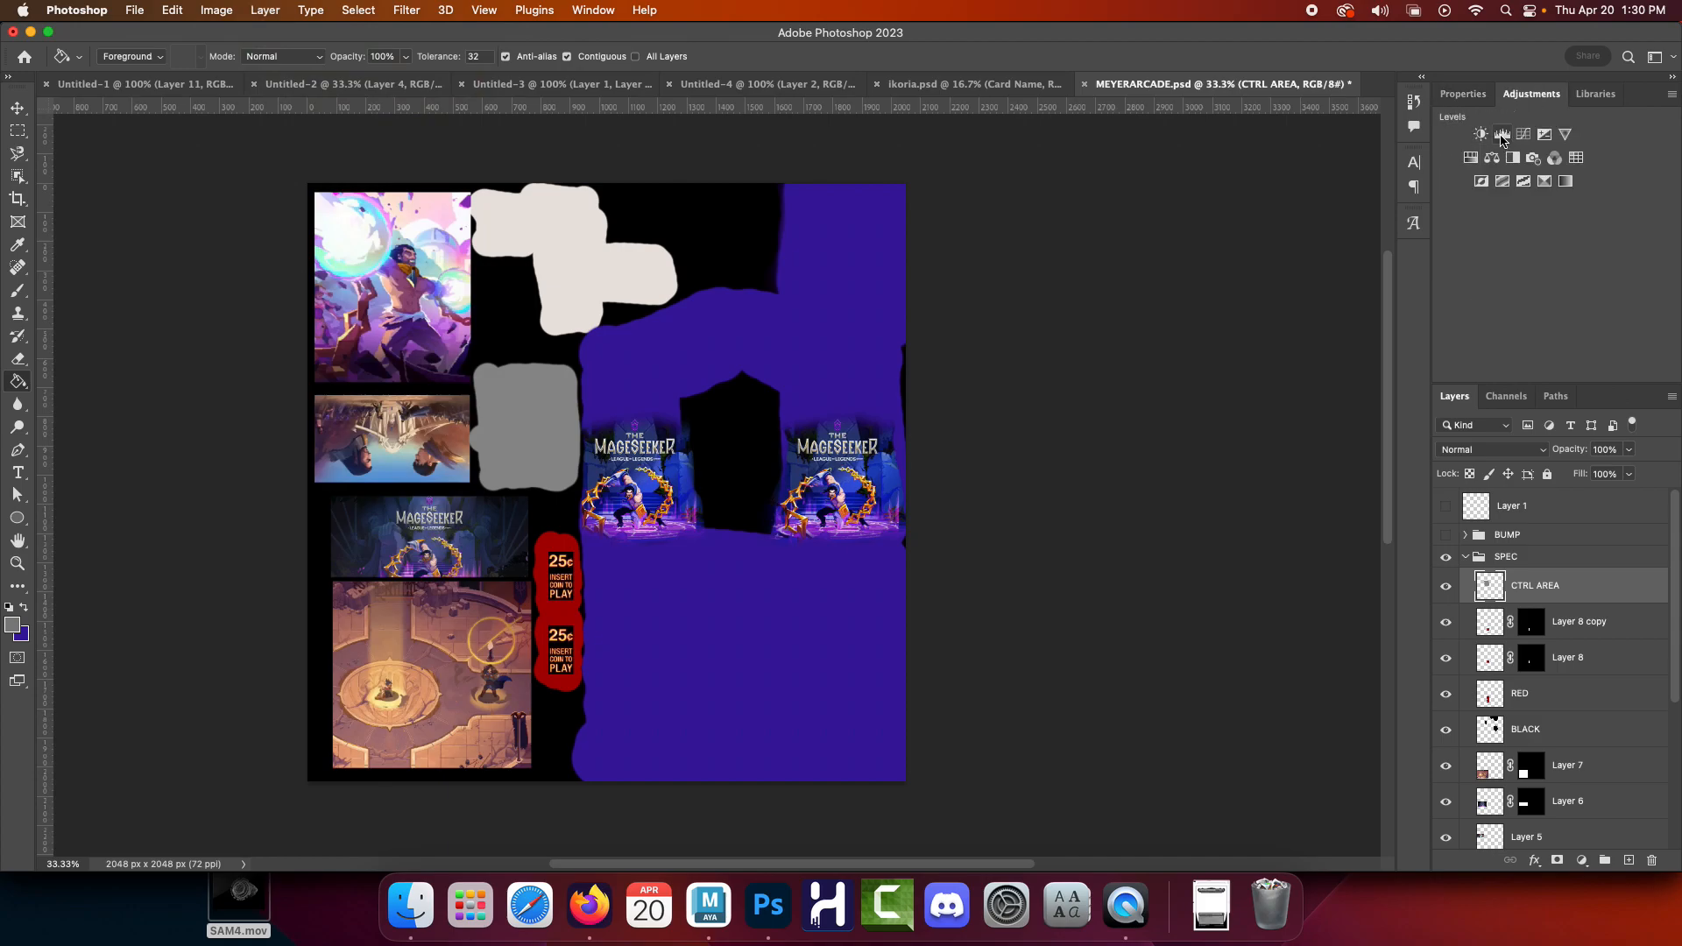
left_click(1503, 136)
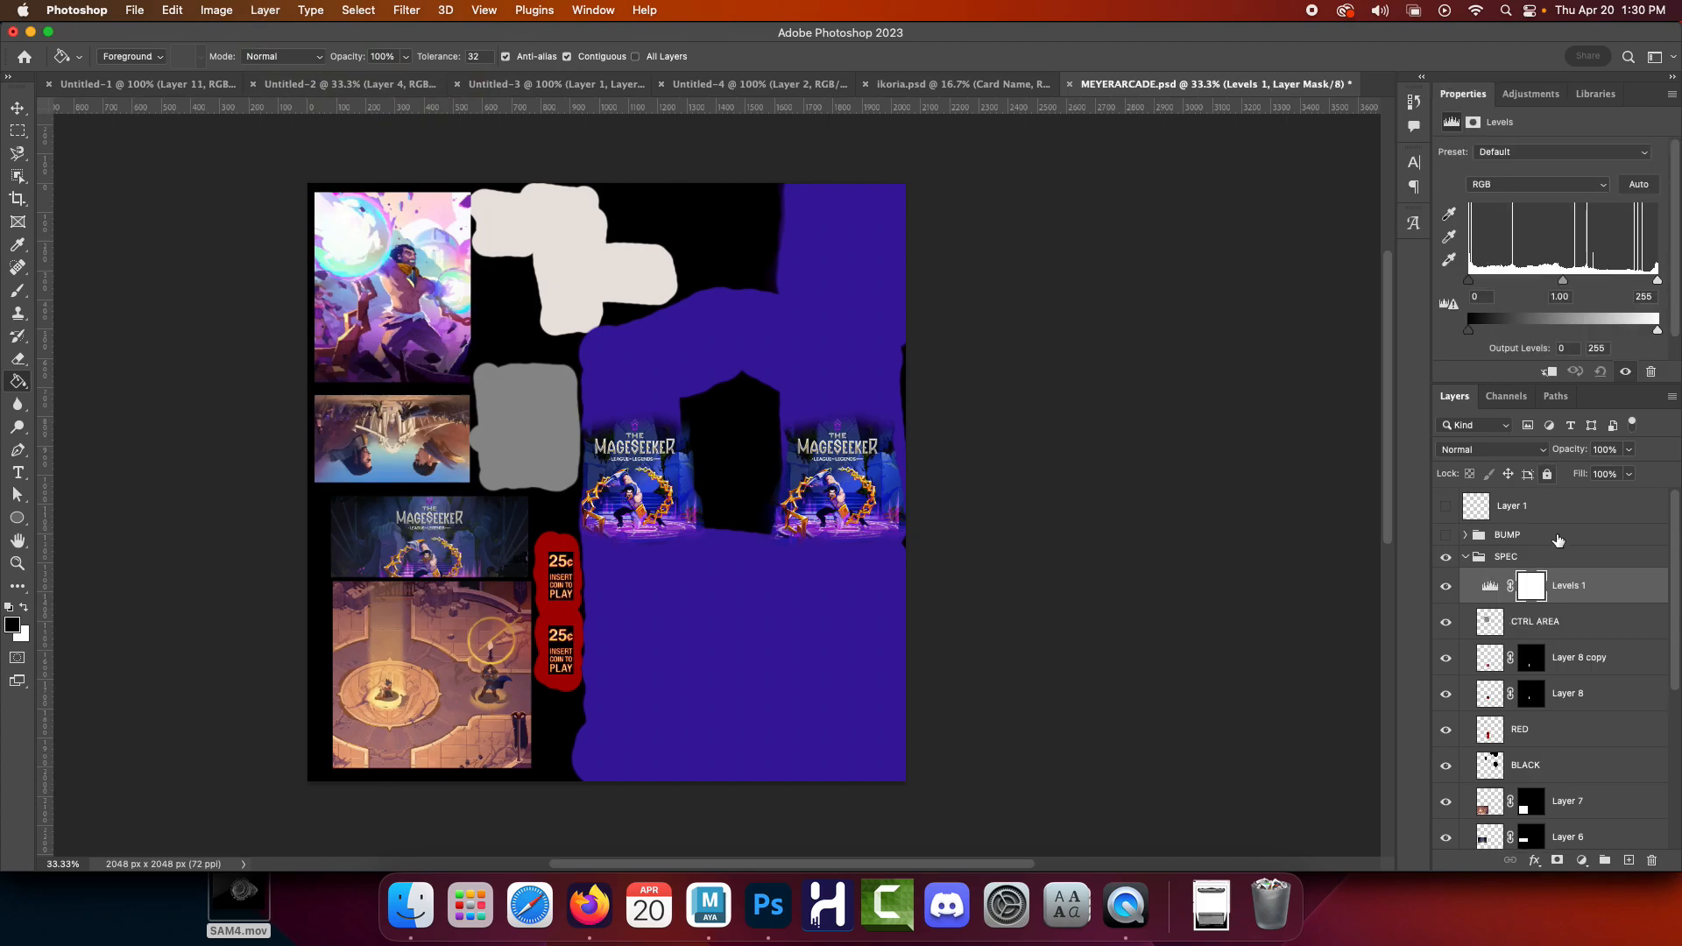
right_click(1589, 592)
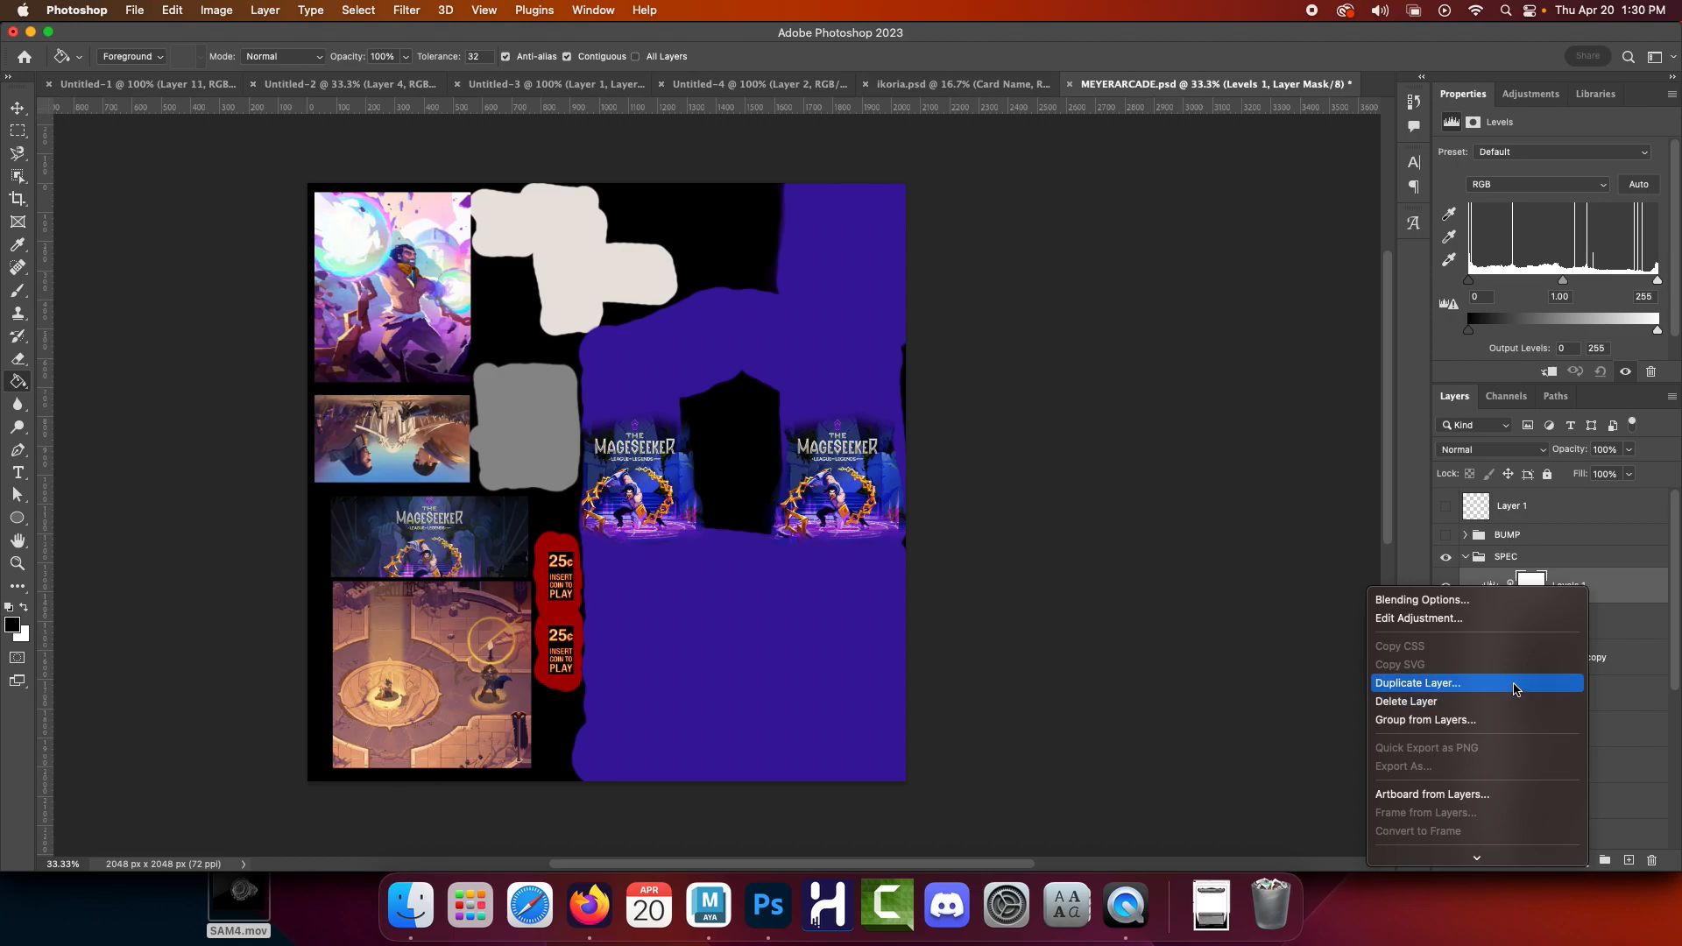
scroll(1493, 714, "down", 4)
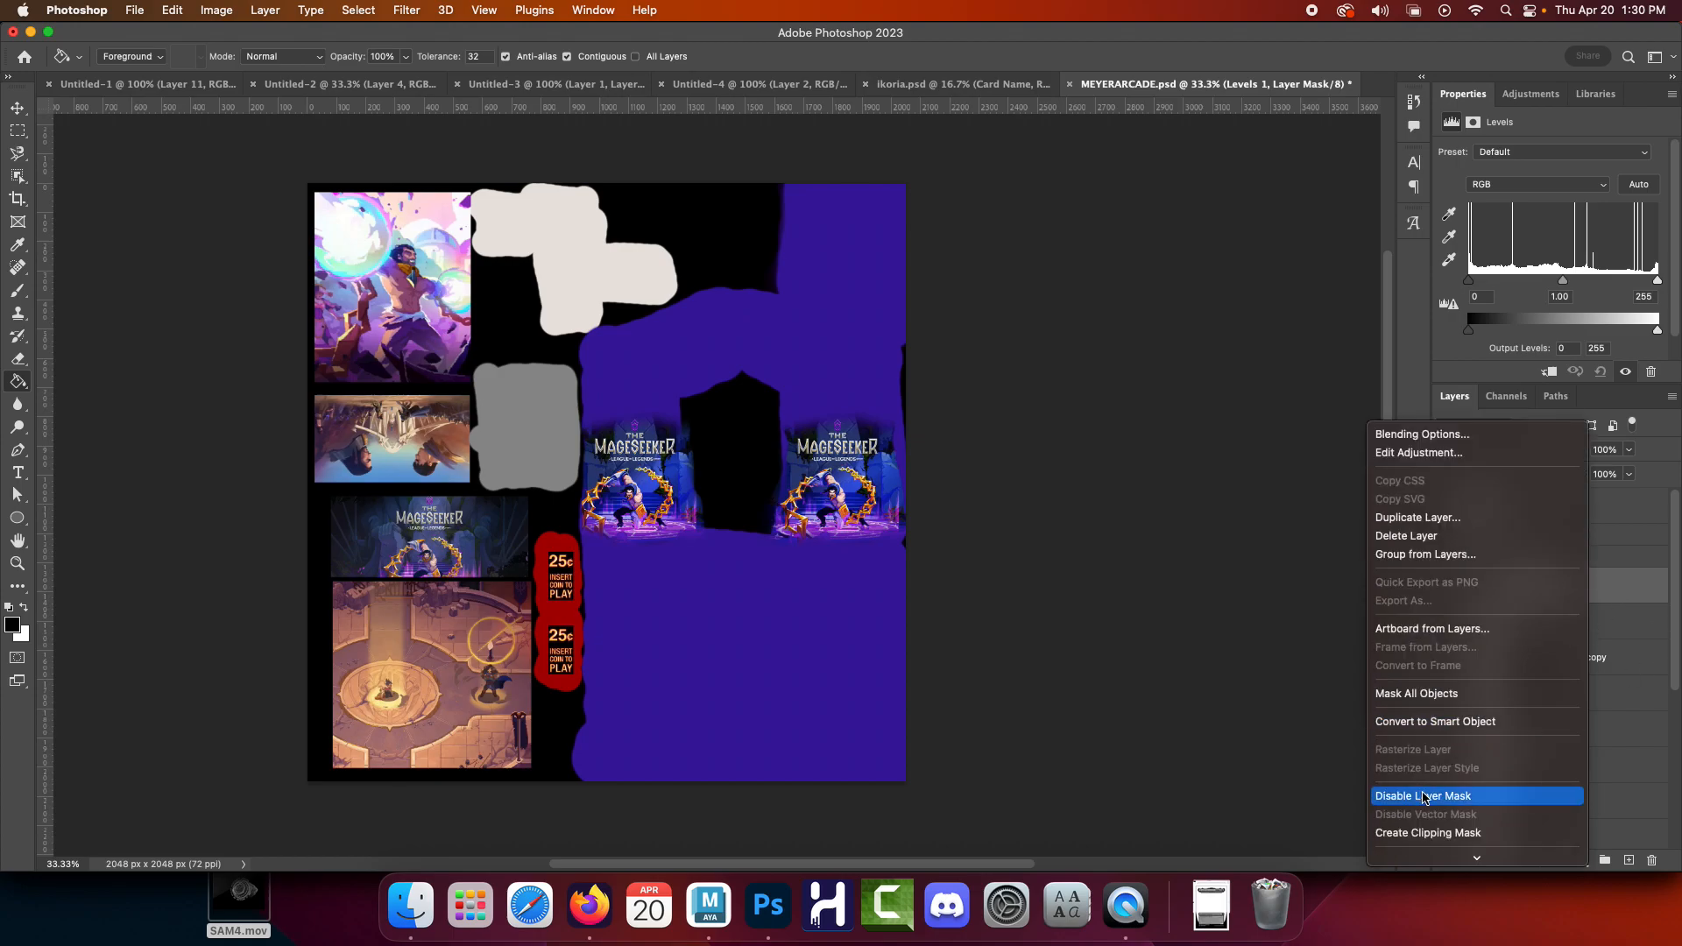
left_click(1437, 834)
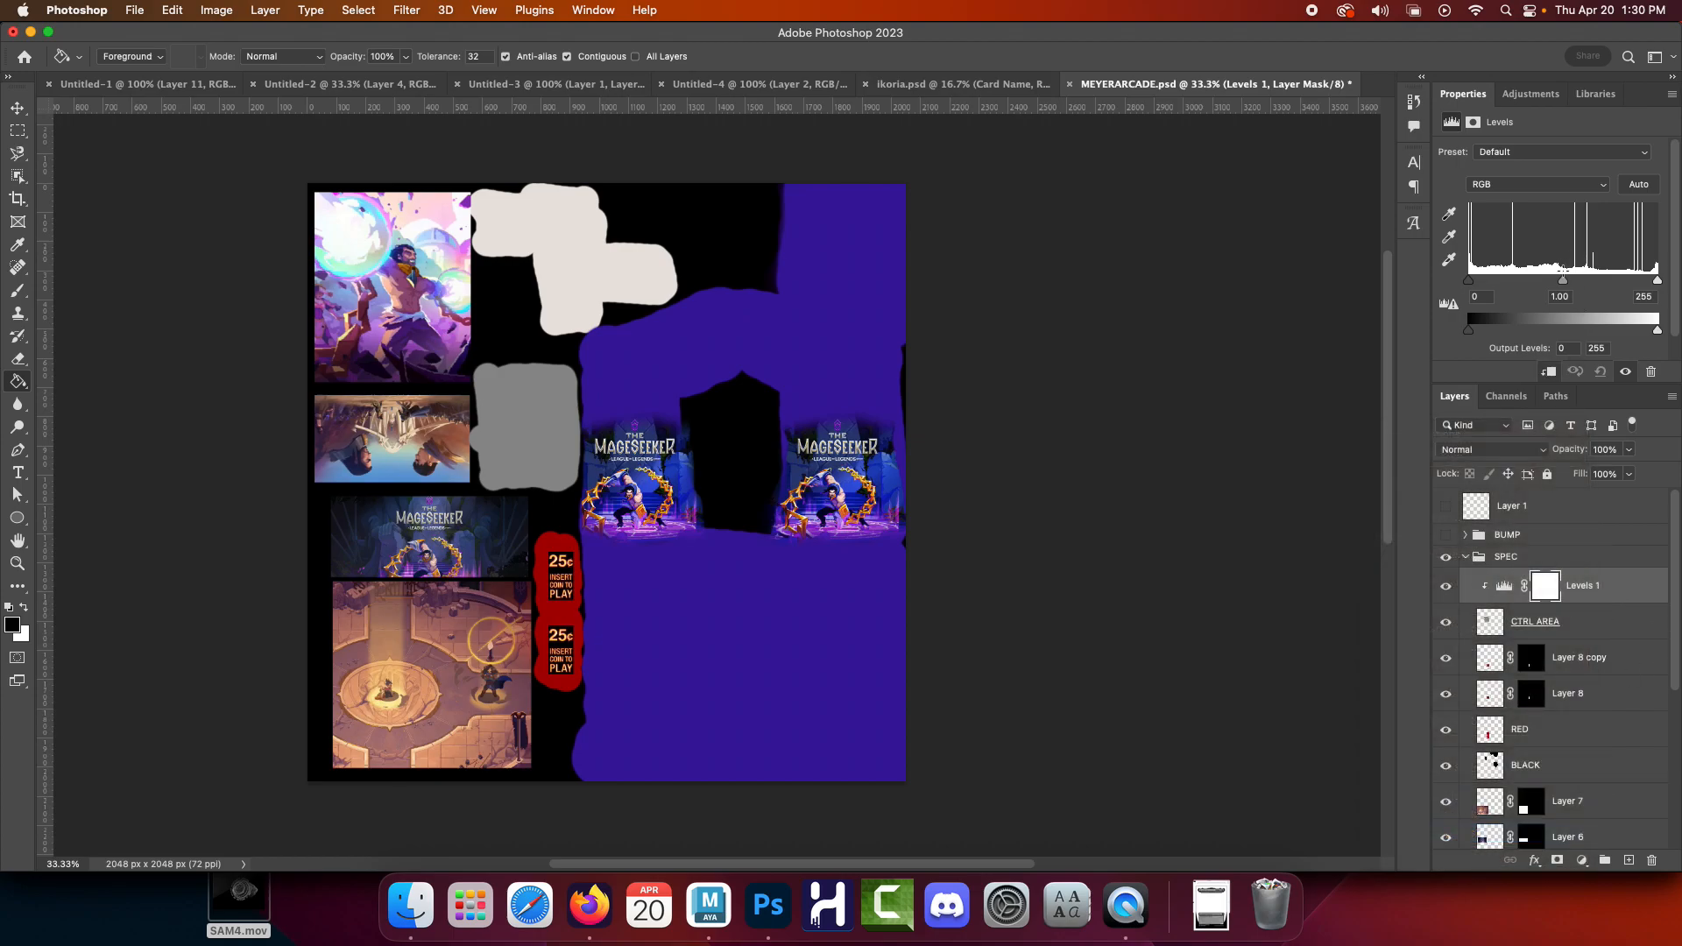
mouse_move(1562, 285)
left_mouse_down()
mouse_move(1604, 284)
mouse_move(1529, 284)
mouse_move(1547, 283)
left_mouse_up()
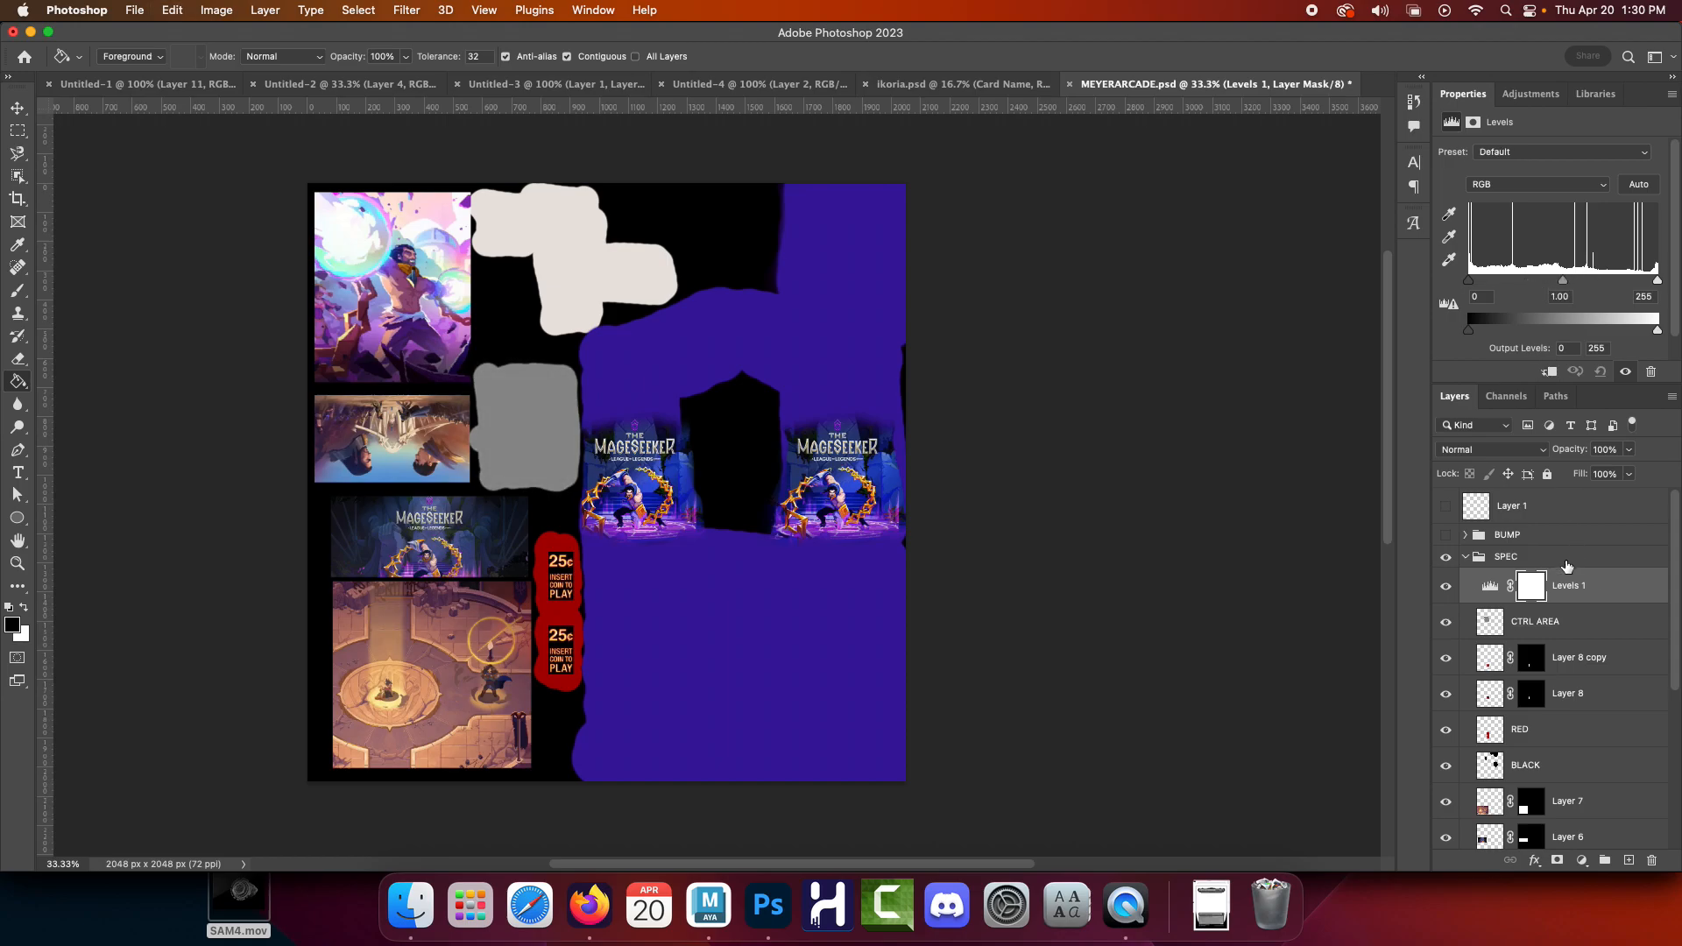
key("BackSpace")
Lighten the desaturated CTRL AREA layer with a direct Levels adjustment, setting the midtone input to 2.42
left_click(219, 10)
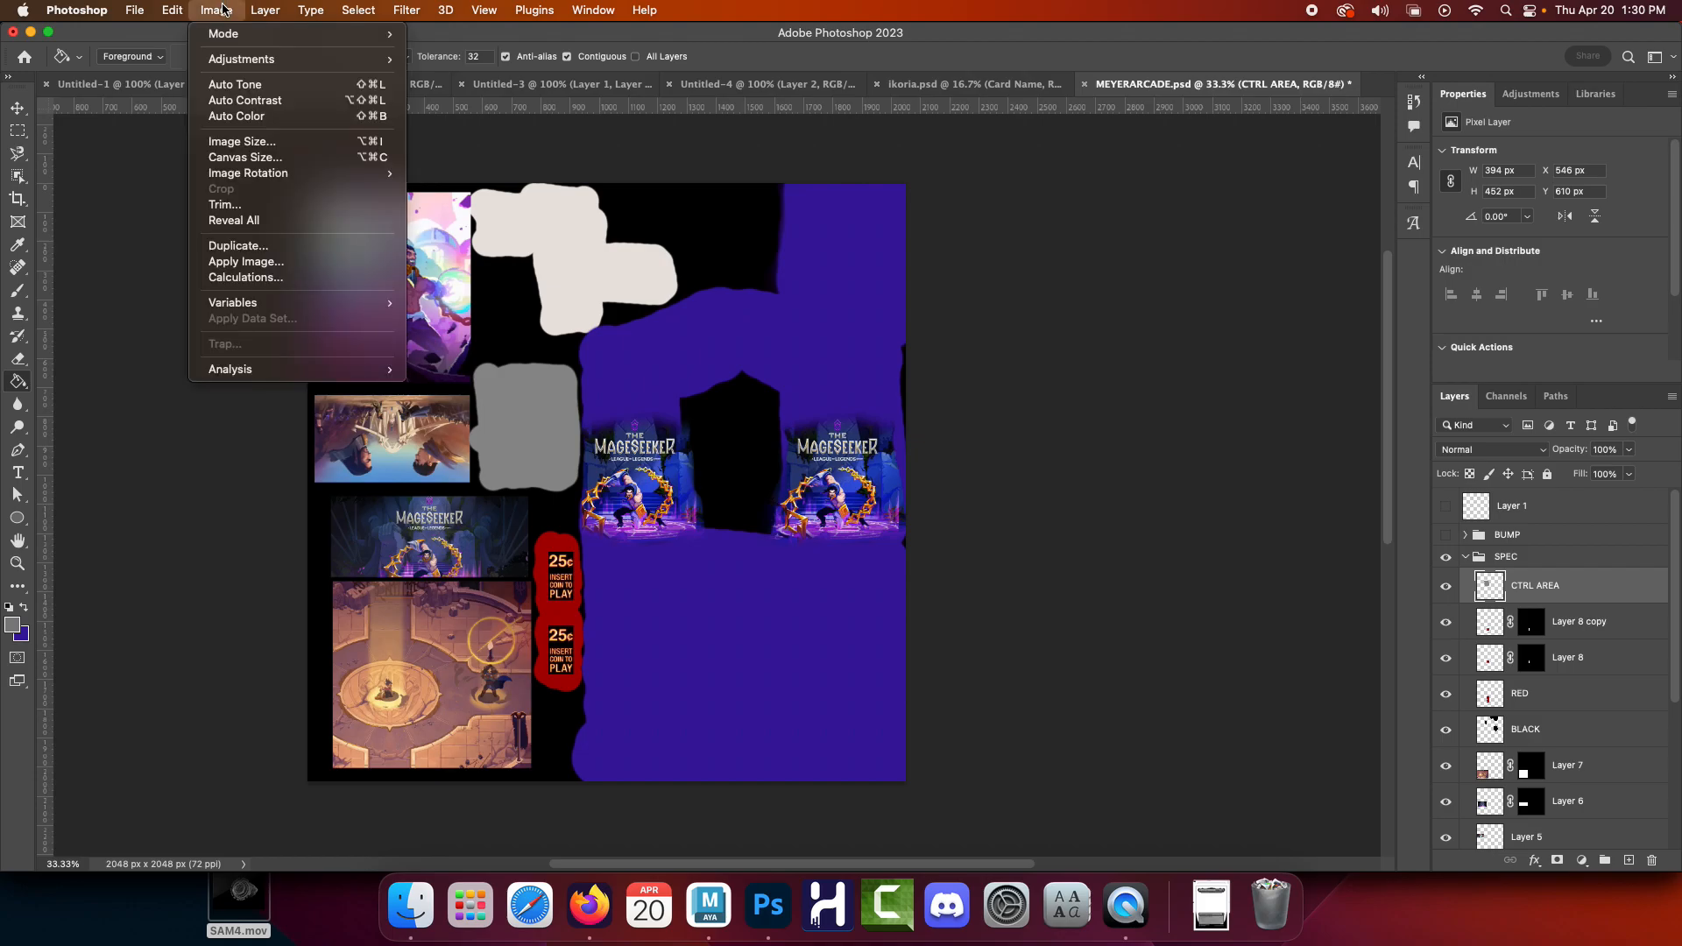
mouse_move(350, 59)
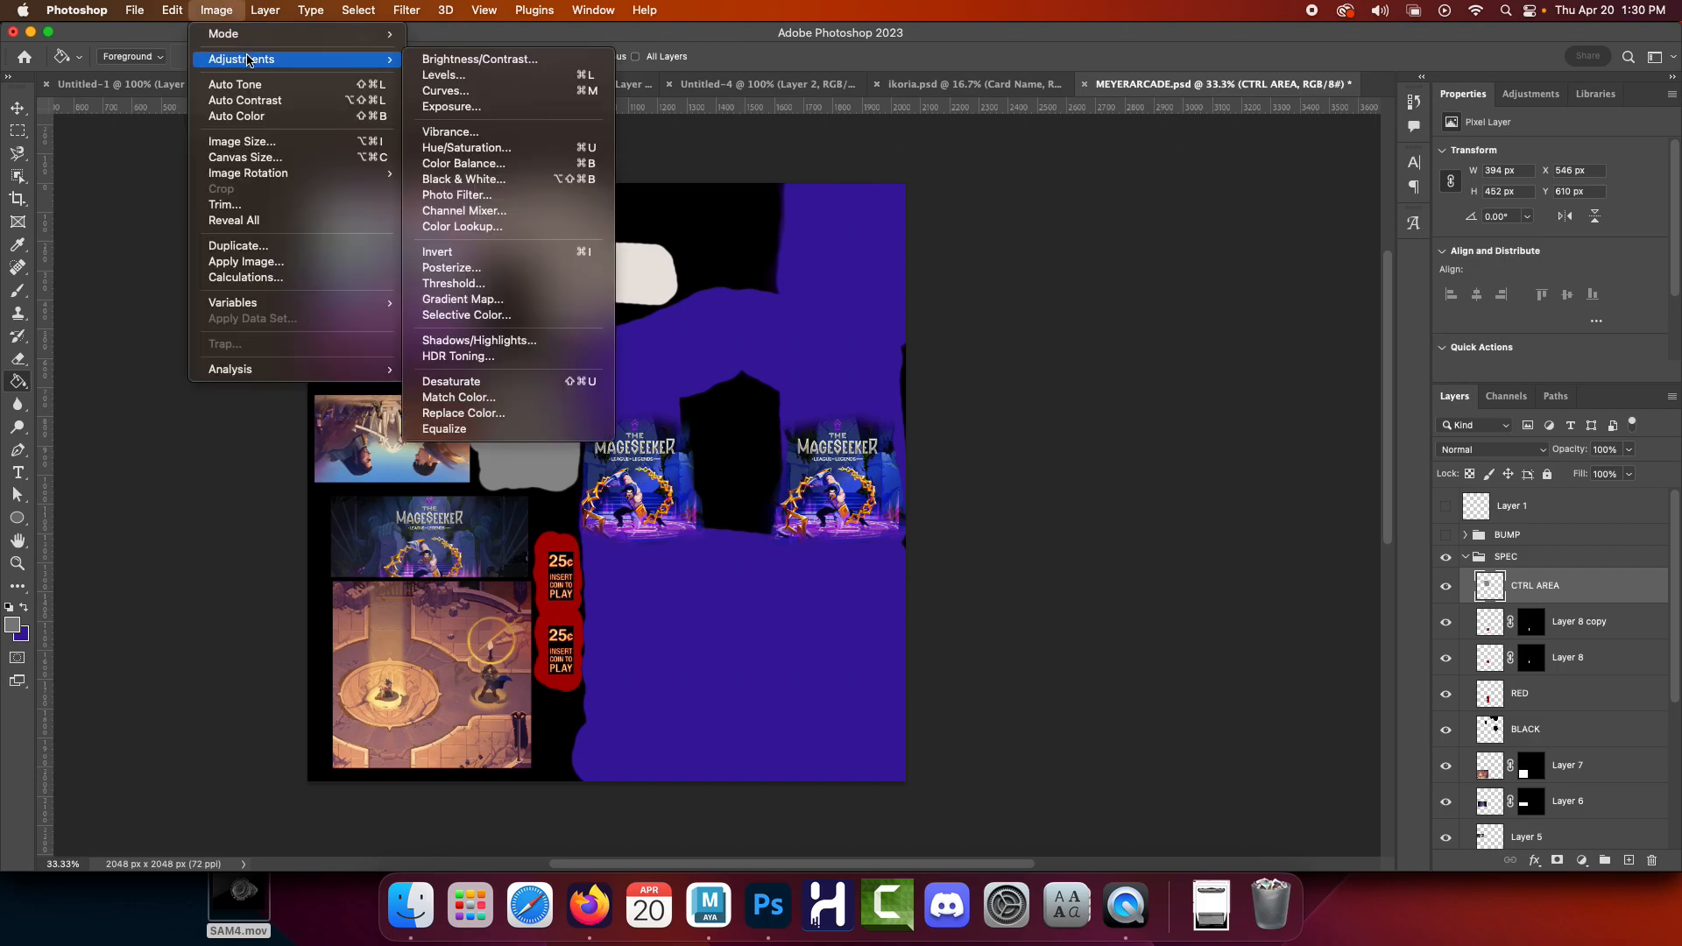
left_click(470, 77)
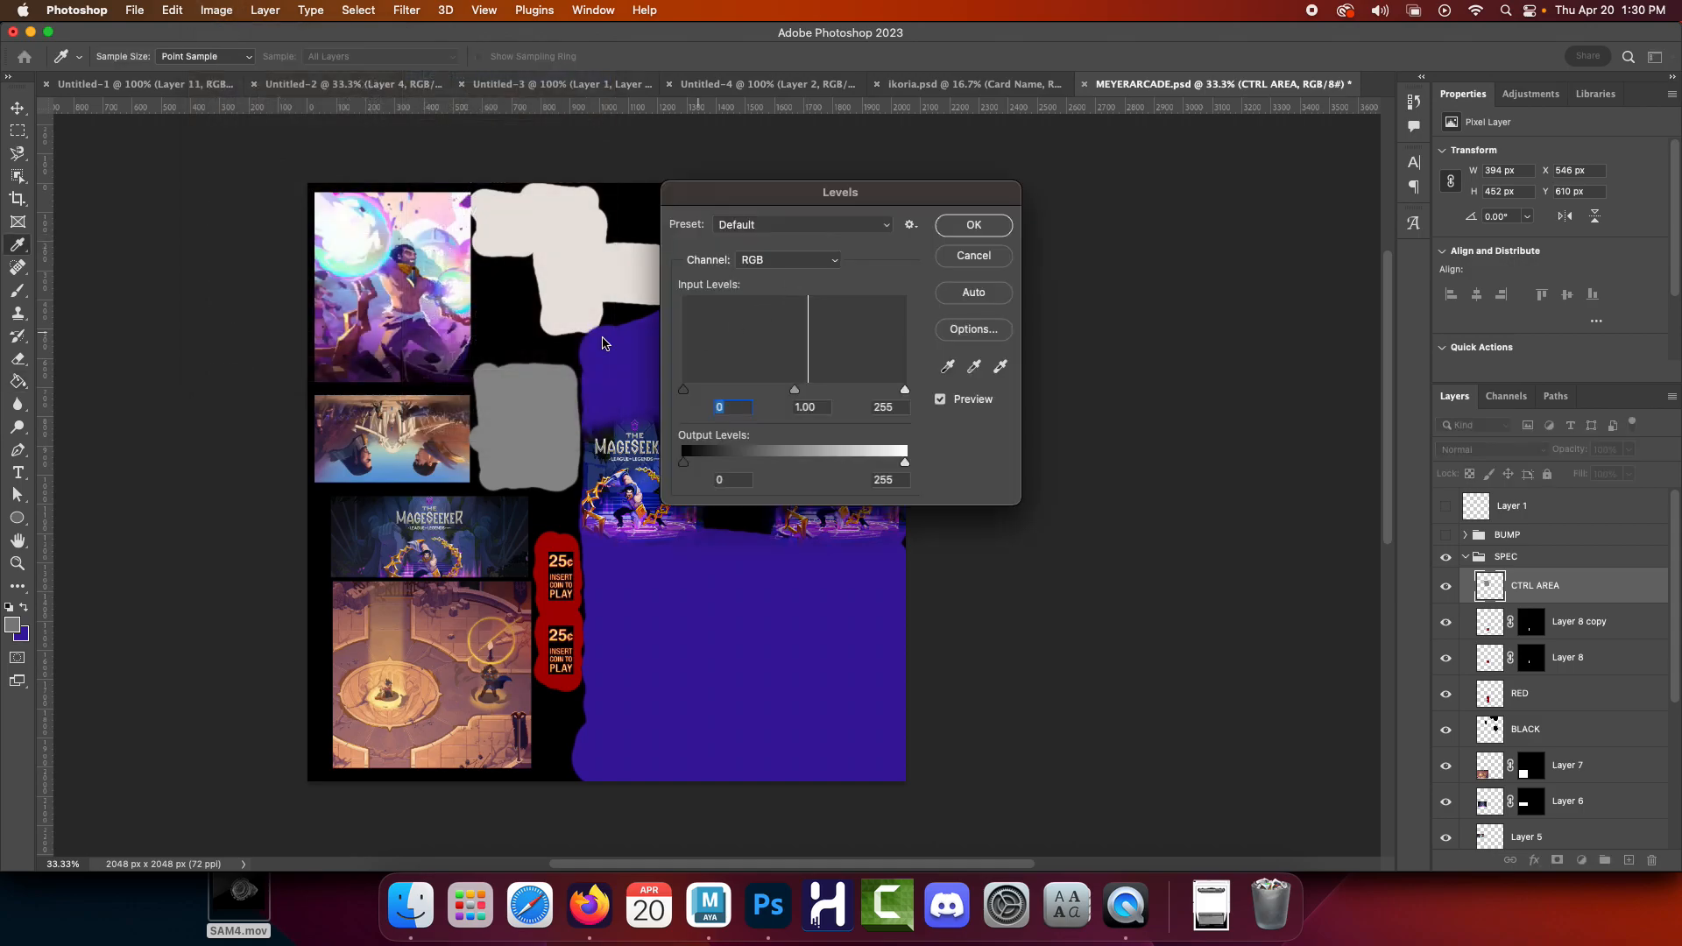
left_click_drag(794, 390, 719, 395)
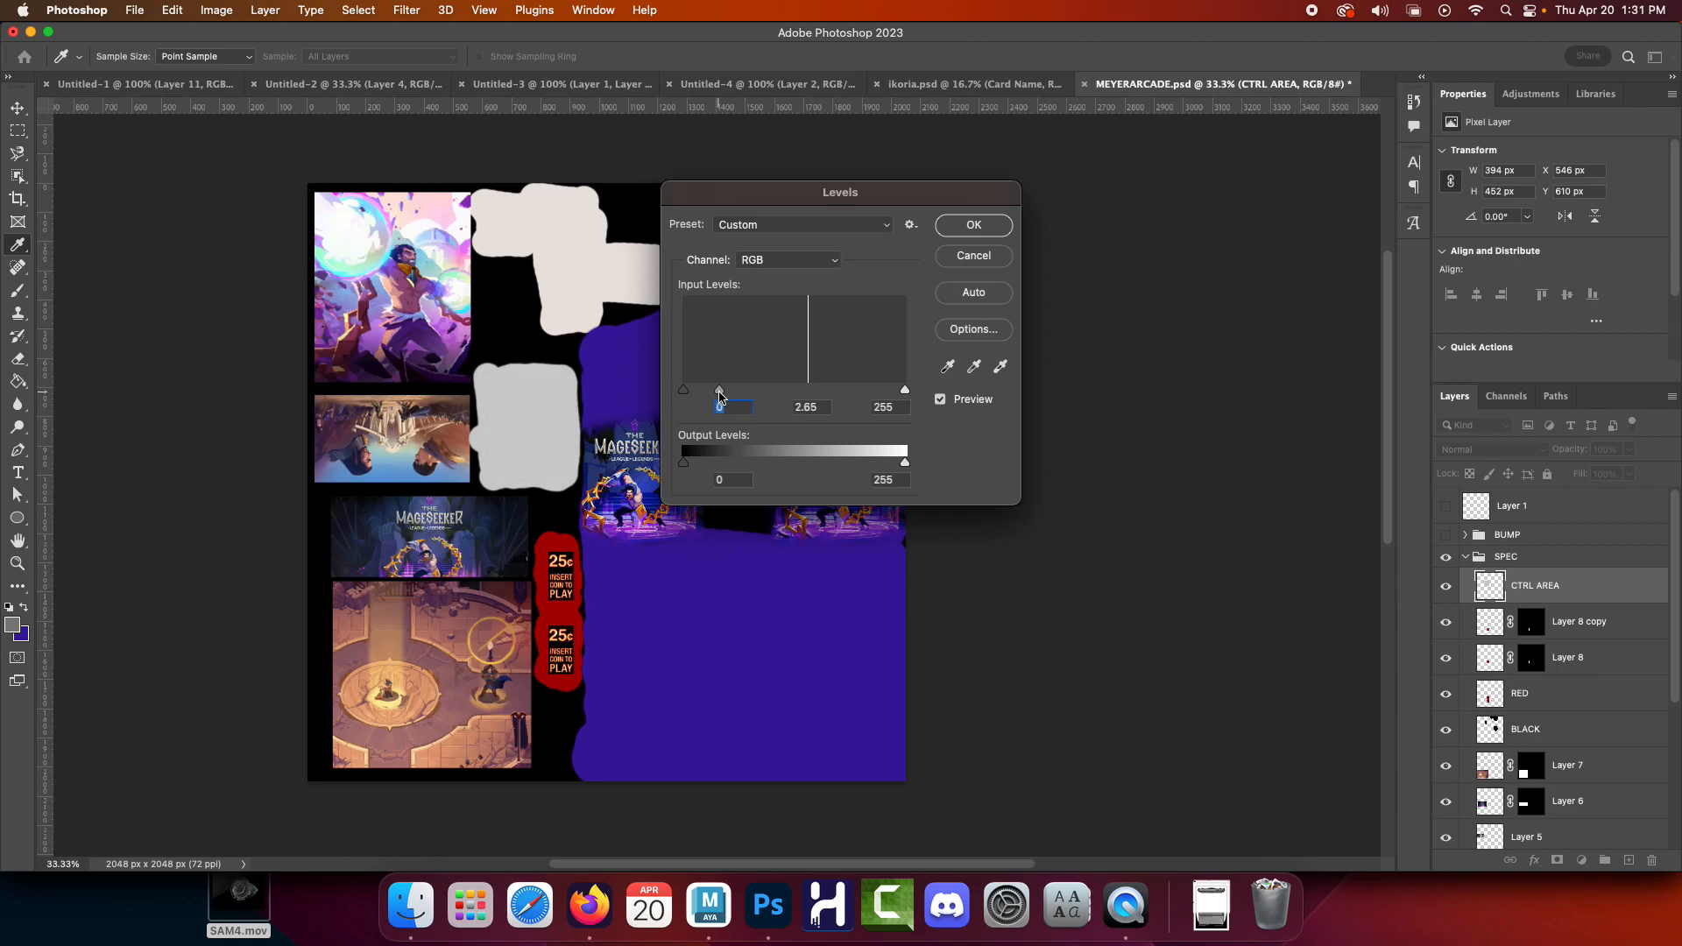
key("Tab")
left_click(974, 226)
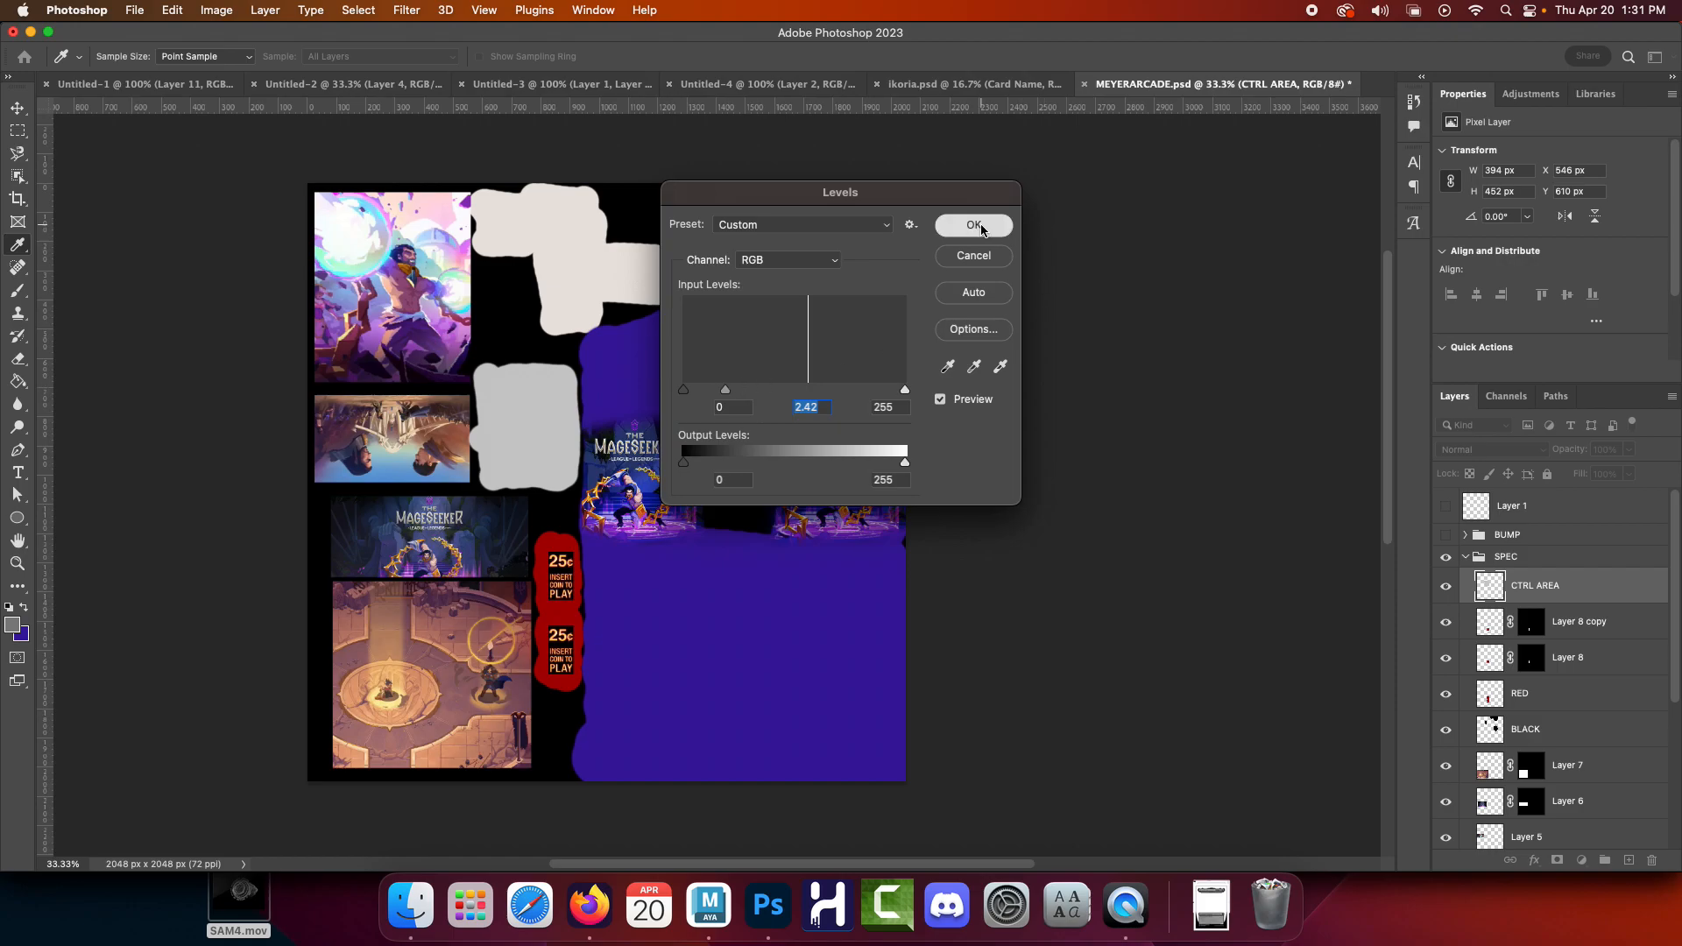
key("g")
Hide the coin text layers Layer 8 copy and Layer 8 in the SPEC group
left_click(1553, 623)
left_click(1446, 622)
left_click(1445, 622)
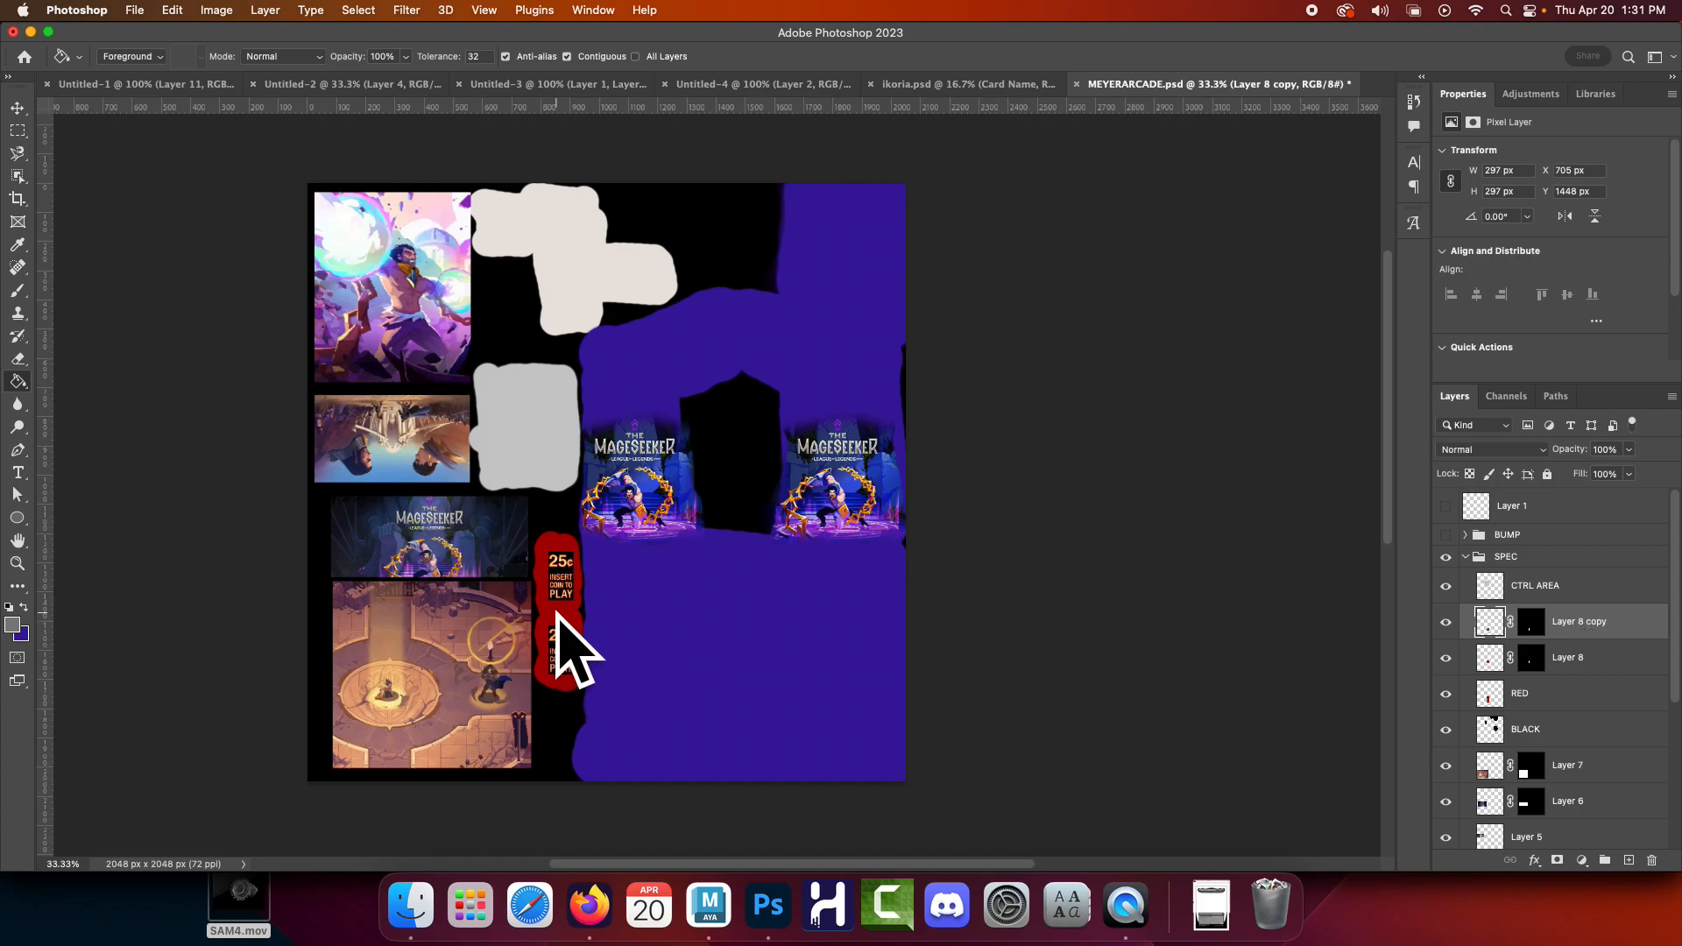
left_click(1446, 622)
left_click(1445, 658)
Desaturate the RED layer in the SPEC group and brighten it to light gray by raising the Levels midtones
left_click(1554, 696)
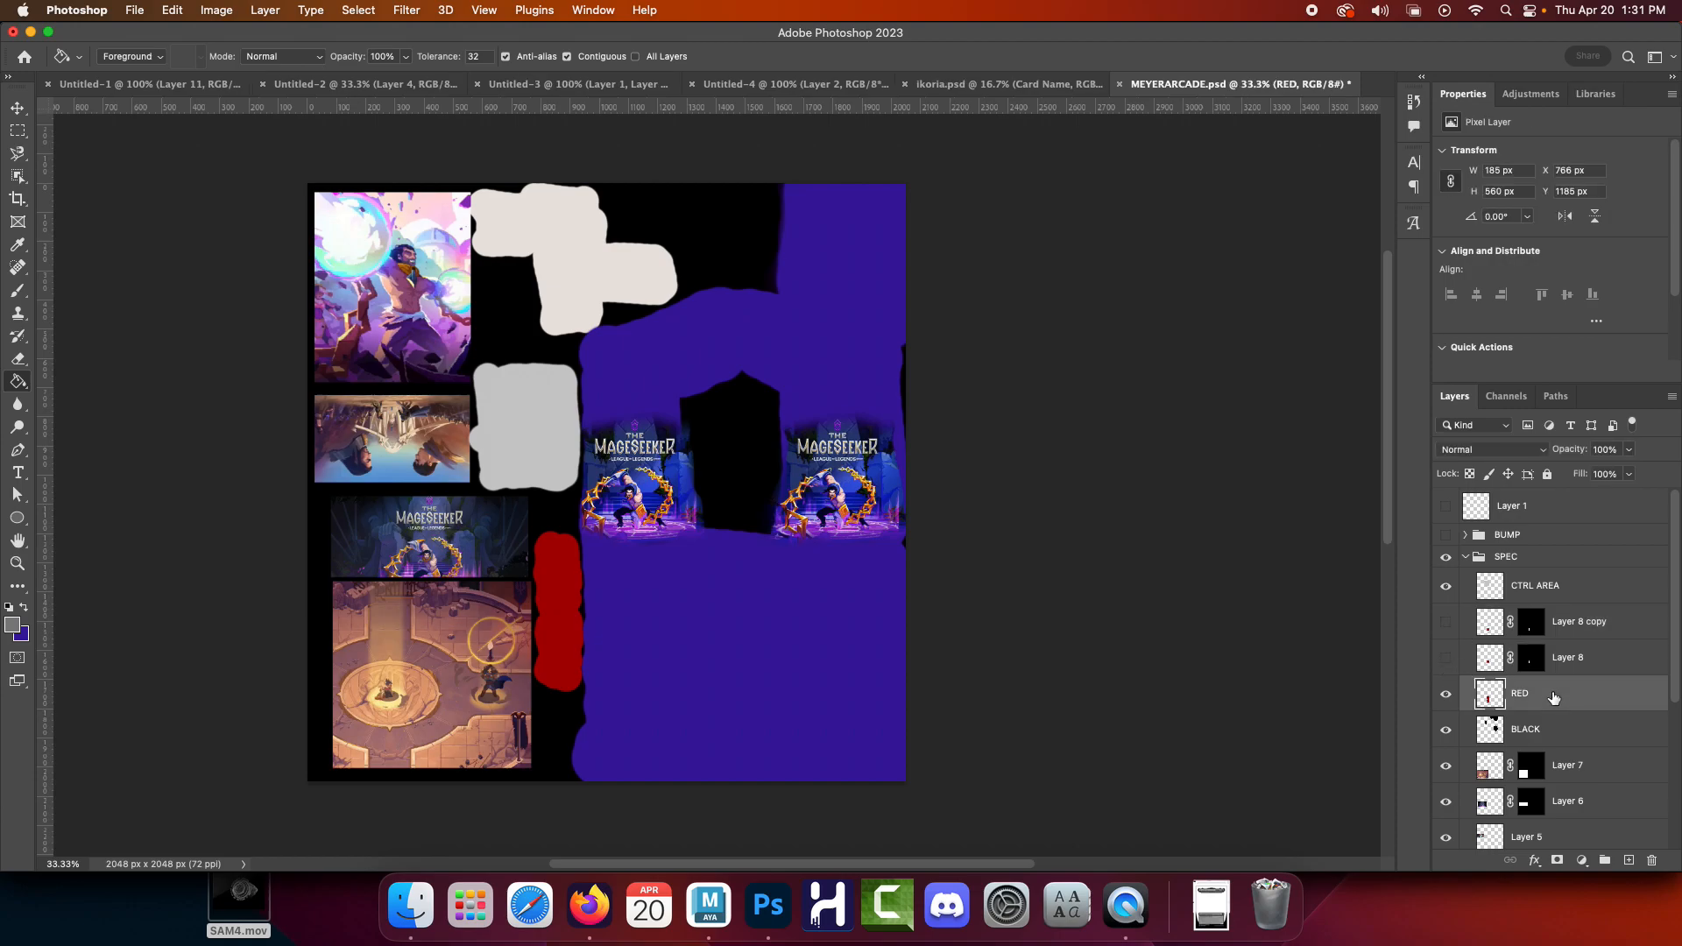
left_click(194, 9)
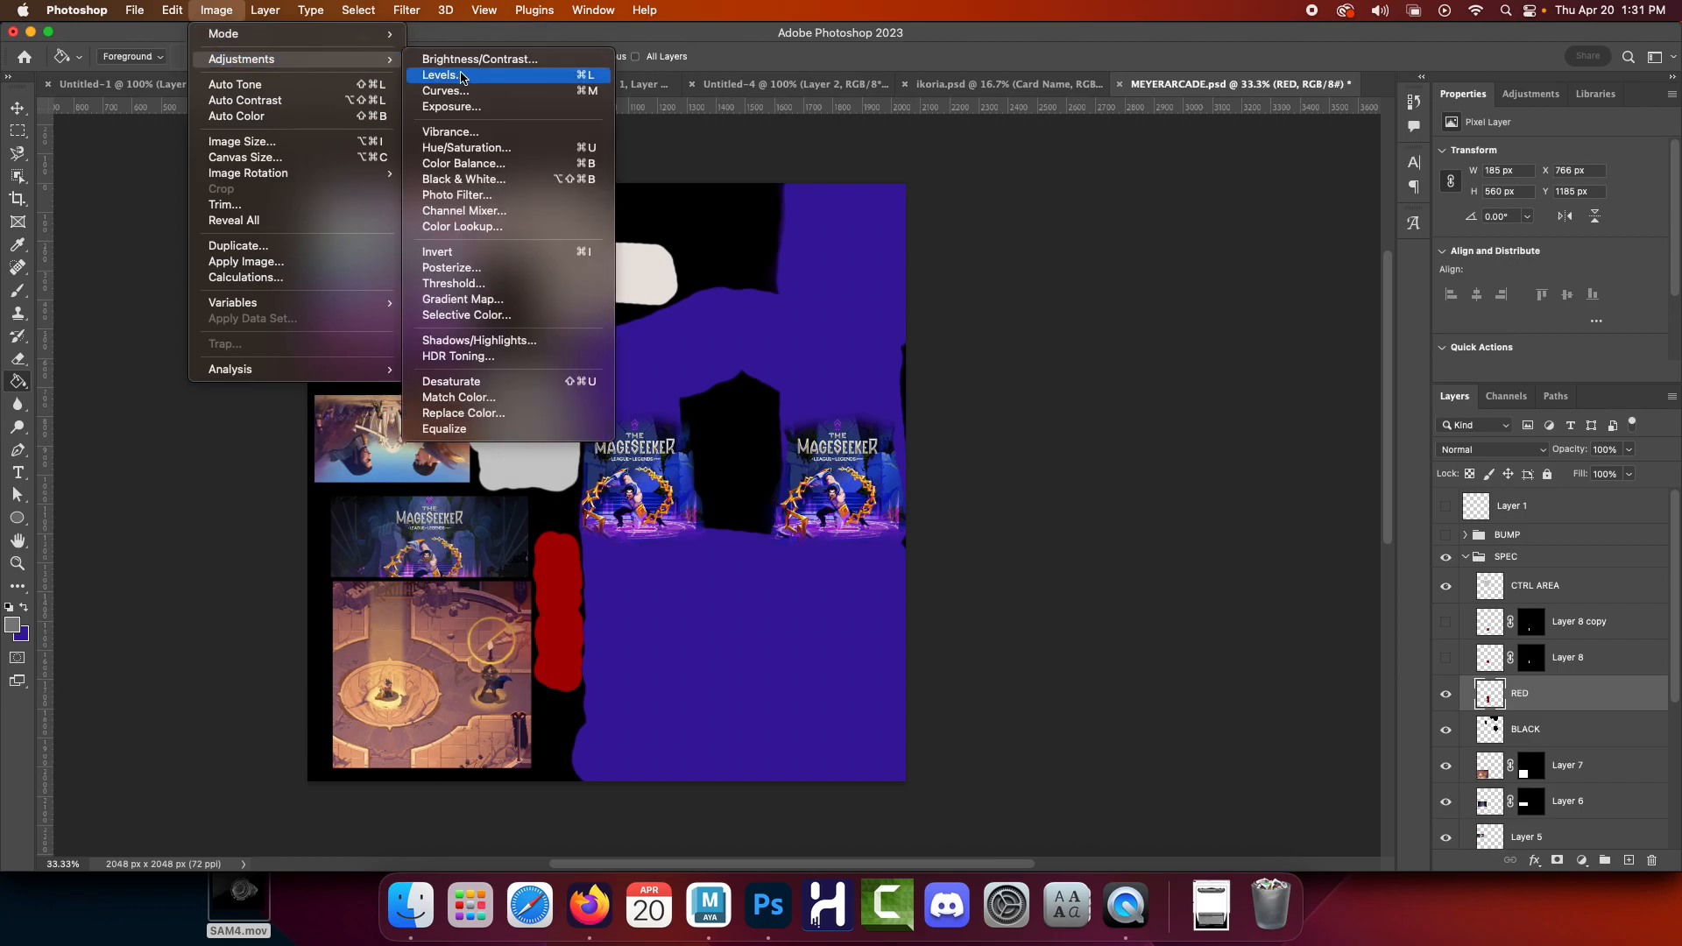
left_click(451, 381)
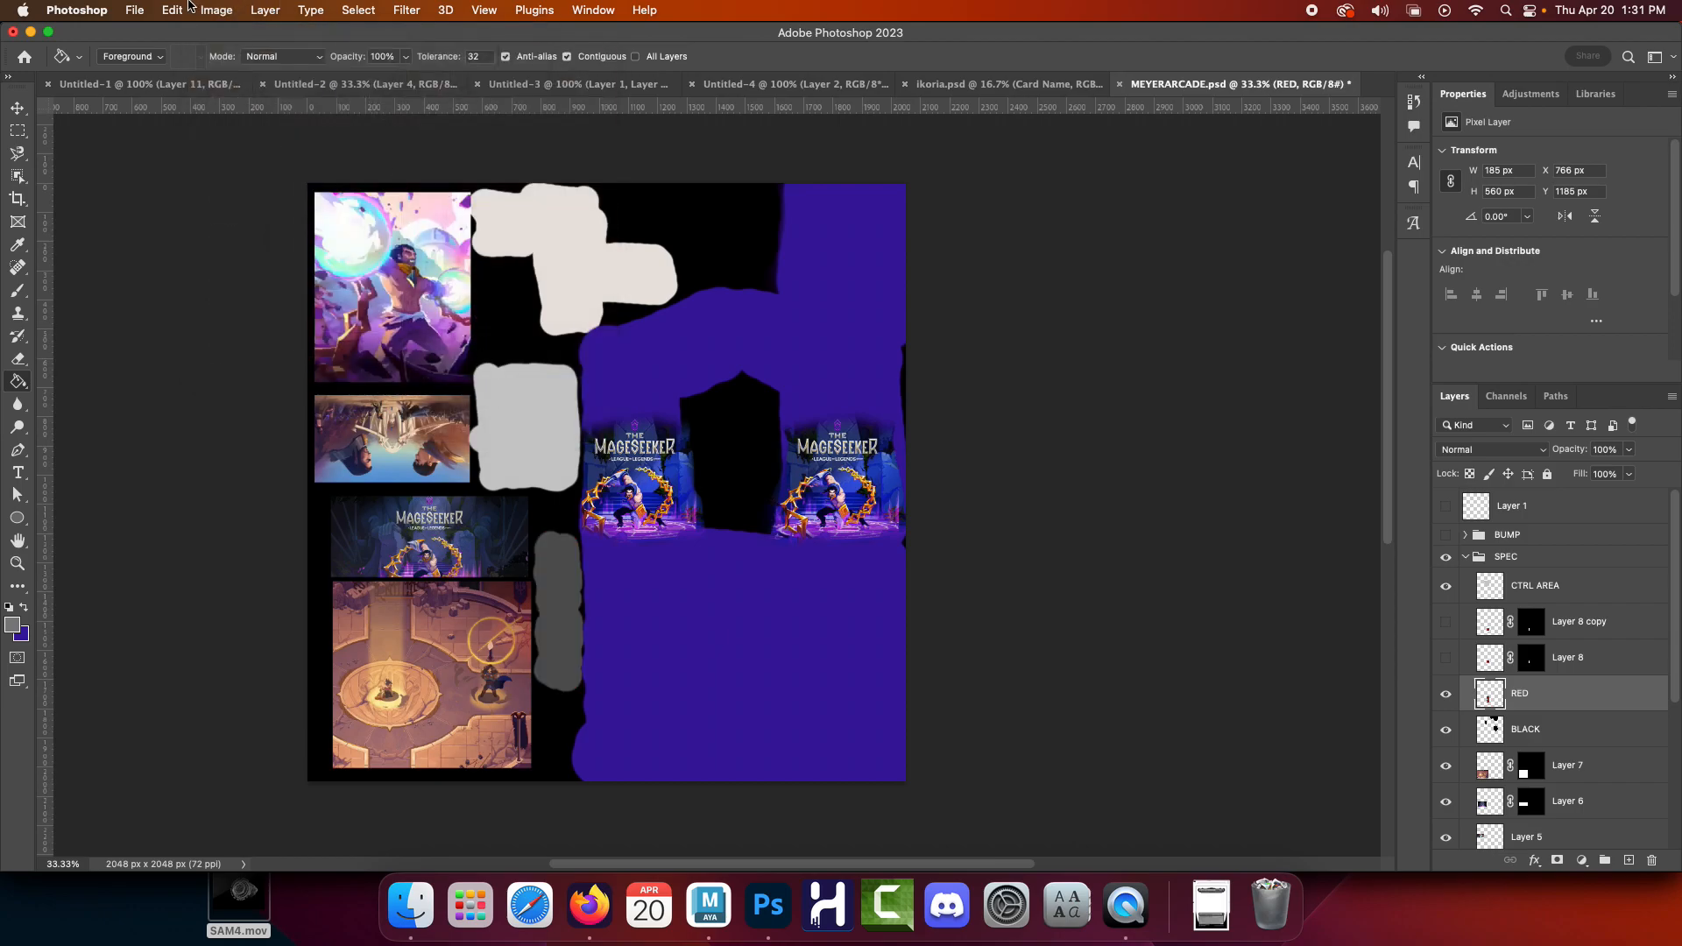
left_click(215, 10)
mouse_move(246, 59)
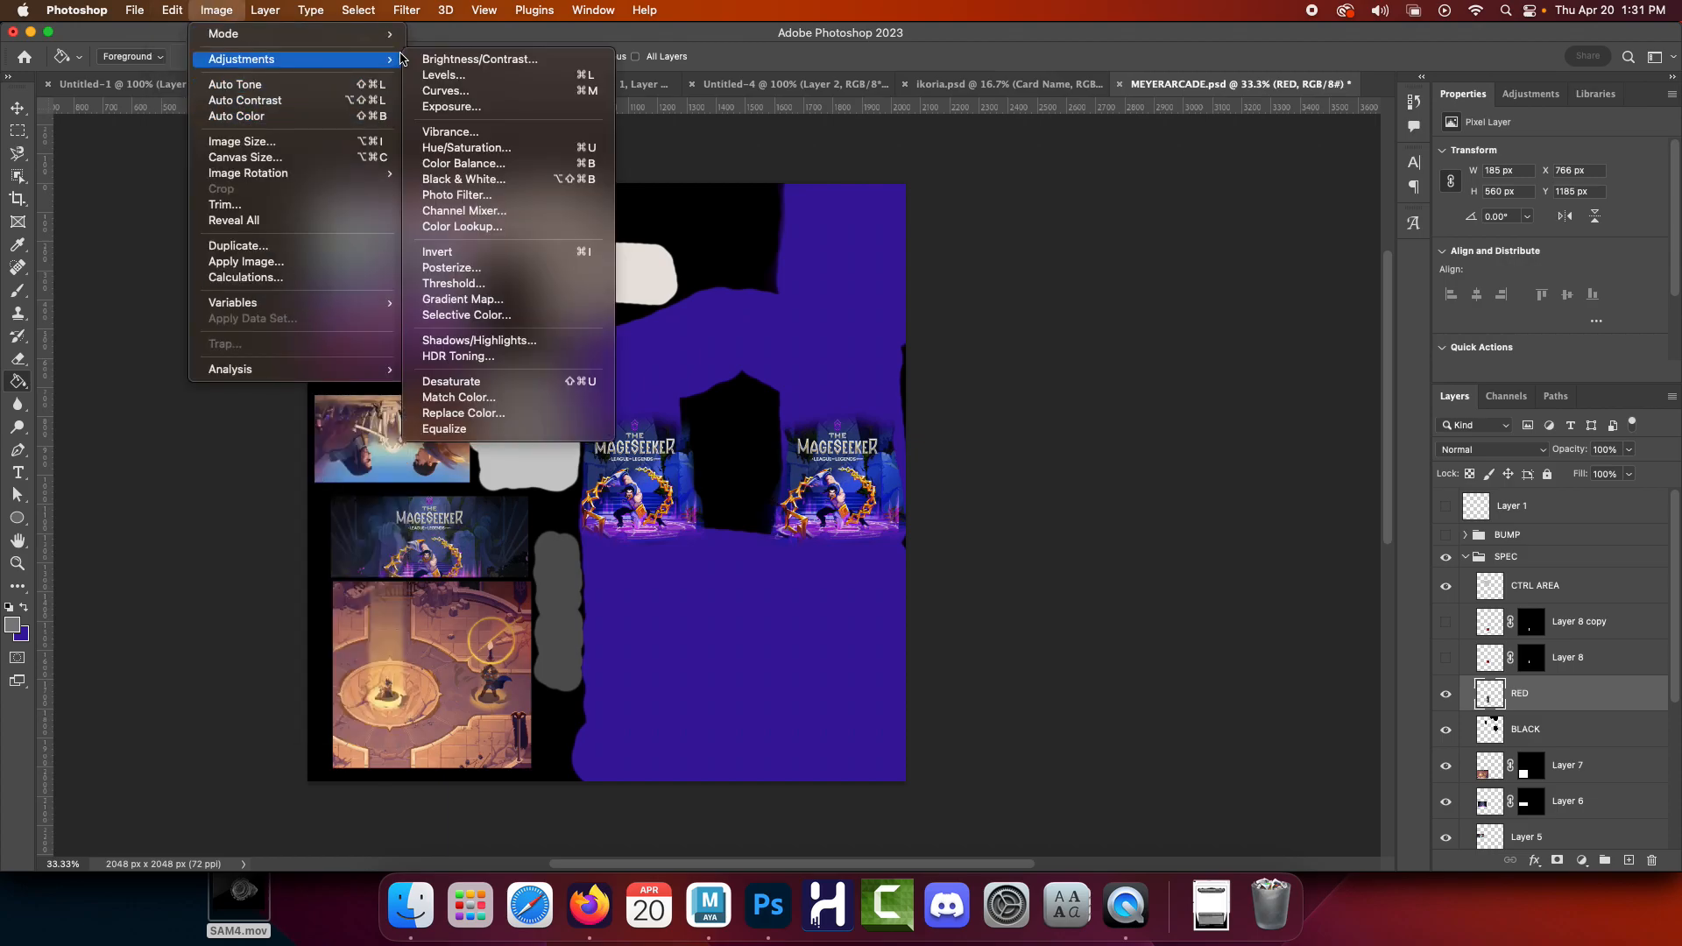
left_click(490, 77)
left_click_drag(803, 388, 684, 394)
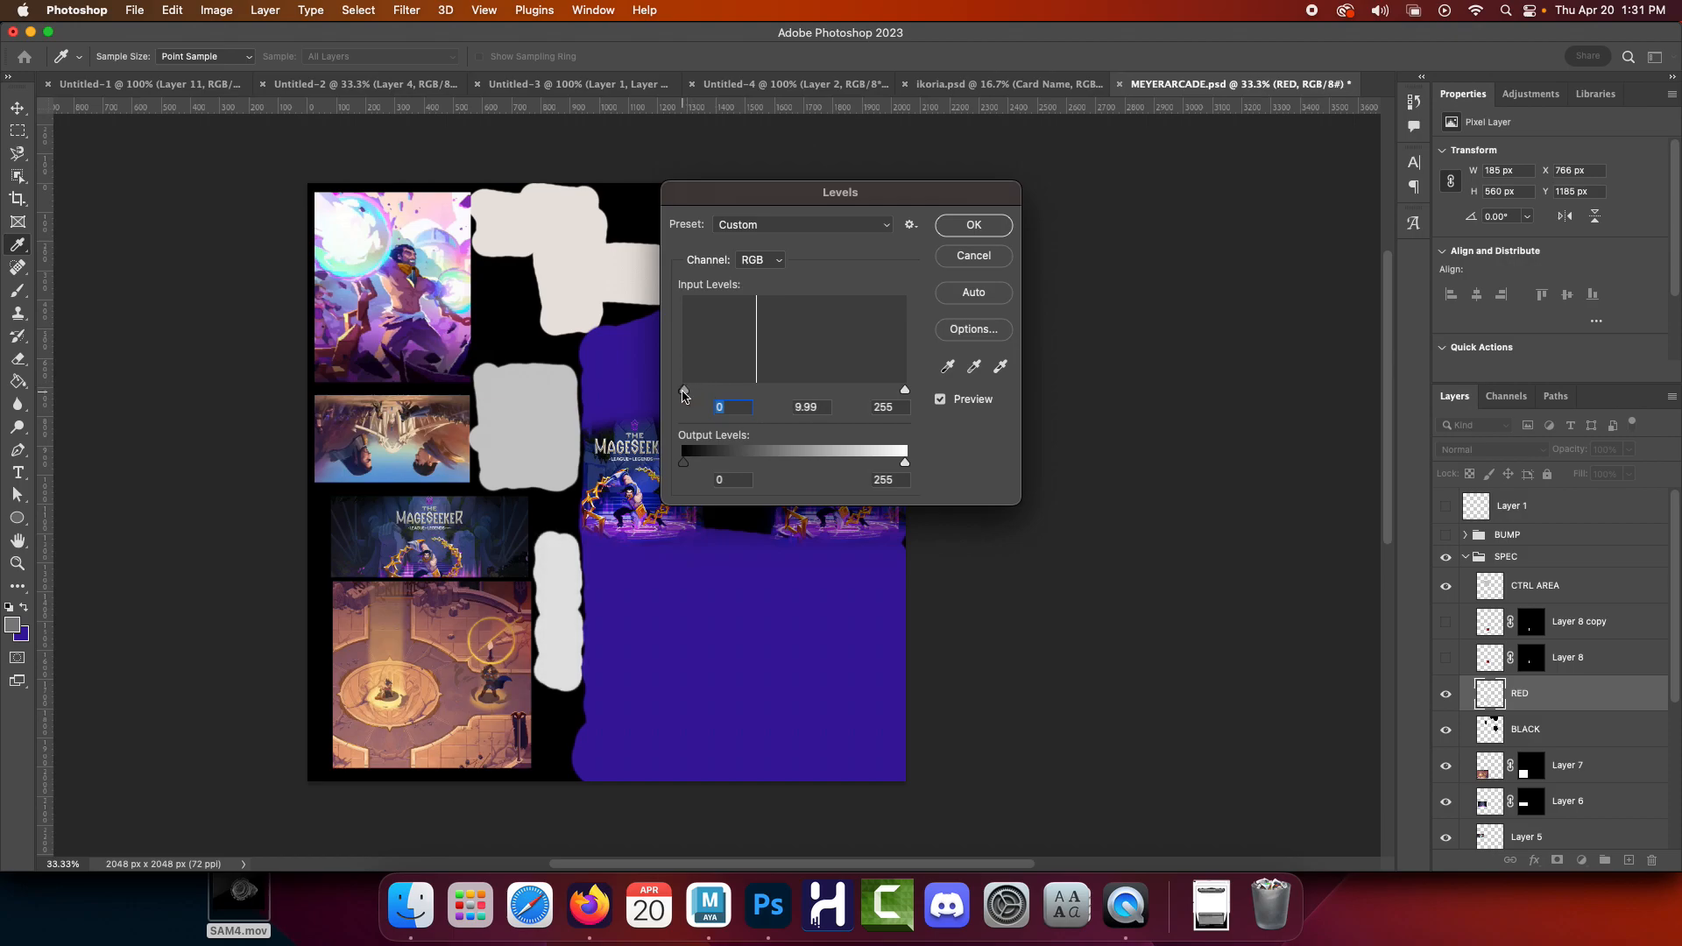
left_click(973, 224)
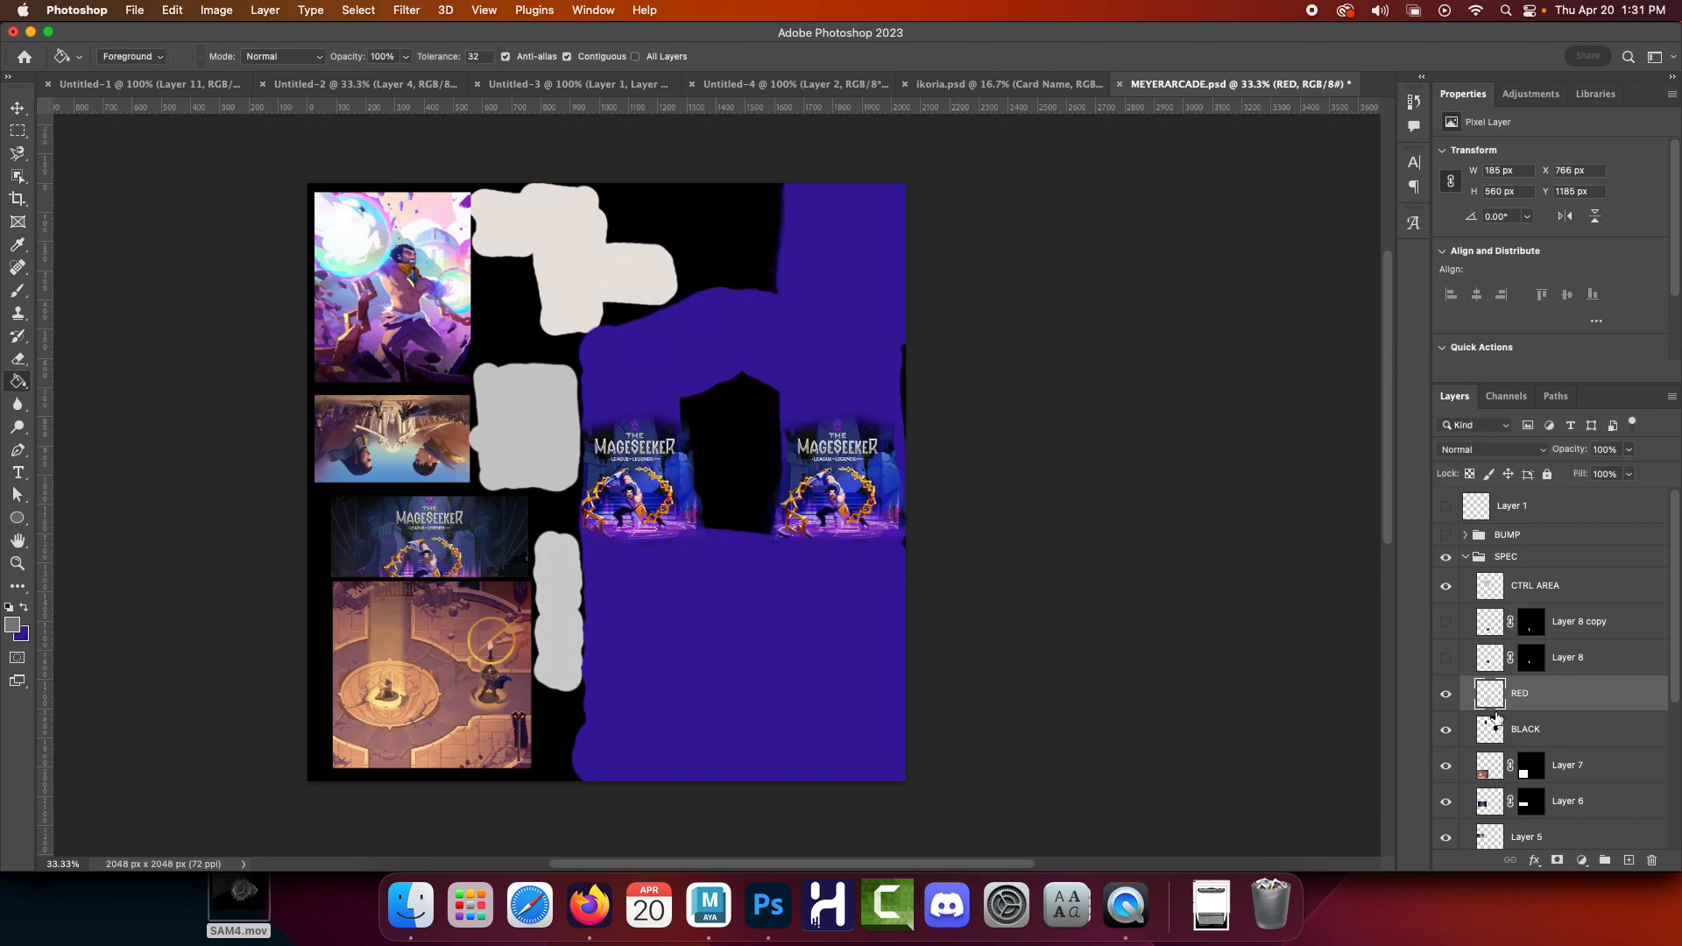
Desaturate the BLACK layer and turn it light gray by raising the black output level in Levels
left_click(1529, 728)
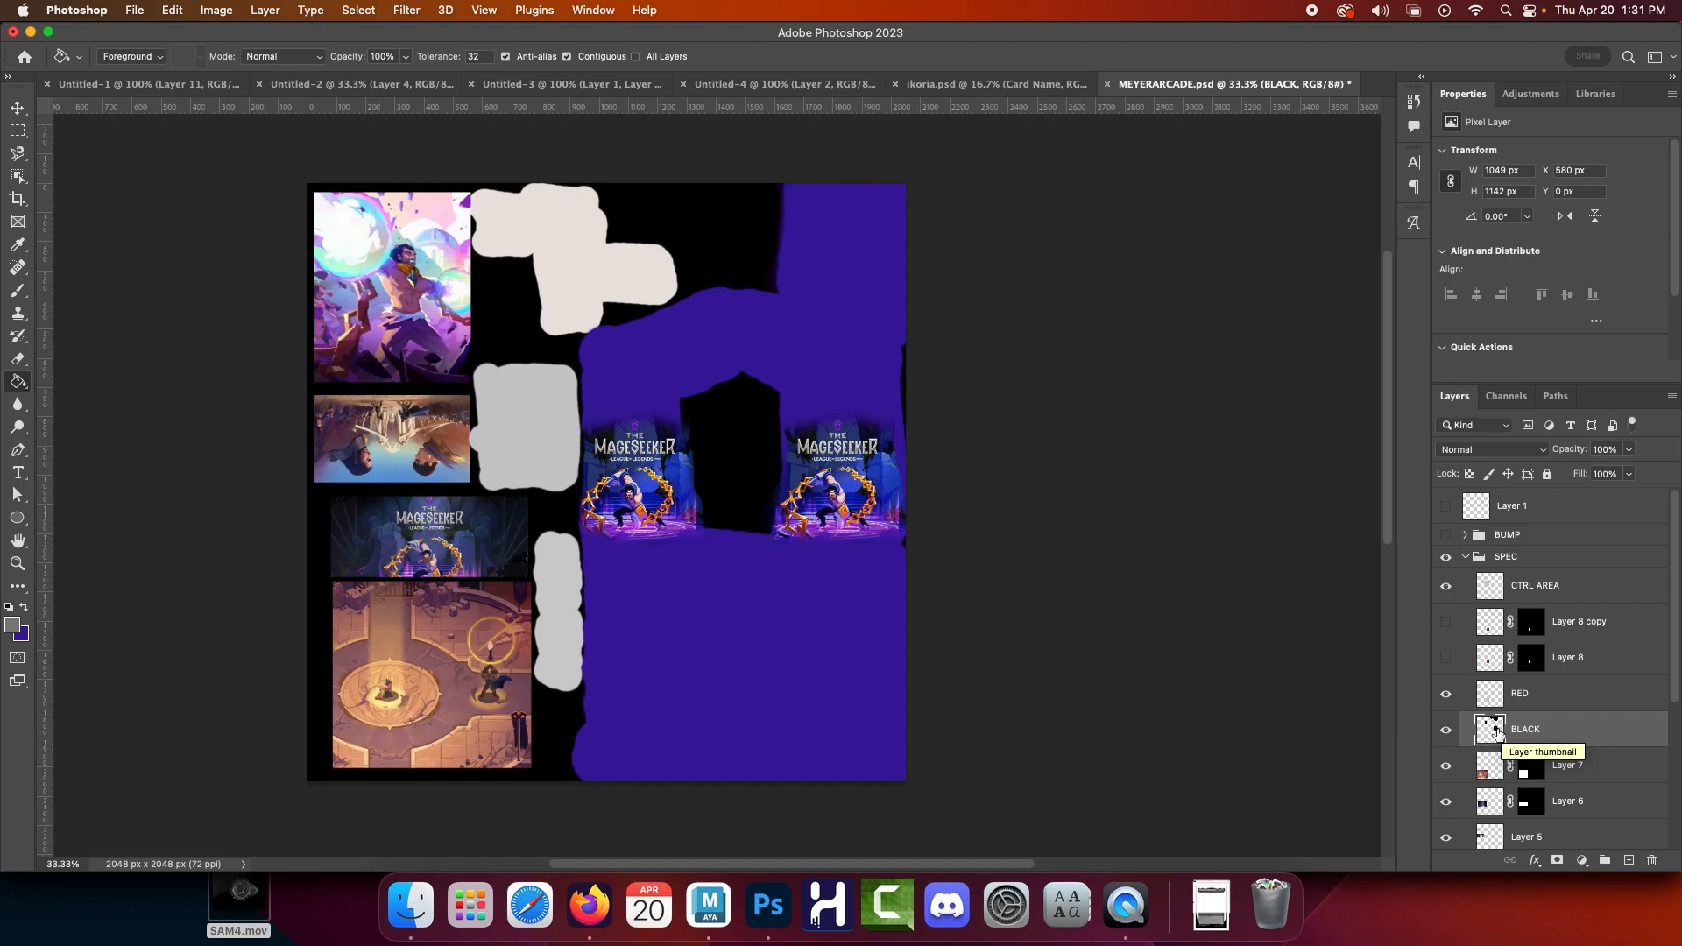
left_click(220, 9)
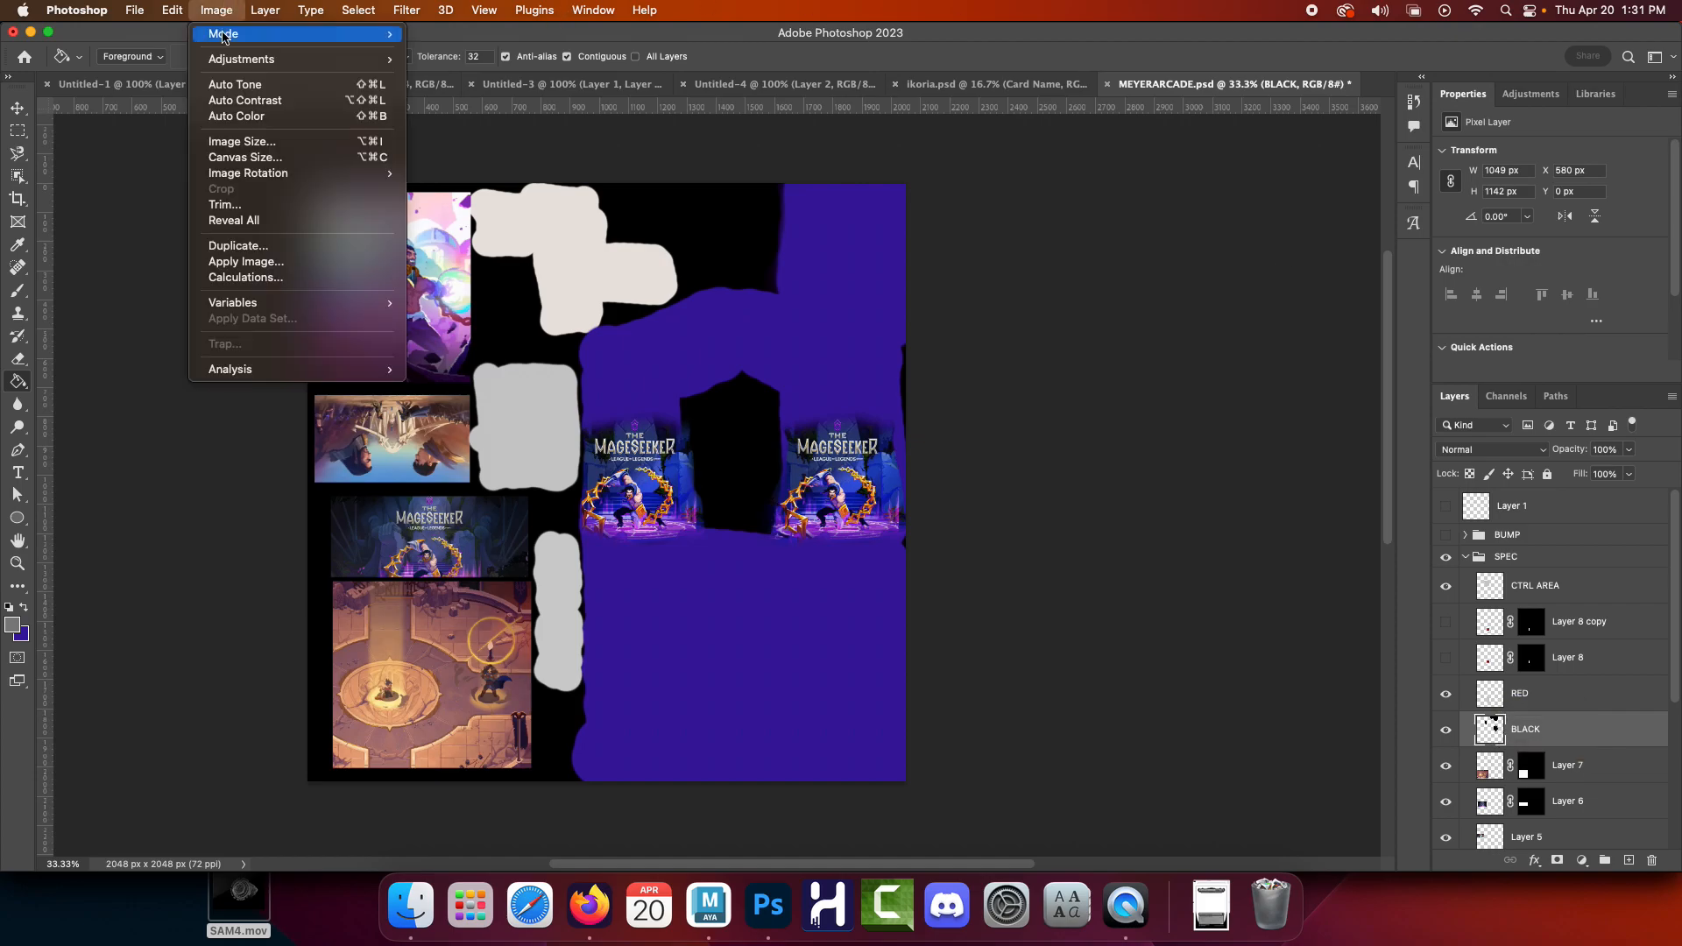
mouse_move(231, 61)
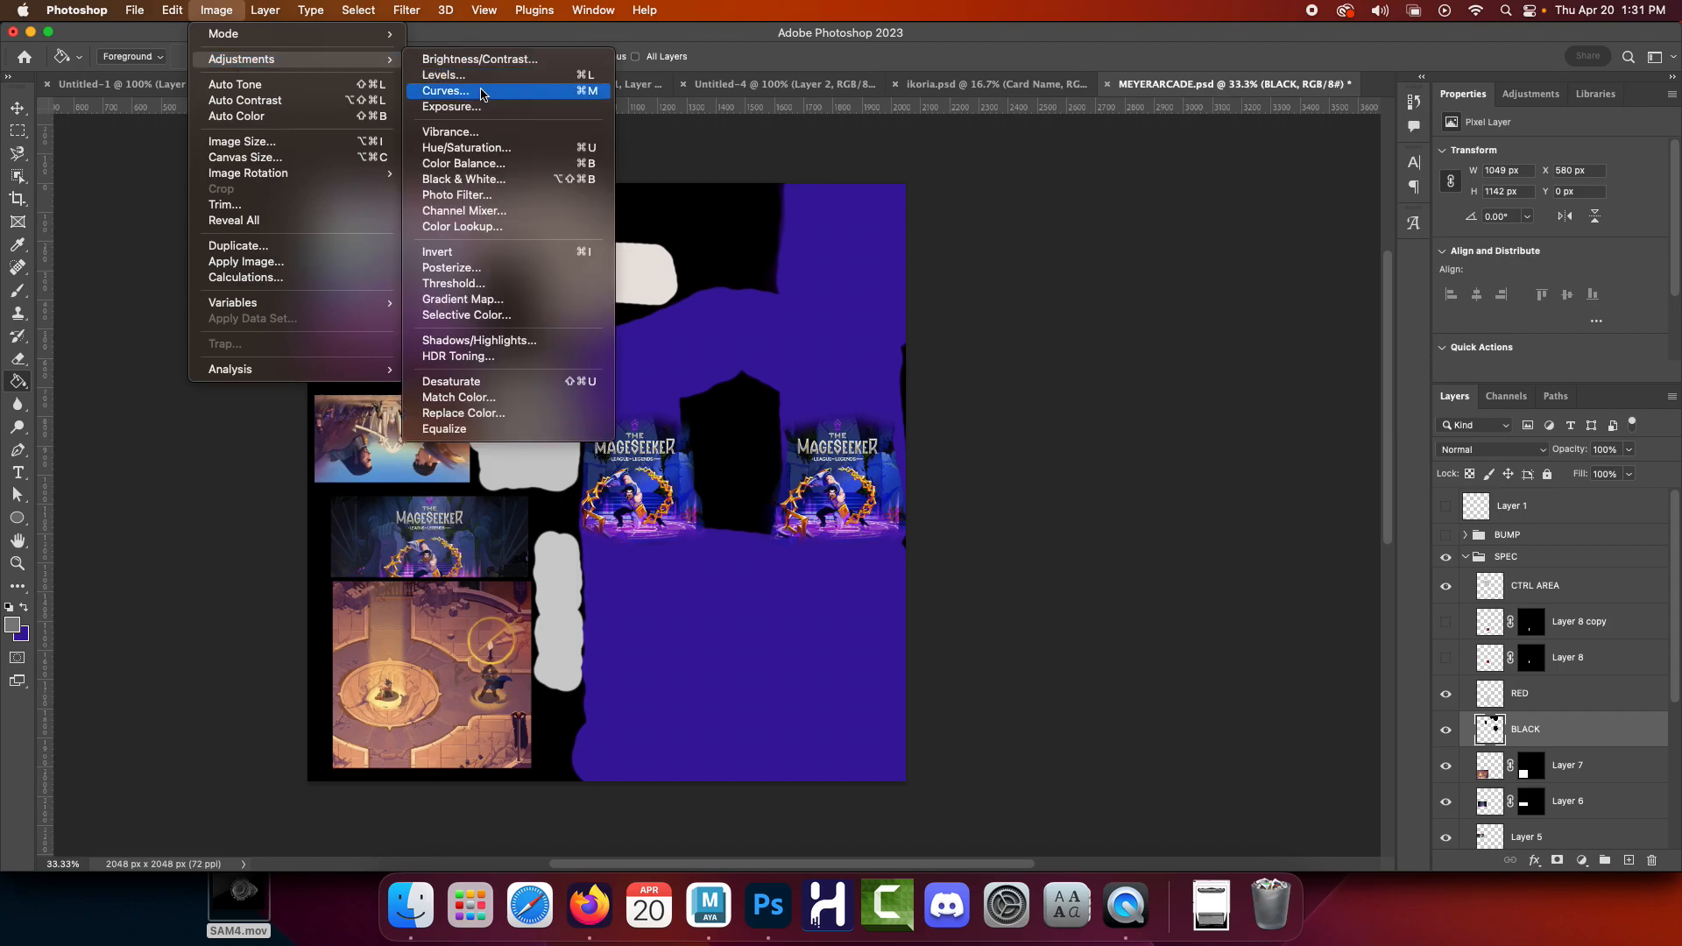
left_click(545, 381)
left_click(226, 5)
mouse_move(263, 59)
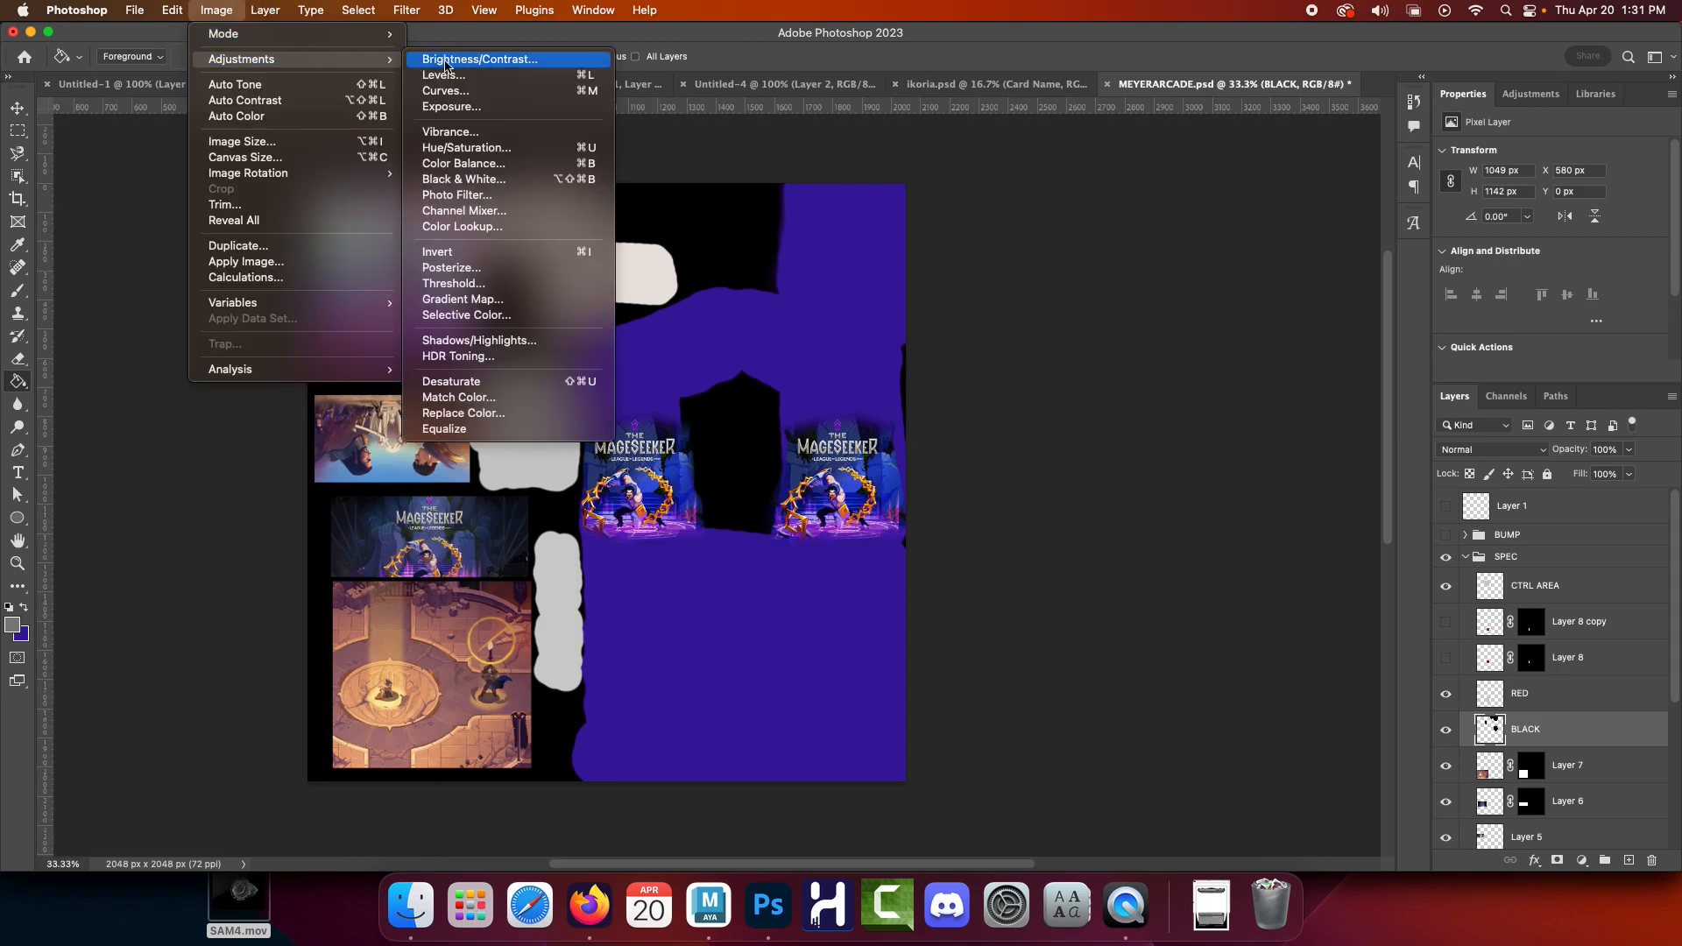
left_click(490, 76)
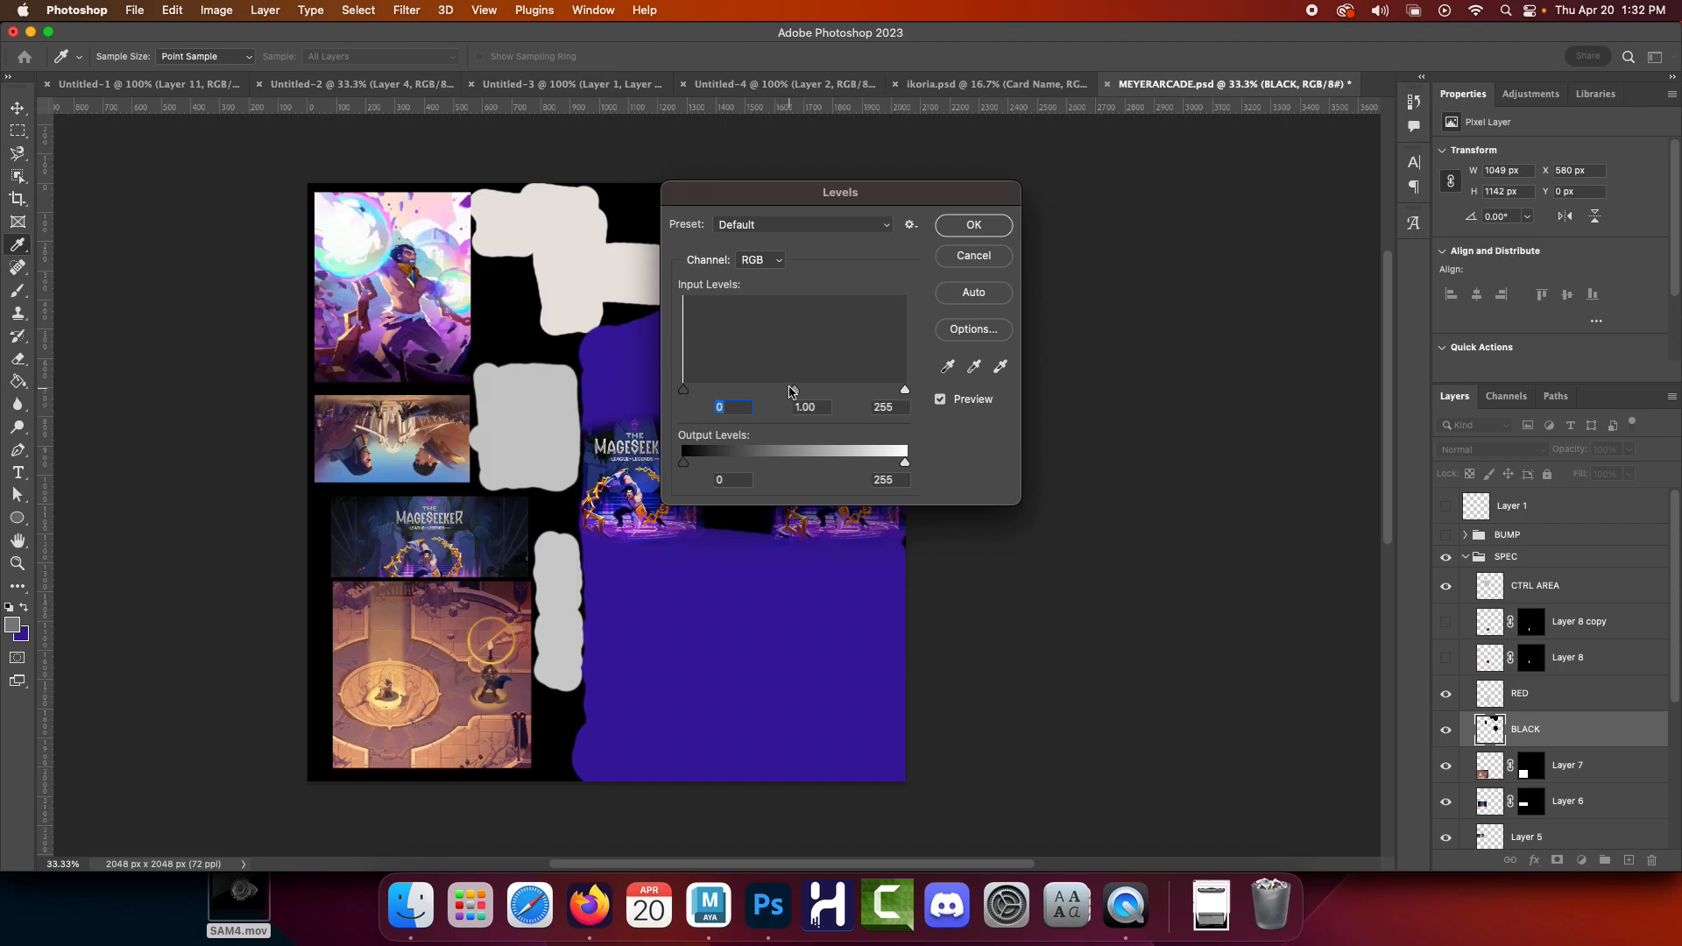
left_click_drag(684, 466, 846, 465)
left_click(974, 225)
key("g")
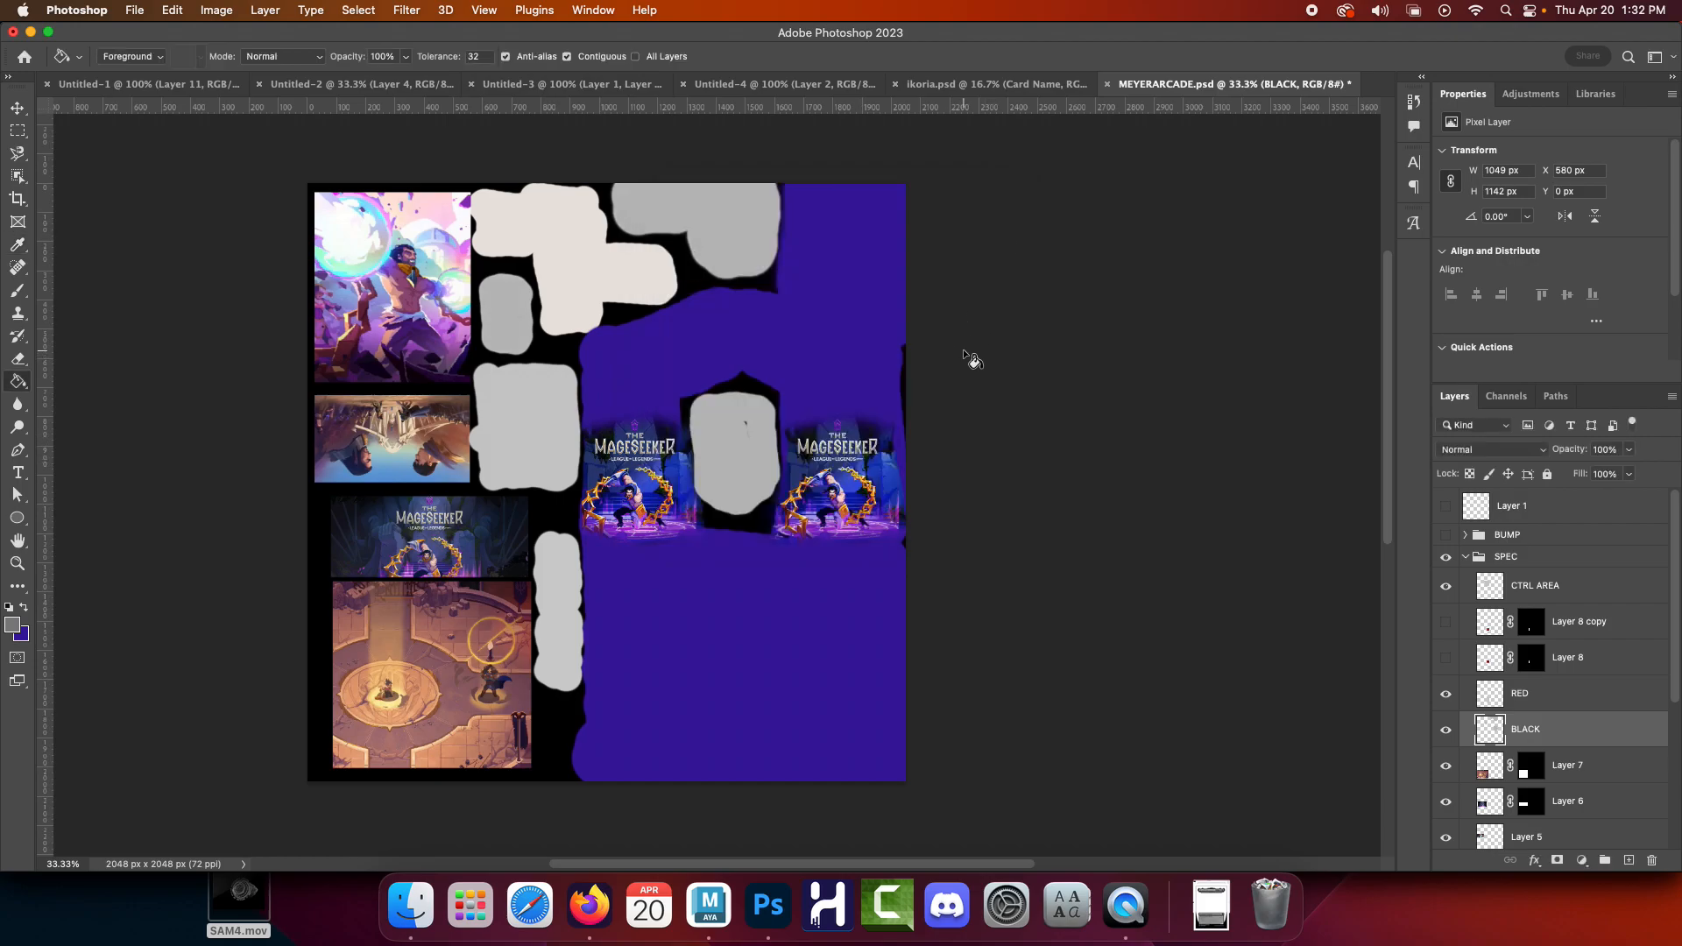
Identify the artwork on Layer 7 of the SPEC group by toggling its visibility, and select its image content
scroll(1489, 744, "down", 1)
left_click(1447, 742)
left_click(1446, 742)
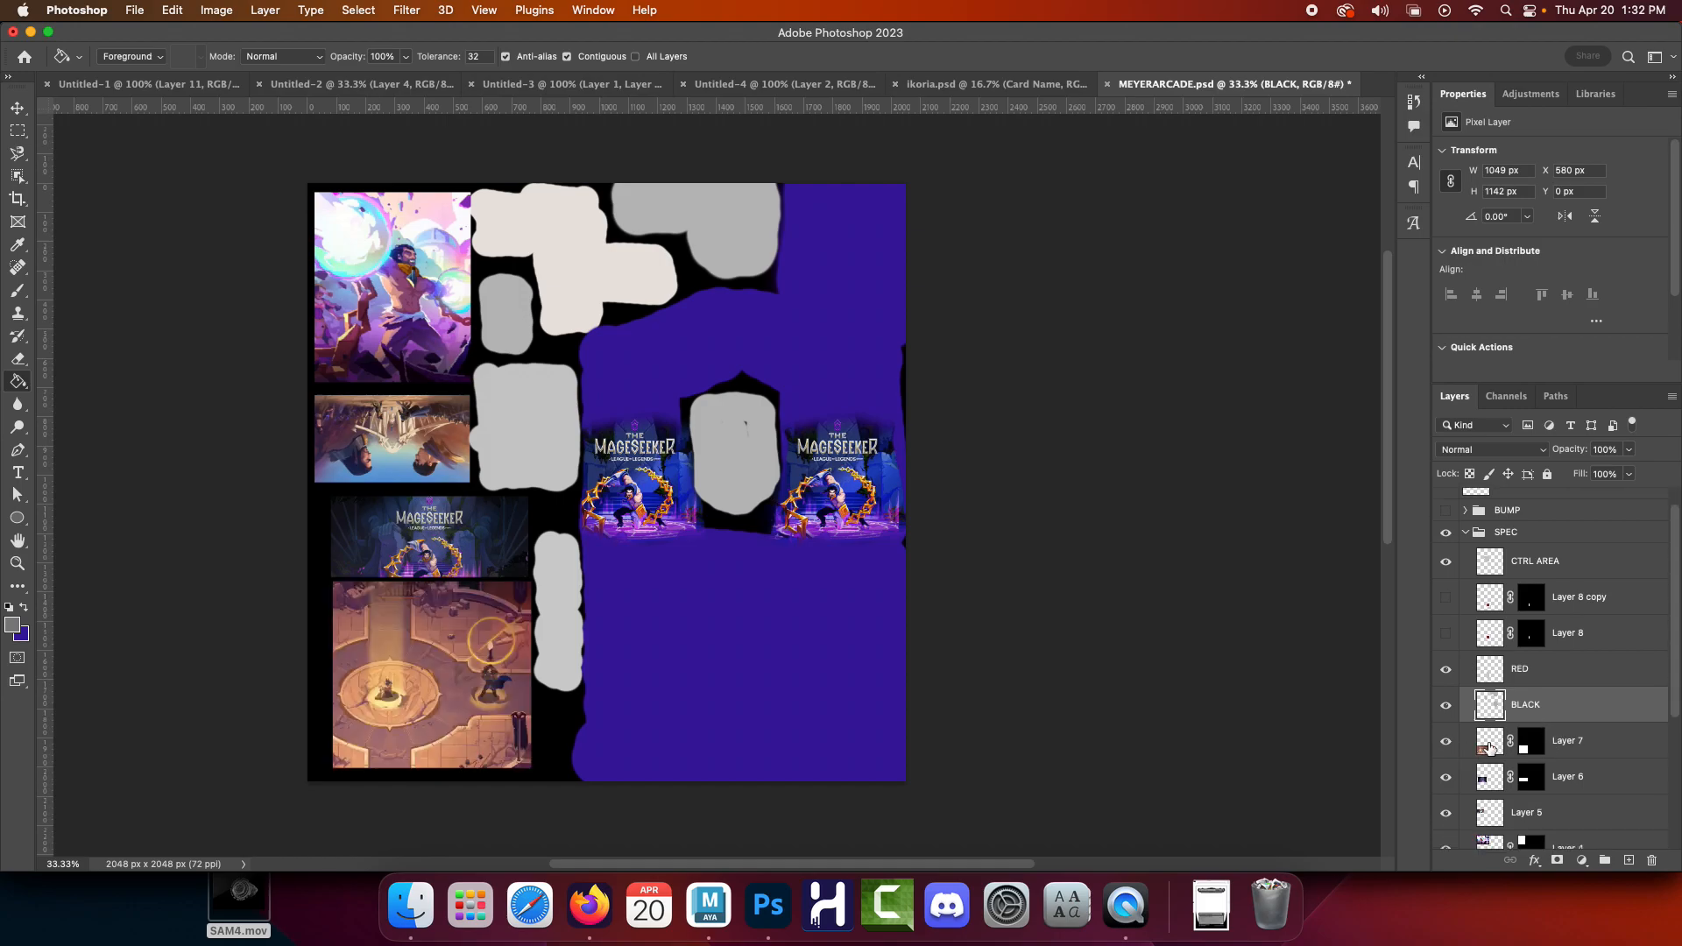
left_click(1489, 748)
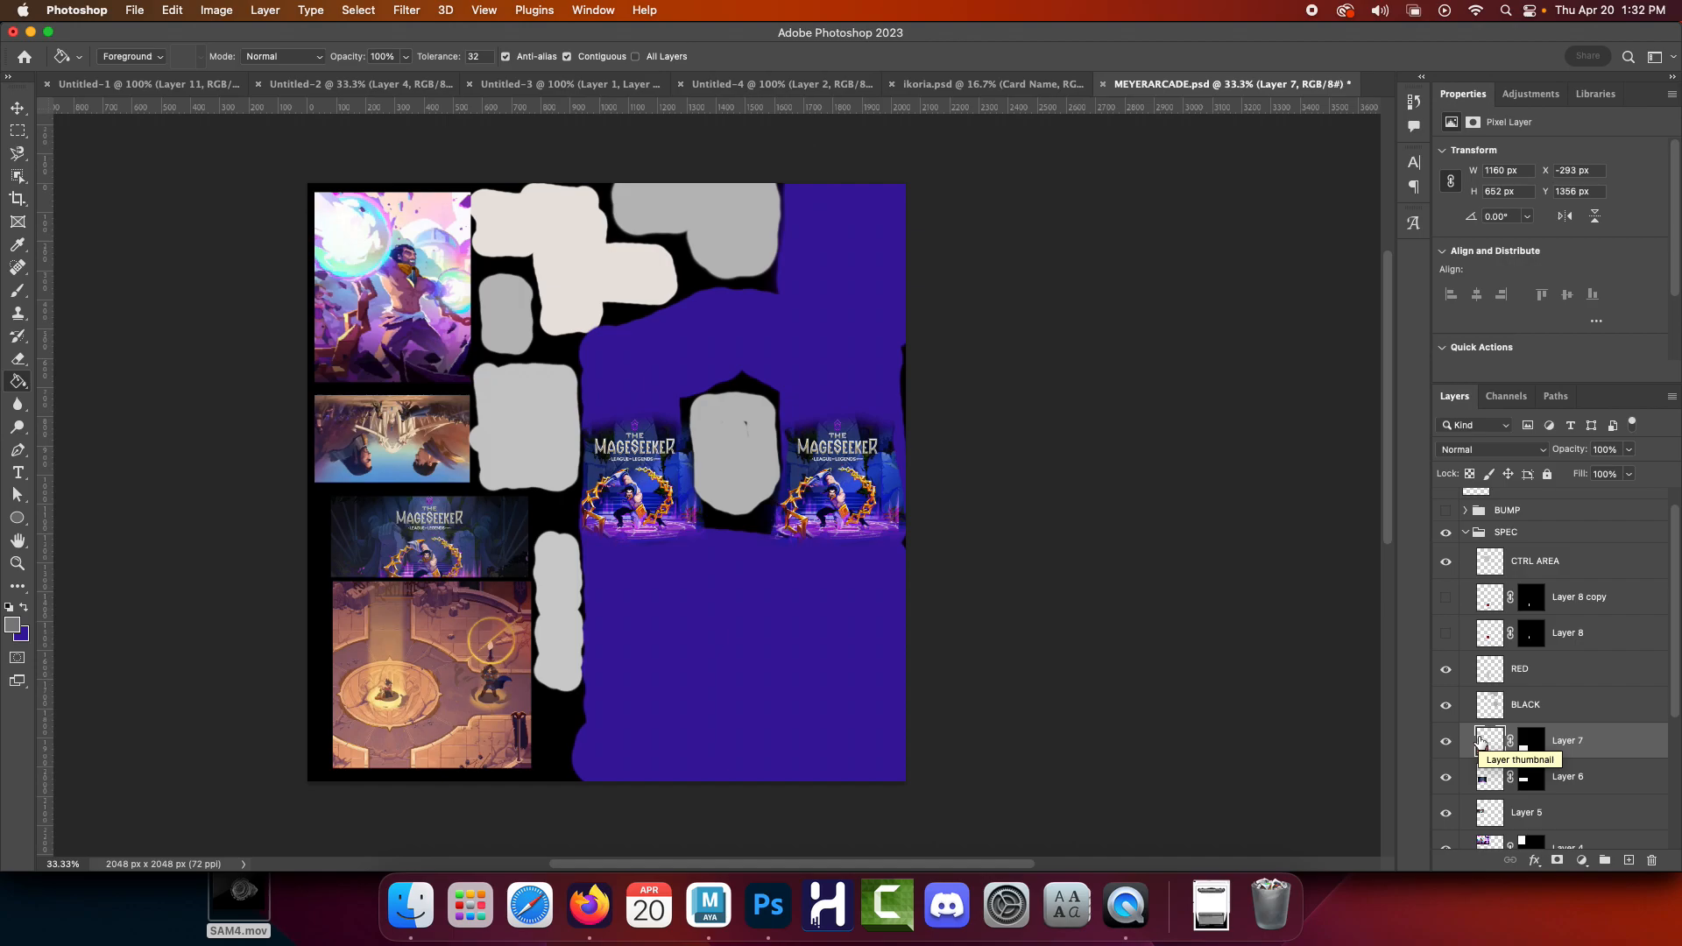
left_click(1446, 742)
left_click(1446, 742)
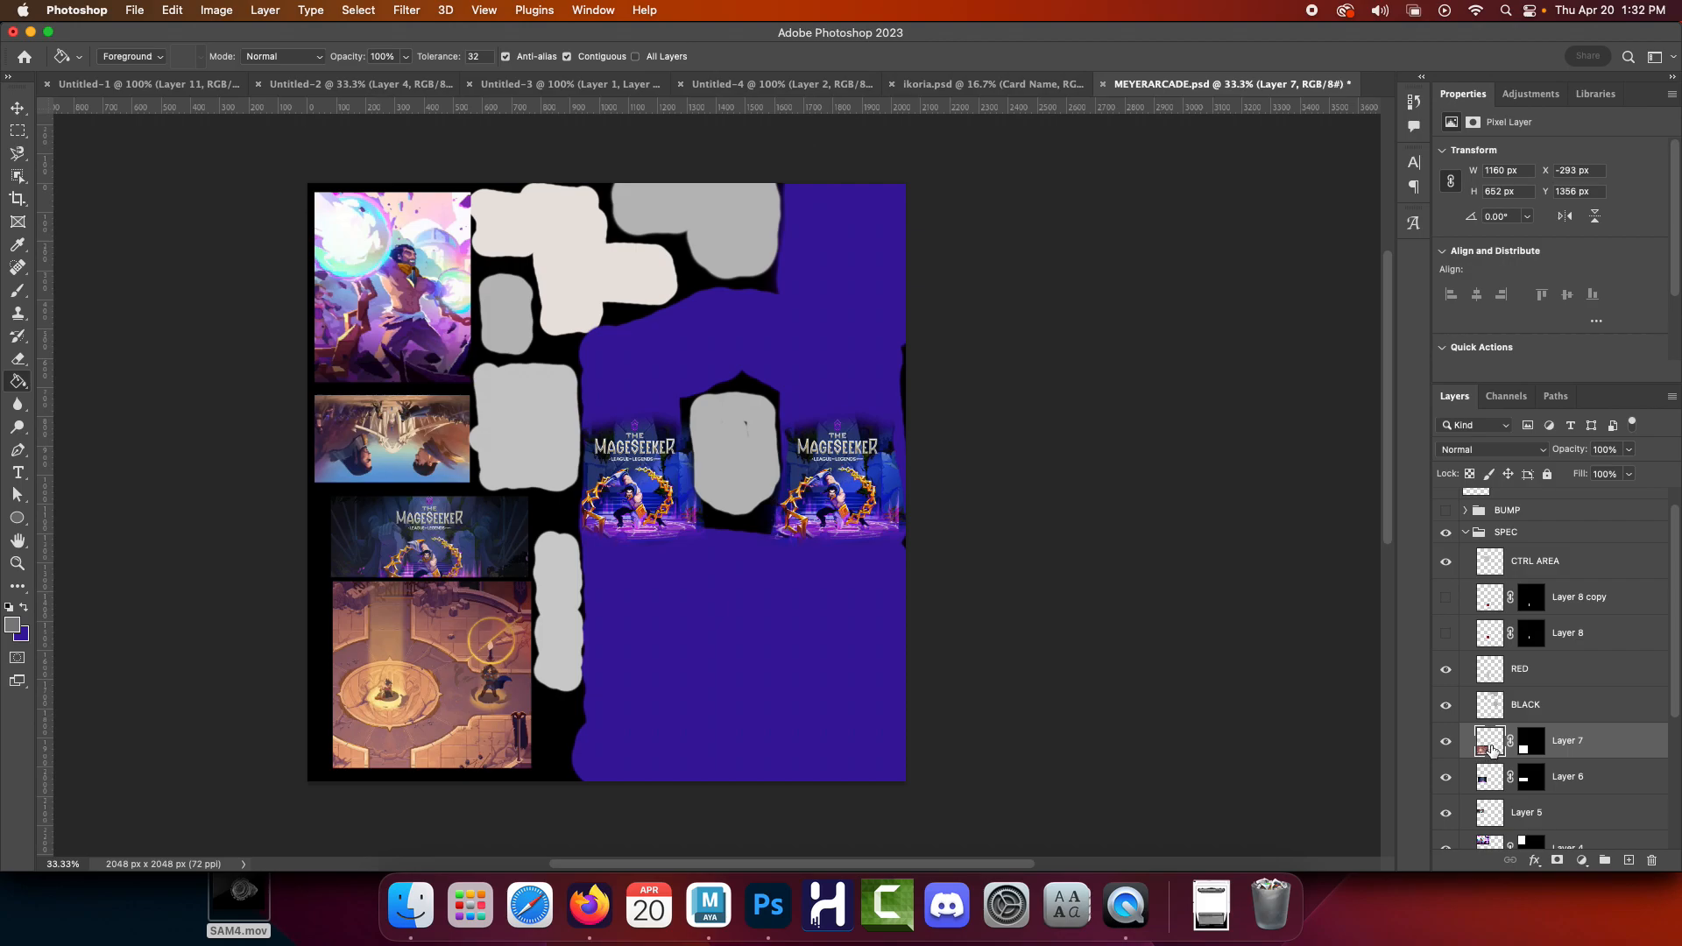
Set the foreground color to ffffff and paint over the whole Layer 7 artwork with a 400 px brush
left_click(13, 624)
type("ffffff")
left_click(870, 269)
key("b")
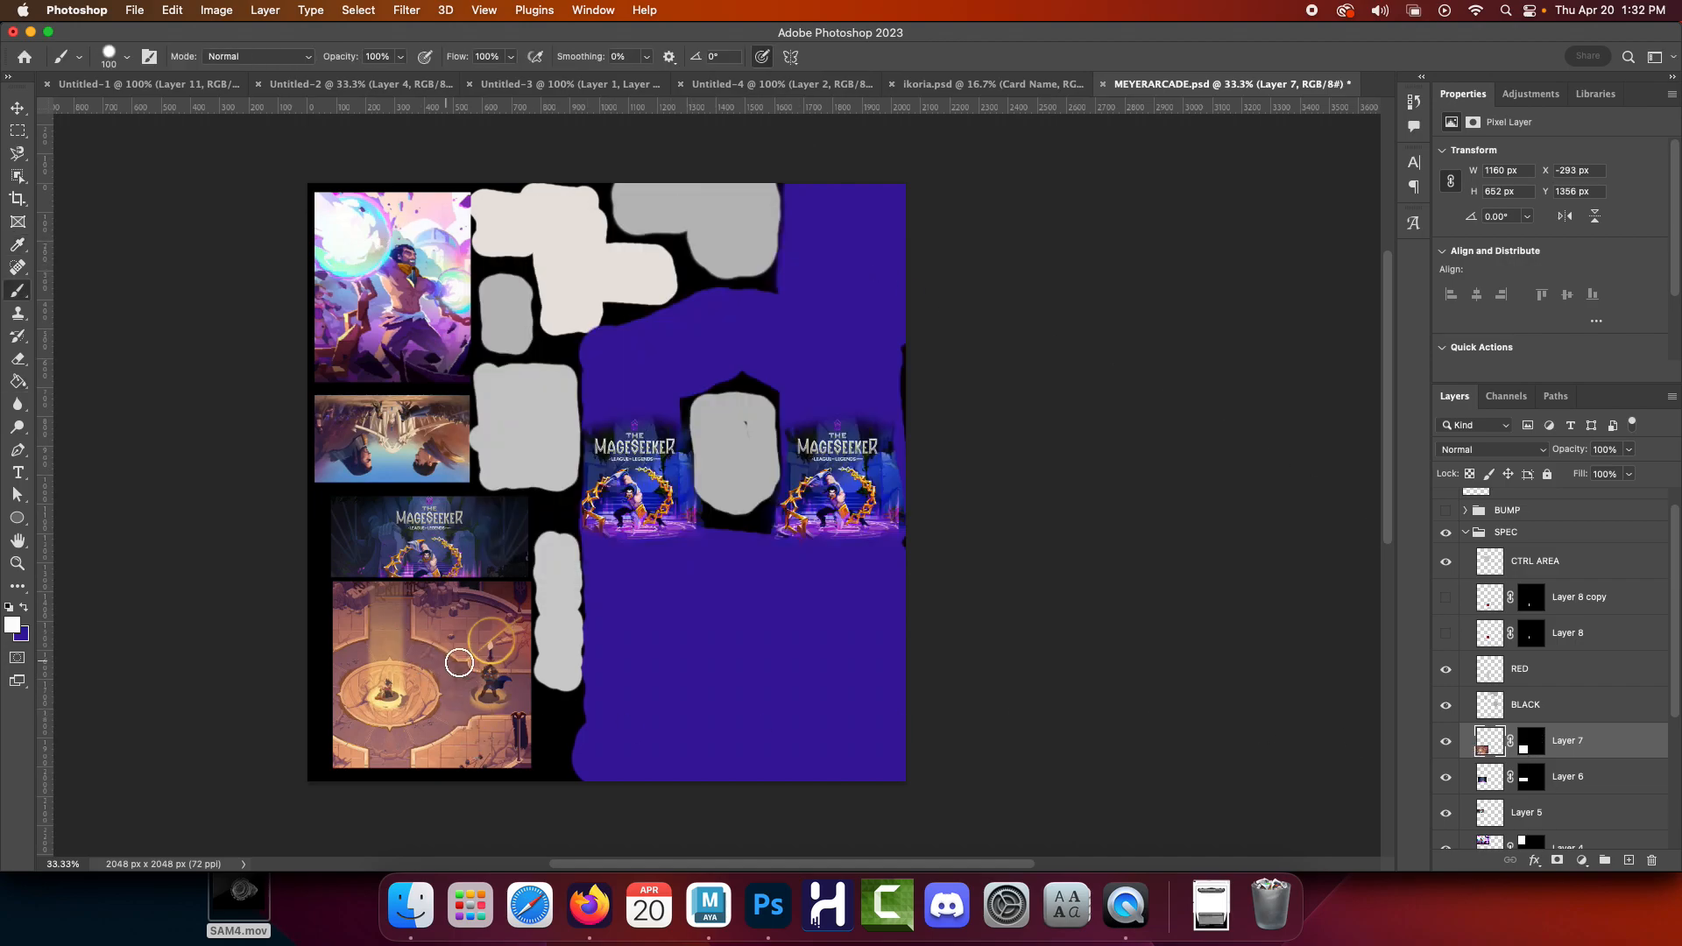
key("bracketright")
key("bracketright")
key("bracketright")
key("bracketright")
key("bracketright")
key("bracketright")
key("bracketright")
mouse_move(345, 590)
left_mouse_down()
mouse_move(292, 871)
mouse_move(563, 451)
mouse_move(457, 614)
mouse_move(608, 688)
left_mouse_up()
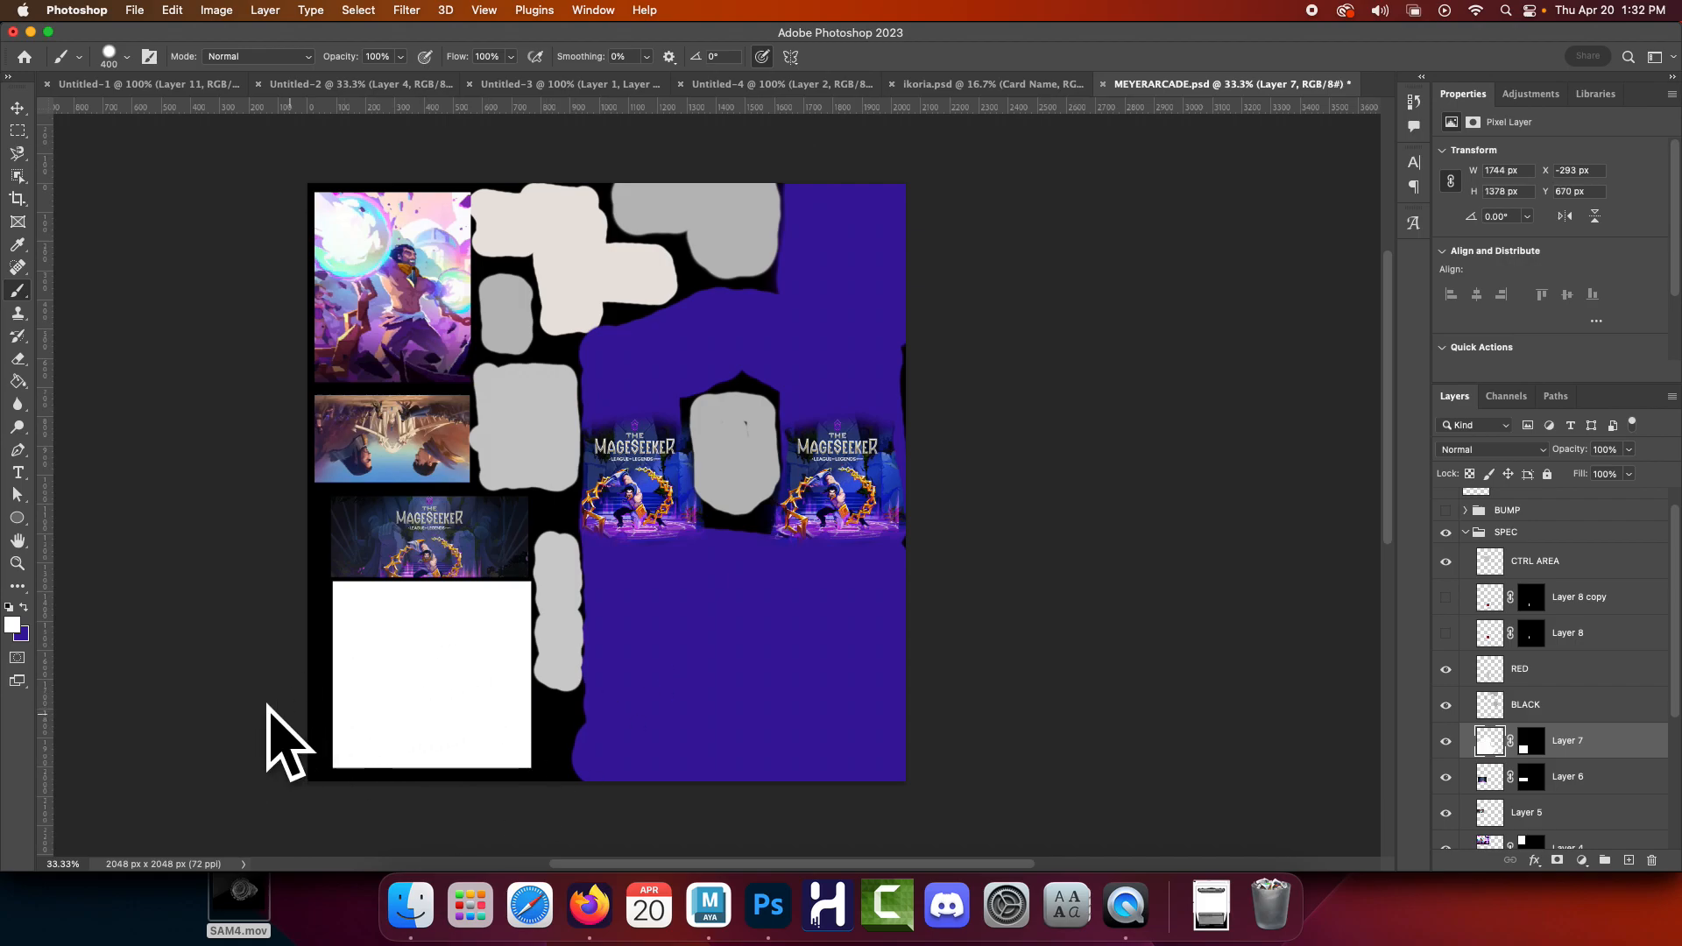
Identify the Mageseeker banner on Layer 6 by toggling its visibility, and desaturate that layer
left_click(1444, 778)
left_click(1442, 779)
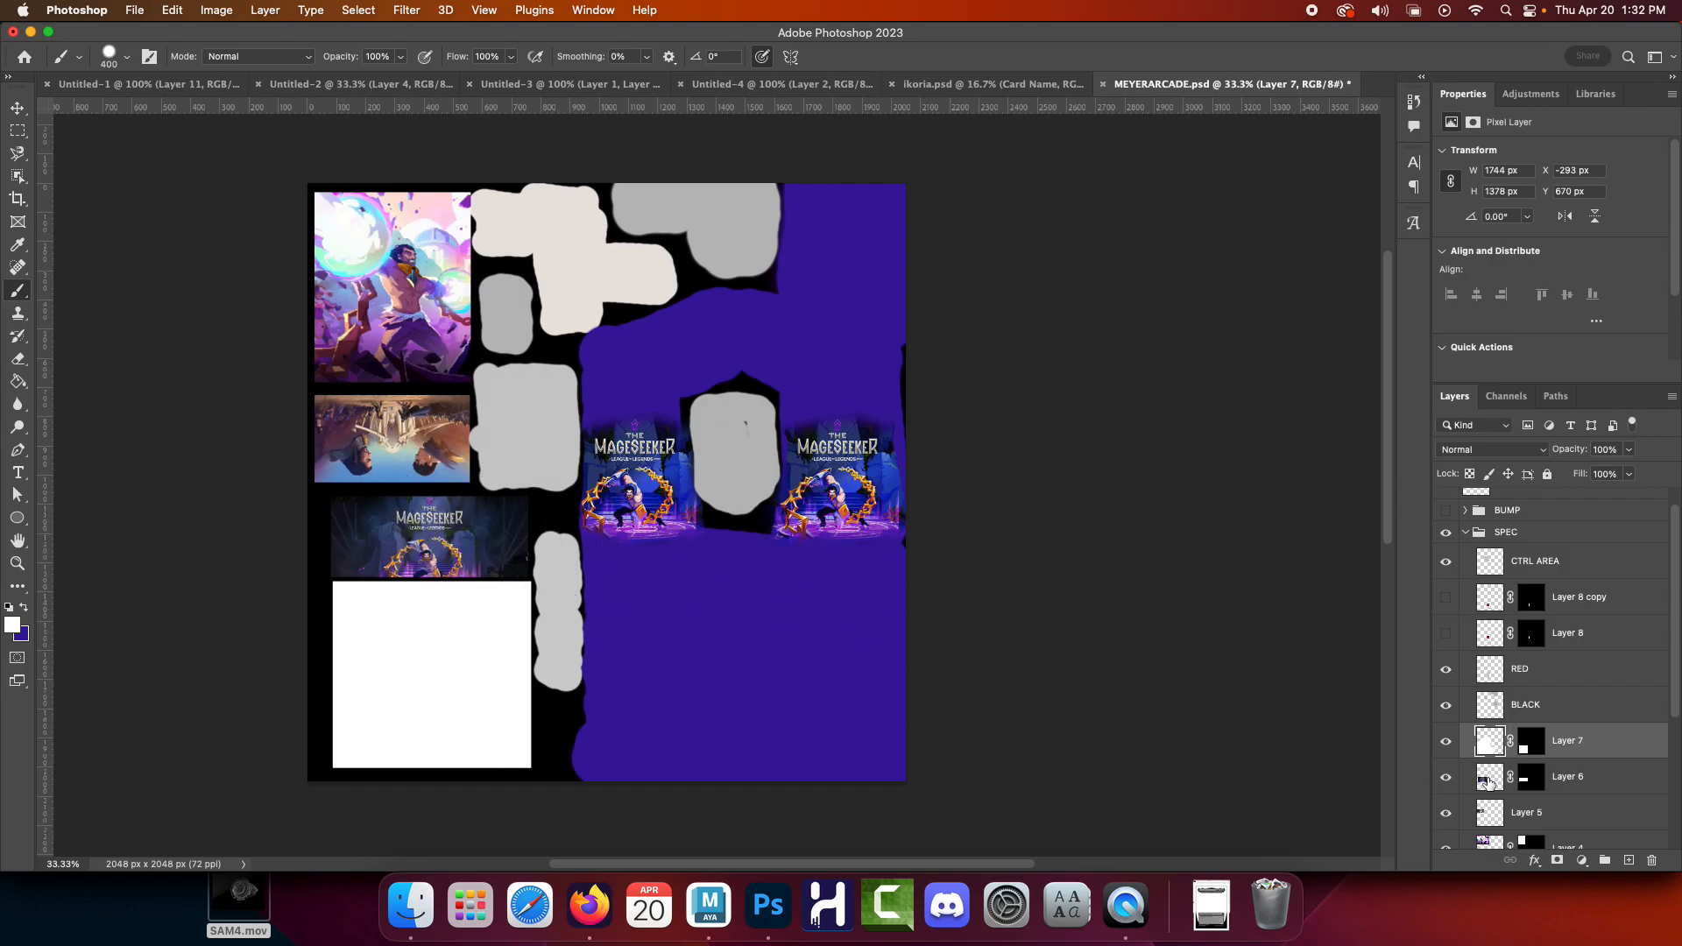
left_click(1601, 781)
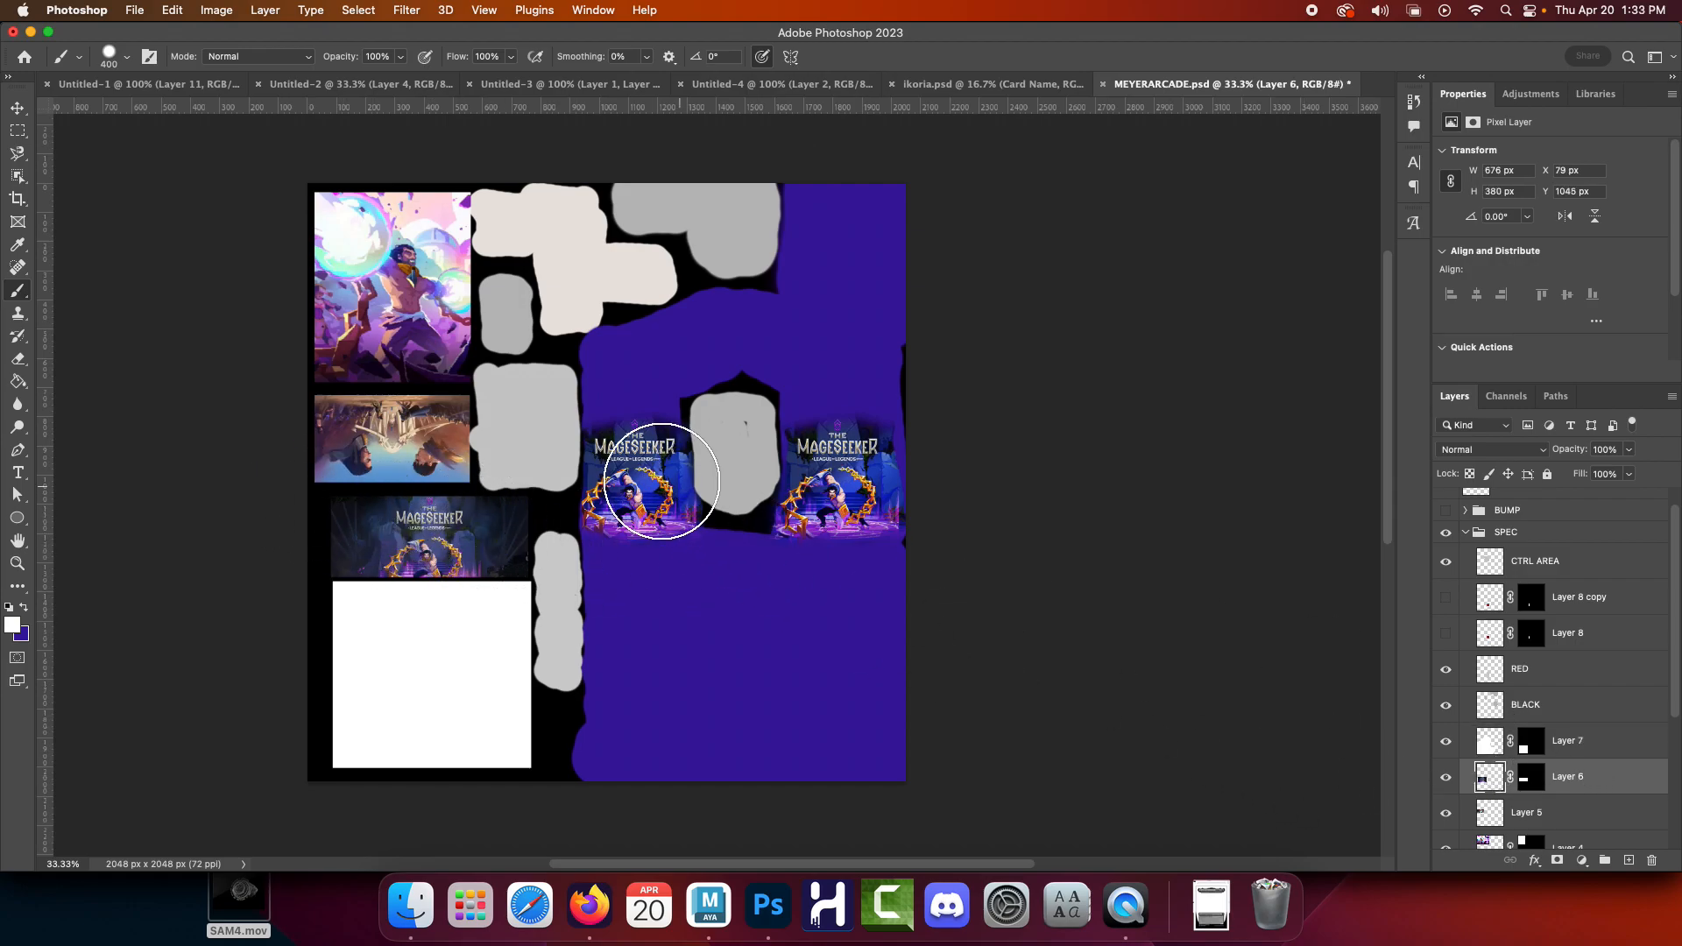
left_click(217, 10)
mouse_move(242, 59)
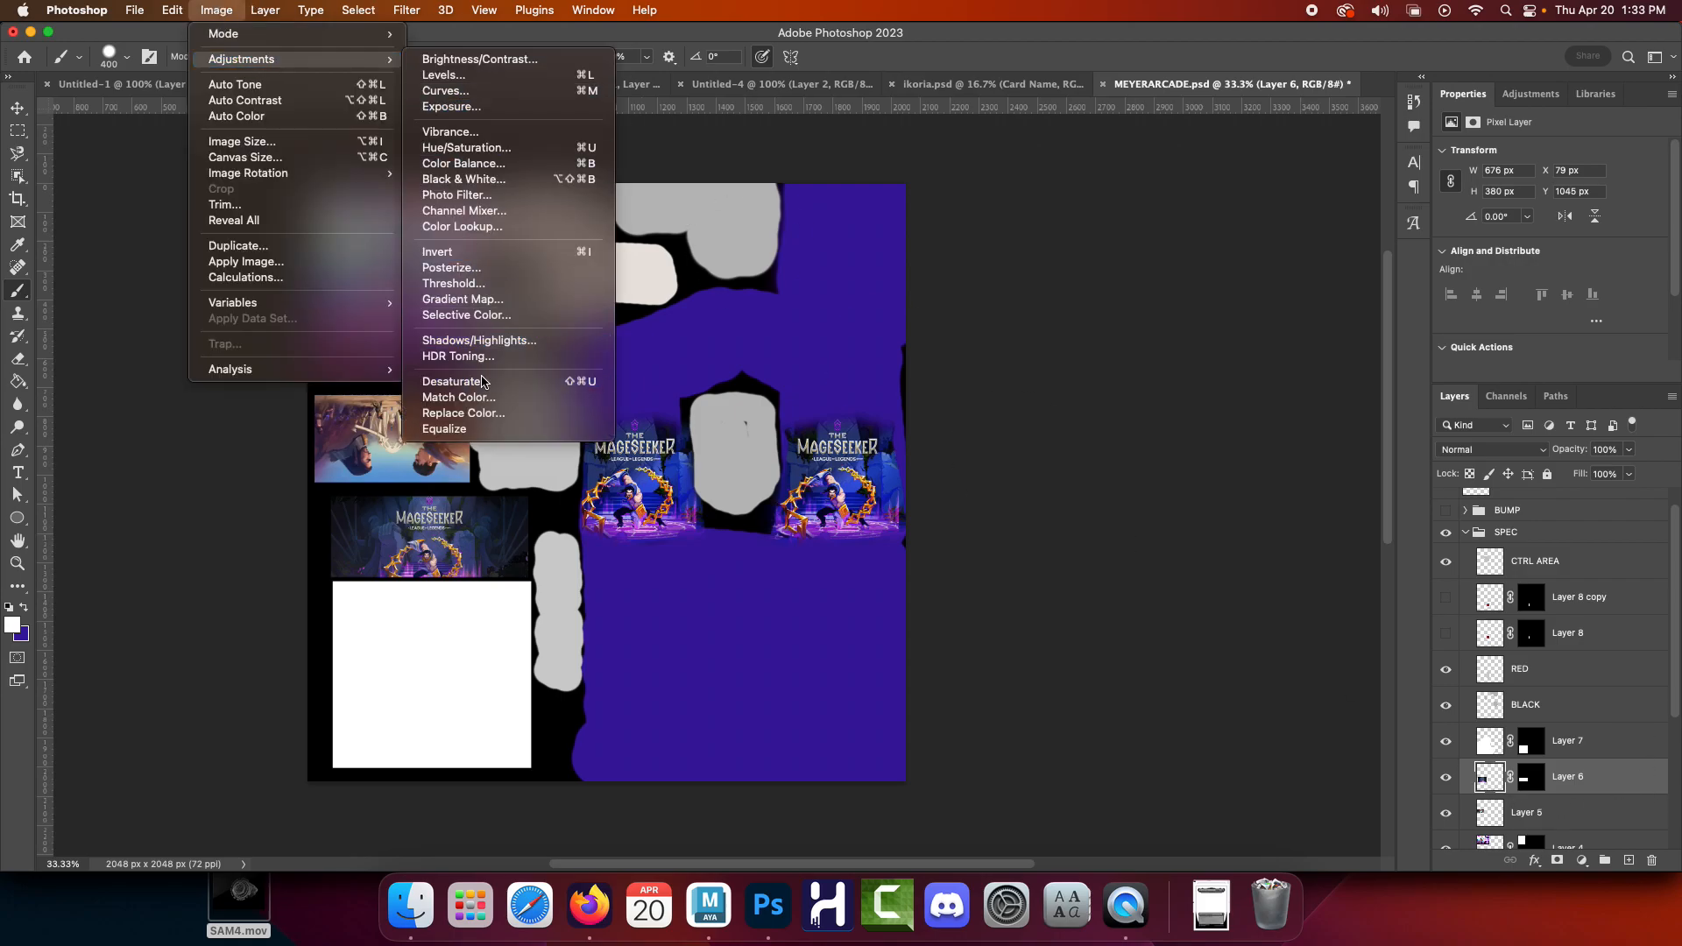
left_click(451, 382)
Brighten the Layer 6 banner with Levels, setting the midtone input to 2.42 and the white input to 162
left_click(217, 10)
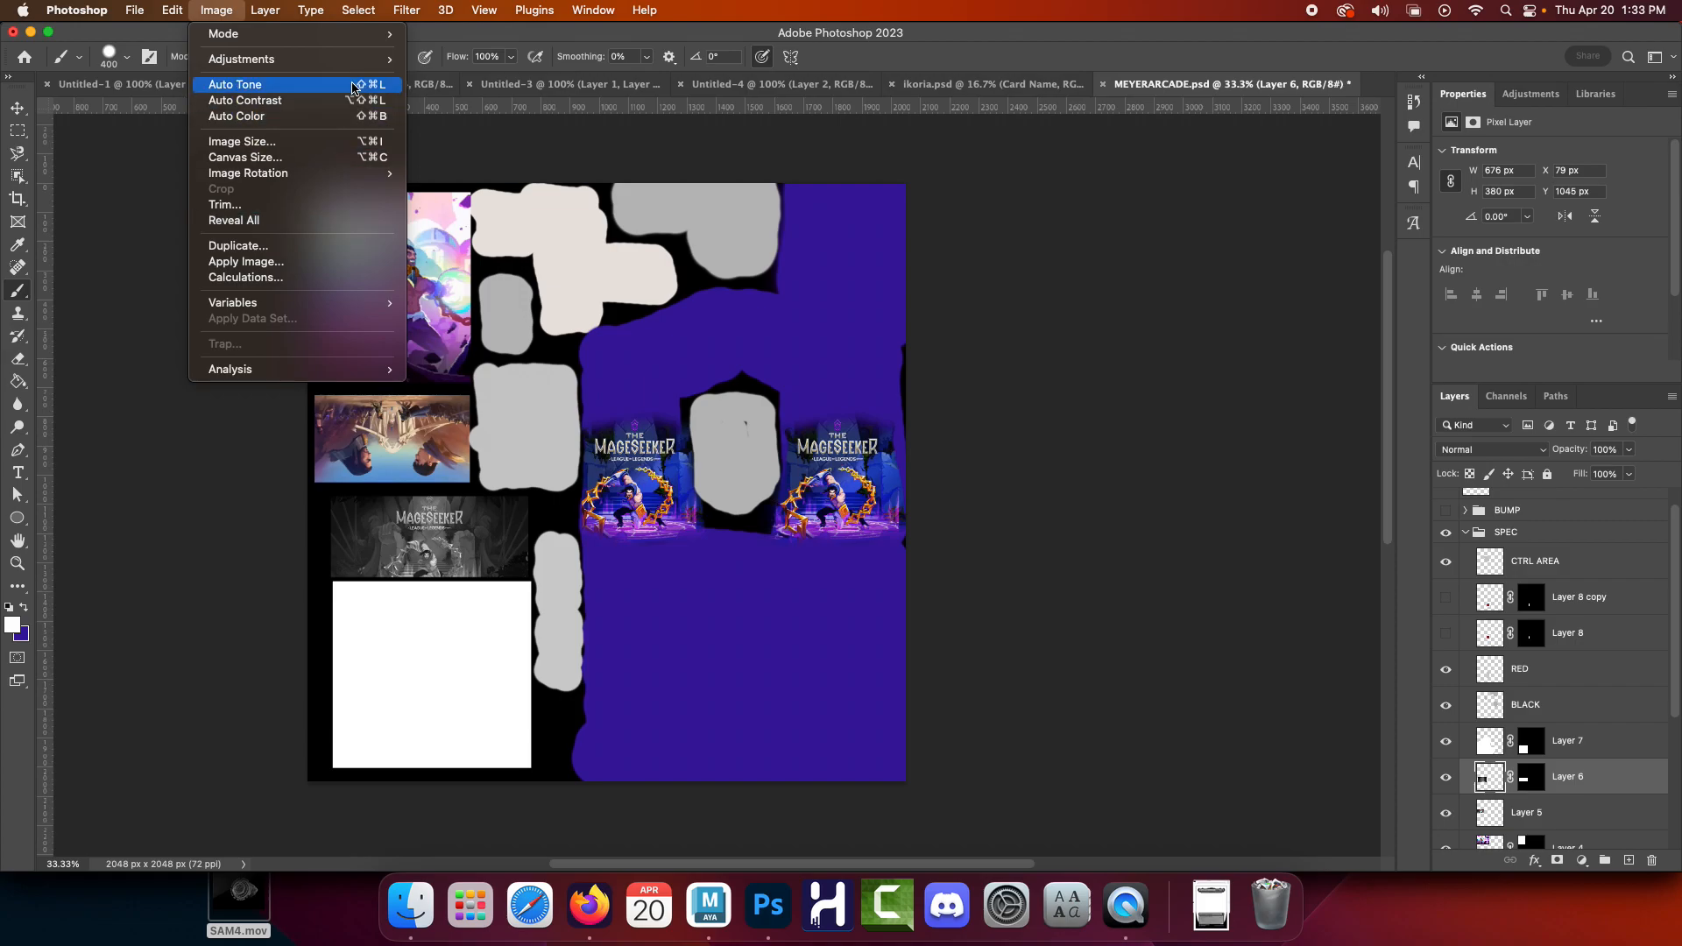
mouse_move(242, 59)
left_click(438, 74)
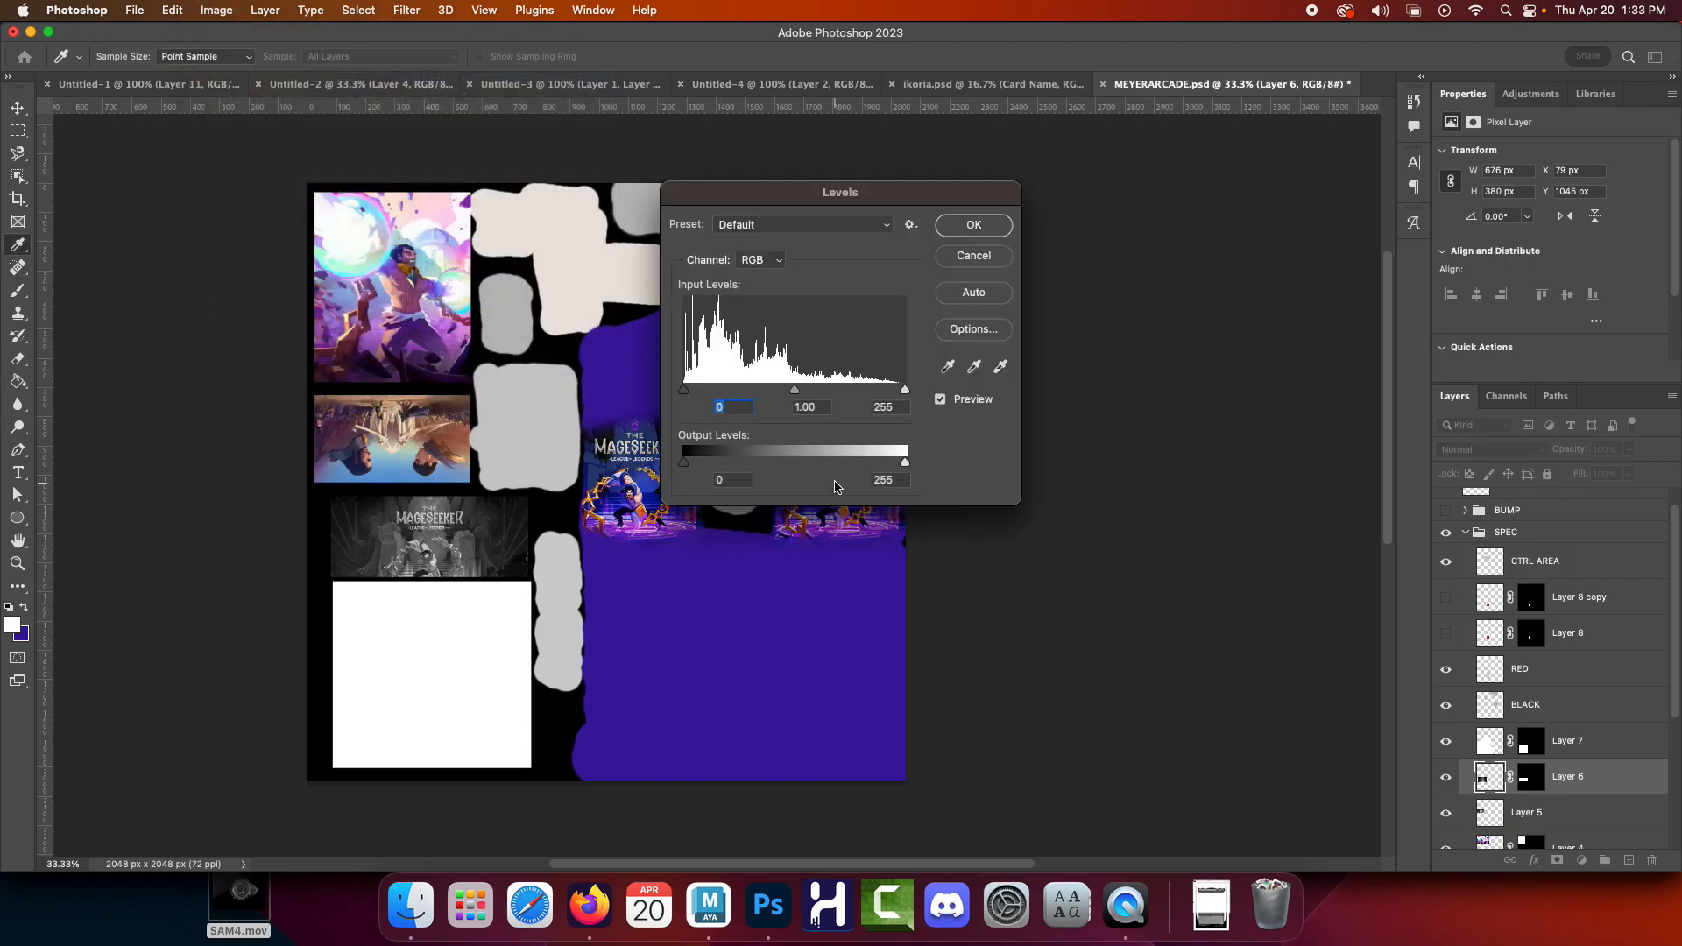
left_click_drag(793, 391, 733, 394)
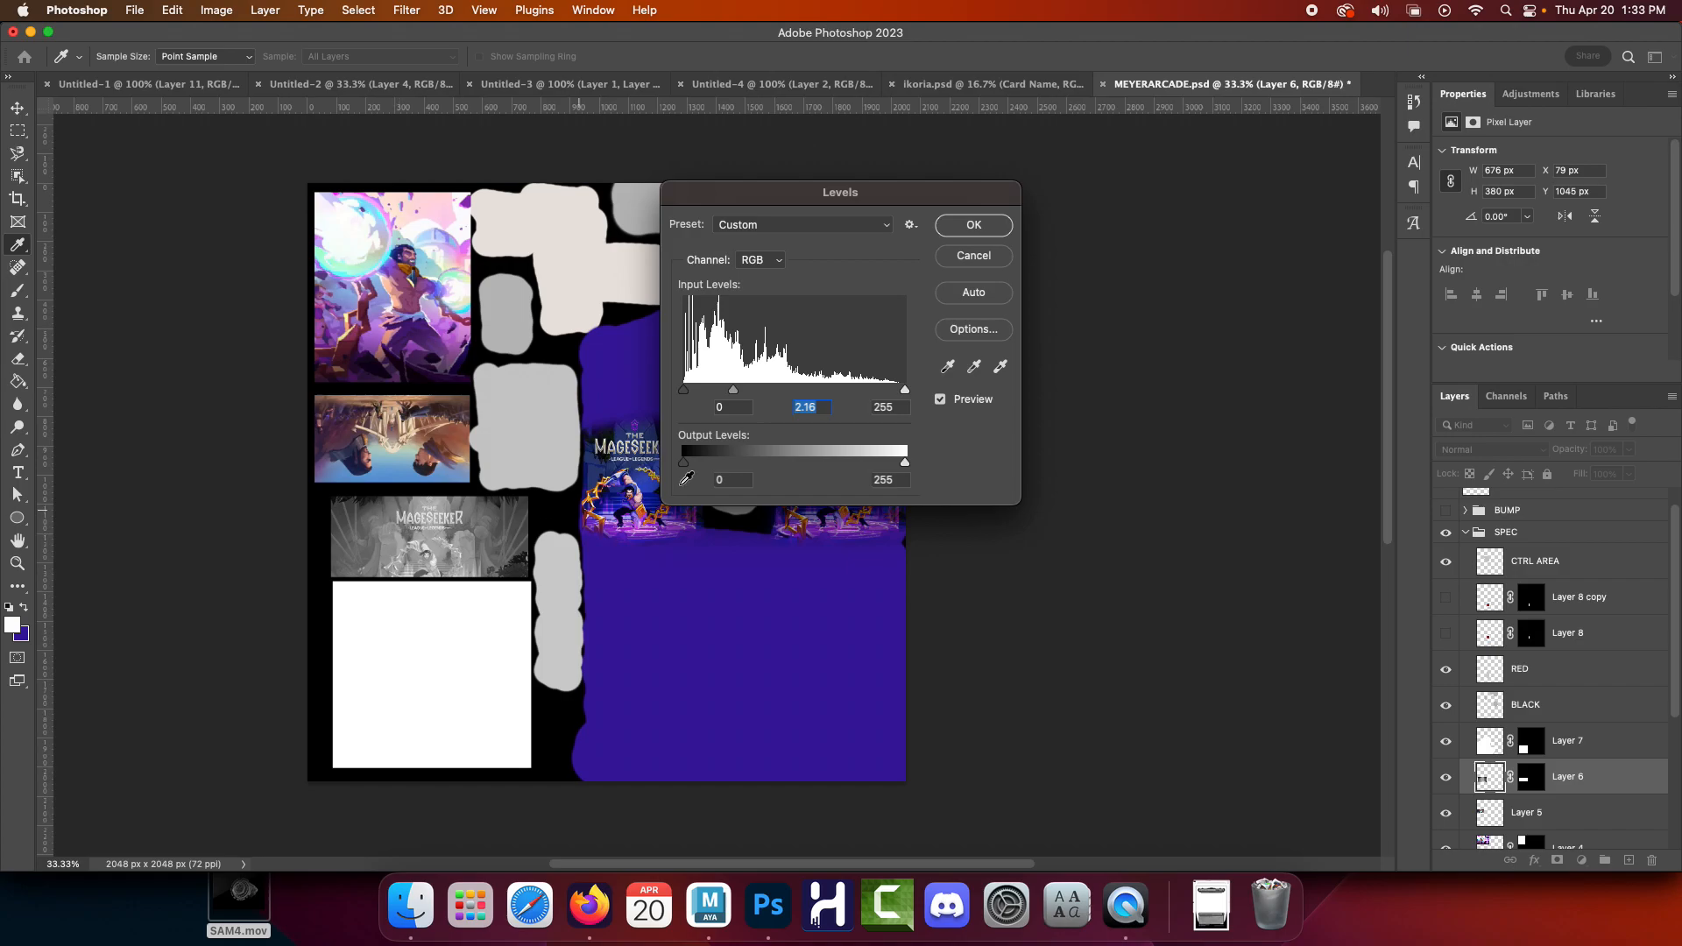
left_click_drag(734, 392, 726, 391)
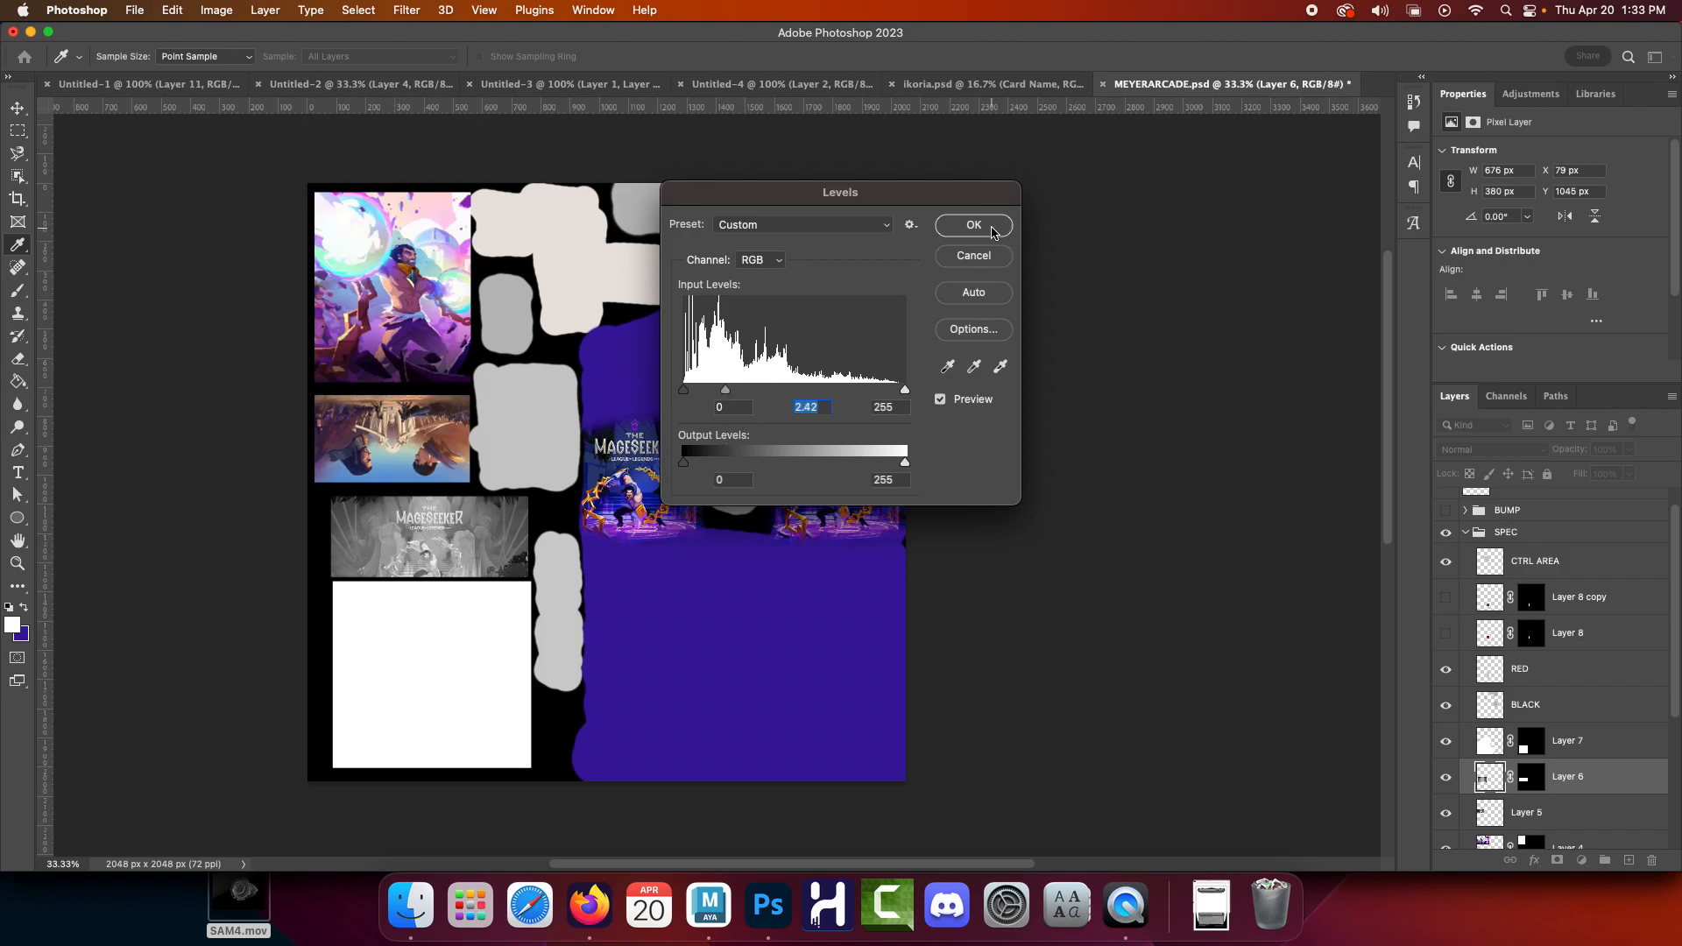
mouse_move(906, 464)
left_mouse_down()
mouse_move(876, 465)
mouse_move(905, 464)
left_mouse_up()
left_click_drag(905, 391, 825, 408)
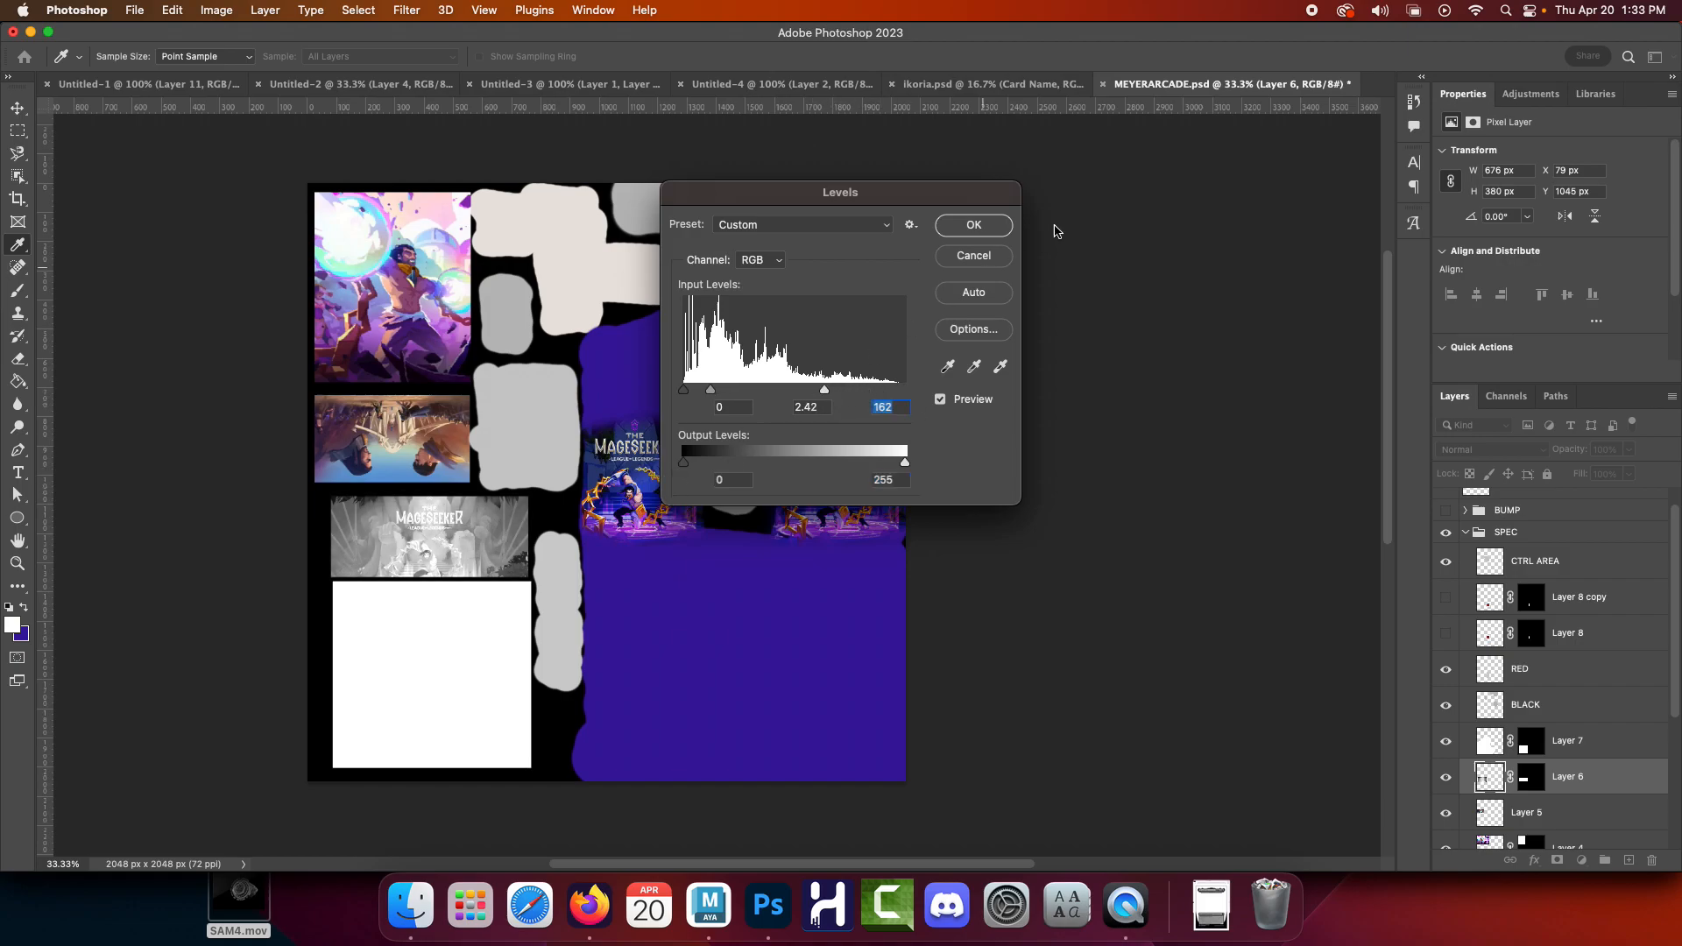
left_click(972, 225)
key("b")
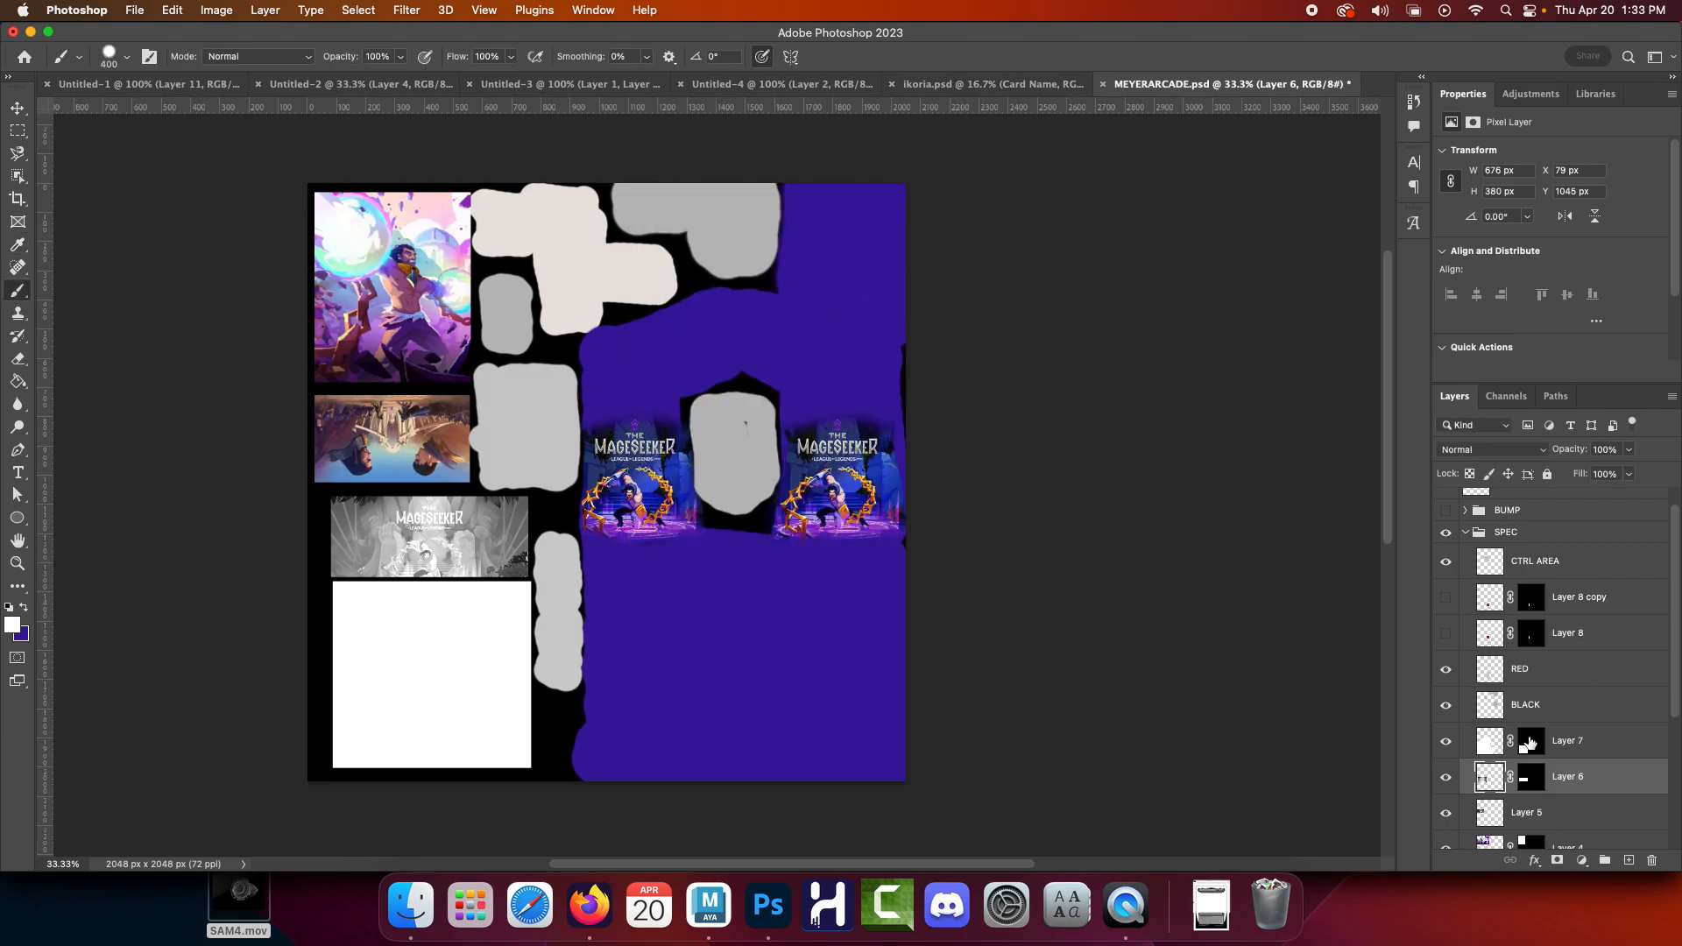
Identify the artwork on Layer 5 of the SPEC group by toggling its visibility, and desaturate that layer
scroll(1489, 727, "down", 3)
left_click(1447, 708)
left_click(1446, 708)
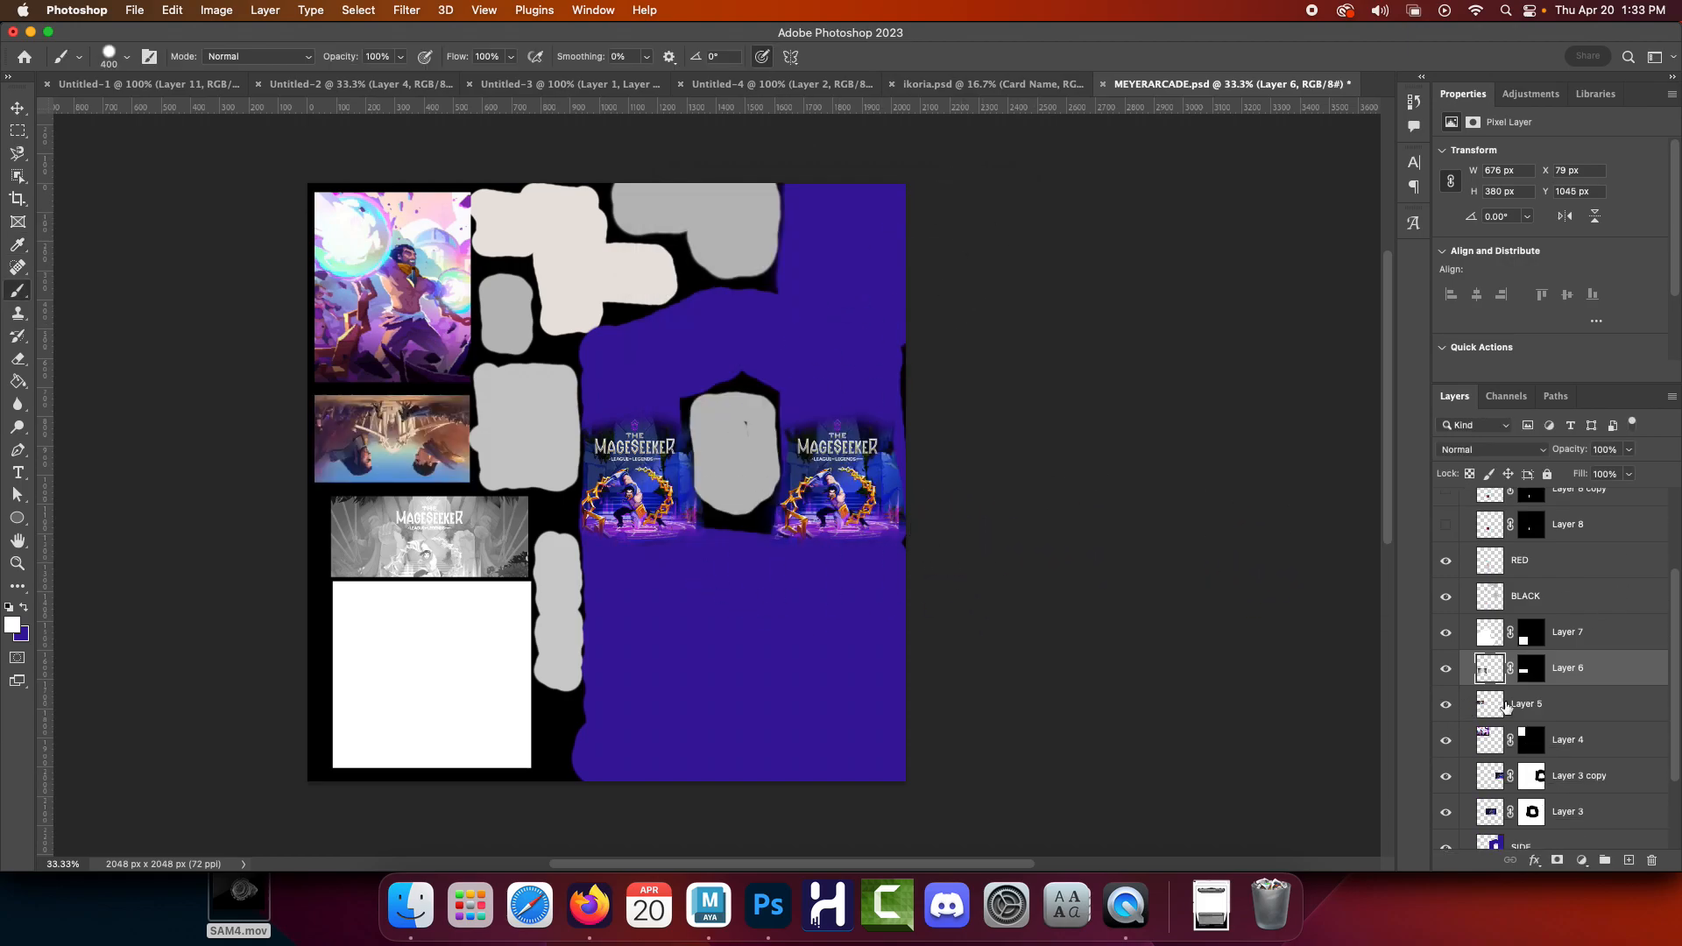
left_click(1524, 704)
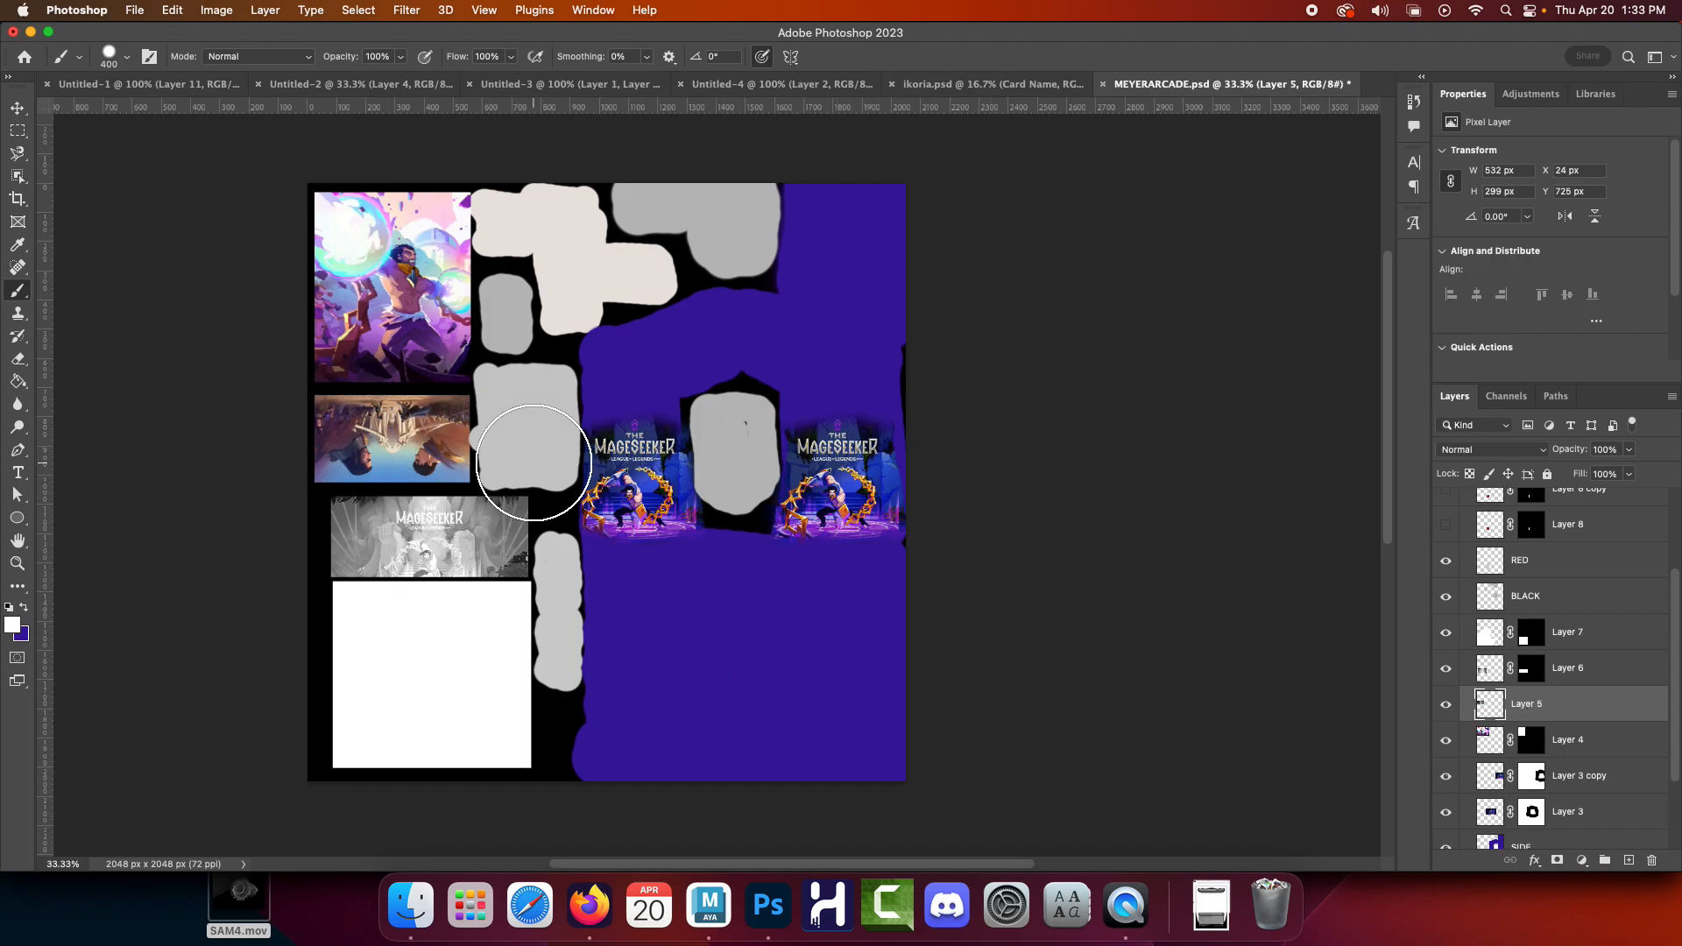
left_click(216, 10)
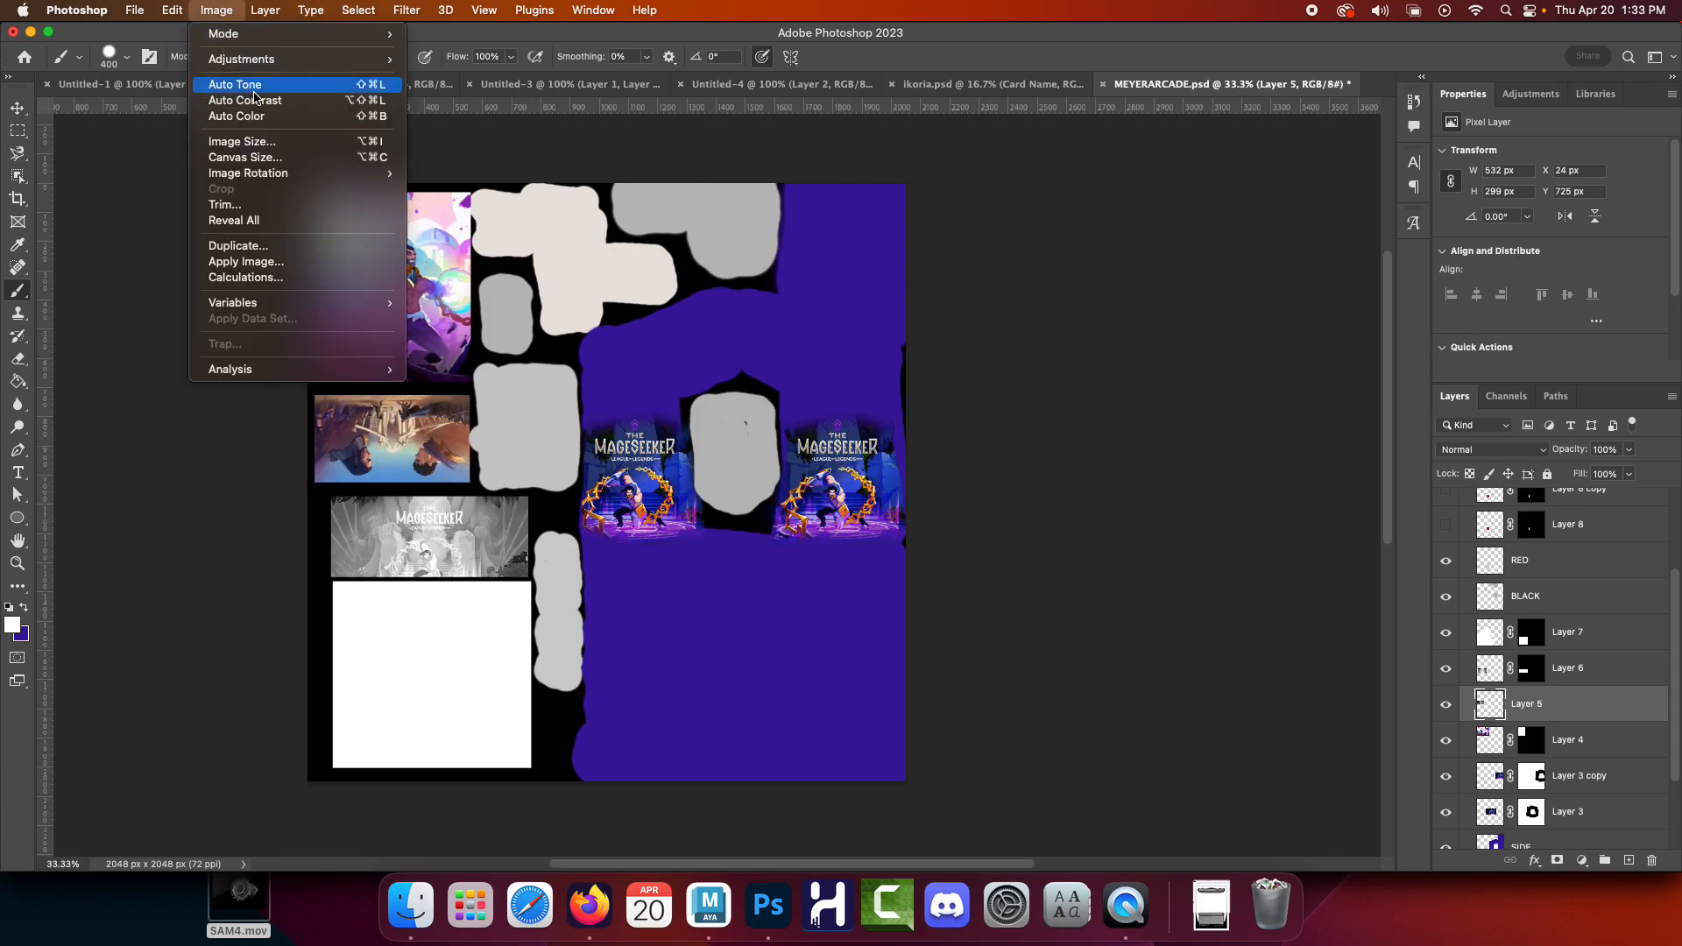
mouse_move(263, 58)
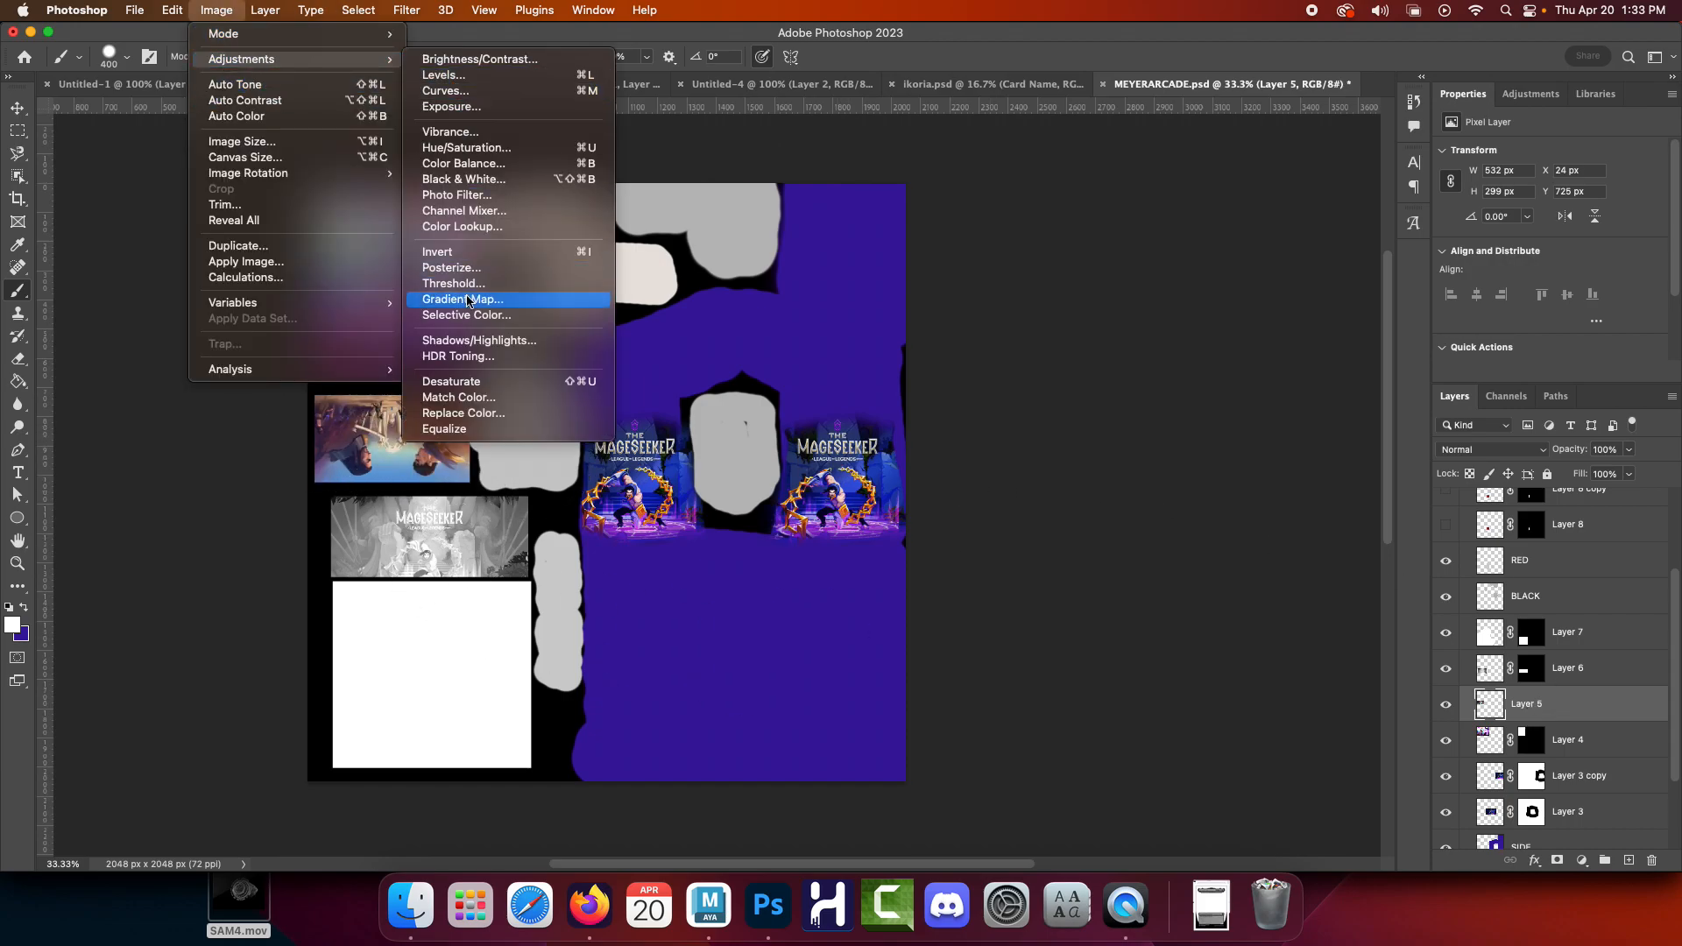
left_click(451, 381)
Brighten Layer 5 with Levels, setting the midtone input to 2.08, the white input to 237 and the black output to 95
left_click(217, 10)
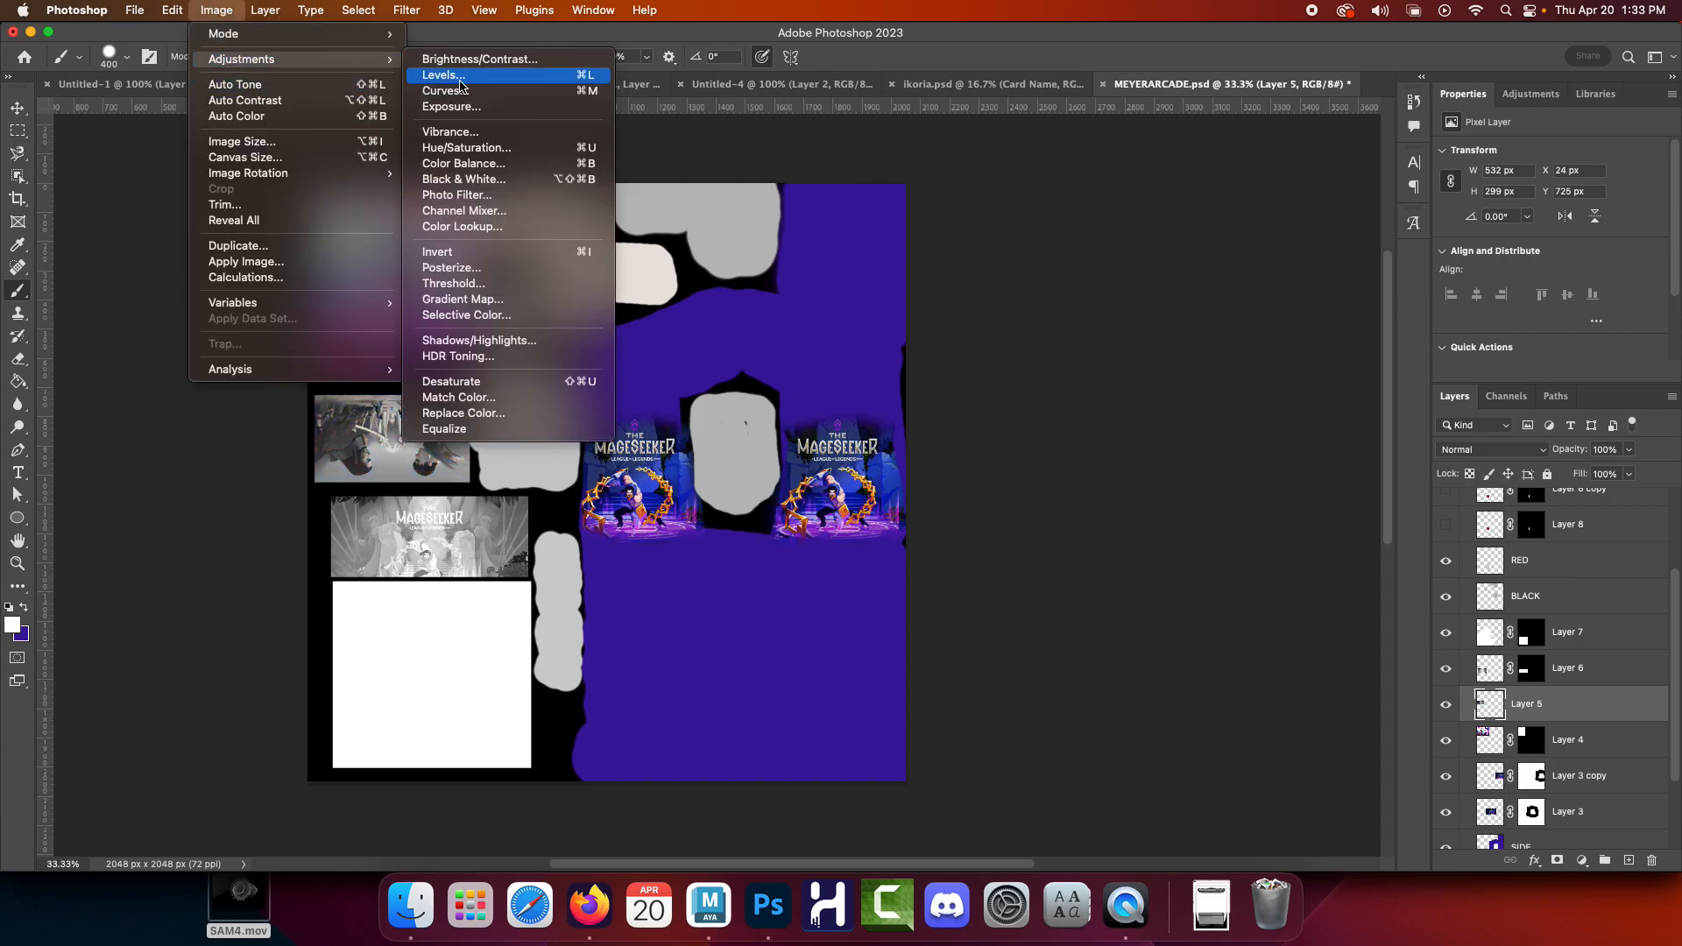
left_click(460, 79)
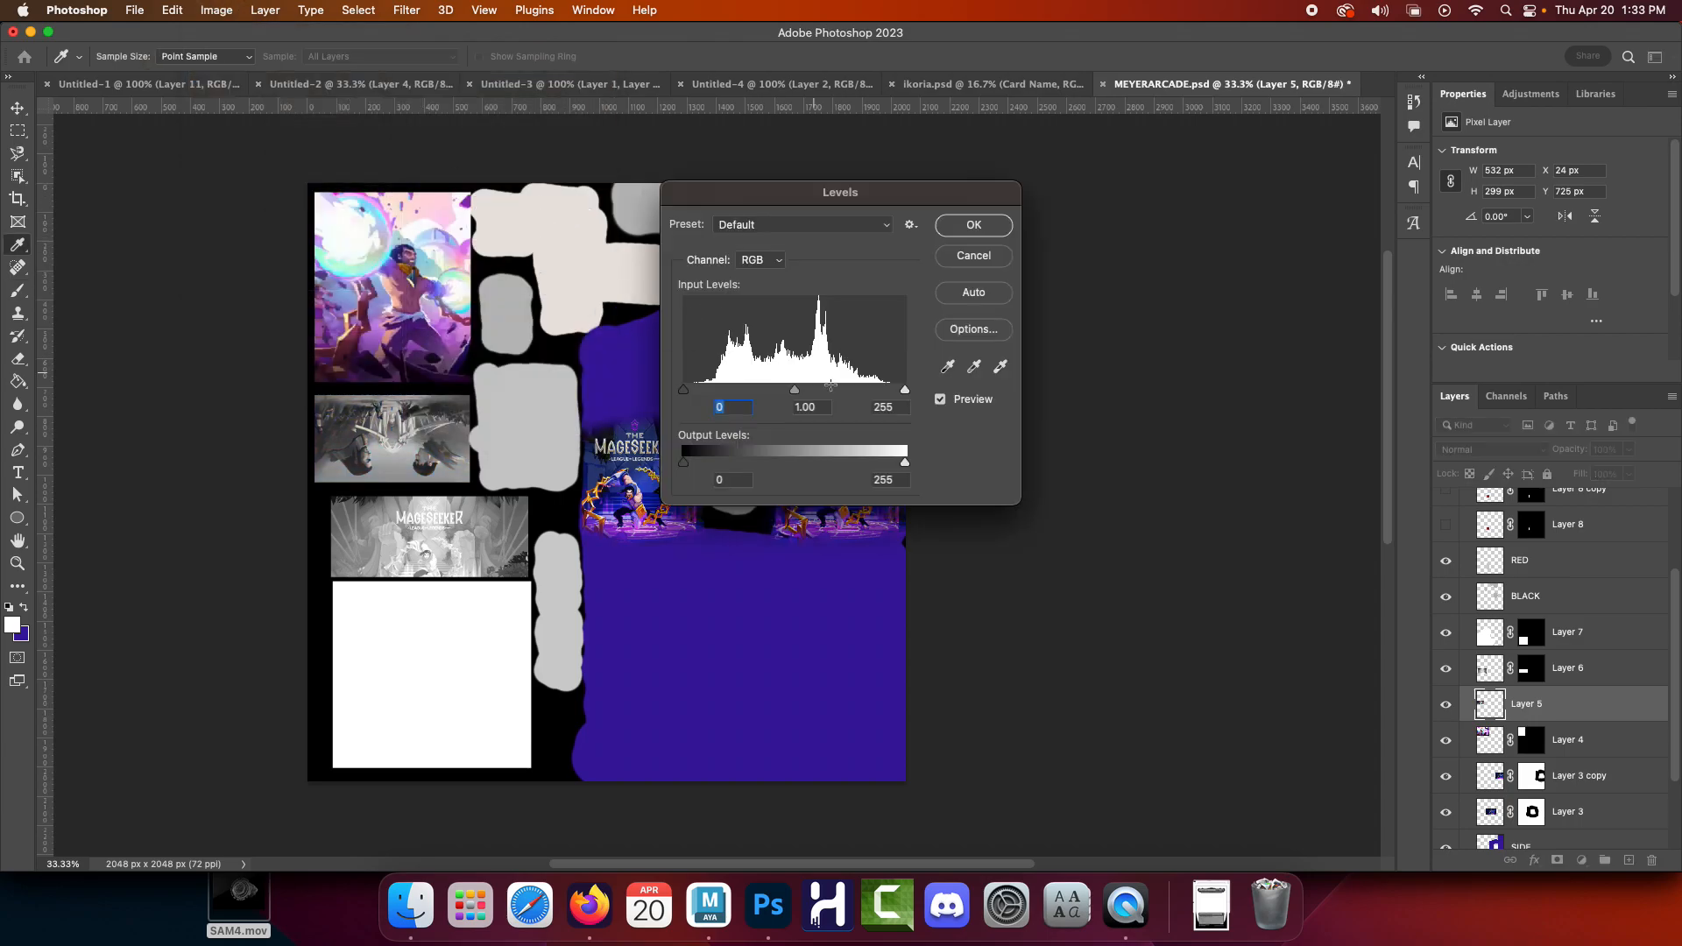
mouse_move(904, 389)
left_mouse_down()
mouse_move(834, 389)
mouse_move(888, 394)
left_mouse_up()
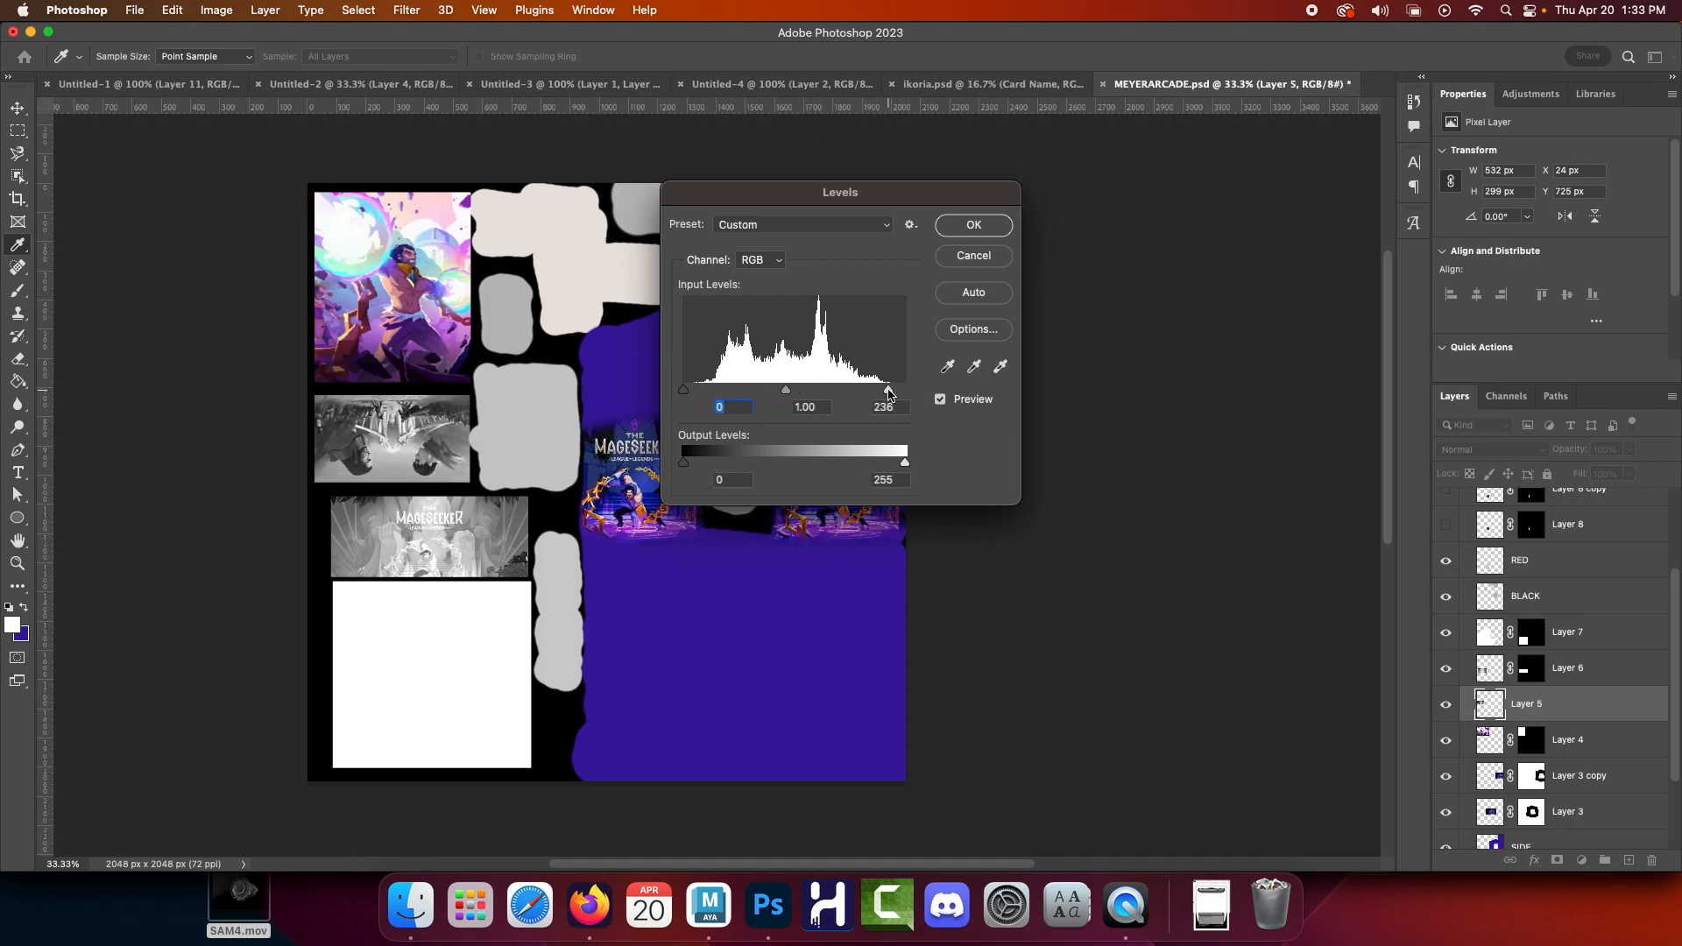
left_click_drag(786, 390, 734, 391)
left_click_drag(686, 468, 765, 474)
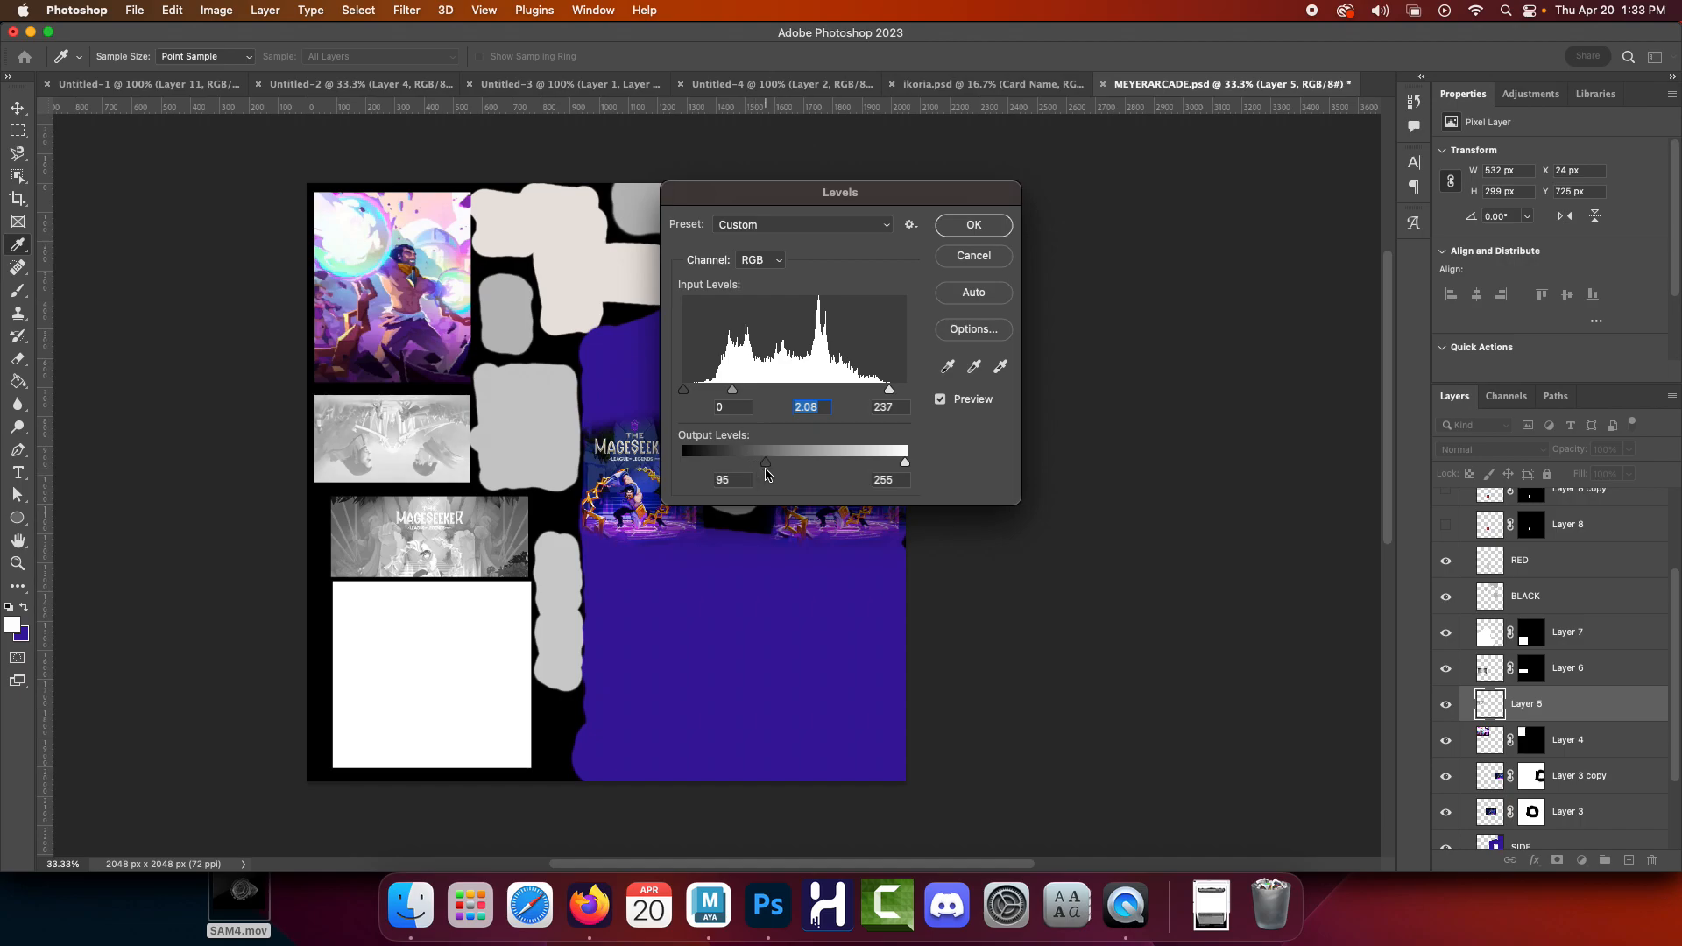
left_click_drag(766, 469, 765, 469)
left_click(973, 226)
key("b")
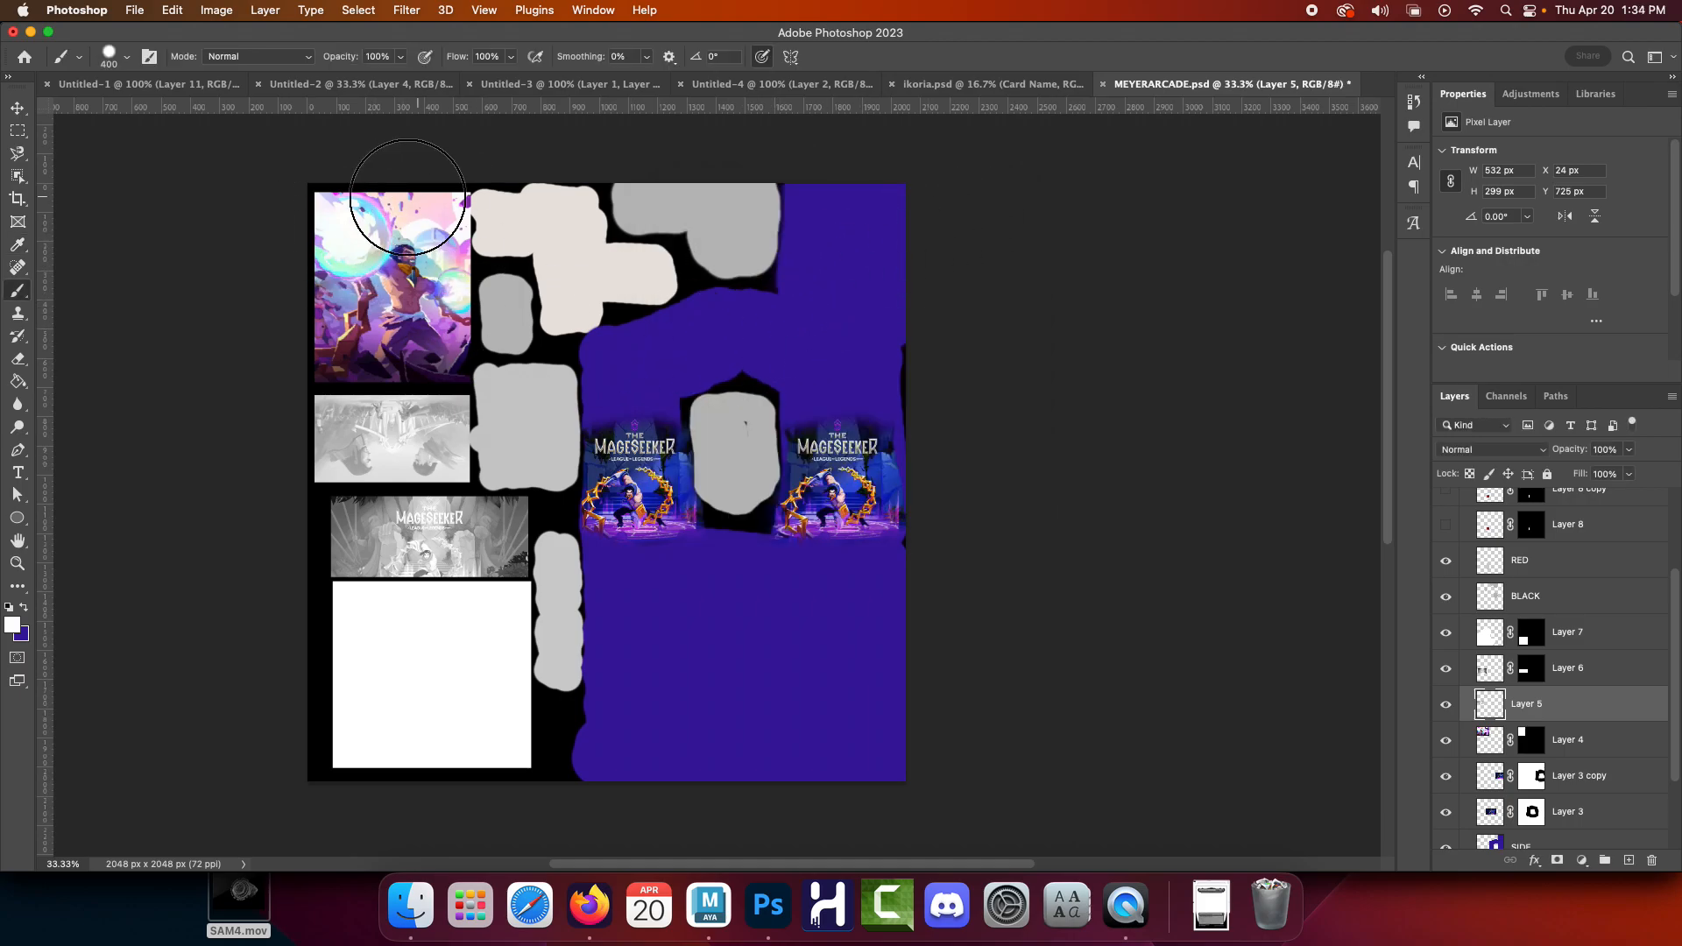
Identify the artwork on Layer 4 by toggling its visibility, and desaturate its image content
left_click(1446, 741)
left_click(1447, 741)
left_click(1485, 744)
left_click(218, 9)
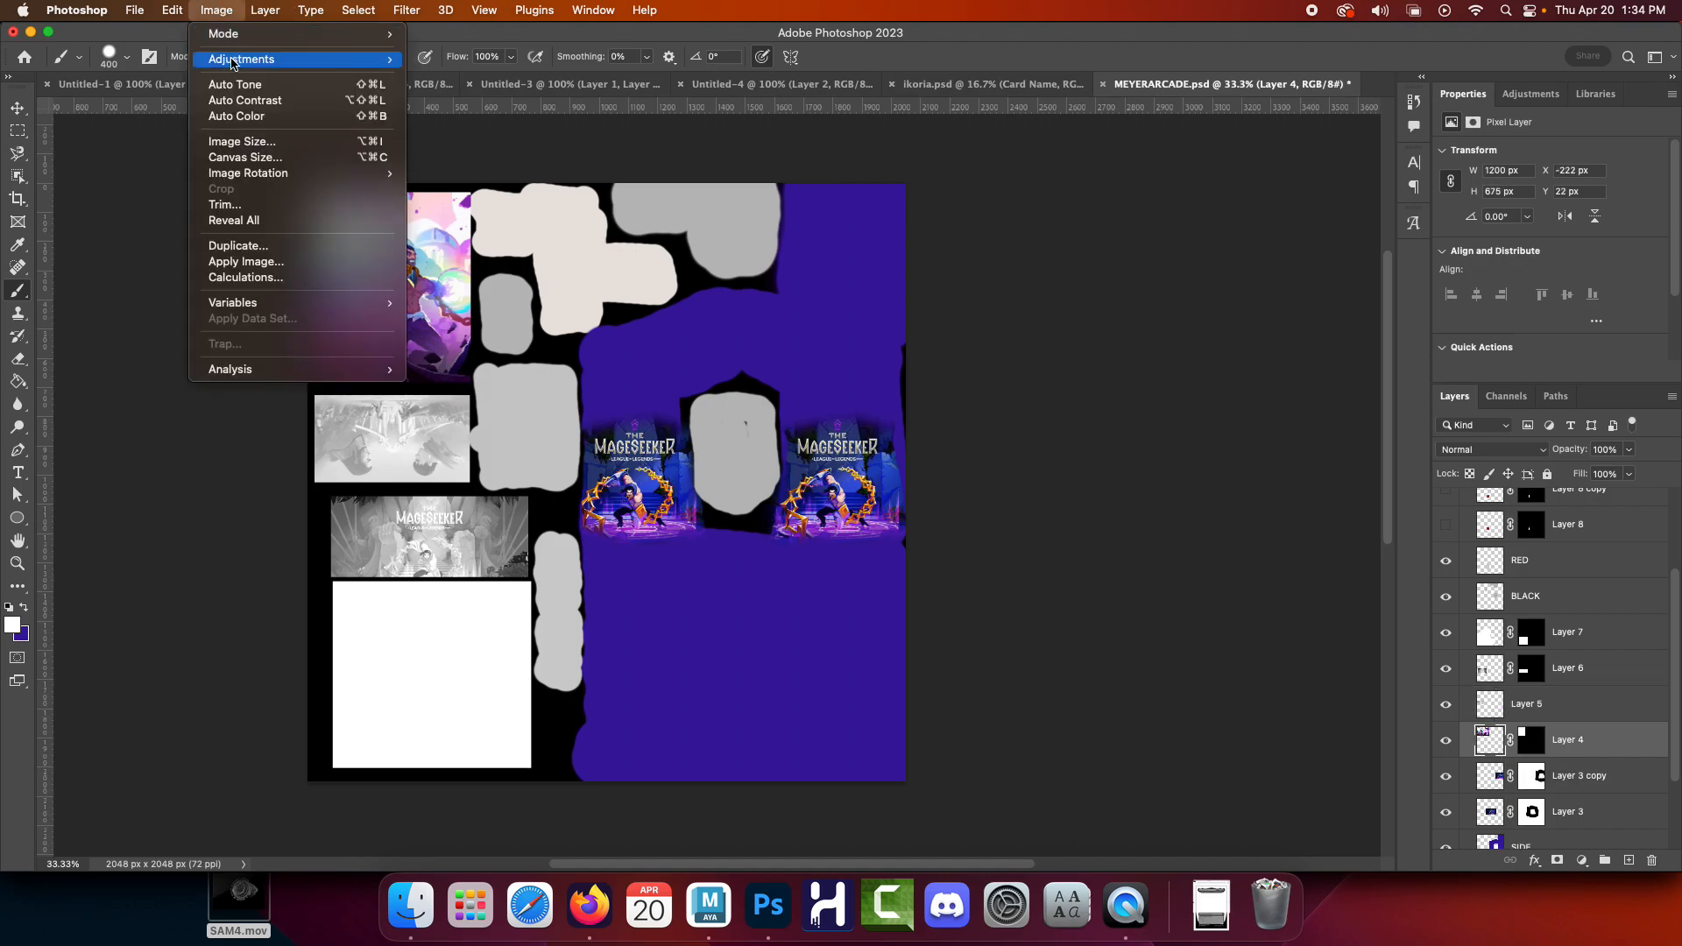
mouse_move(241, 60)
left_click(451, 381)
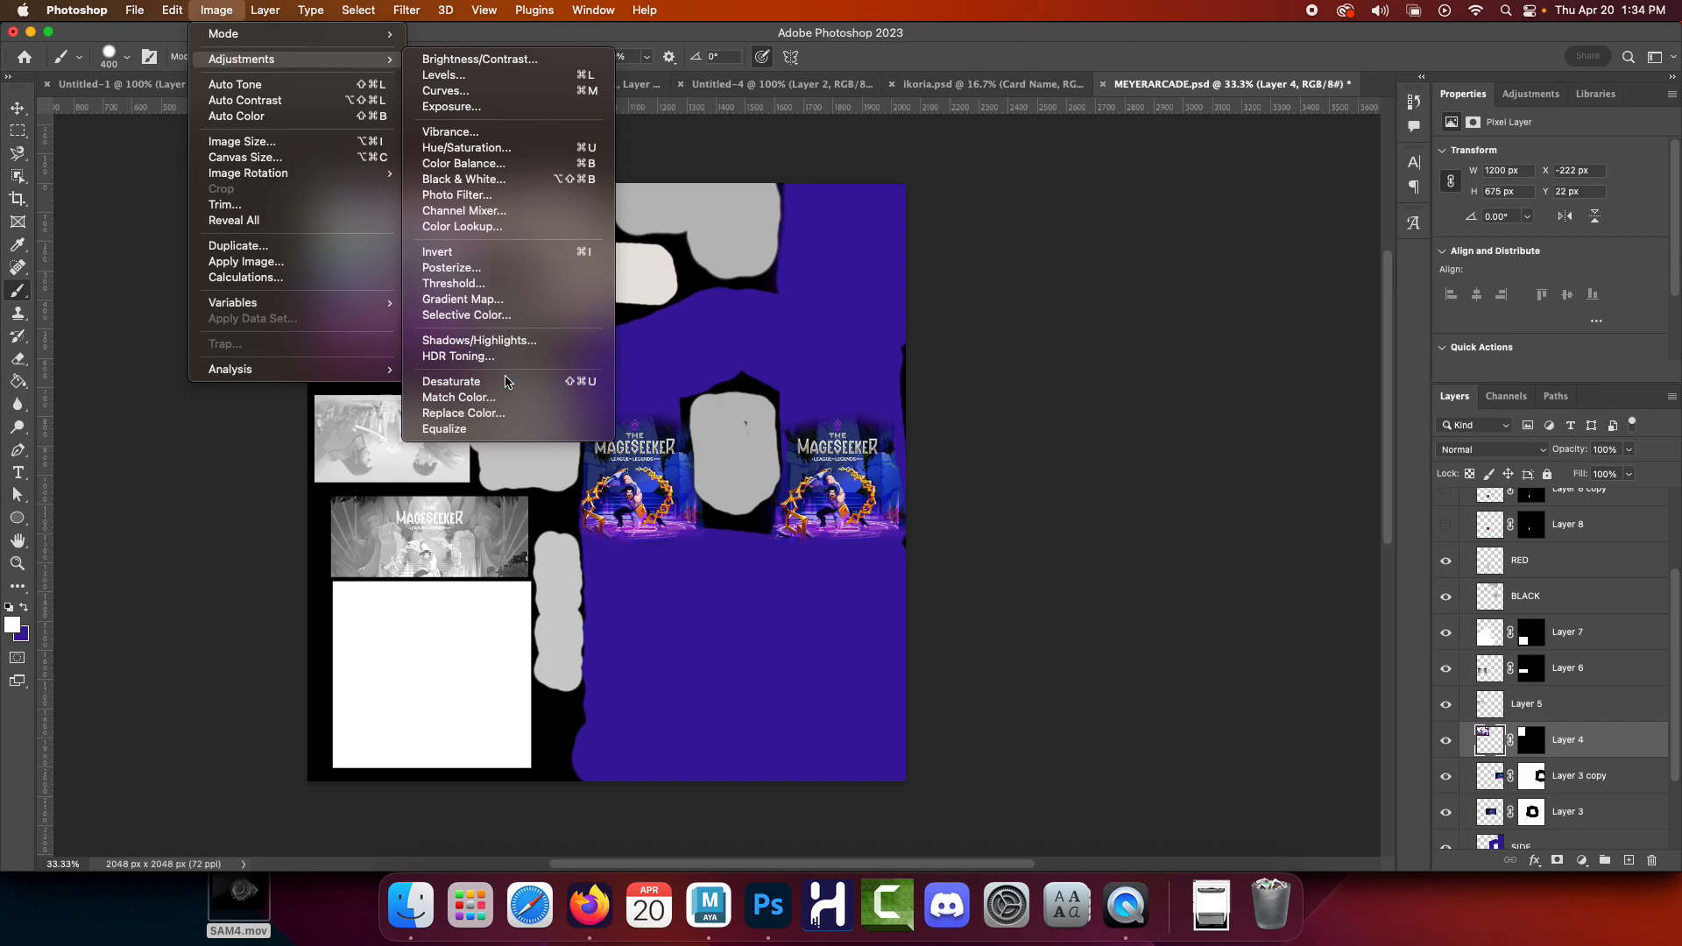
Brighten Layer 4 with Levels, setting the midtone input to 2.02 and the black output to 150
left_click(202, 9)
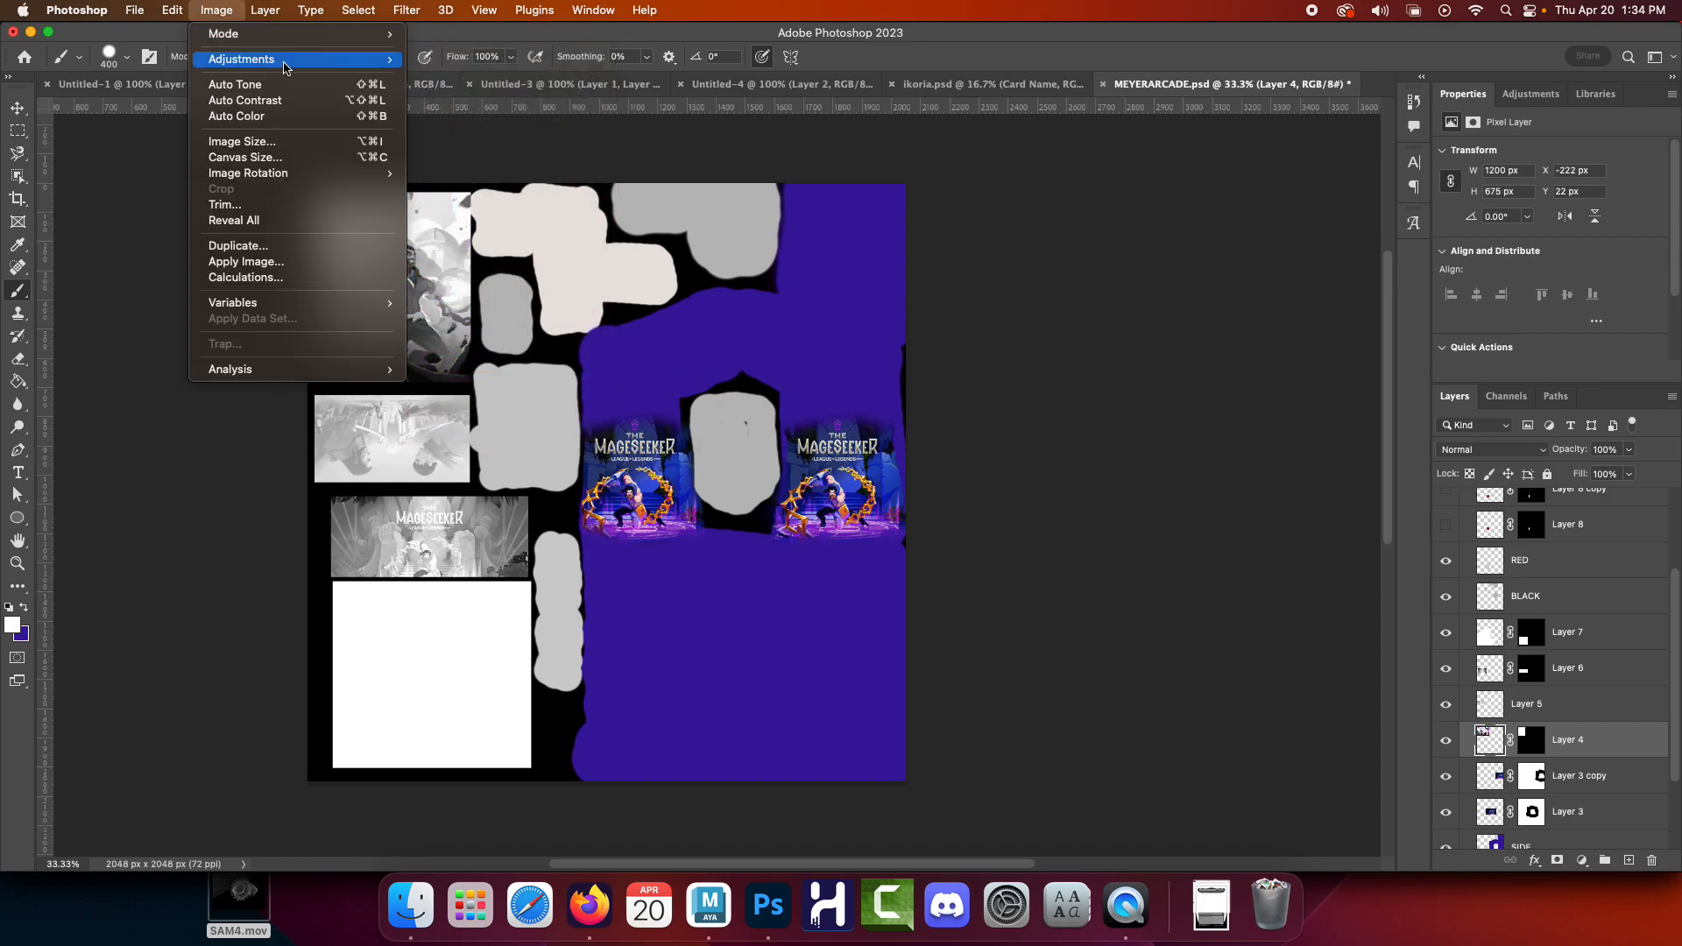
mouse_move(241, 58)
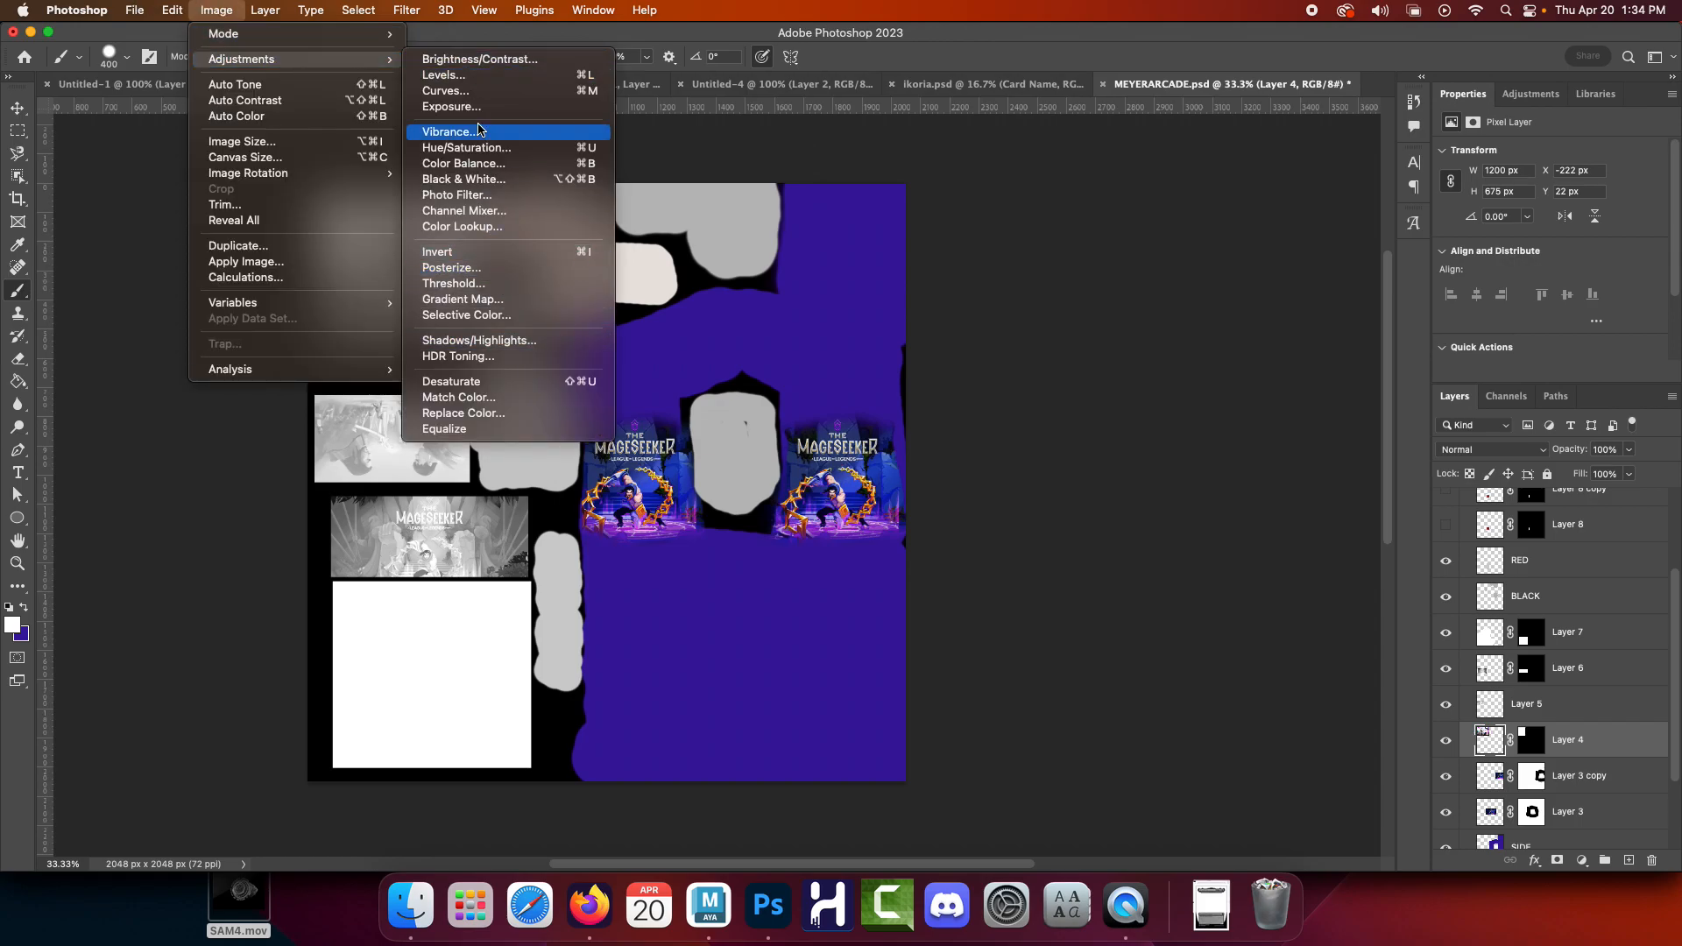
left_click(480, 77)
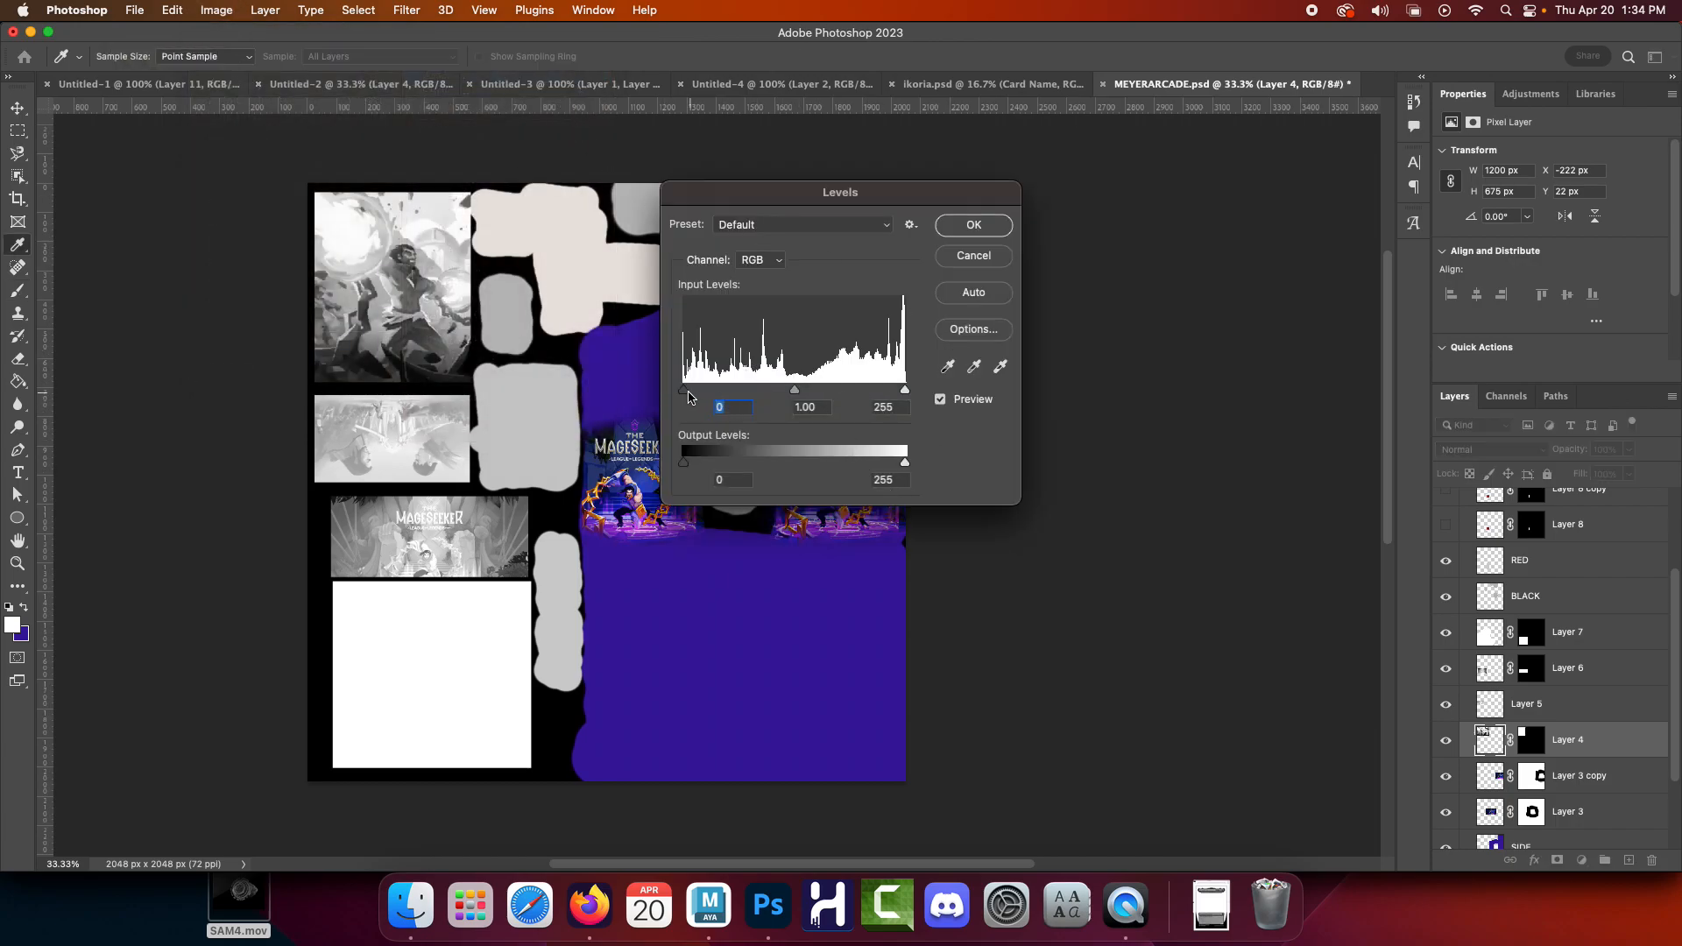
left_click_drag(686, 468, 810, 456)
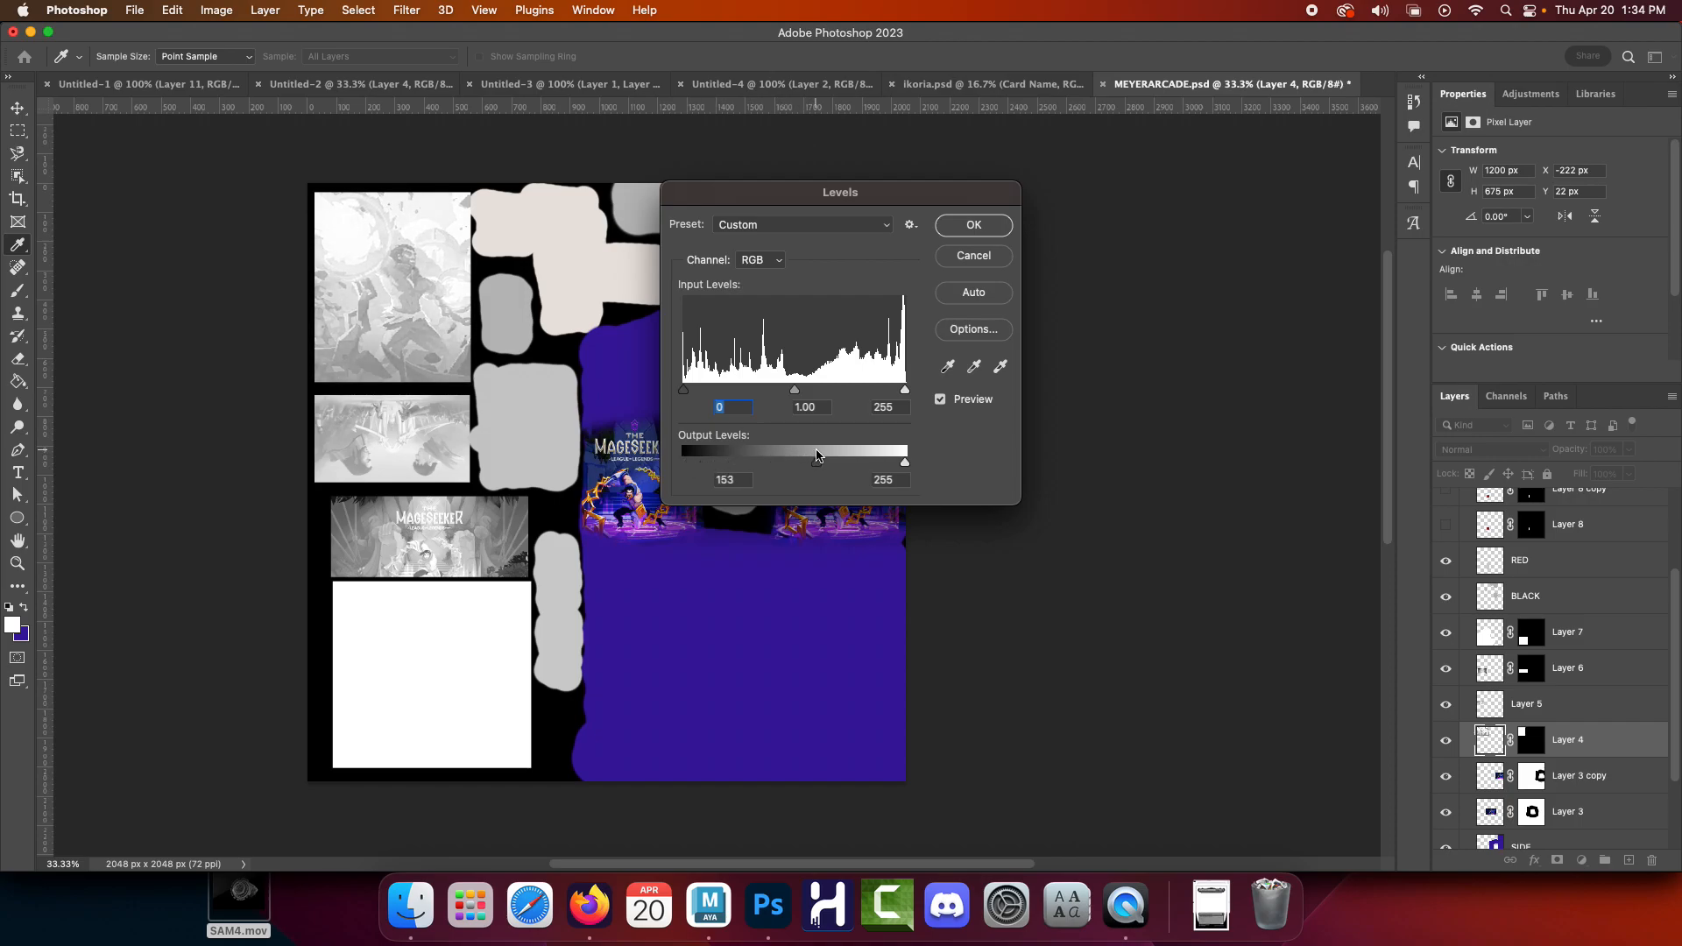
left_click_drag(795, 390, 746, 374)
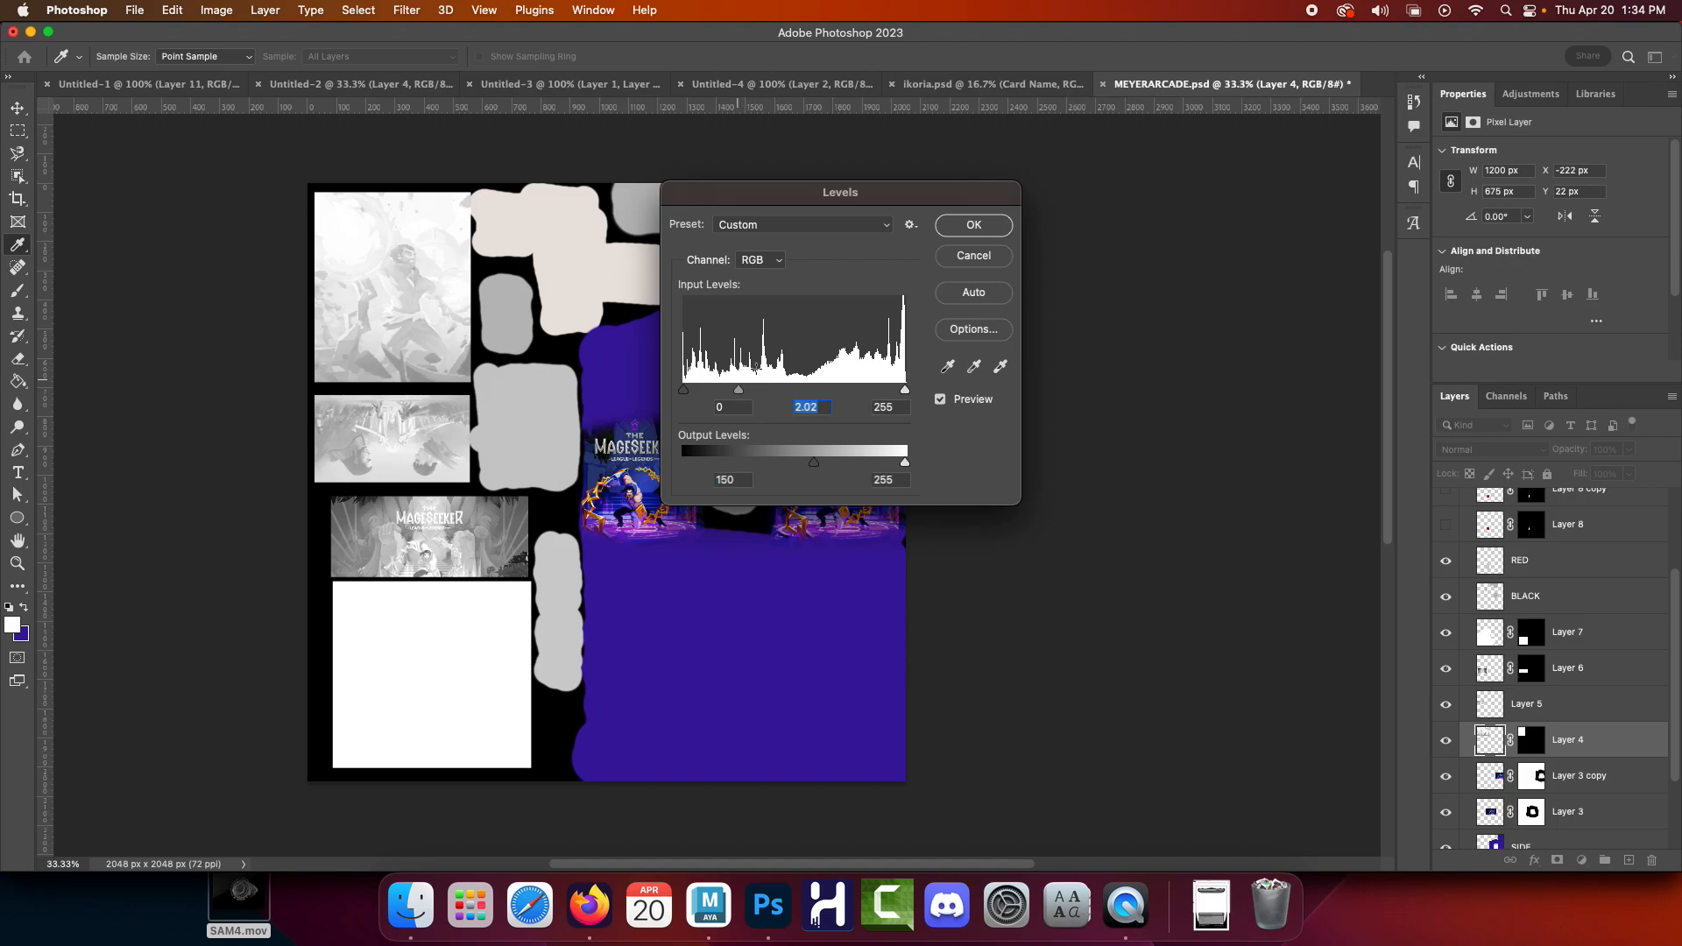
left_click(974, 226)
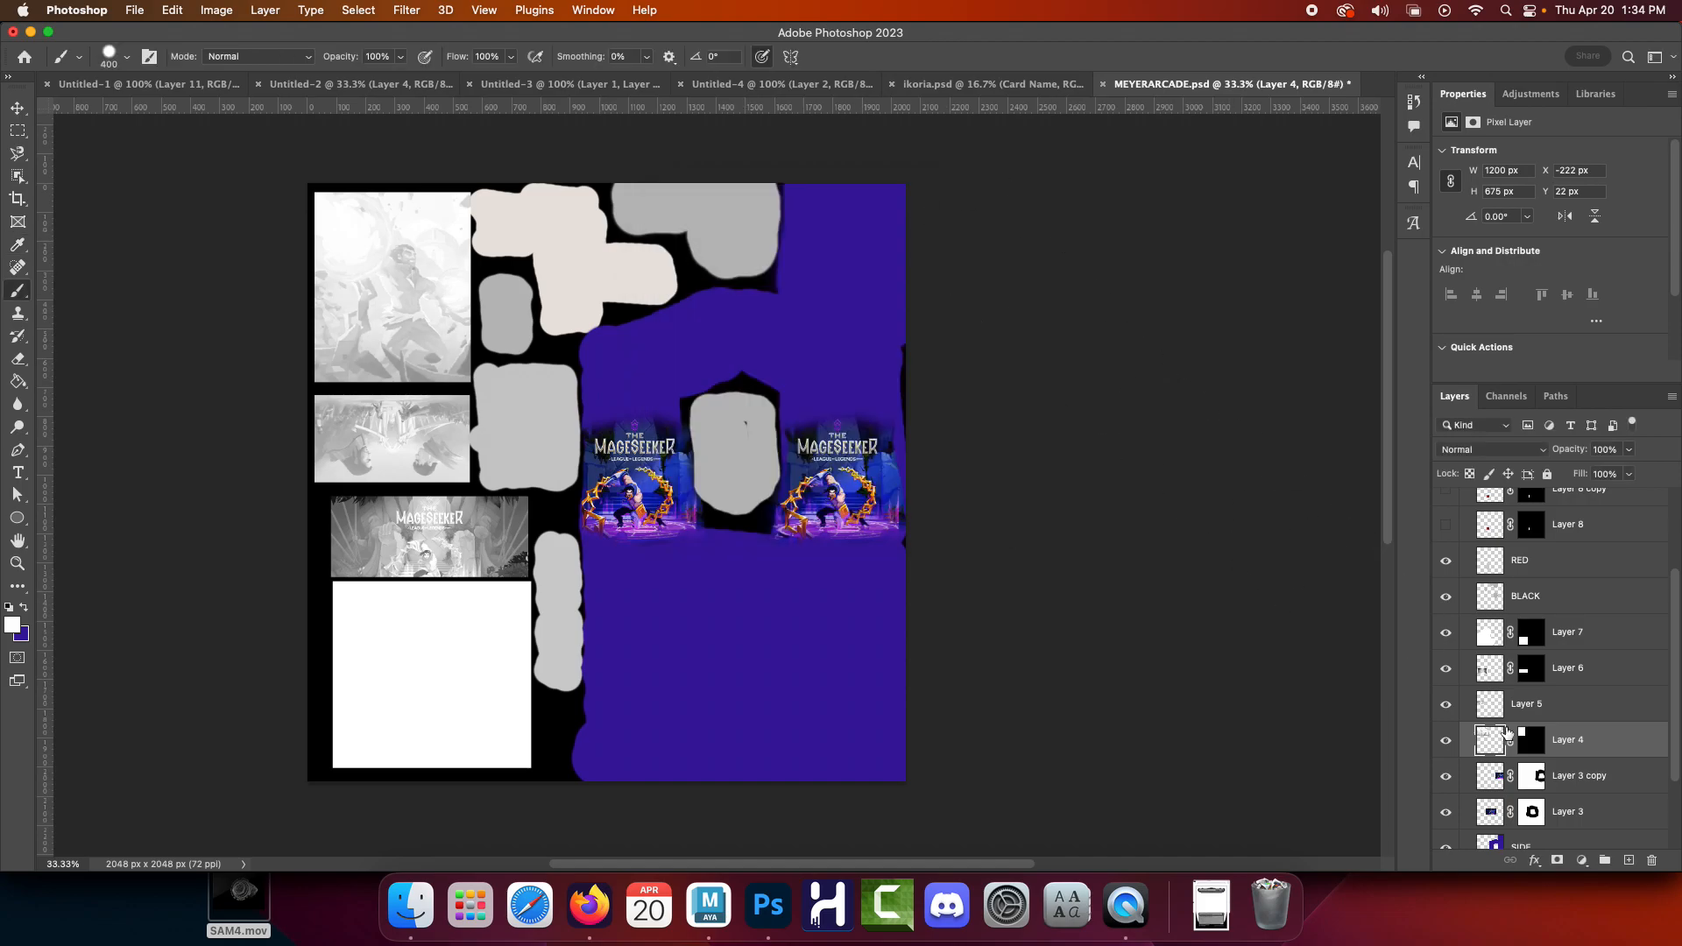
Desaturate the two Mageseeker side artworks on Layer 3 copy and Layer 3
scroll(1530, 738, "down", 3)
left_click(1493, 669)
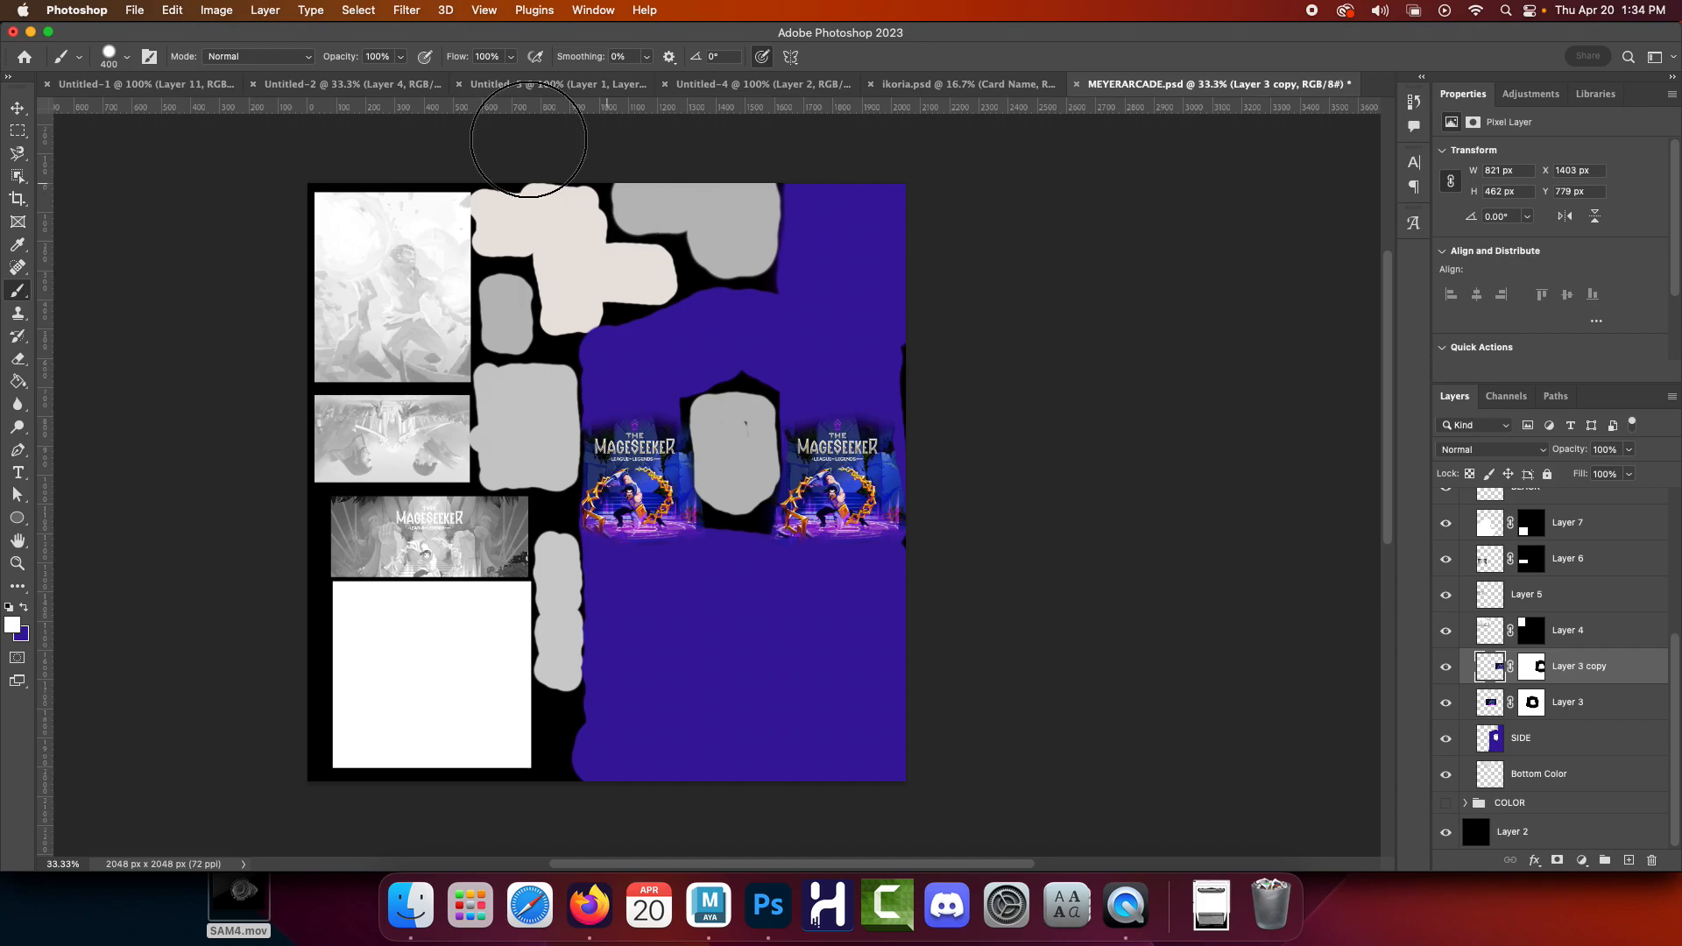
left_click(231, 13)
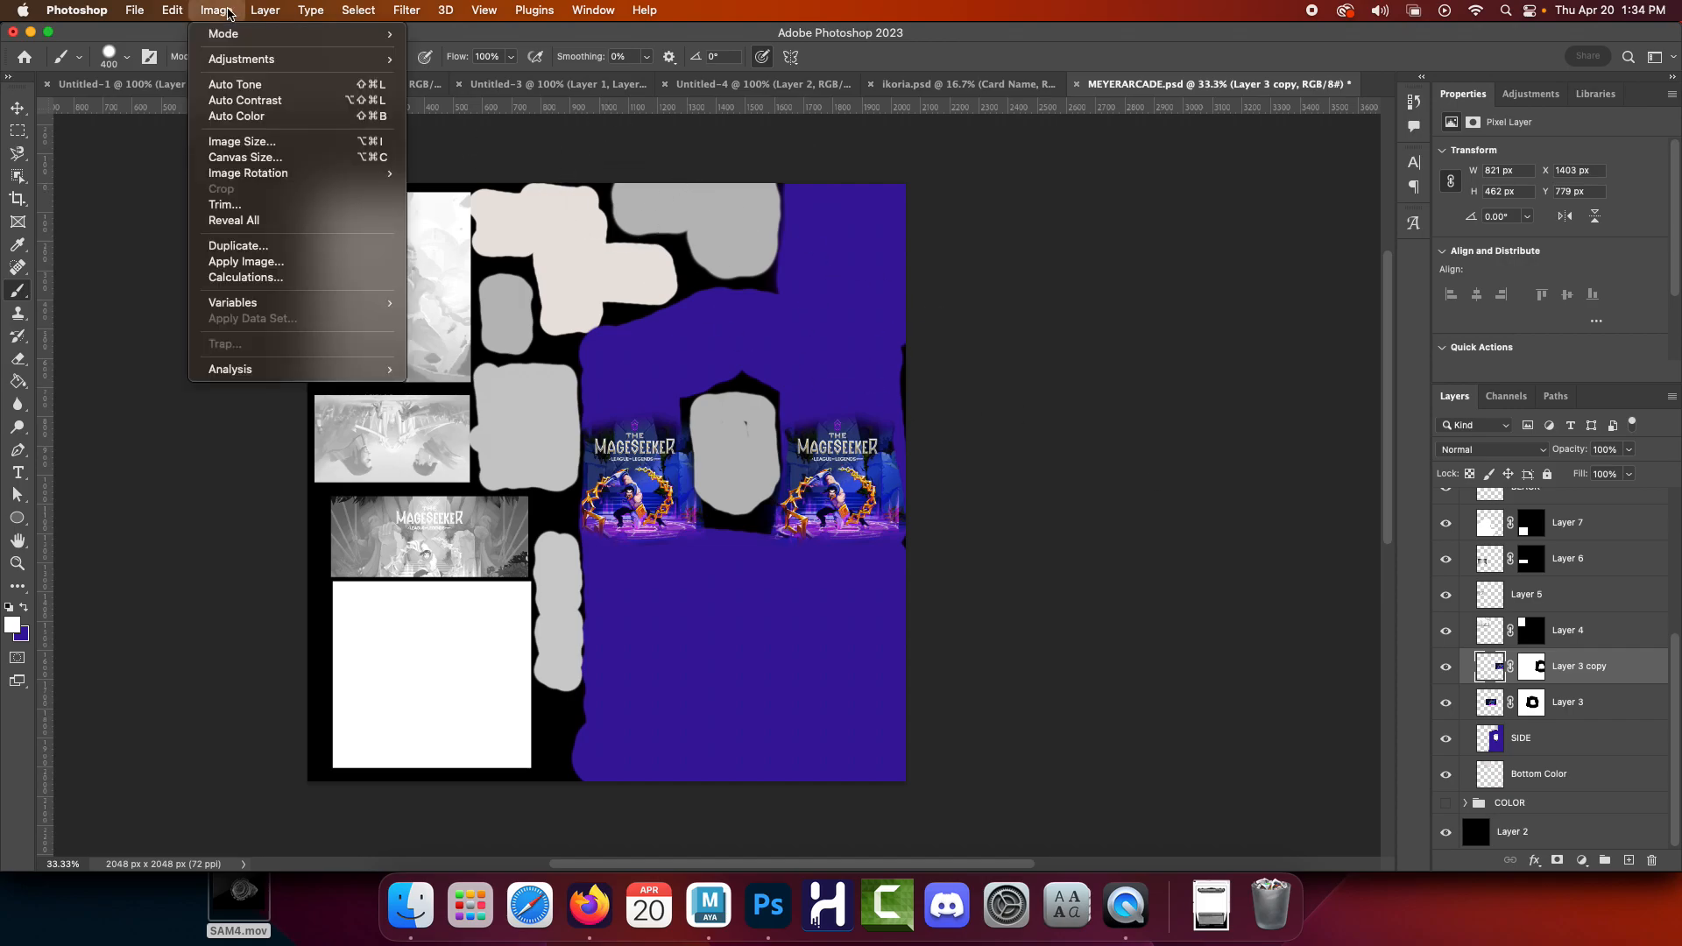
mouse_move(252, 55)
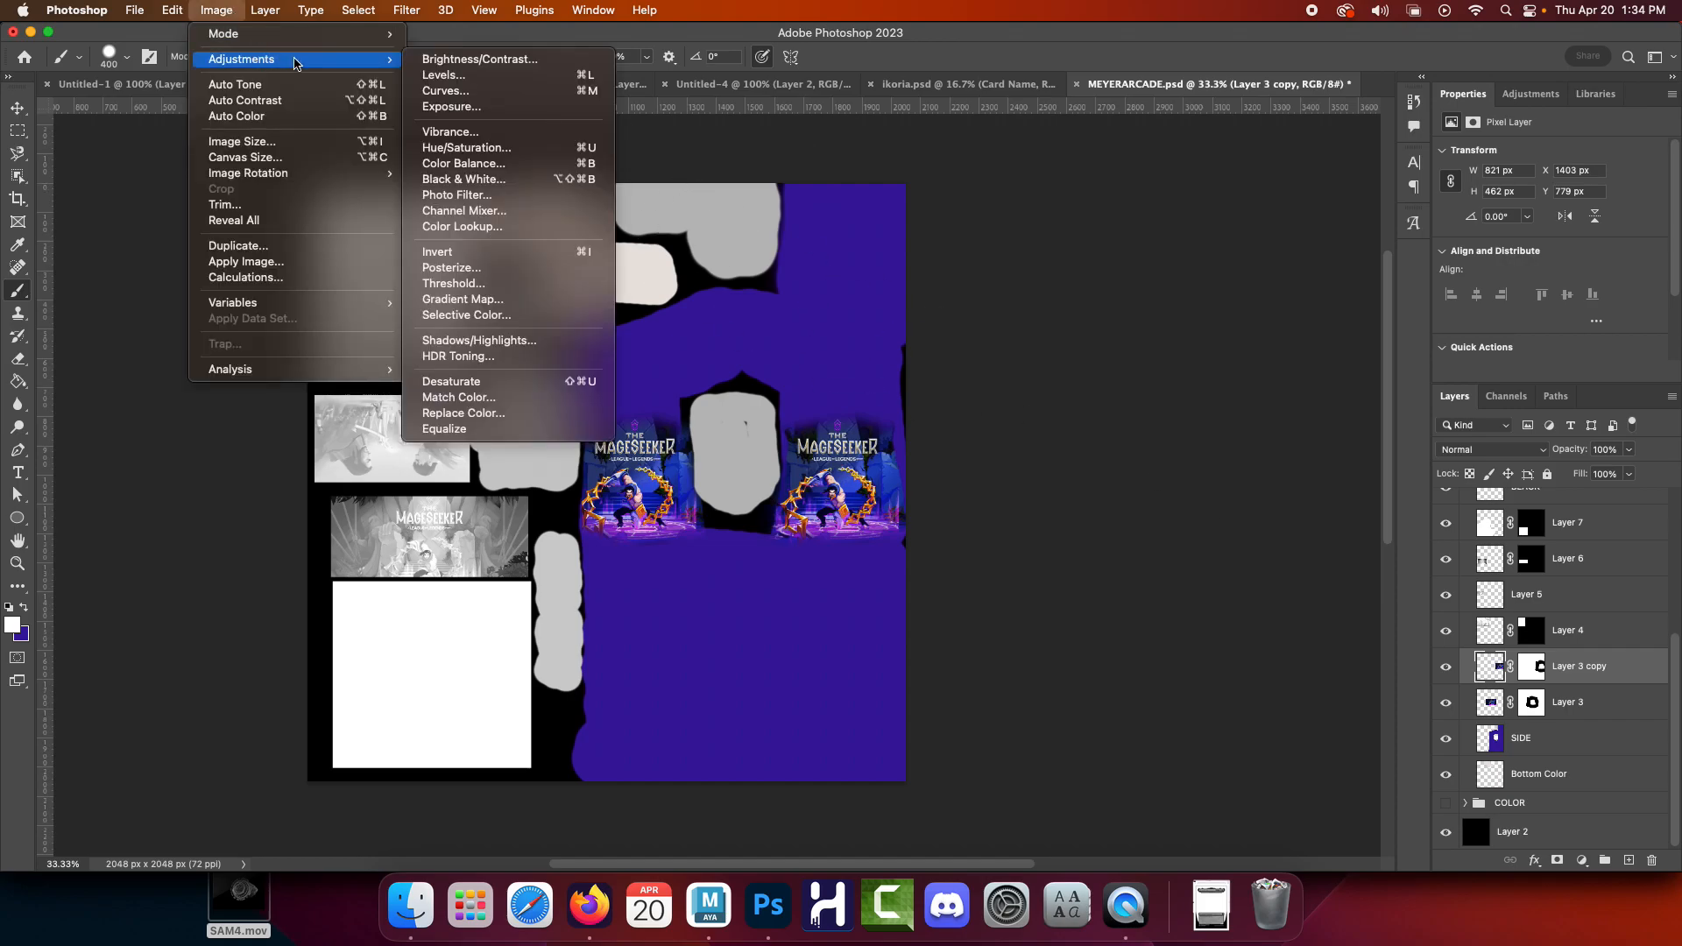
left_click(502, 383)
left_click(1607, 710)
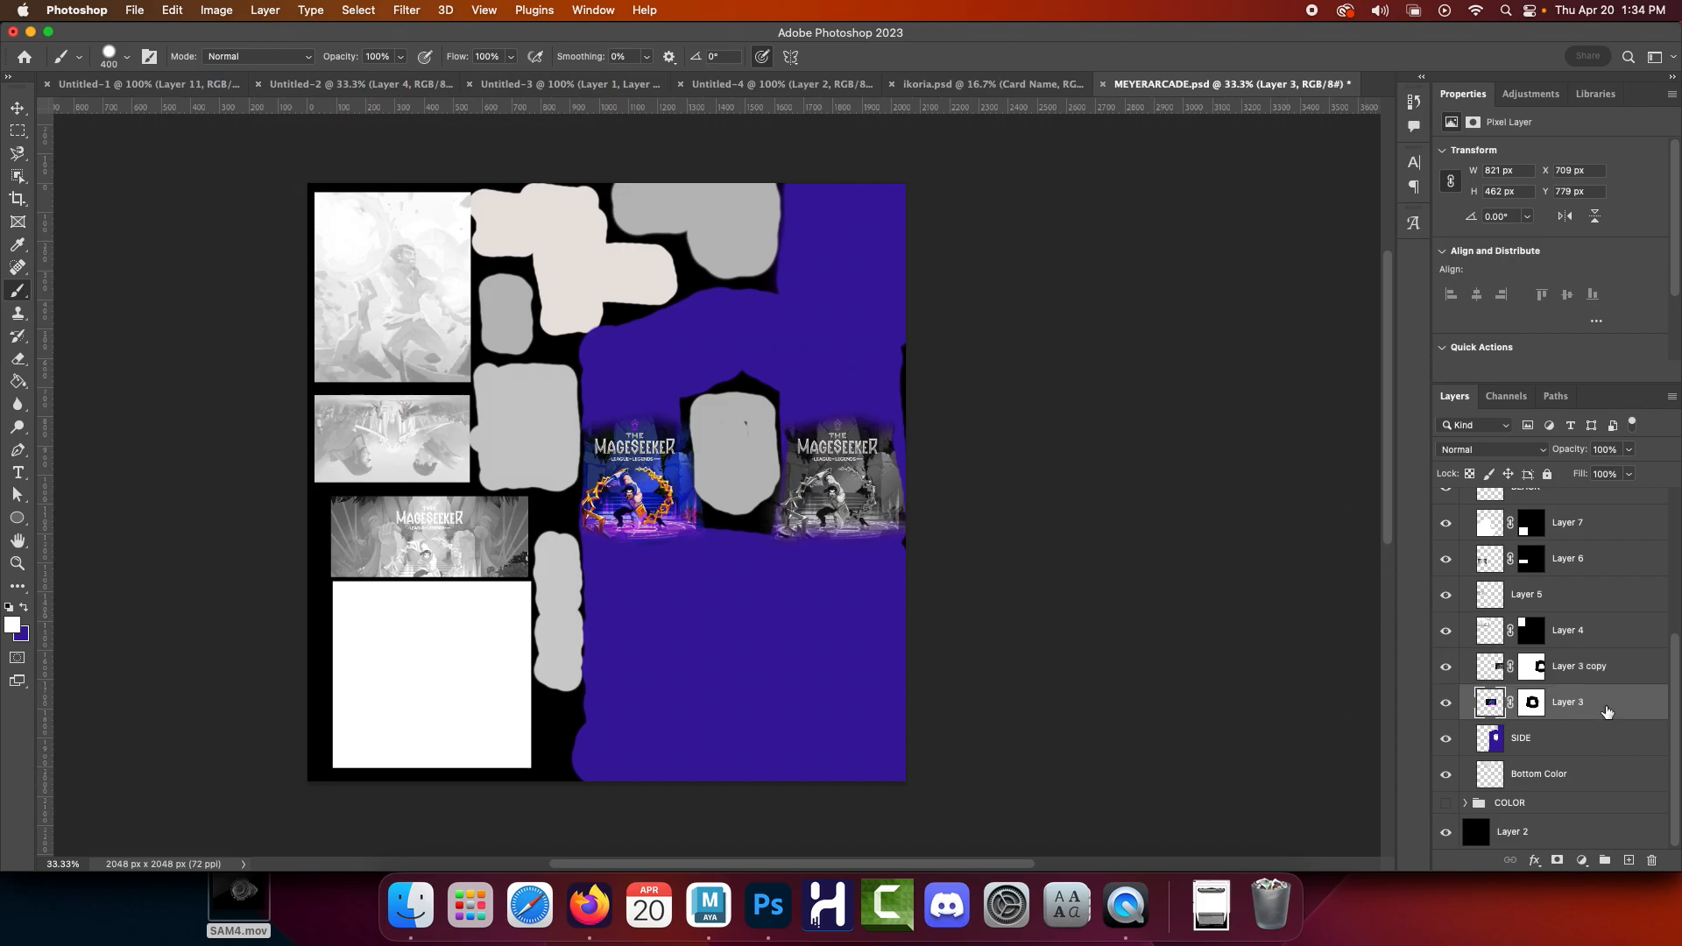
left_click(265, 10)
mouse_move(254, 59)
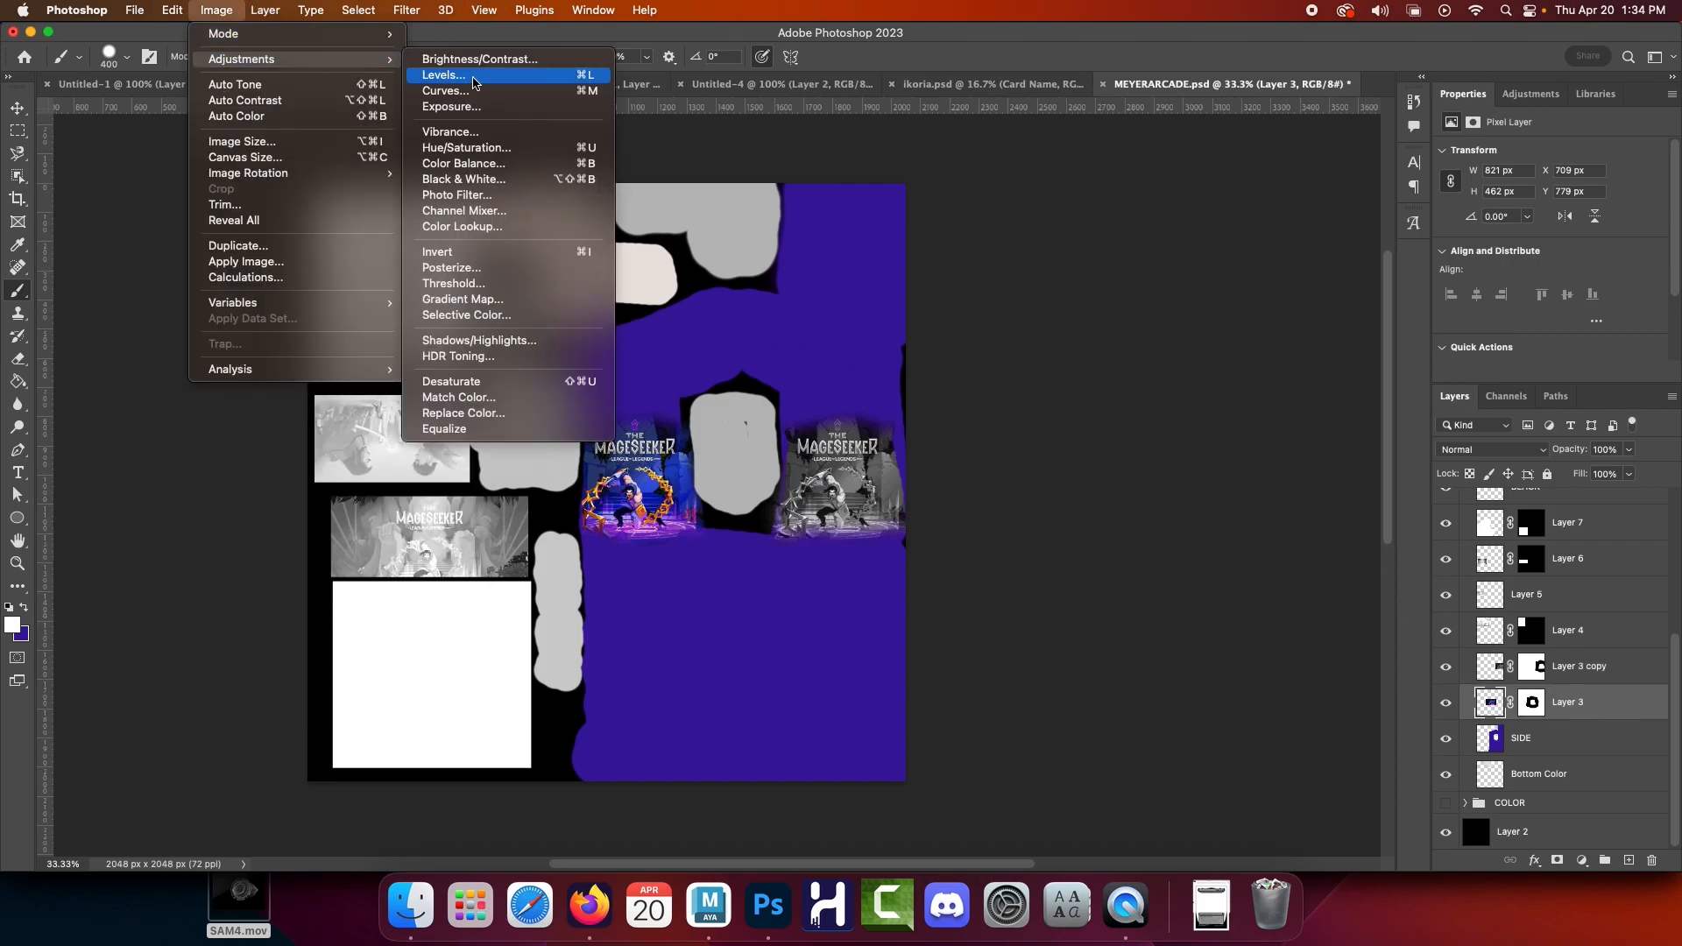
left_click(484, 382)
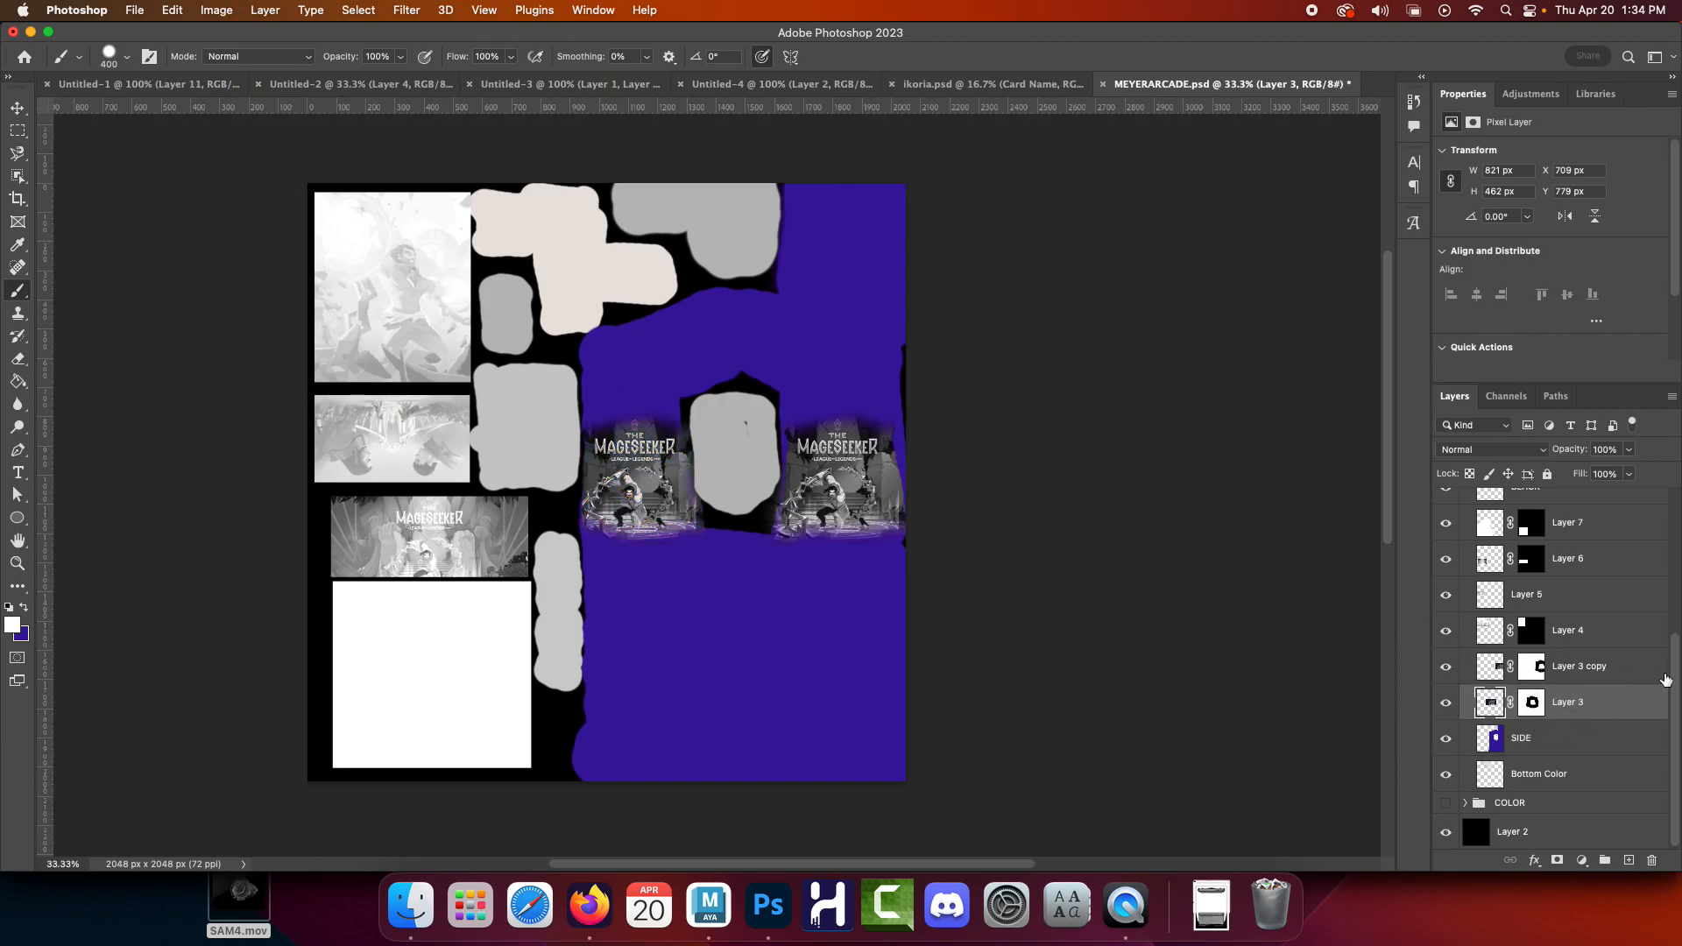
Add a Levels adjustment layer above Layer 3 copy and clip it to that layer
left_click(1603, 673)
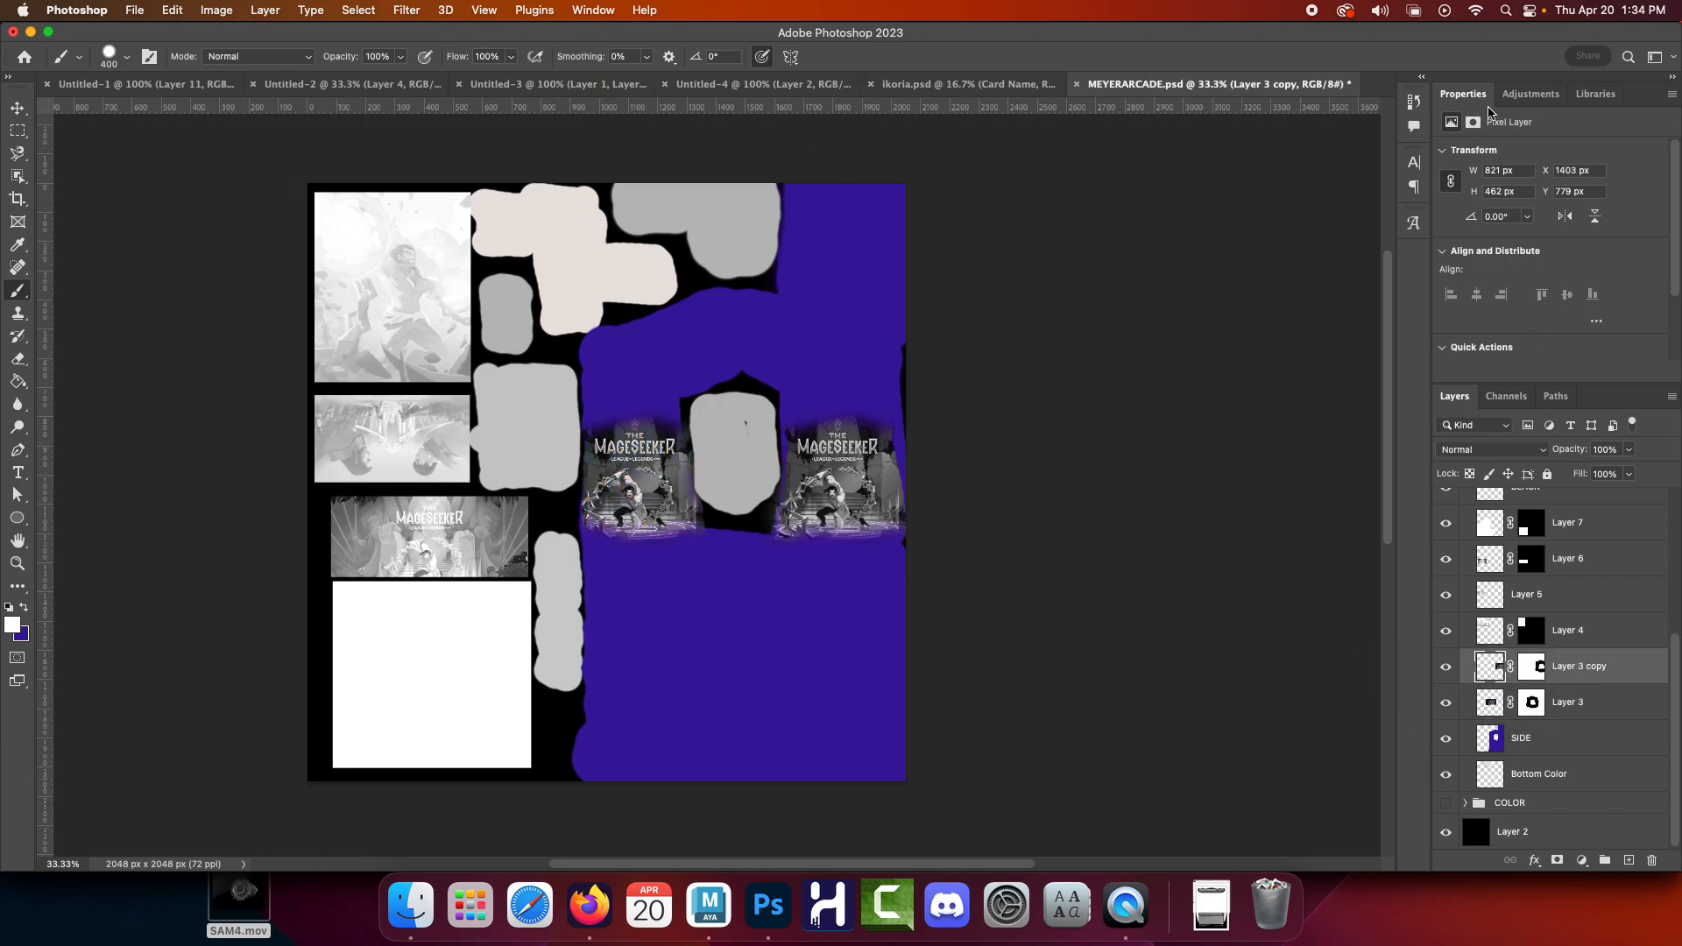
left_click(1531, 94)
left_click(1499, 130)
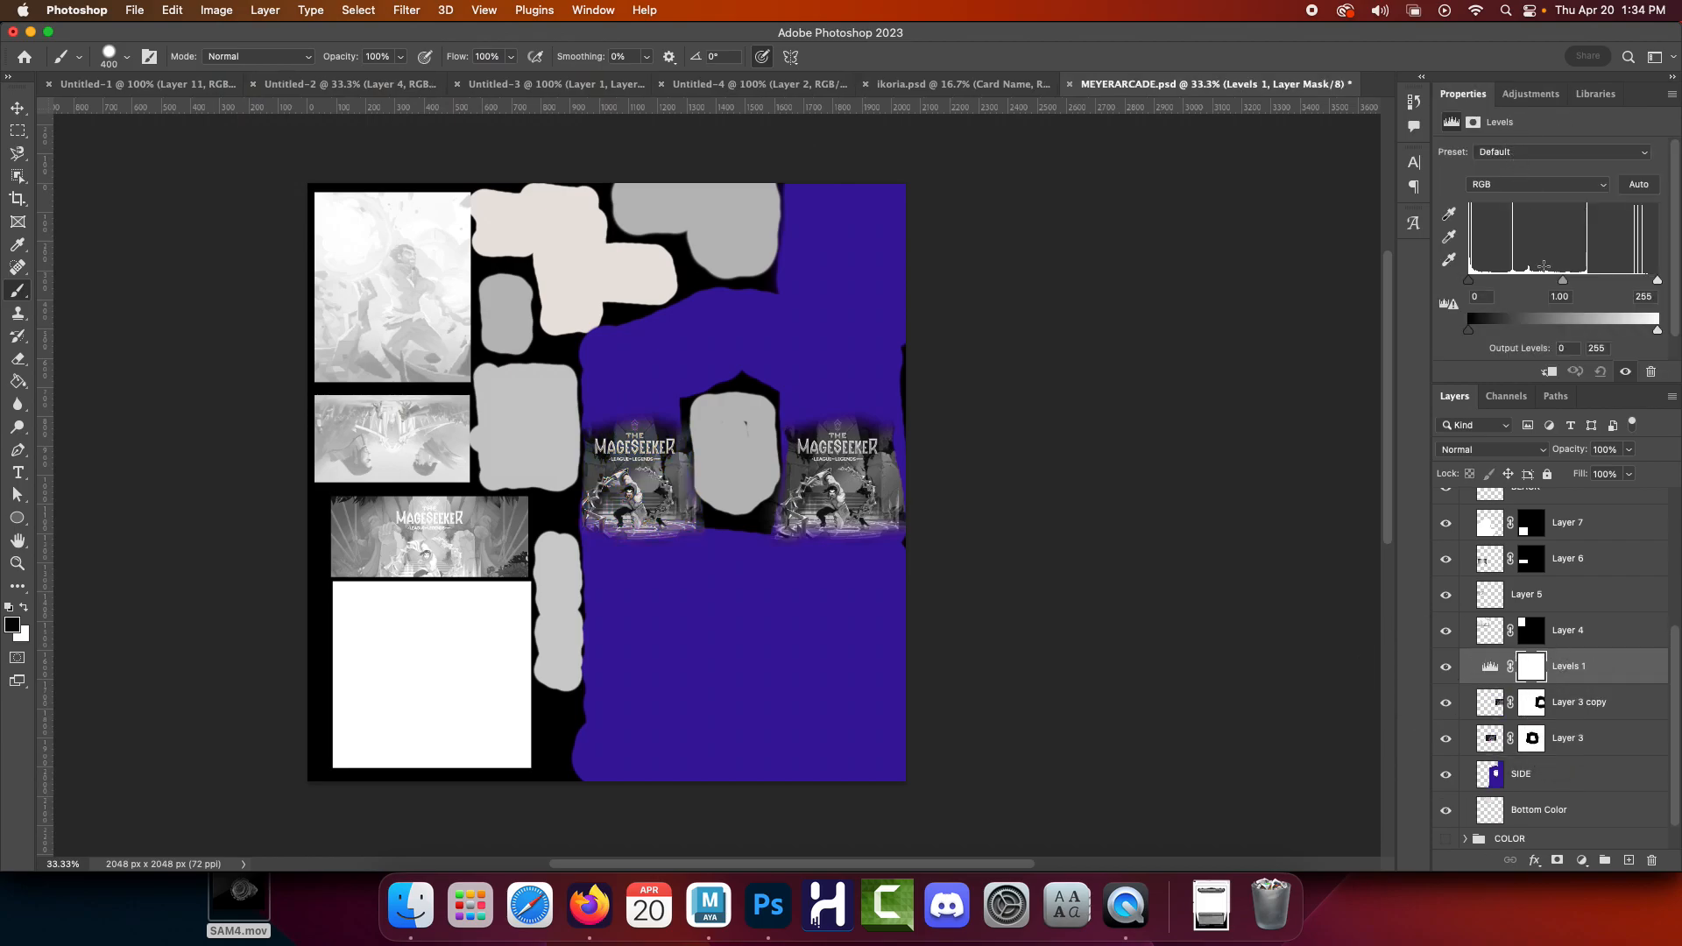
right_click(1586, 665)
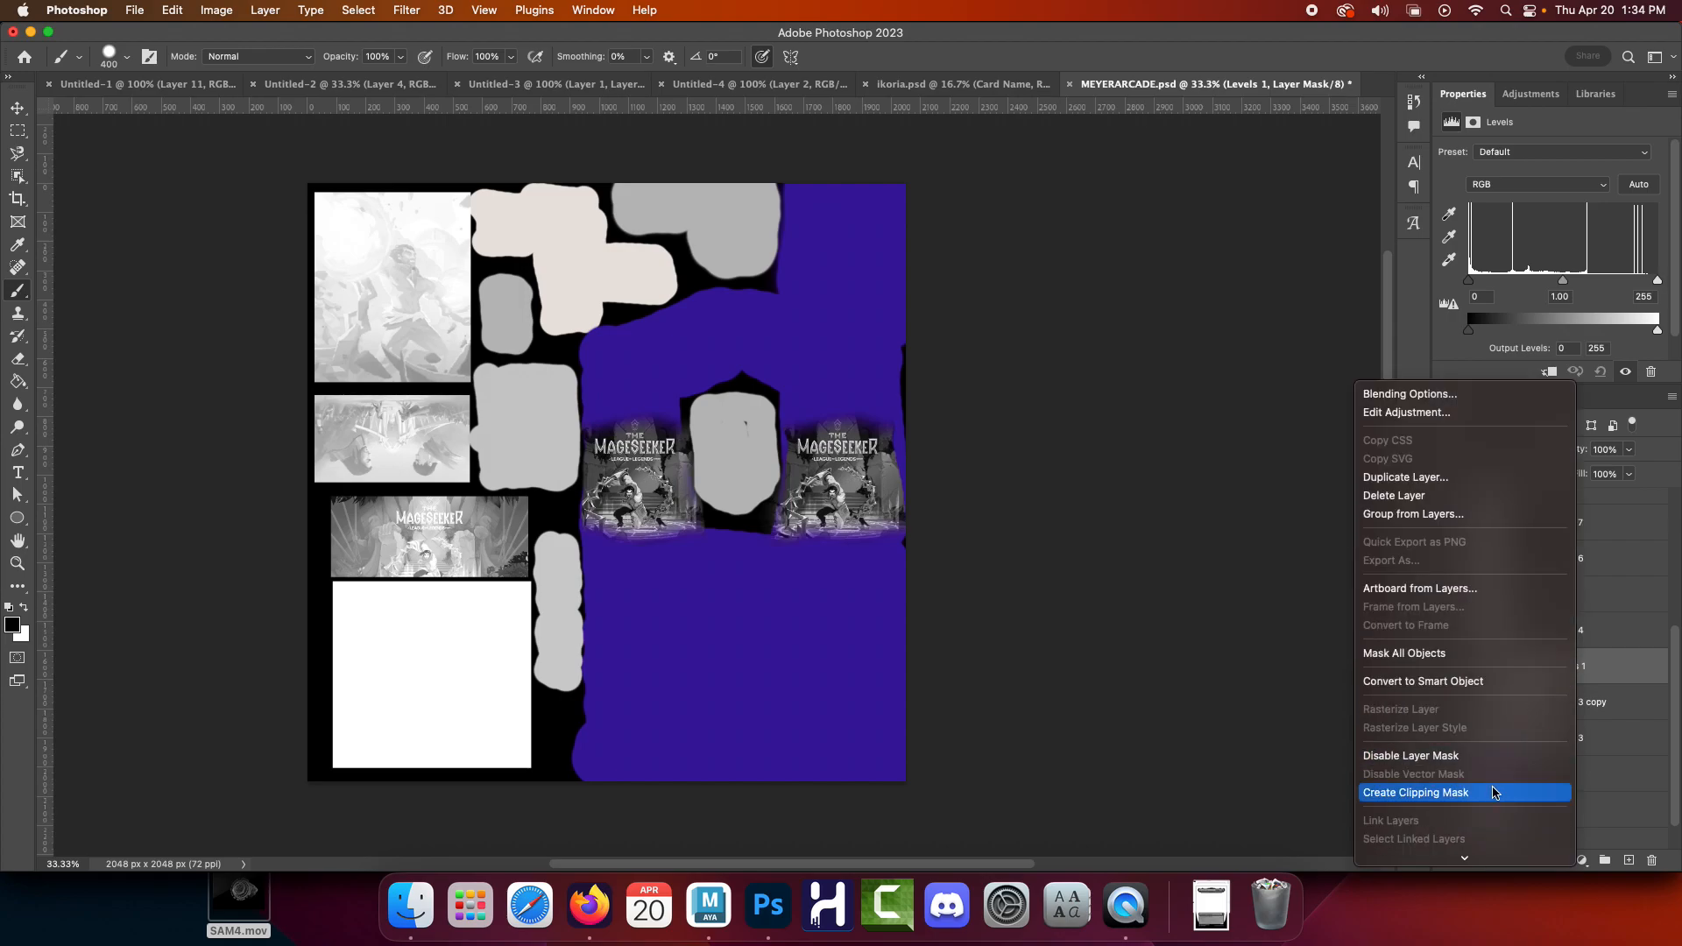
left_click(1494, 792)
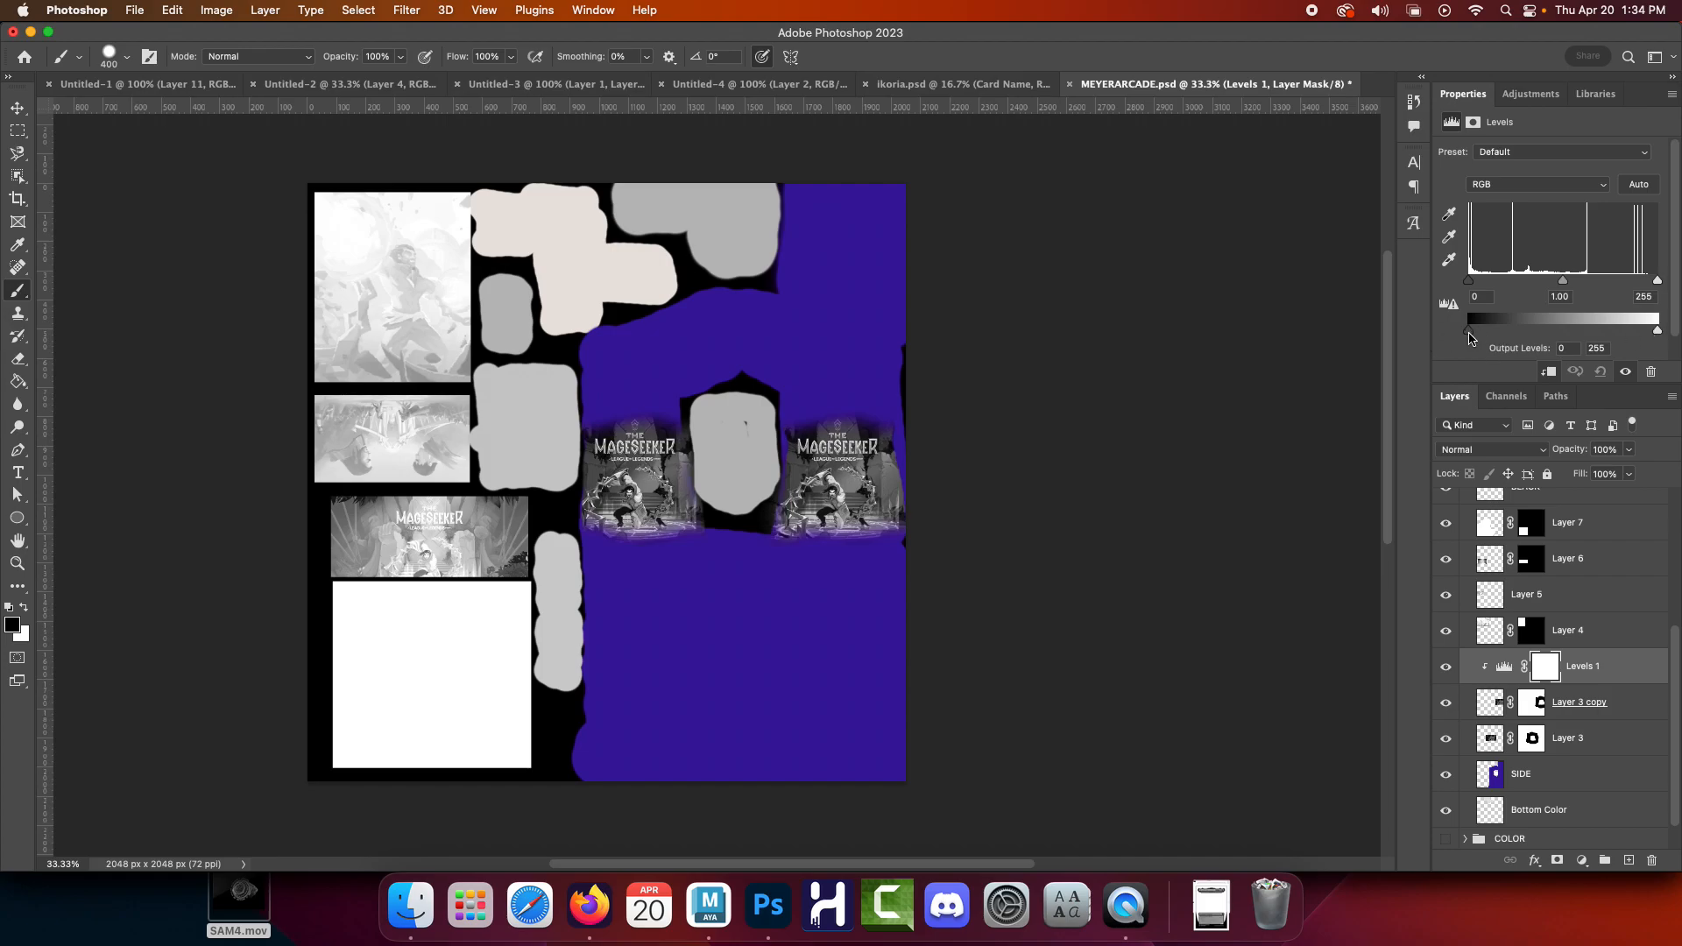
Set the clipped Levels adjustment's white input to 187 and its black output to 137
mouse_move(1472, 286)
left_mouse_down()
mouse_move(1515, 281)
mouse_move(1488, 275)
left_mouse_up()
left_click_drag(1658, 286, 1614, 288)
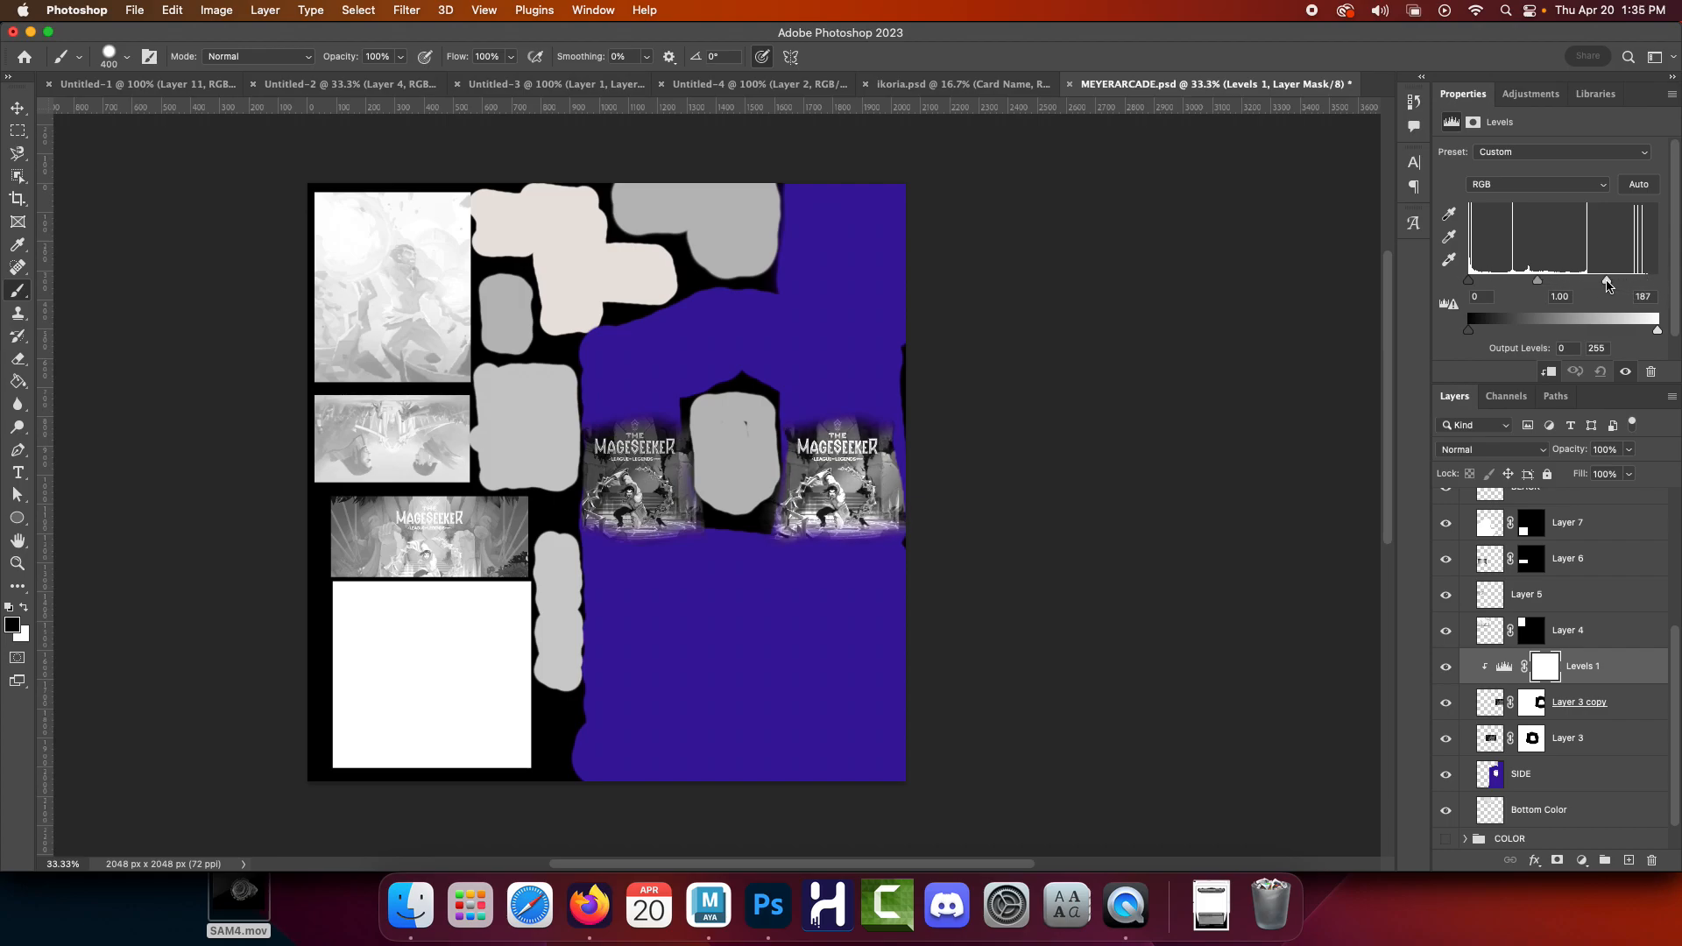
left_click_drag(1470, 331, 1573, 327)
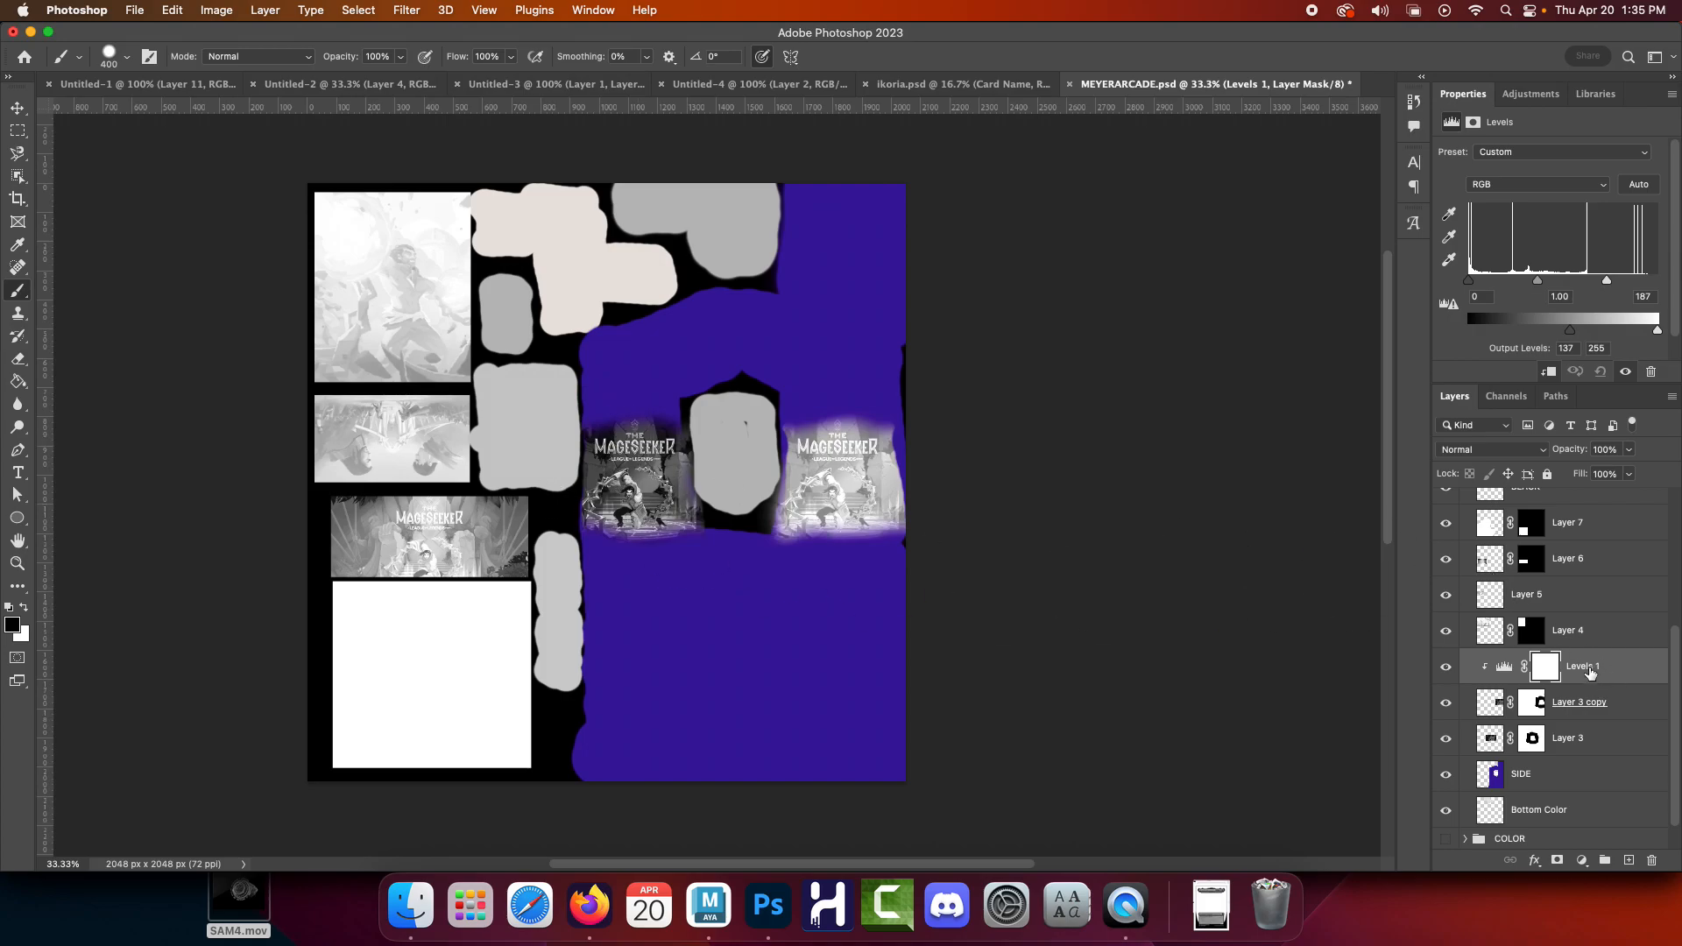
Duplicate the Levels adjustment layer, placing the copy directly above Layer 3 and clipping it to Layer 3
right_click(1586, 671)
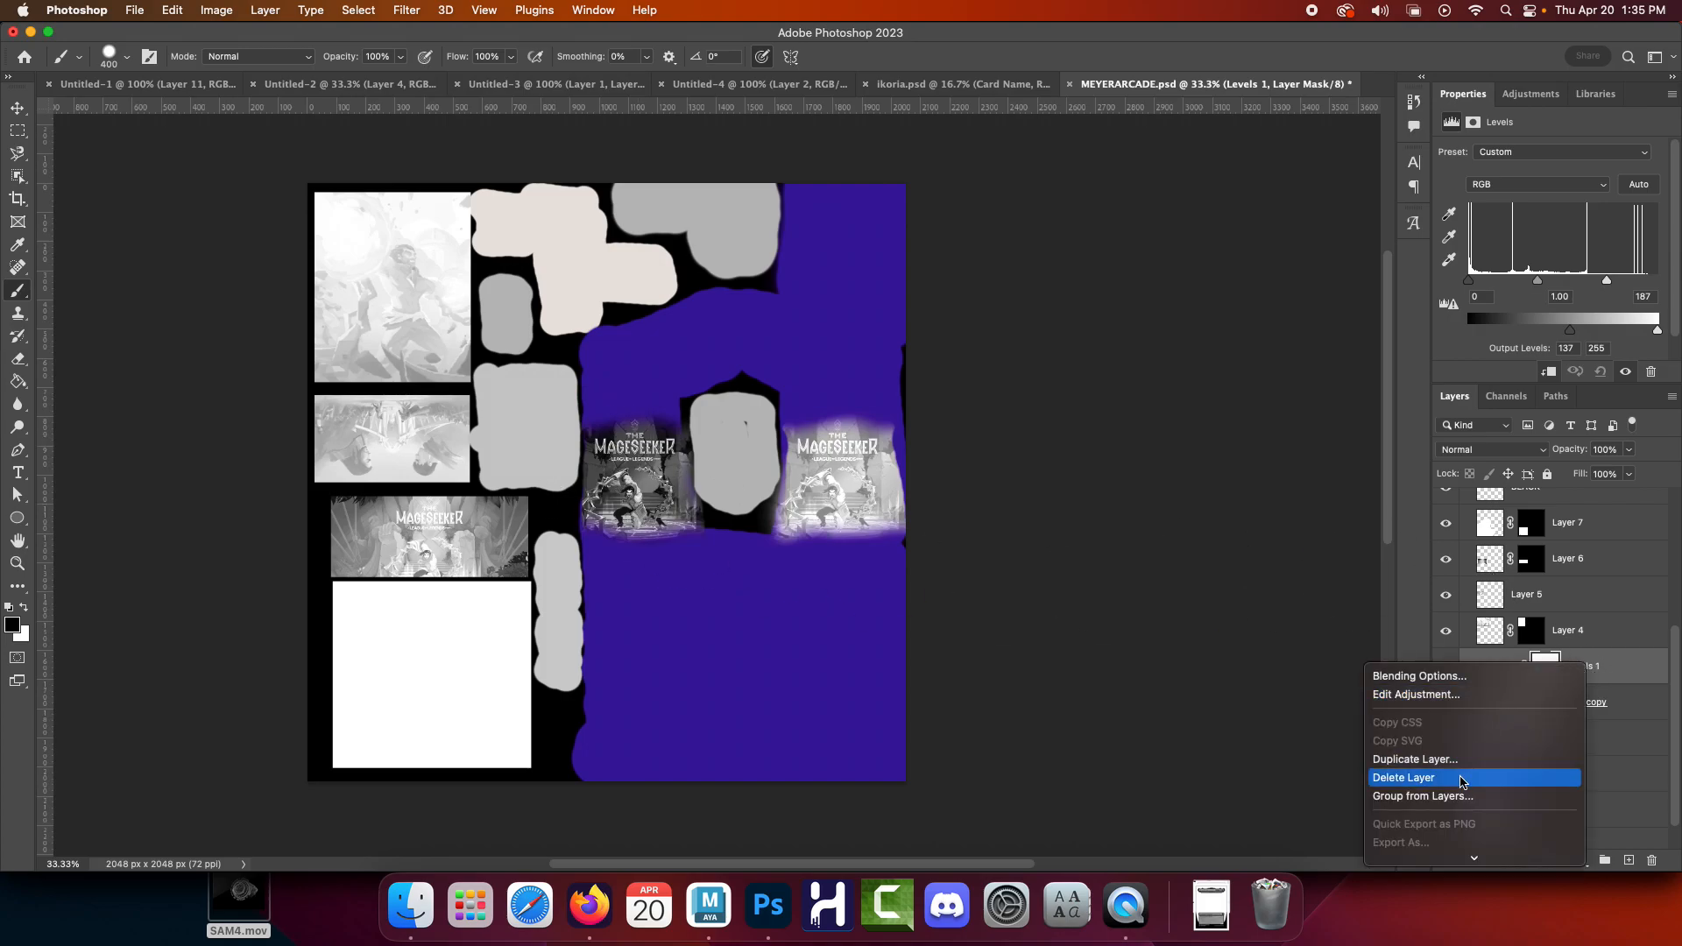
left_click(1542, 752)
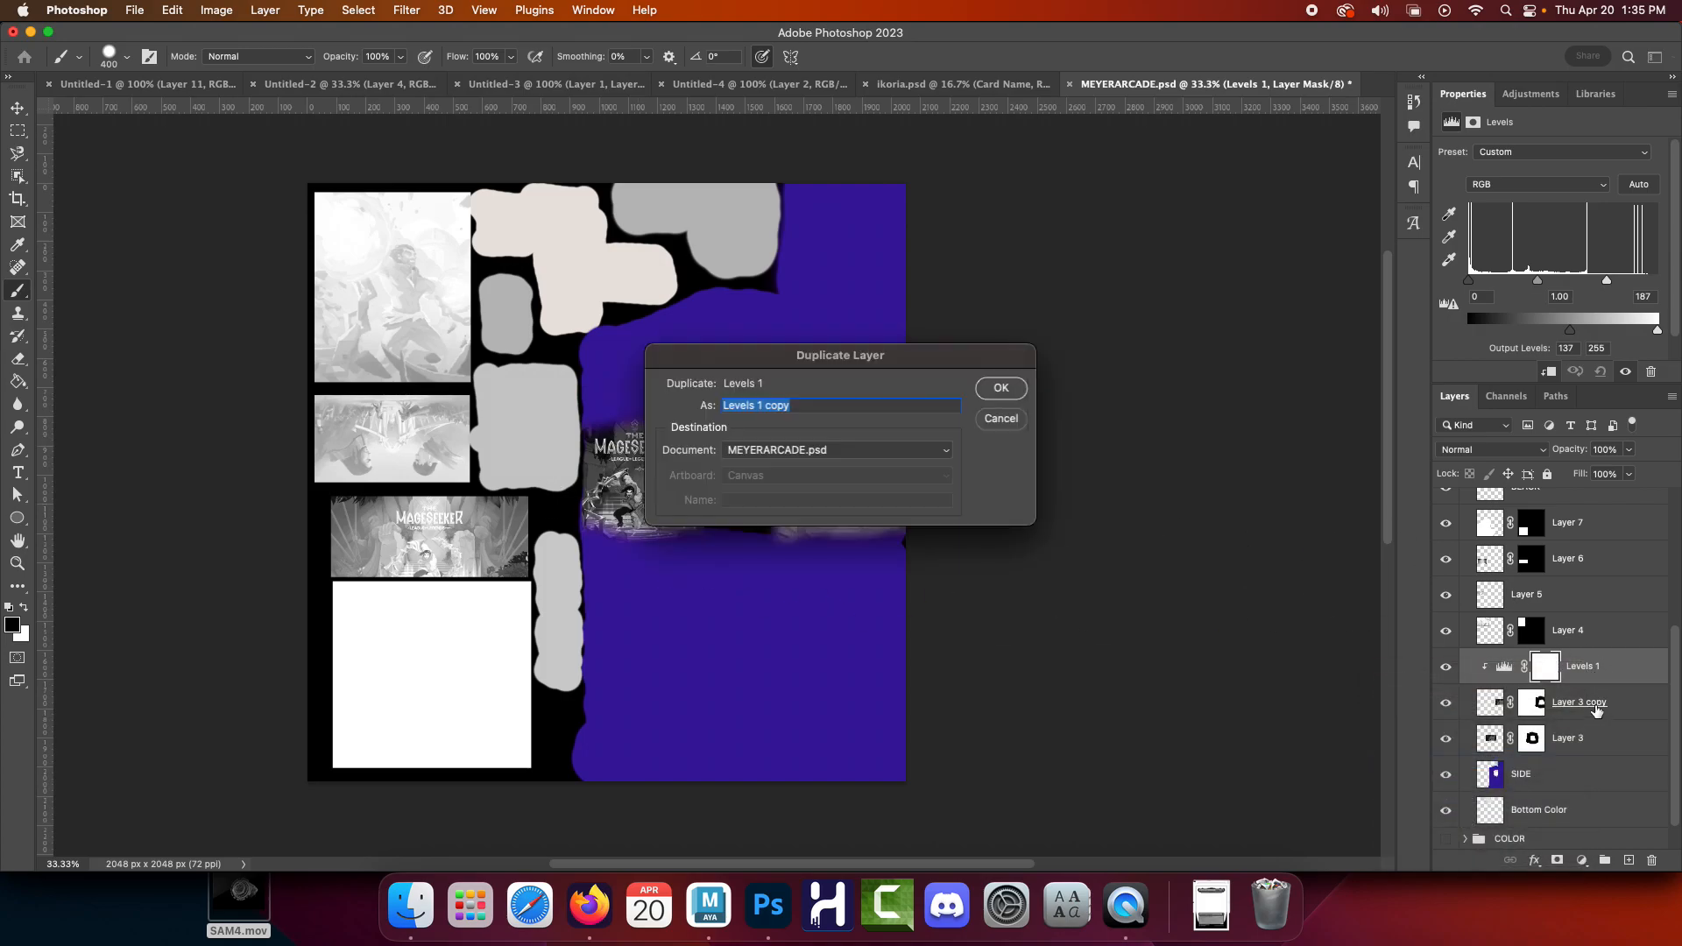
left_click(1000, 388)
left_click_drag(1582, 738, 1582, 744)
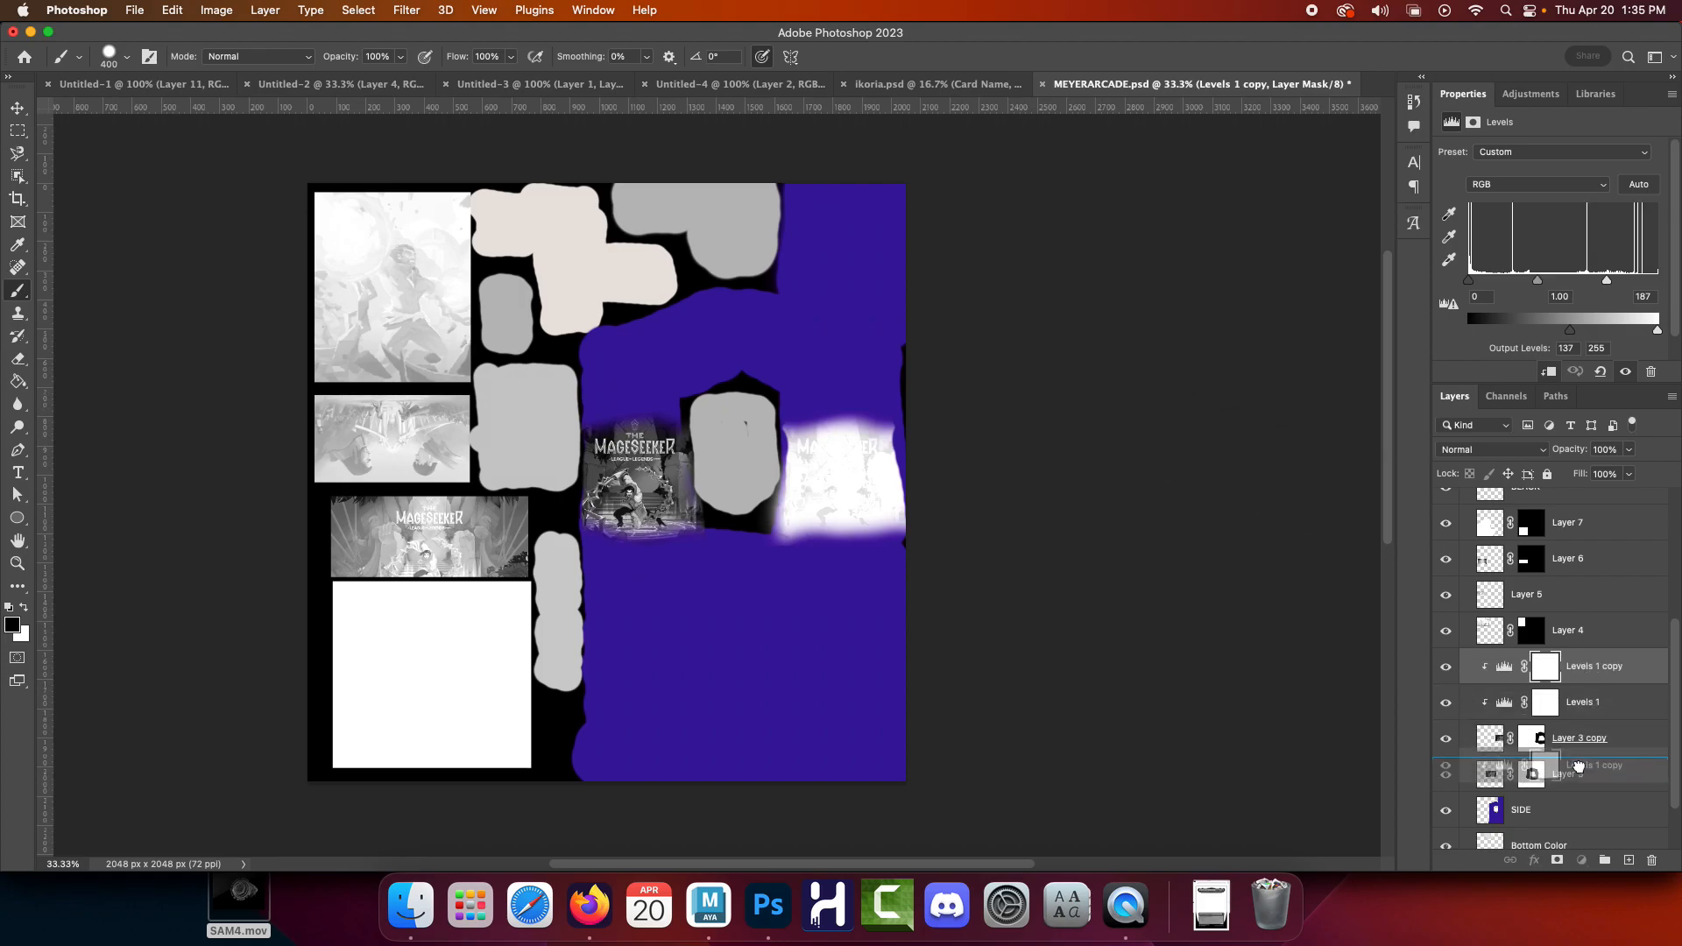
right_click(1573, 738)
scroll(1529, 759, "down", 5)
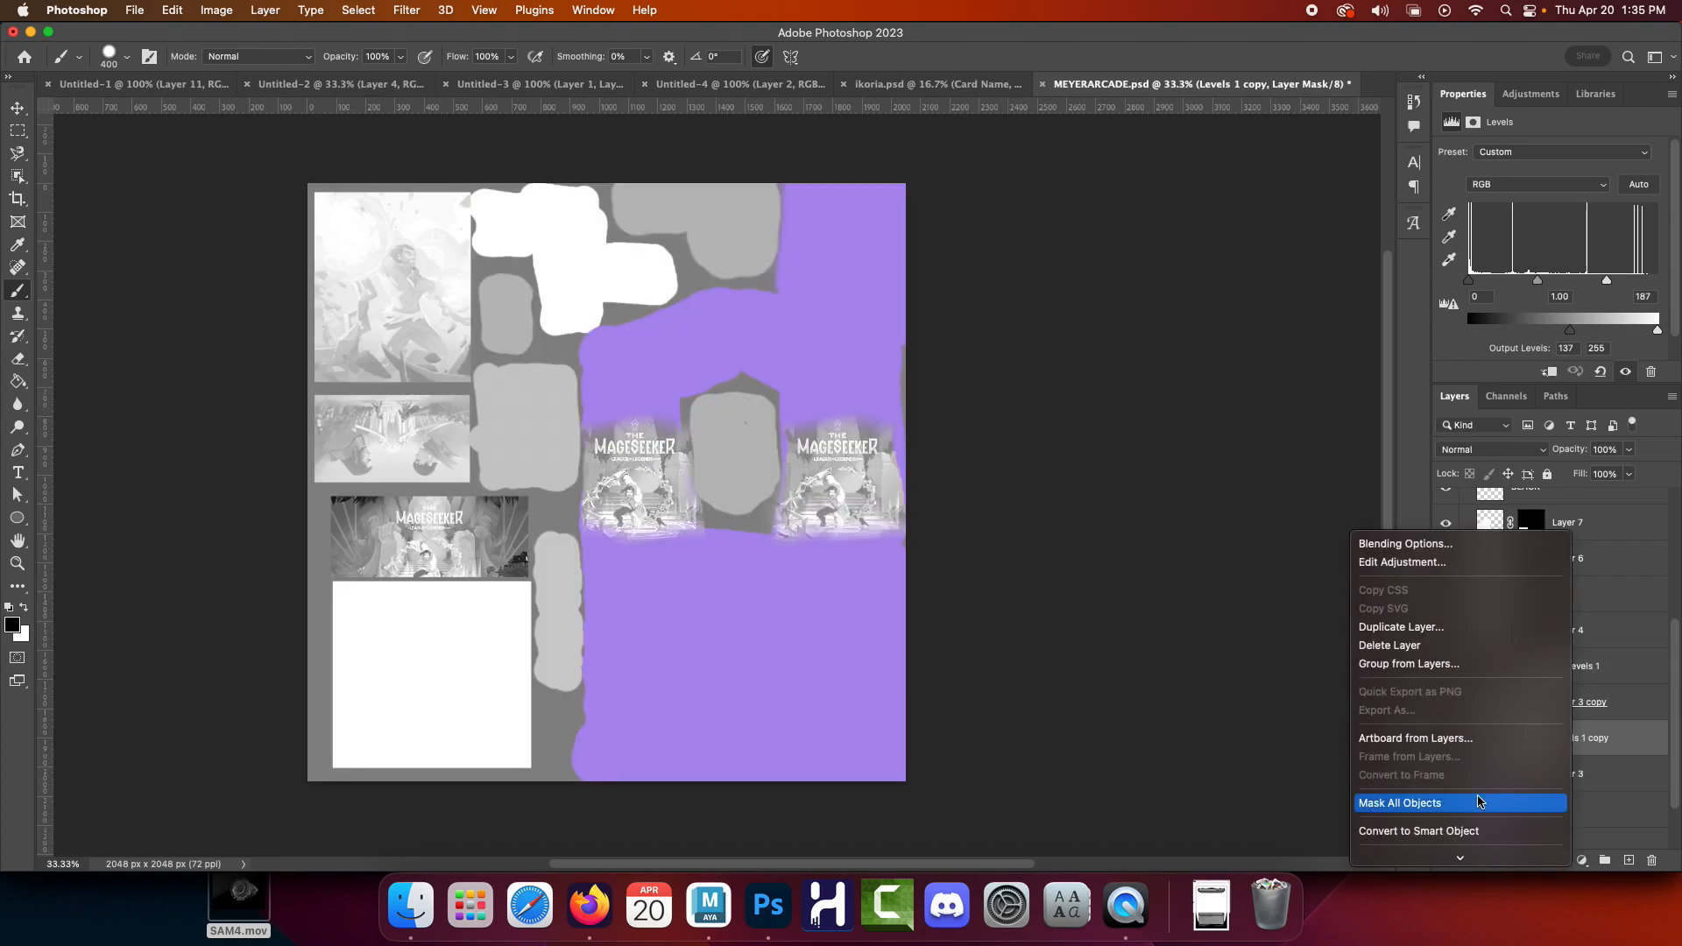
left_click(1445, 666)
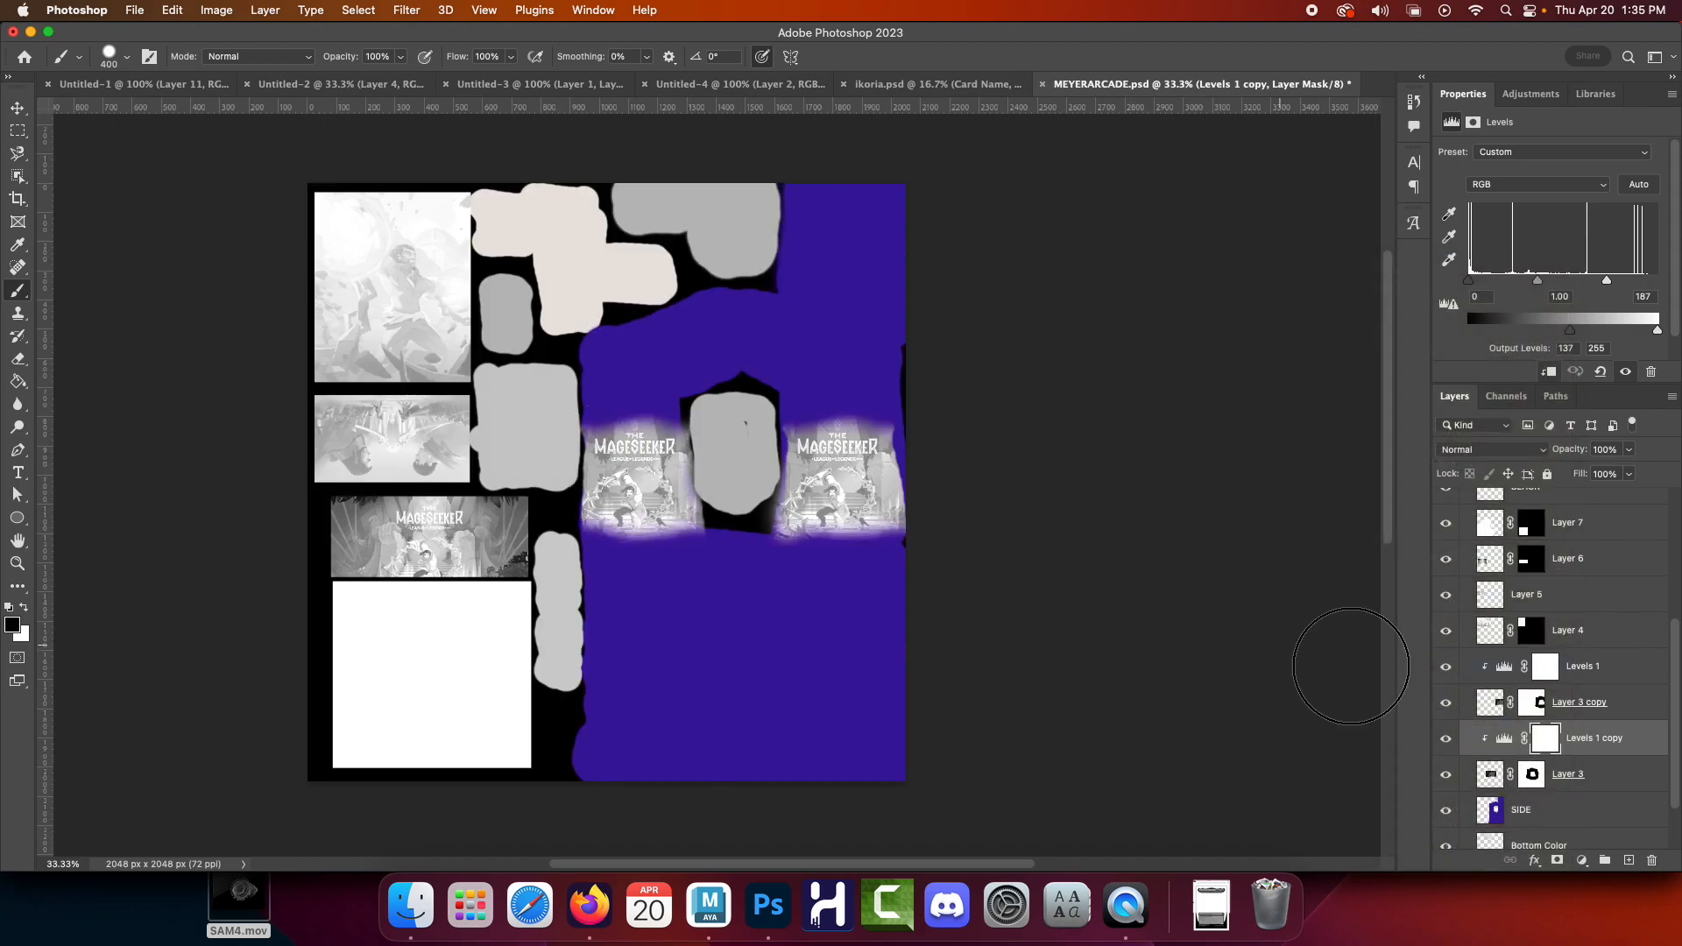
Desaturate the purple cabinet side artwork on the SIDE layer
left_click(1521, 815)
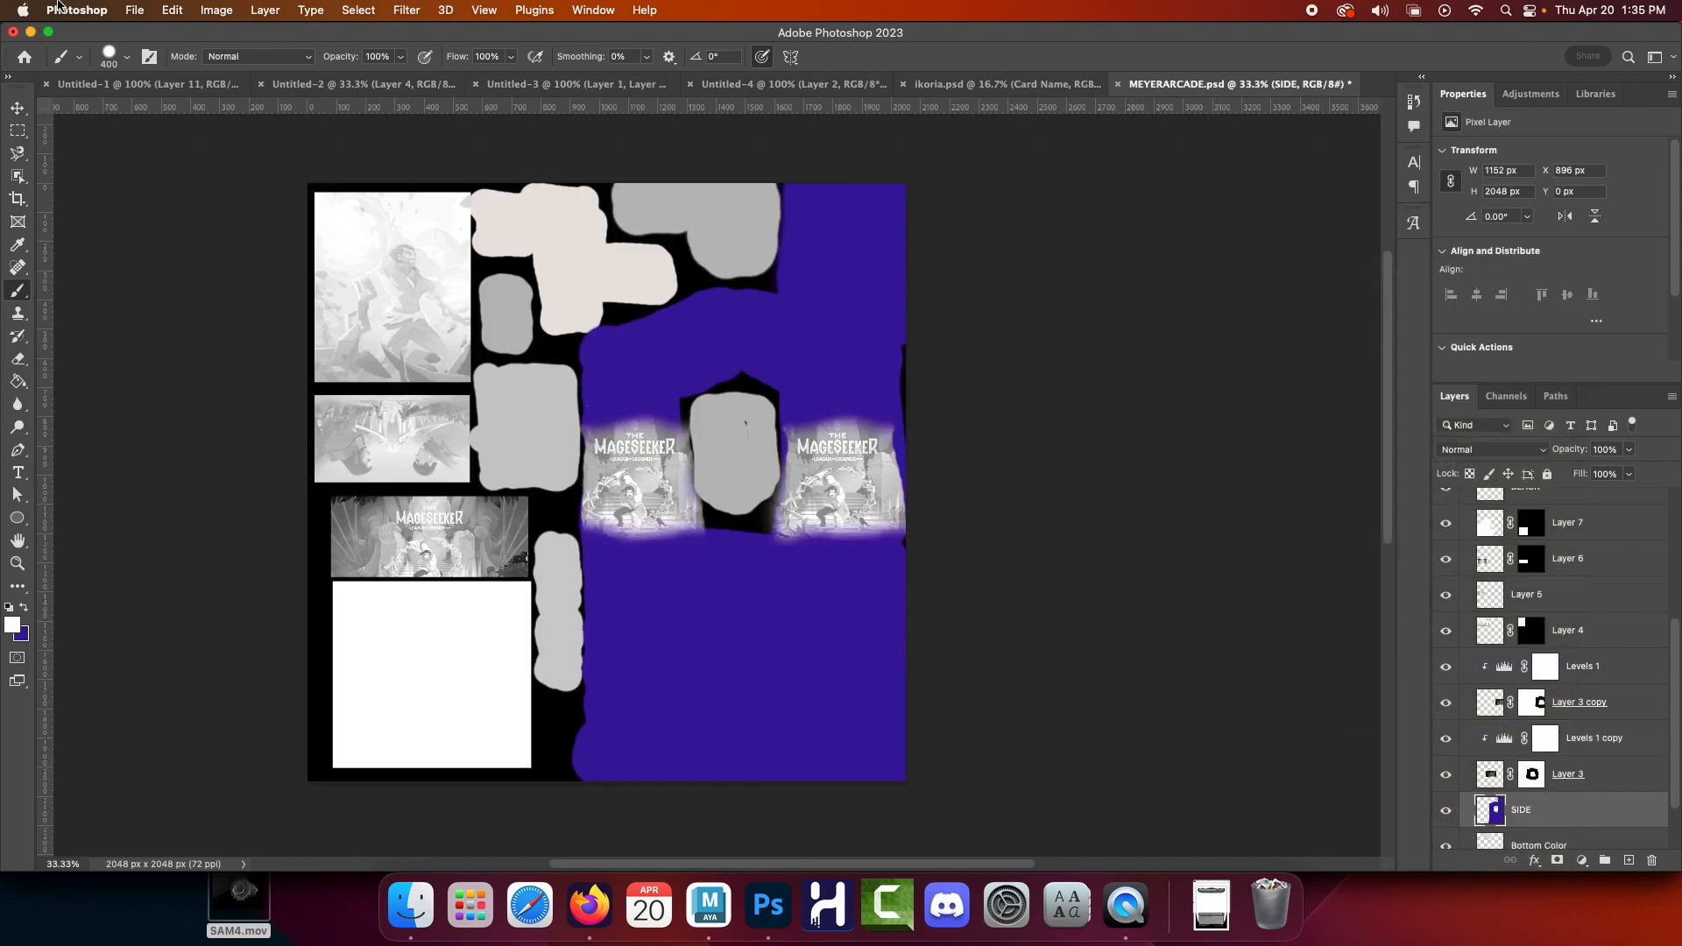
left_click(216, 11)
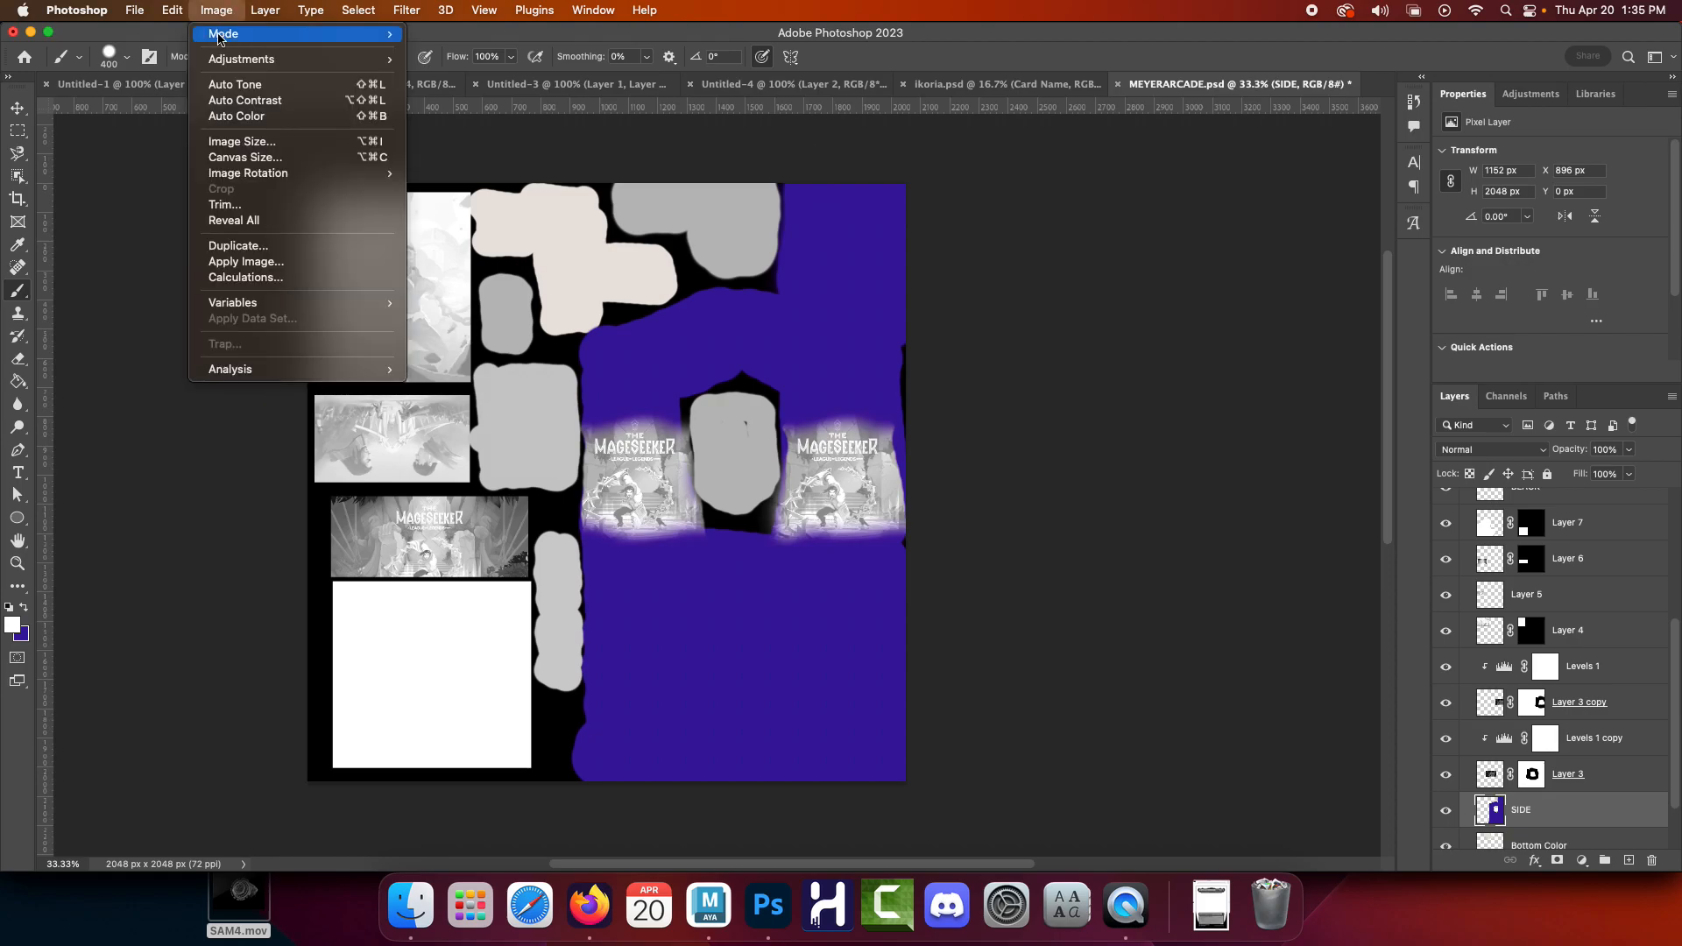
mouse_move(289, 59)
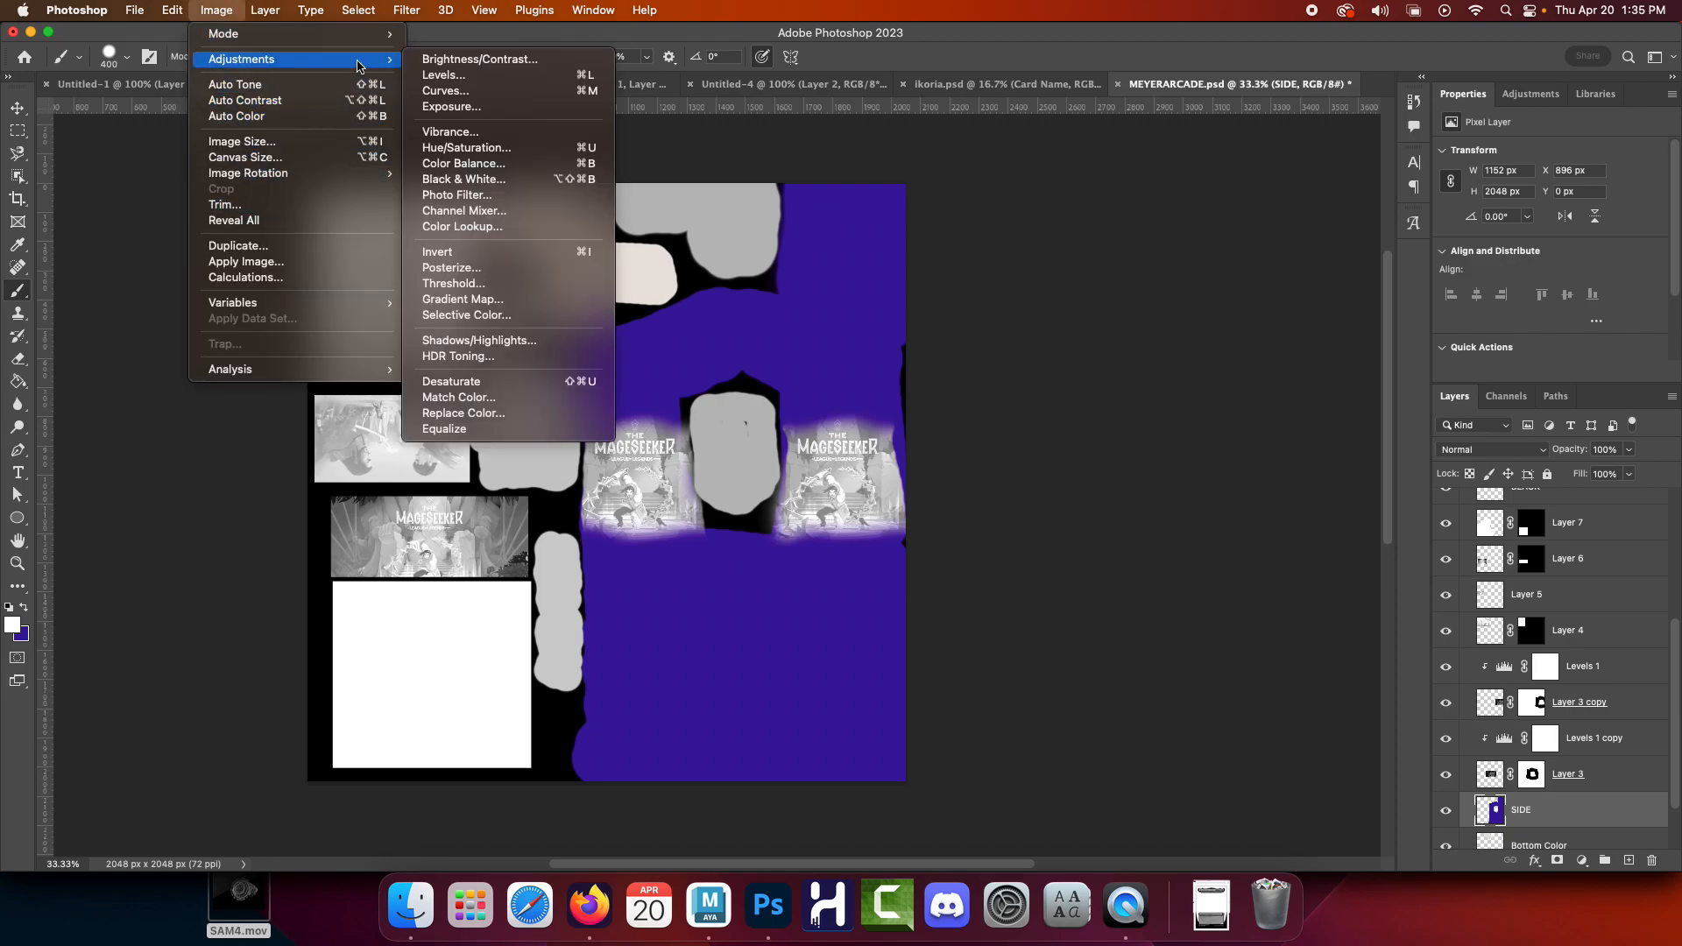
left_click(529, 384)
Apply a Levels adjustment directly to the SIDE layer with the black output level set to 201
left_click(230, 9)
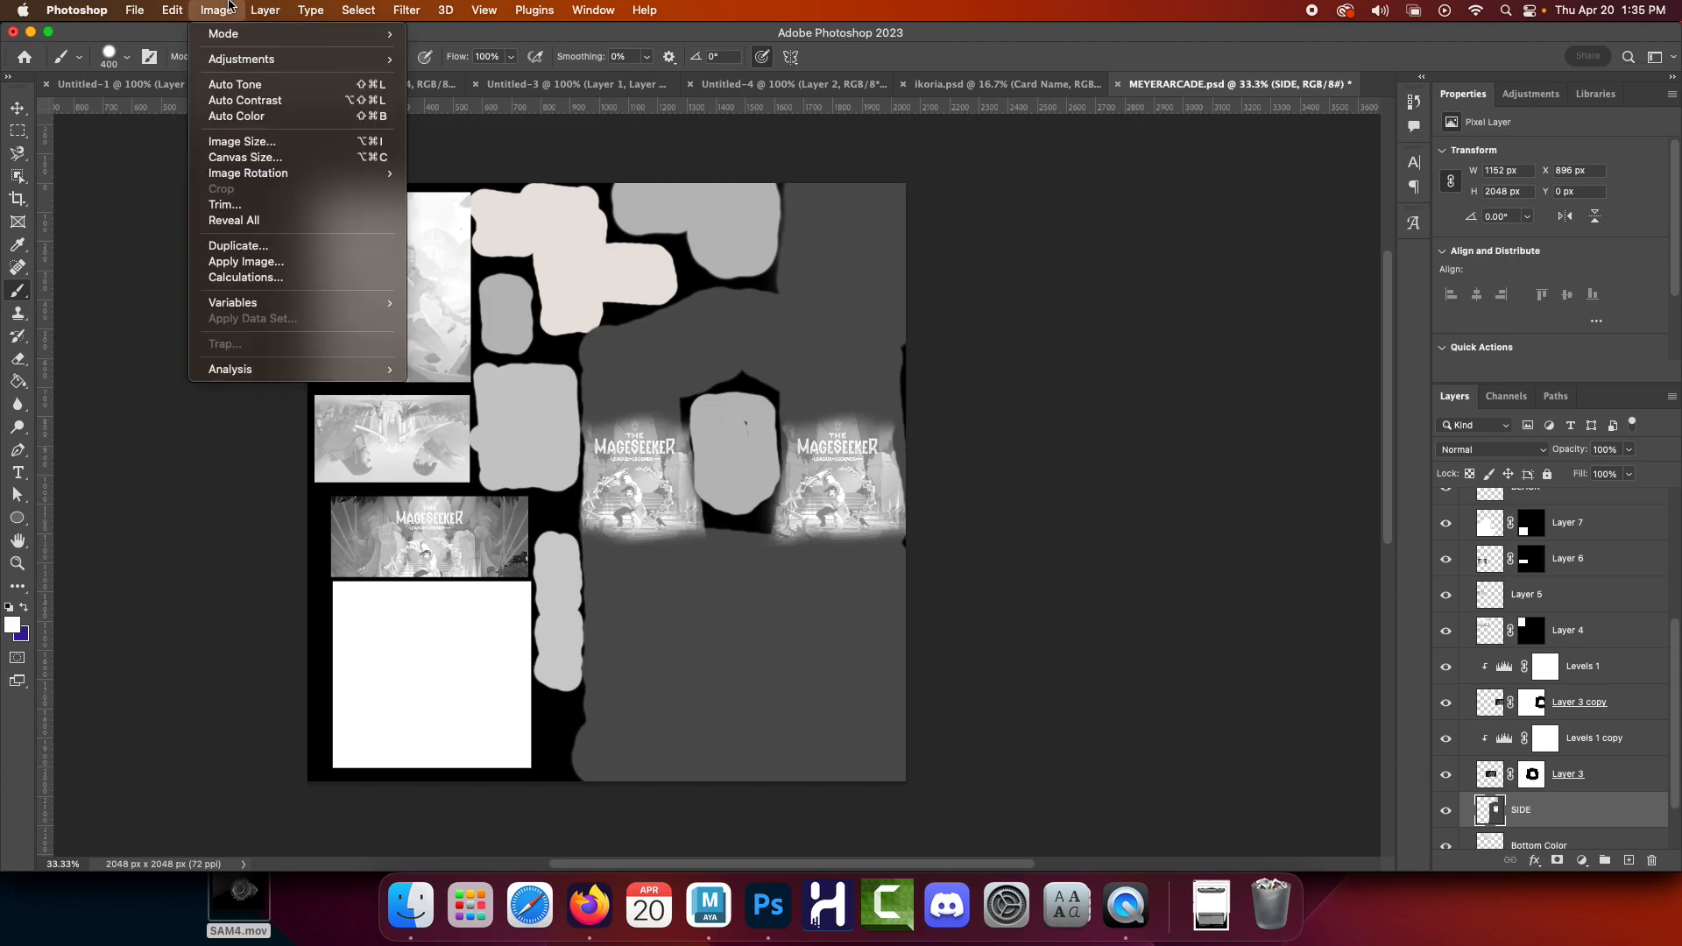
mouse_move(245, 60)
left_click(446, 72)
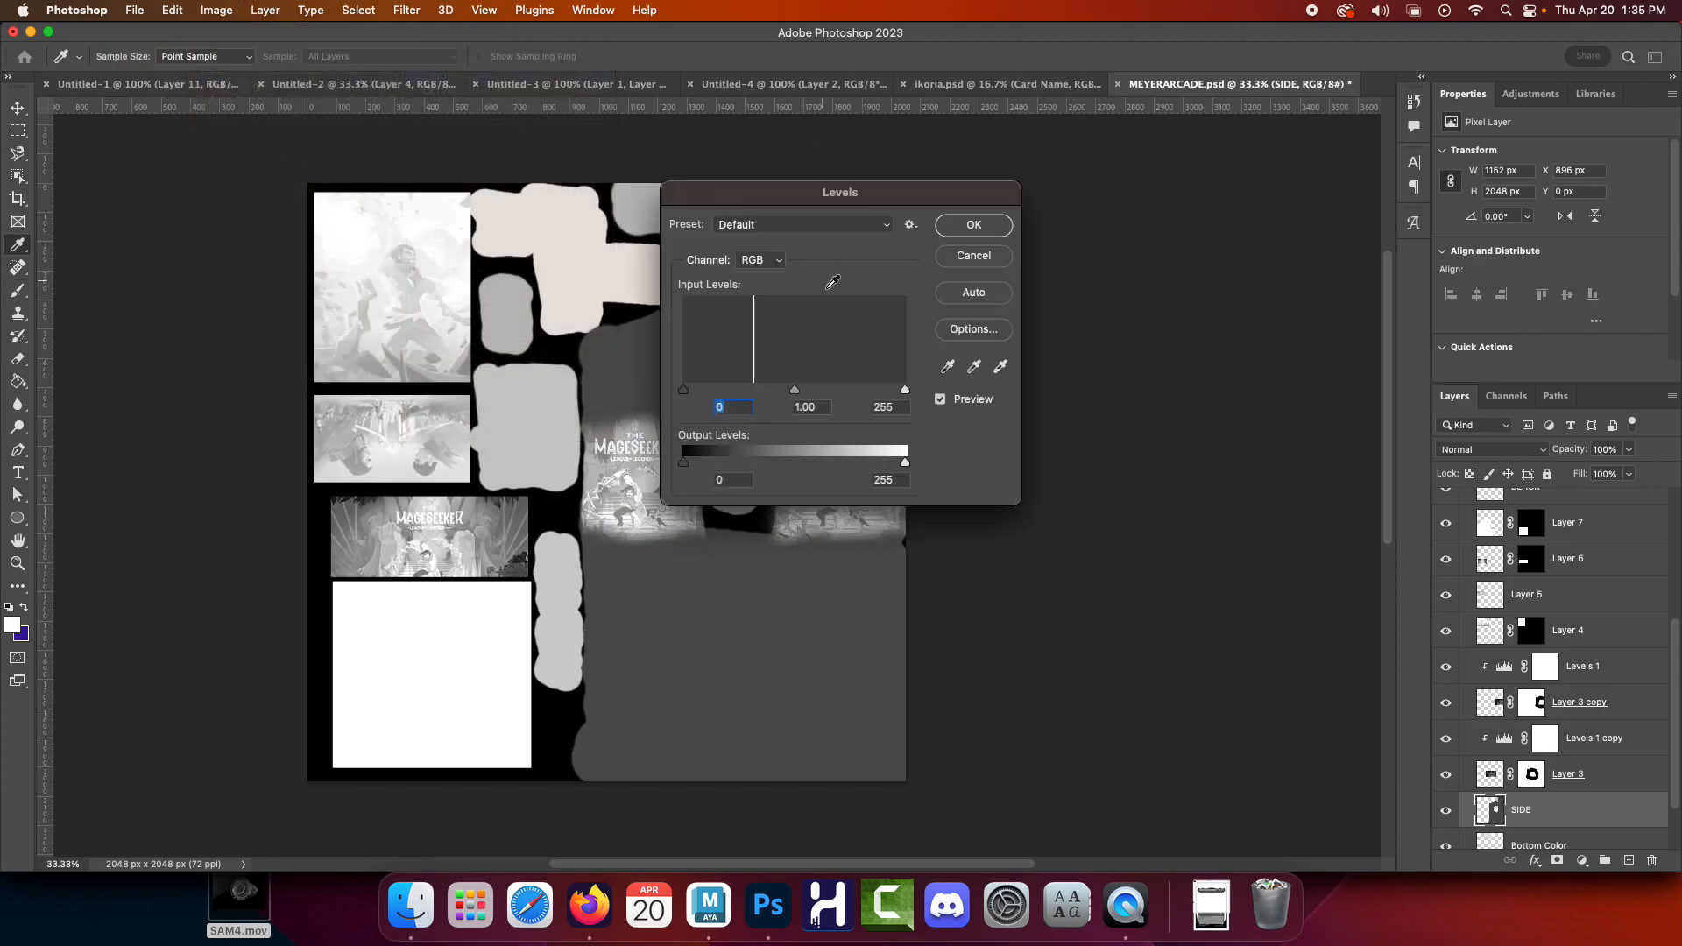
left_click_drag(689, 469, 858, 456)
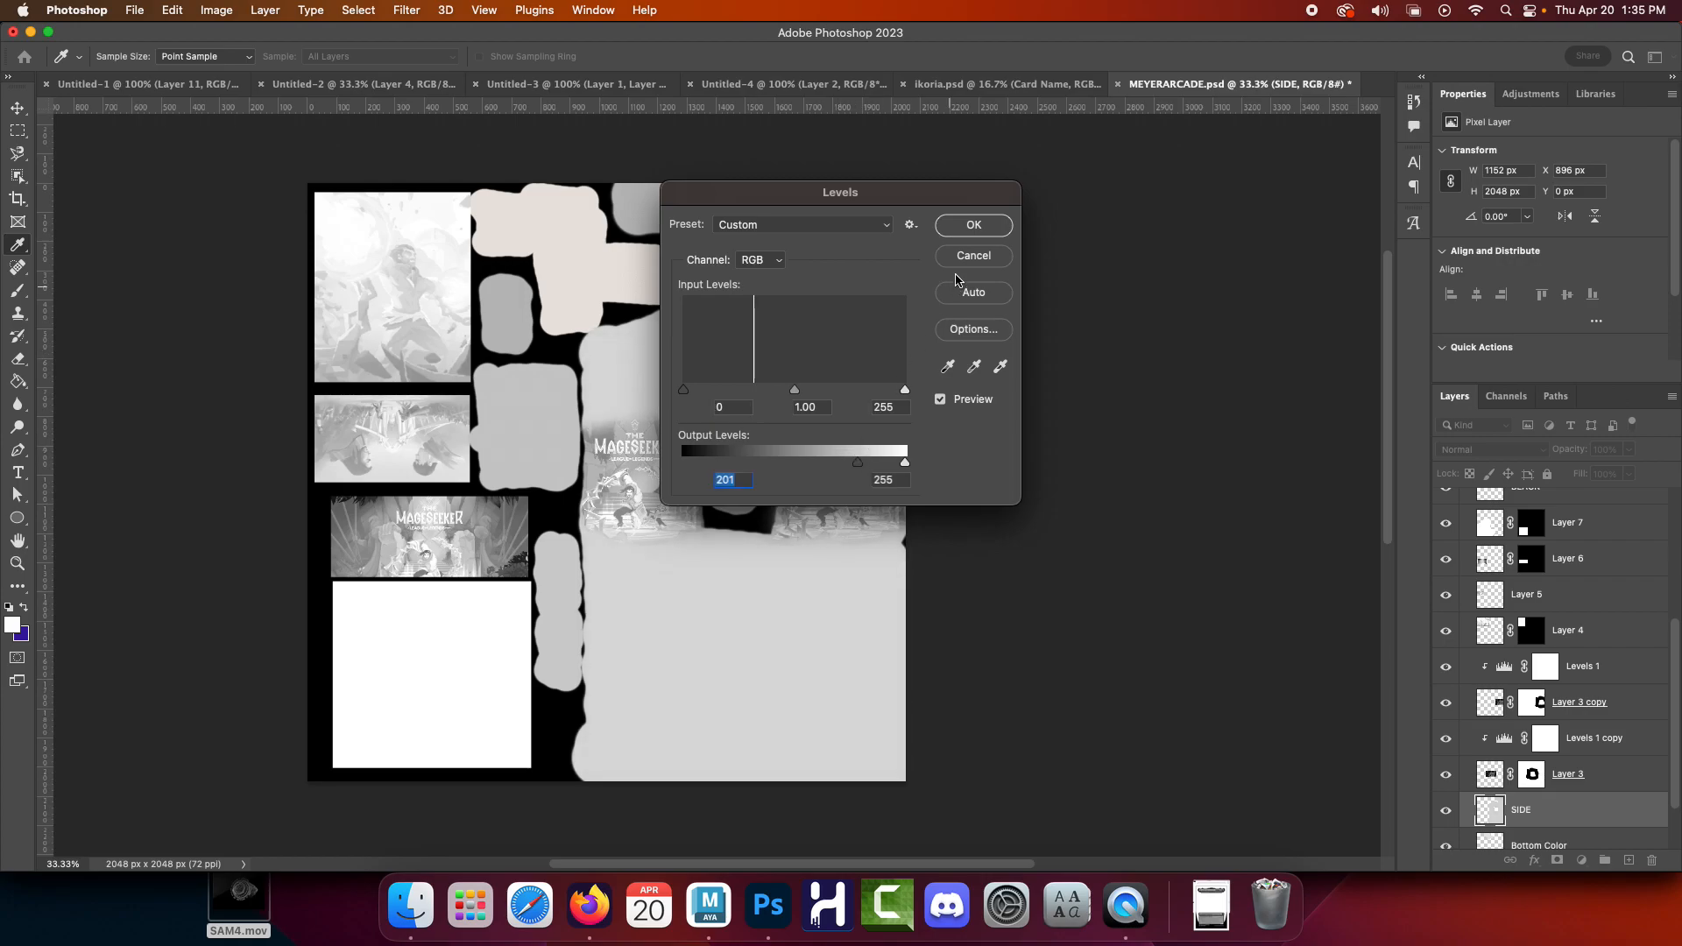
left_click(974, 225)
key("b")
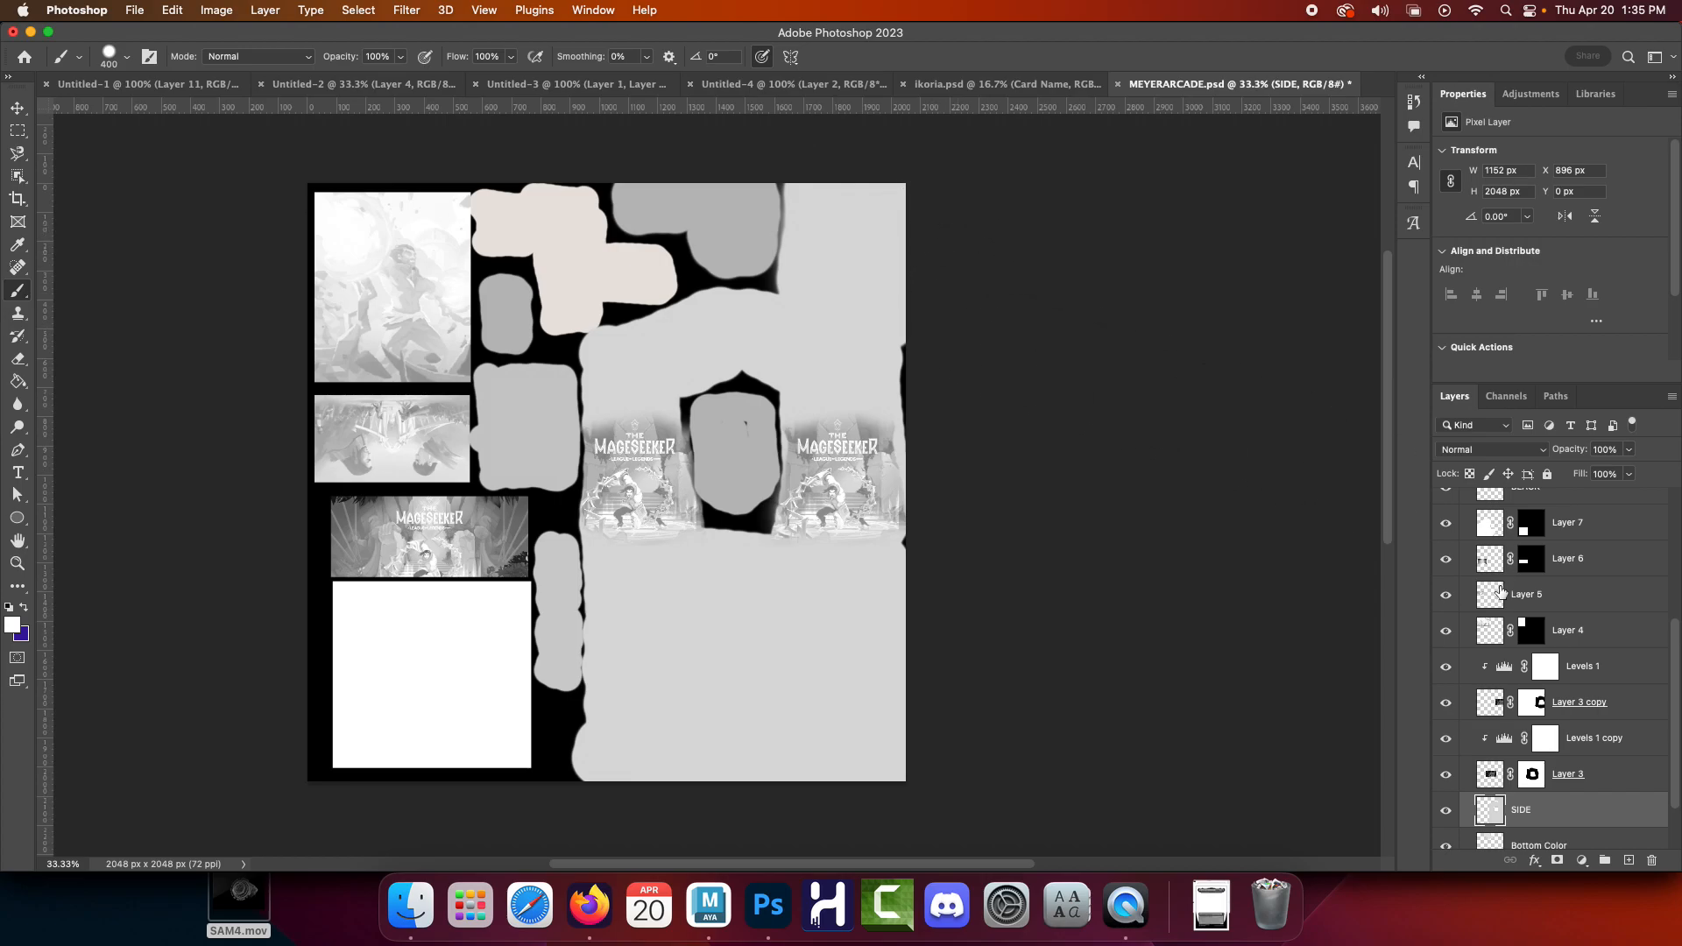
Desaturate the Bottom Color layer and save the Photoshop document
scroll(1502, 593, "down", 2)
left_click(1542, 775)
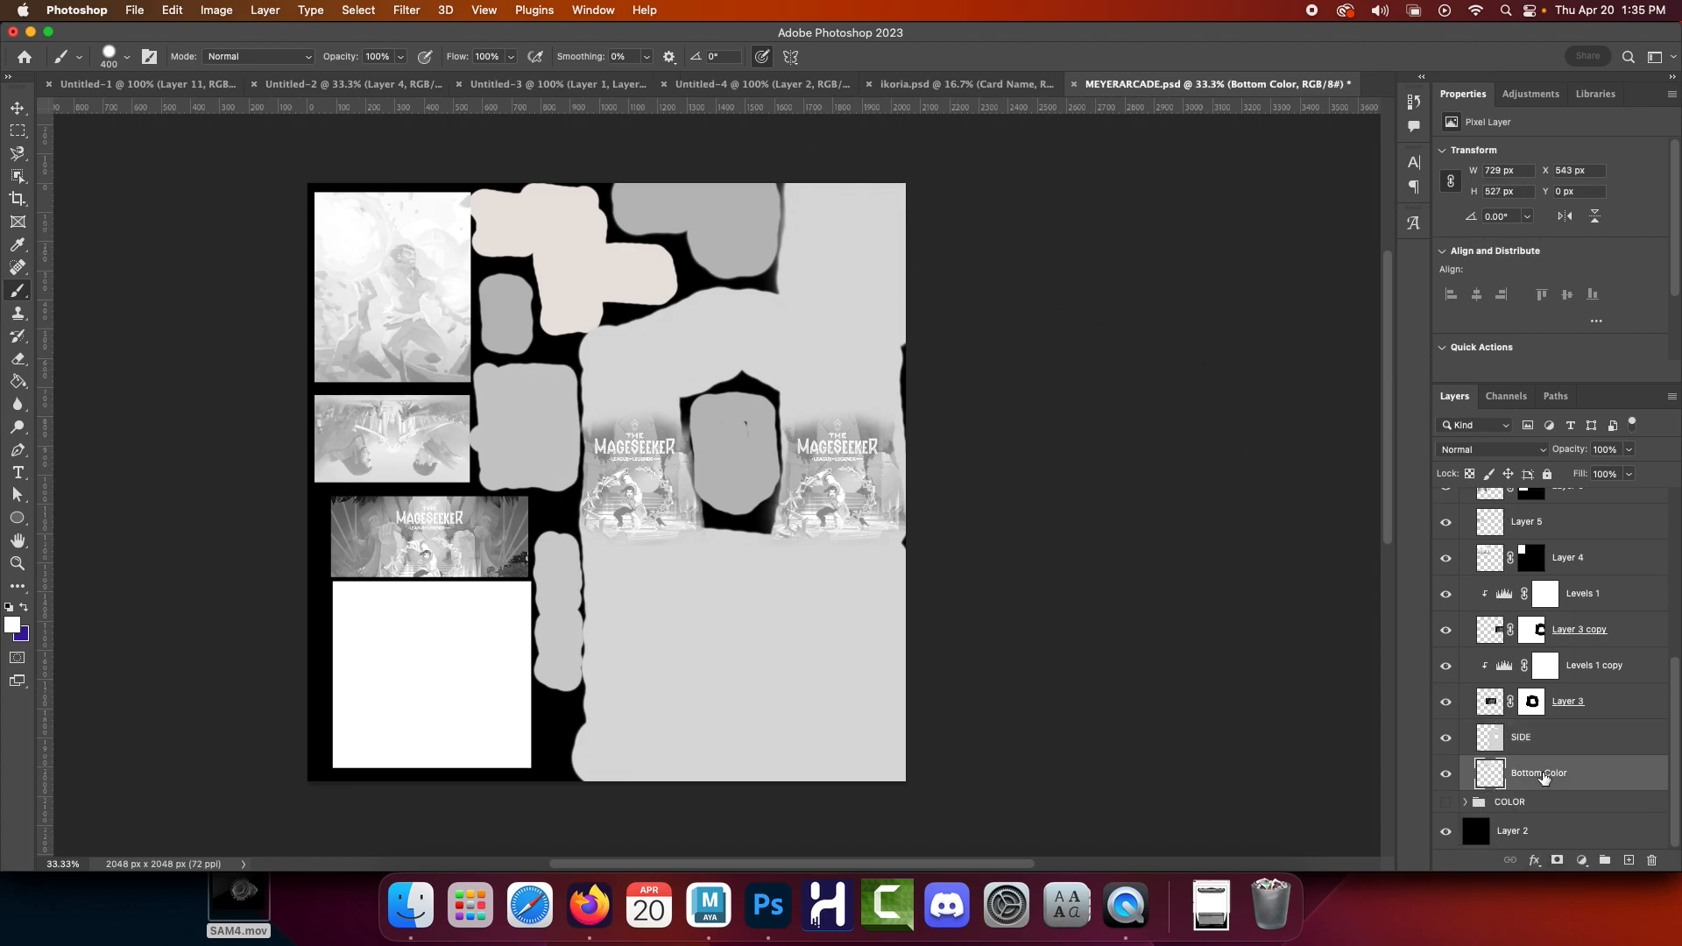
left_click(216, 9)
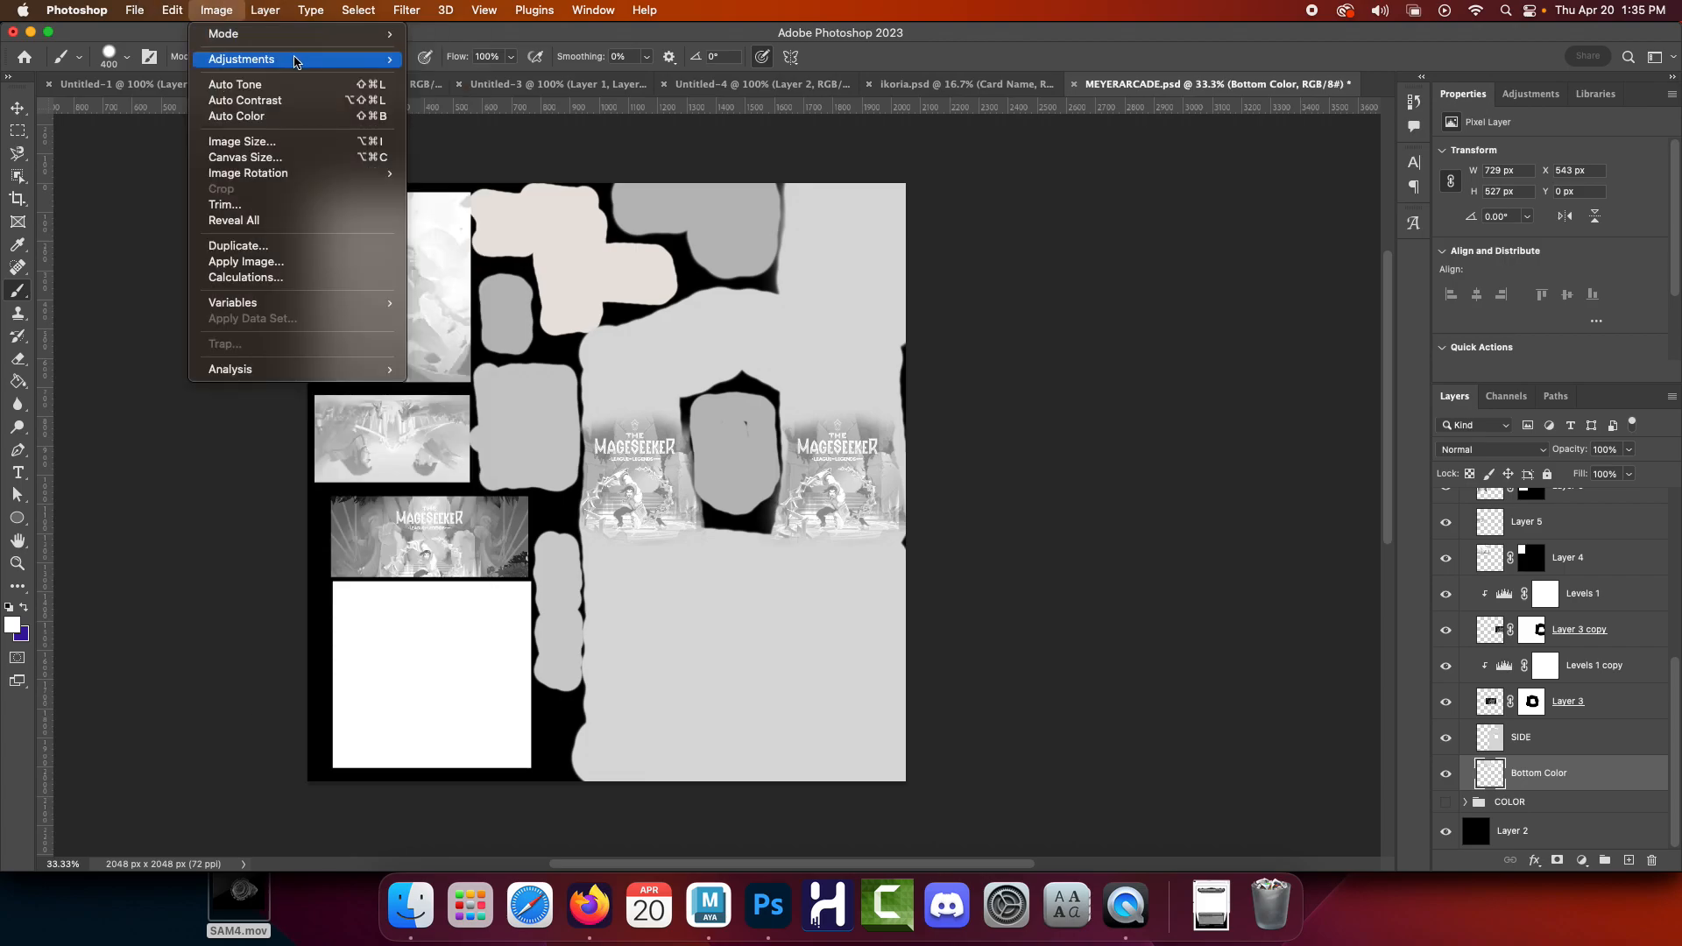
mouse_move(262, 59)
left_click(489, 376)
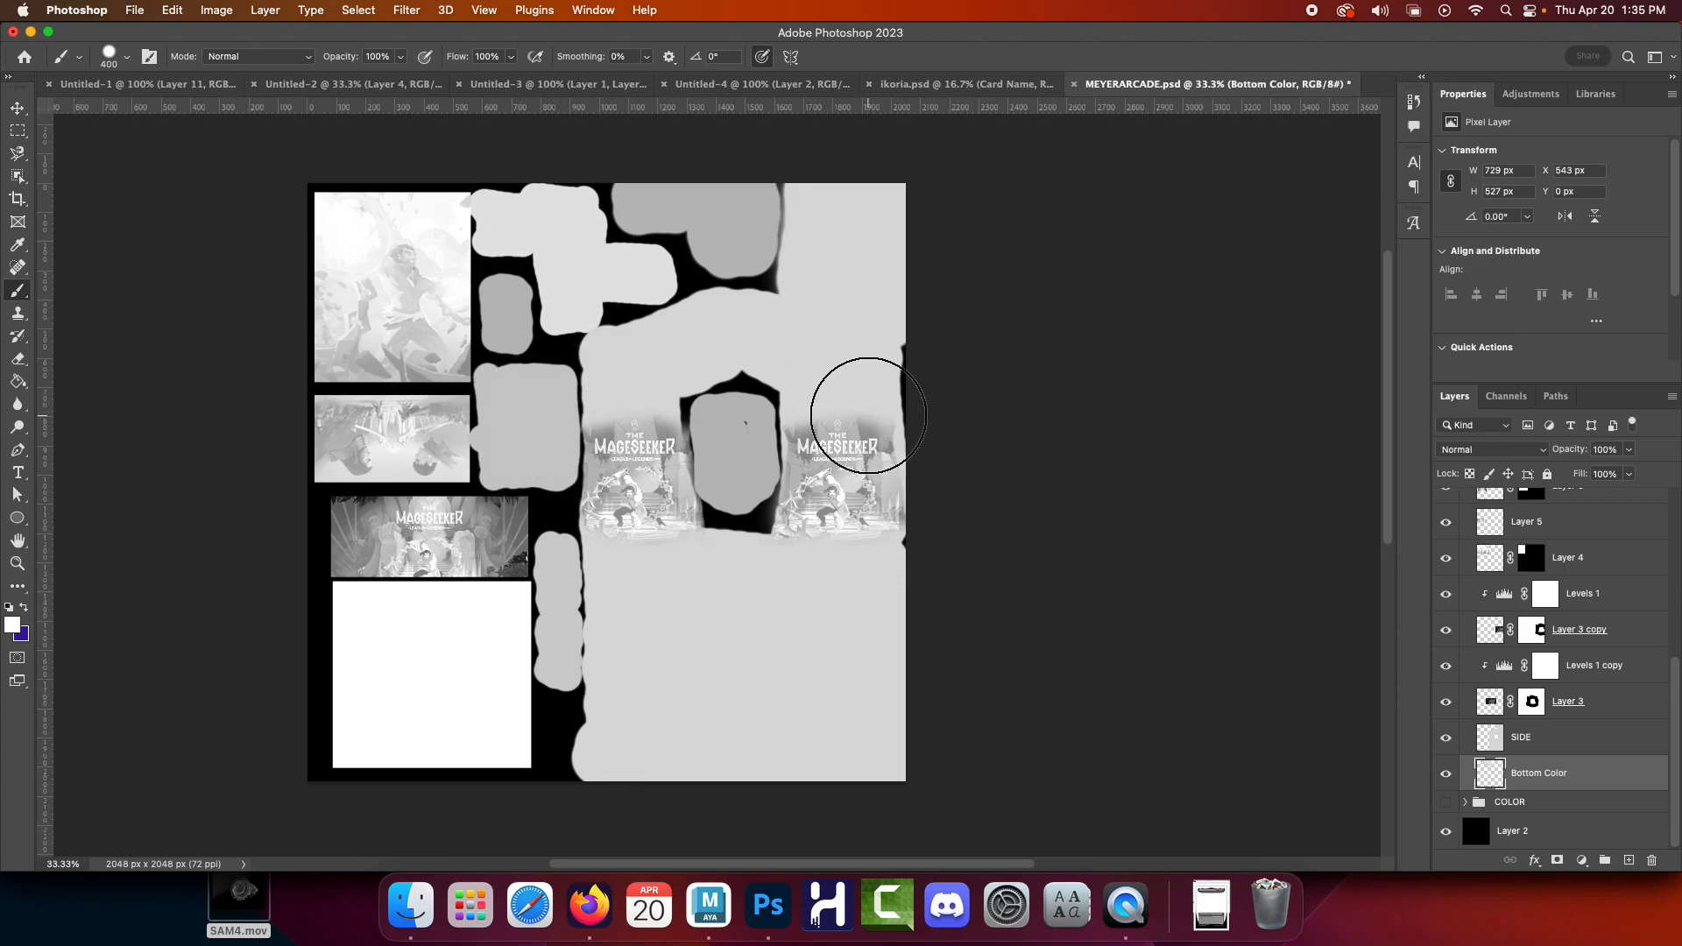
key("super+s")
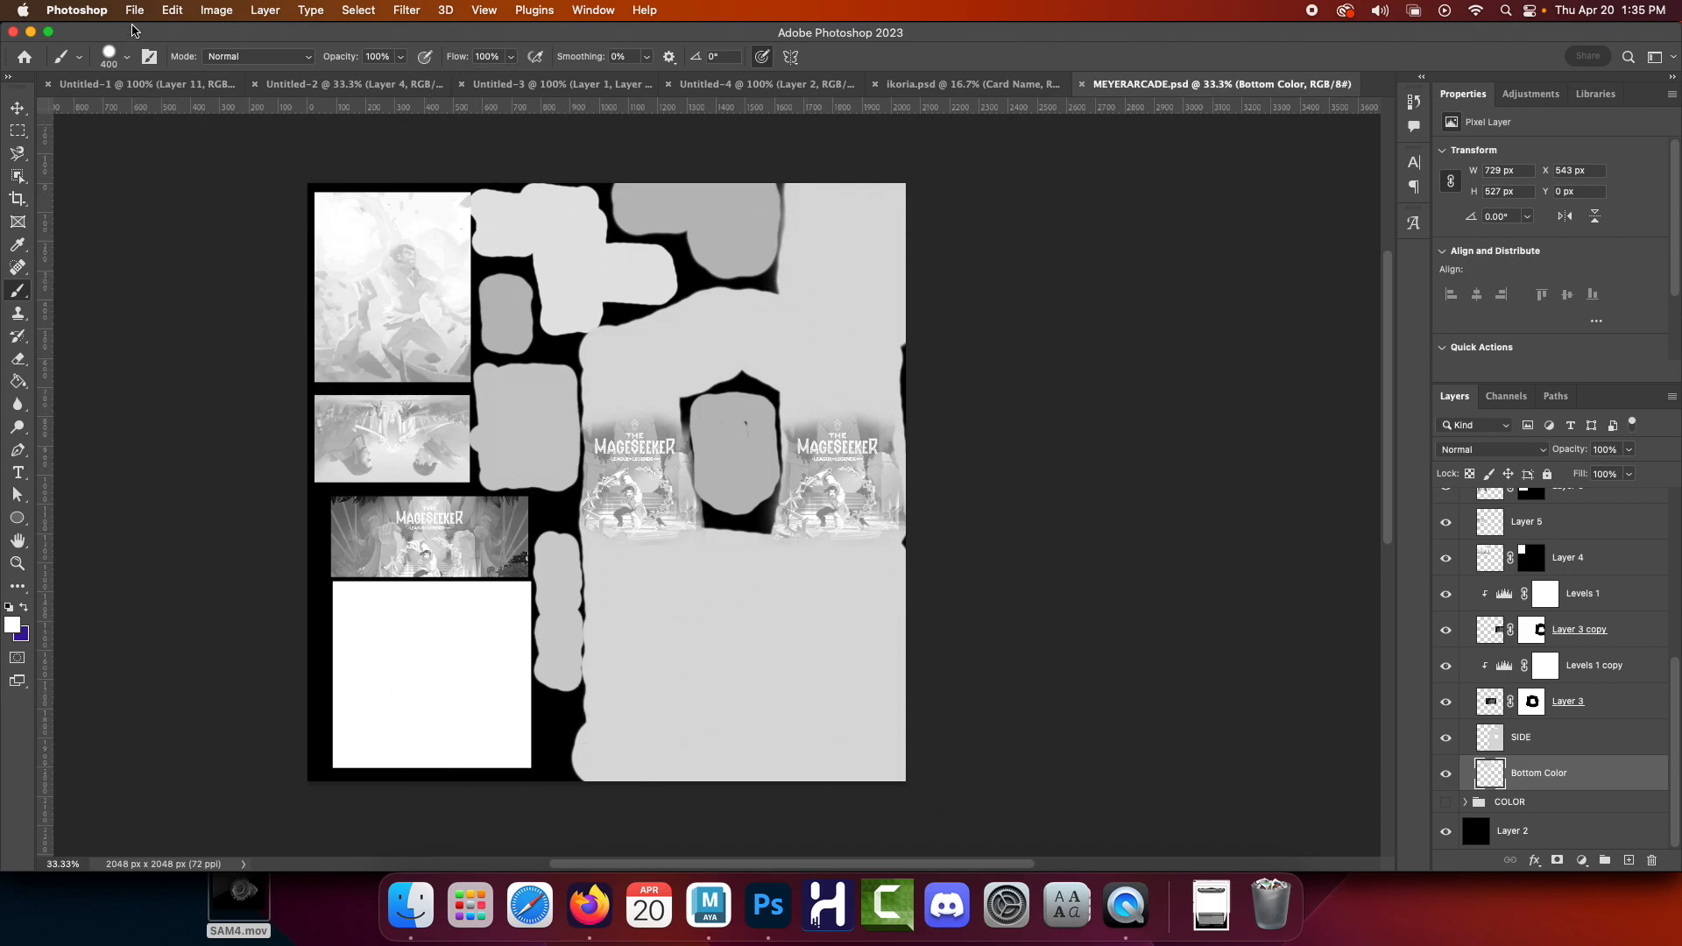
Save a PNG copy of the specular artwork as MEYERARCADE_S.png in sourceimages, using the large file size option
left_click(134, 10)
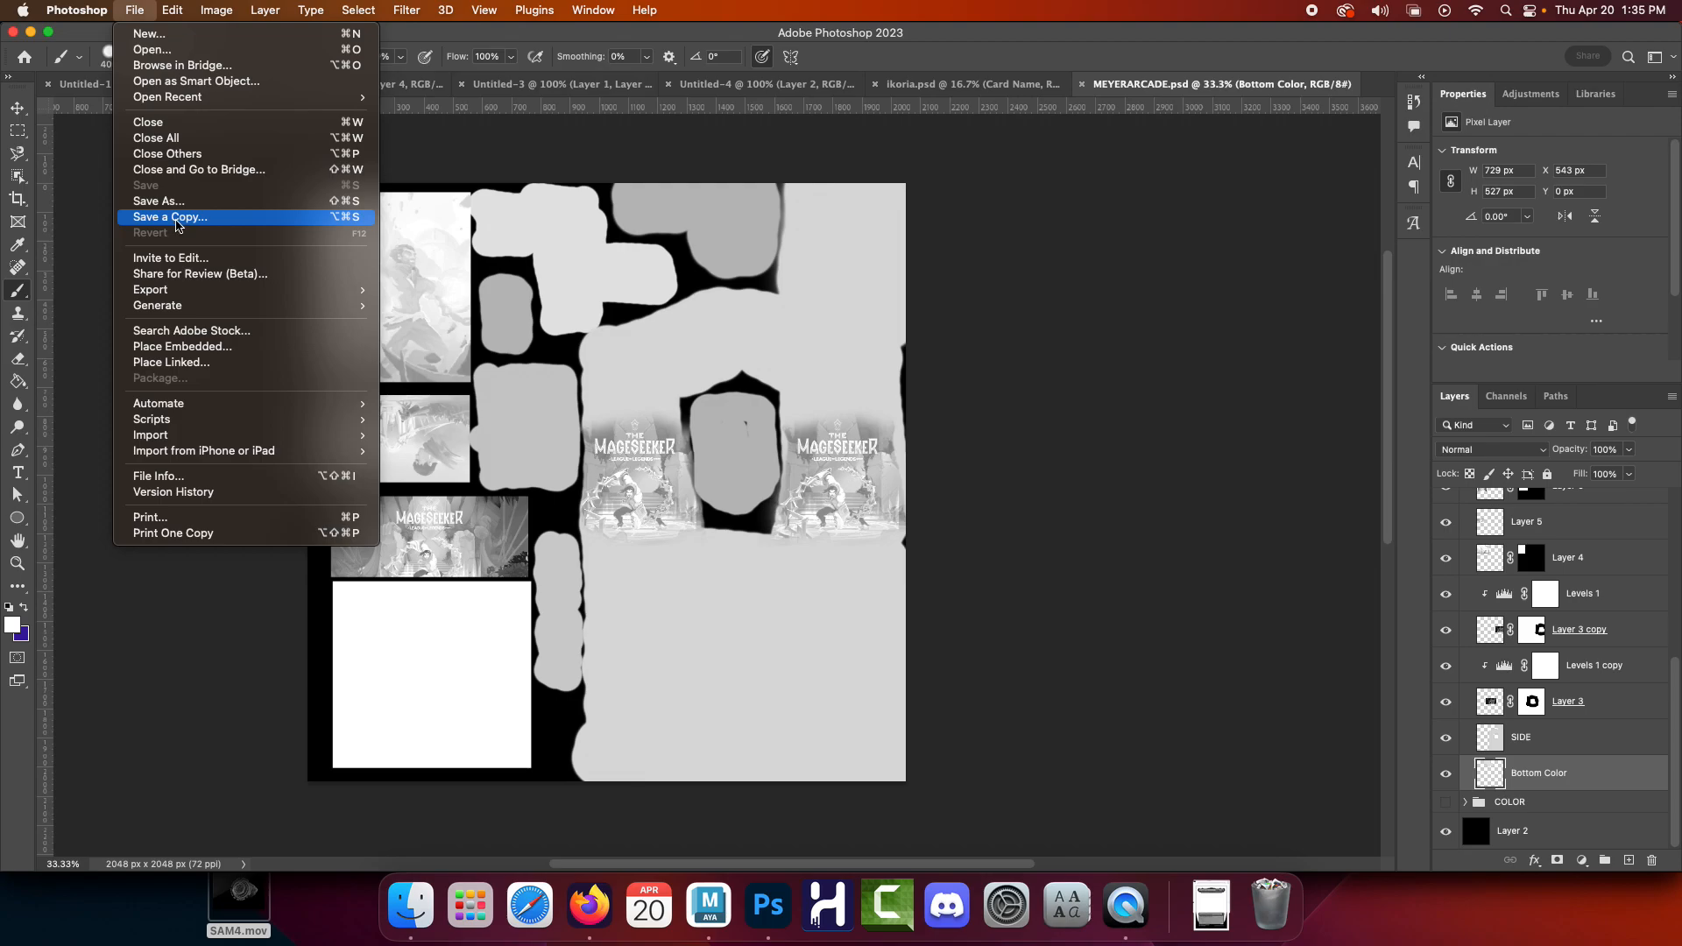
left_click(176, 225)
left_click(841, 525)
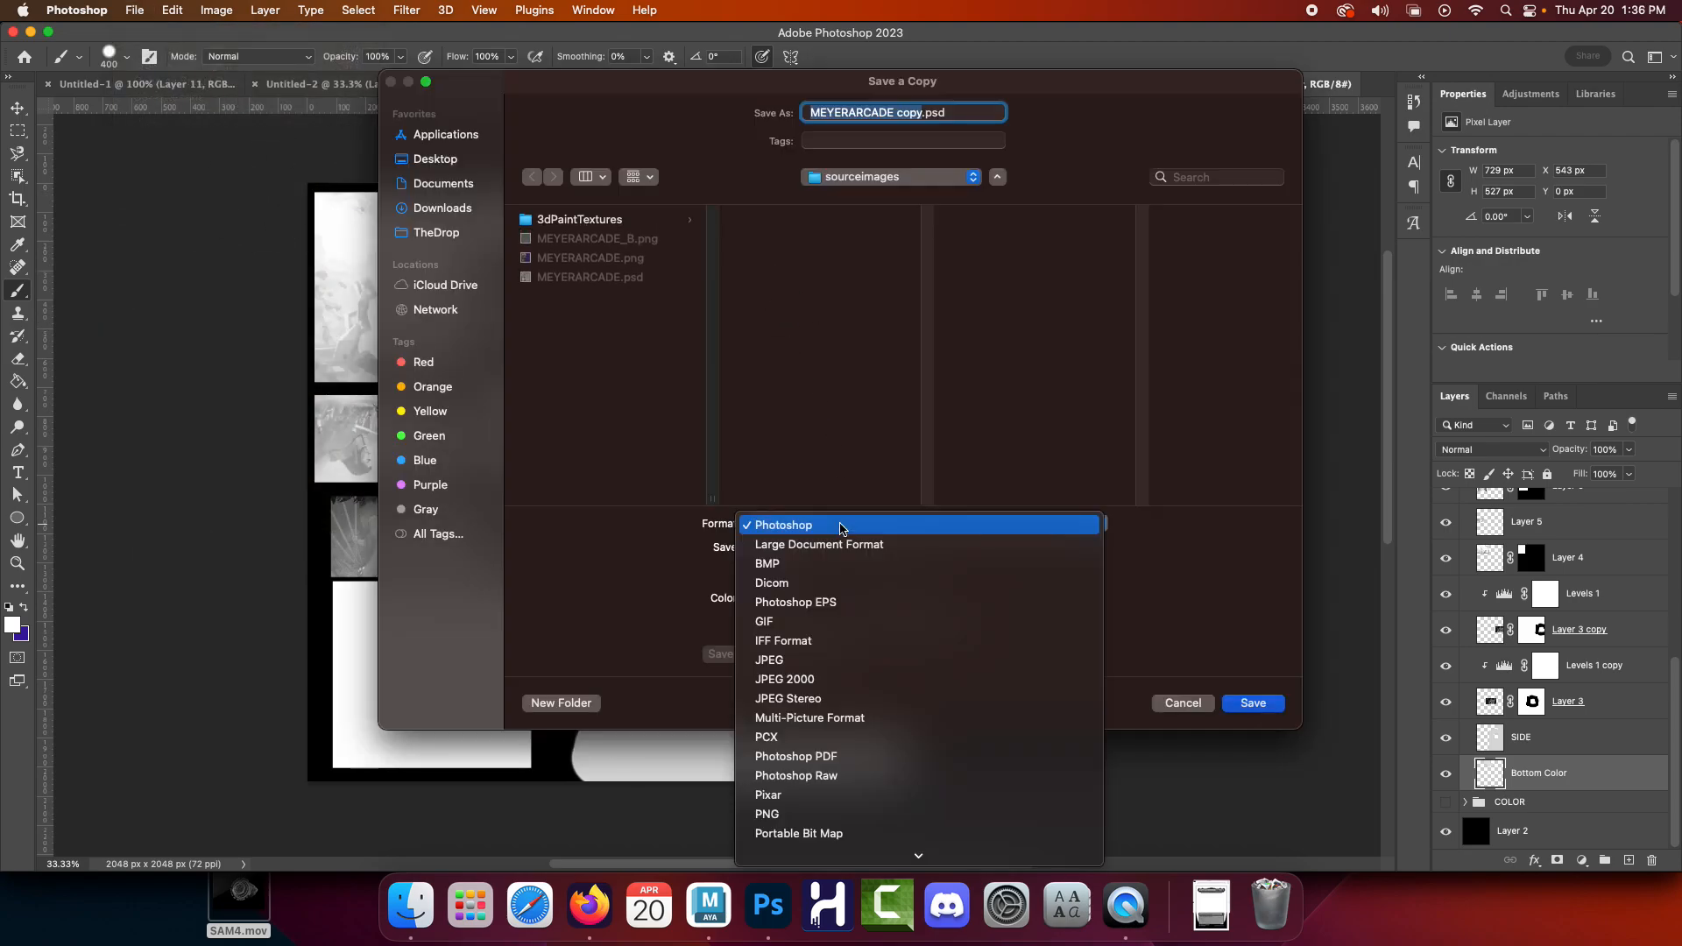
left_click(867, 814)
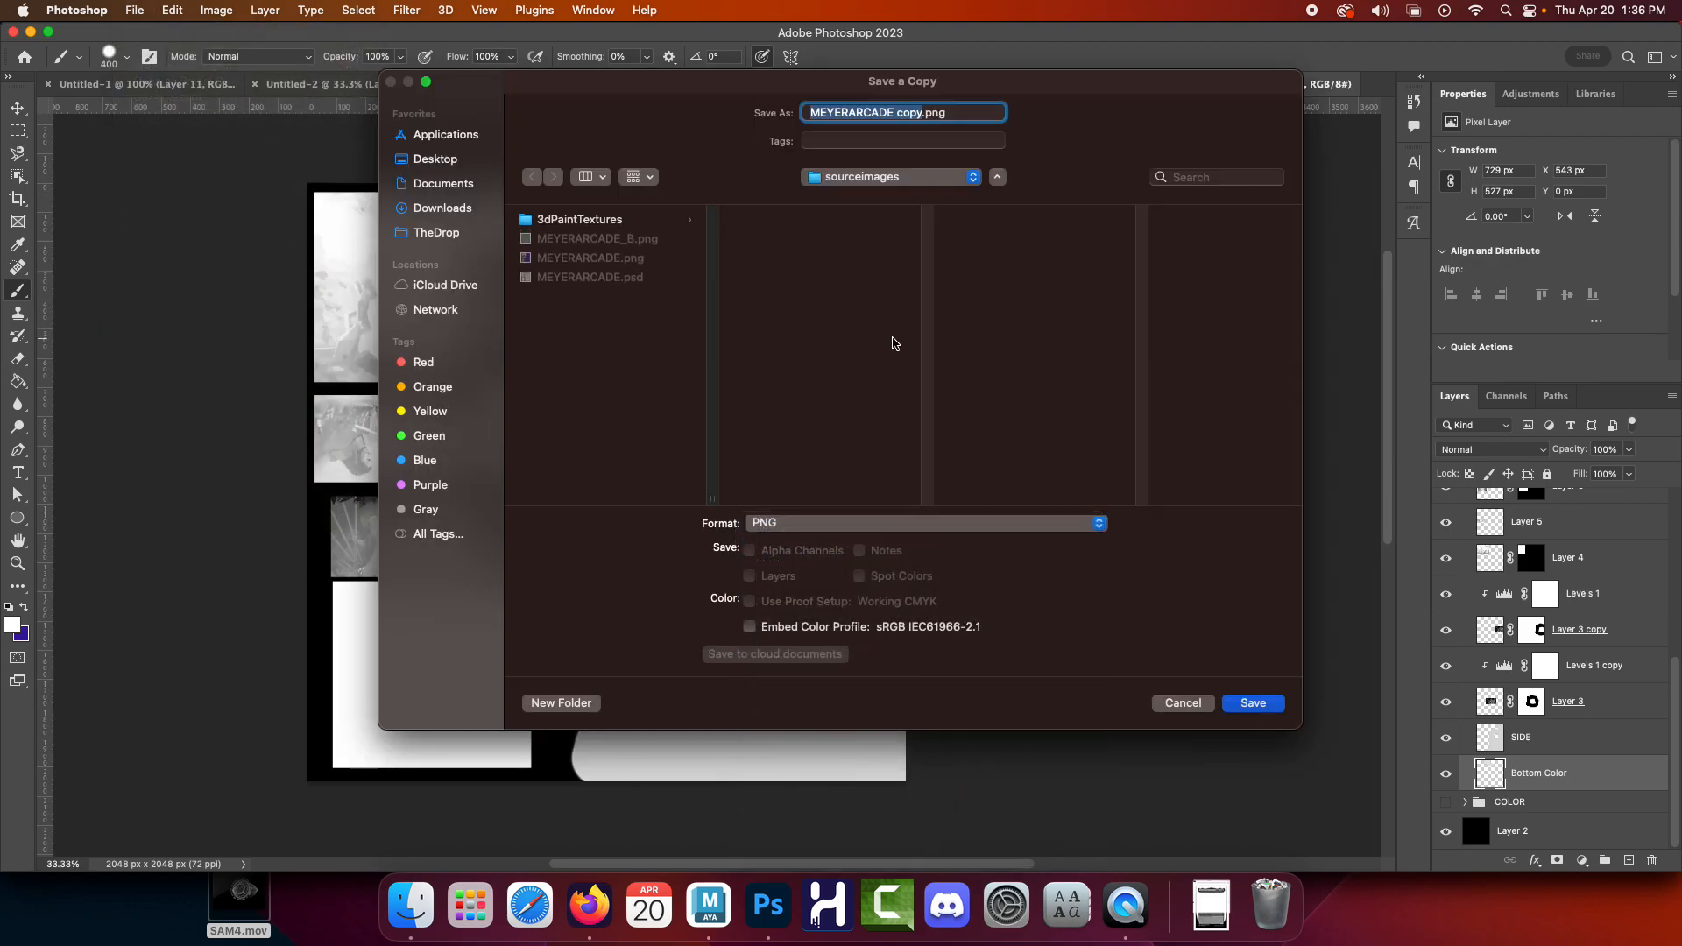
key("Right")
key("BackSpace")
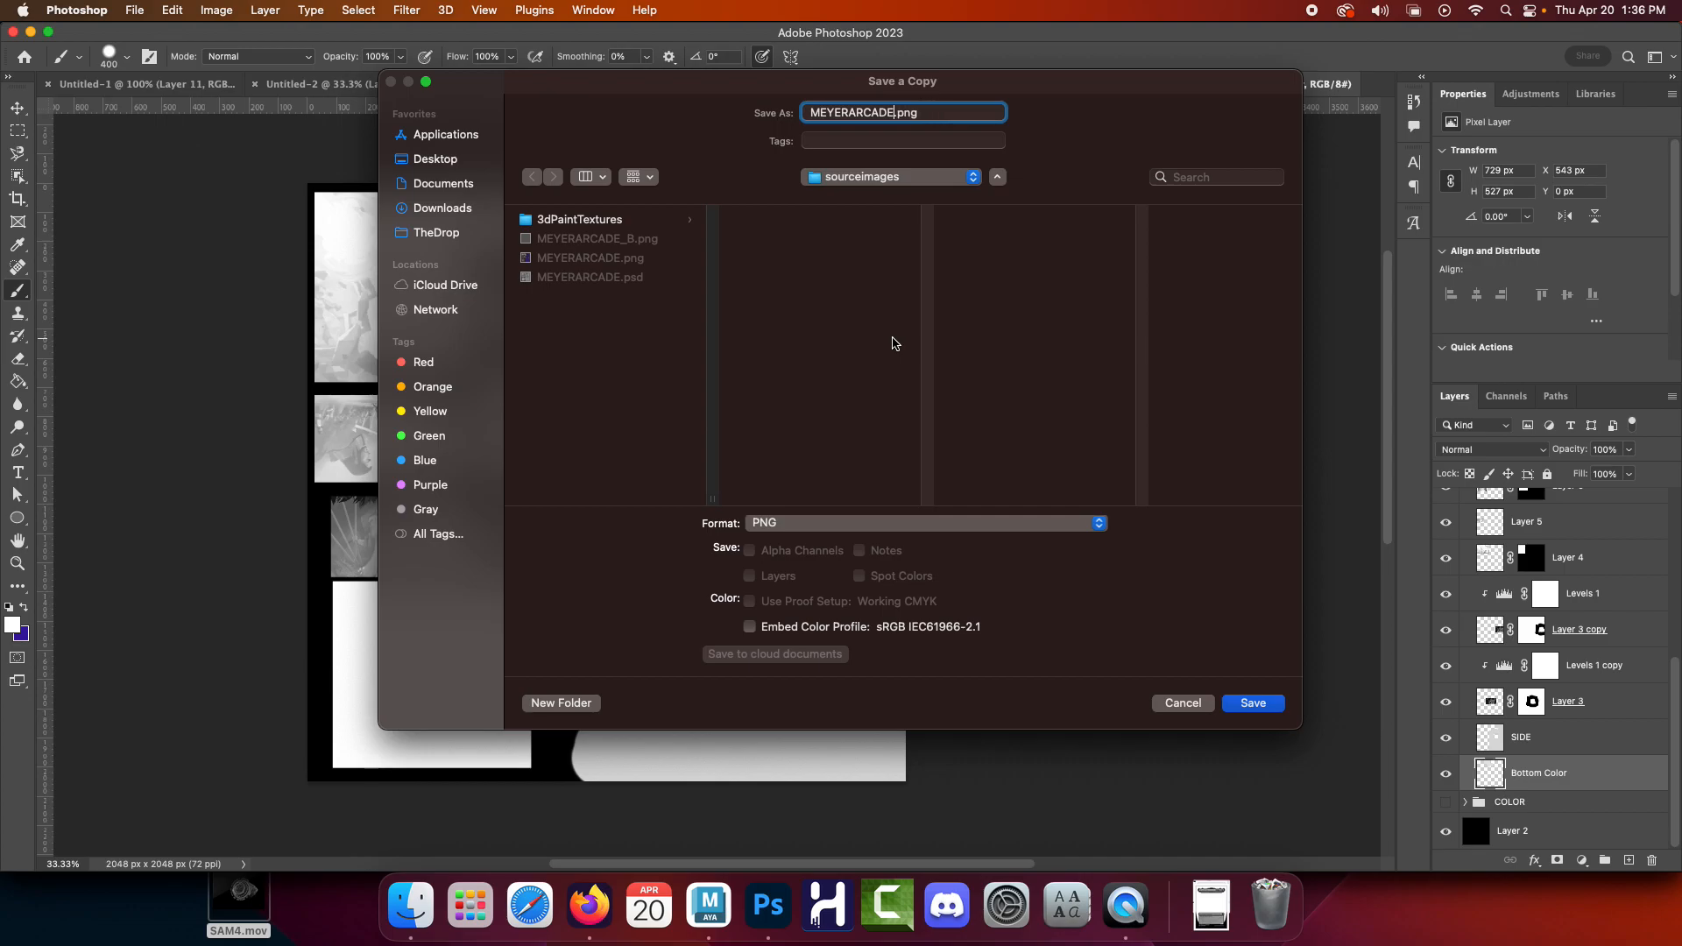
type("_S")
left_click(1253, 703)
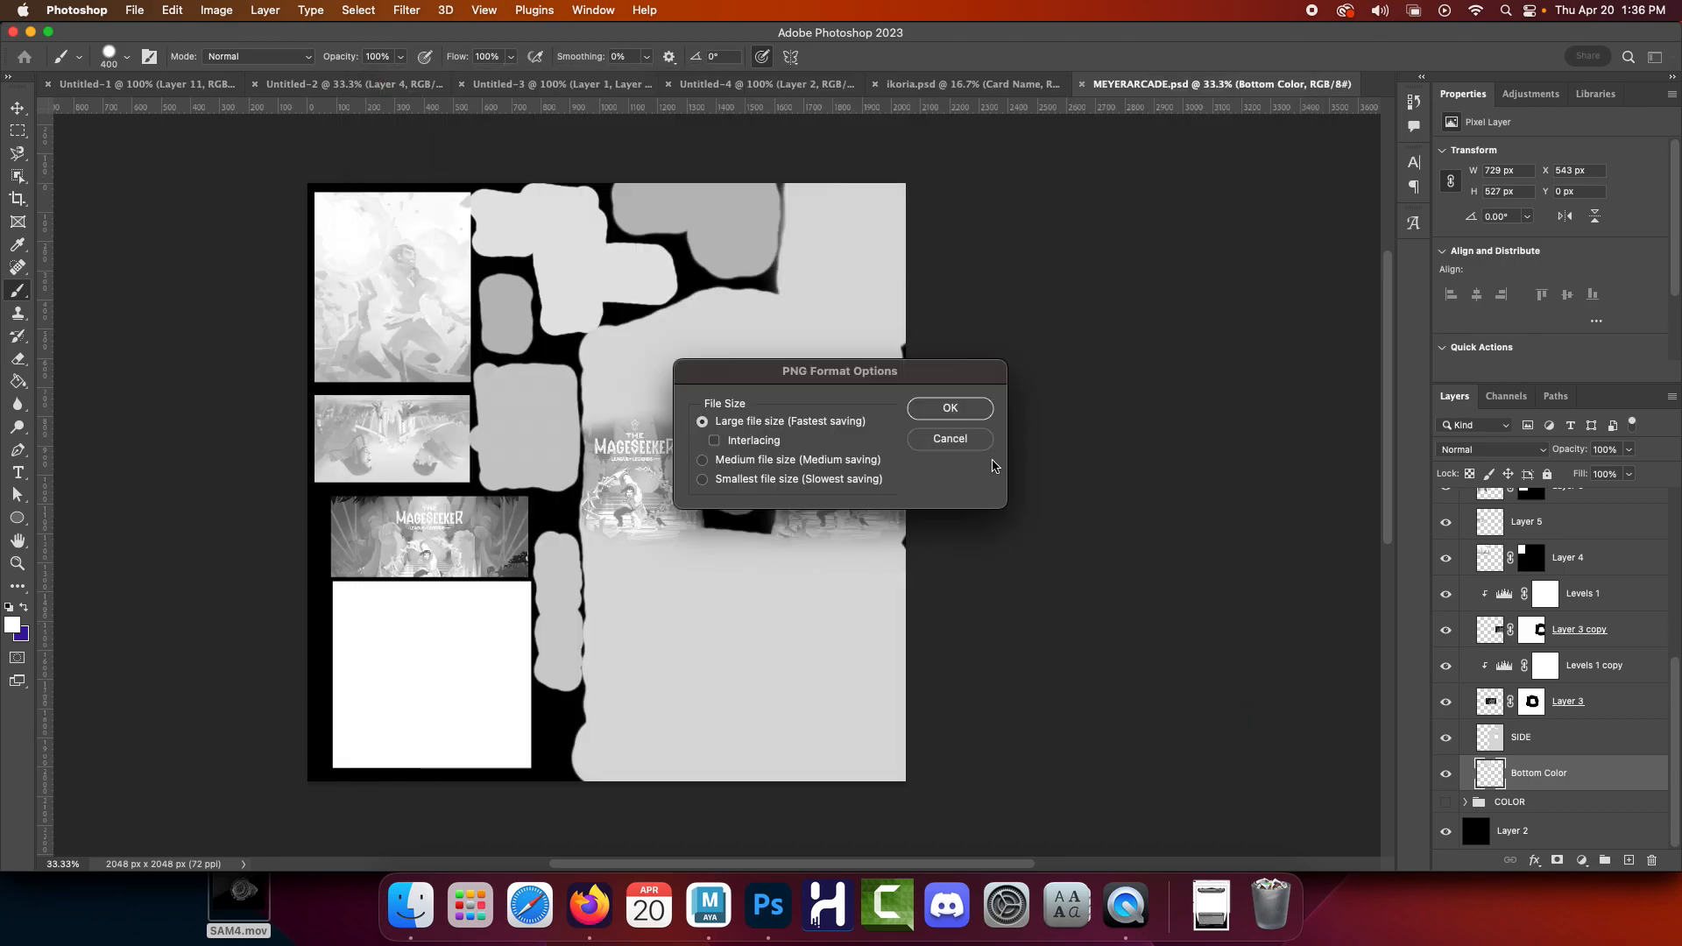
left_click(979, 410)
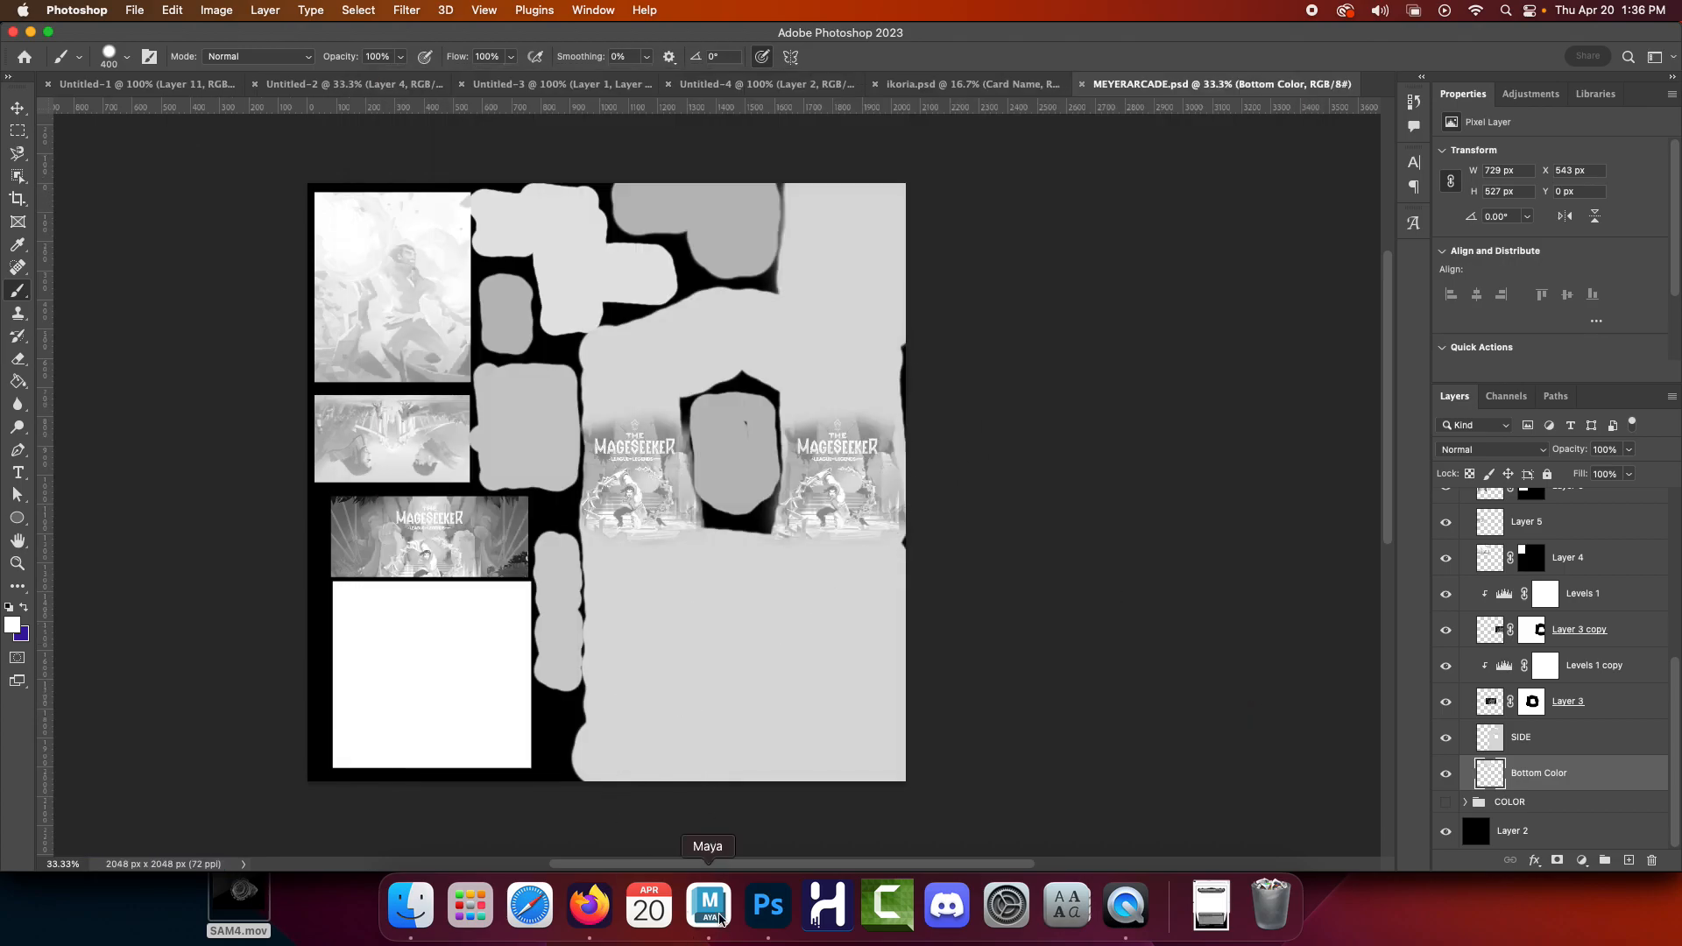
Switch to Maya and connect a file texture with MEYERARCADE_S.png to the Specular Color of the cabinet's blinn1 material
left_click(712, 907)
left_click(686, 381)
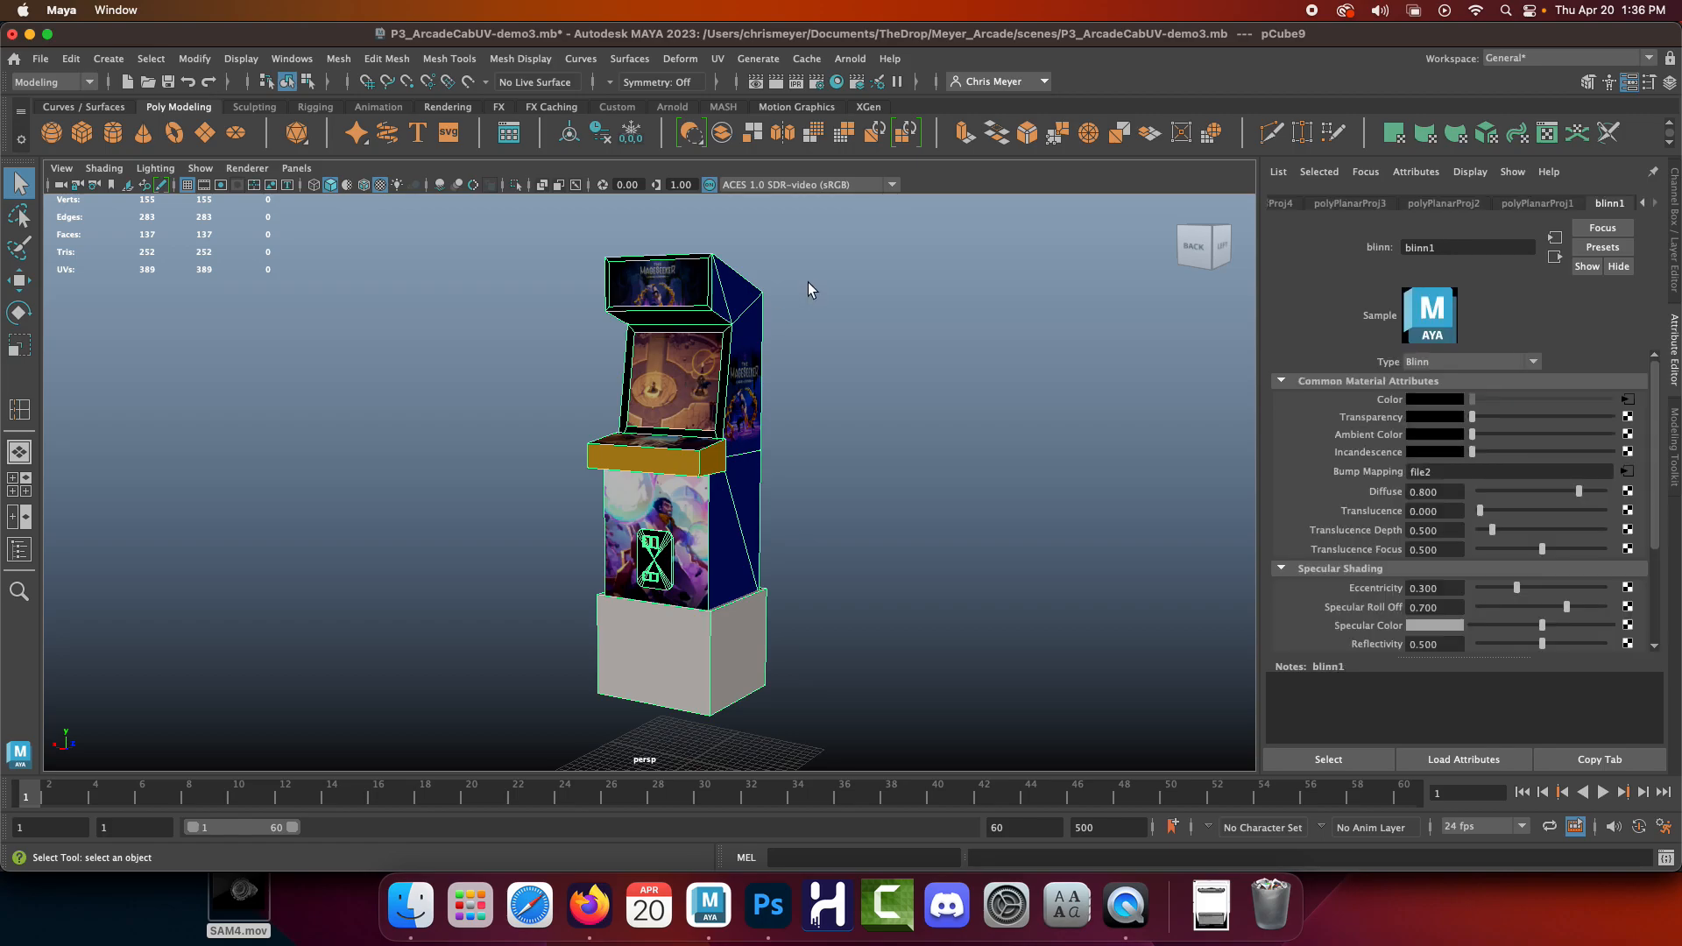
right_click_drag(673, 280, 679, 705)
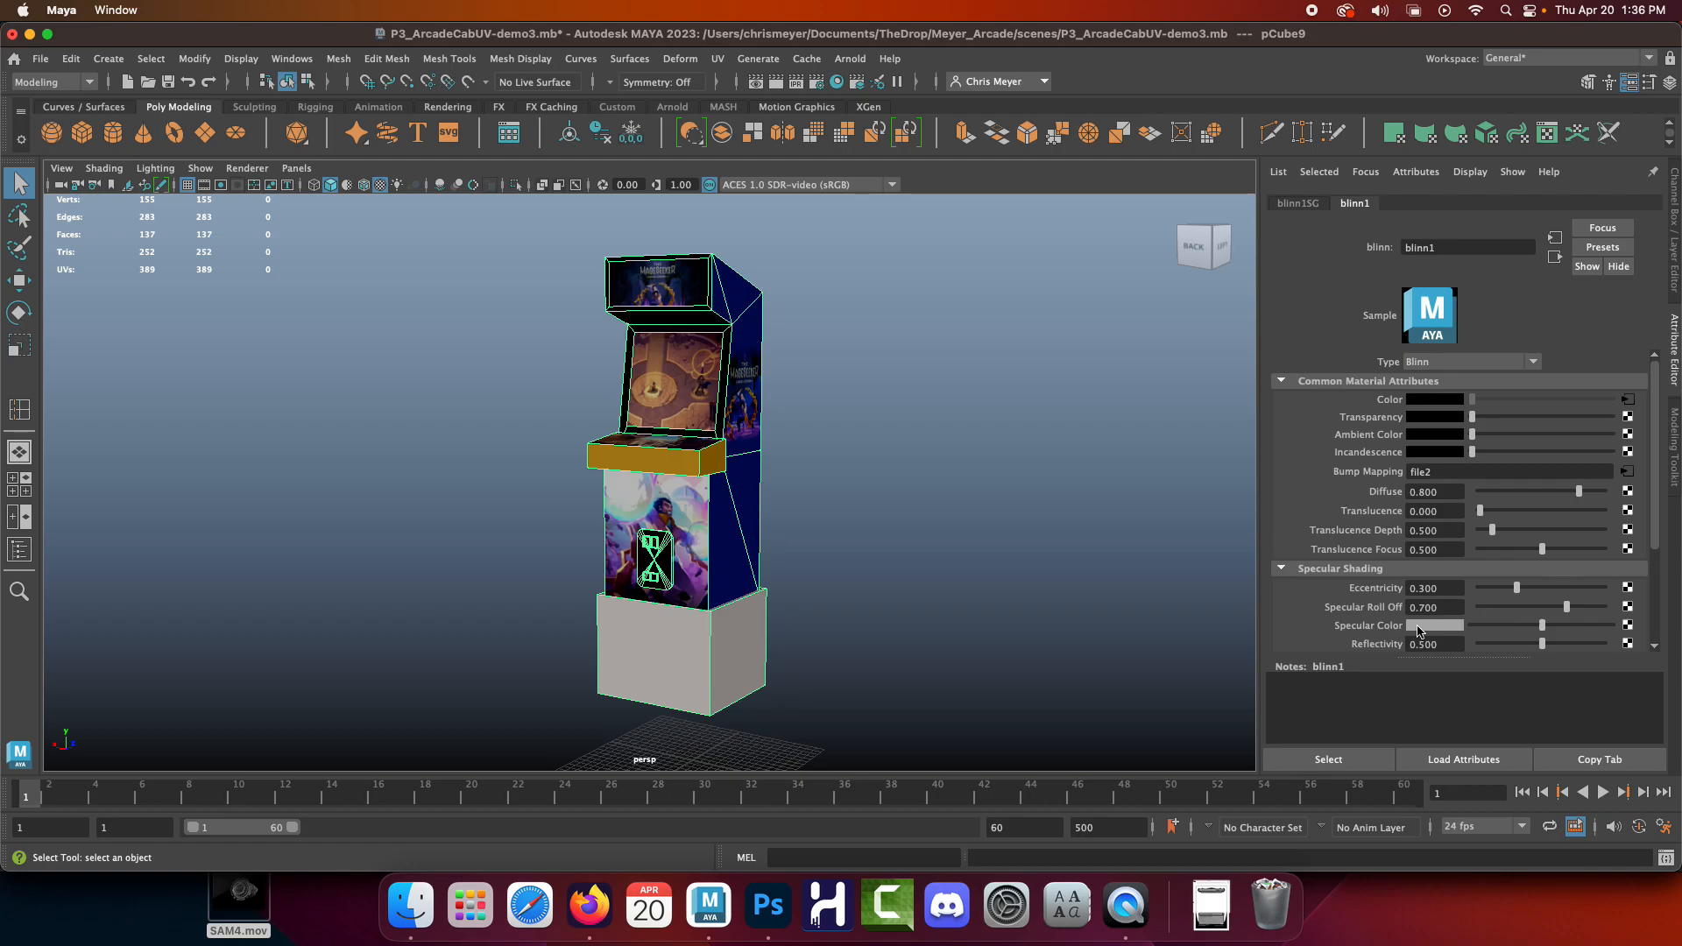
left_click(1628, 626)
left_click(832, 365)
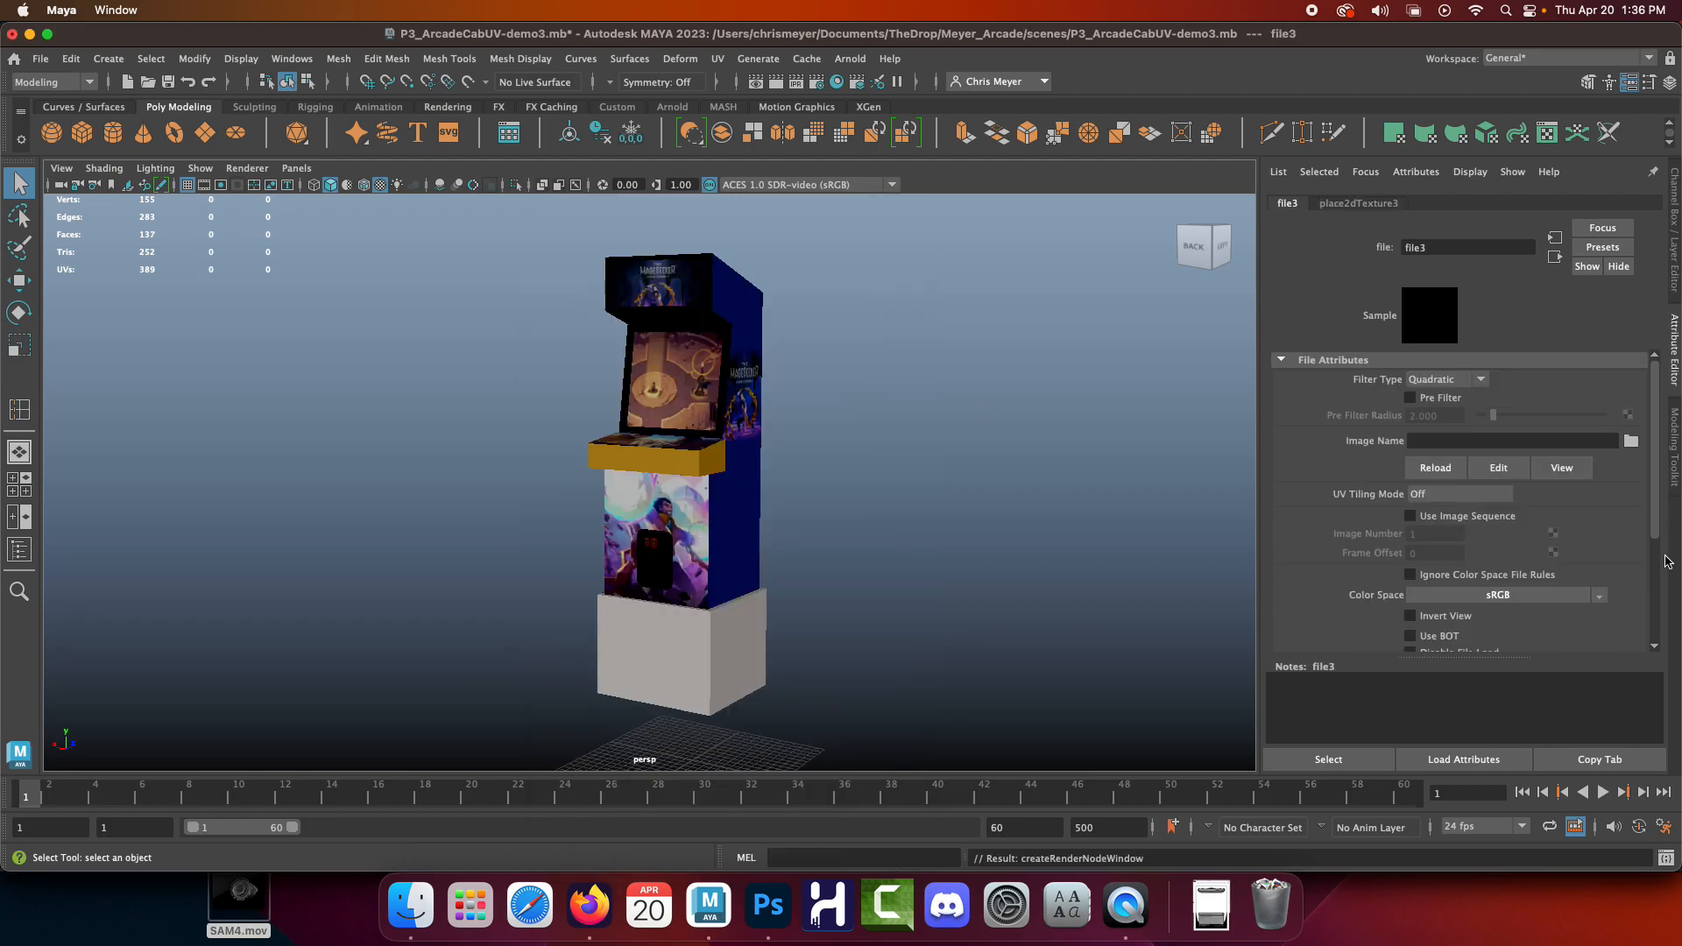
left_click(1630, 441)
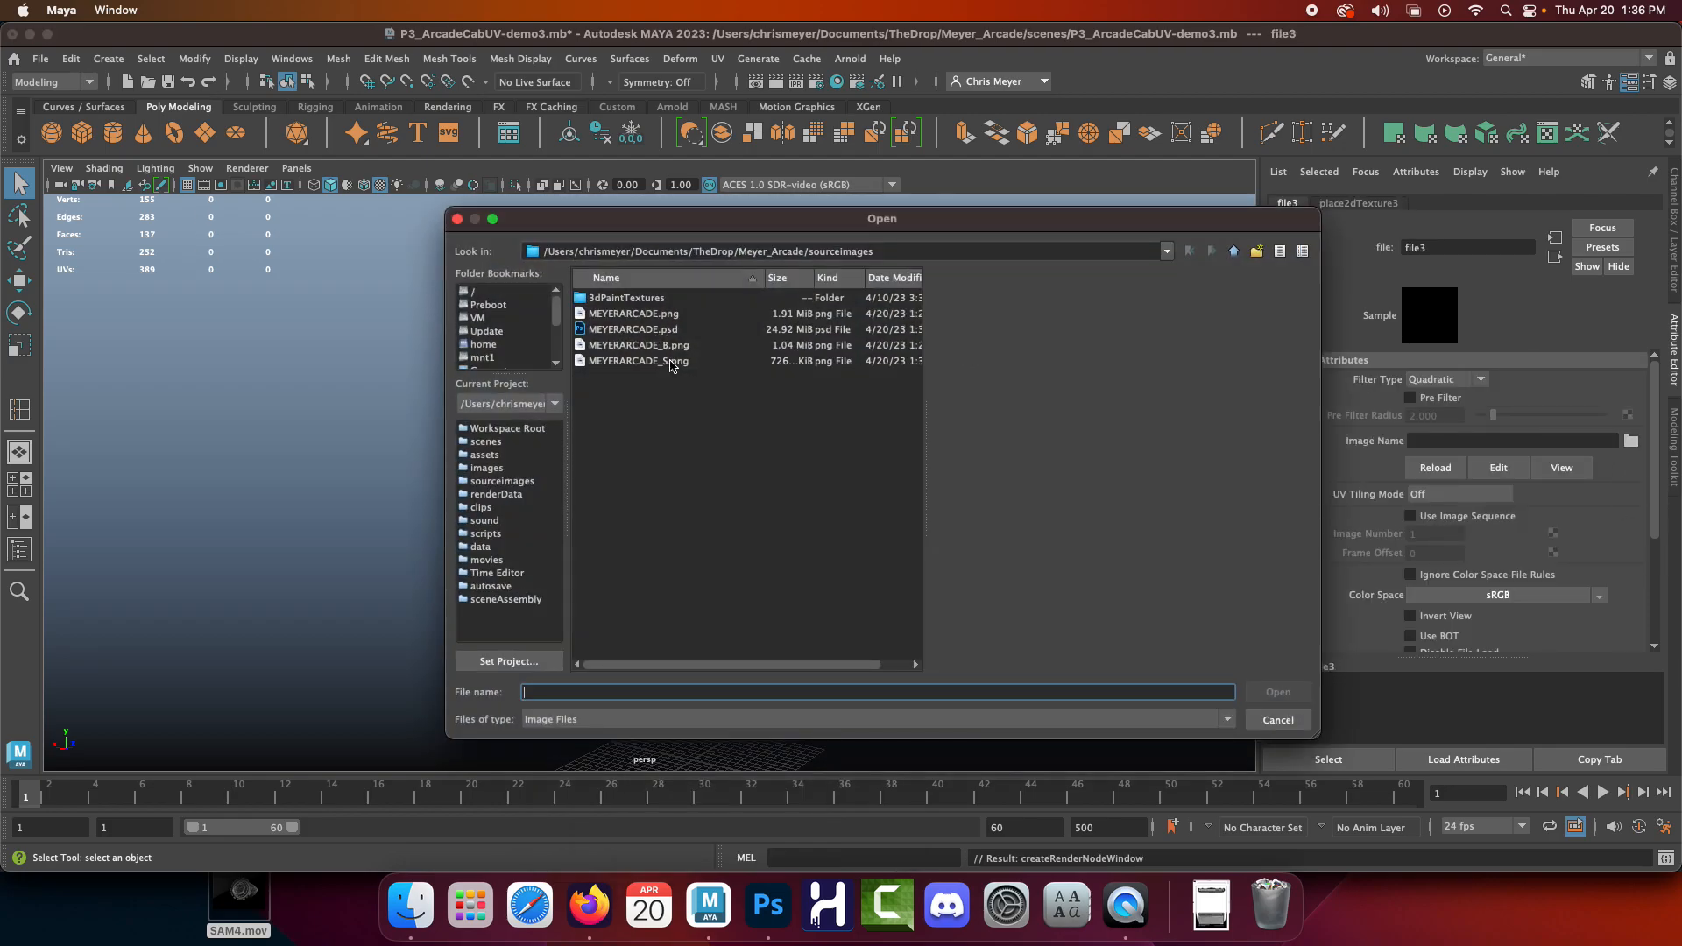
double_click(670, 361)
Inspect the textured cabinet in the perspective view and save the Maya scene
left_click_drag(804, 353, 676, 559, "alt")
middle_click_drag(681, 561, 680, 433, "alt")
scroll(680, 438, "down", 6)
mouse_move(680, 473)
left_mouse_down("alt")
mouse_move(739, 512)
mouse_move(678, 499)
left_mouse_up("alt")
middle_click_drag(678, 499, 747, 518, "alt")
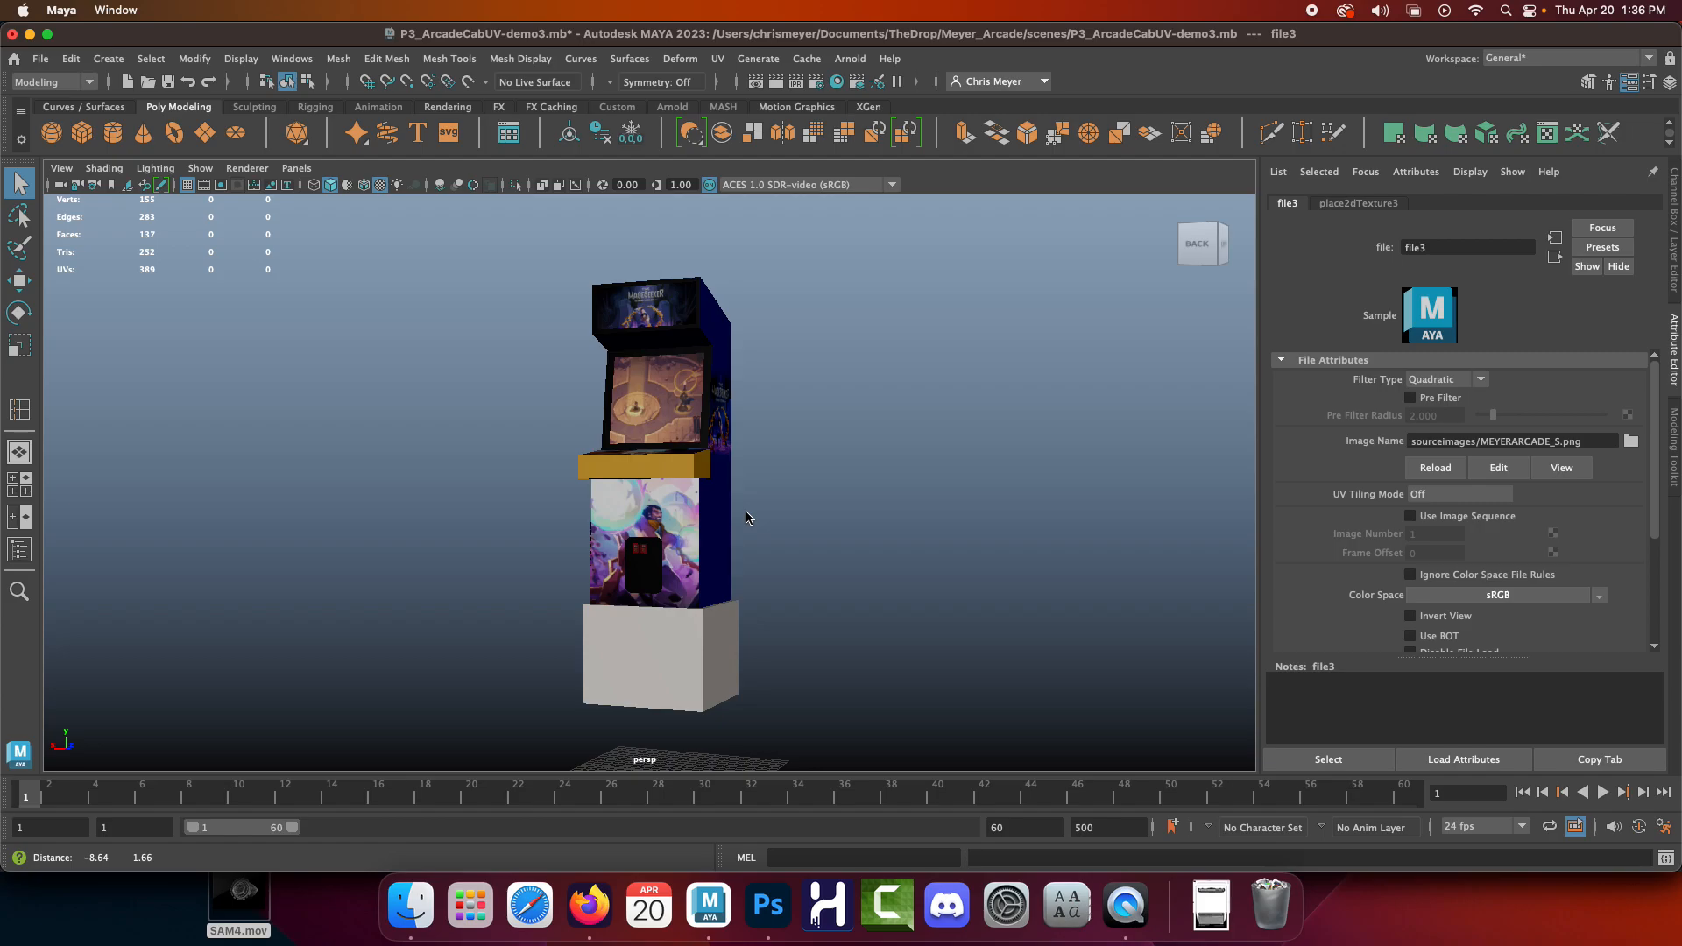
left_click(169, 82)
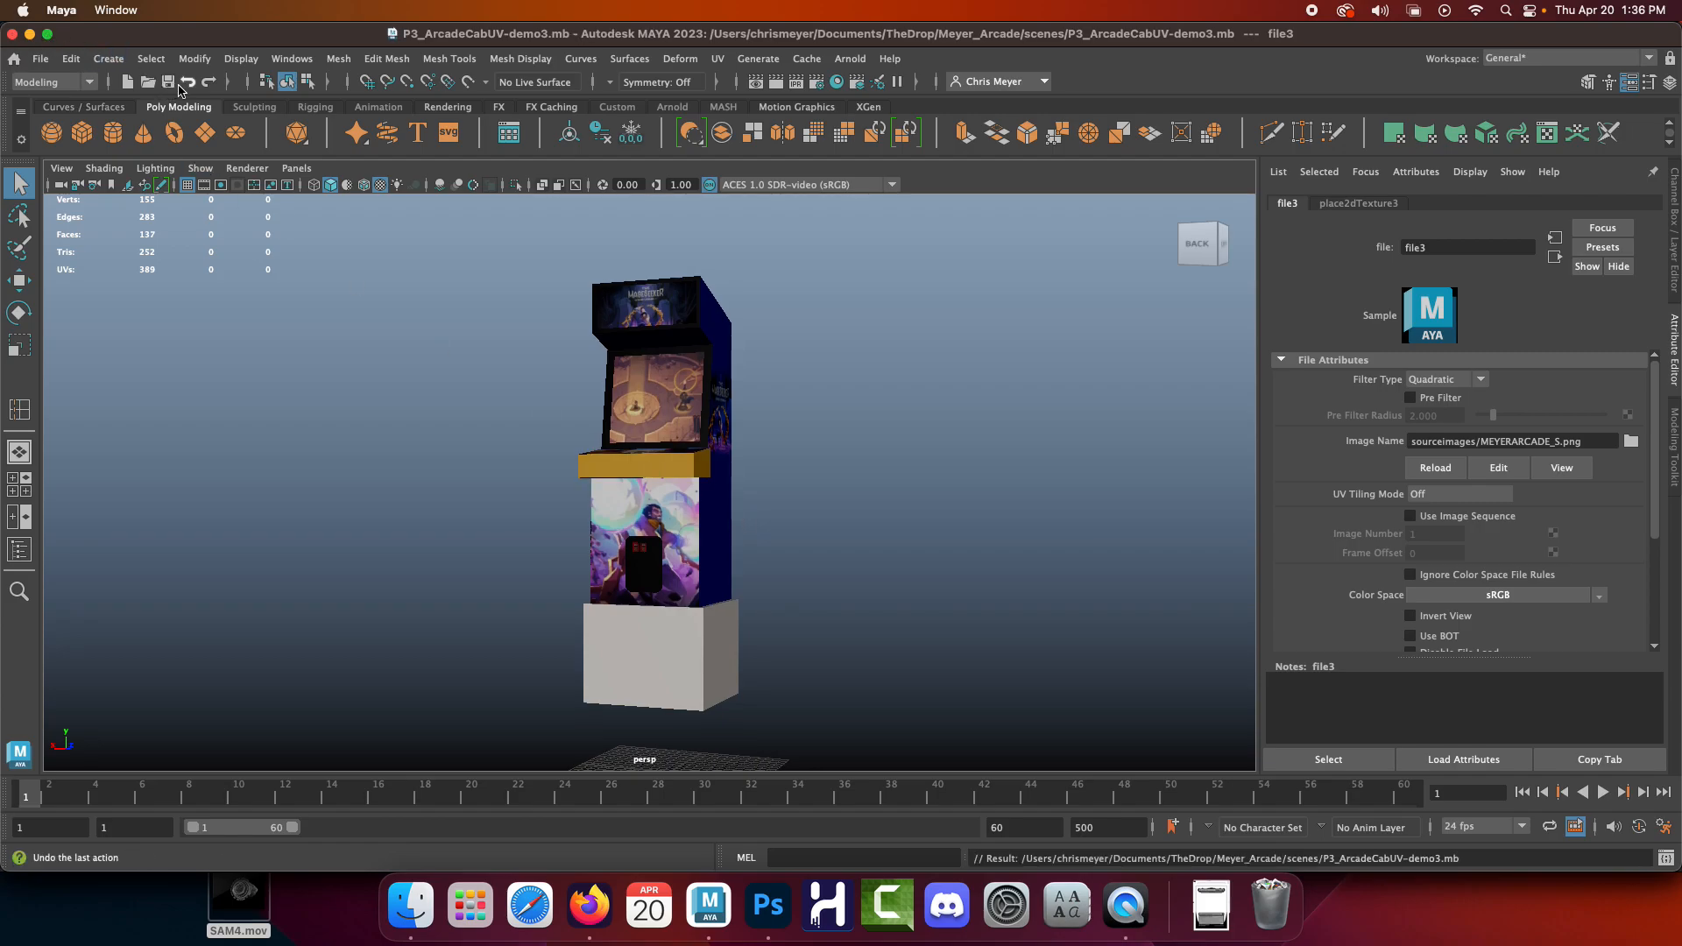
Compare the Photoshop specular artwork with the cabinet in Maya and review the attributes of its blinn1 material
left_click(753, 927)
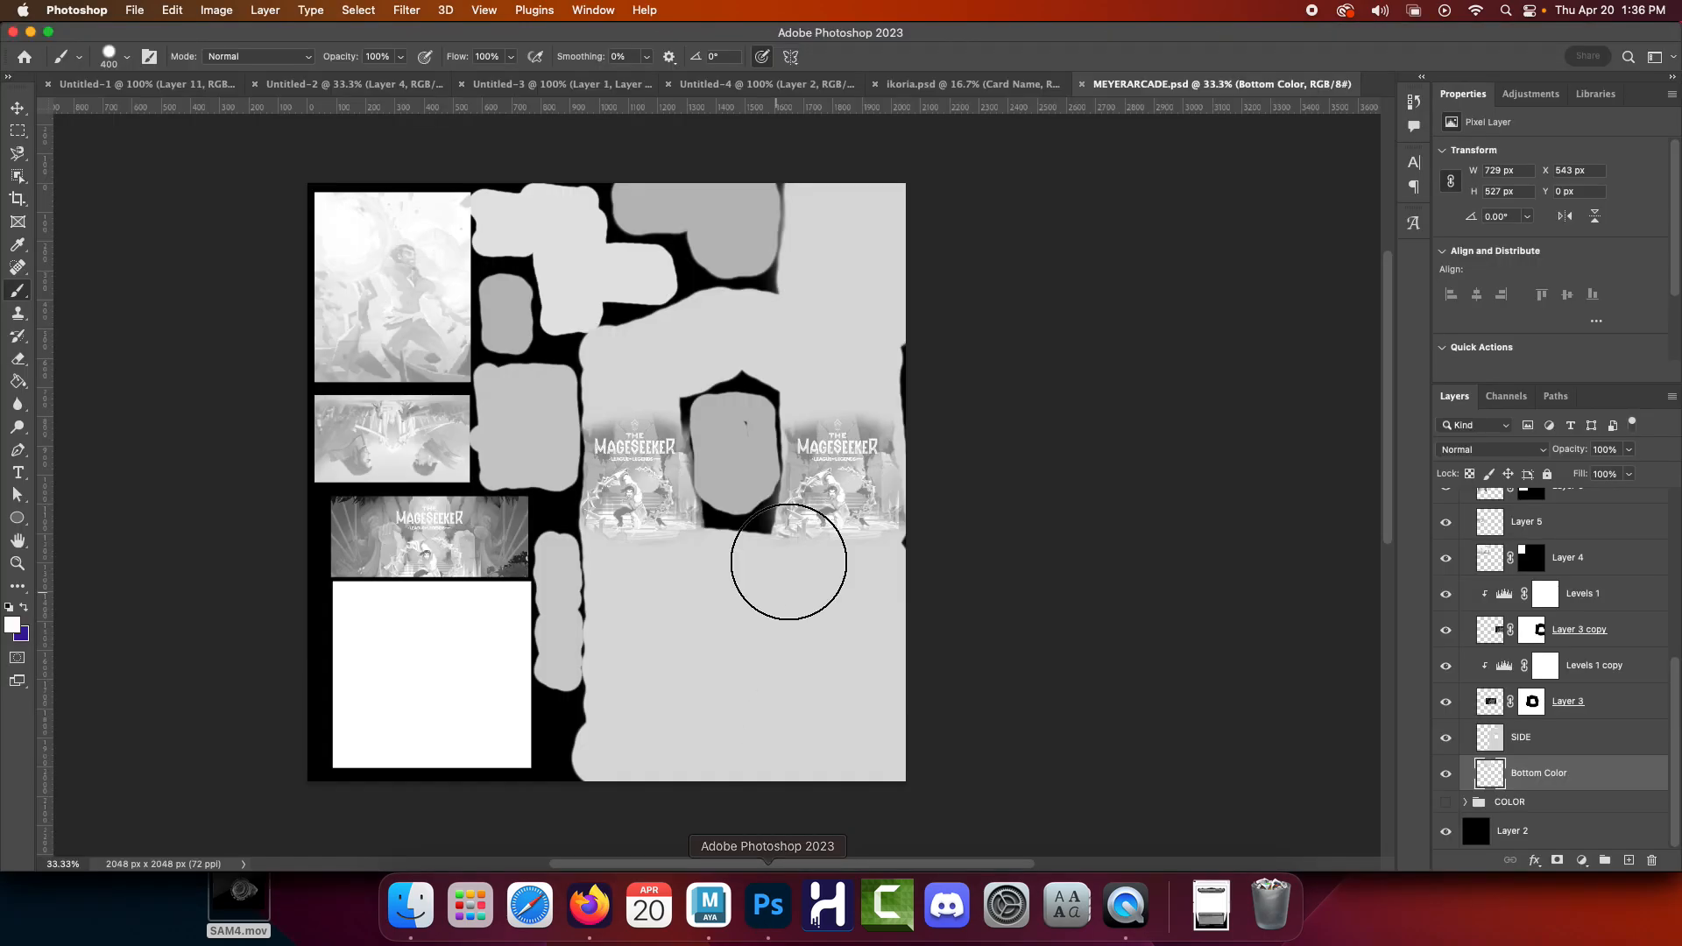
left_click(697, 911)
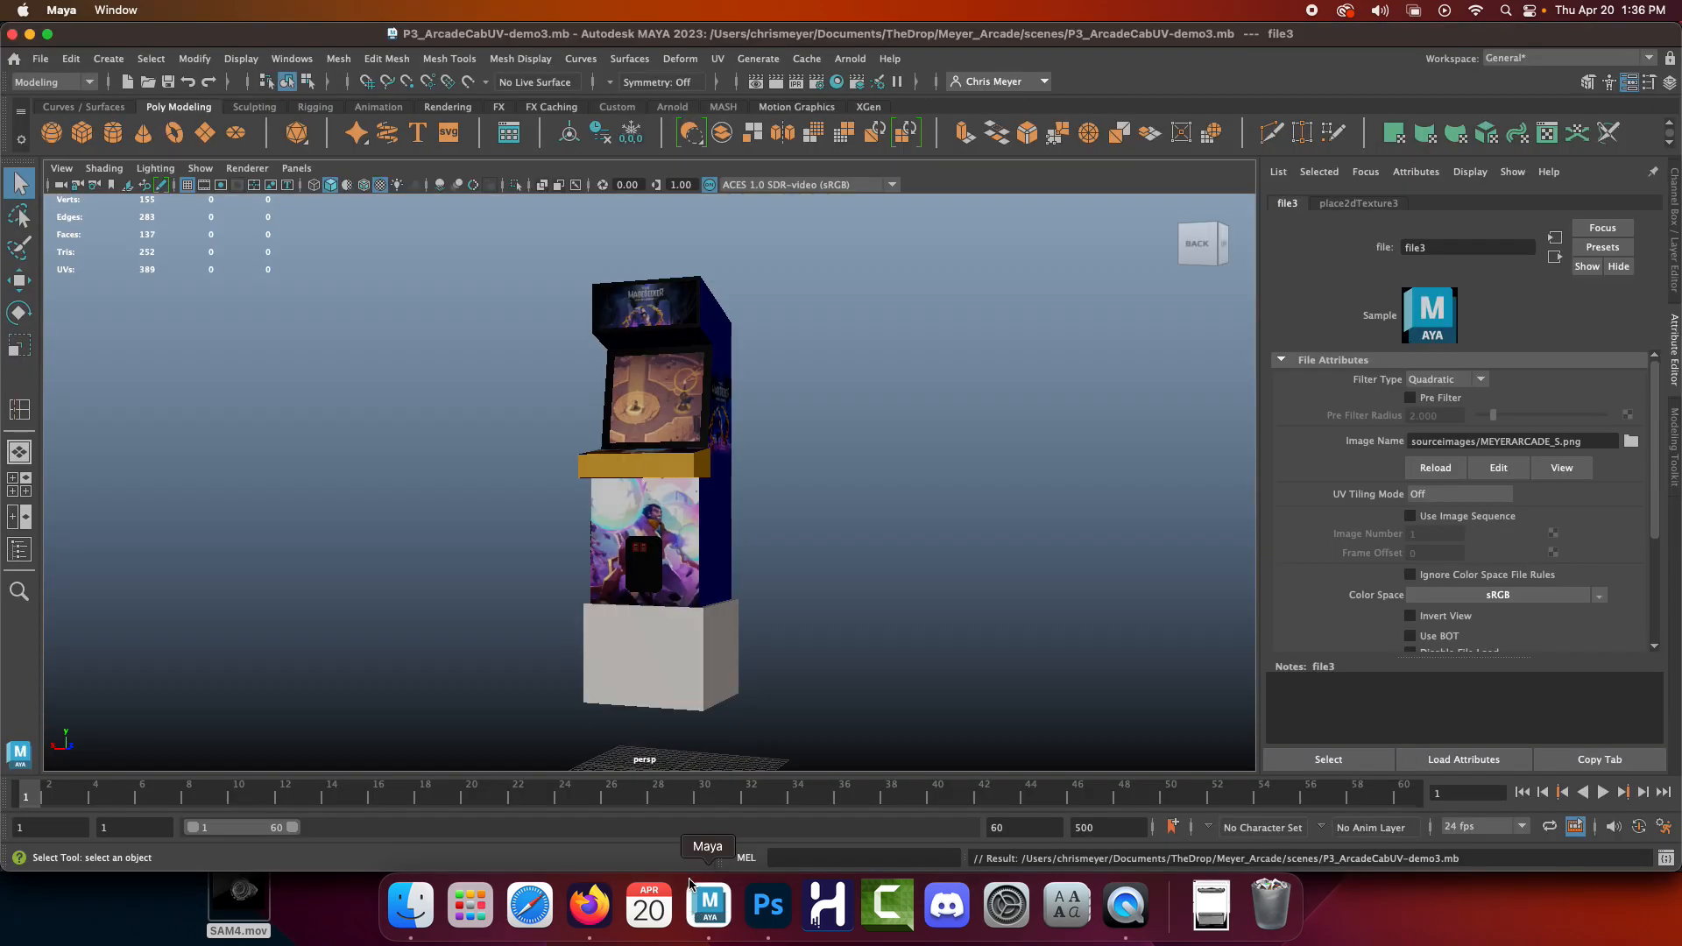
left_click(649, 377)
right_click_drag(647, 342, 666, 758)
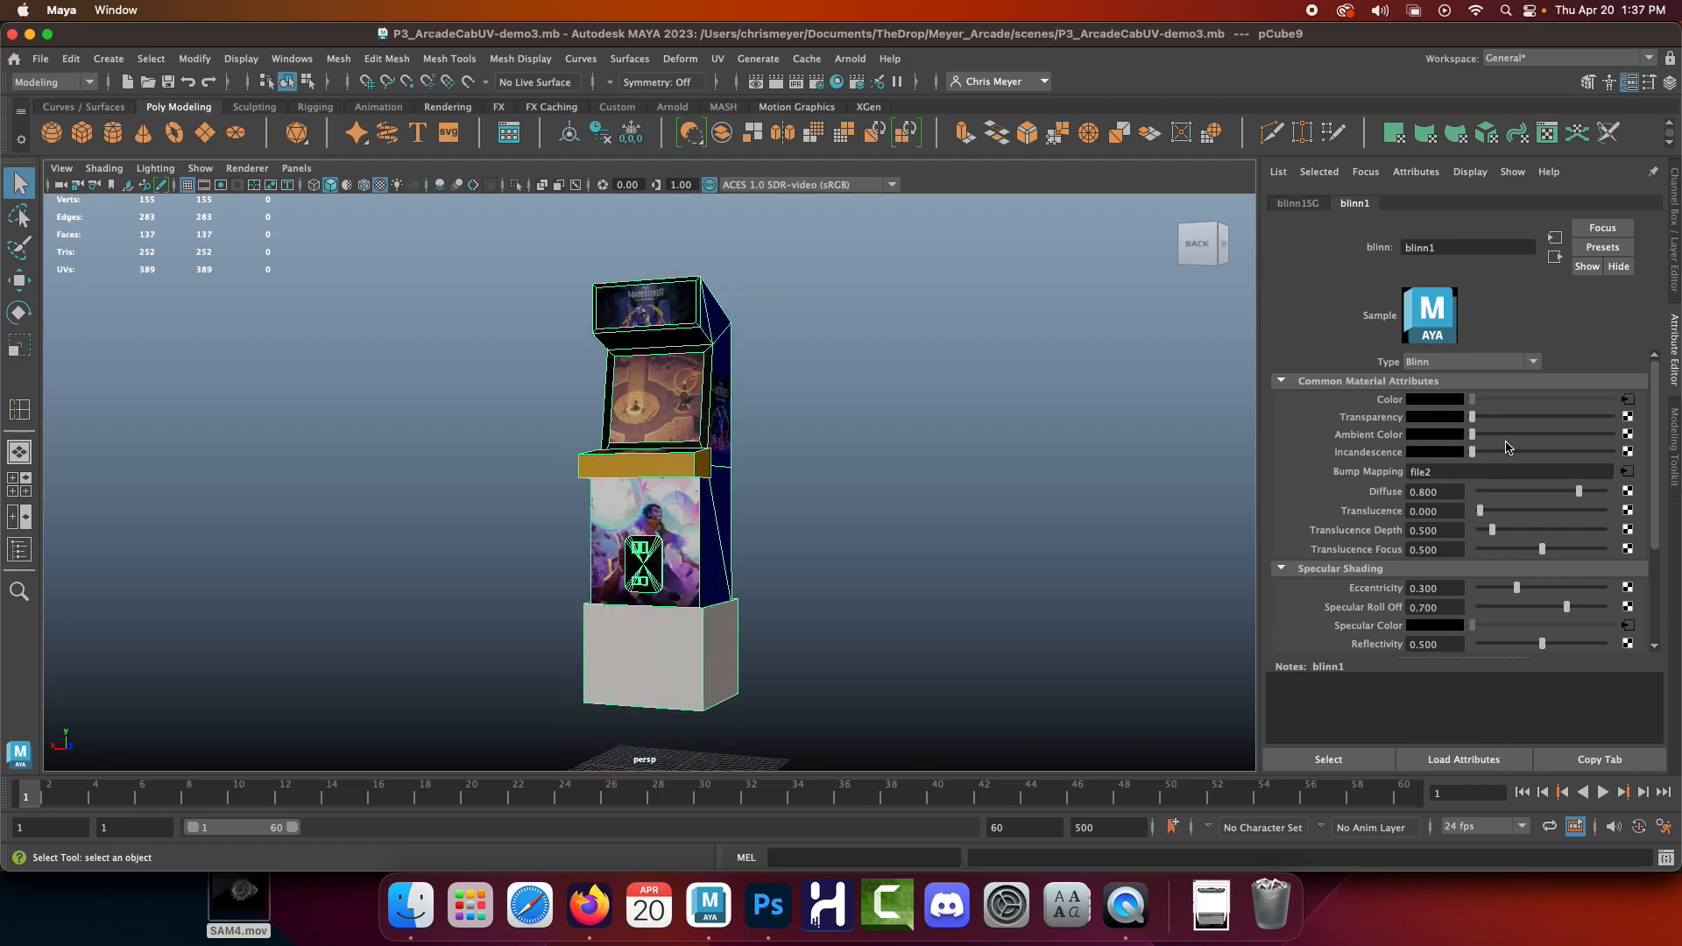
left_click(705, 456)
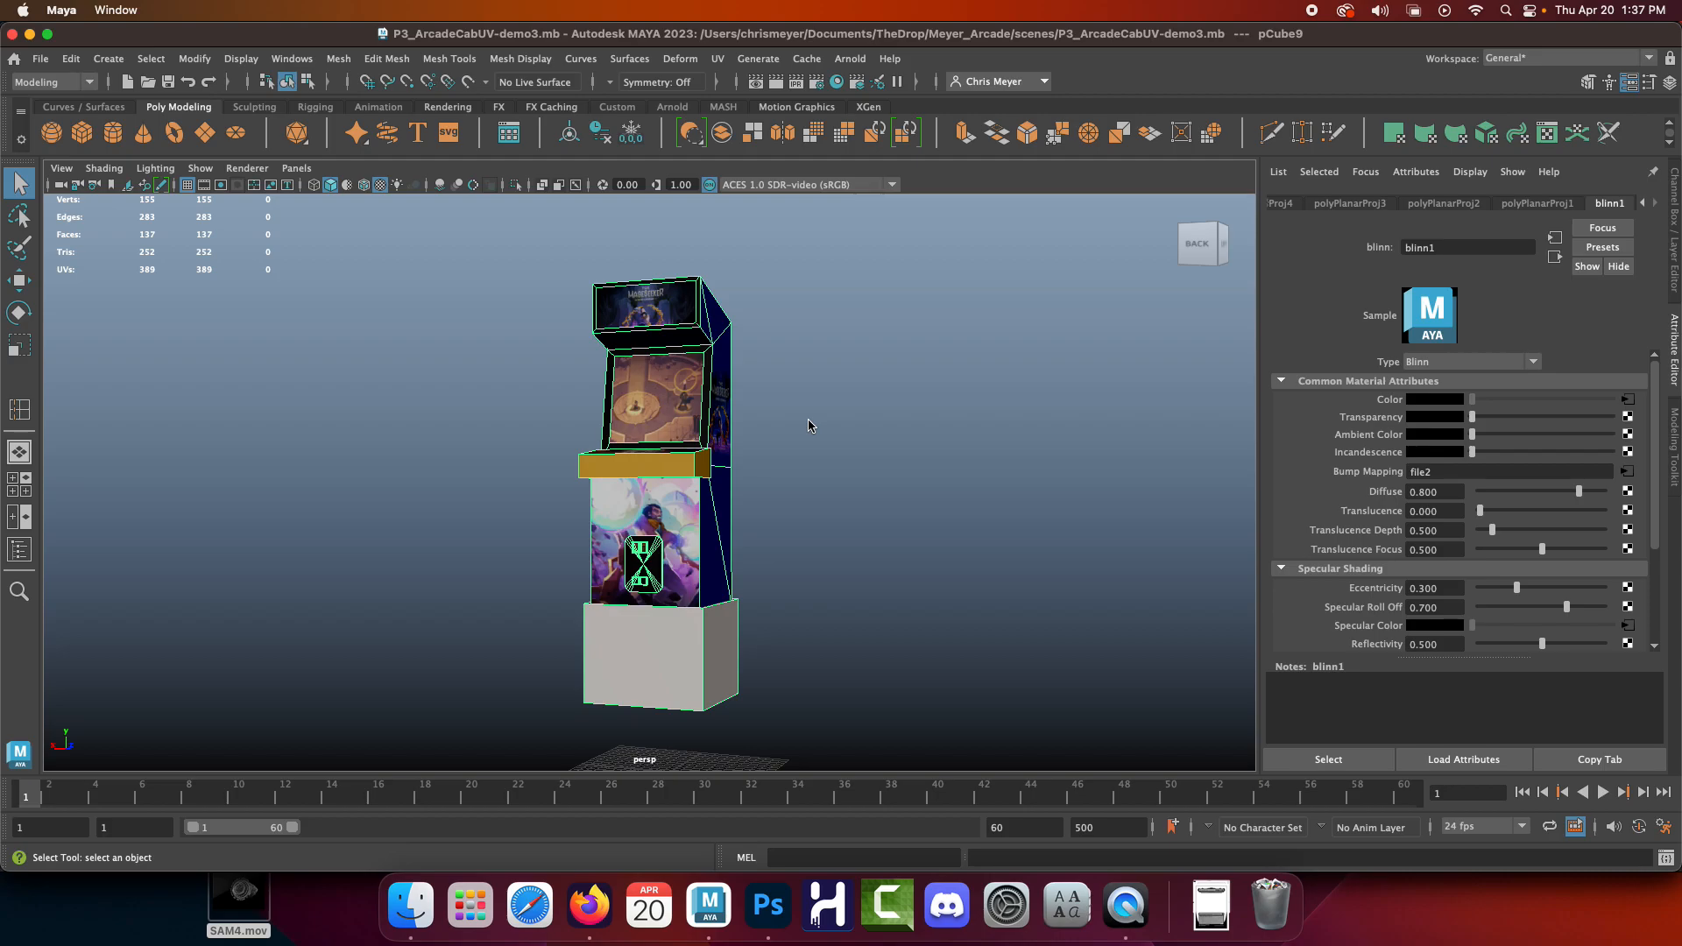